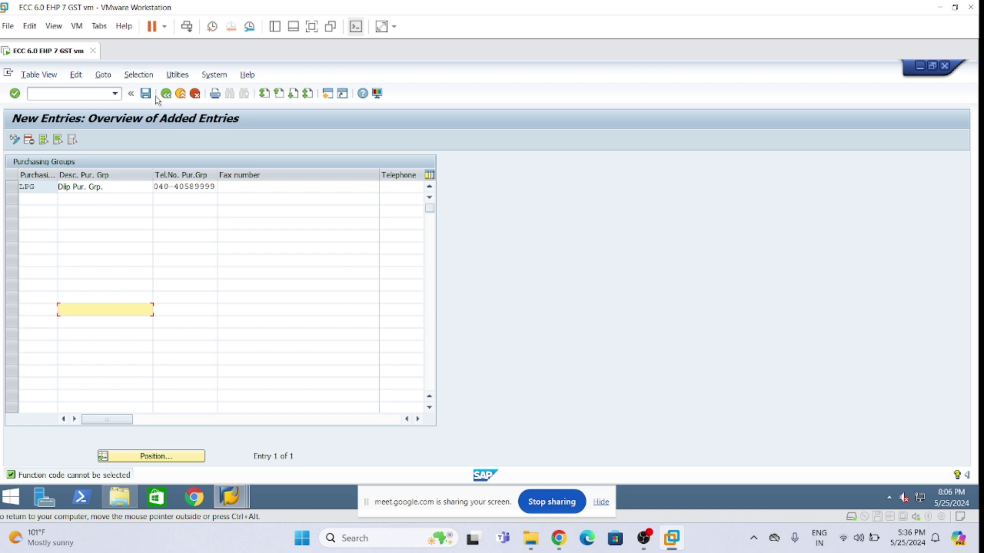
- Leave the purchasing groups table for the IMG structure and expand Purchase Order under Materials Management, Purchasing
click(165, 94)
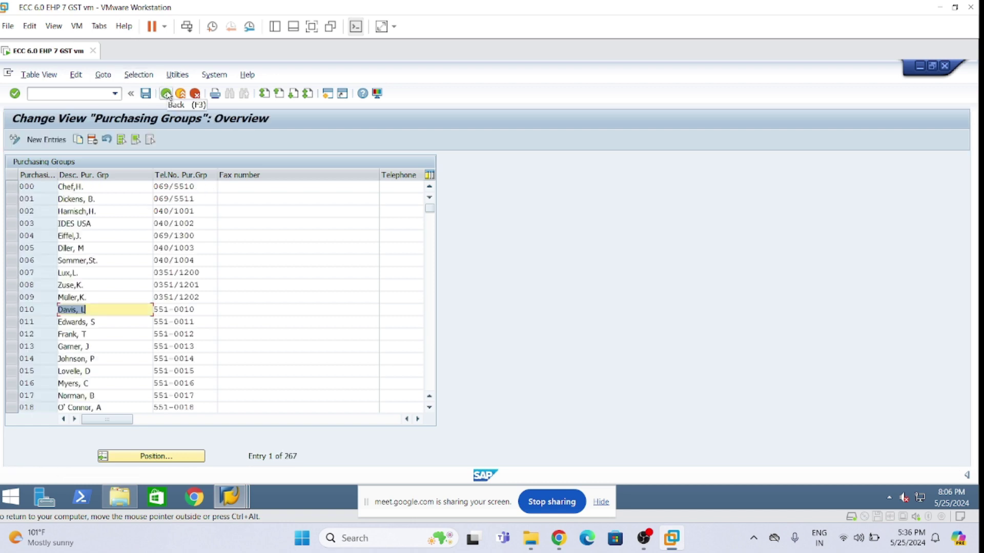
click(165, 94)
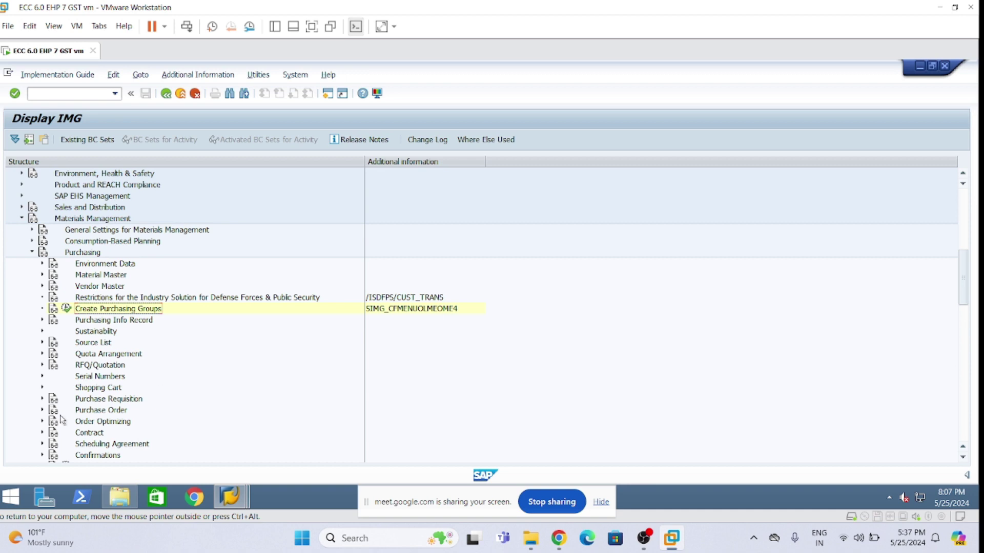
scroll(68, 421, down, 6)
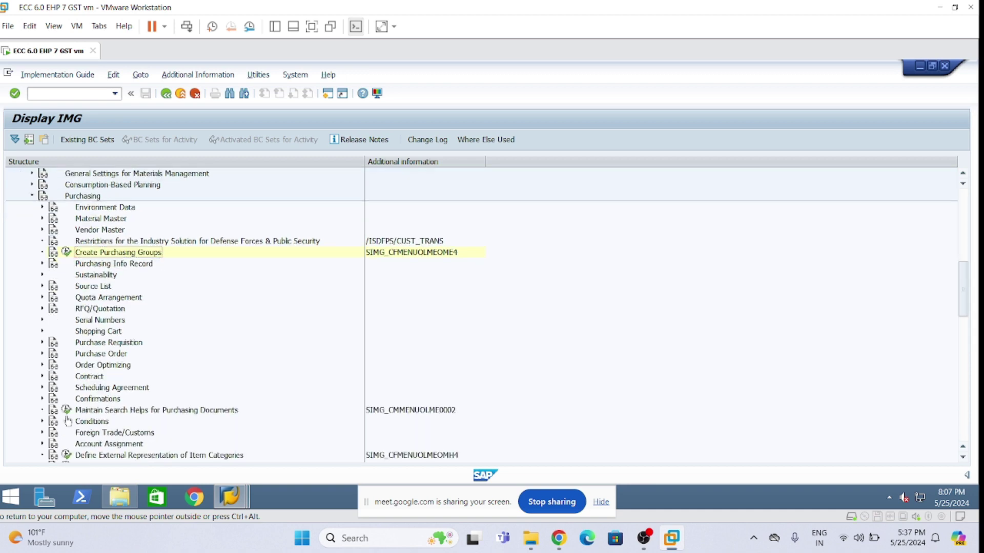
scroll(68, 420, up, 6)
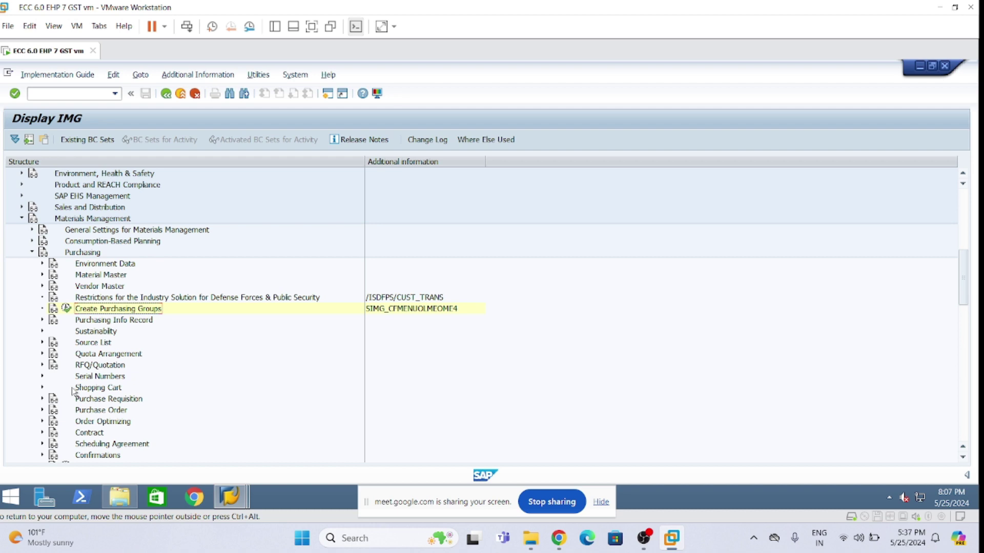
scroll(89, 364, up, 1)
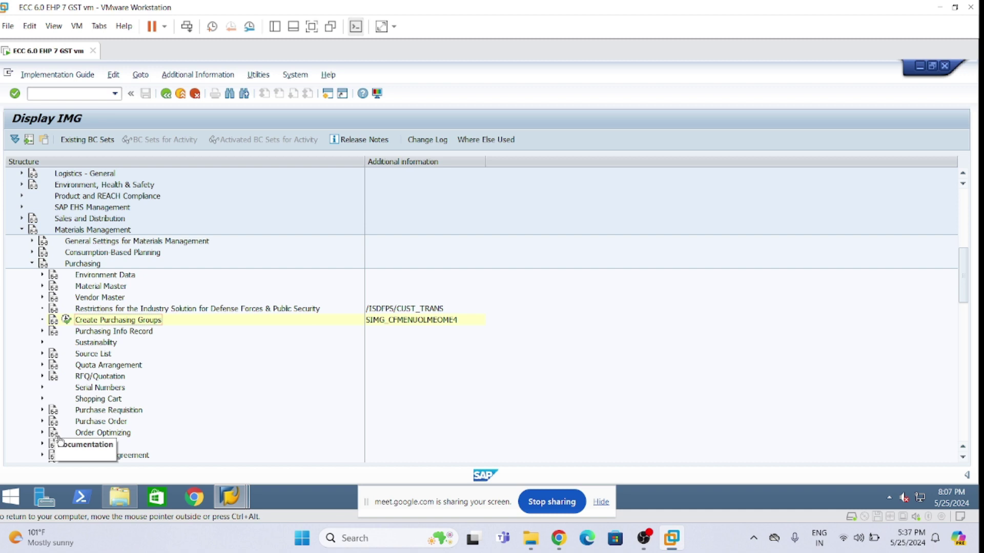
scroll(45, 418, down, 1)
scroll(45, 418, down, 1)
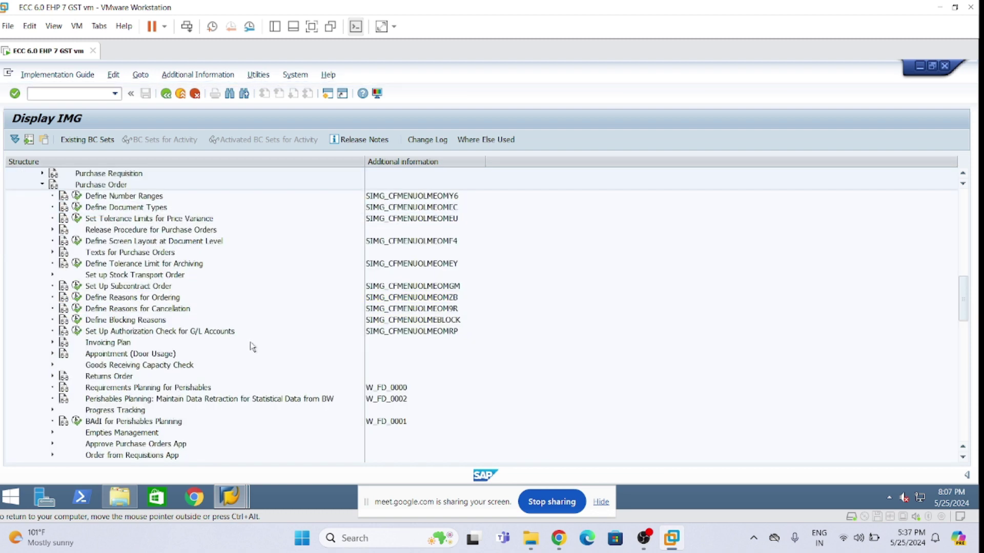
- Open the Set Tolerance Limits for Price Variance activity under Purchase Order
scroll(257, 352, up, 3)
scroll(253, 343, up, 1)
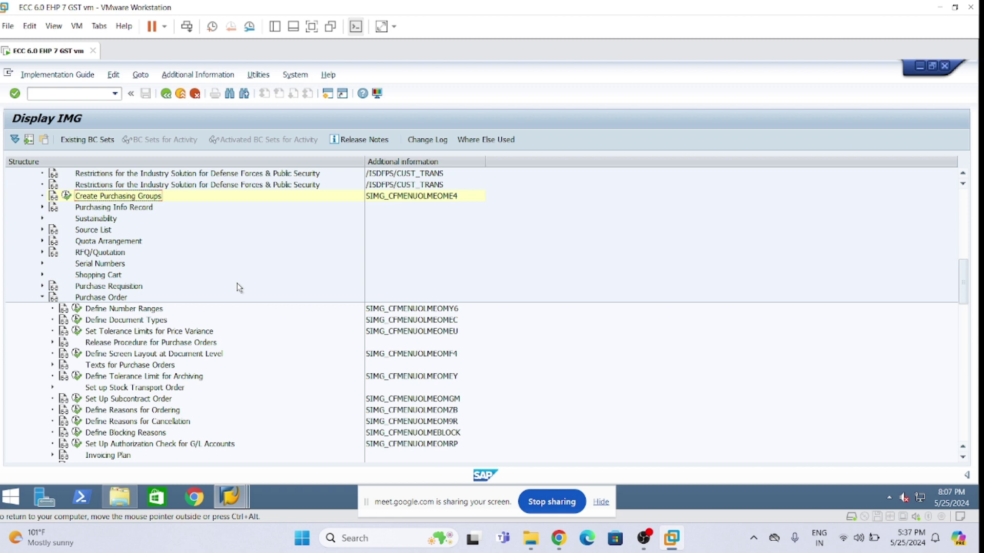
scroll(239, 282, up, 1)
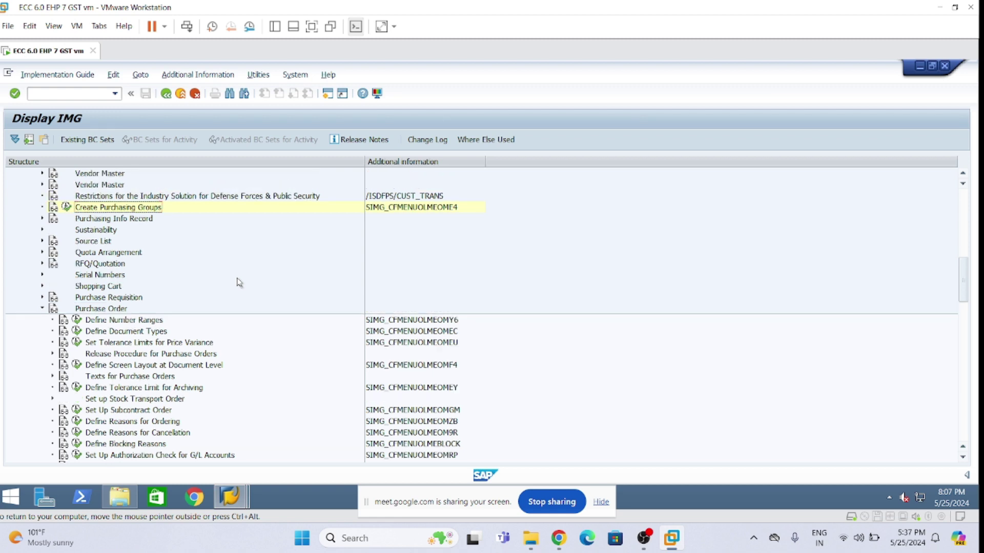
scroll(239, 283, up, 2)
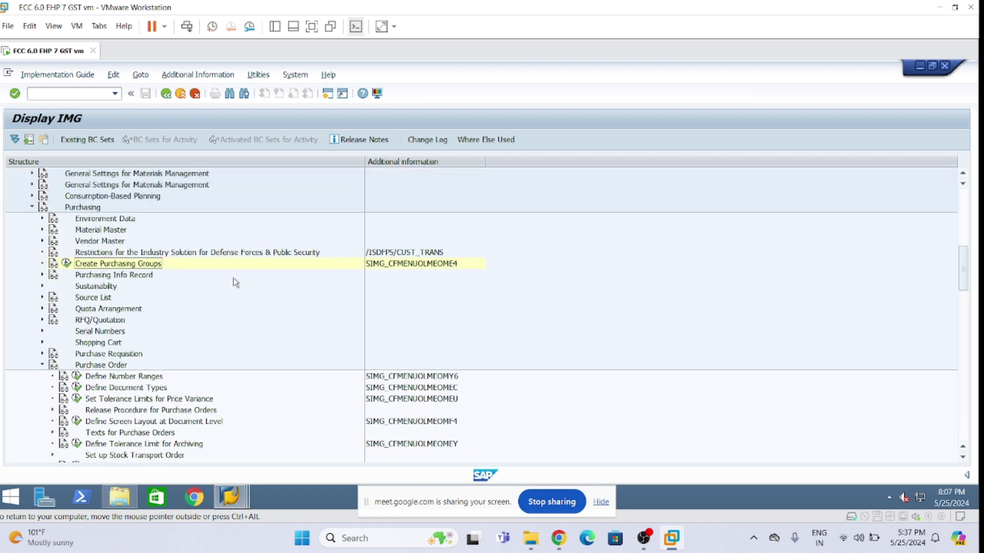
scroll(233, 279, up, 1)
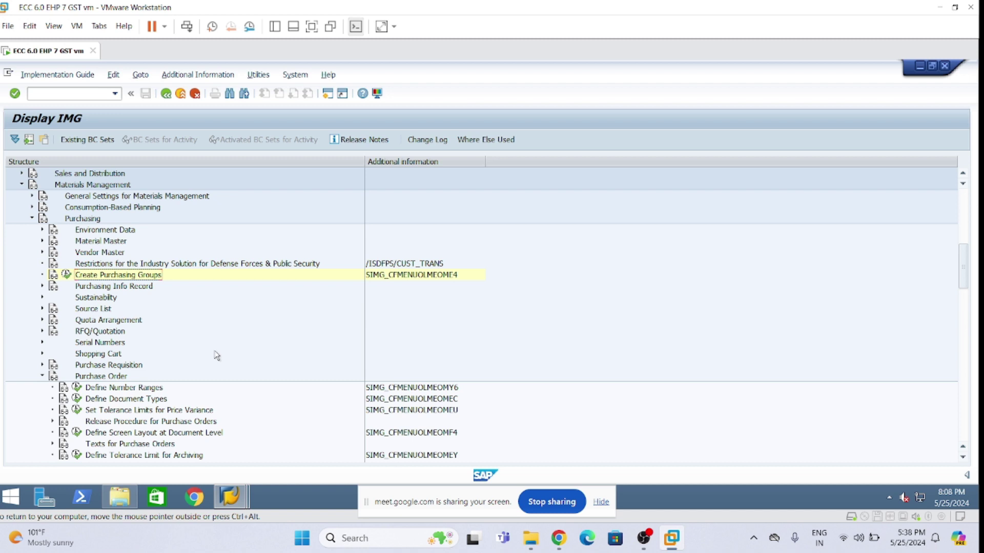
scroll(214, 349, down, 3)
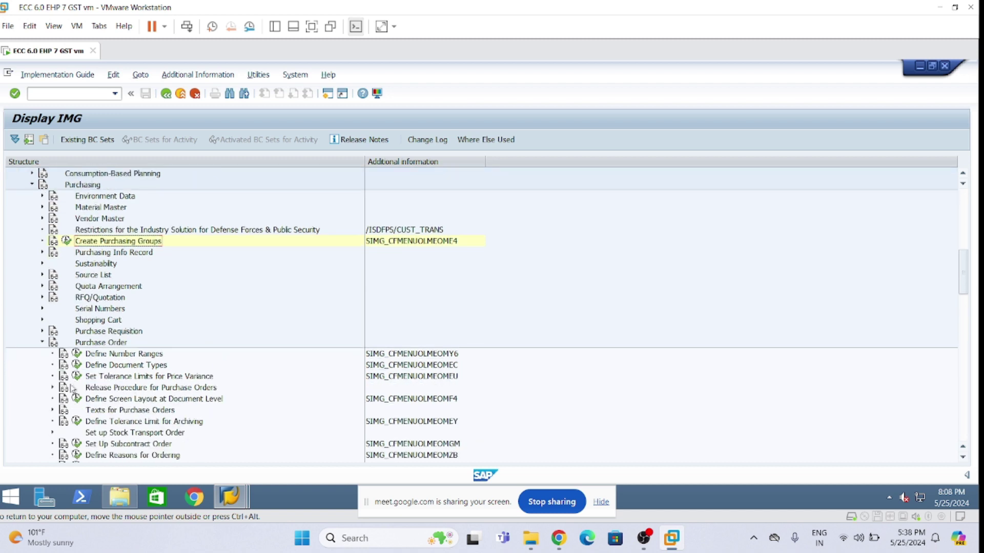
click(160, 379)
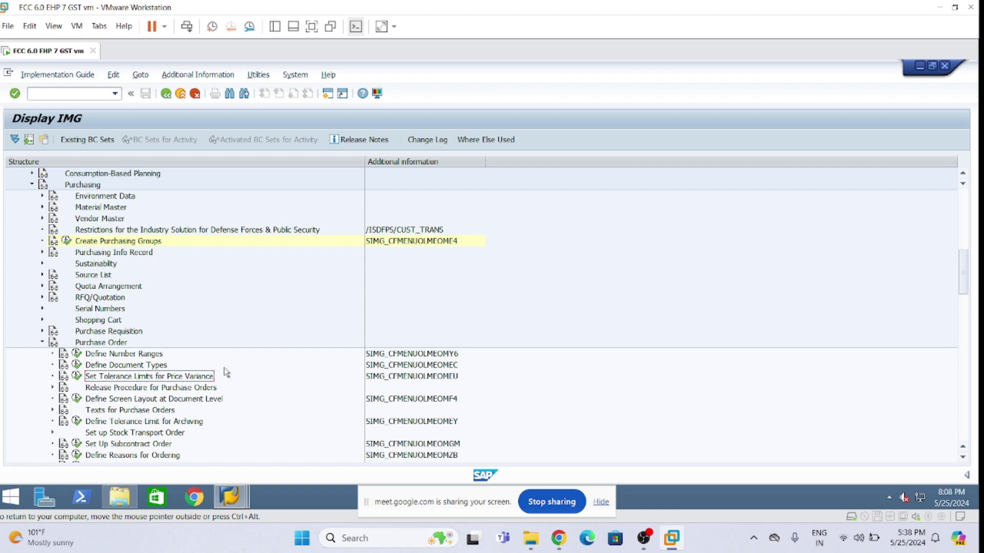
click(448, 379)
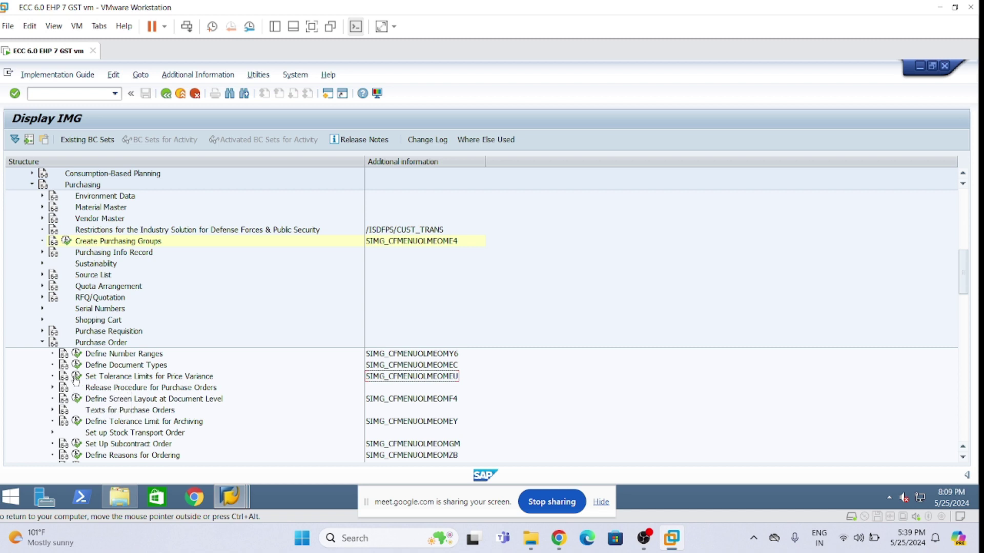
click(76, 377)
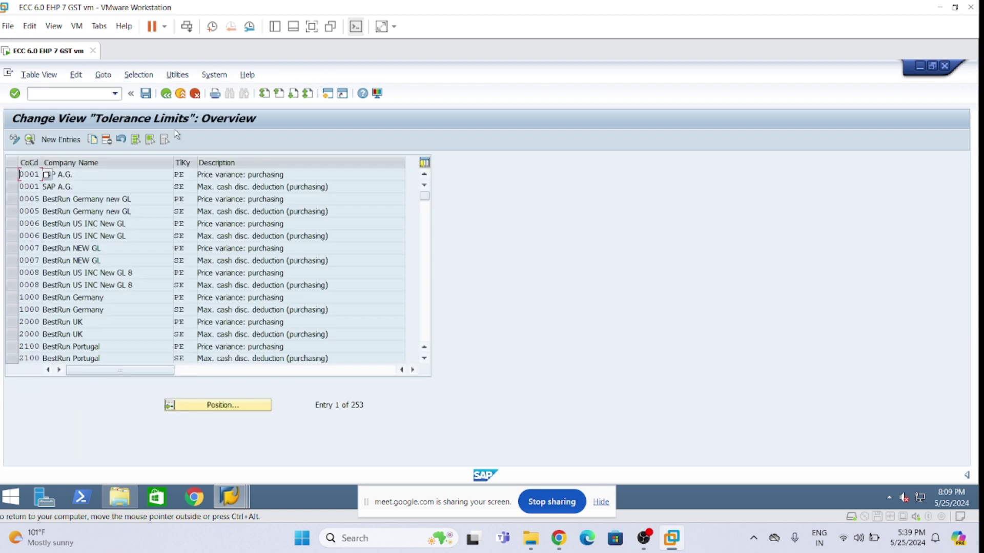
- Return to the IMG structure and reopen the Set Tolerance Limits for Price Variance activity
click(165, 93)
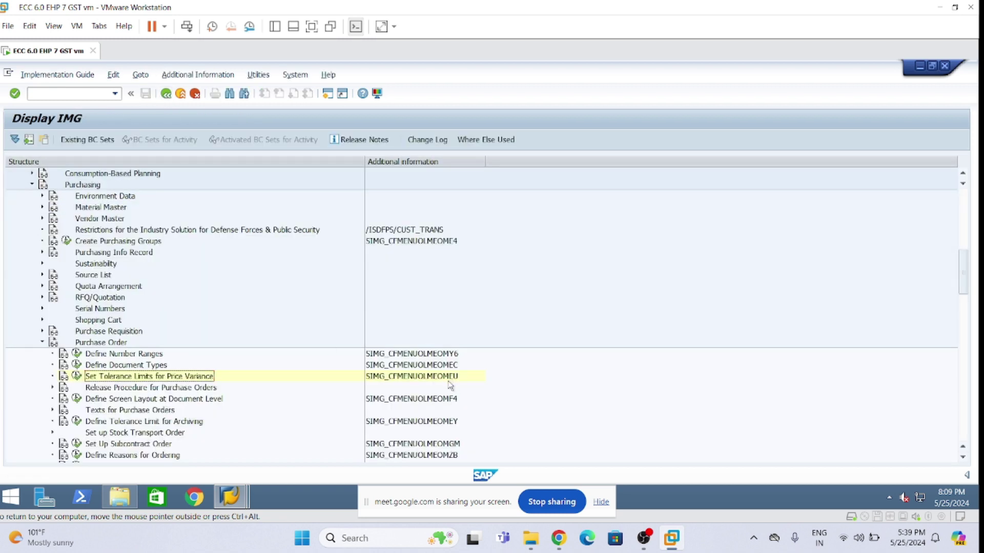
click(451, 378)
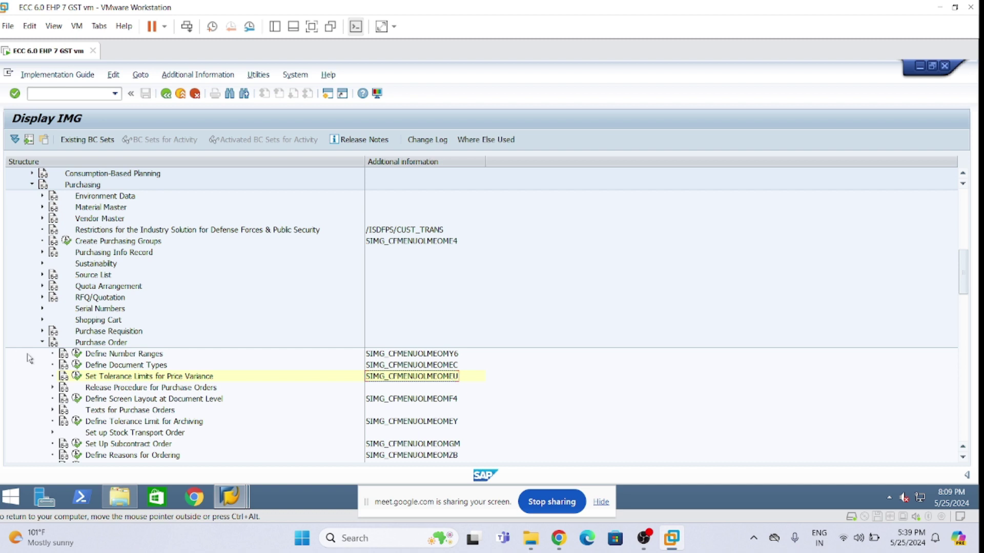
click(77, 378)
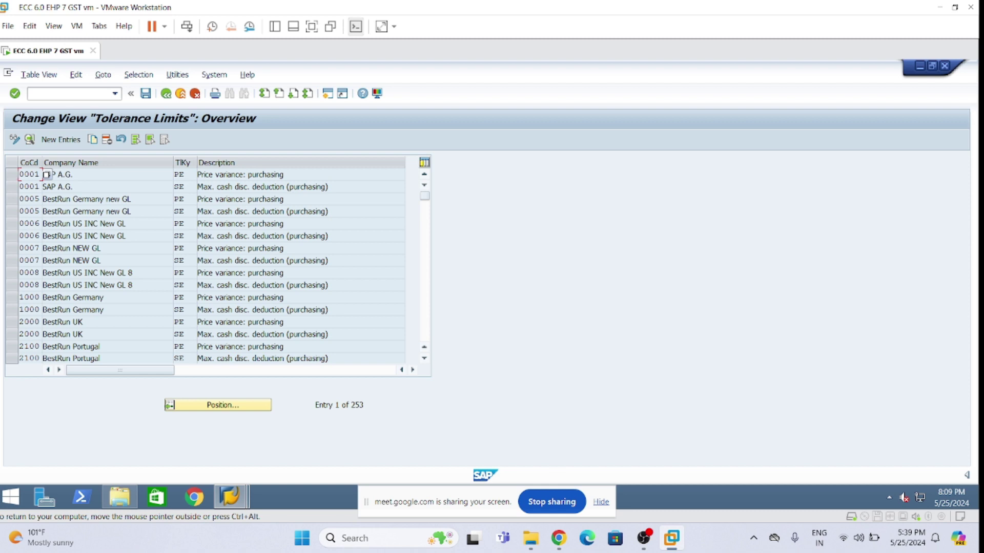
- Select the PE and SE tolerance limit entries of company code 1000, BestRun Germany
click(12, 297)
click(12, 310)
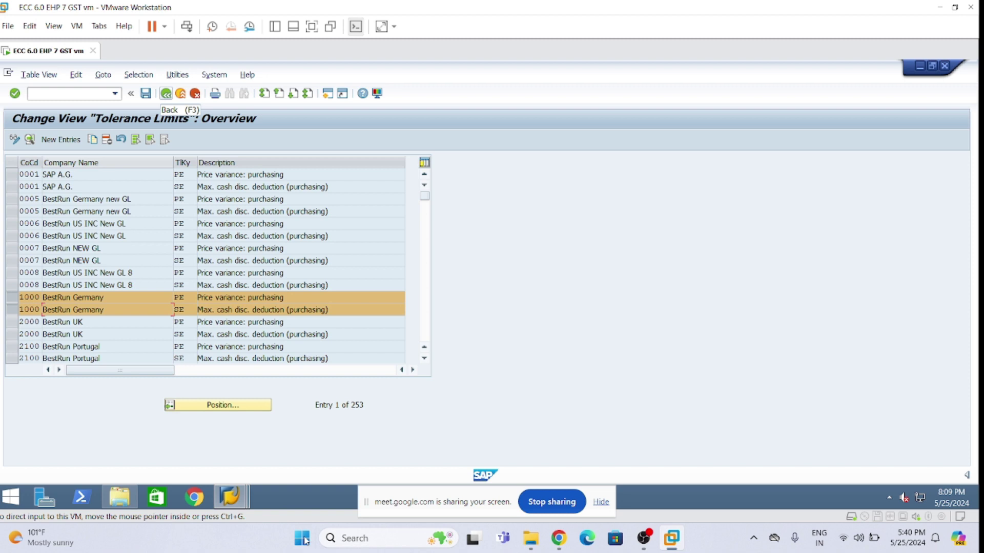
- Switch to OBS, enable the Audio Input Capture source, and return to the SAP virtual machine
mouse_move(230, 497)
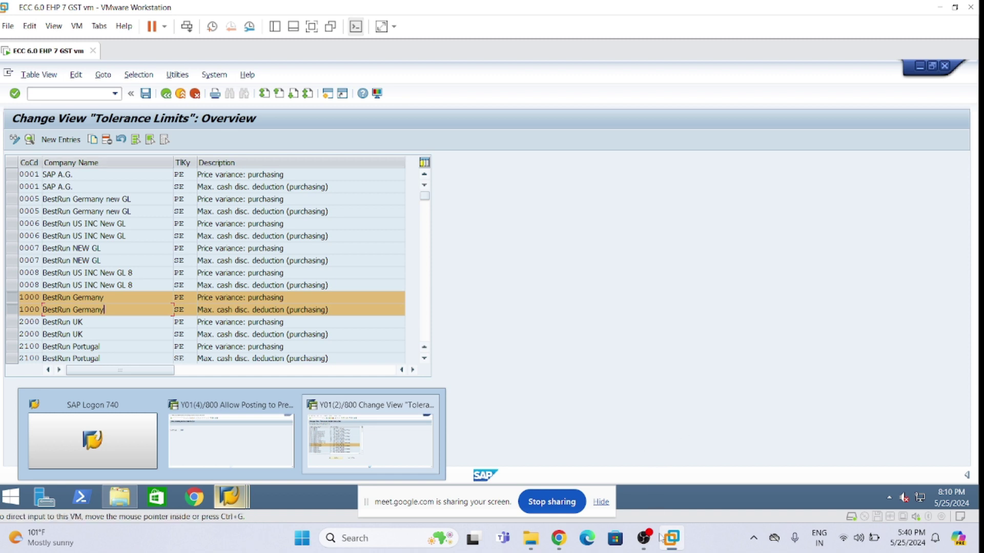
click(644, 539)
click(355, 390)
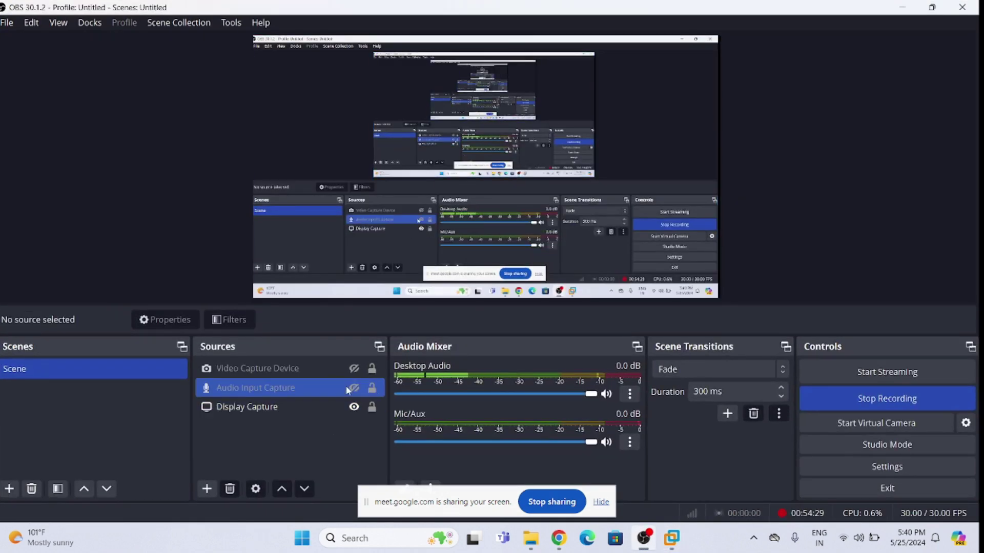
click(354, 387)
click(367, 450)
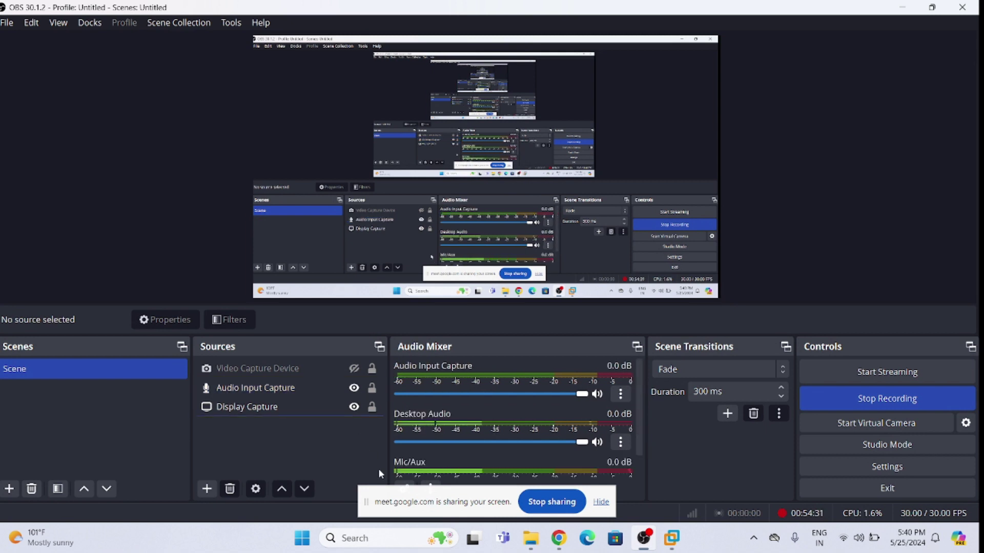
click(287, 407)
click(310, 390)
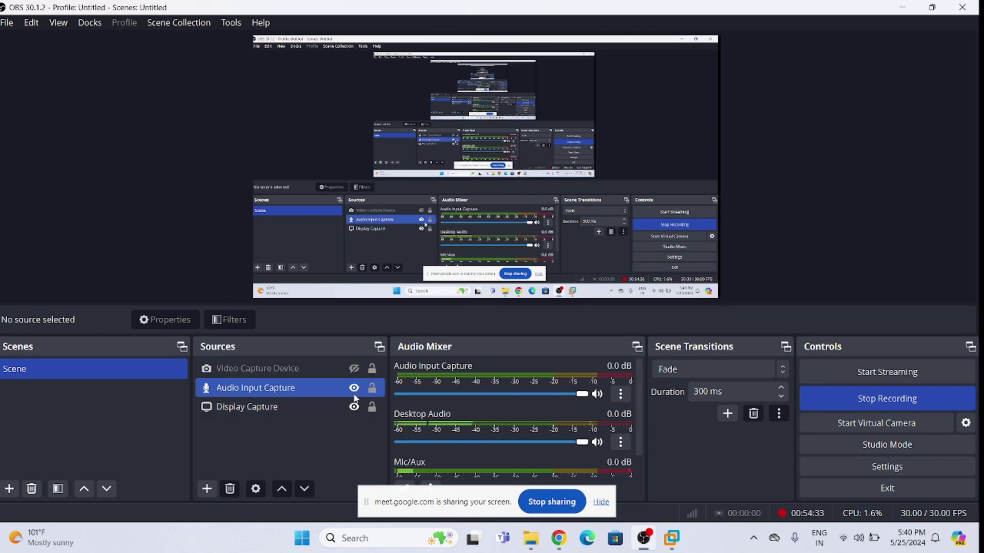
click(358, 428)
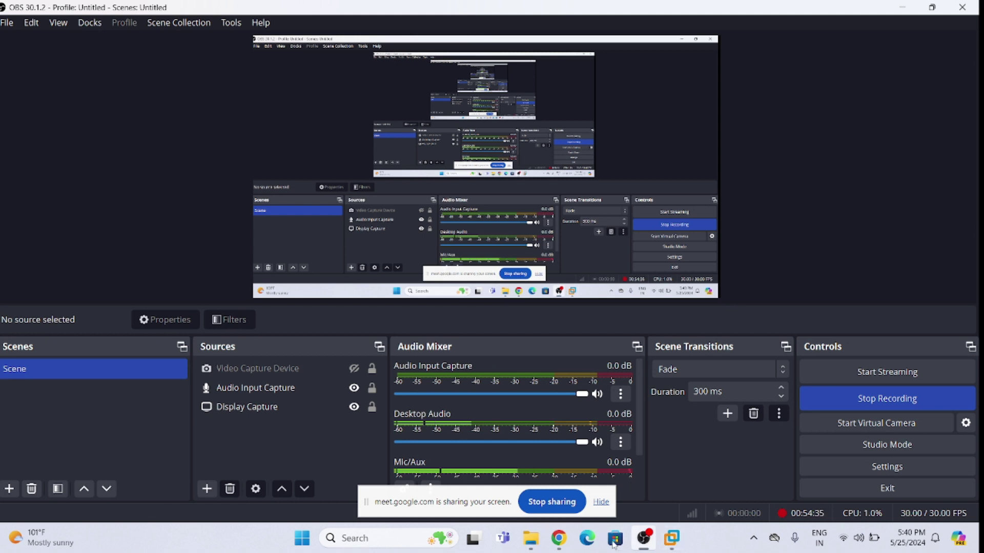
click(671, 539)
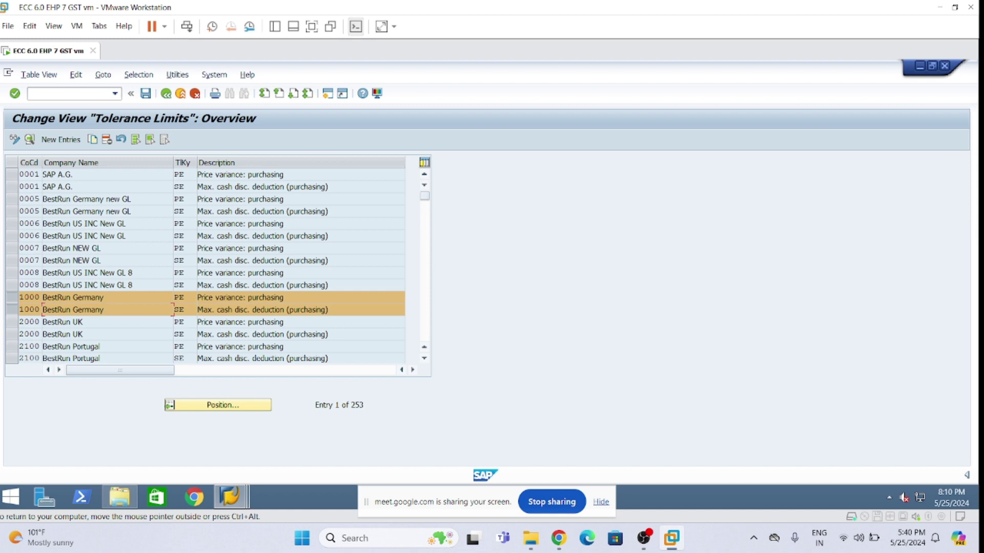
- Copy the two selected tolerance entries and assign company code LI01 to the PE price variance copy
click(186, 310)
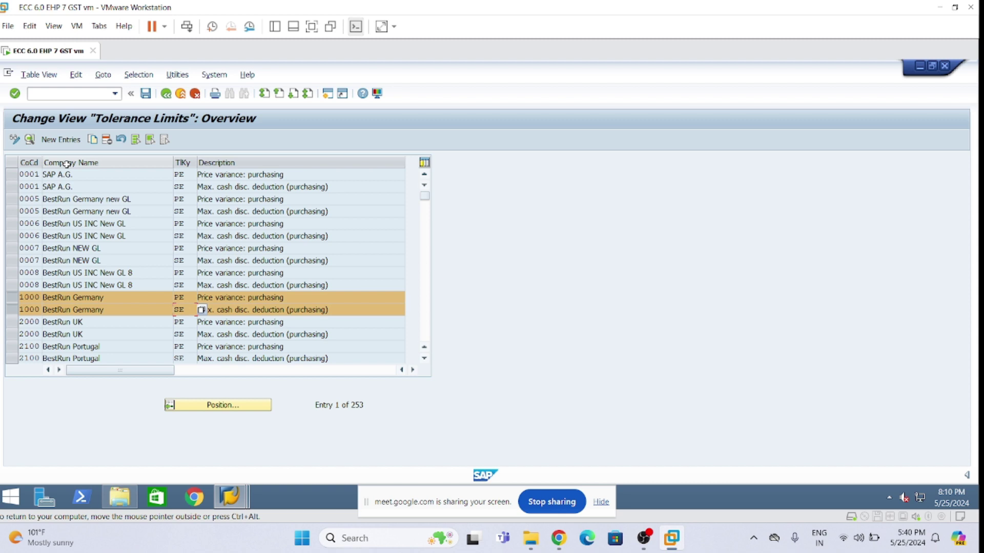
click(92, 143)
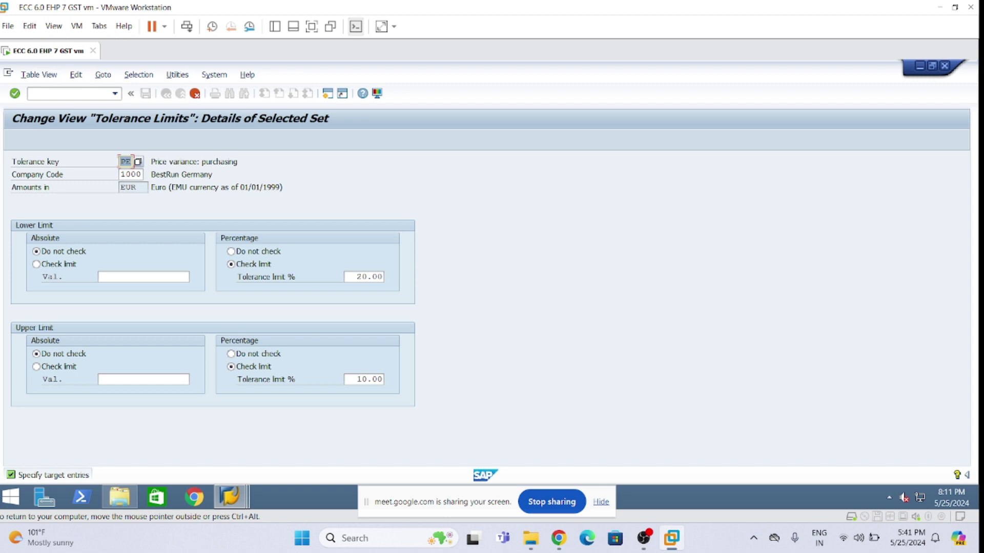
click(121, 174)
key(Delete)
key(Delete)
key(Delete)
key(Delete)
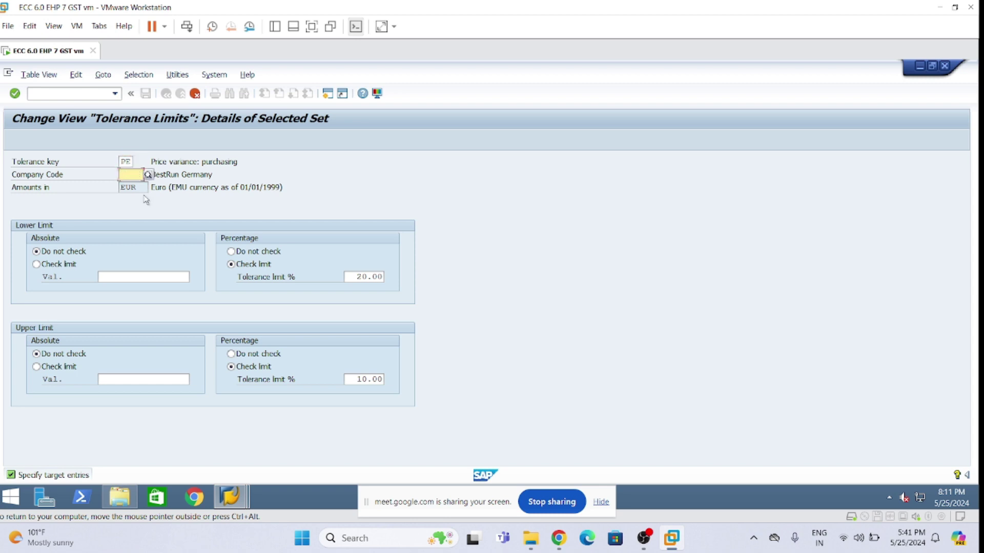
text(Li01)
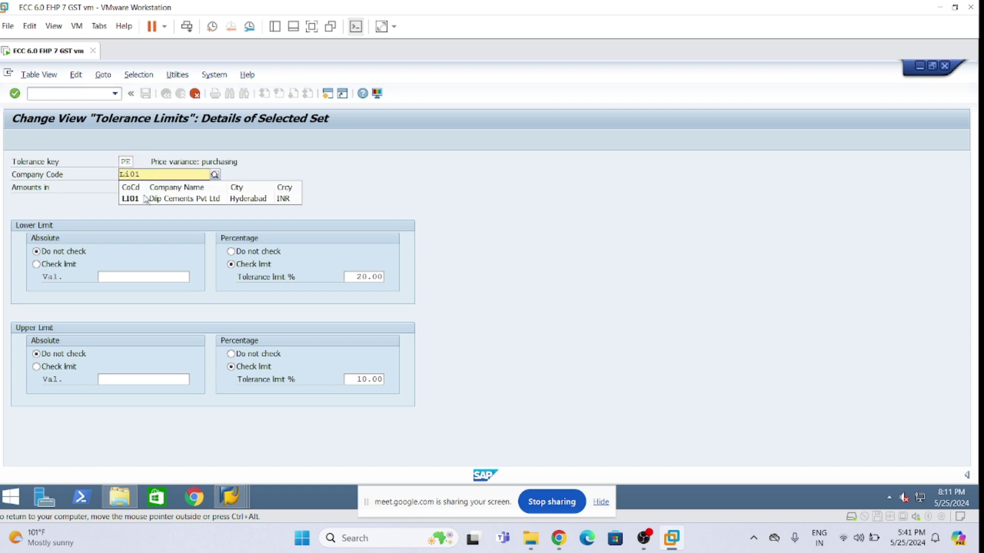
click(155, 198)
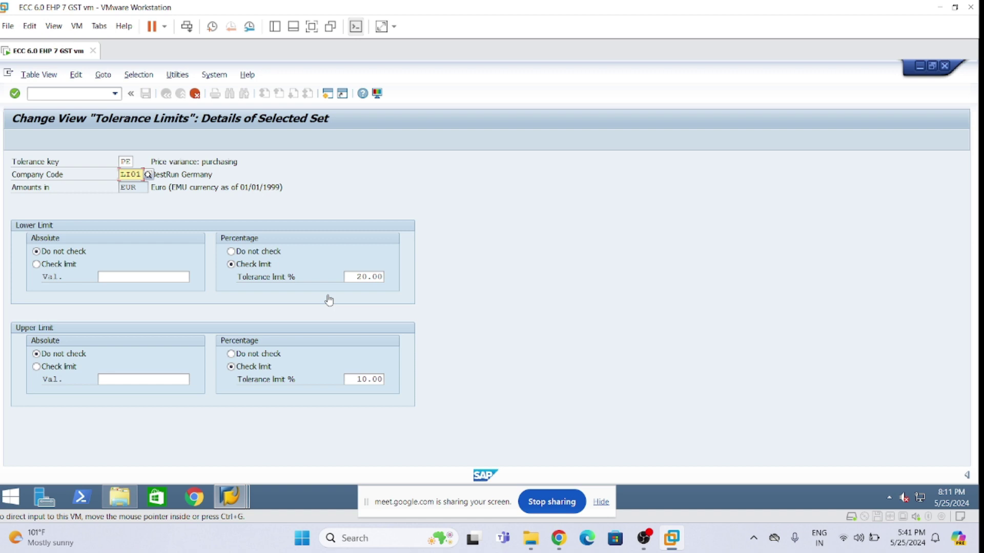
click(451, 214)
key(Return)
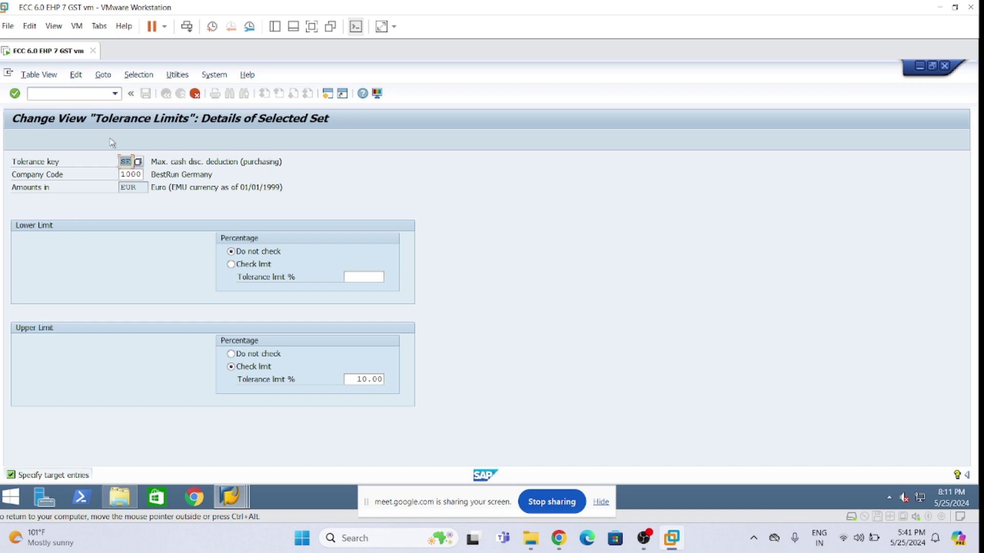
- Assign company code LI01 to the SE maximum cash discount deduction copy and save the new entries
click(127, 175)
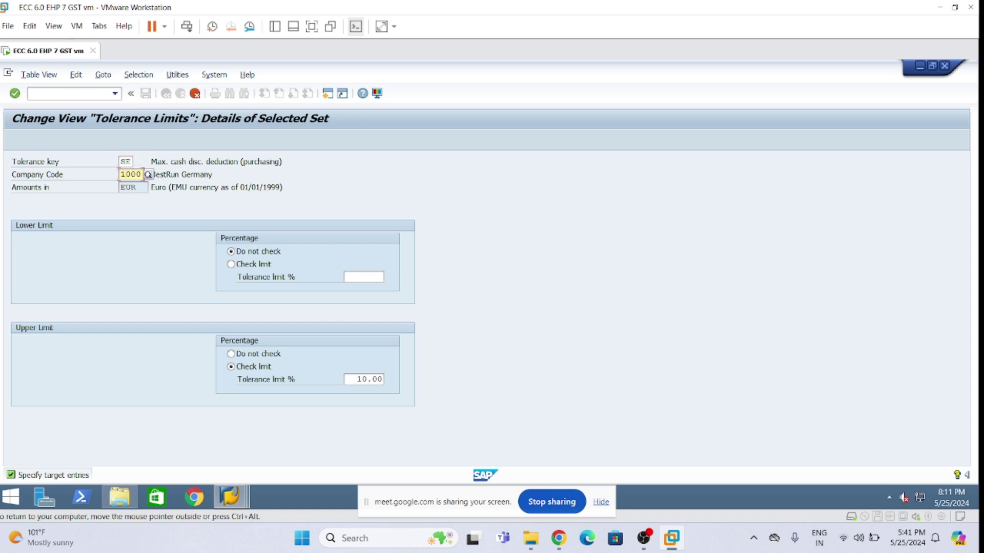
key(Delete)
key(Delete)
key(Delete)
key(Delete)
text(L101)
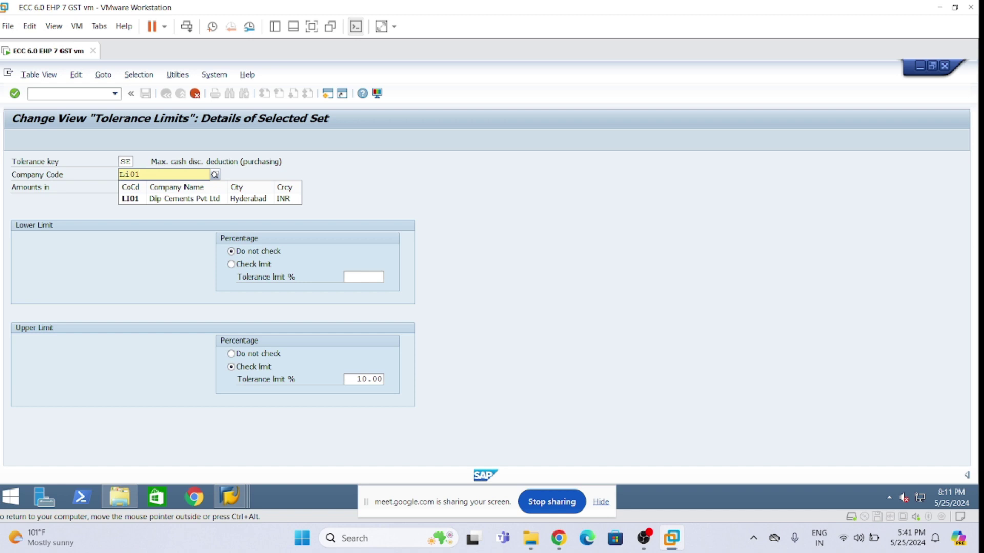
key(Return)
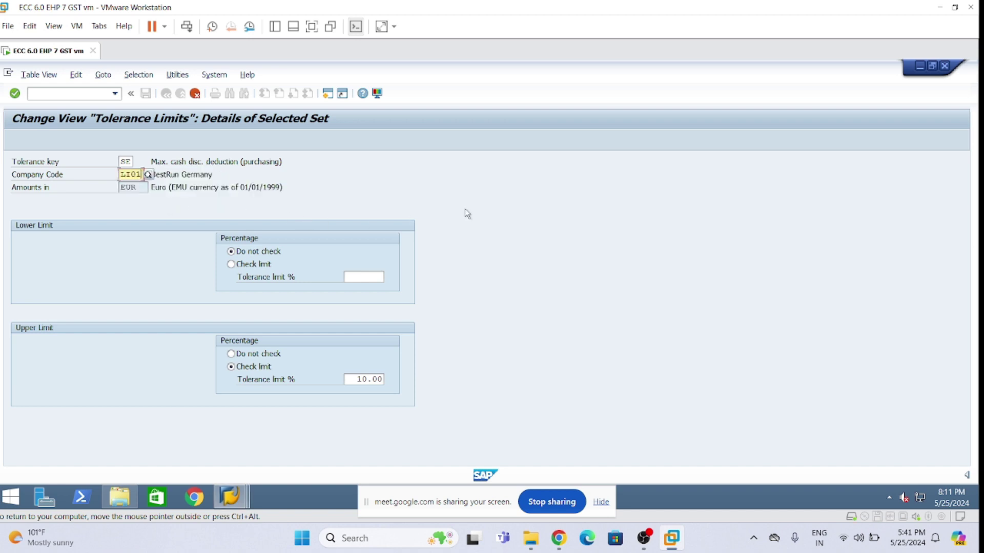
key(Return)
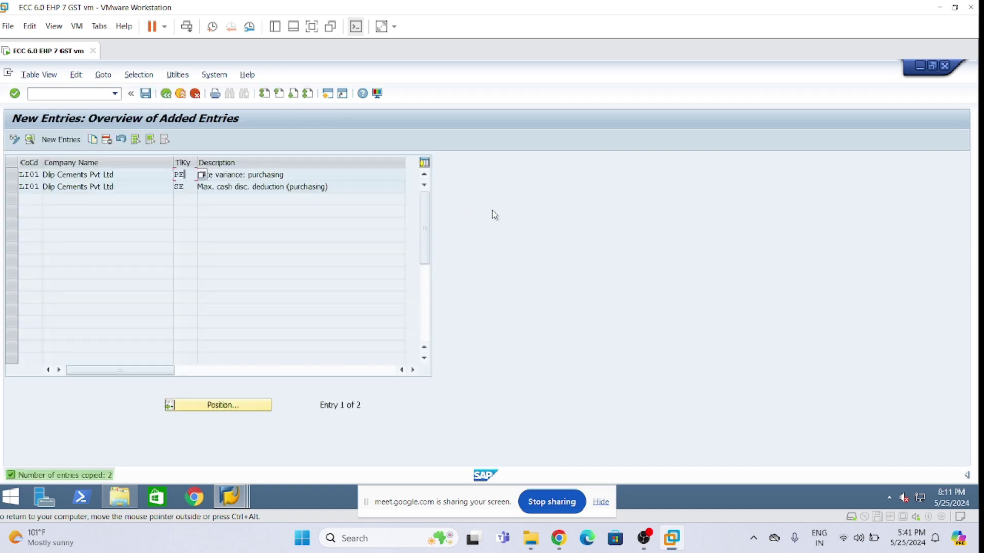
click(146, 94)
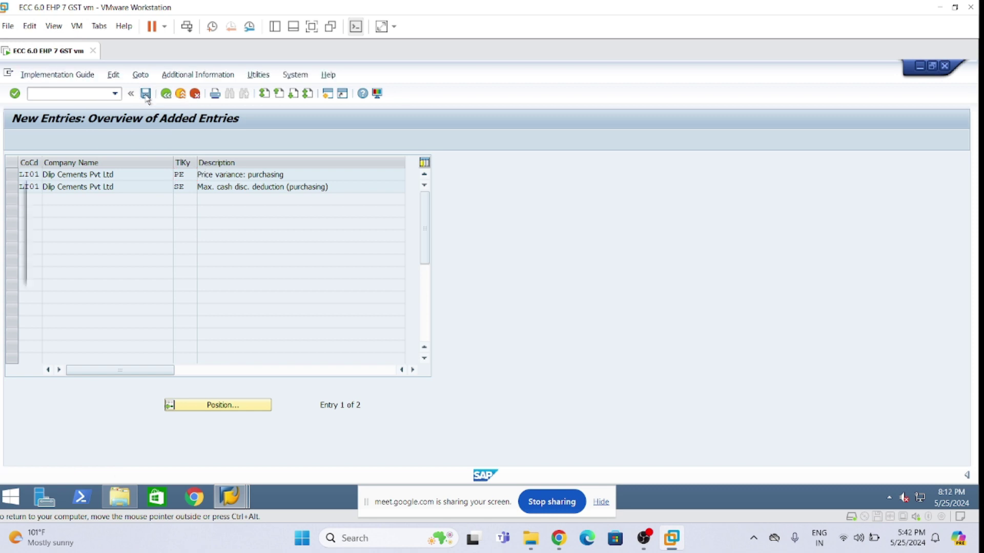
- Confirm the customizing request for the LI01 tolerance limits, save them, and return to the Implementation Guide structure
click(234, 273)
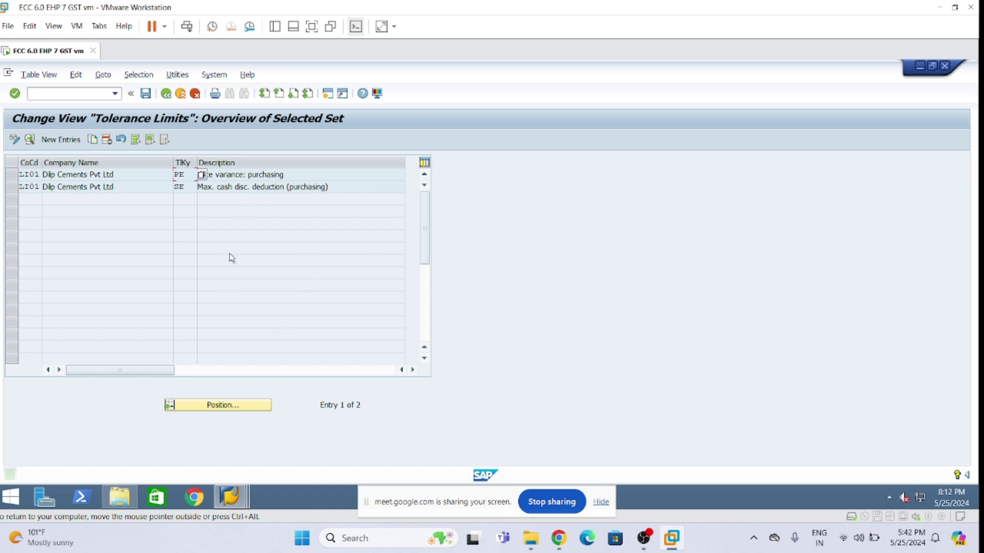
click(146, 94)
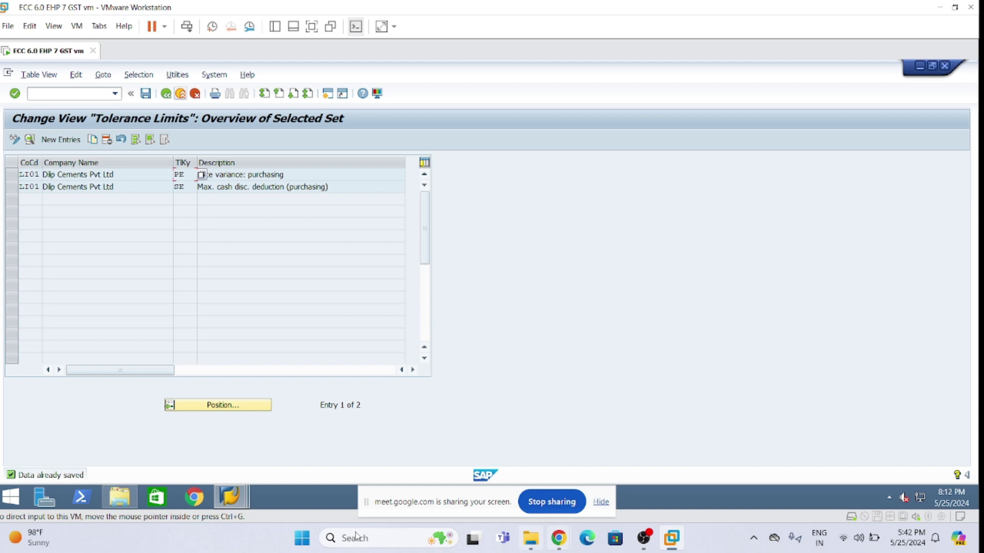
click(166, 93)
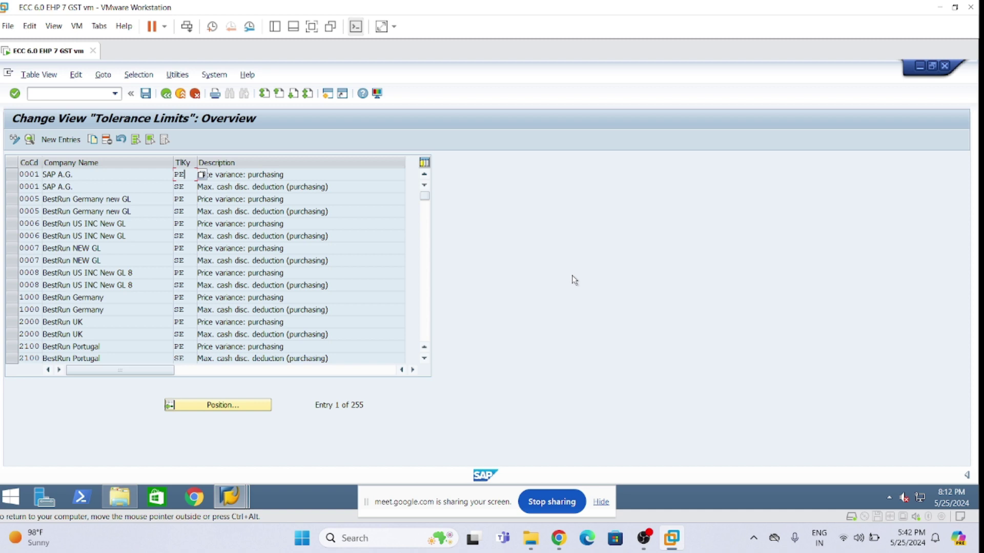
click(165, 94)
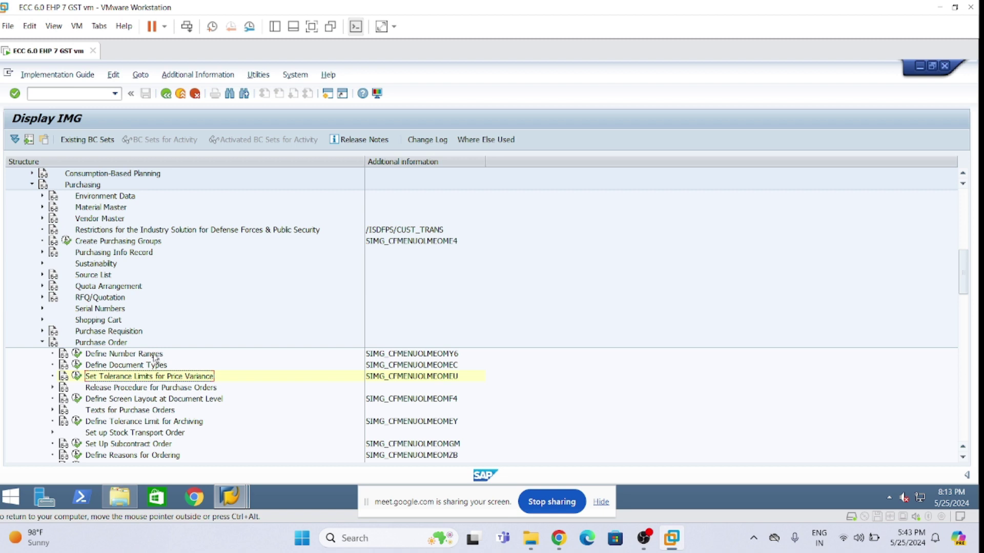
- Collapse the Purchase Order and Purchasing nodes and expand Inventory Management and Physical Inventory under Materials Management
click(42, 343)
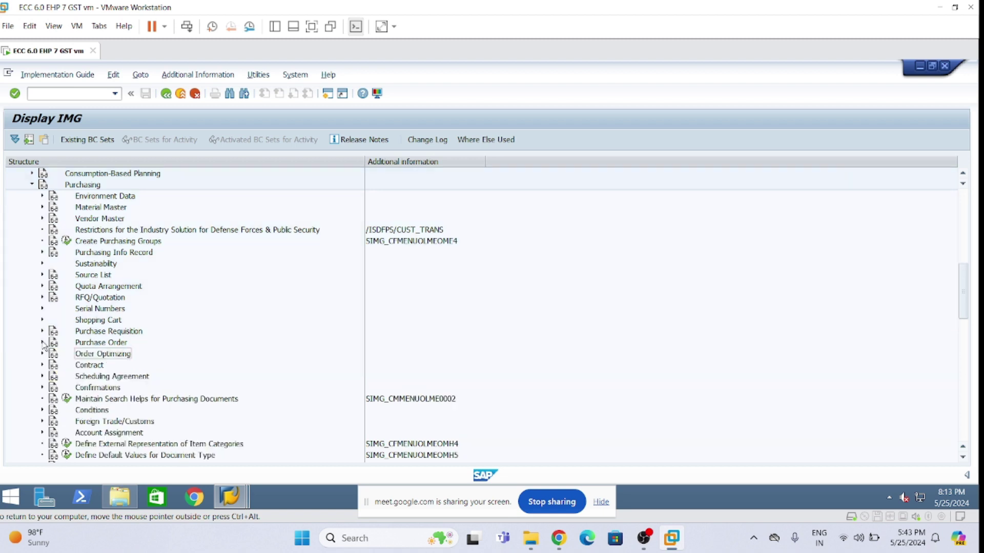
scroll(64, 324, up, 2)
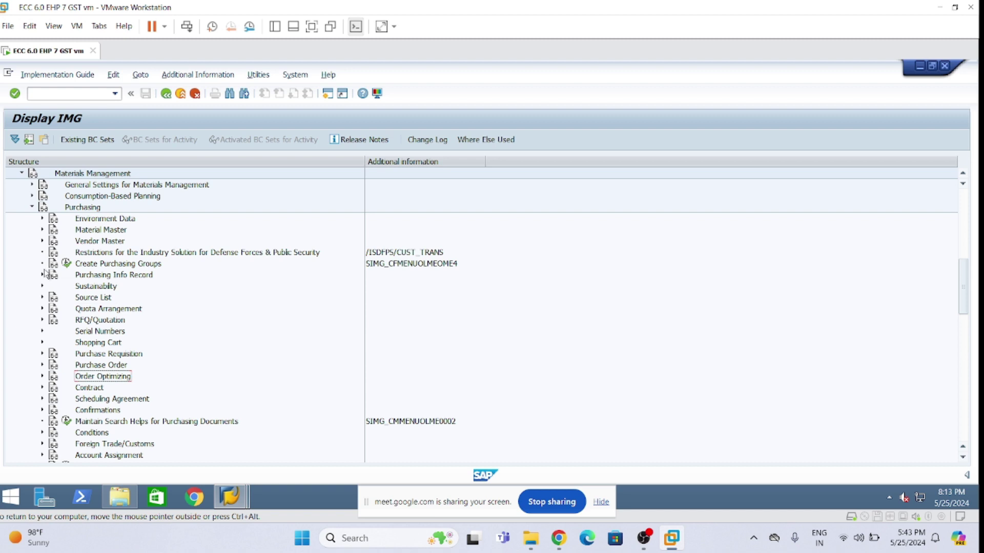
click(32, 208)
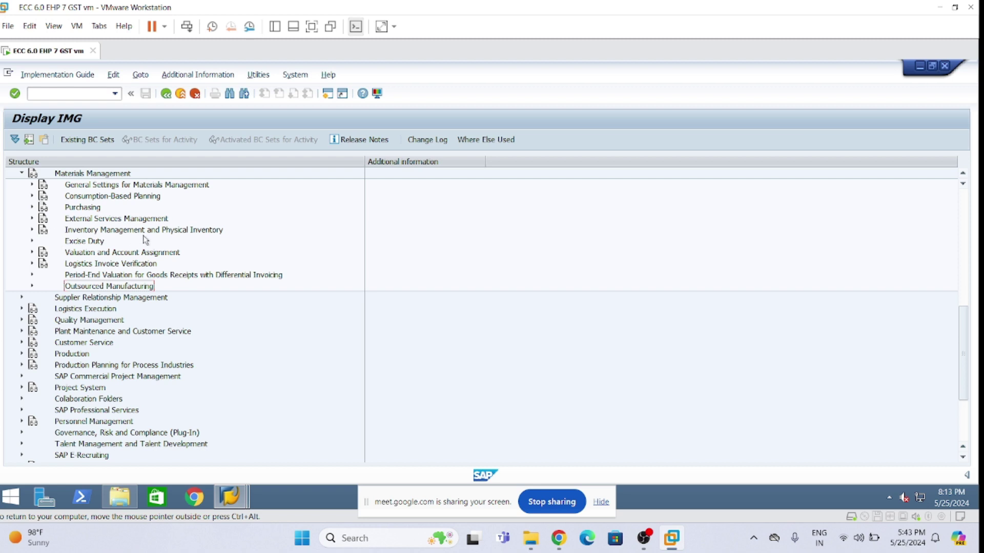
click(32, 230)
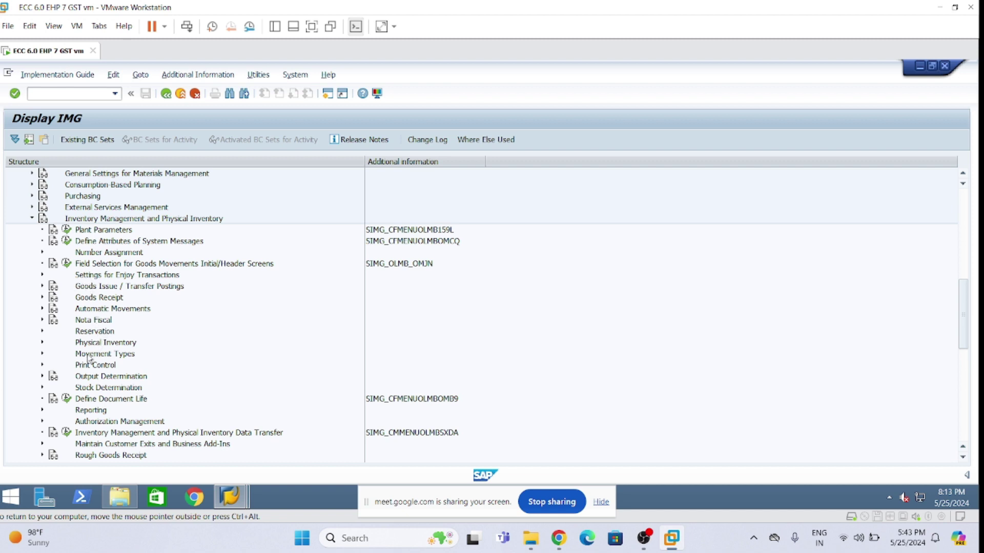
scroll(102, 348, down, 2)
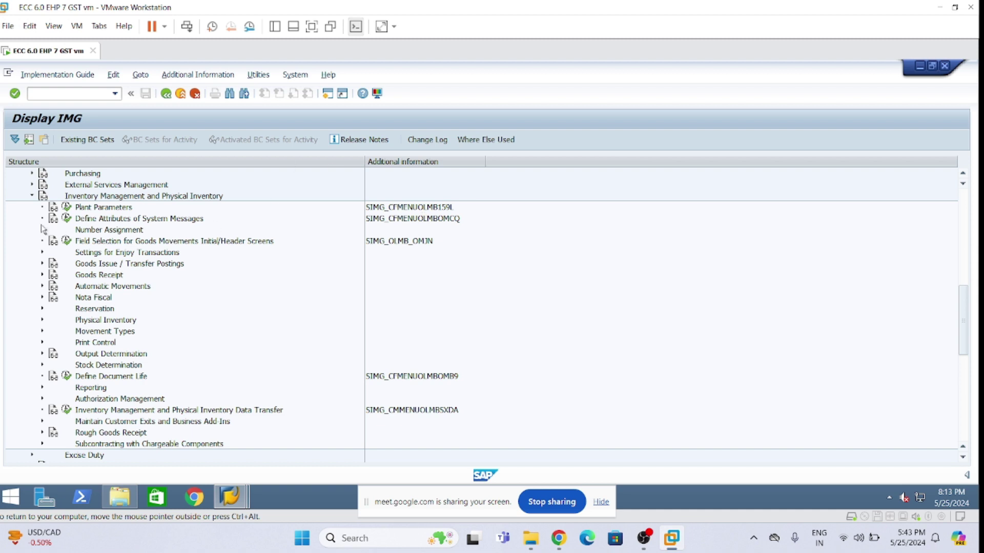
scroll(99, 240, up, 2)
scroll(99, 240, up, 2)
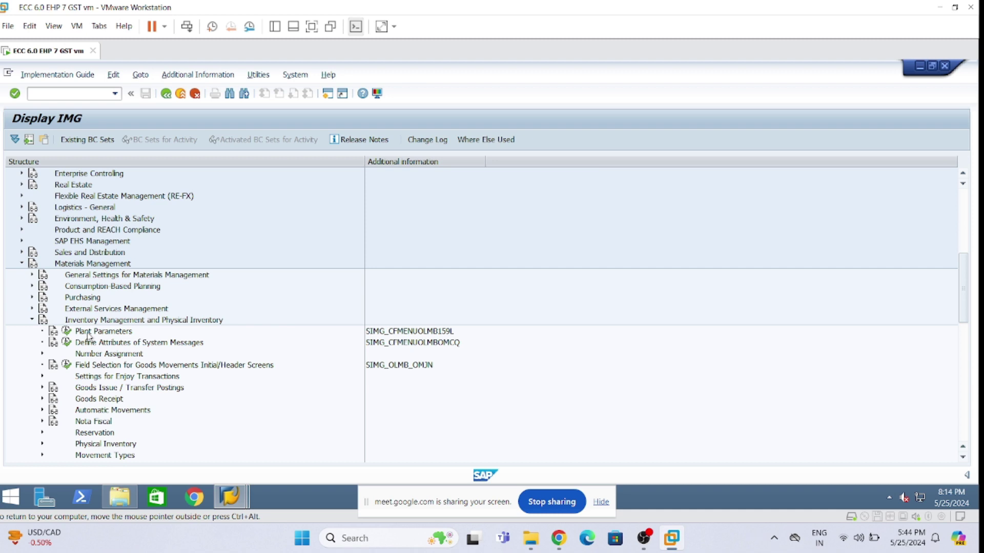
- Check the system volume and the audio sources and mixer levels in OBS, and return to the SAP virtual machine
click(859, 539)
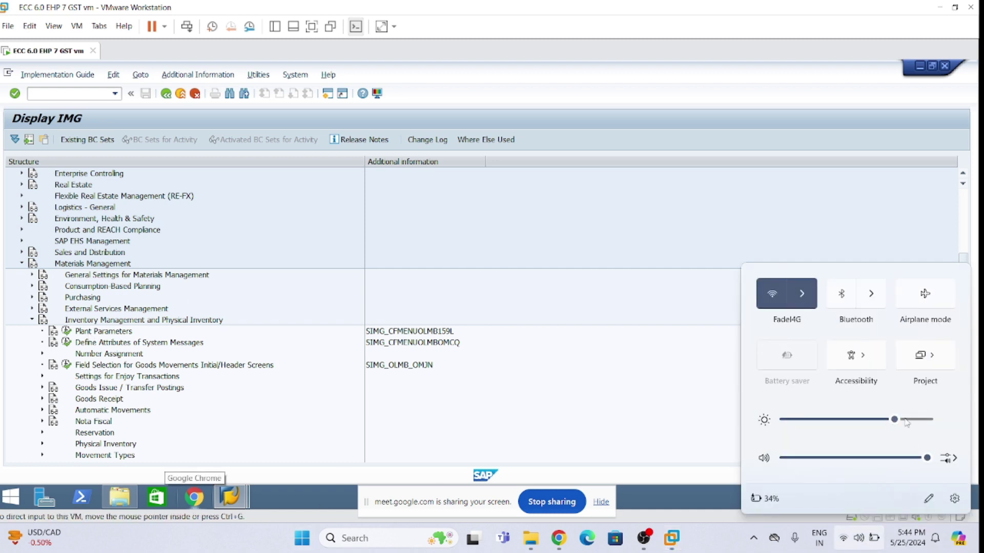
drag(953, 472, 954, 467)
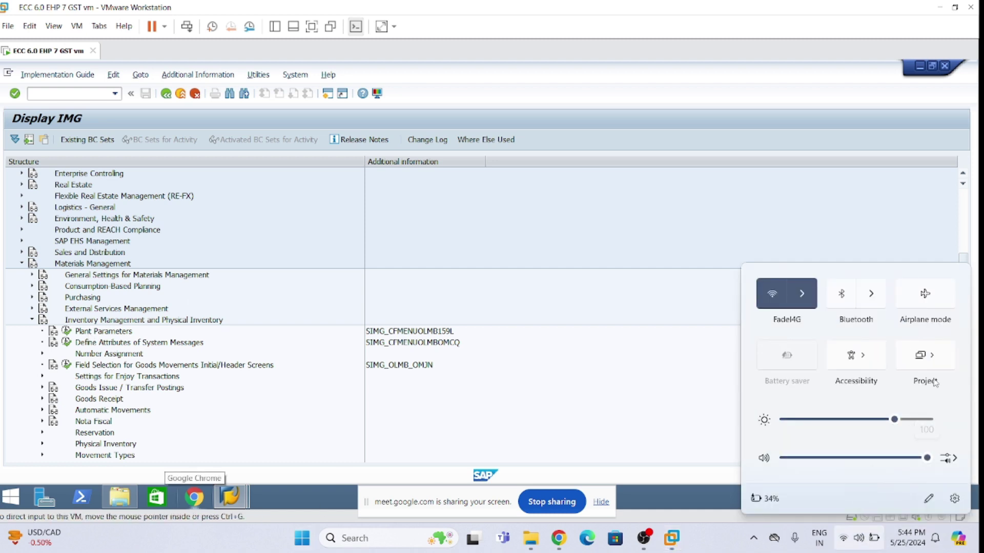
click(770, 190)
click(643, 537)
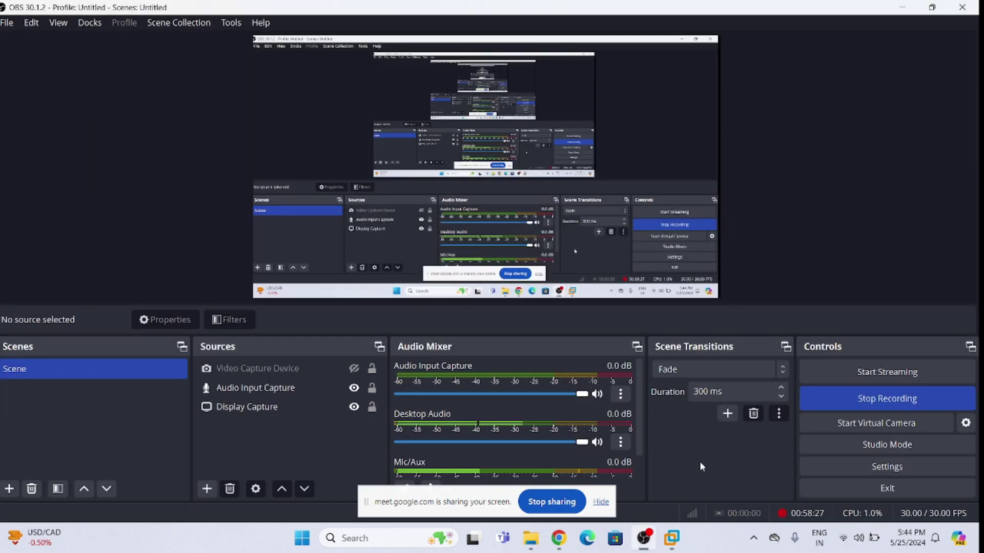
click(848, 538)
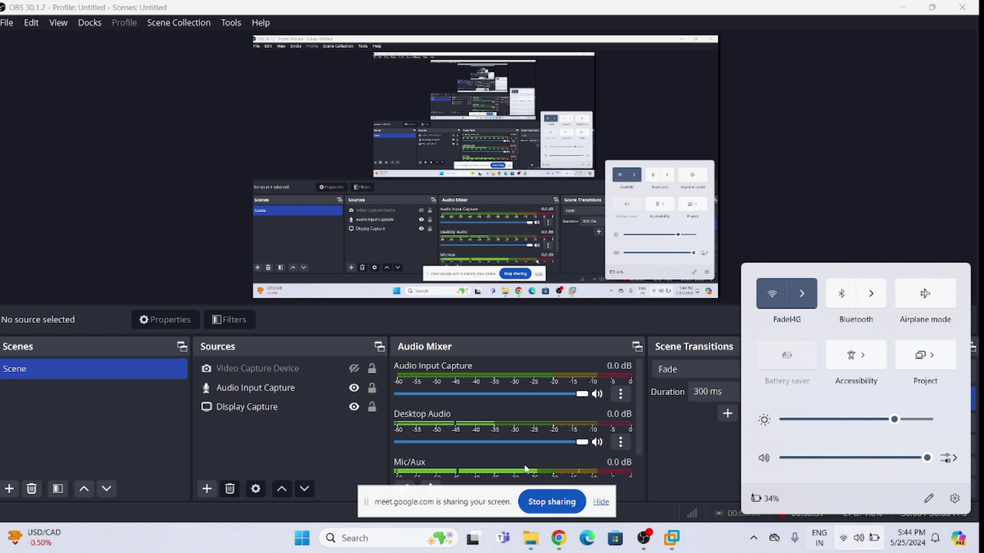
click(303, 388)
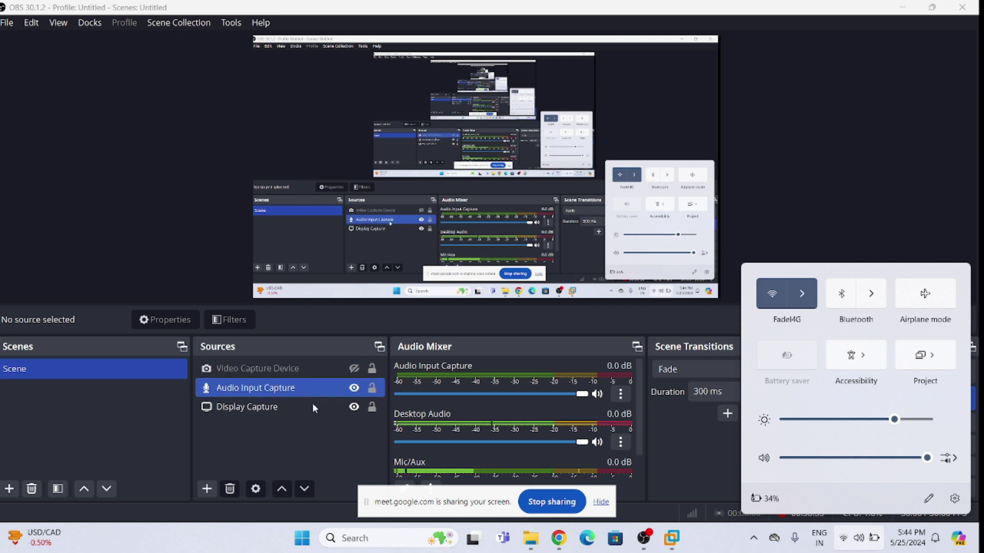
click(765, 198)
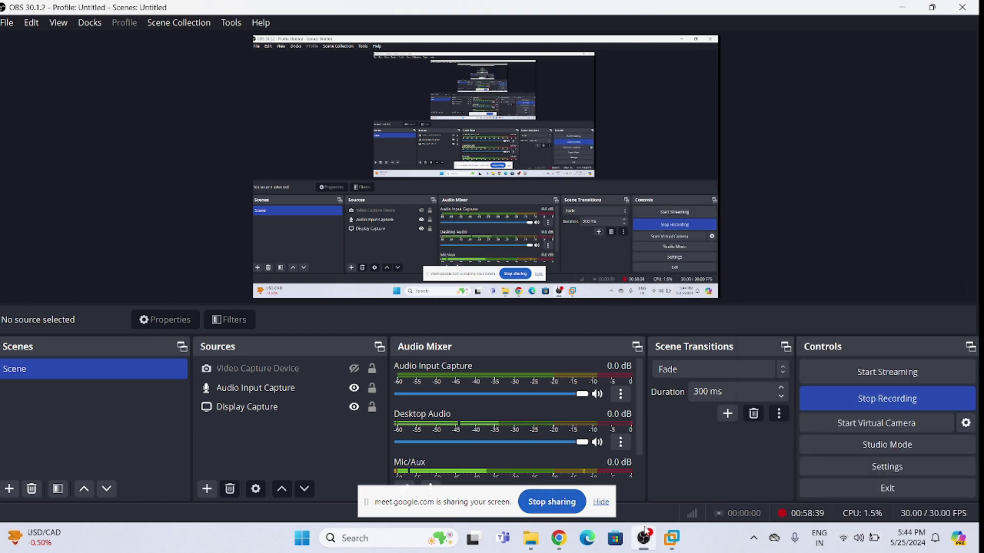
click(672, 538)
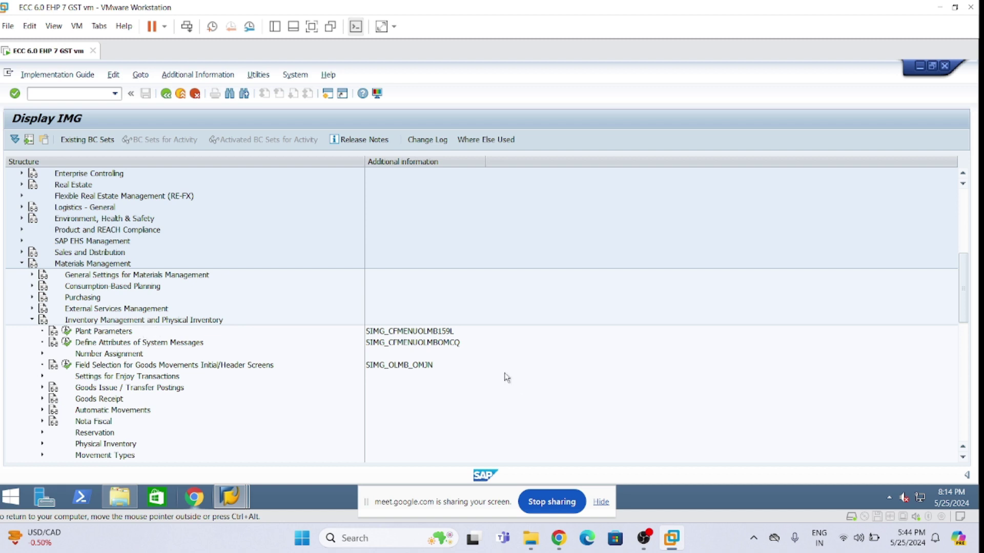
- Open Plant Parameters and copy the settings of plant 1000 Hamburg to plant LMP1
click(66, 331)
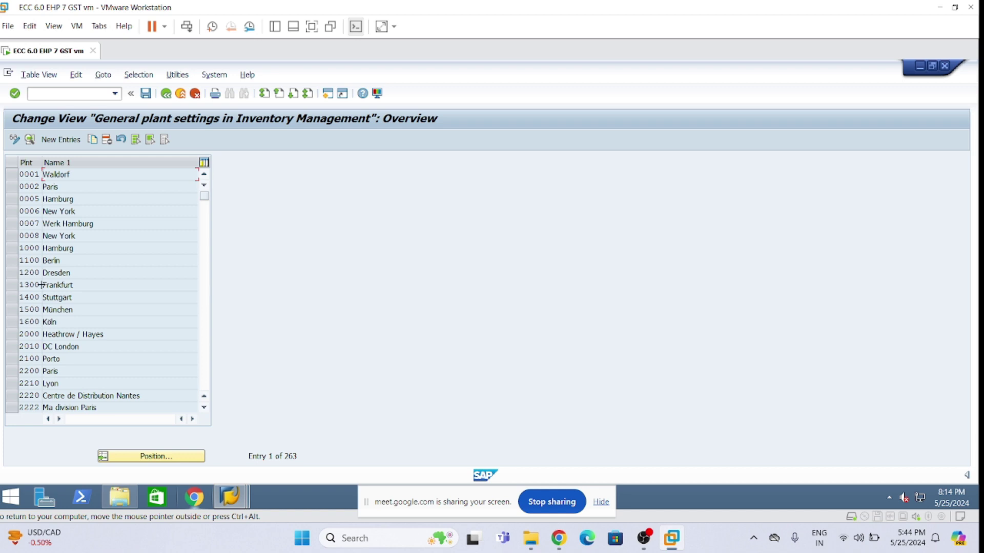
click(11, 248)
click(76, 248)
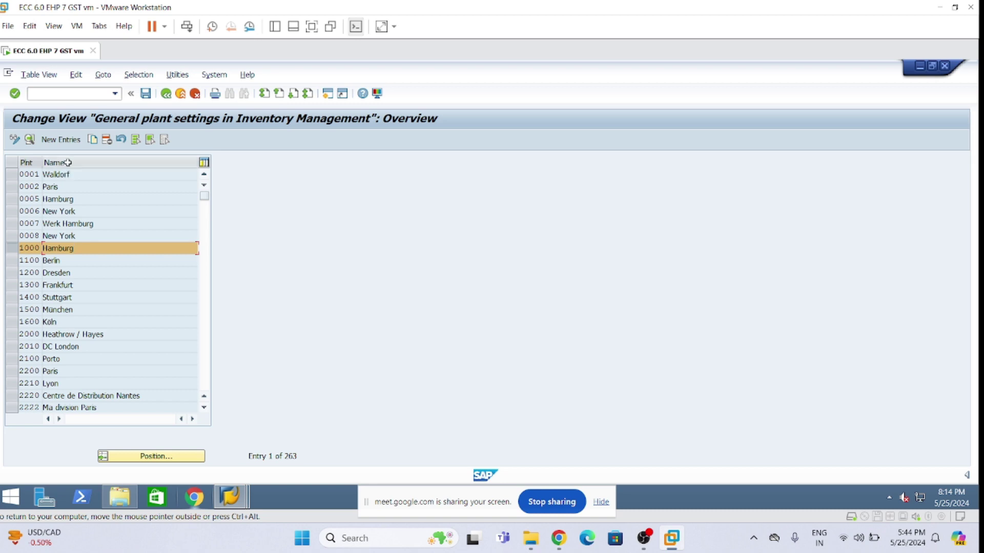
click(91, 141)
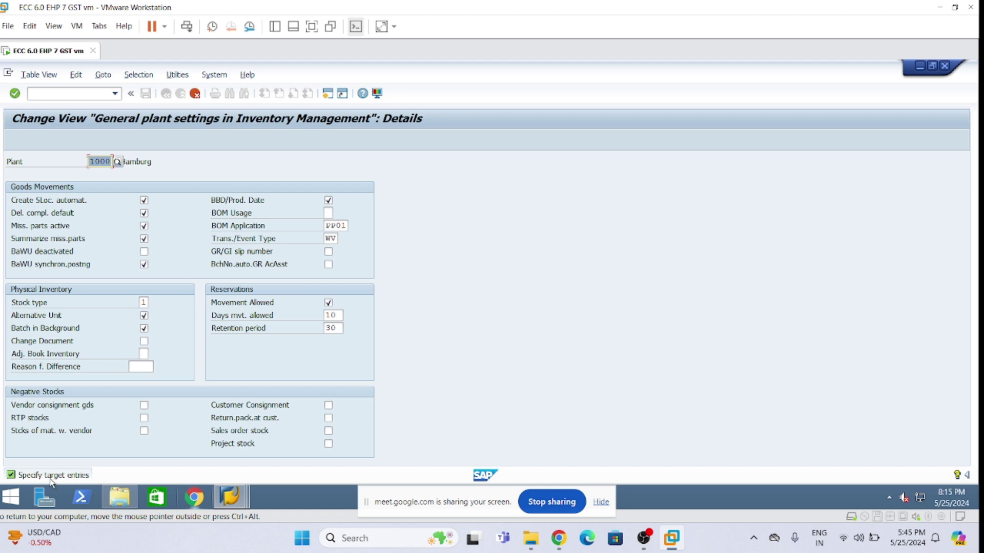
key(BackSpace)
text(TM)
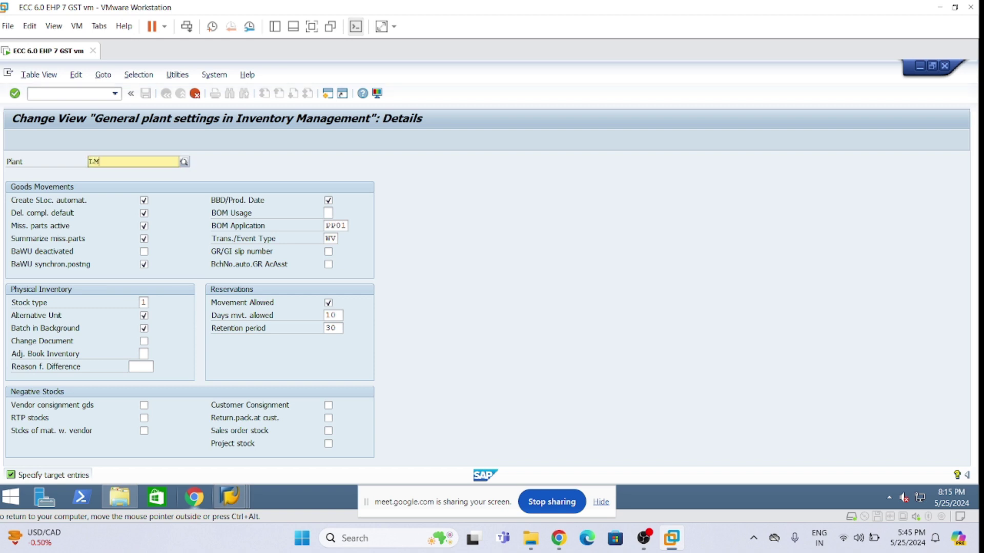
text(P1)
key(Return)
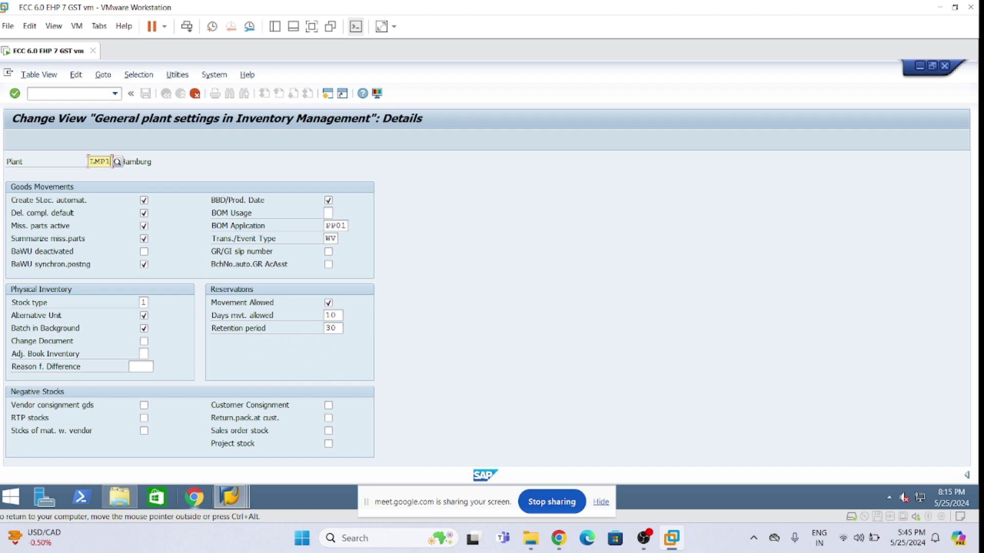
- Set the days movement allowed for reservations to 0 for plant LMP1 and save the entry under the proposed customizing request
drag(337, 316, 298, 309)
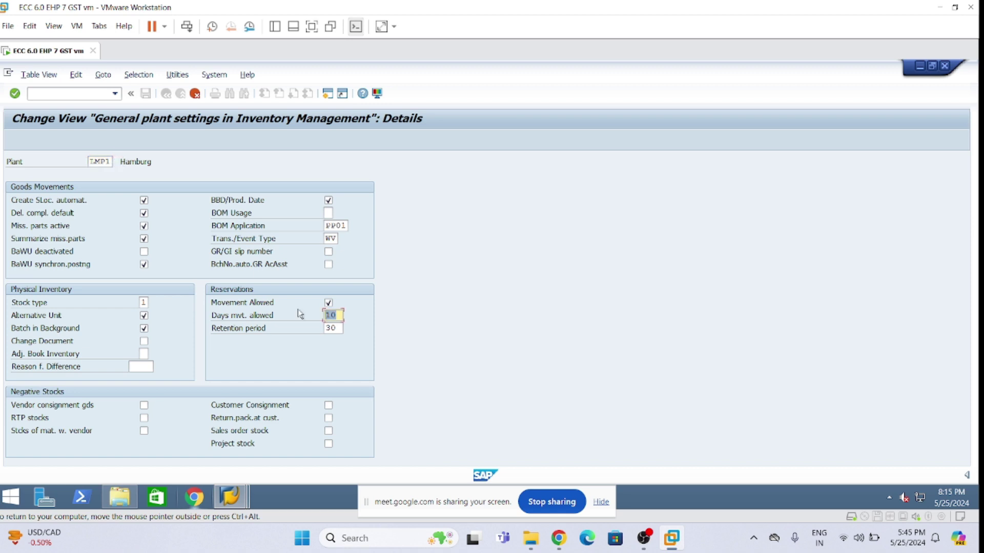
key(BackSpace)
text(0)
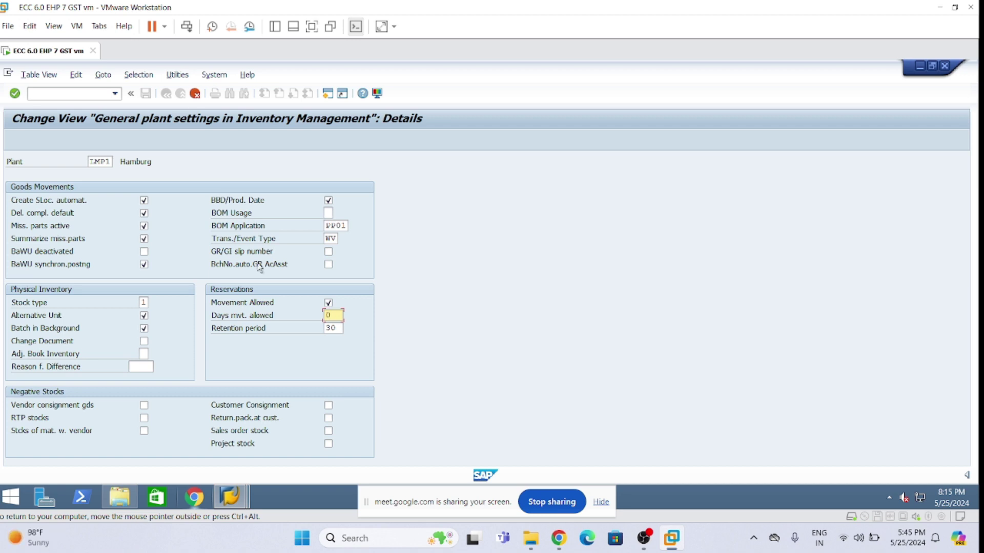
key(Return)
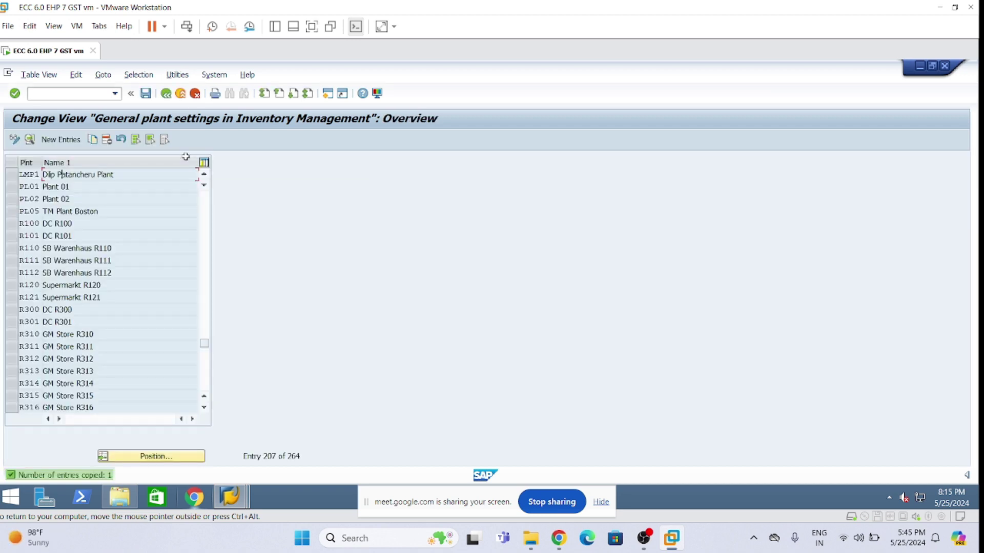
click(146, 95)
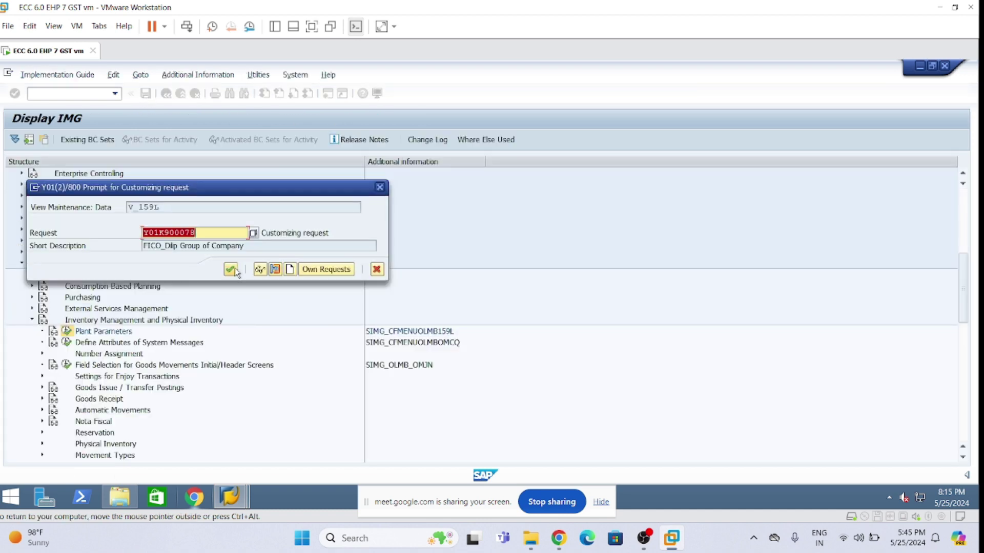
click(233, 270)
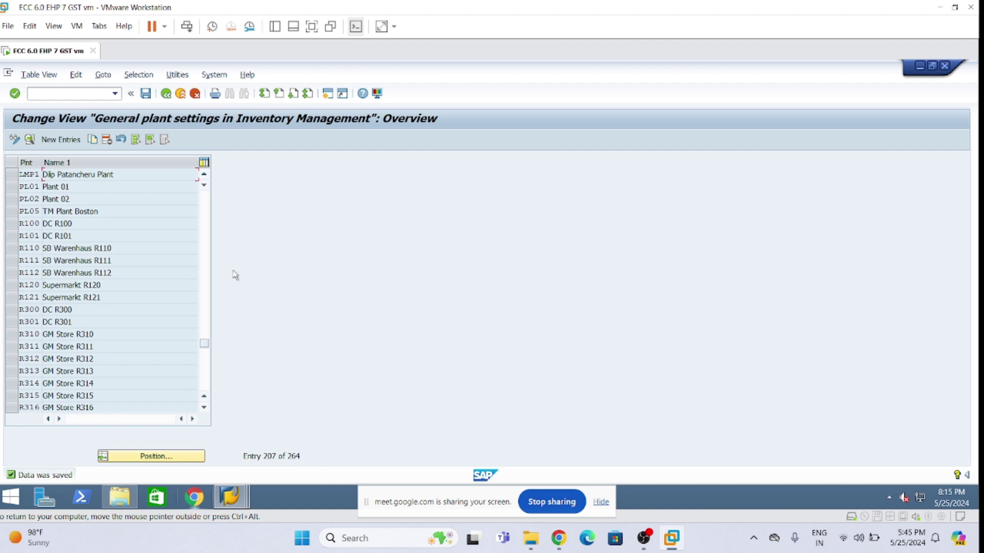
- Copy the LMP1 inventory management settings to plant LMP2 and save the new entry
click(12, 175)
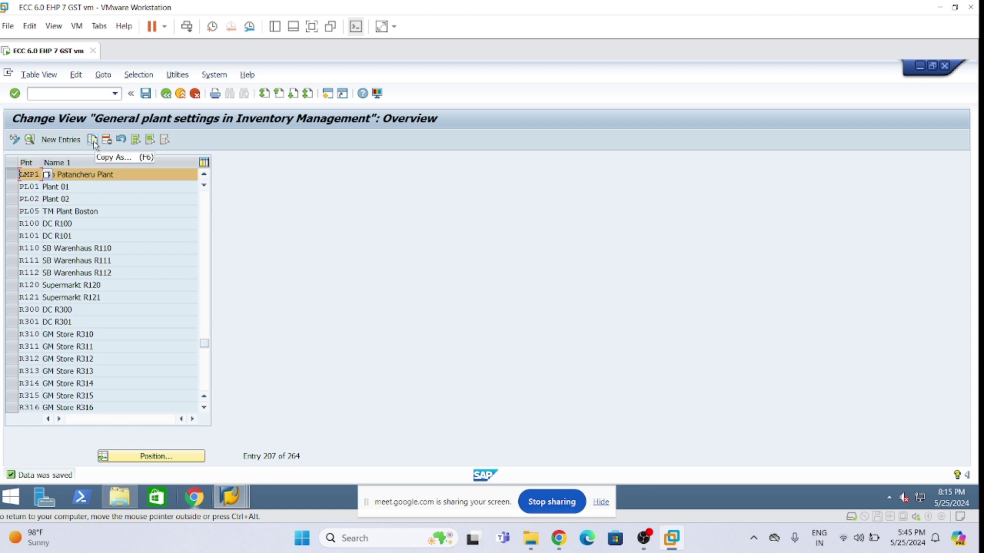
click(92, 140)
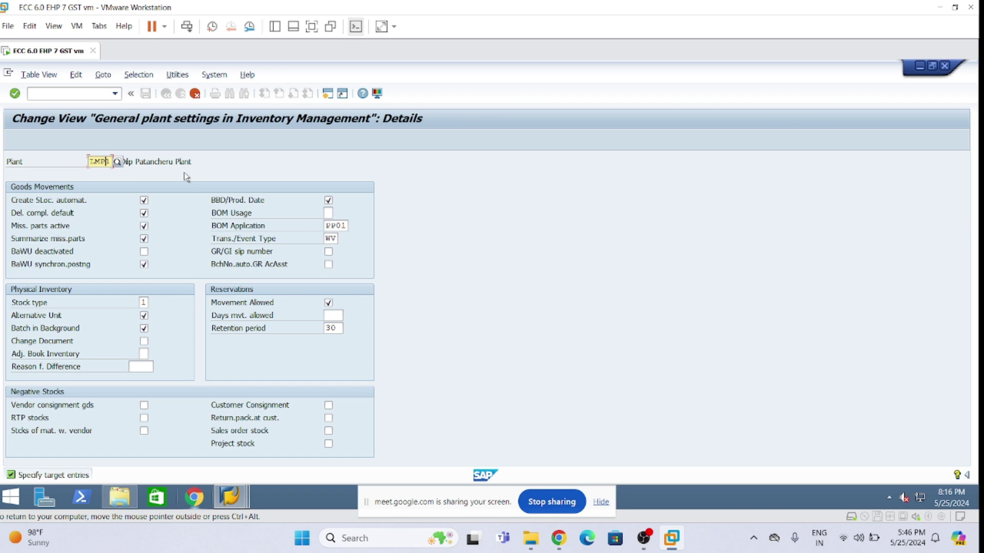
key(BackSpace)
text(2)
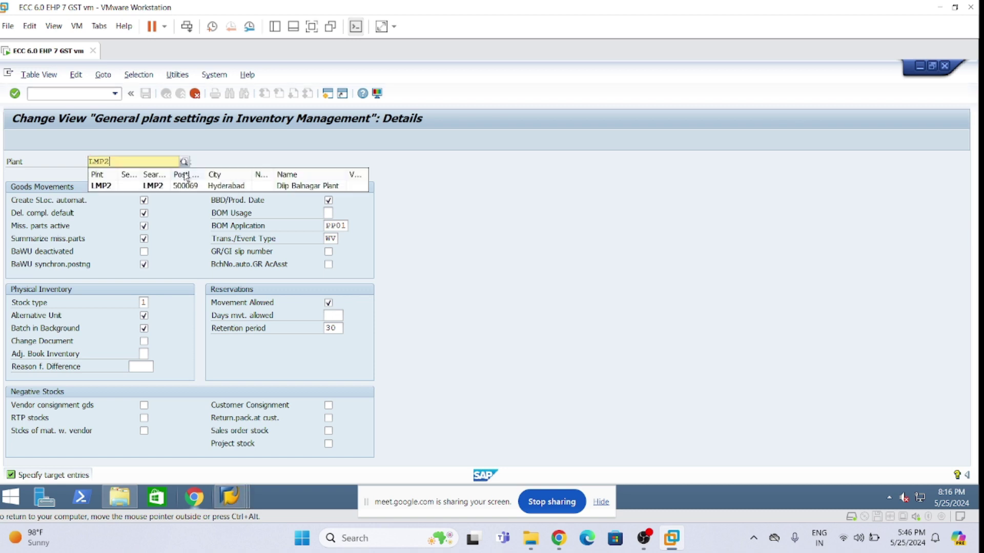
key(Return)
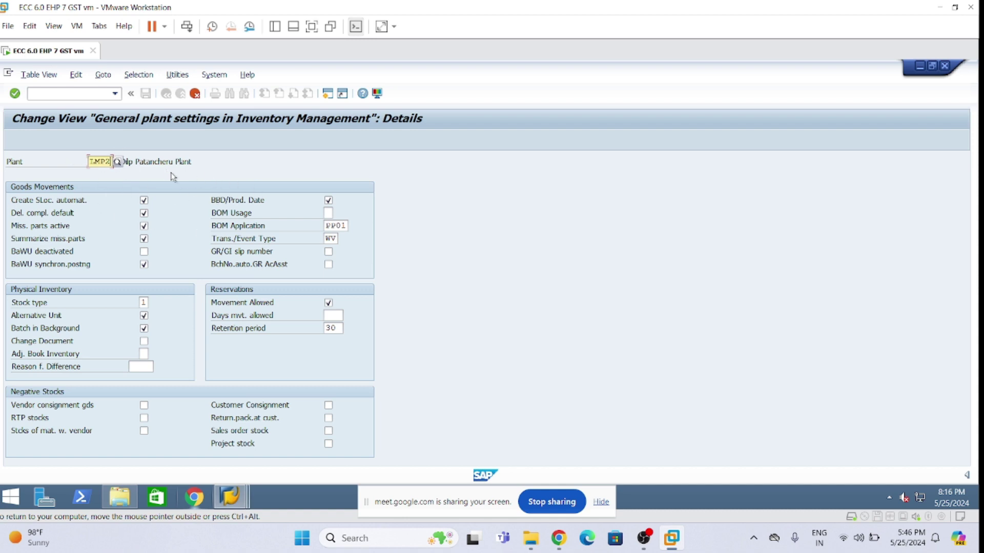
key(Return)
click(147, 95)
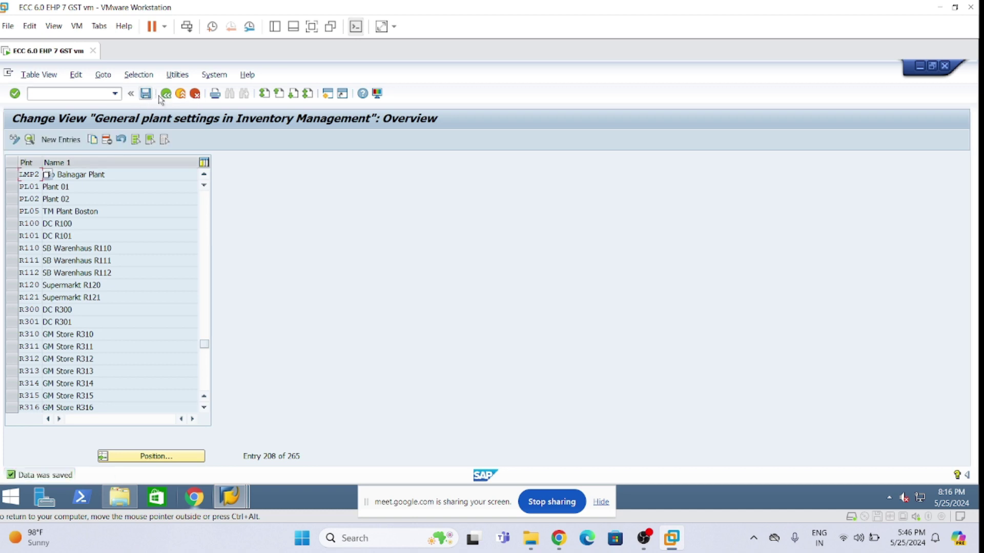
- Copy the LMP2 inventory management settings to plant LDP1, save the new entry and return to the implementation guide
click(11, 174)
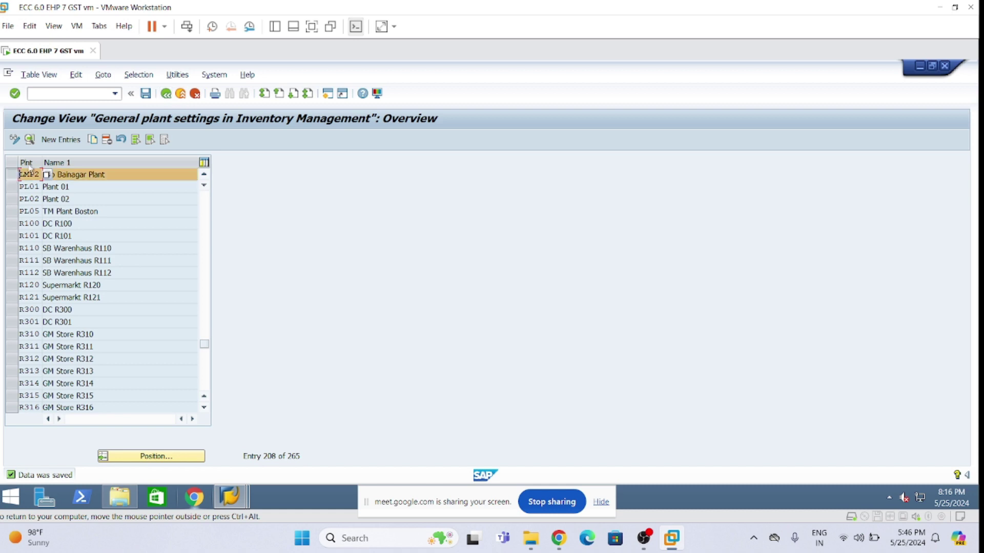
click(93, 139)
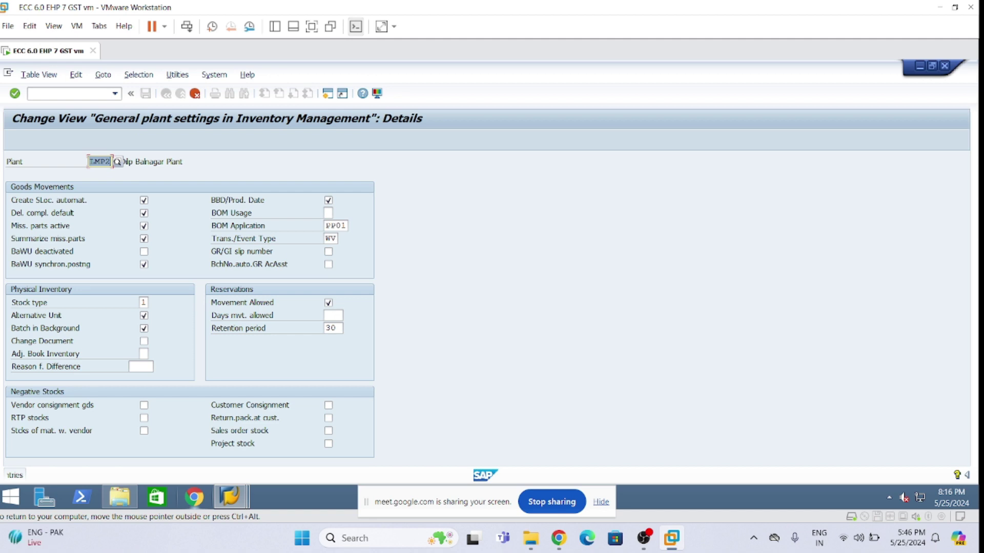
key(ctrl+v)
key(Return)
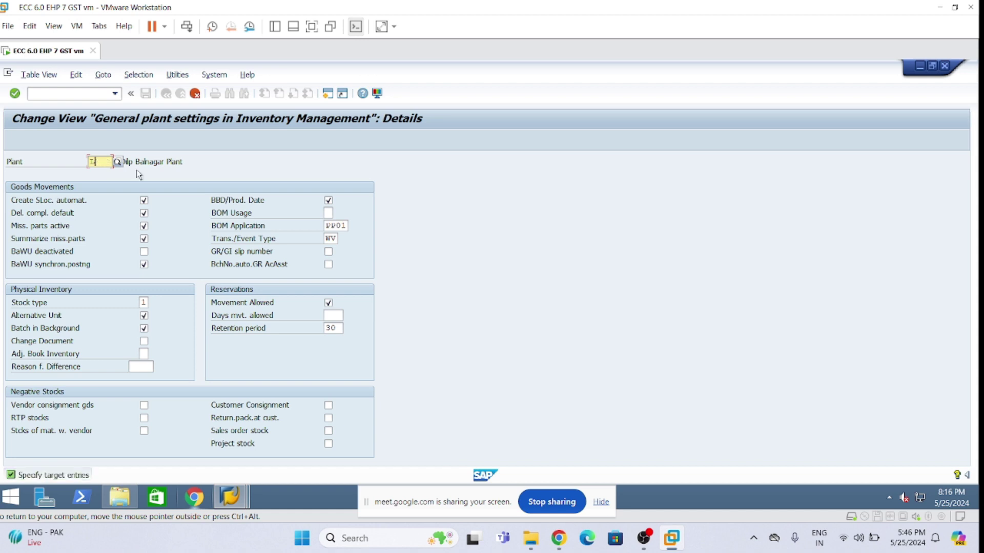
text(LDP1)
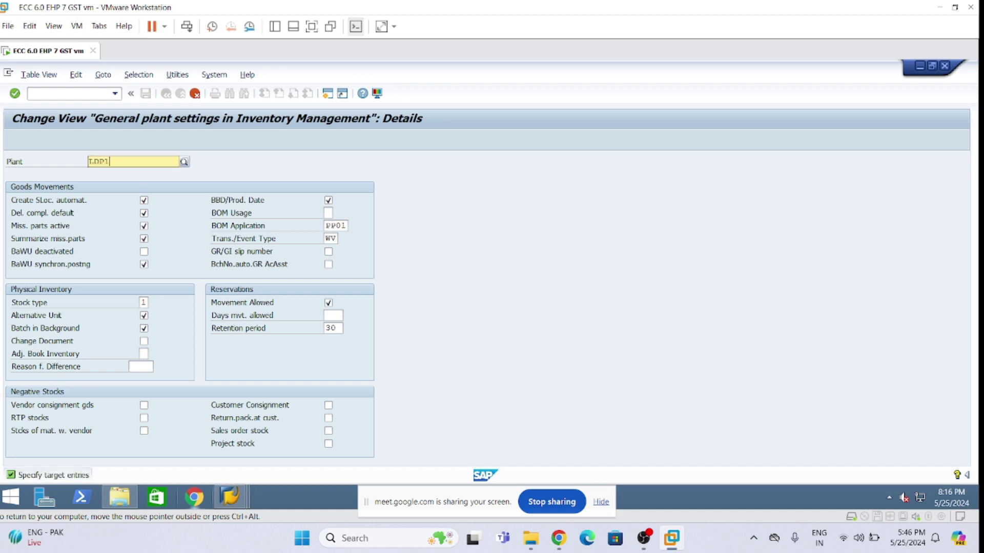
key(Return)
key(Return)
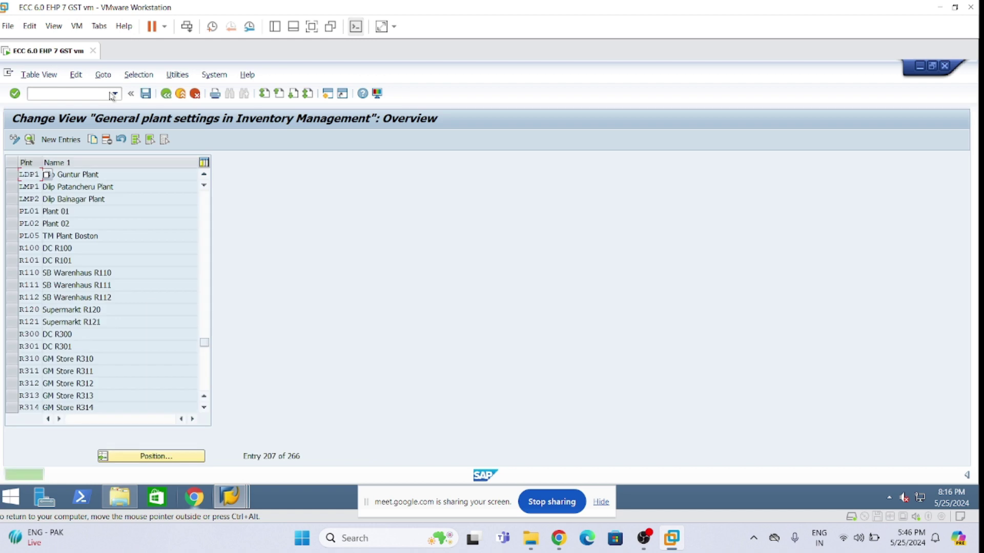
click(146, 94)
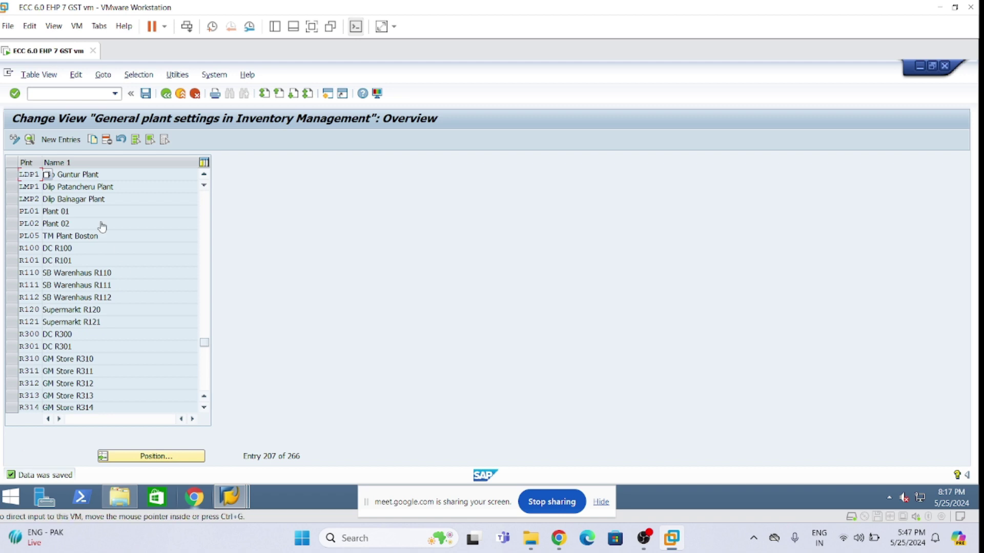
click(166, 95)
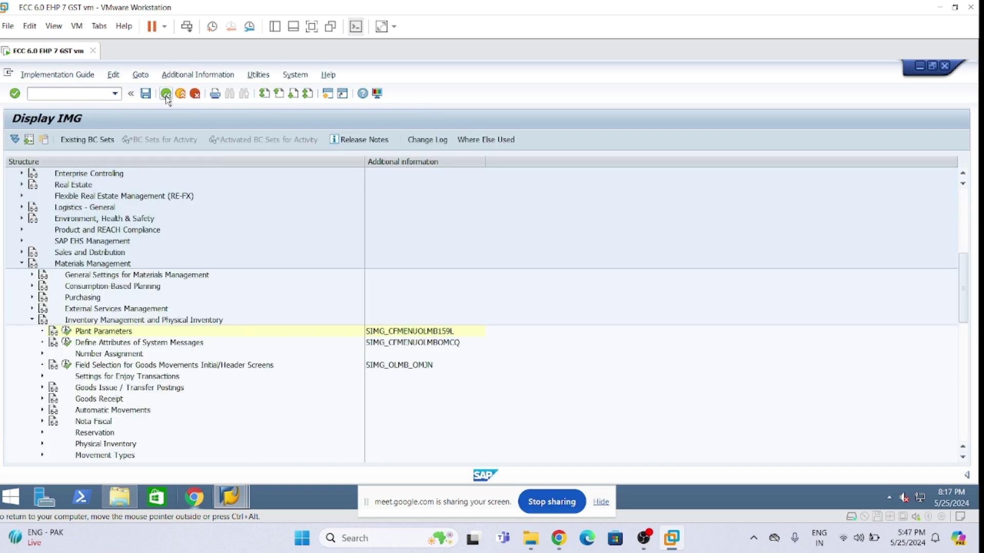
click(31, 320)
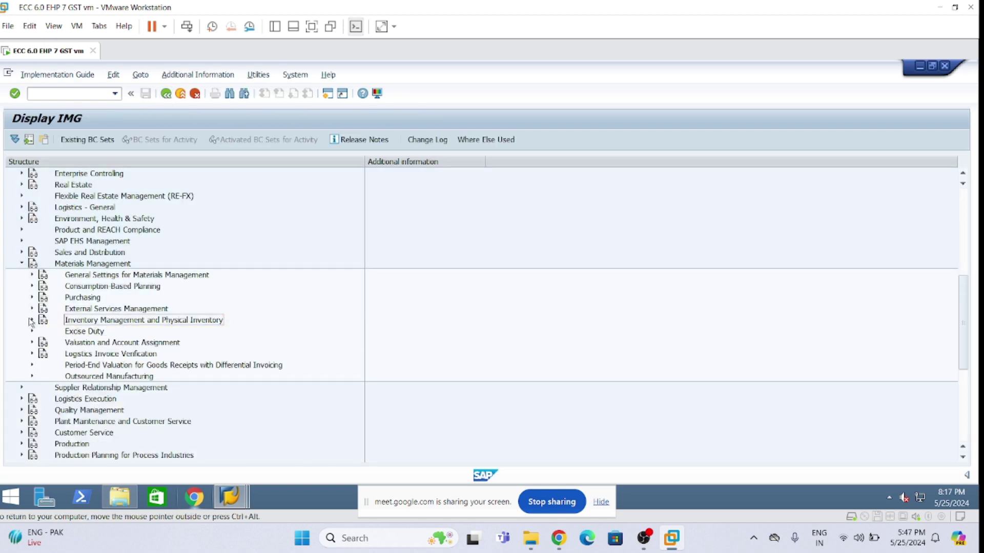
click(22, 264)
scroll(17, 270, up, 1)
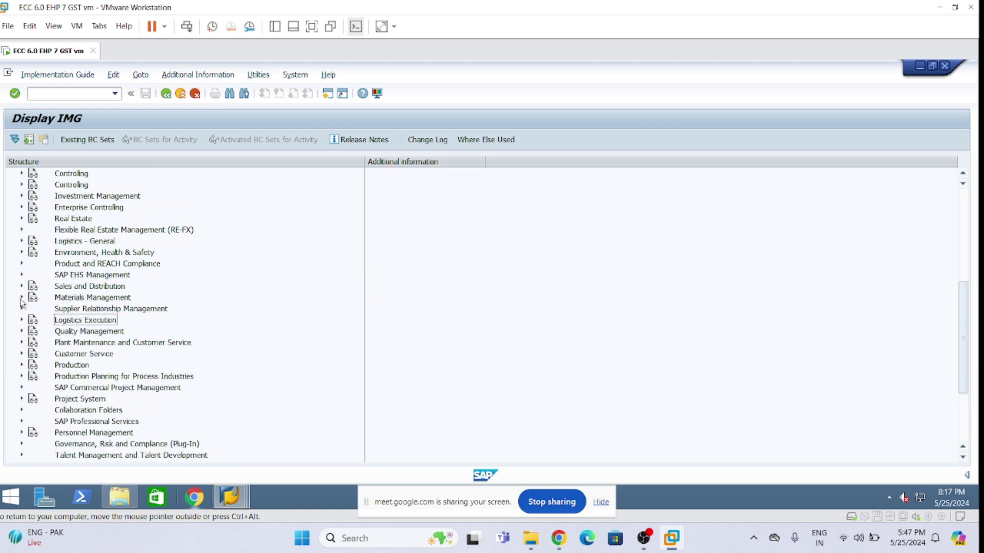
scroll(22, 302, up, 1)
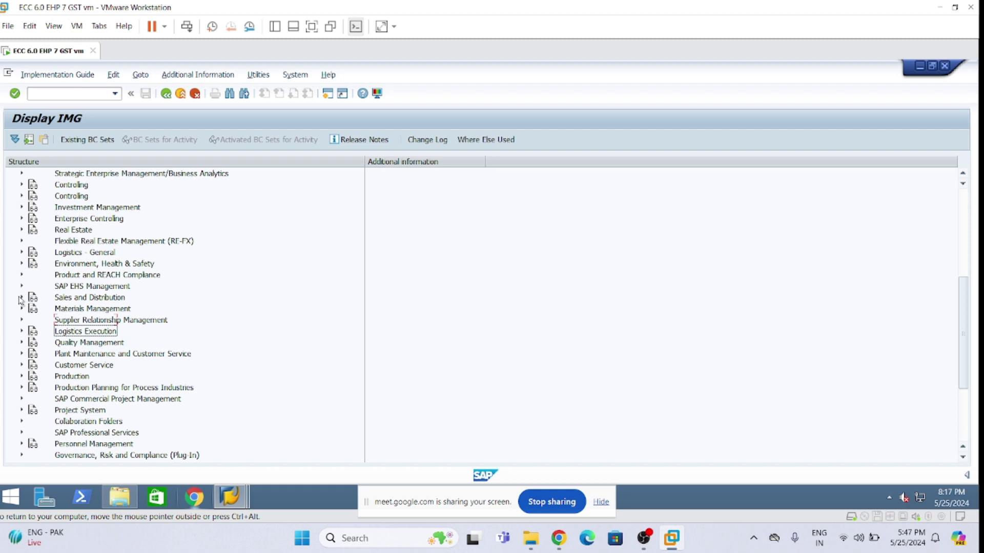
scroll(20, 300, up, 1)
click(21, 298)
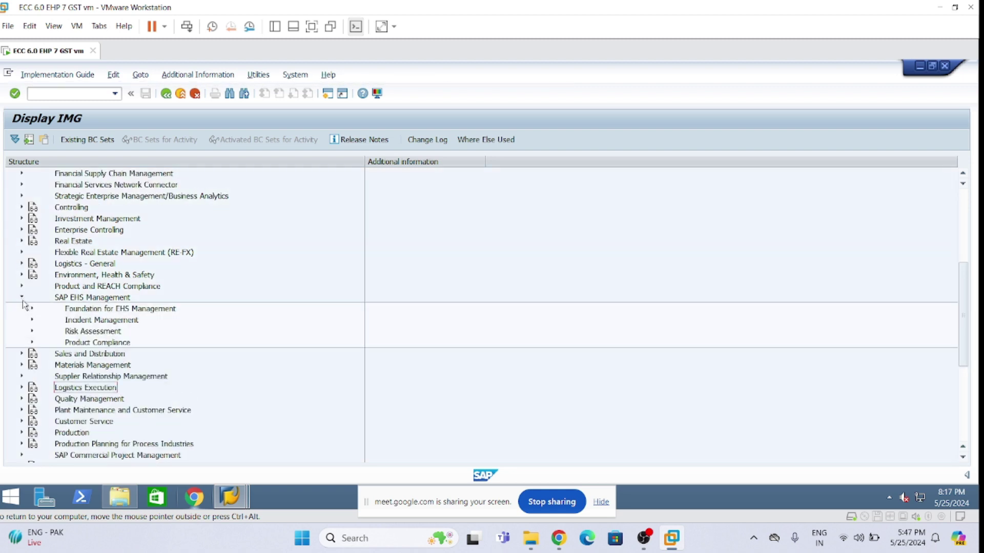
click(22, 298)
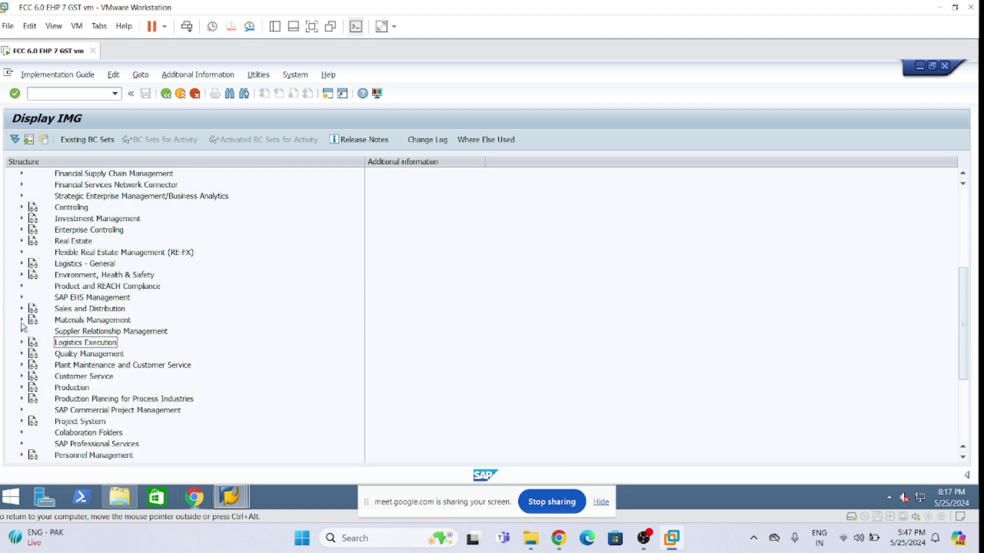
click(21, 321)
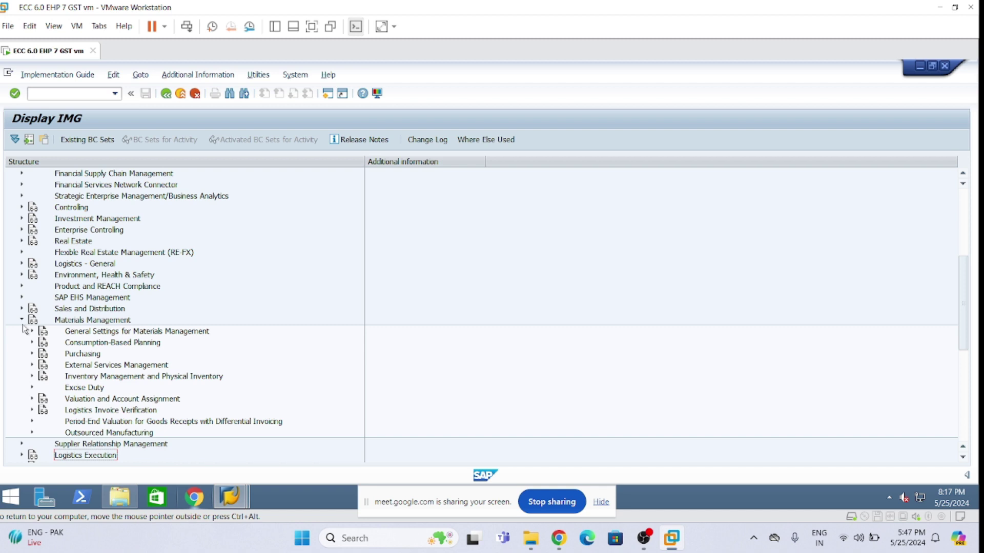
click(31, 377)
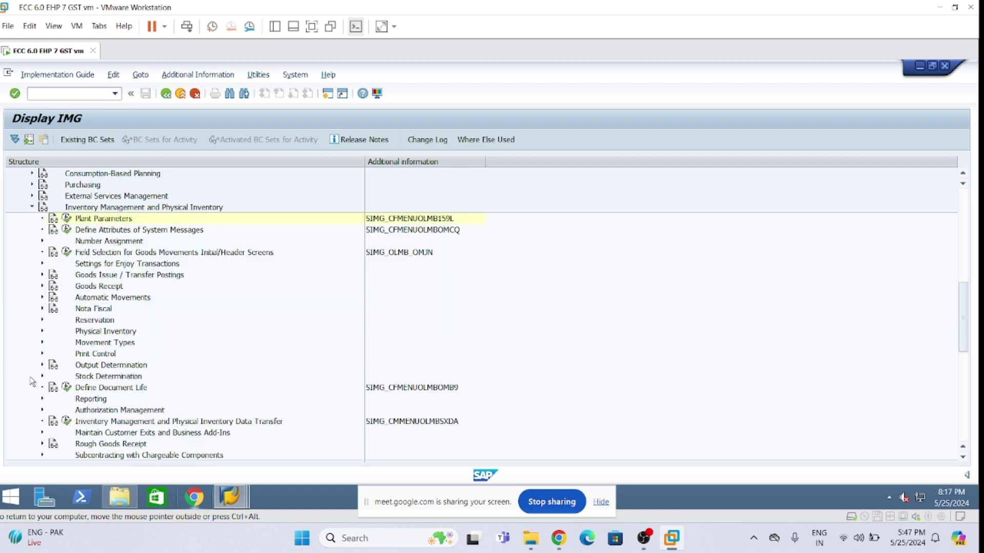
scroll(131, 318, up, 2)
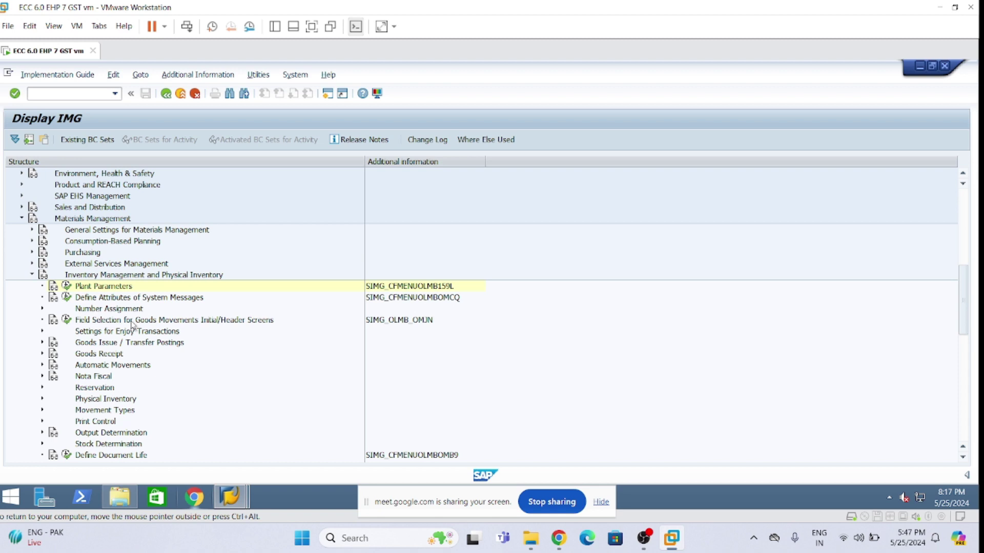
- Open Set Tolerance Limits under Goods Receipt and start copying the B1, B2 and VP entries of company code 1000
click(42, 353)
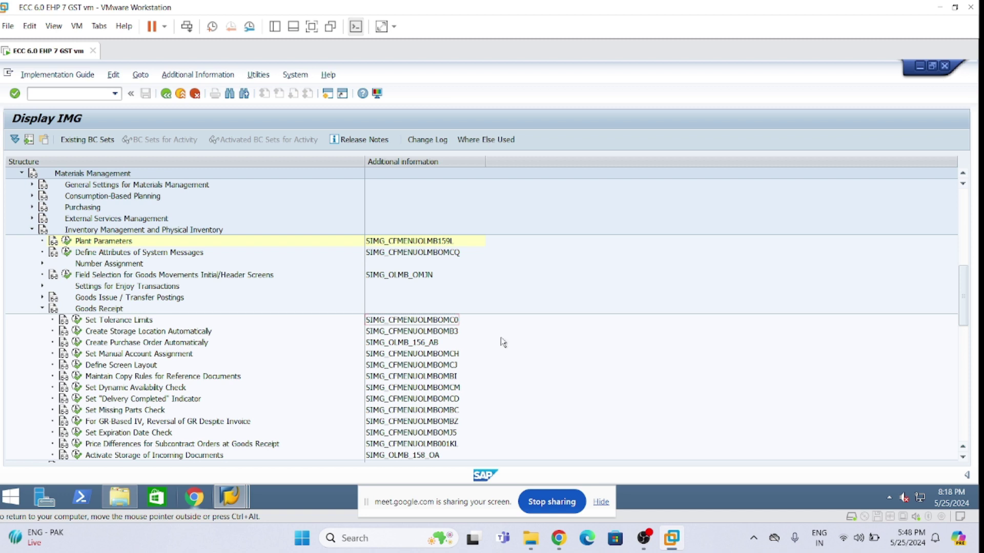
click(76, 318)
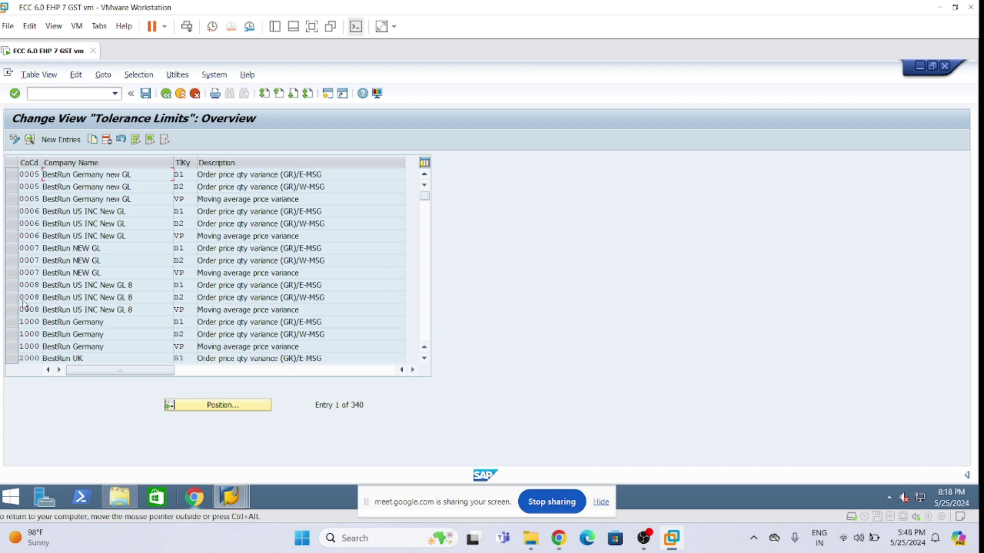
click(12, 324)
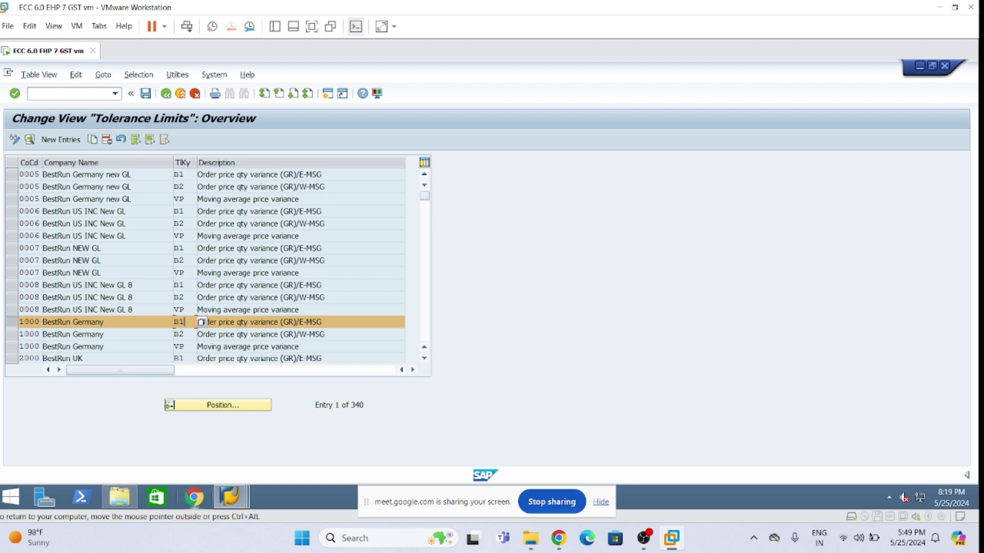
click(12, 336)
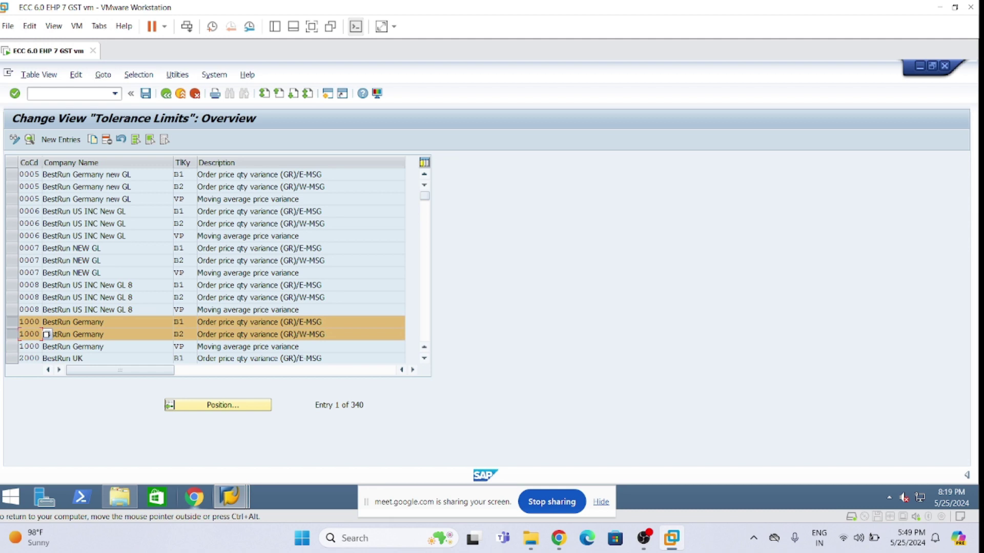
click(11, 346)
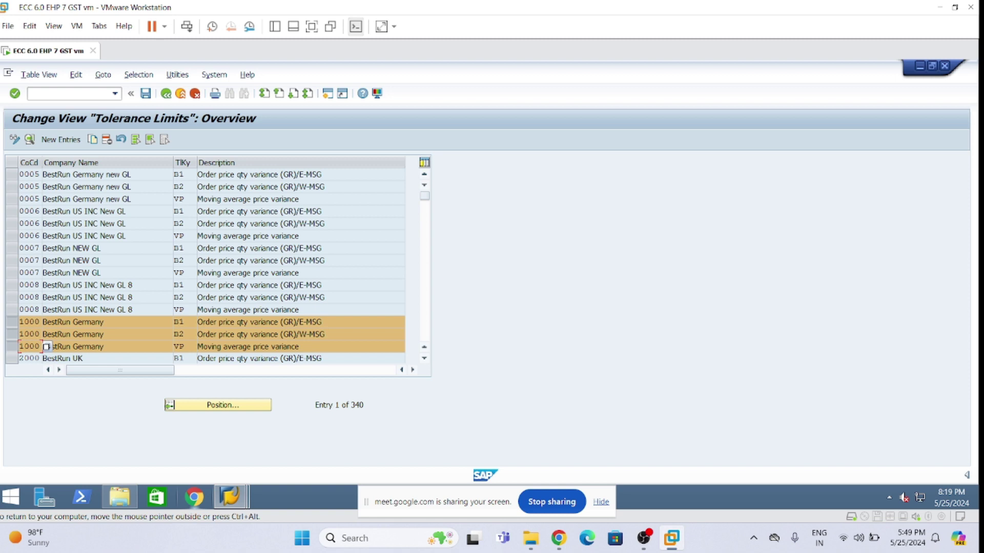
click(105, 323)
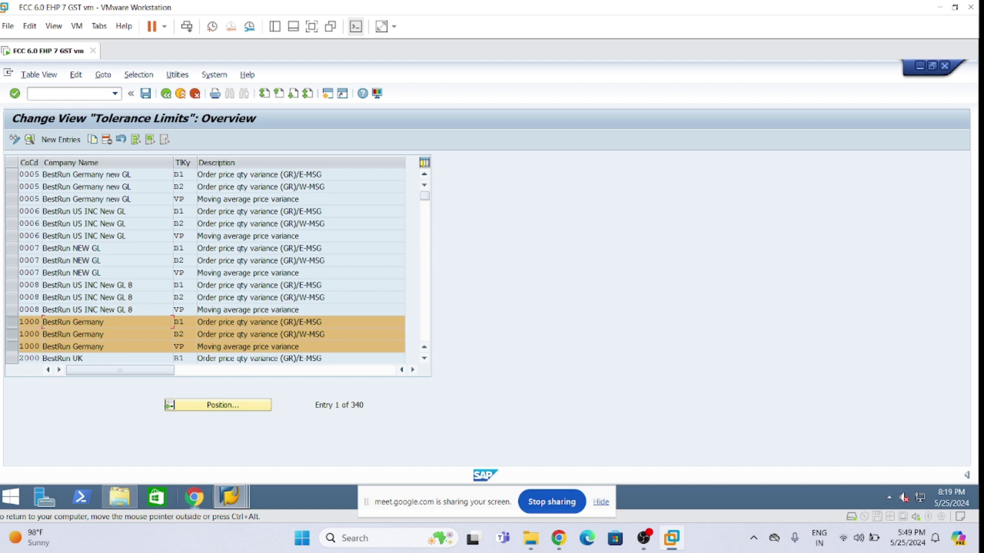
click(92, 140)
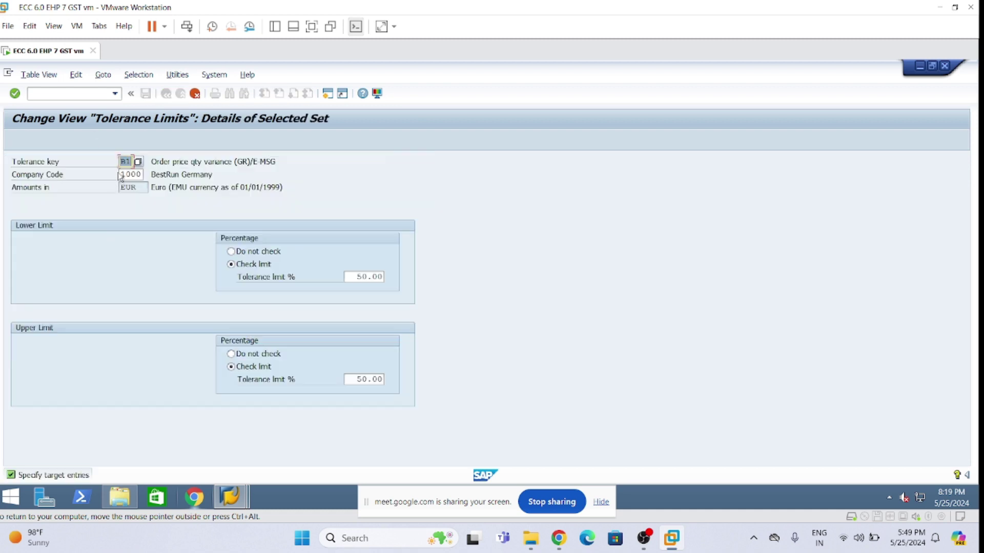
- Assign the copied B1 order price quantity variance entry to company code LI01
key(BackSpace)
key(BackSpace)
key(BackSpace)
key(BackSpace)
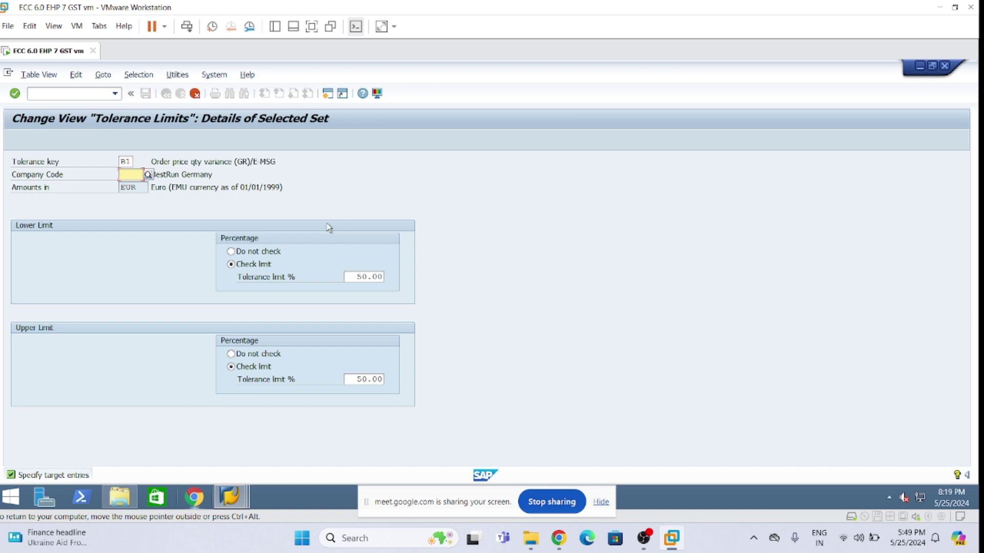
text(LI01)
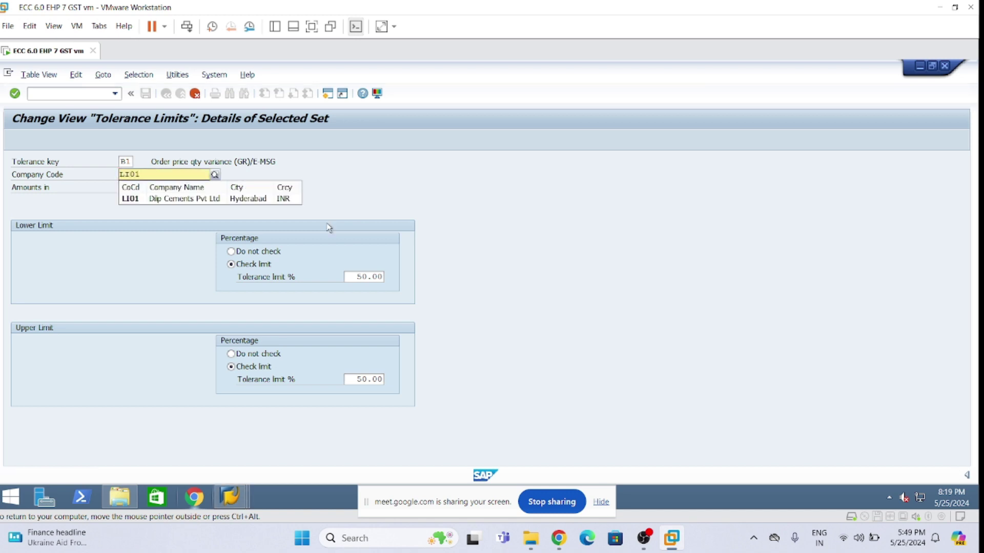
key(Return)
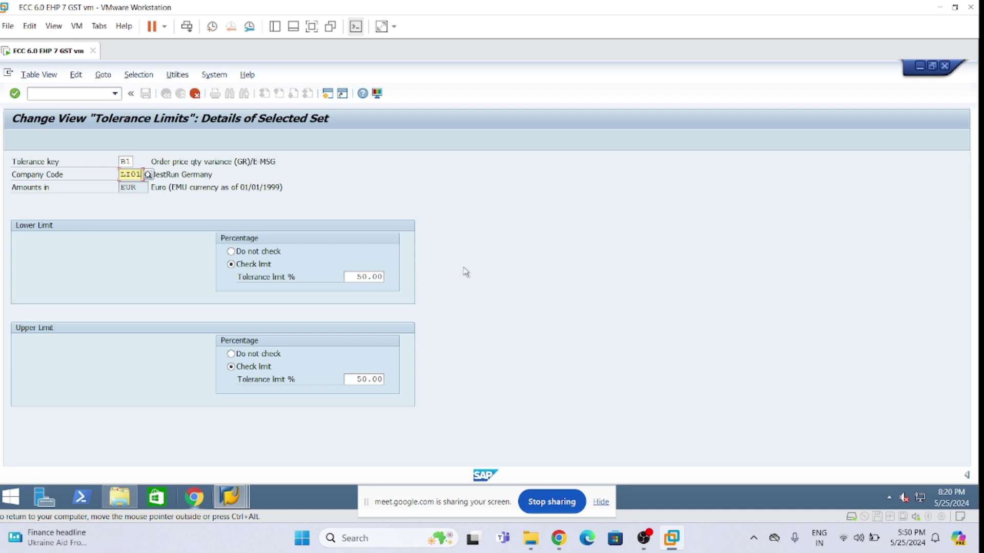
key(Return)
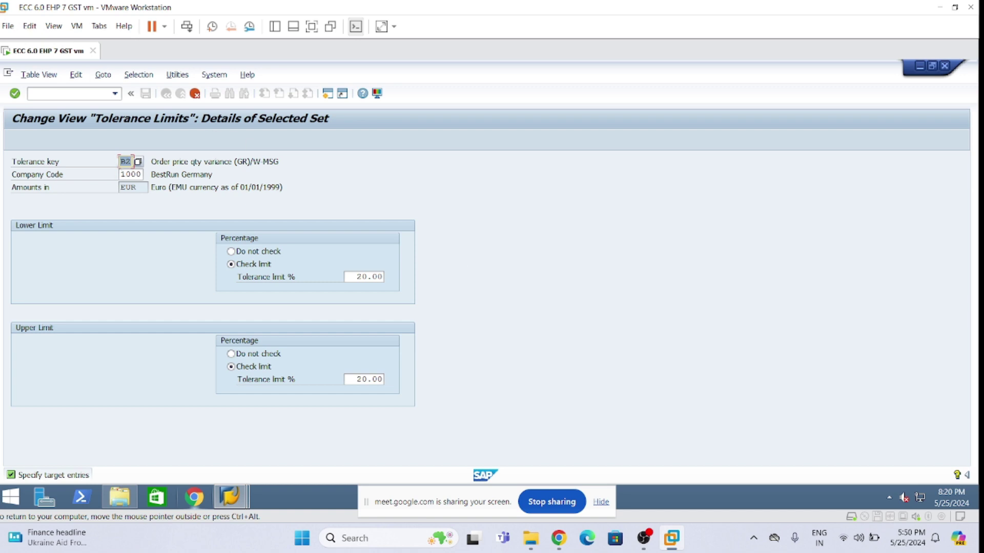
- Assign the copied B2 order price quantity variance entry to company code LI01
click(123, 174)
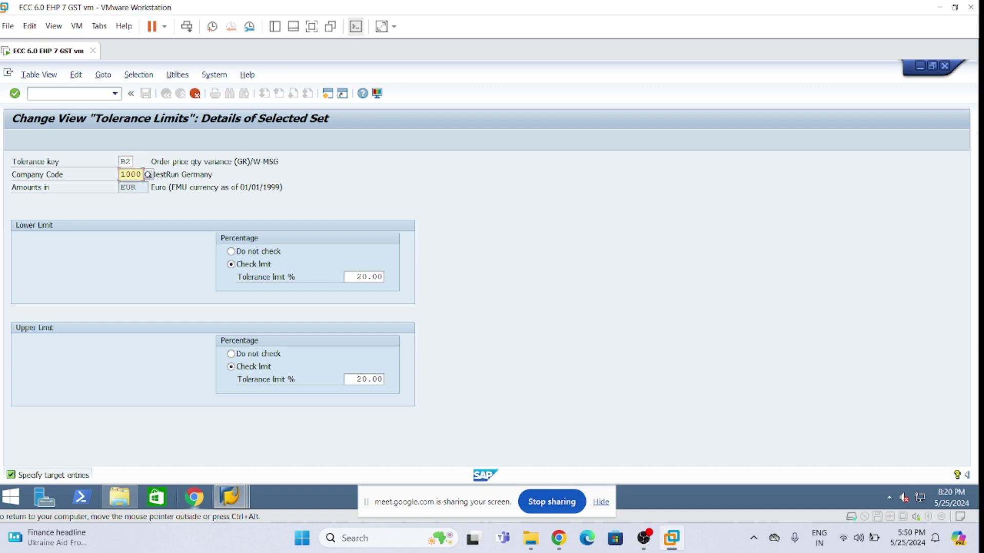
key(Delete)
key(Delete)
text(LI01)
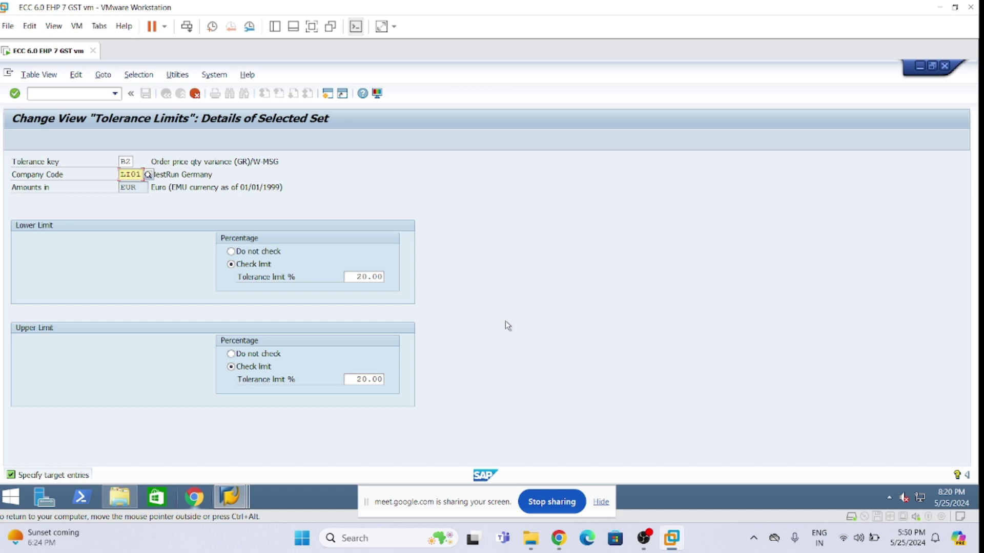
key(Return)
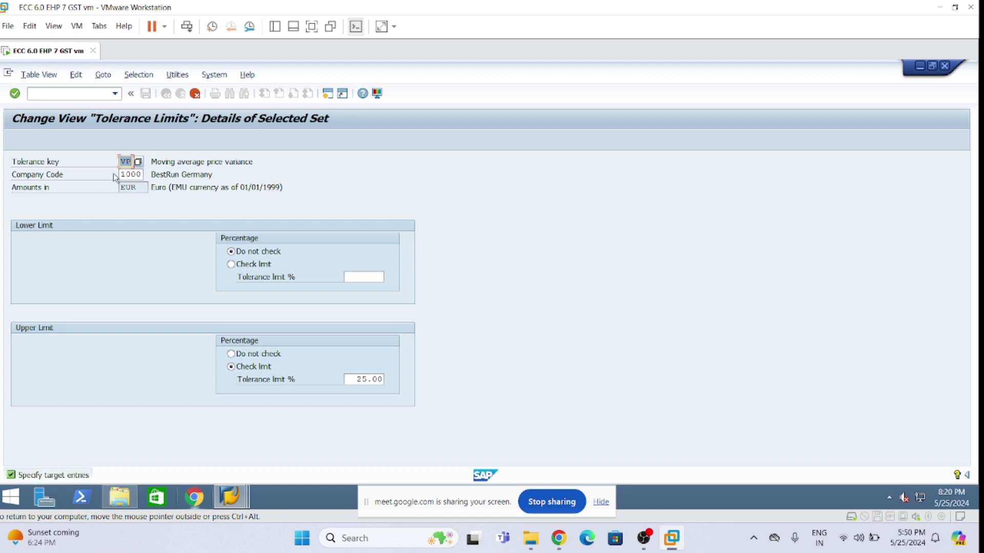
- Assign the copied VP moving average price variance entry to company code LI01 and save all copied entries under the proposed customizing request
click(121, 175)
key(Delete)
key(Delete)
key(Delete)
key(Delete)
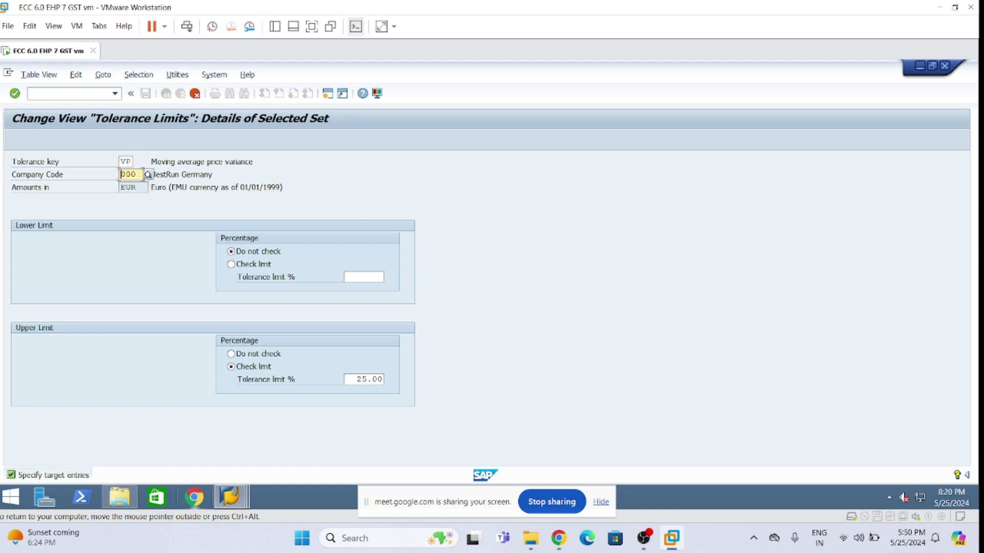
text(LI01)
key(Return)
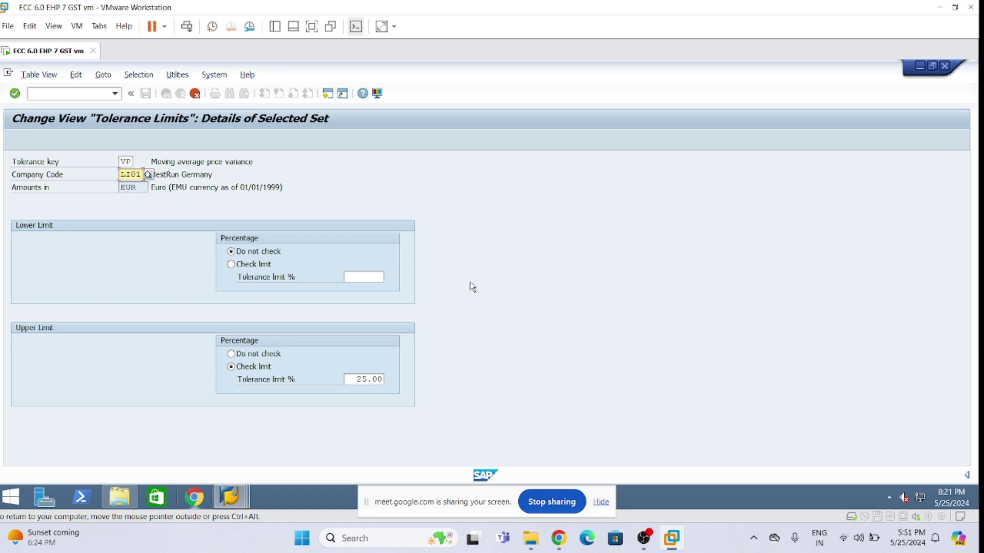
key(Return)
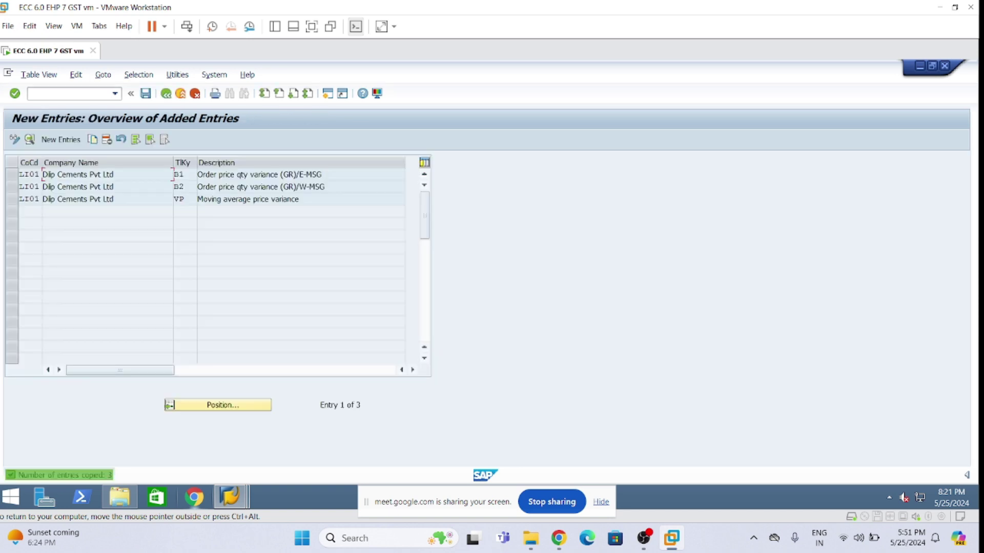
click(145, 94)
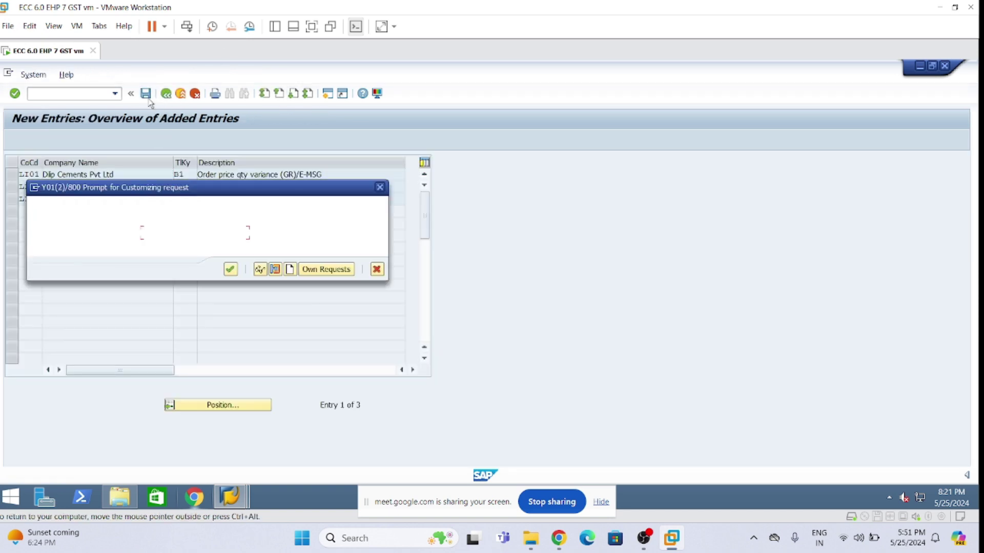
click(230, 270)
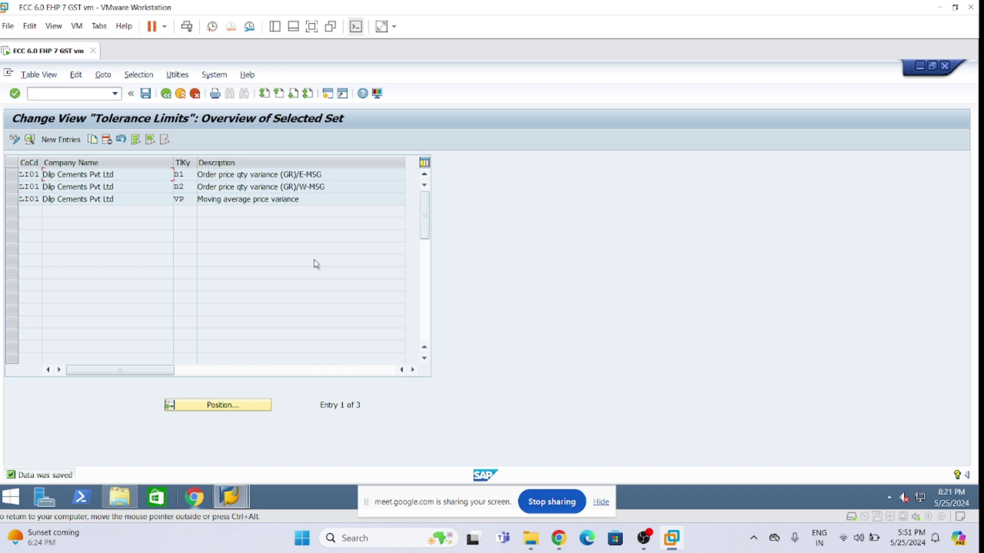
- Open the details of the VP moving average price variance entry for company code LI01
click(11, 199)
click(29, 139)
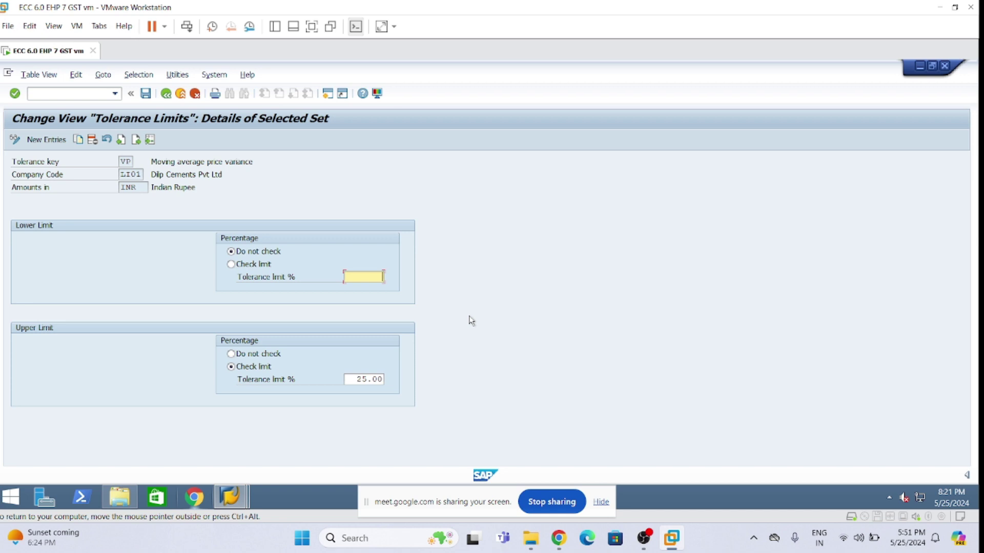
- Switch to the Allow Posting to Previous Period session and start transaction FS00 there
click(75, 95)
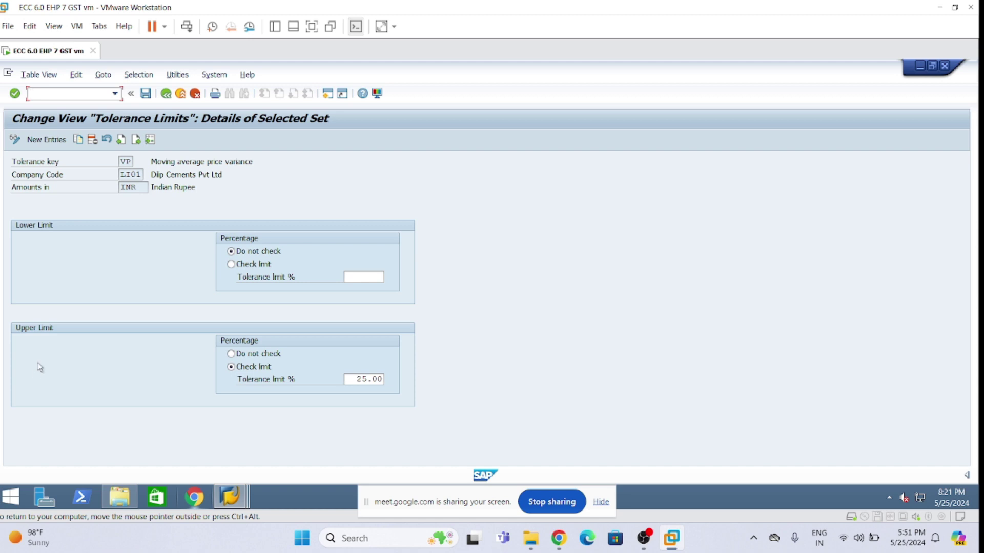
mouse_move(230, 496)
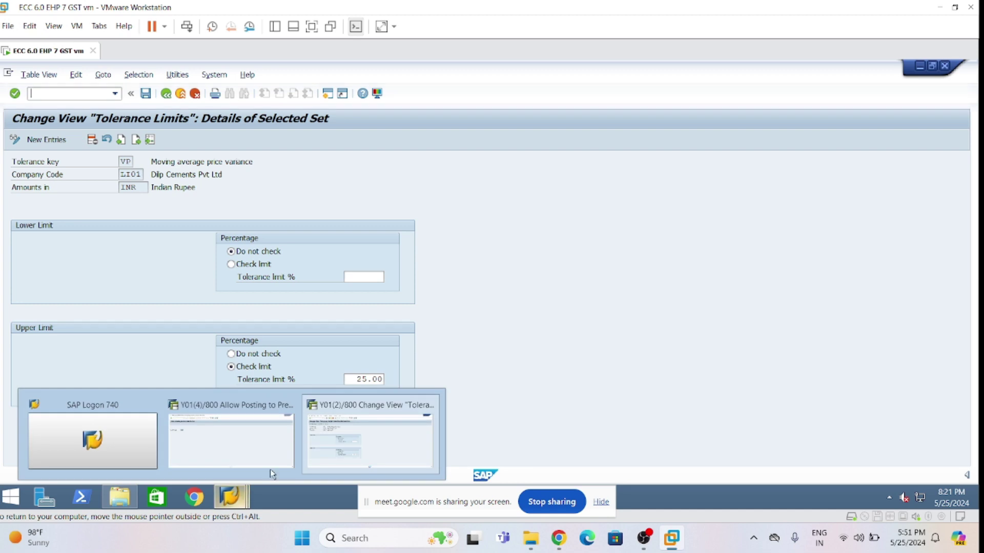
click(238, 433)
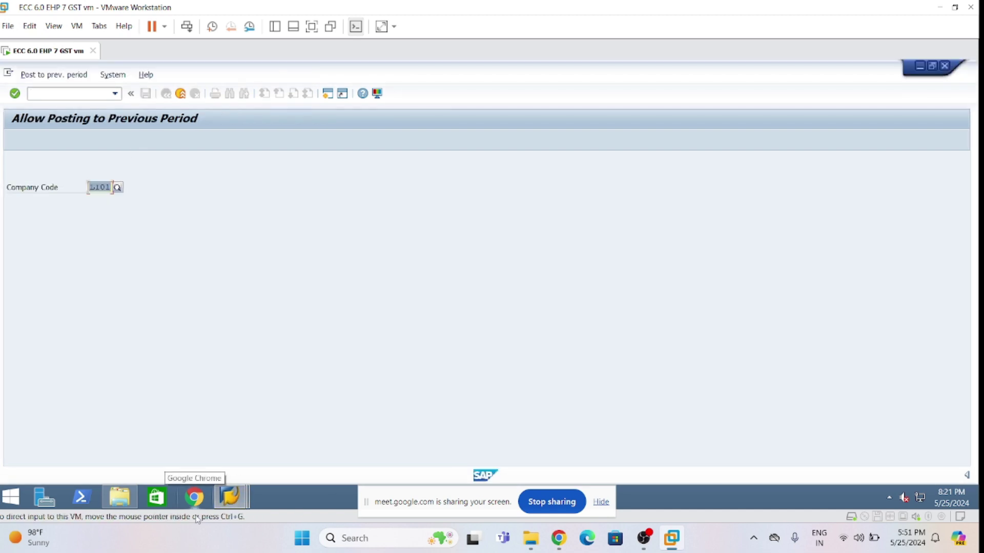
click(55, 94)
text(/nfs00)
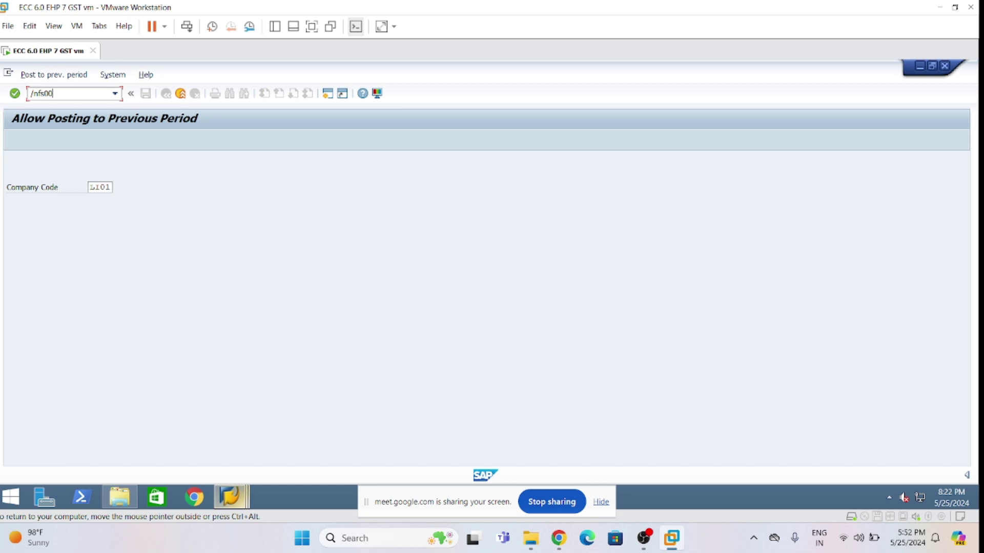
key(Return)
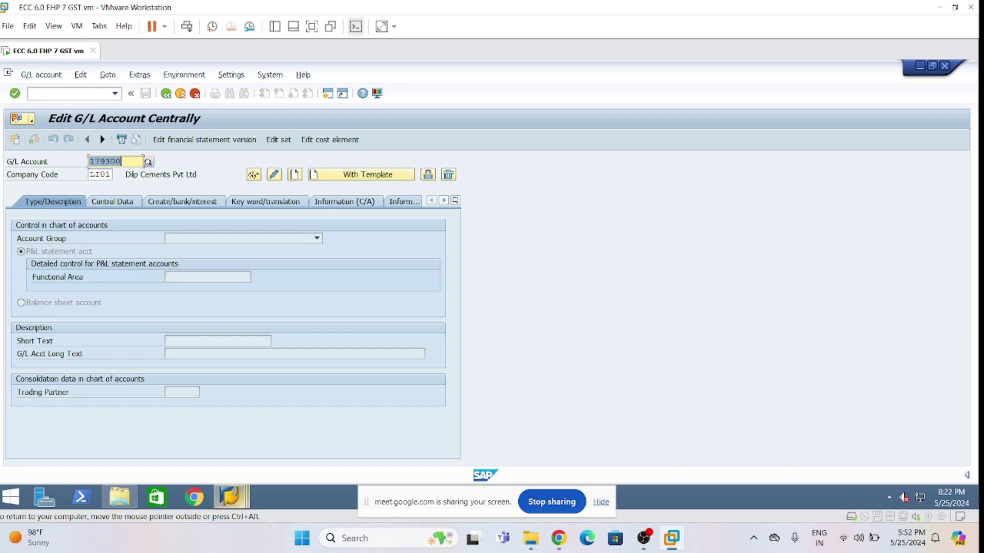
- Start creating G/L account 233000 in company code LI01 as a balance sheet account with account group A230 Inventory
text(233000)
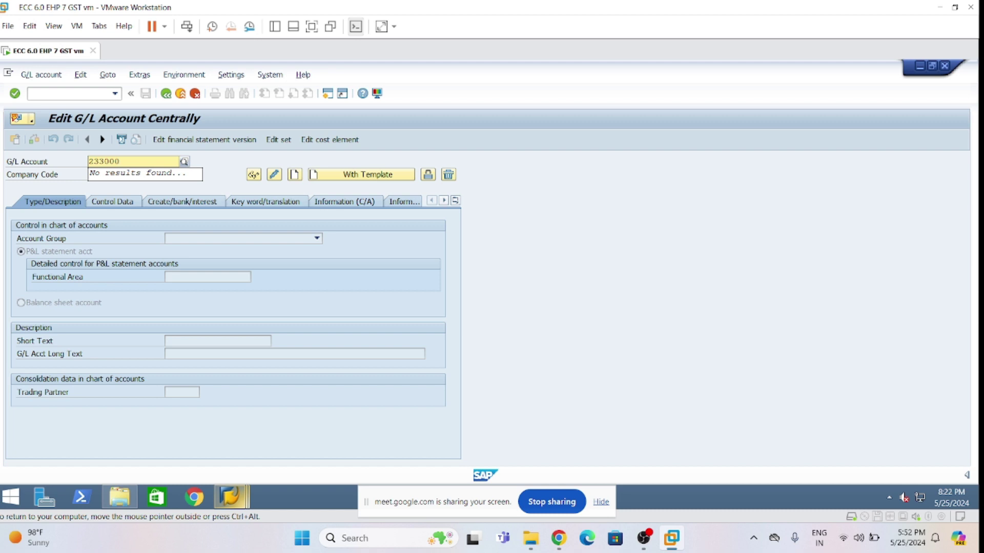
key(Return)
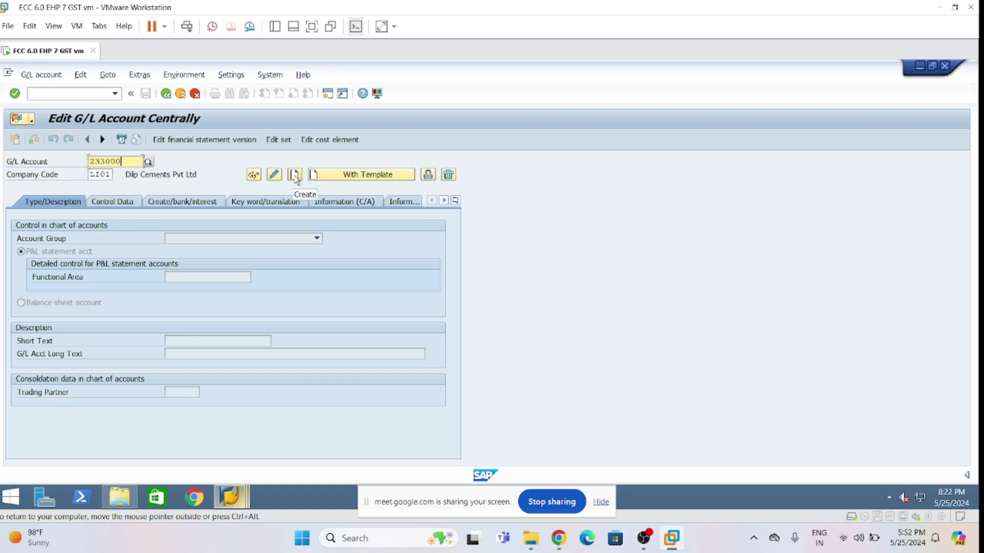
click(295, 175)
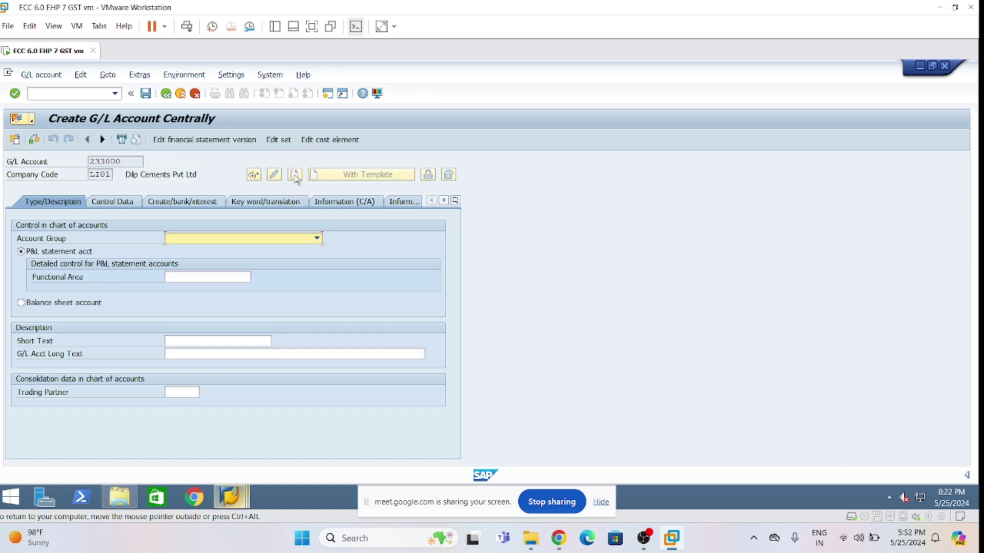
click(20, 302)
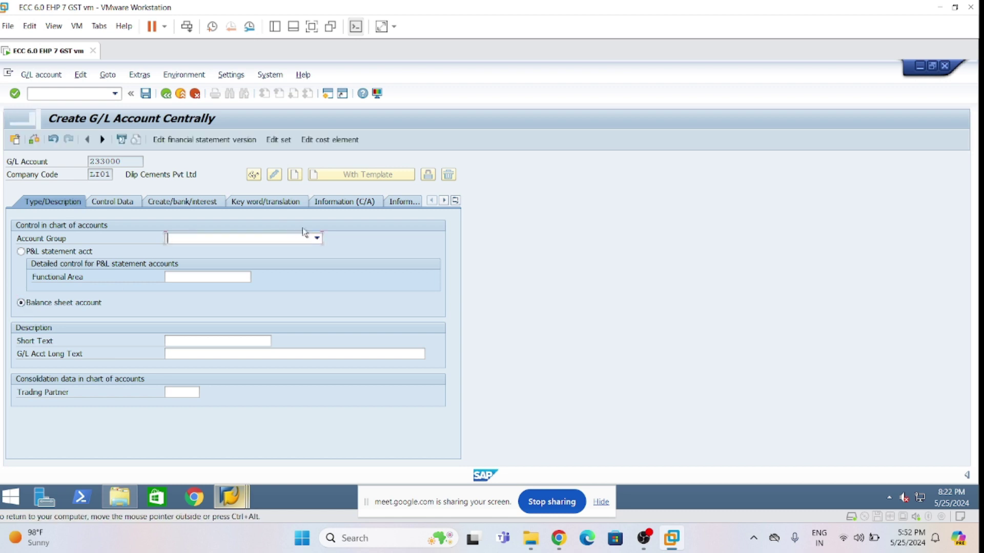
click(317, 239)
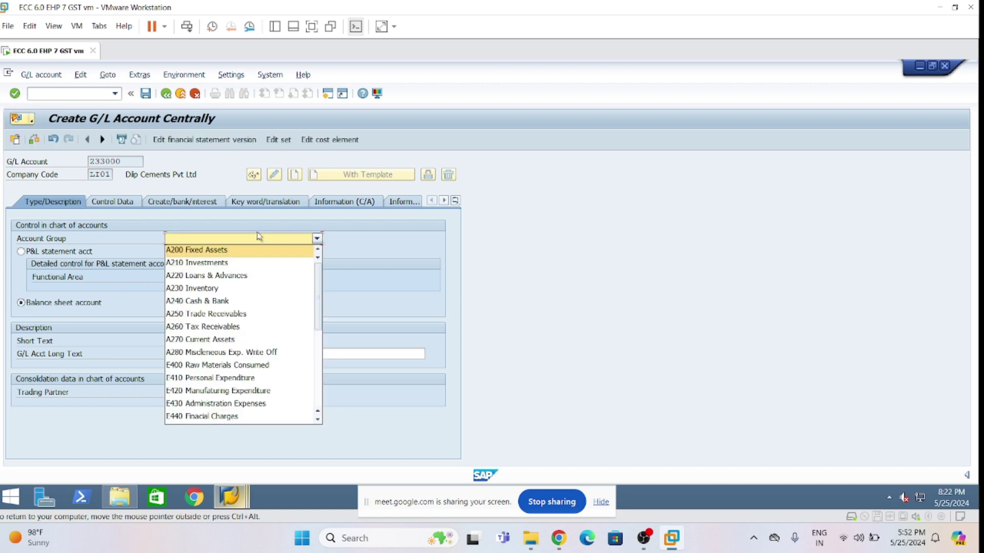
click(232, 289)
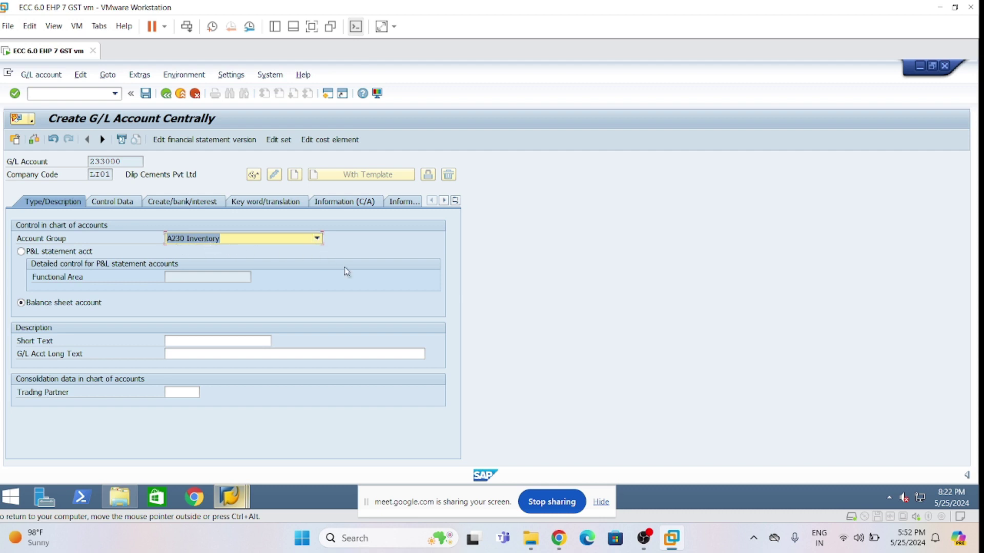
- Enter the short text "Inventry Raw Mat Dom" and the long text "Inventry Raw Mat Domestic" for G/L account 233000
click(190, 340)
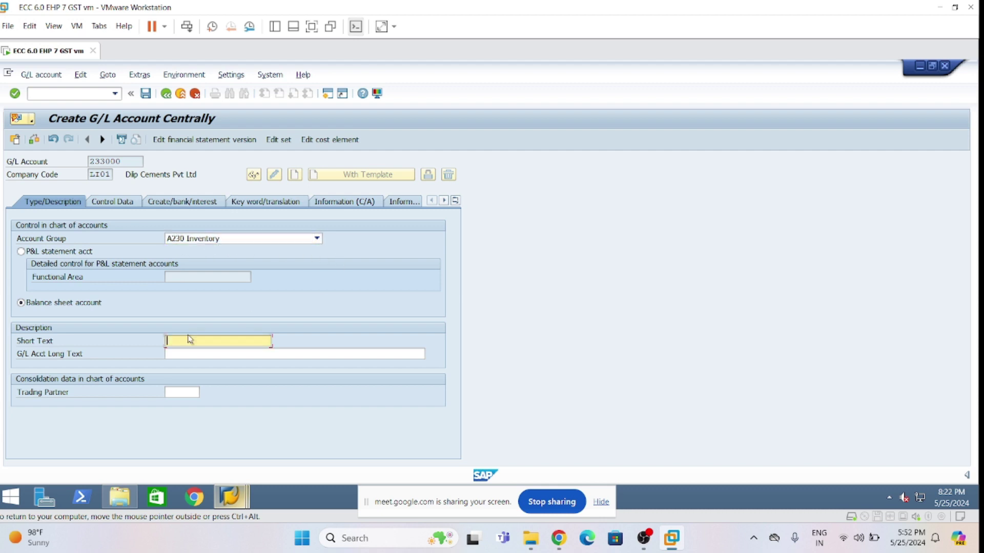
text(Inv)
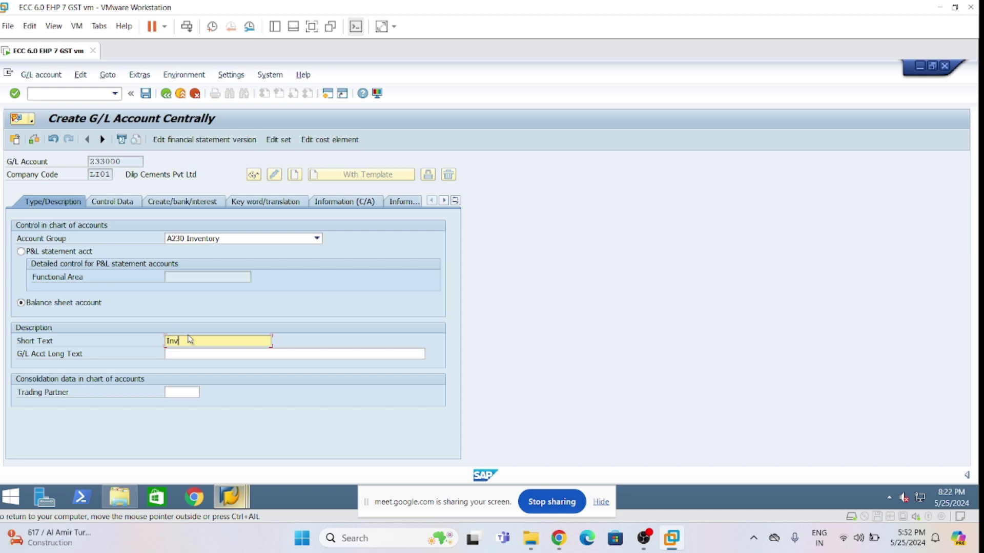
text(. Raw Mat Dom)
key(BackSpace)
text(entor)
key(BackSpace)
key(BackSpace)
text(ry)
key(ctrl+a)
key(ctrl+c)
key(Tab)
key(ctrl+v)
text(estic)
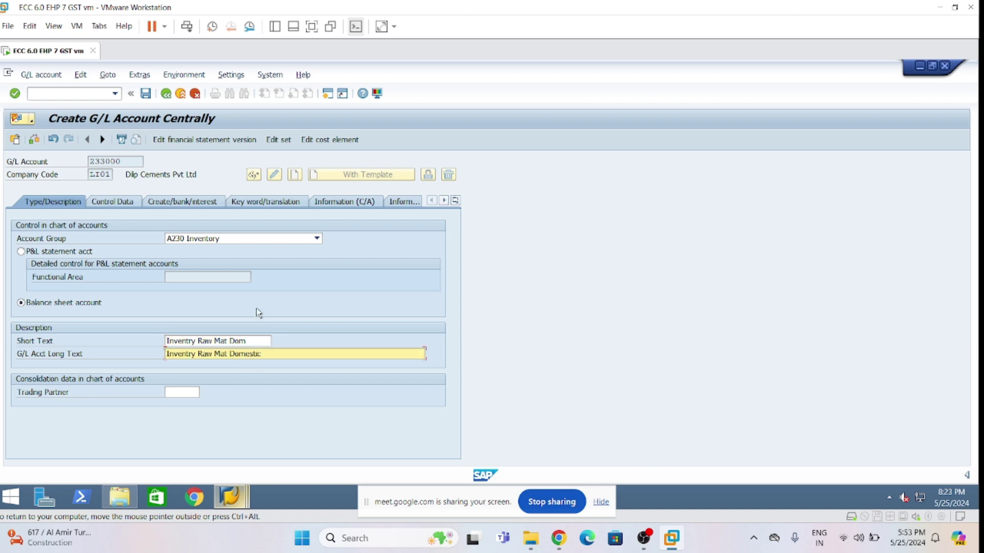
- In the control data, allow posting without tax and set the tax category to * (all tax types allowed)
click(126, 203)
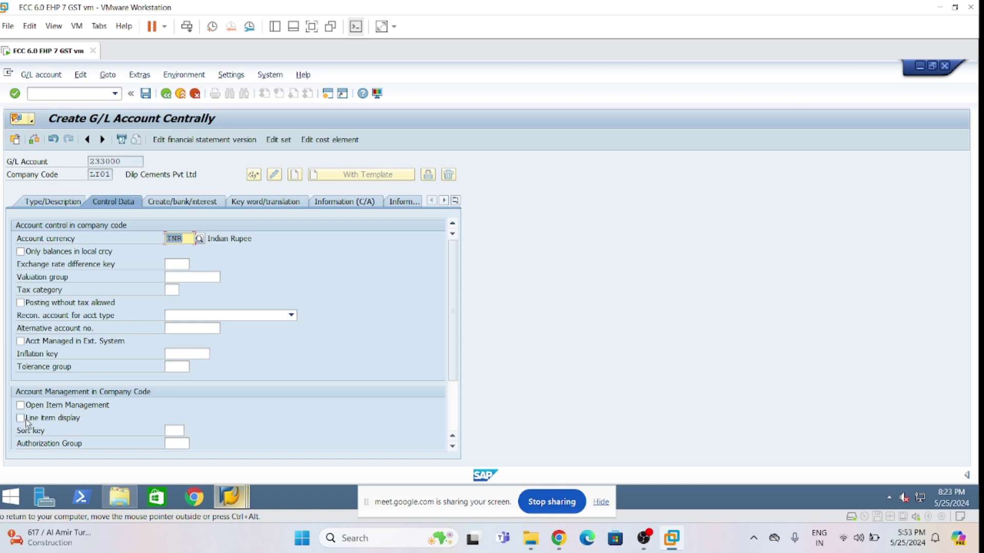
click(176, 289)
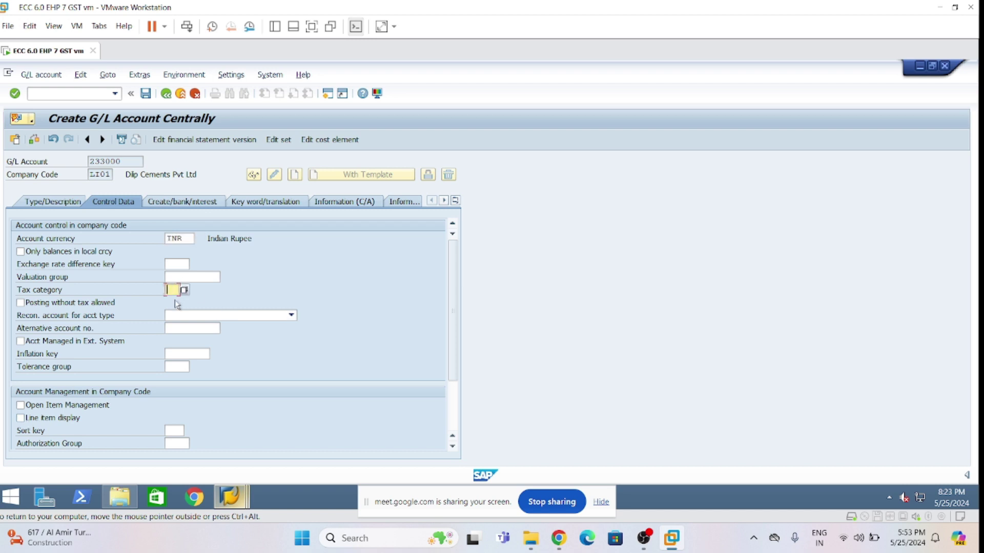
click(21, 303)
click(184, 290)
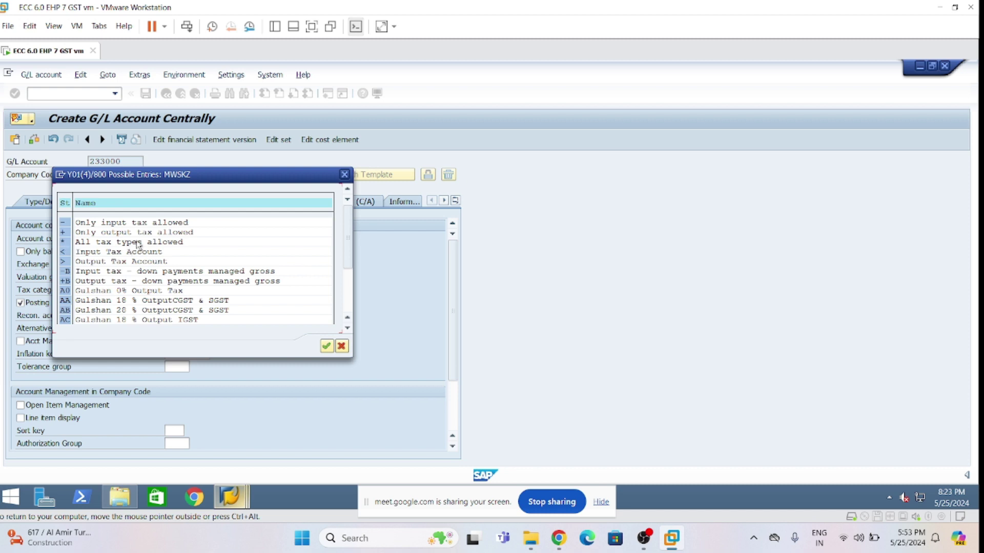
click(67, 244)
double_click(113, 242)
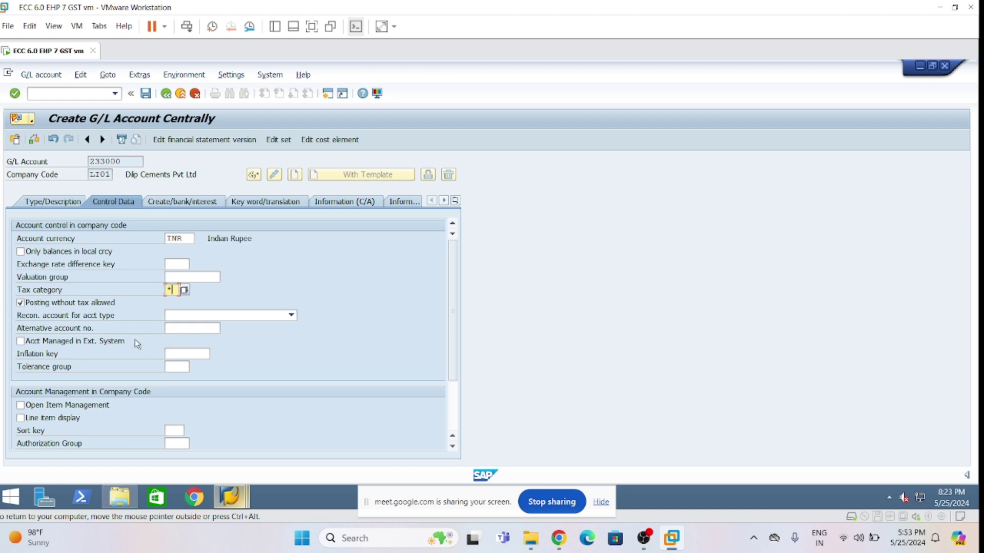
- Enable line item display and set the sort key to 014 (Purchase order) for G/L account 233000
click(23, 418)
click(168, 430)
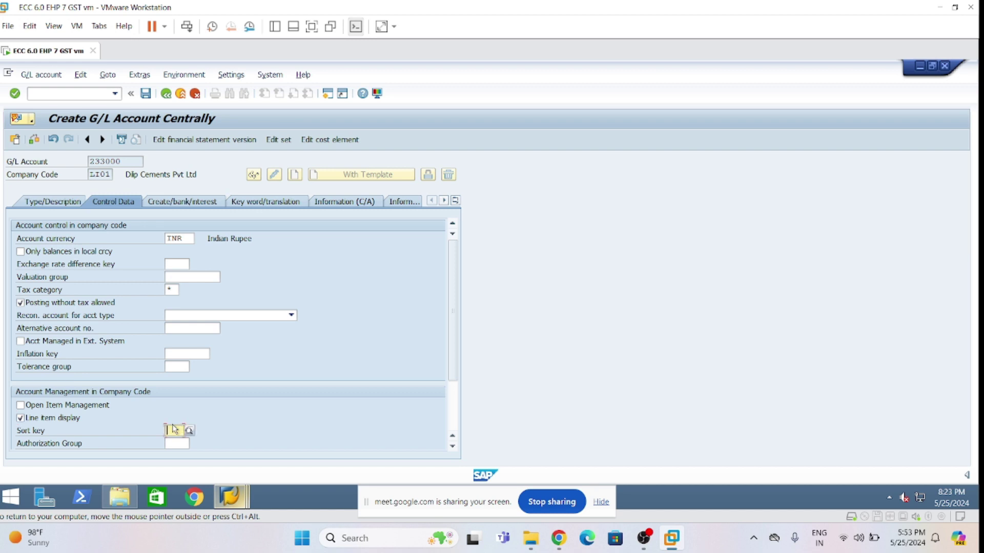
text(014)
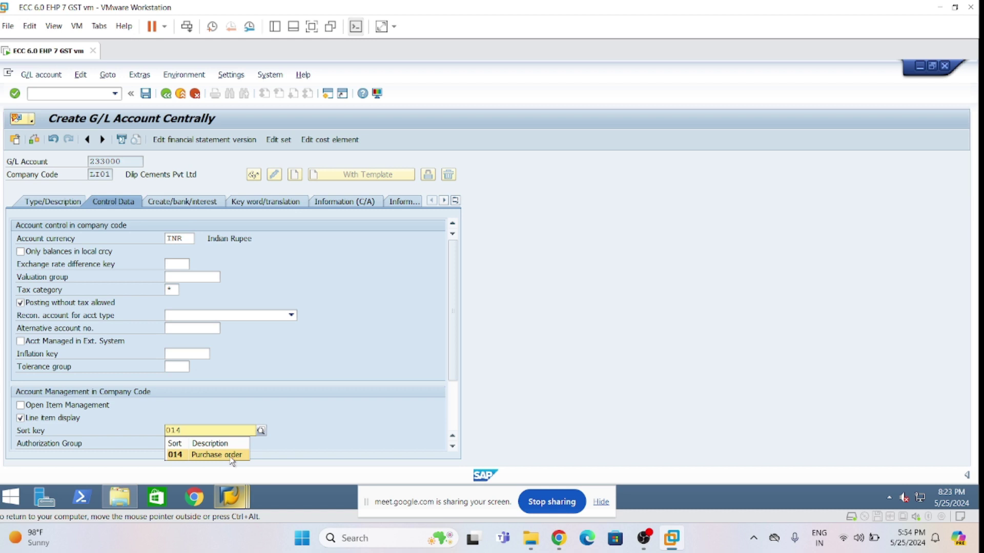
click(230, 455)
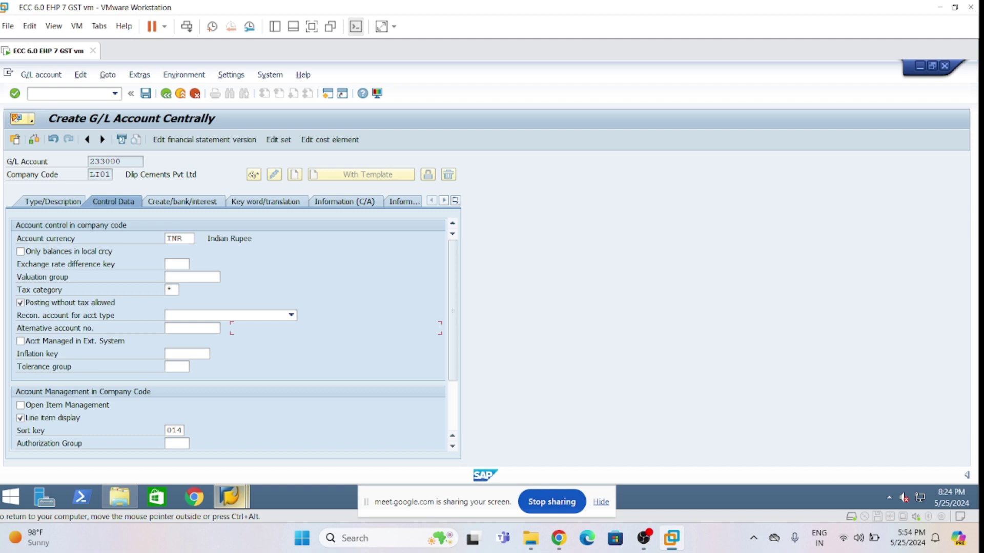
key(Return)
click(243, 354)
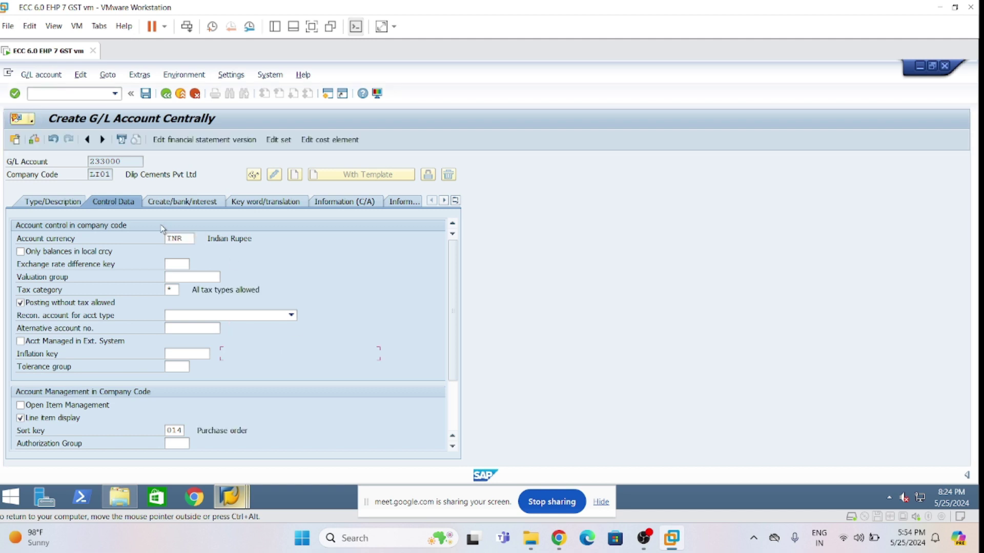
- Assign field status group G006, restrict the account to automatic postings only, and save G/L account 233000
click(181, 202)
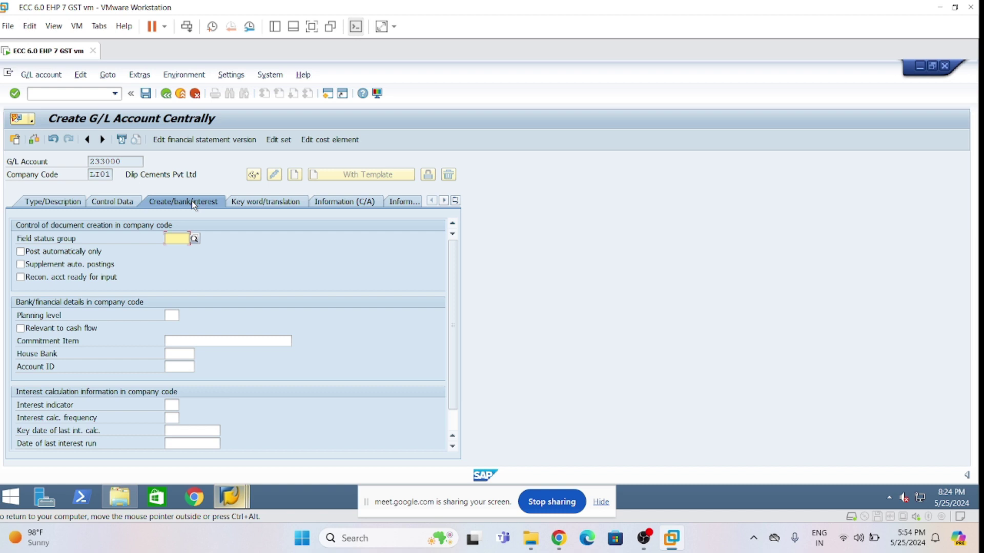
text(g006)
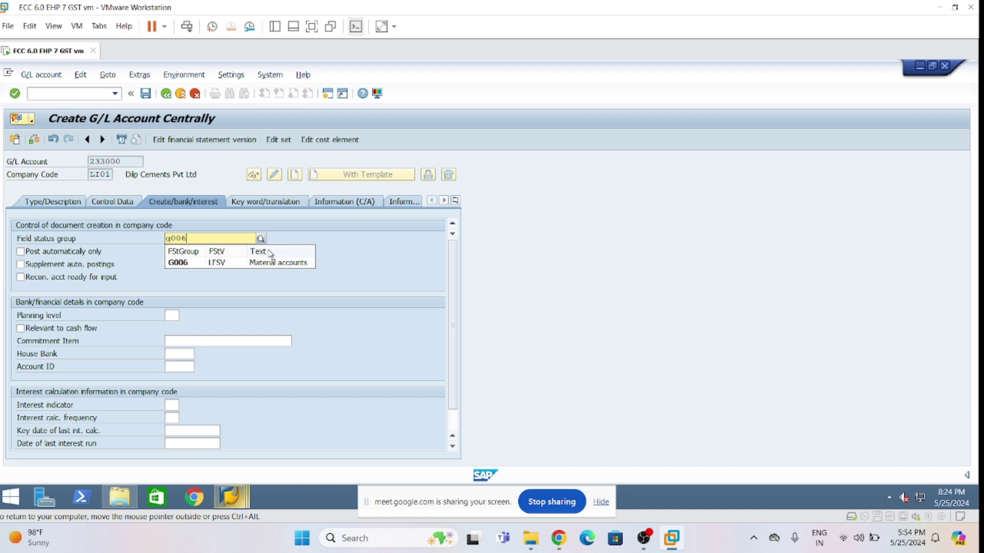
click(280, 263)
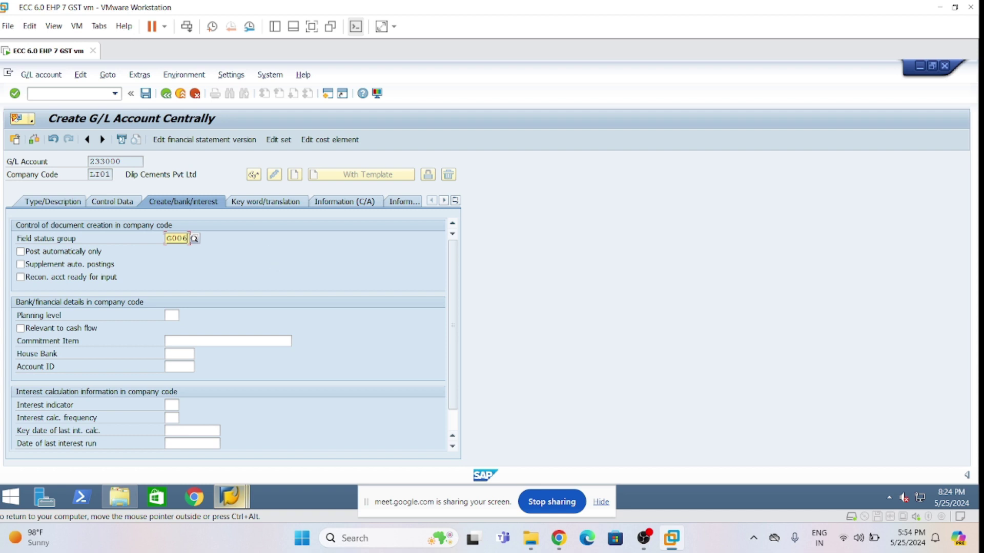
click(21, 251)
click(146, 95)
click(28, 296)
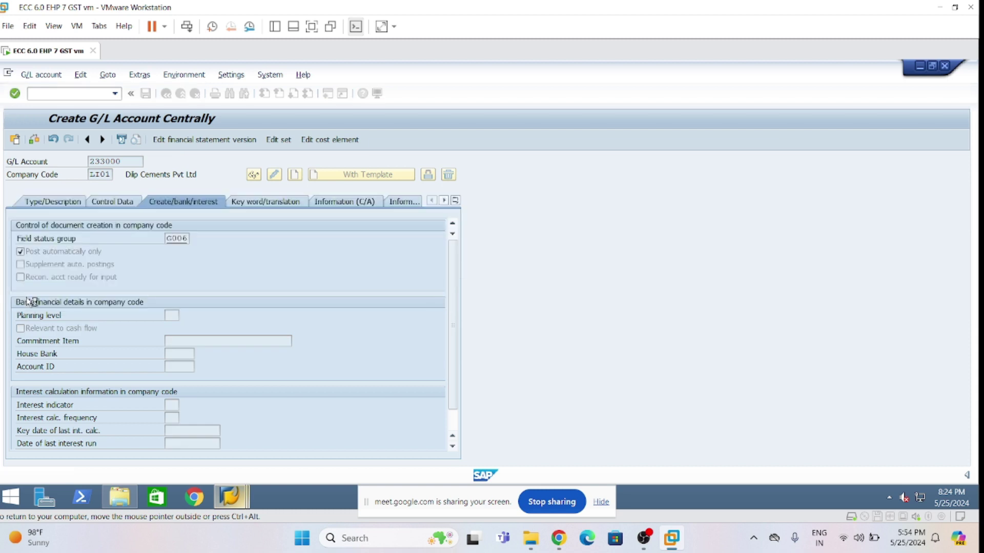
click(51, 201)
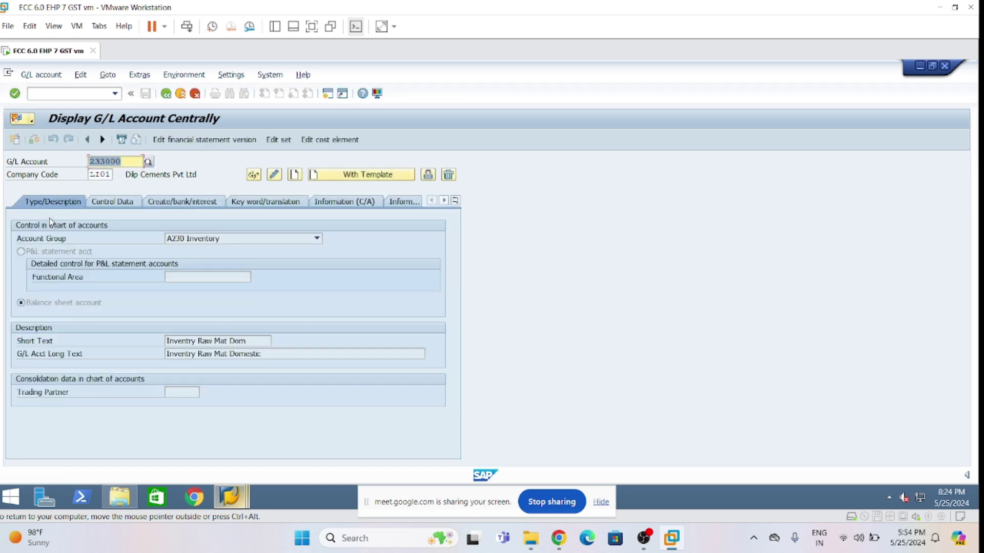
- Start creating G/L account 233001 using account 233000 of company code LI01 as the template
click(124, 161)
key(BackSpace)
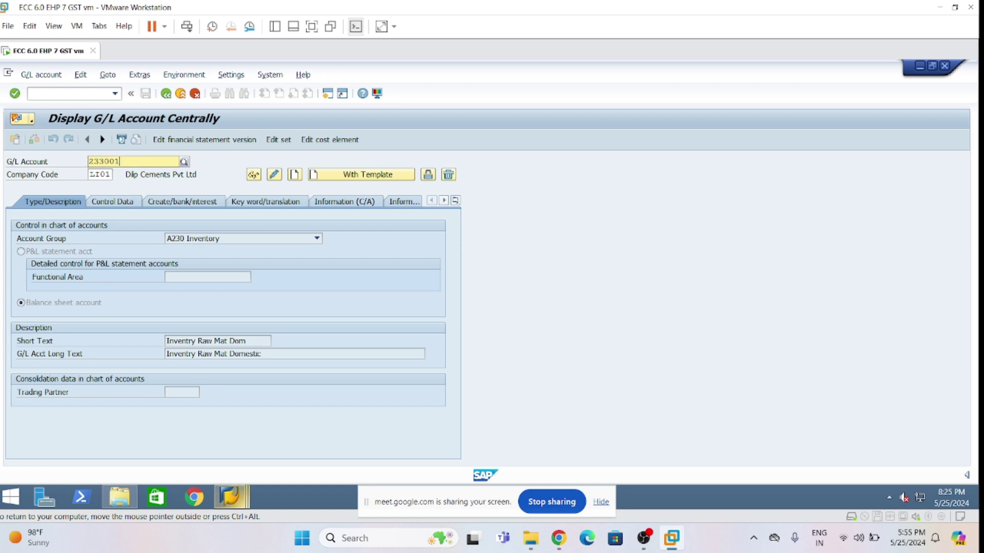
text(1)
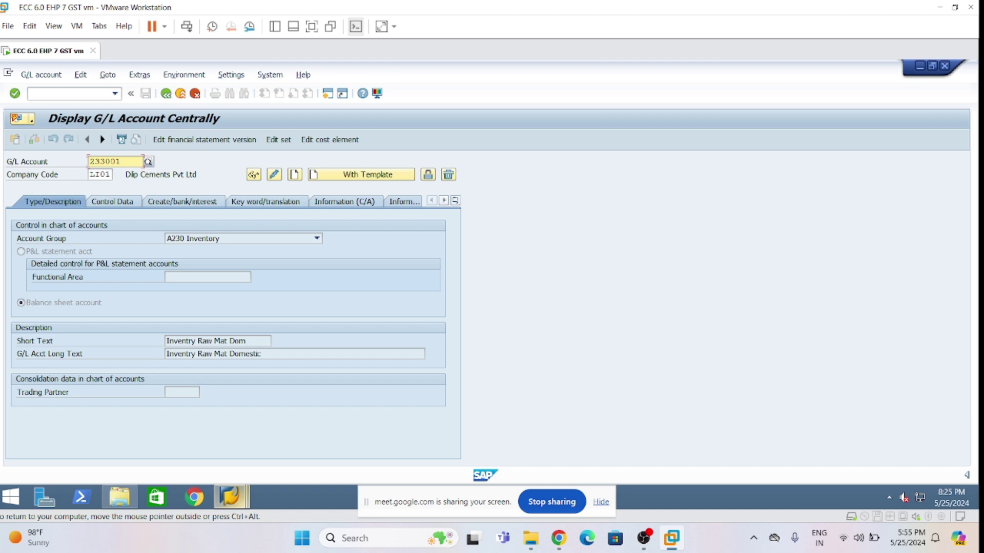
click(363, 177)
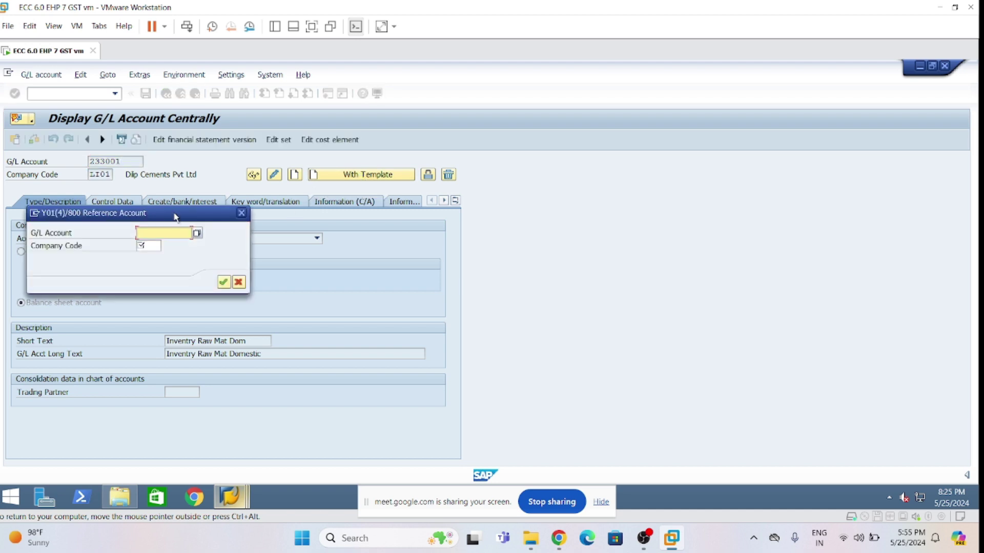
drag(387, 190, 388, 188)
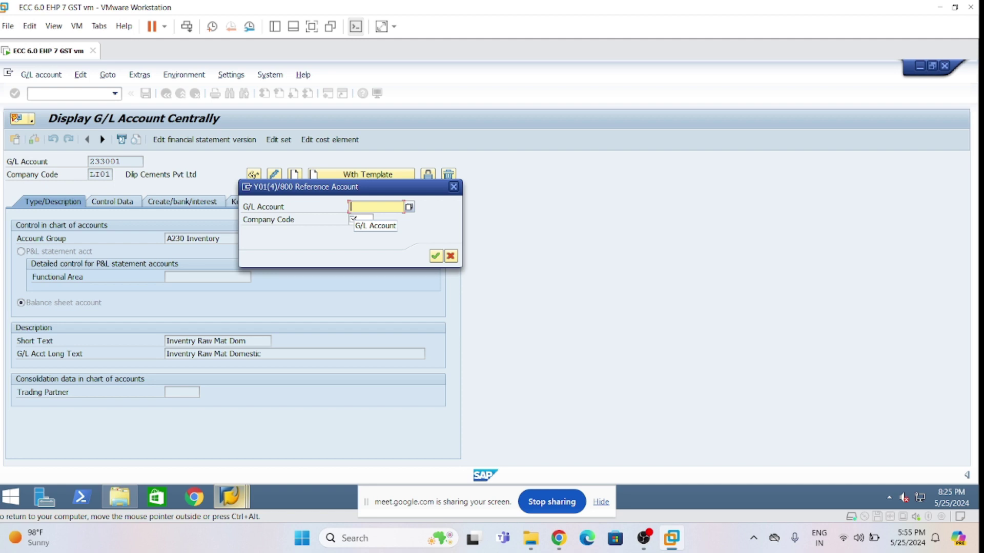
text(233000)
key(Tab)
text(li01)
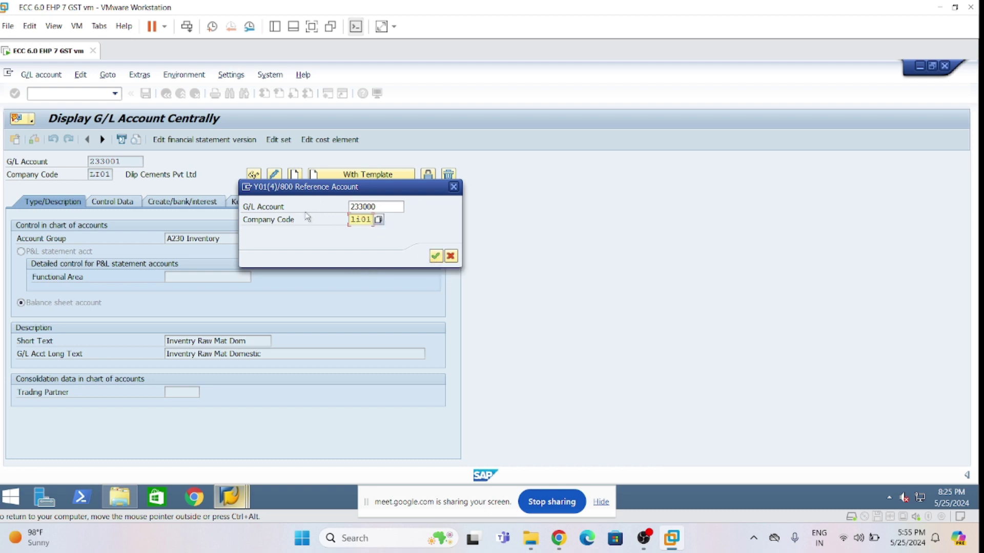
click(377, 207)
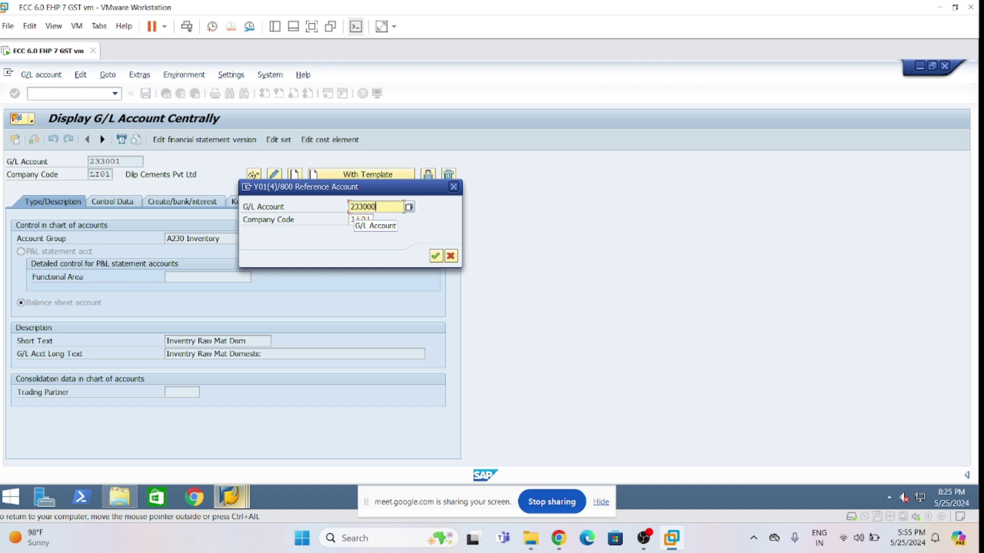
click(435, 256)
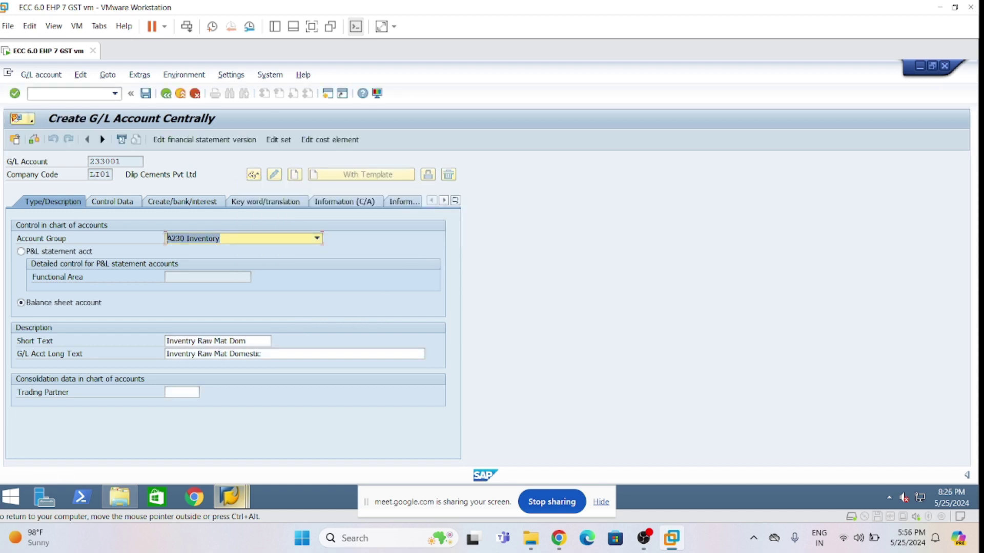
- Change the short text of G/L account 233001 to "Inventry Imp Mat"
click(198, 341)
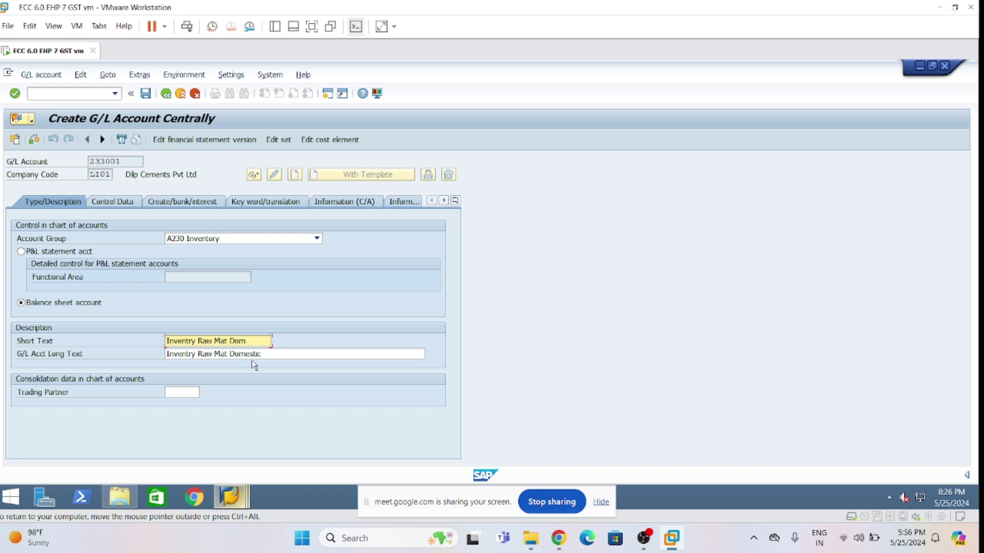
key(Delete)
key(Delete)
key(Delete)
key(Delete)
text(Imp M)
key(BackSpace)
text(mp)
click(246, 342)
key(BackSpace)
key(BackSpace)
key(BackSpace)
key(BackSpace)
- Change the long text of G/L account 233001 to "Inventry Import Mat" and save the account
click(276, 355)
key(BackSpace)
key(BackSpace)
key(BackSpace)
key(BackSpace)
key(BackSpace)
key(BackSpace)
key(BackSpace)
key(BackSpace)
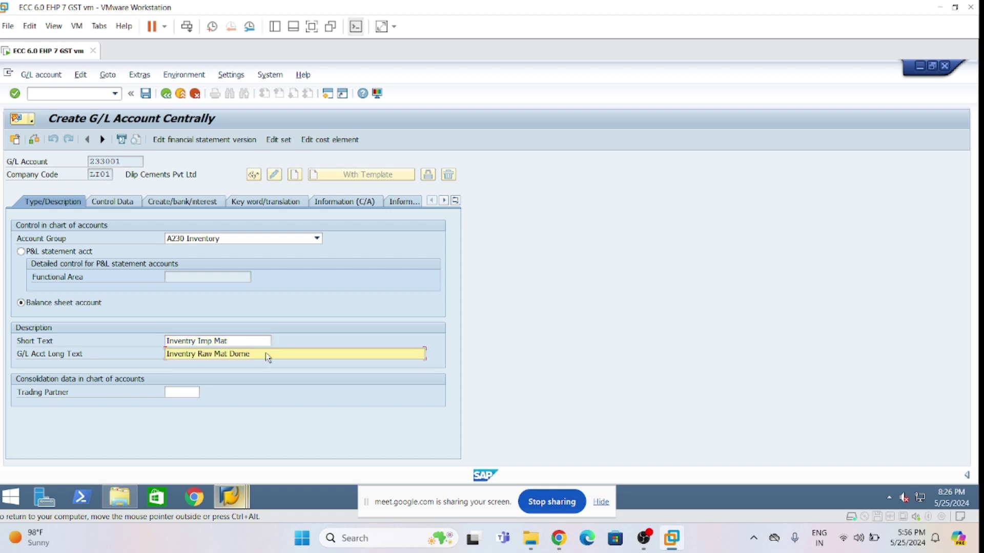
click(213, 354)
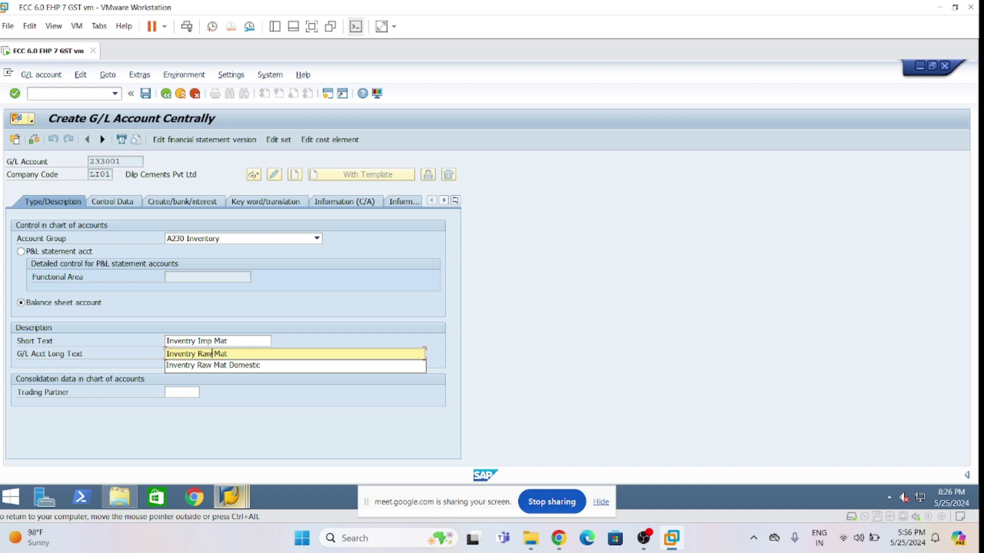
key(BackSpace)
key(BackSpace)
key(BackSpace)
text(Import)
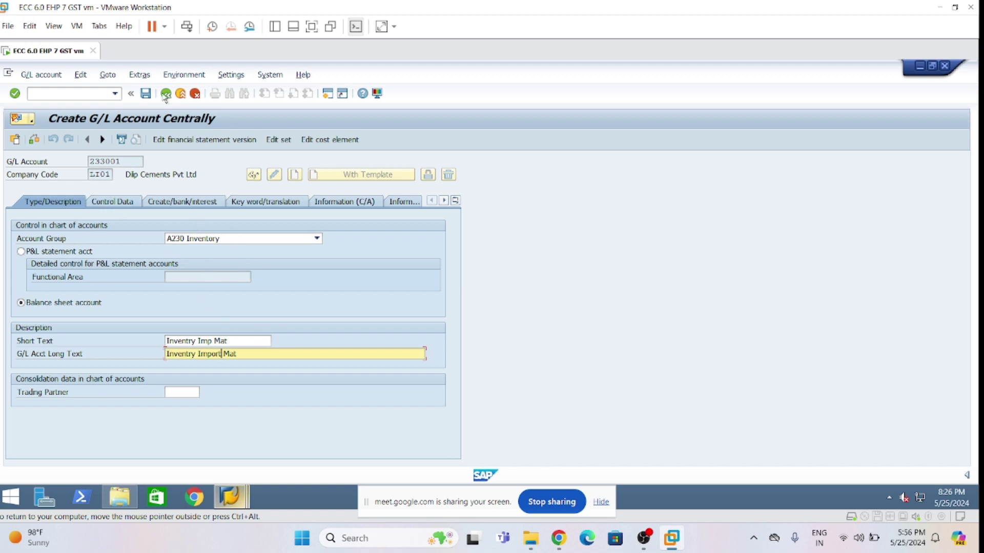
click(146, 93)
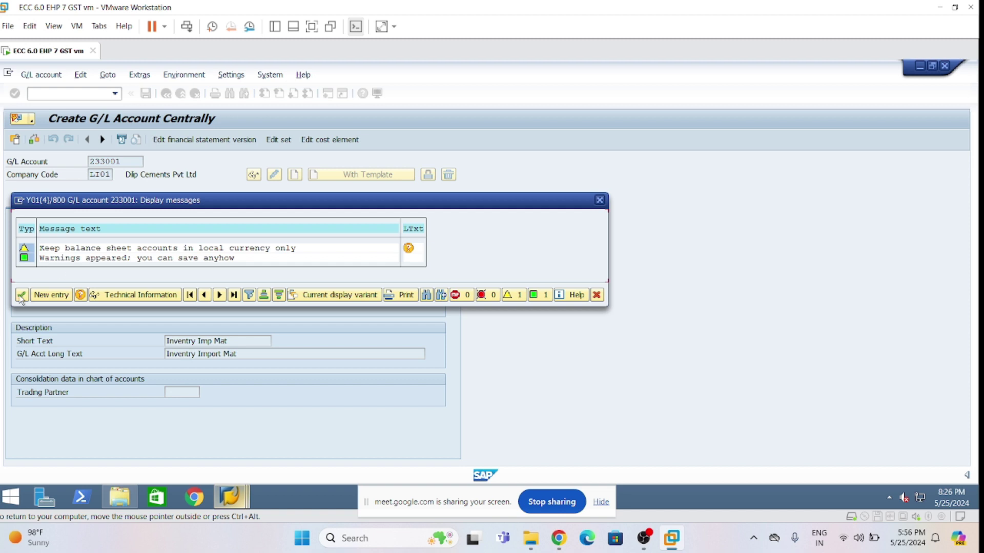
click(21, 295)
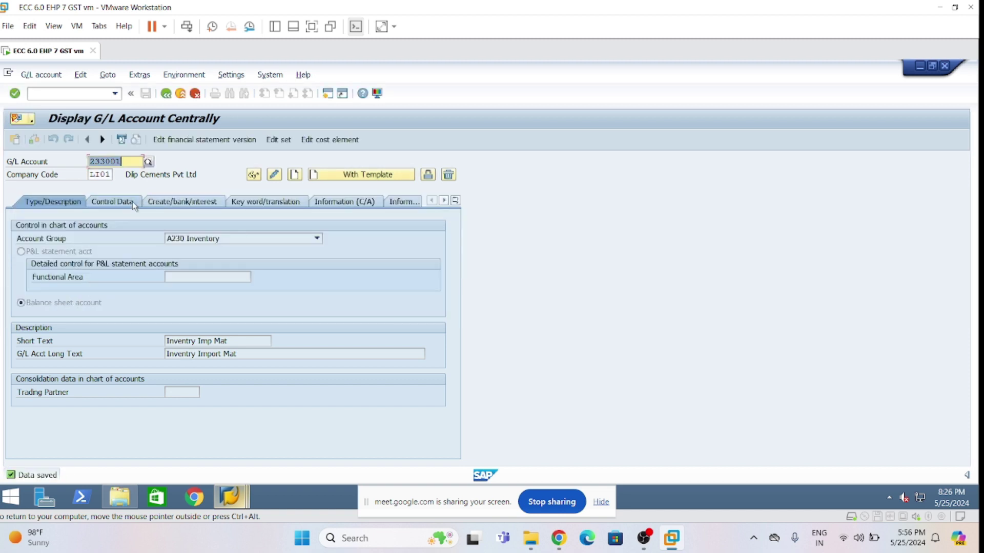
- Start creating G/L account 233030 using account 233000 of company code LI01 as the template
click(121, 162)
key(BackSpace)
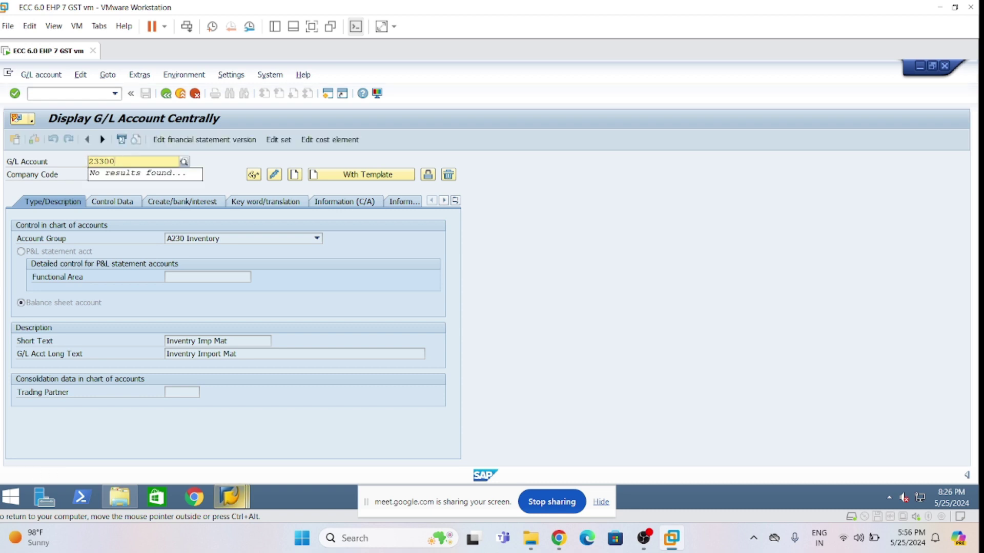
key(BackSpace)
text(30)
key(Return)
click(368, 175)
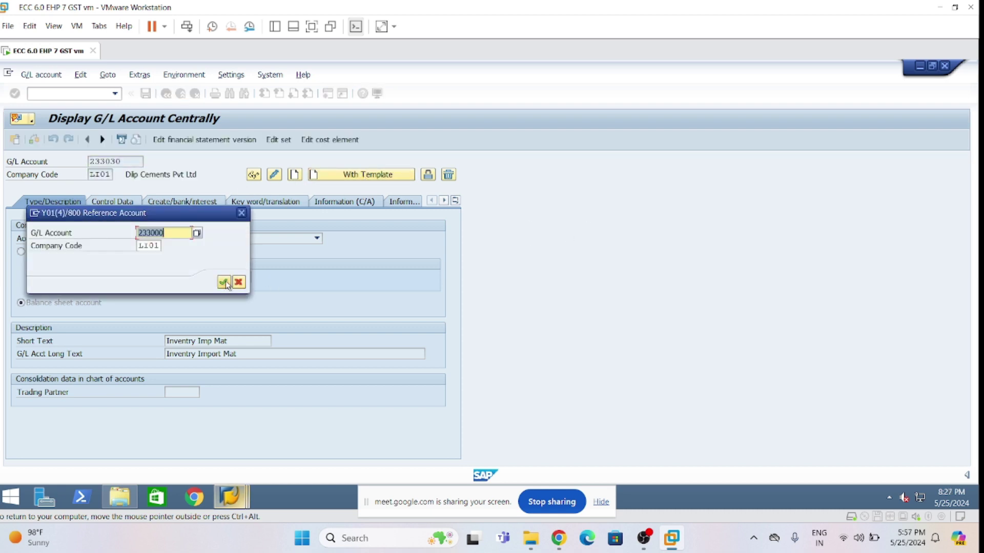
click(224, 283)
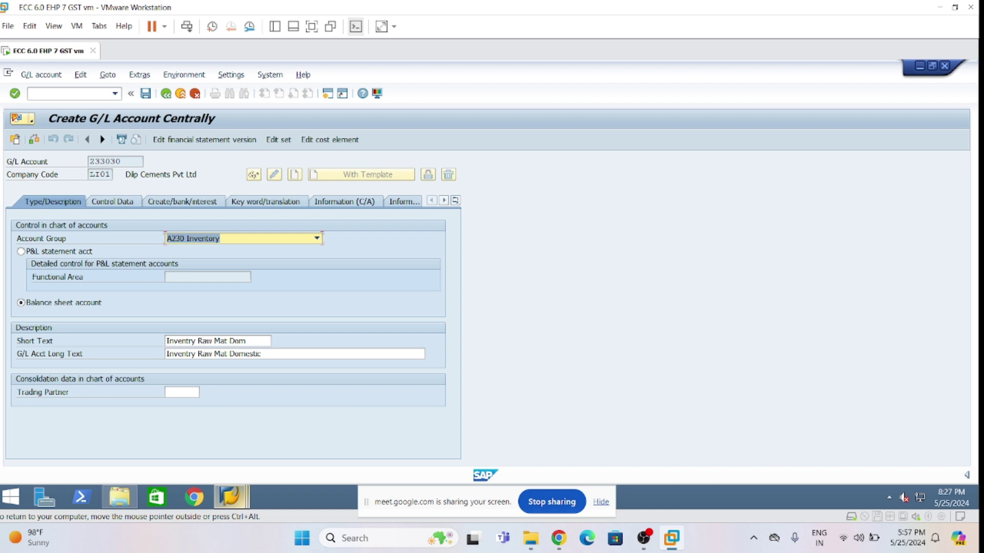
- Set both the short and long text of G/L account 233030 to "Consumables" and save the account
drag(253, 342, 148, 350)
text(Consumables)
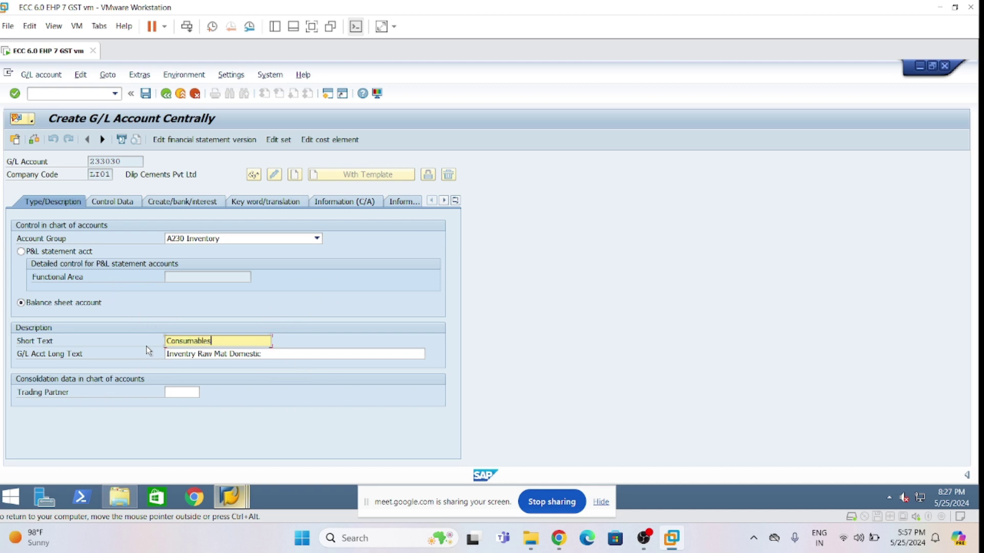
key(ctrl+a)
key(ctrl+c)
key(Tab)
key(ctrl+a)
key(ctrl+v)
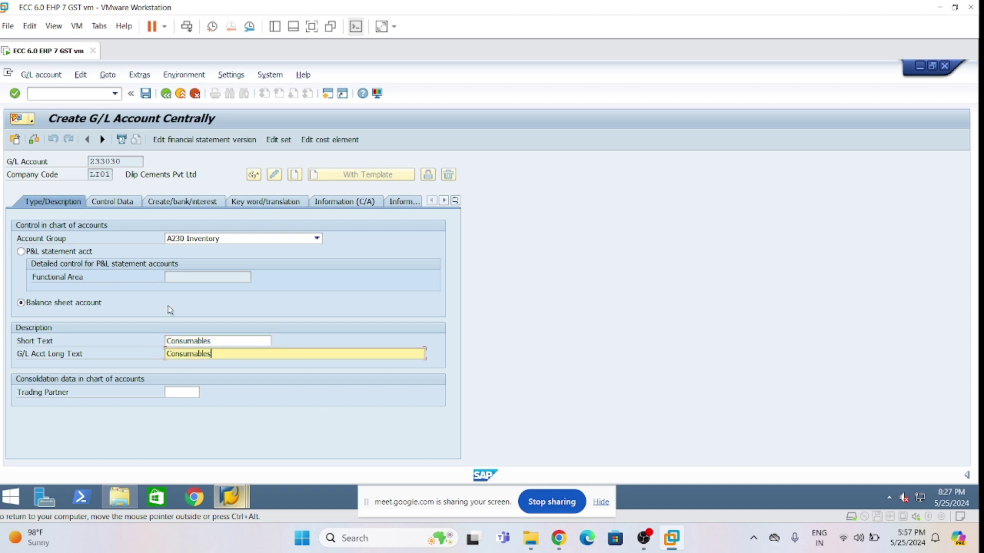
click(146, 93)
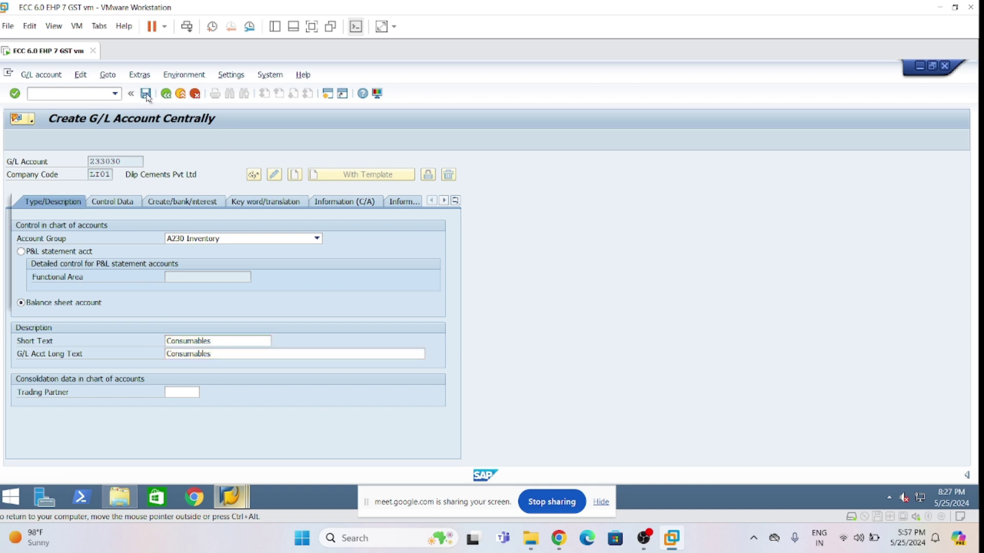
click(21, 295)
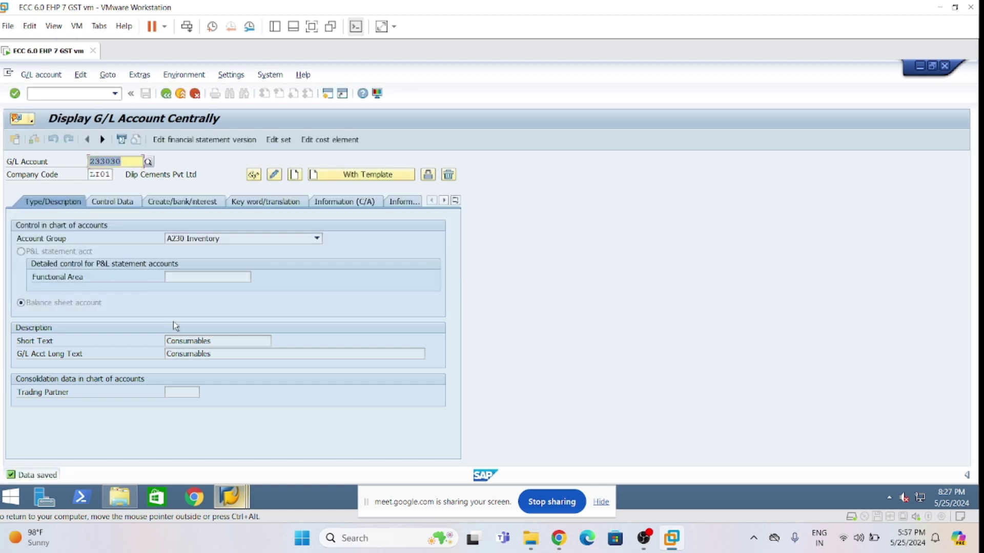
- Start creating G/L account 233040 using account 233000 of company code LI01 as the template
click(126, 161)
key(BackSpace)
key(BackSpace)
text(40)
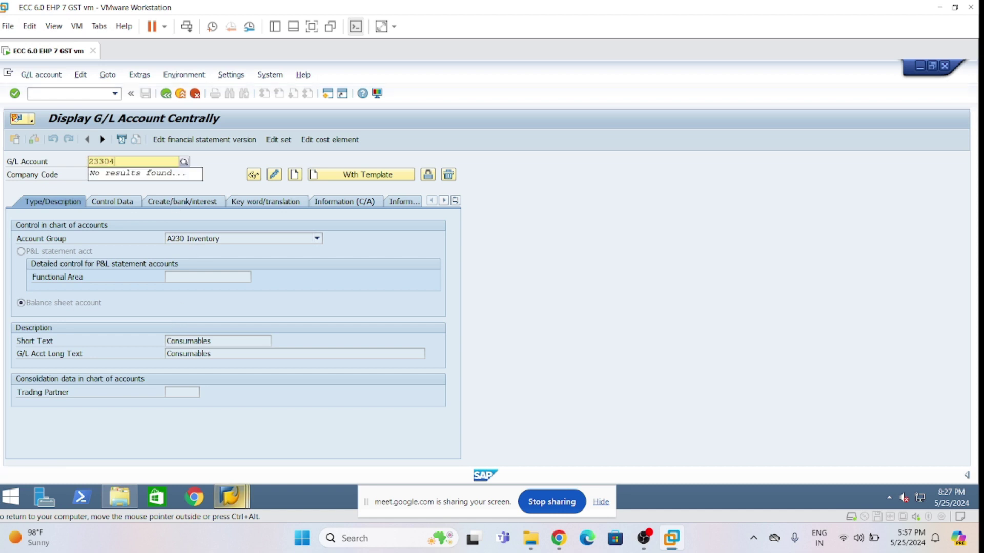
key(Return)
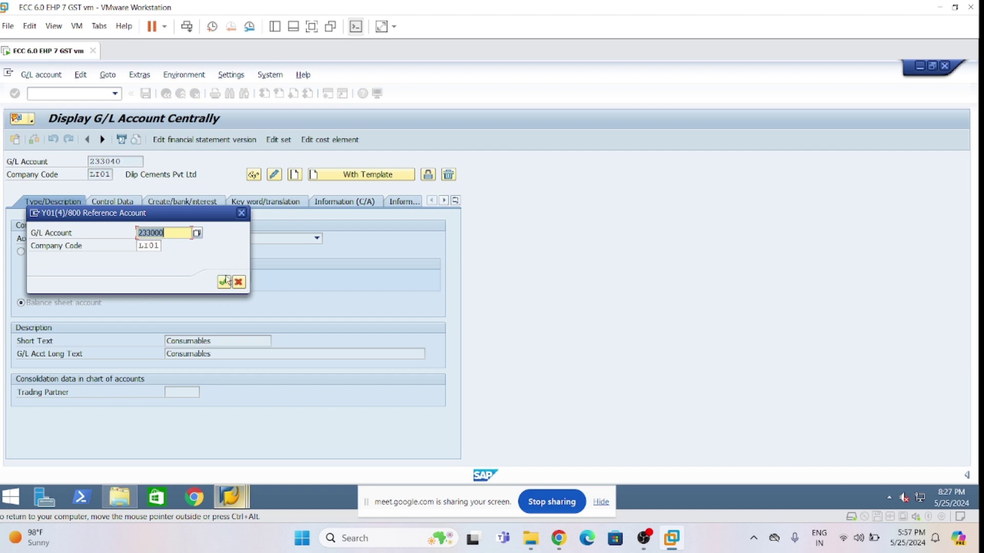
click(226, 281)
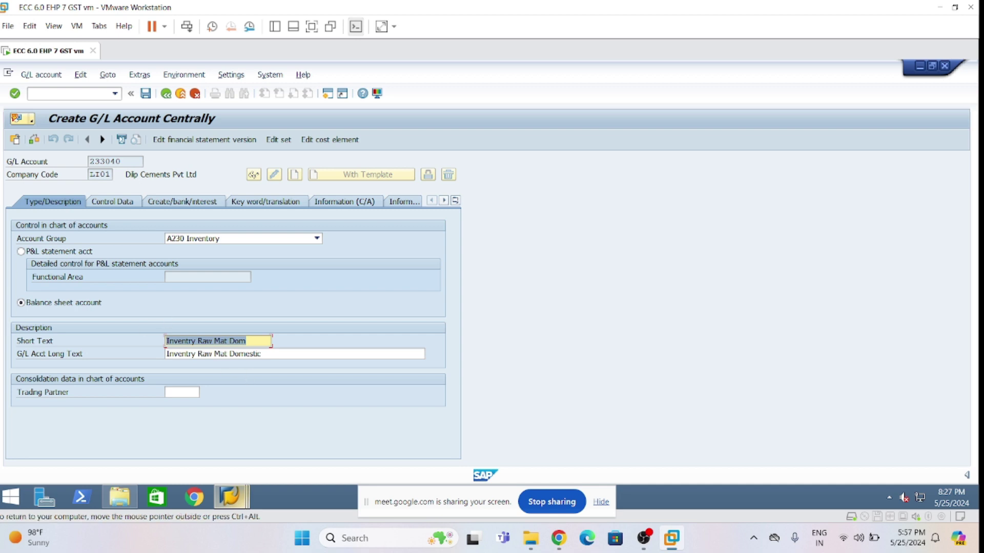
- Set both the short and long text of G/L account 233040 to "Spareparts" and save the account
click(222, 340)
key(ctrl+a)
key(BackSpace)
text(Spareparts)
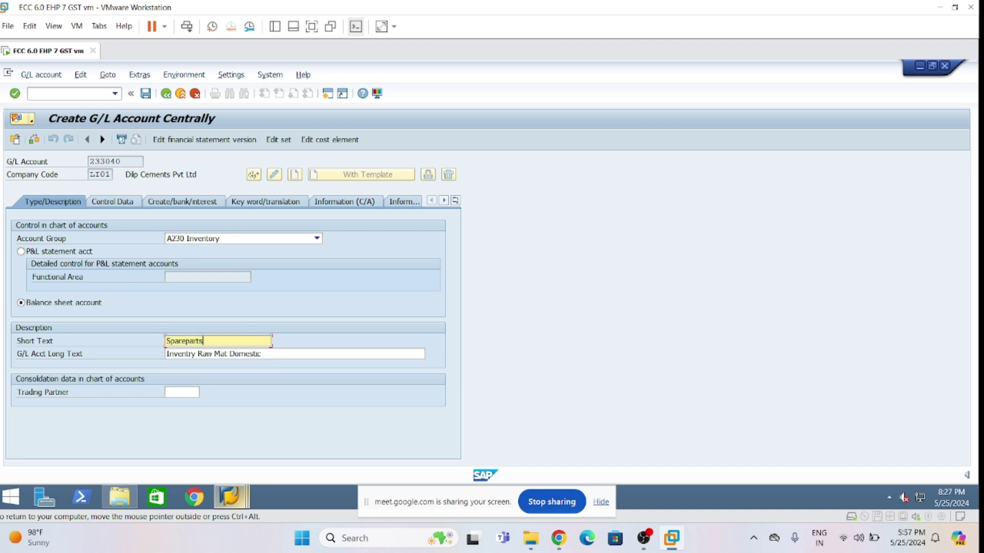
key(Tab)
key(ctrl+a)
key(ctrl+v)
click(145, 94)
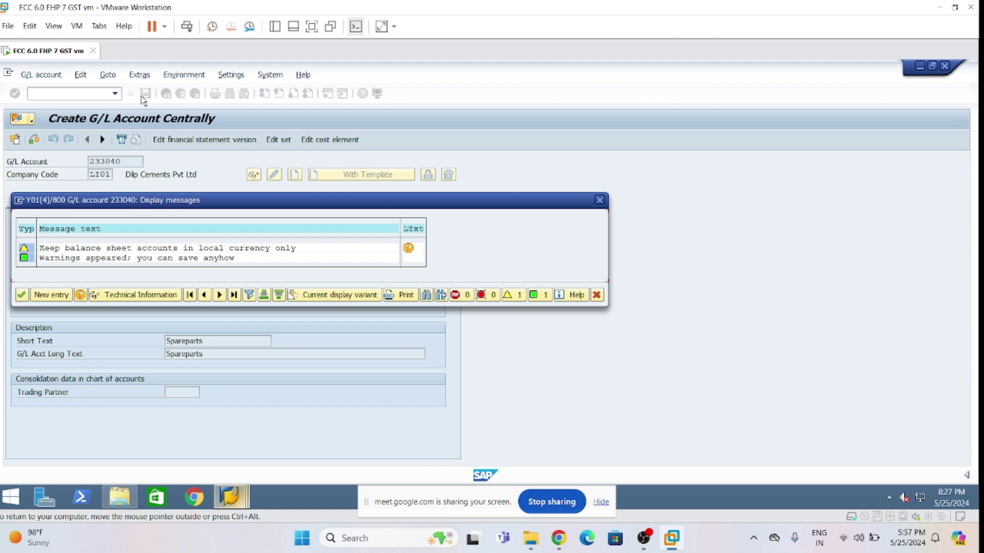
click(21, 295)
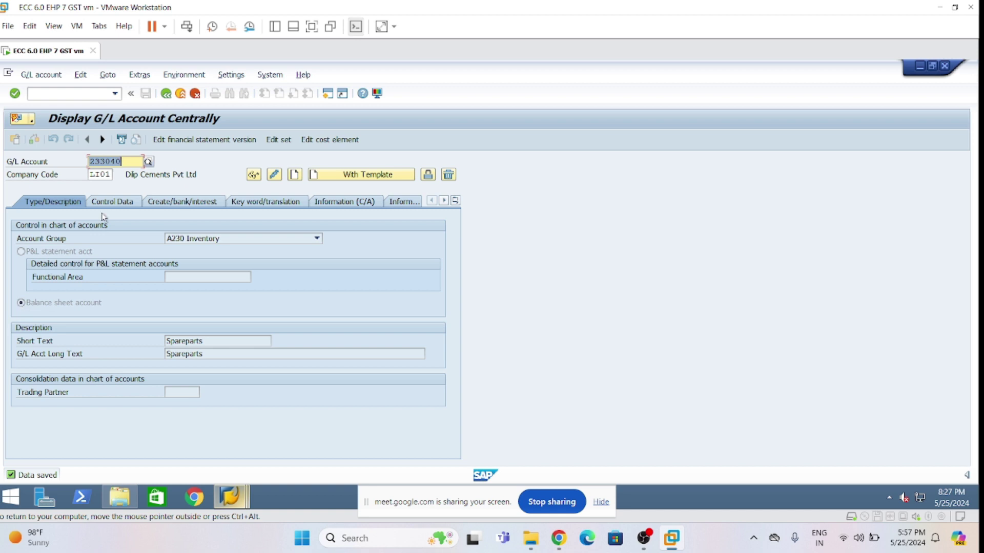
- Start creating G/L account 233050 using account 233000 of company code LI01 as the template
click(120, 161)
key(BackSpace)
key(BackSpace)
text(50)
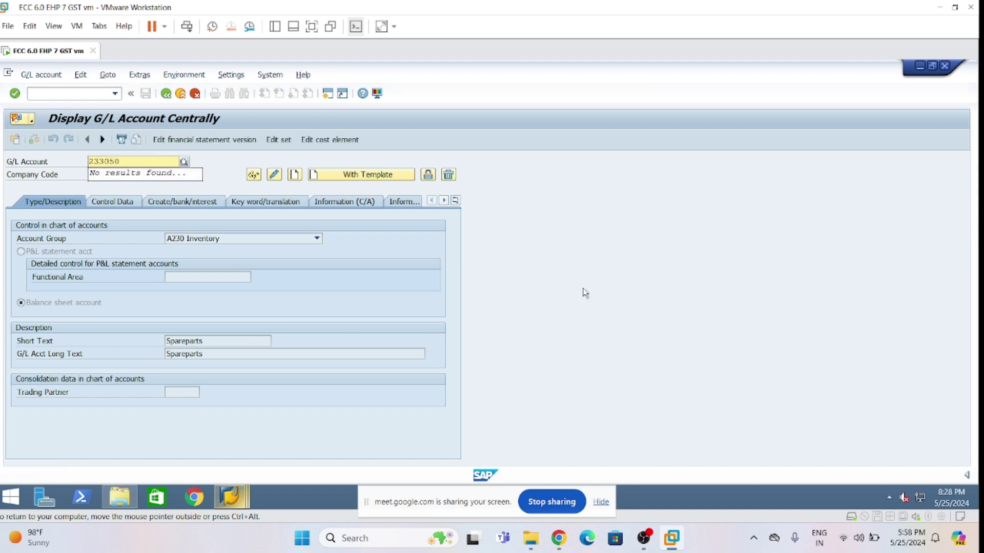
key(Return)
click(377, 176)
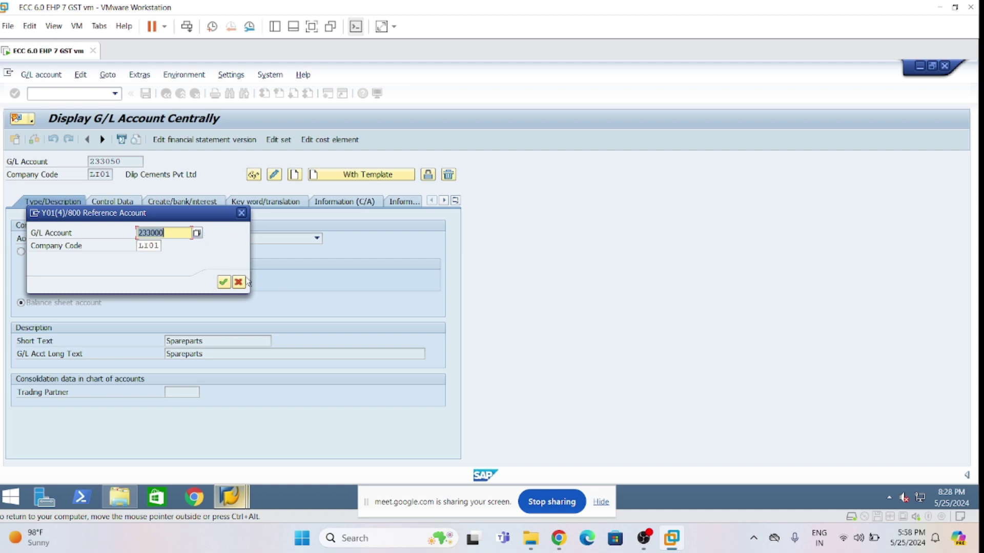
click(226, 283)
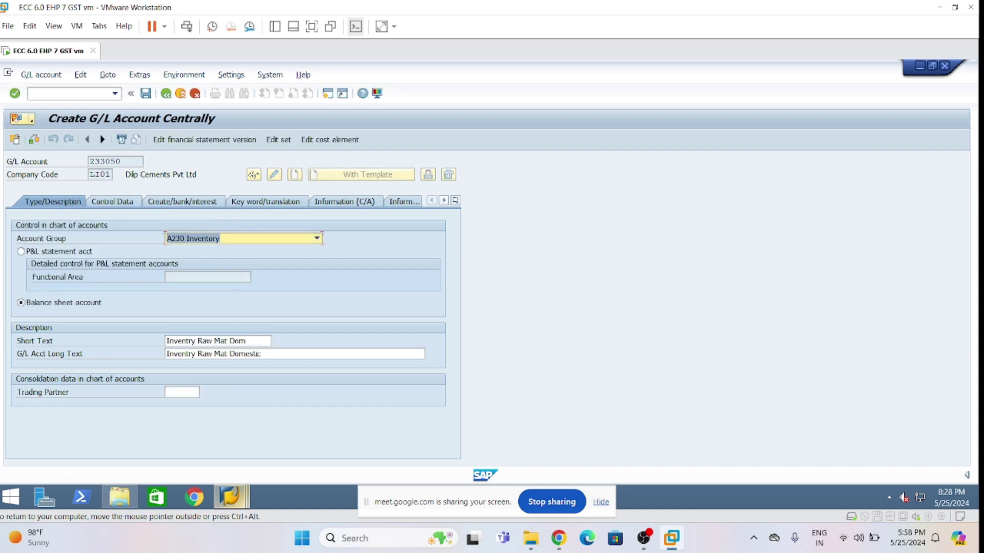
- Set both the short and long text of G/L account 233050 to "Packing Materials" and save the account
click(239, 340)
key(ctrl+a)
text(Packing Materials)
key(ctrl+a)
key(Right)
key(Tab)
key(ctrl+a)
key(ctrl+v)
click(145, 93)
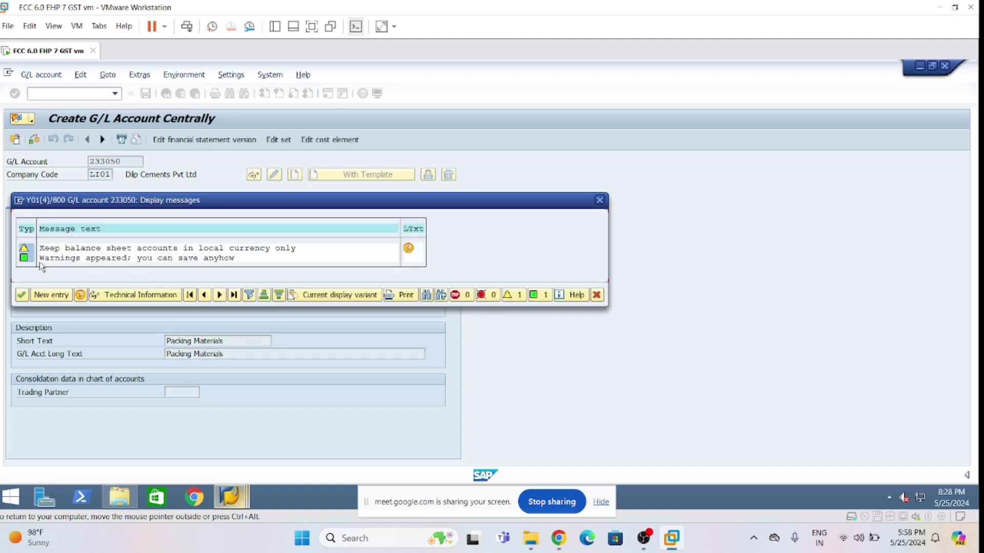
click(22, 294)
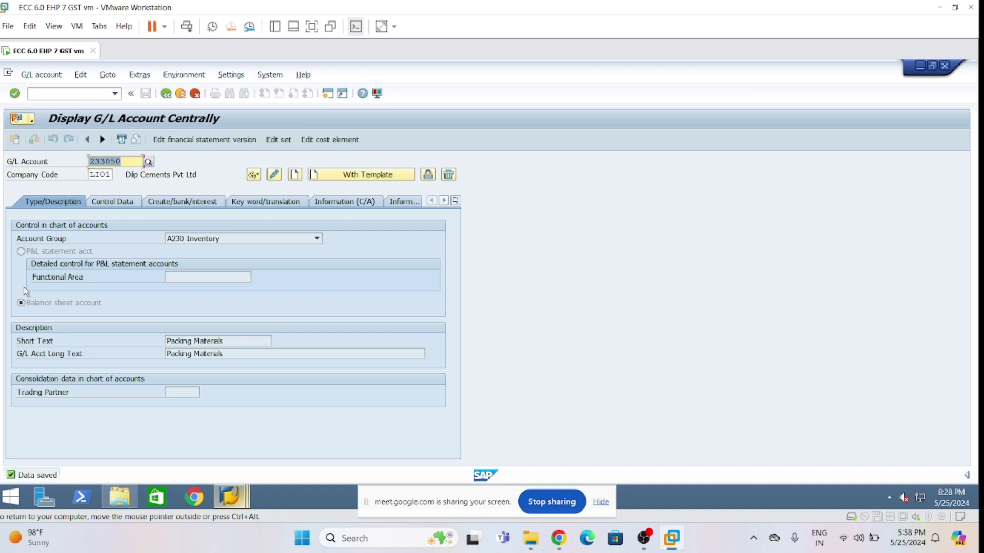
- Start creating G/L account 233100 using account 233000 of company code LI01 as the template
click(123, 162)
key(BackSpace)
key(BackSpace)
key(BackSpace)
text(100)
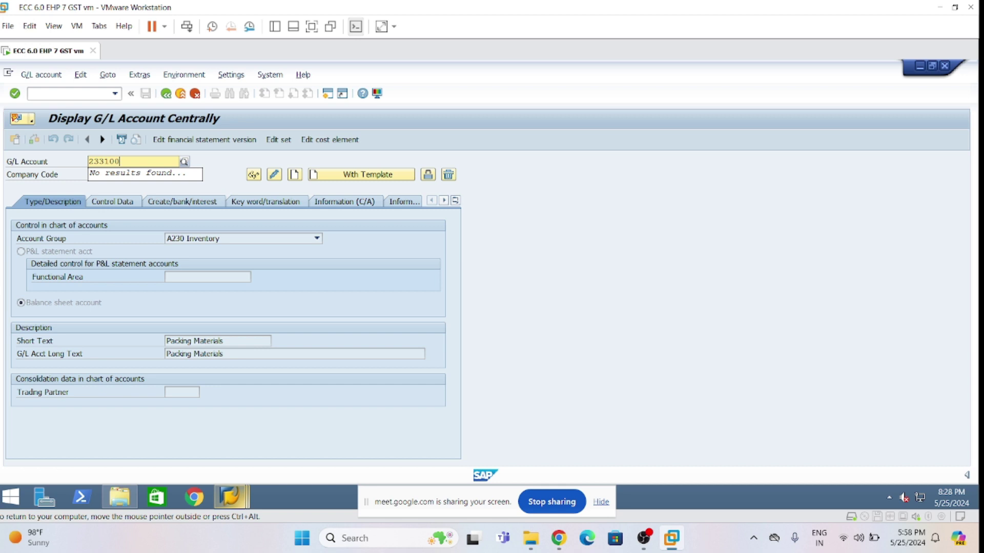
key(Return)
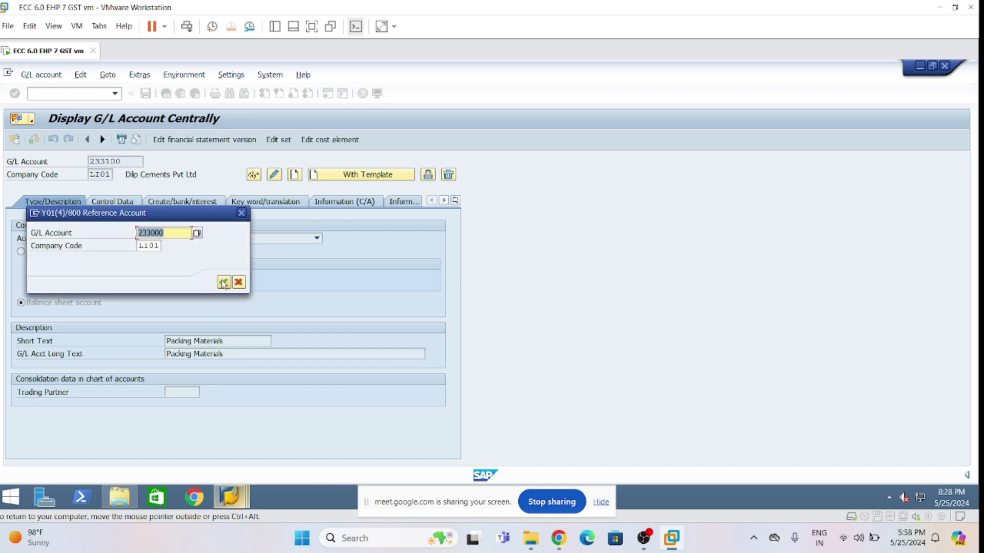
click(224, 283)
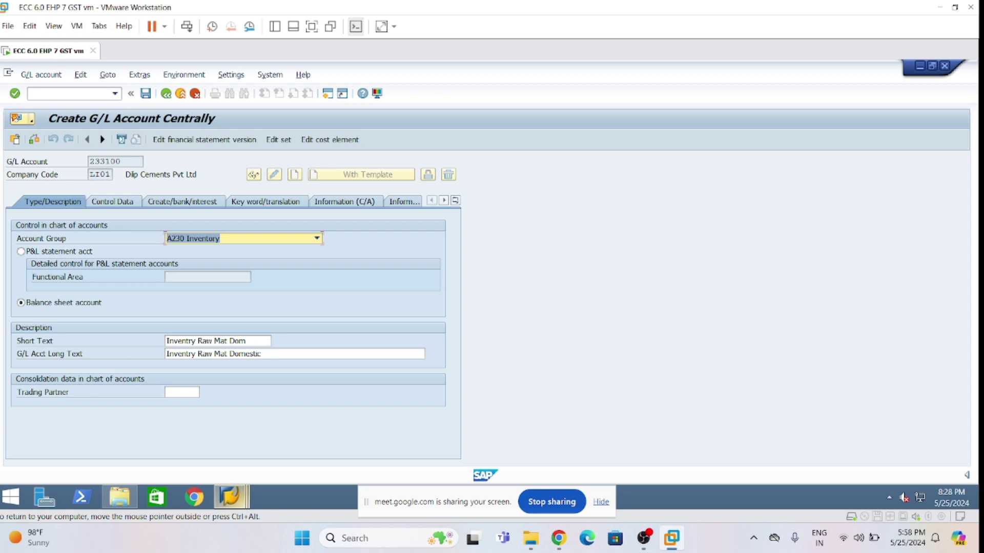
- Change the short text of G/L account 233100 to "Trading GoodInventry" and copy it
click(247, 341)
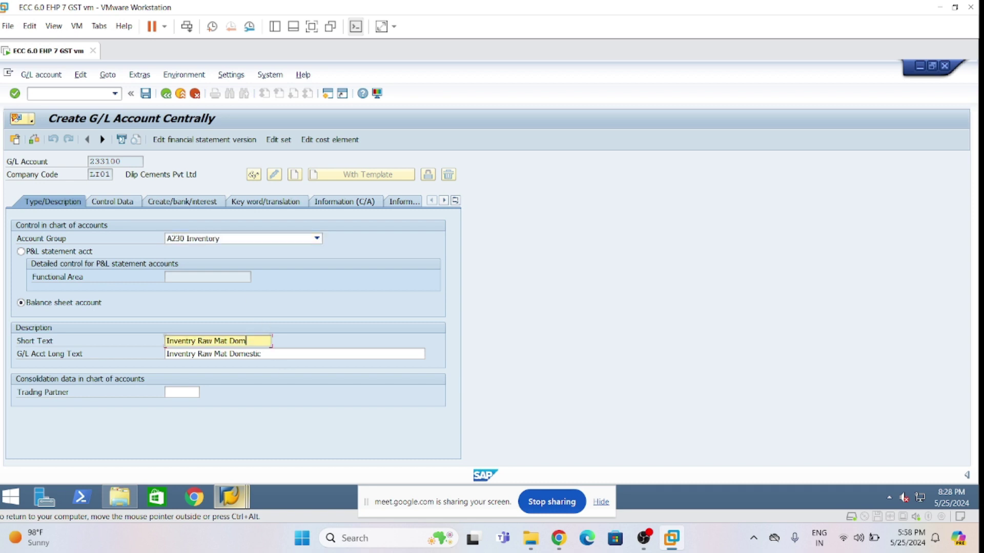
drag(247, 341, 115, 340)
click(199, 341)
drag(199, 342, 247, 341)
key(BackSpace)
text(Trading Good)
key(ctrl+a)
key(ctrl+c)
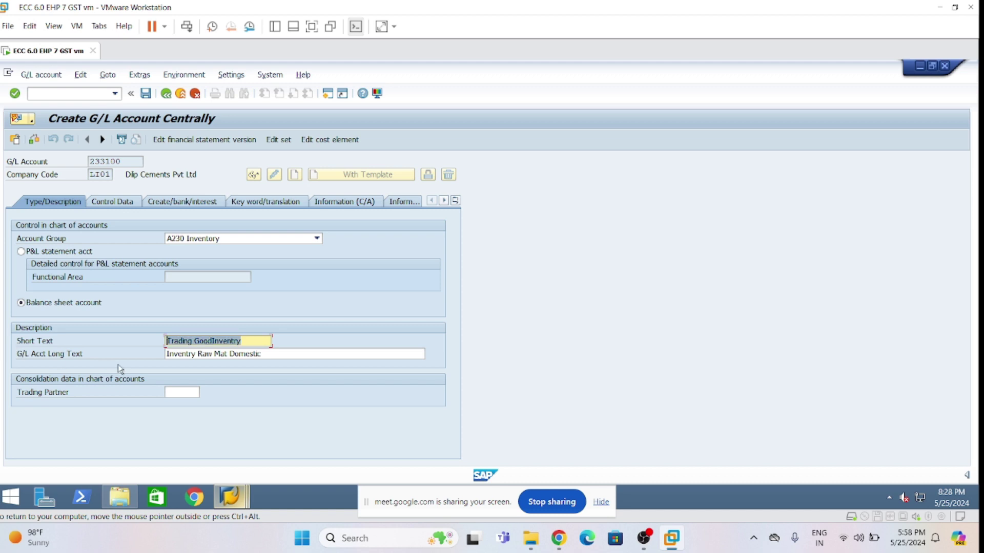
- Set the long text of G/L account 233100 to "Trading Goods - Inventry" and save the account
key(Tab)
key(ctrl+a)
key(ctrl+v)
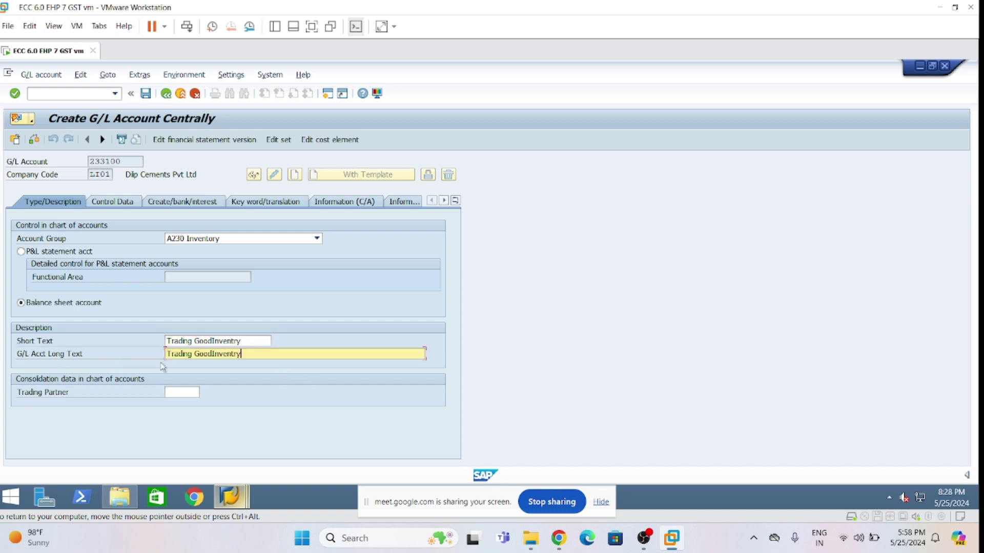
text(s -)
click(146, 94)
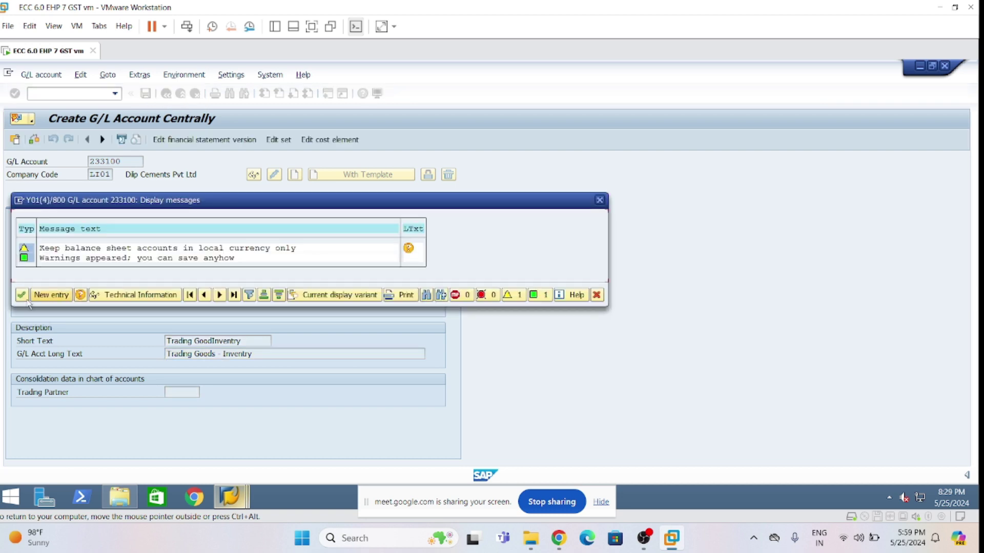
click(22, 295)
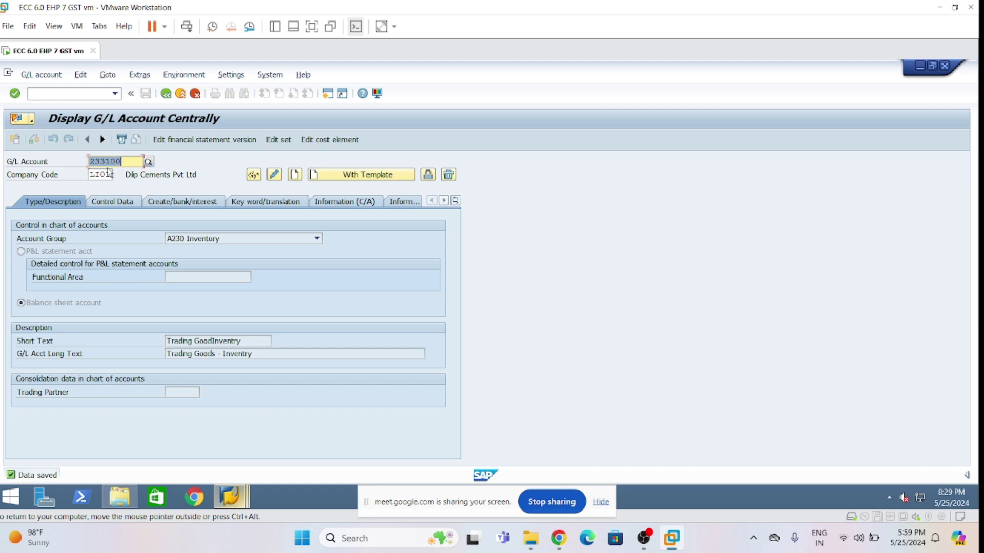
- Start creating G/L account 179200 in company code LI01 without a template
text(179200)
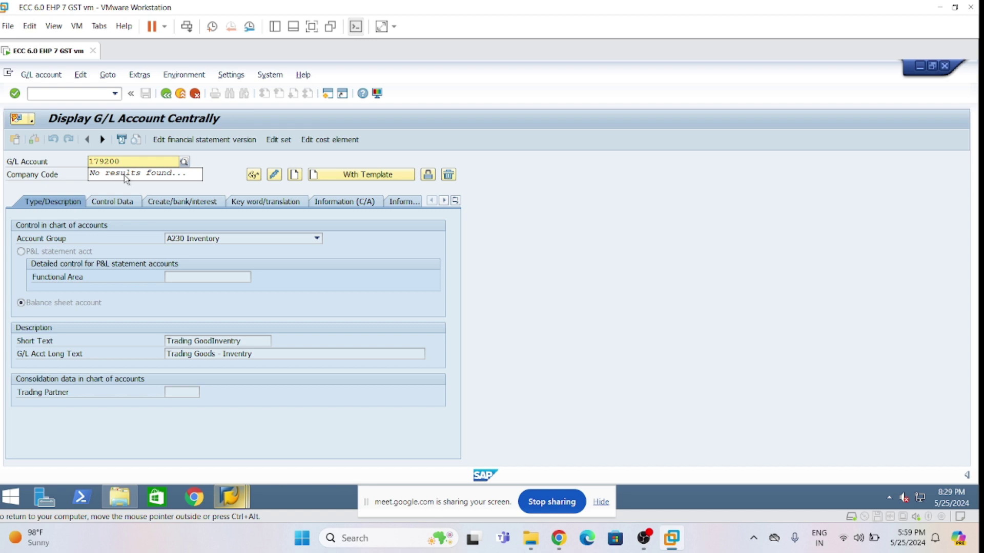
click(544, 283)
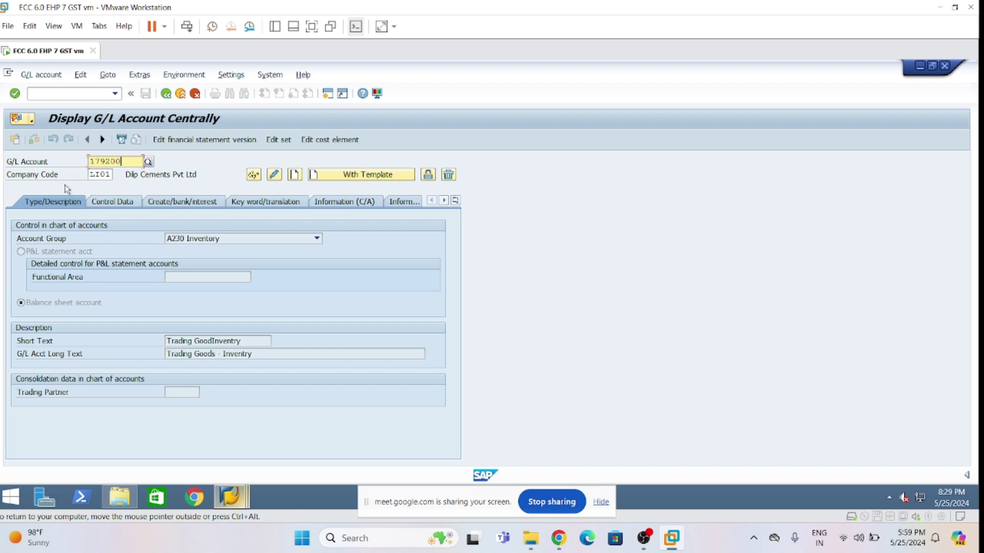
click(295, 175)
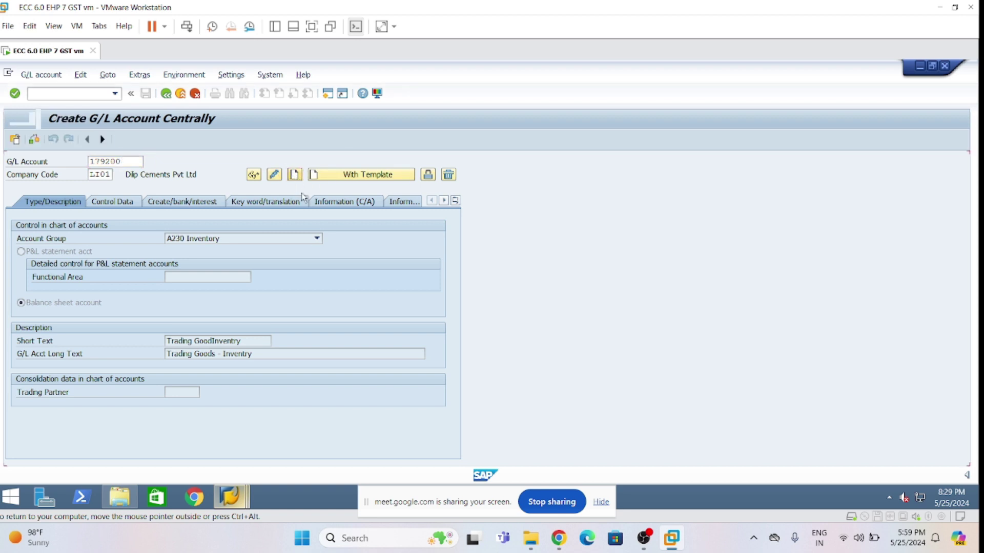
- Classify G/L account 179200 as a balance sheet account in account group L170 Current Liabilty
click(26, 304)
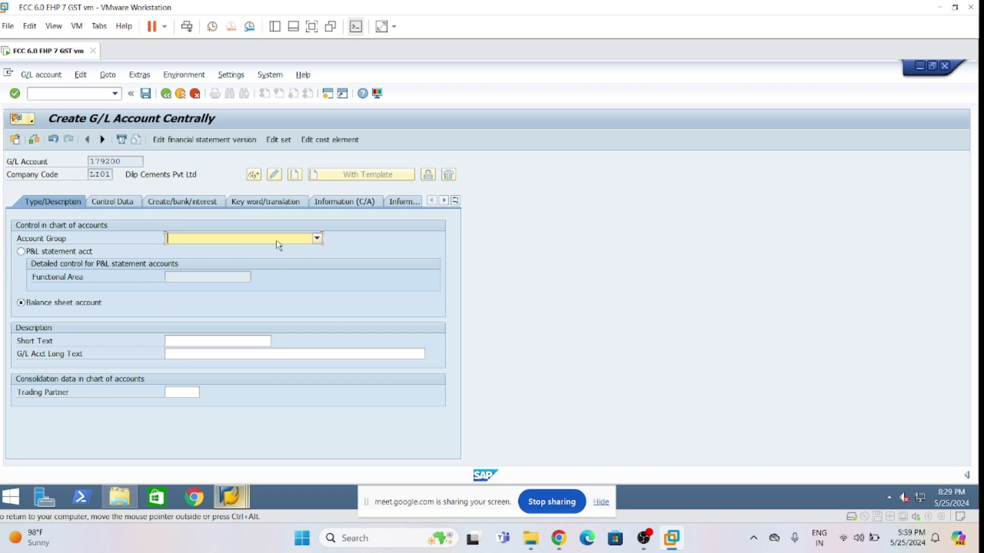
click(316, 238)
scroll(226, 338, down, 5)
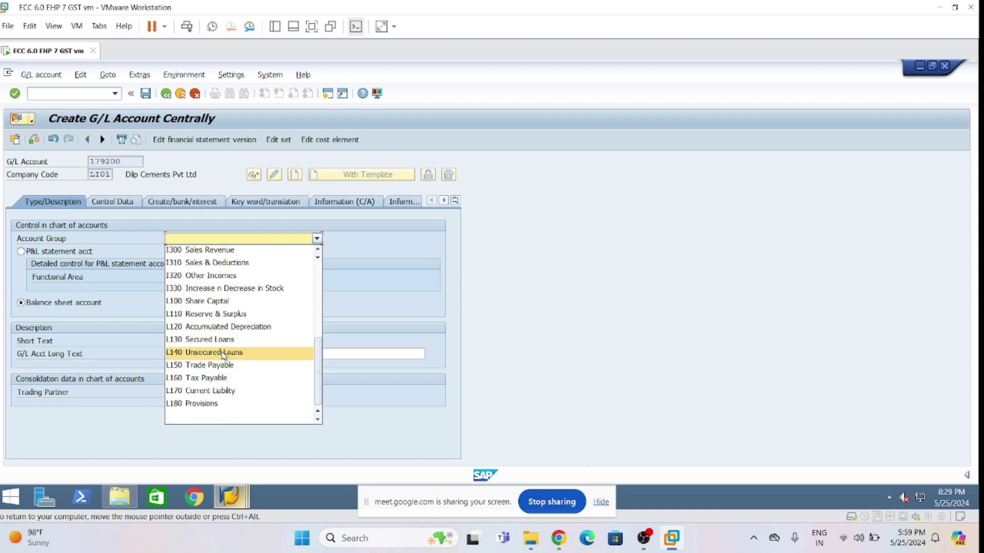
click(241, 391)
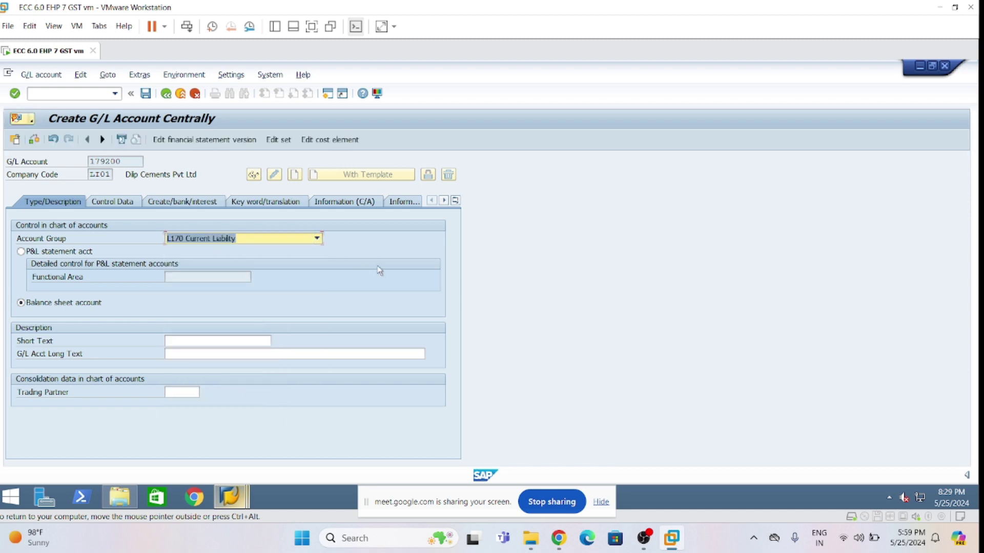
- Set both the short text and the long text of G/L account 179200 to "SR/IR Clearing A/C"
click(199, 339)
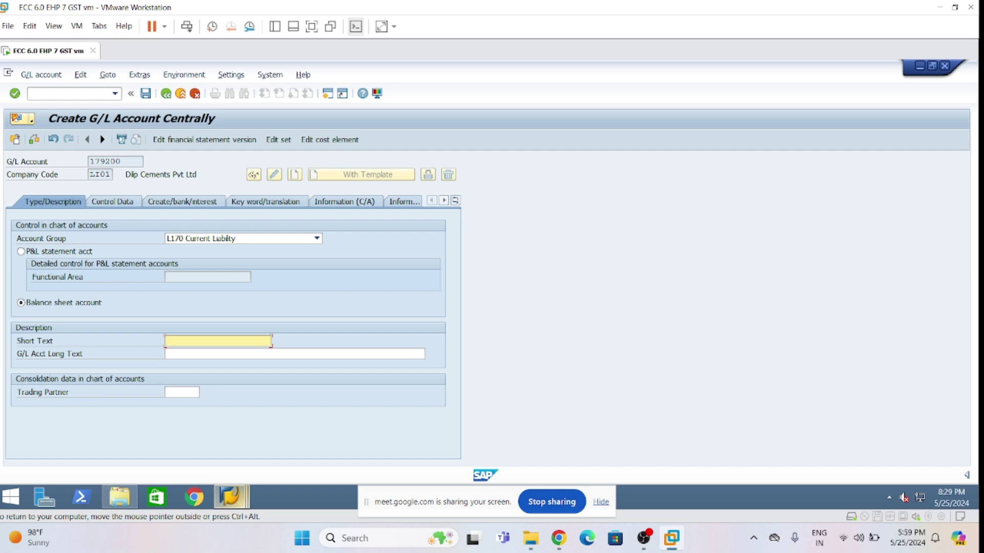
text(SR/IR Clearing A/C)
key(ctrl+a)
key(ctrl+c)
key(Right)
key(Tab)
key(ctrl+v)
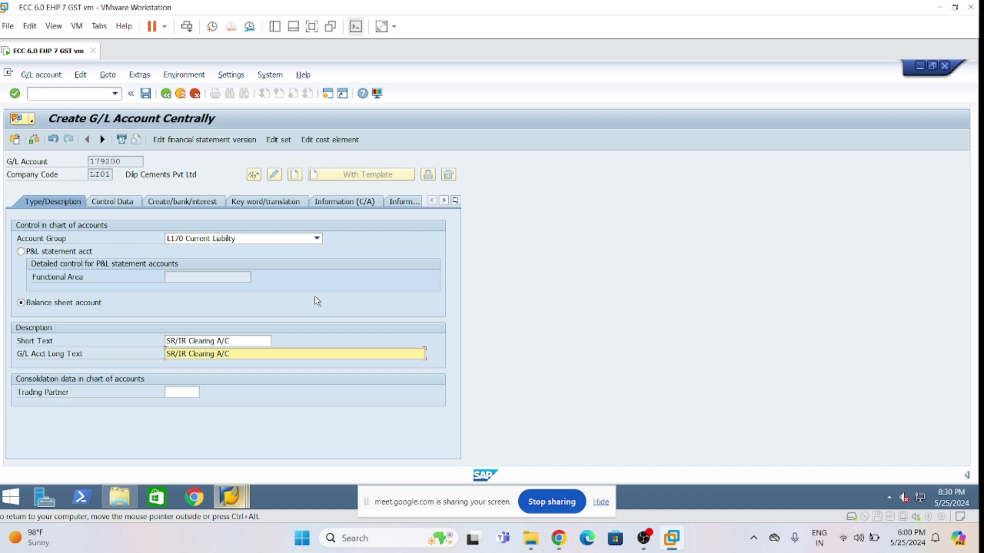
- Set account 179200's control data: tax category *, posting without tax allowed, open item management, line item display and sort key 014
click(116, 202)
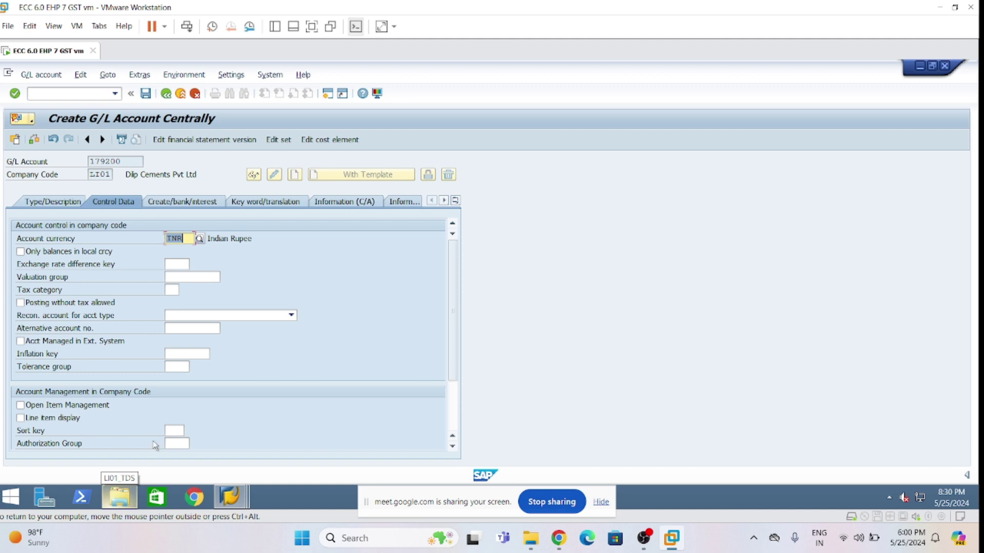
click(172, 290)
click(177, 302)
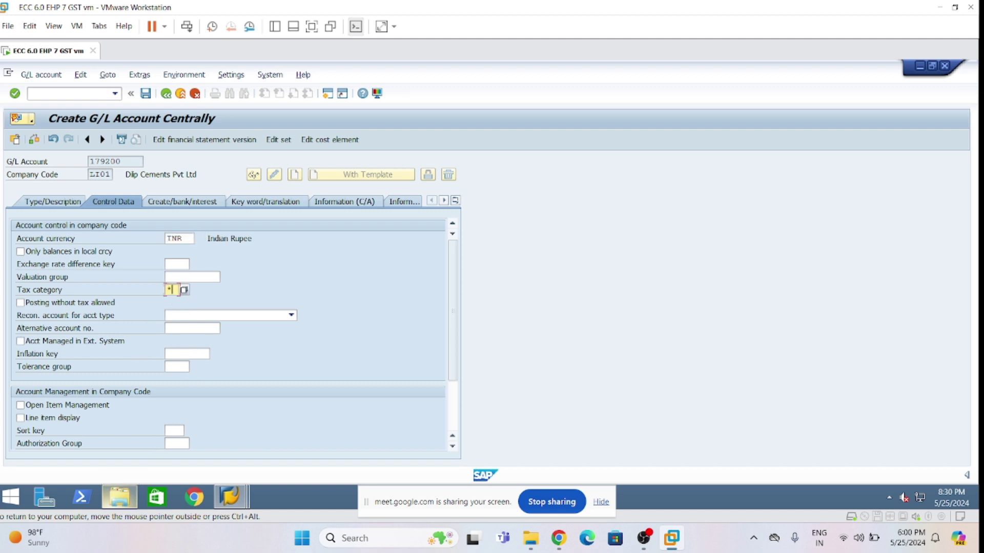
click(20, 303)
click(21, 418)
click(21, 405)
click(169, 431)
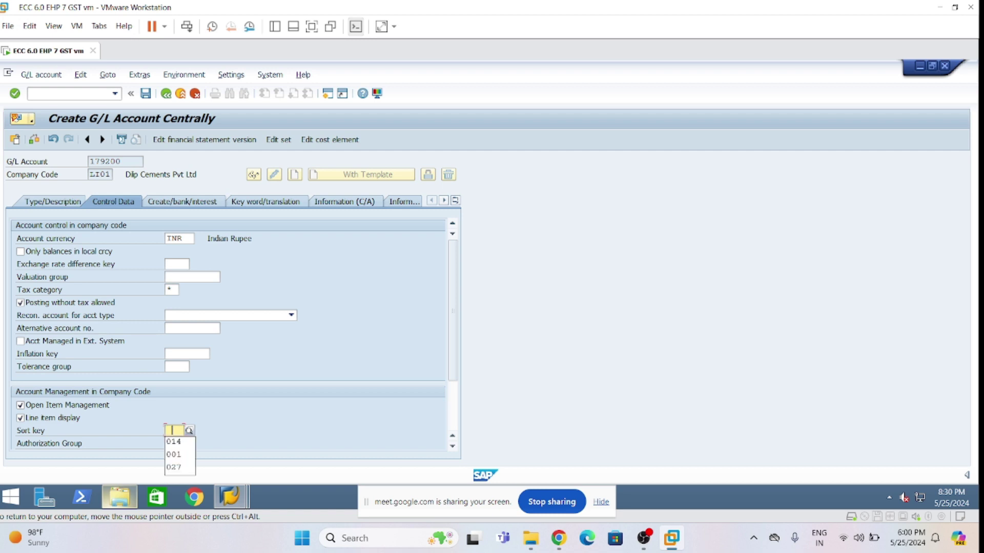
click(177, 444)
click(198, 430)
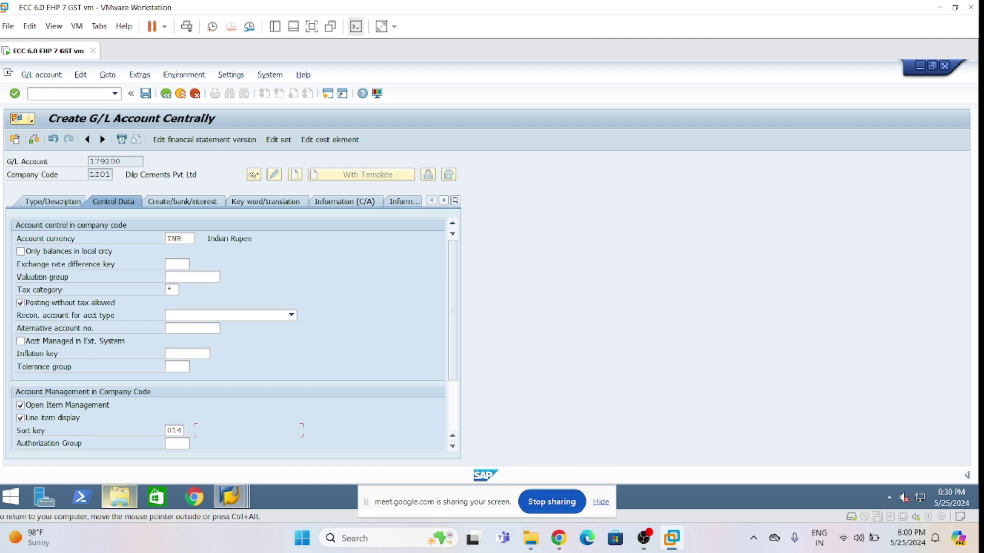
- Assign field status group G045 to account 179200, allow automatic postings only, and save the account
click(189, 204)
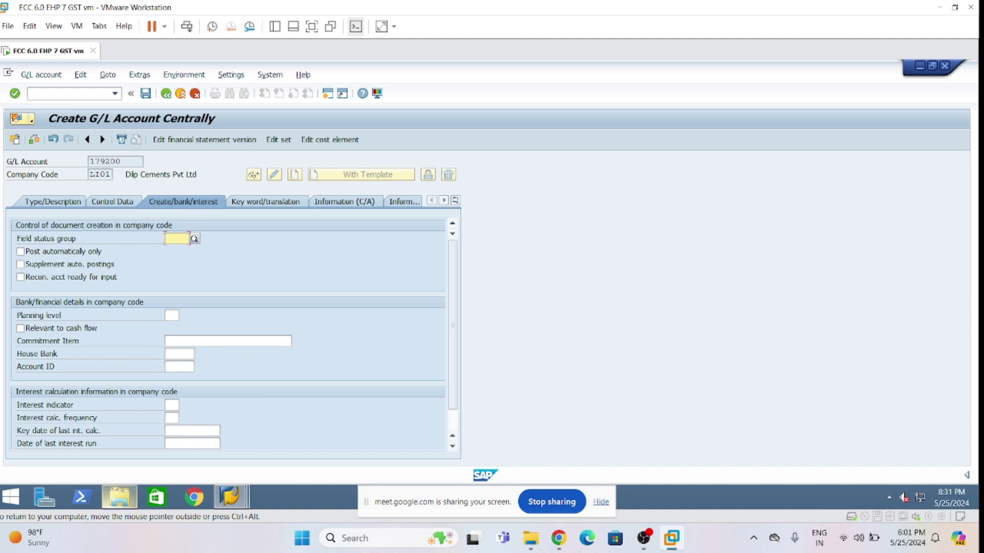
text(g045)
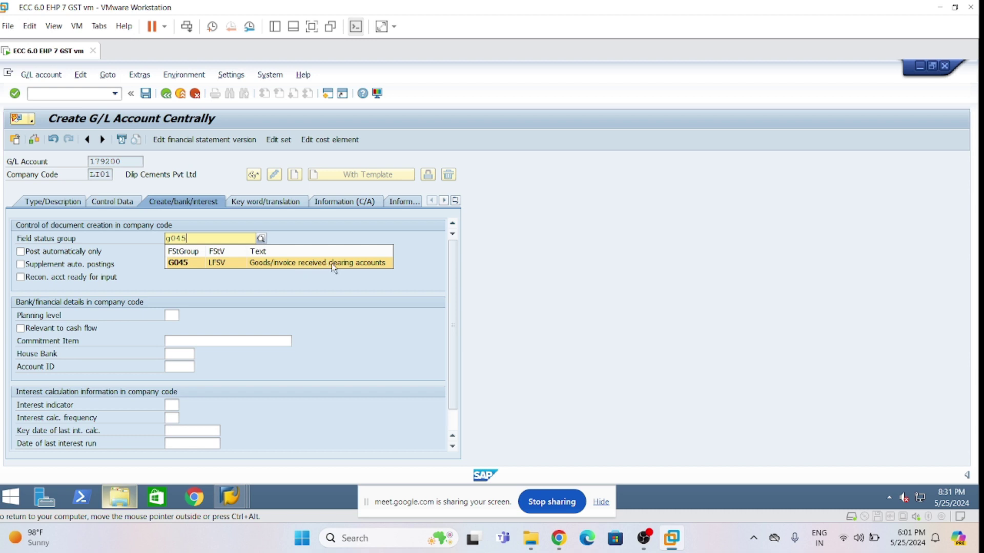
click(360, 267)
click(30, 253)
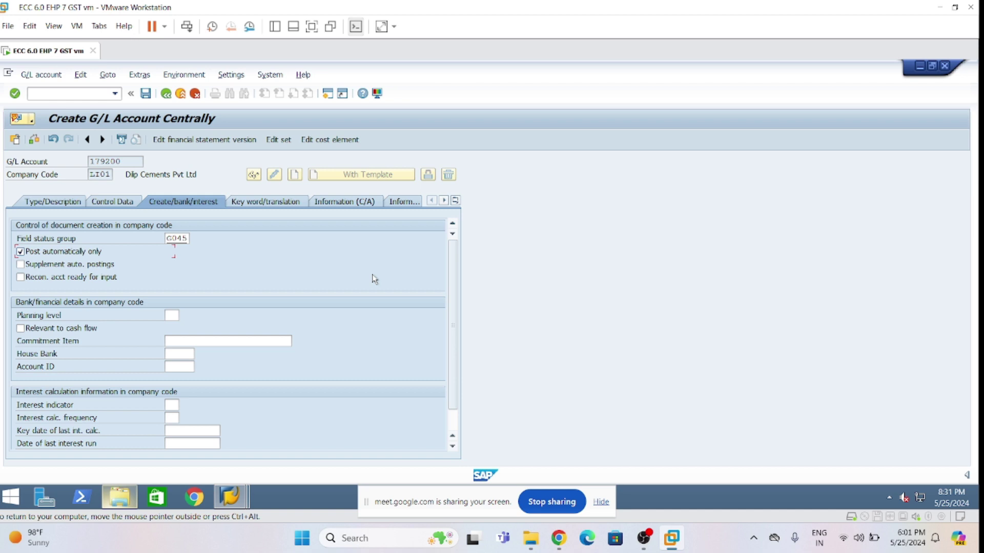
click(145, 98)
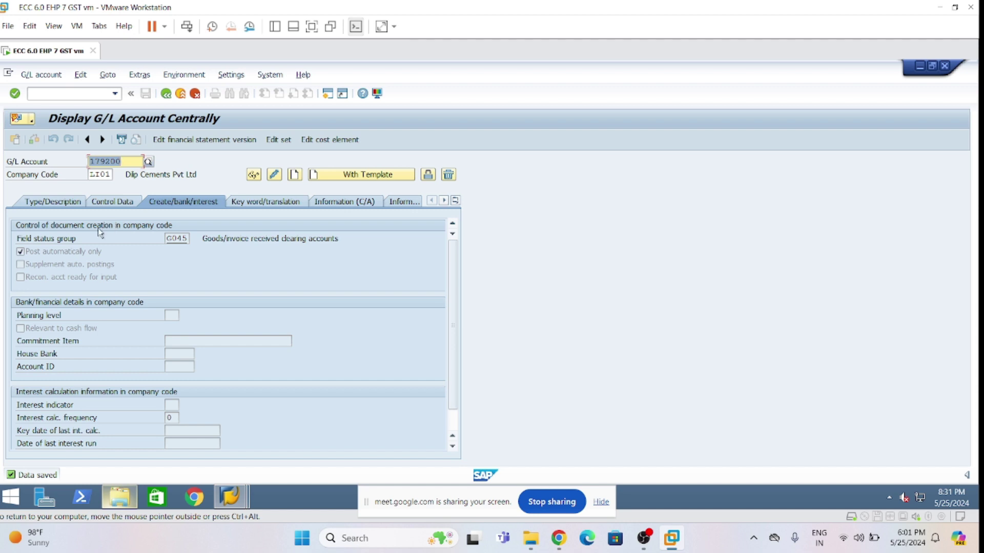
- Start creating G/L account 179300 using account 179200 of company code LI01 as the template
click(56, 202)
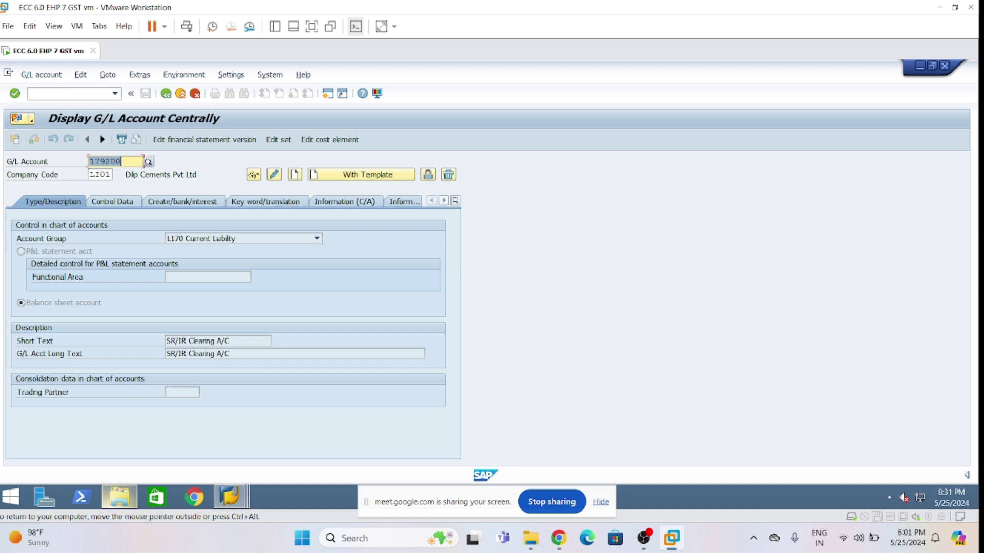
click(105, 161)
drag(106, 161, 127, 163)
text(300)
click(373, 174)
drag(223, 219, 568, 224)
click(538, 241)
key(BackSpace)
key(BackSpace)
key(BackSpace)
key(BackSpace)
key(BackSpace)
key(BackSpace)
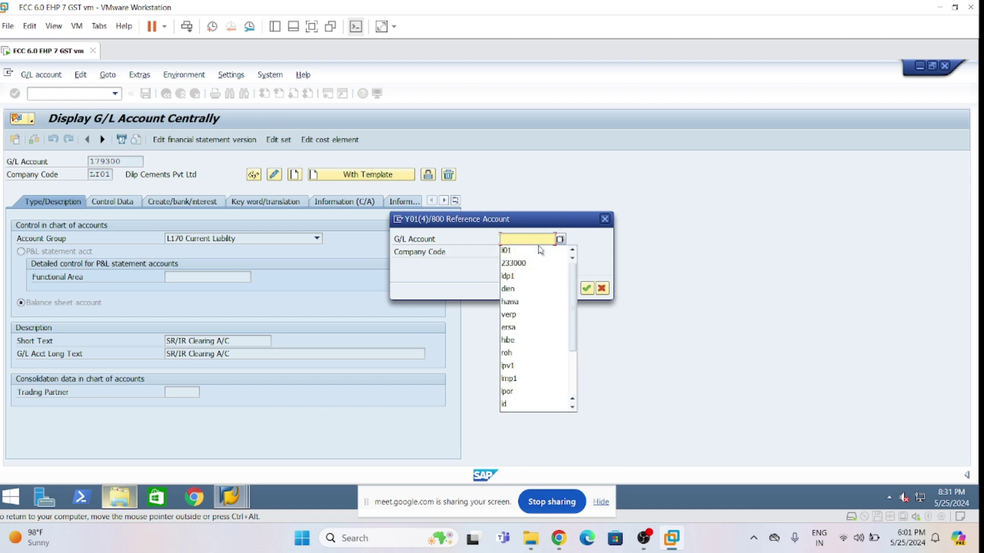
text(179200)
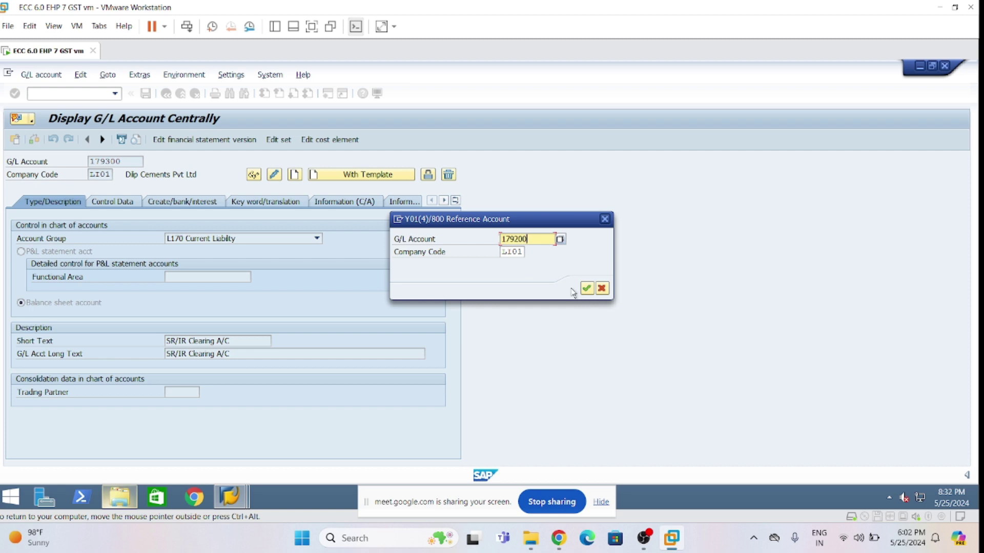
click(586, 288)
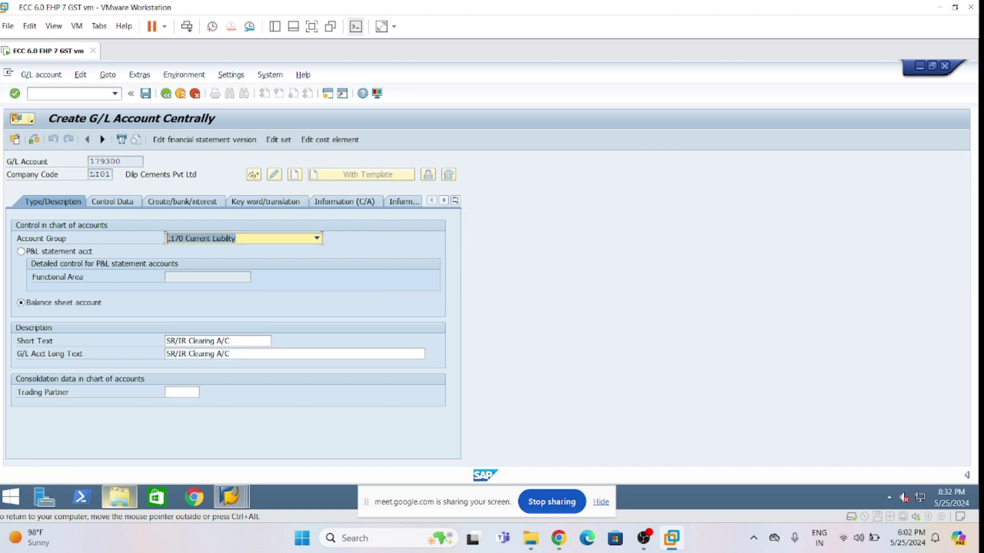
- Change the short and long texts of G/L account 179300 to "GR/IR Clearing A/C" and save the account
click(167, 341)
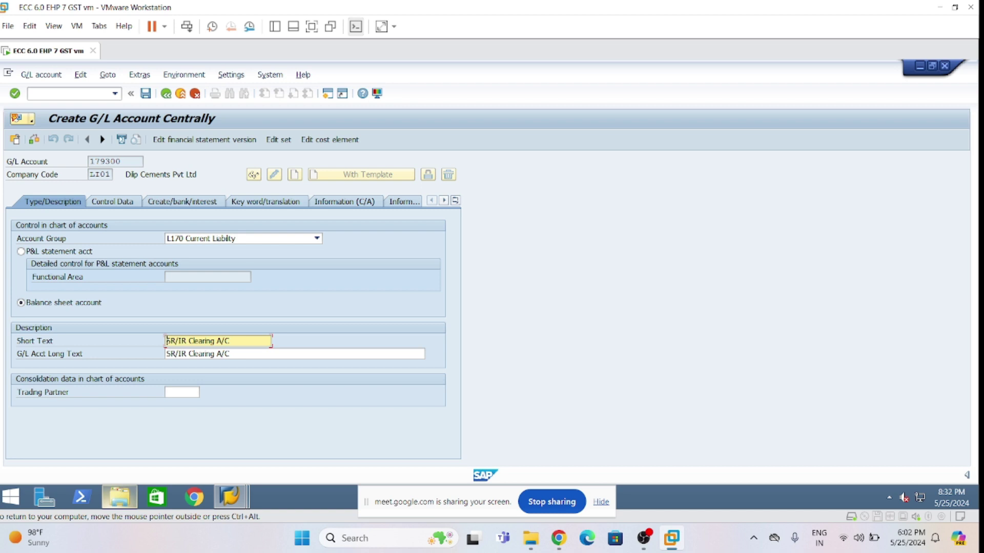
key(Delete)
text(G)
click(166, 354)
key(Delete)
text(G)
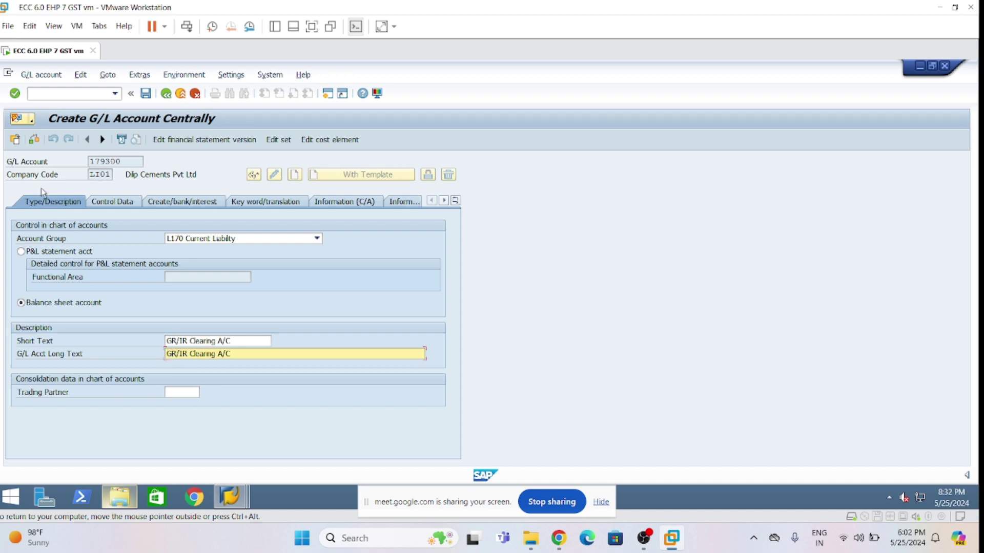
click(146, 93)
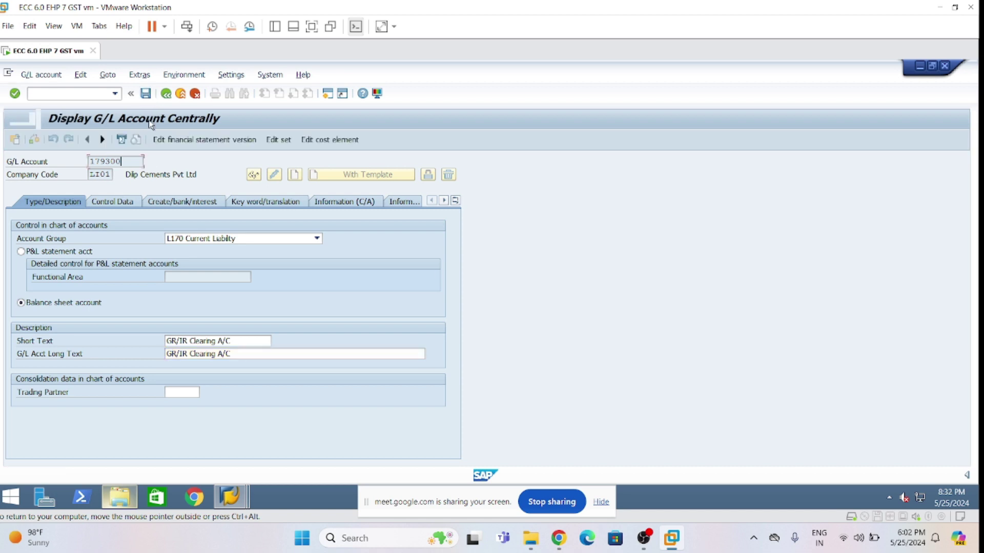
- Start creating G/L account 401000 in company code LI01 without a template
click(126, 161)
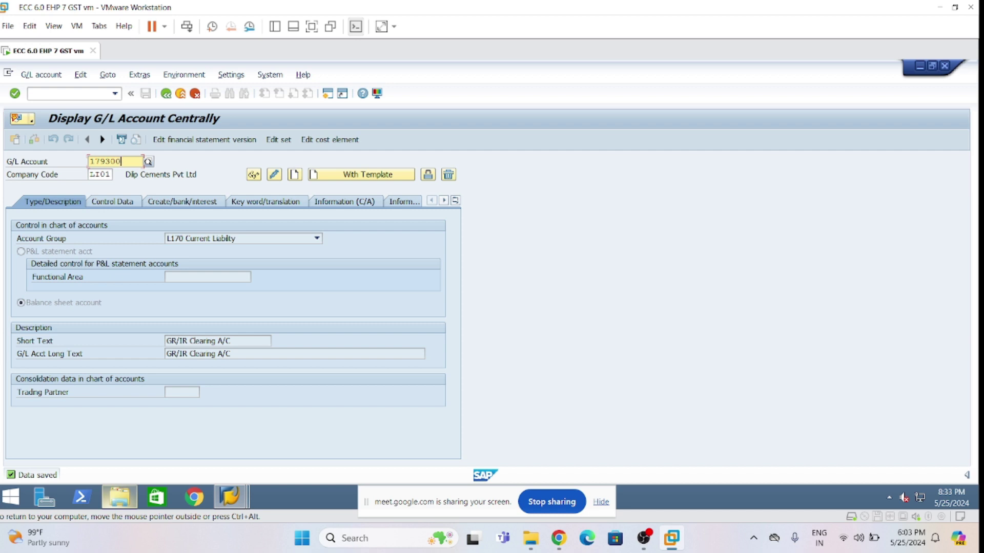
text(401)
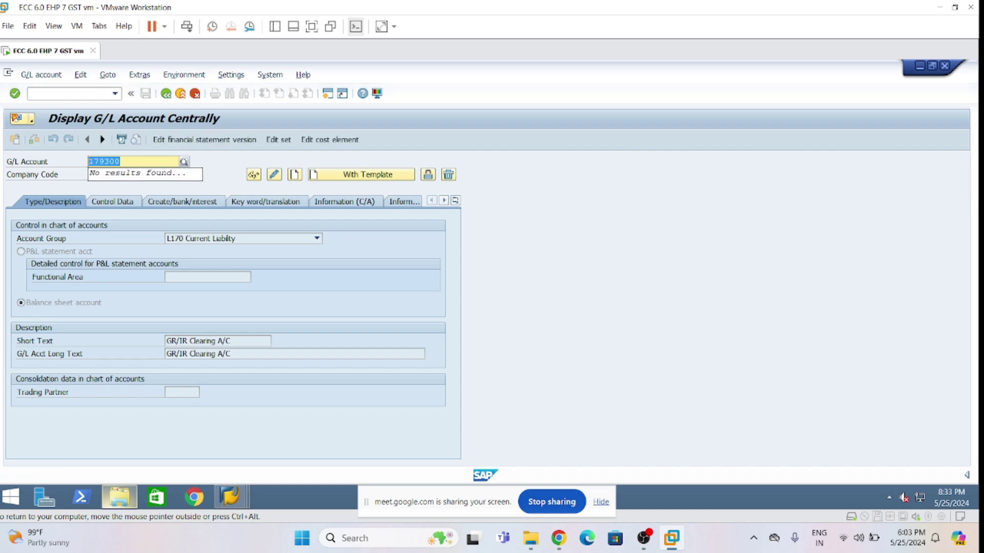
text(000)
key(Return)
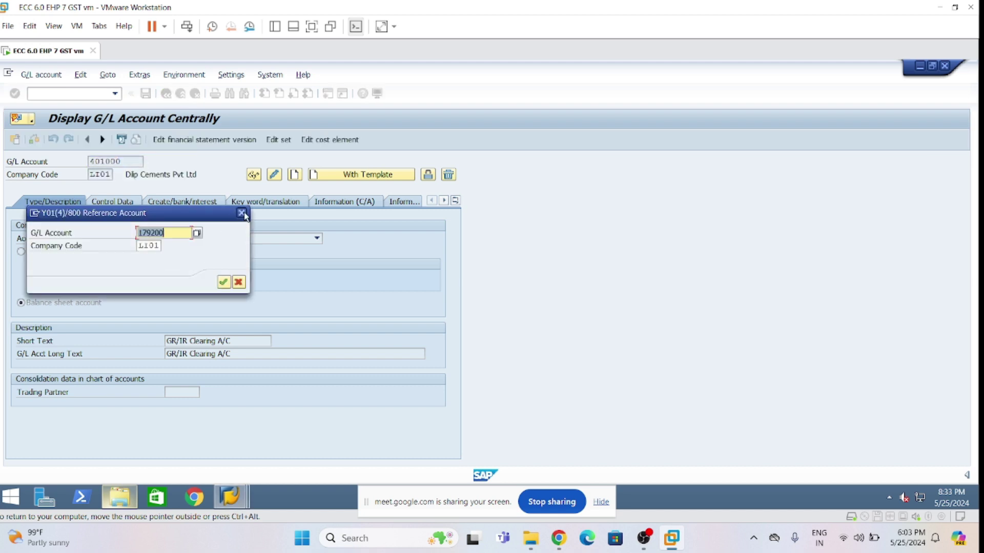
click(241, 213)
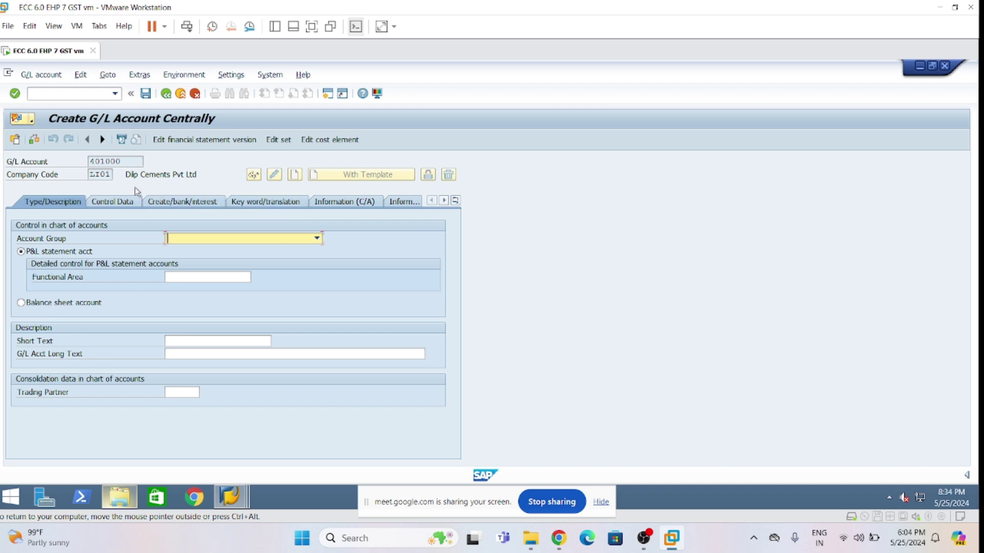
- Assign P&L account 401000 to account group E400 Raw Materials Consumed and functional area LPUR
click(317, 238)
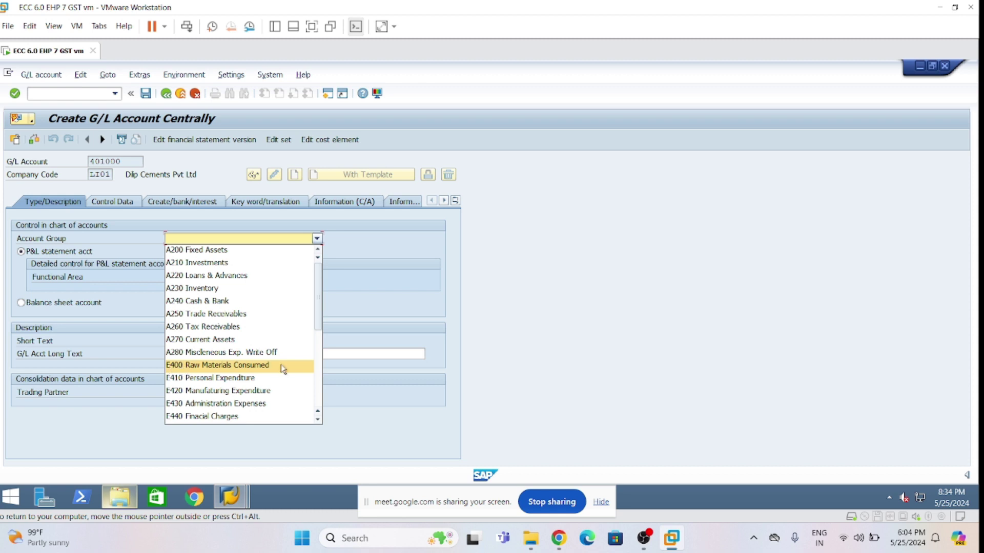
click(264, 365)
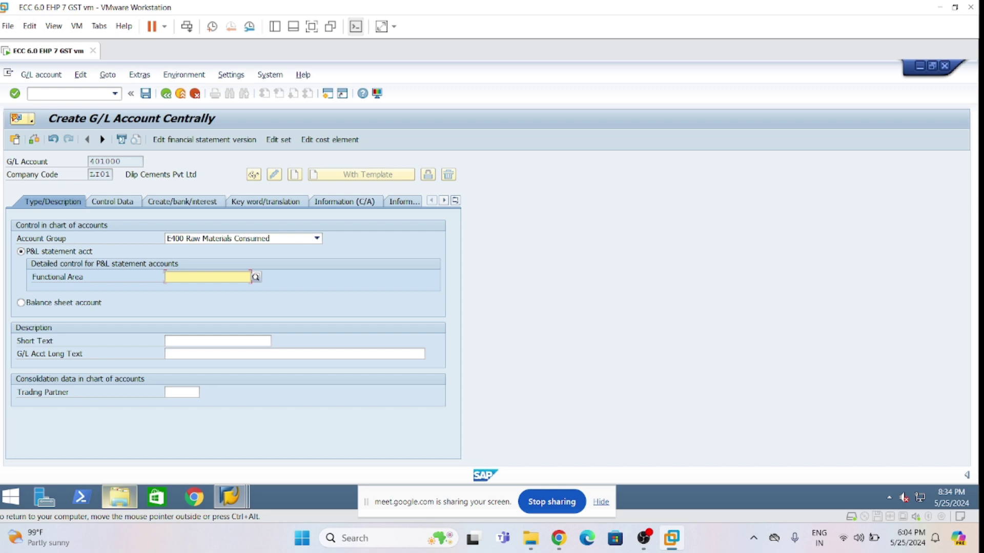
text(Lpur)
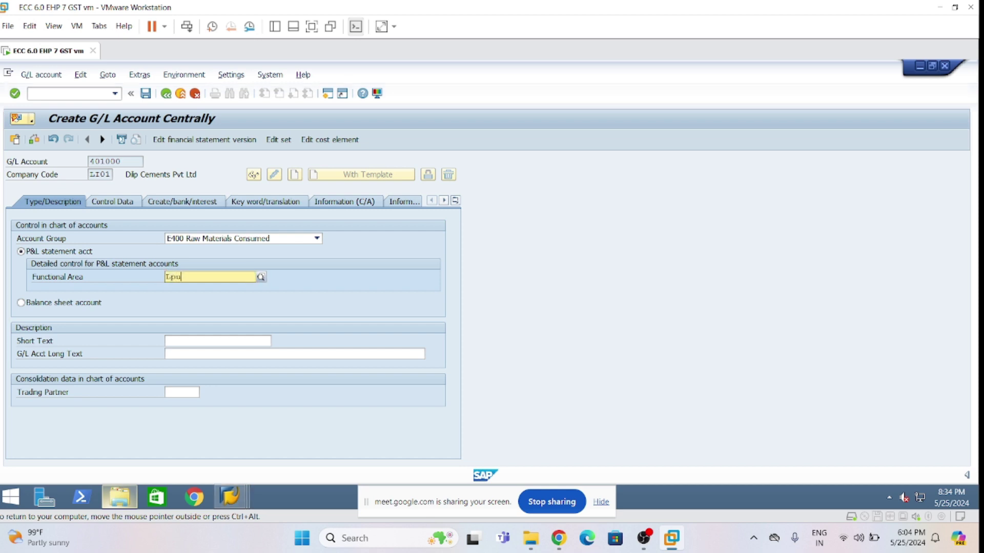
click(247, 303)
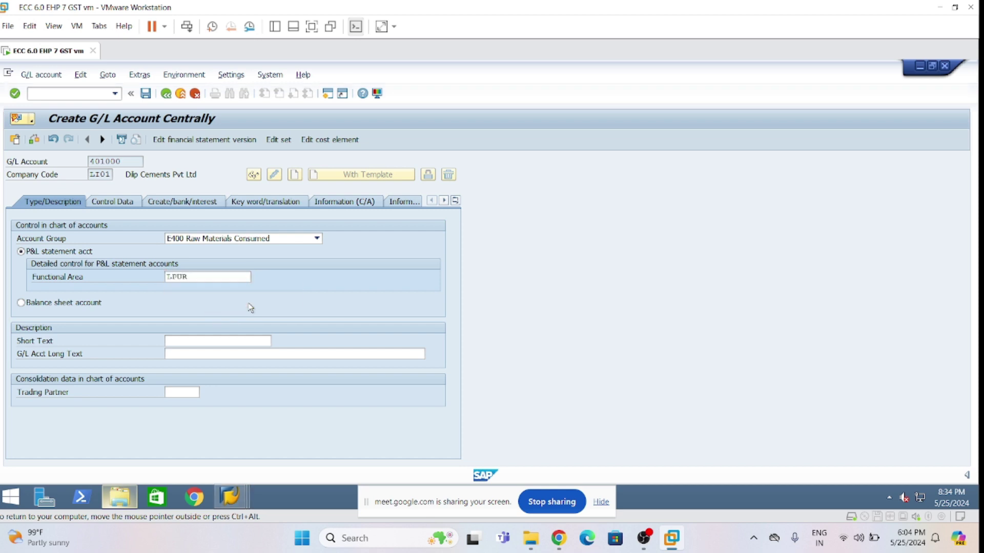
- Set both the short text and the long text of G/L account 401000 to "Price Difference A/C"
click(217, 341)
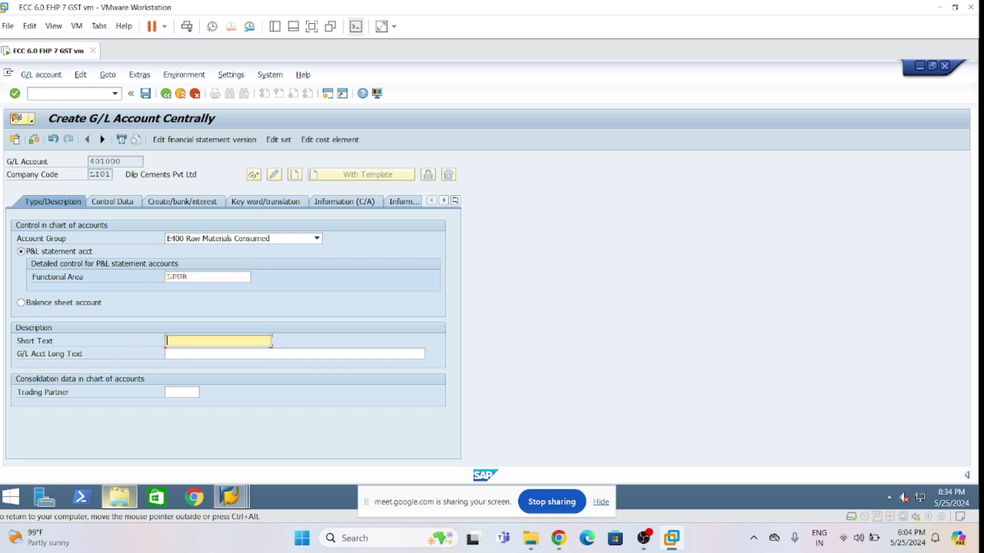
text(Price Difference A/C)
key(Tab)
text(Price Difference A/C)
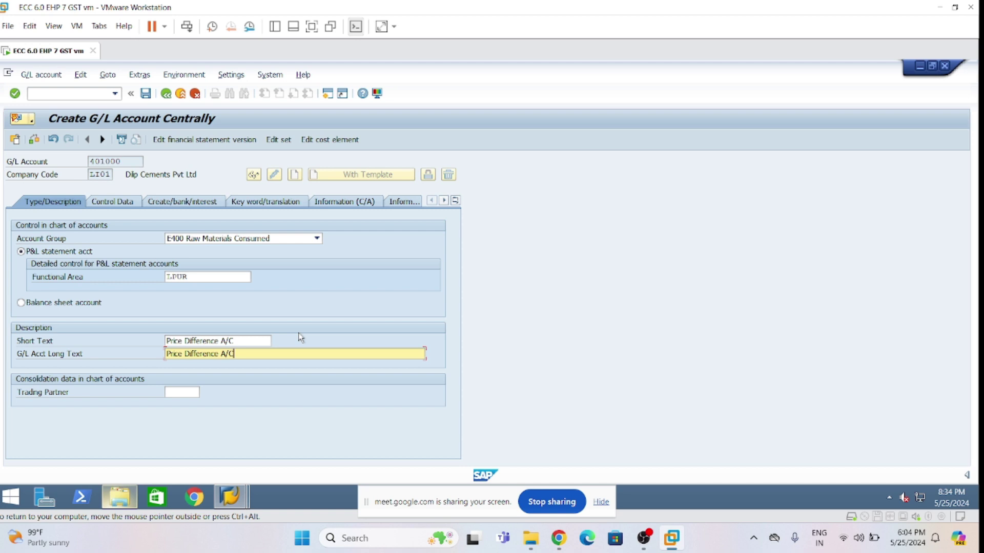
- Set account 401000's control data: tax category *, posting without tax allowed, line item display and sort key 001
click(112, 204)
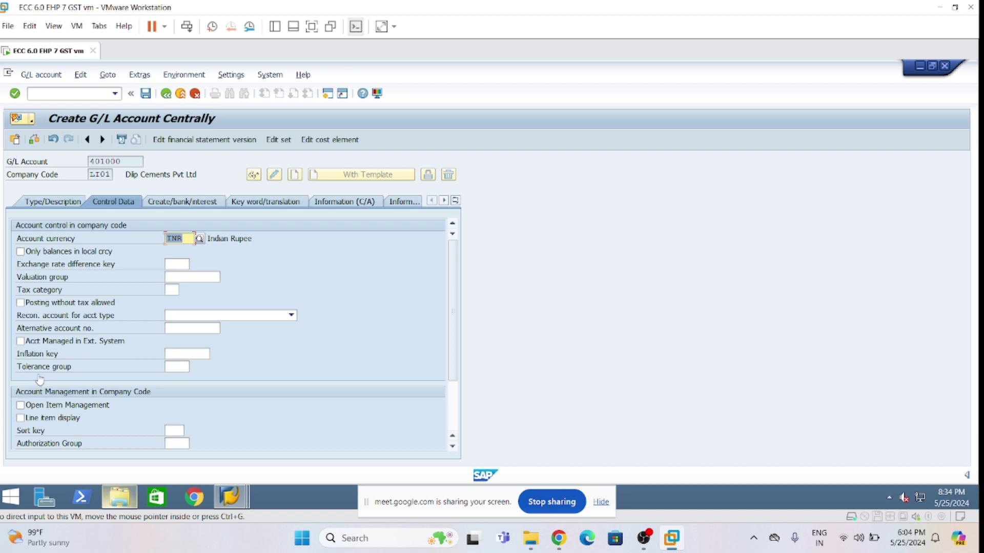
click(173, 289)
text(*)
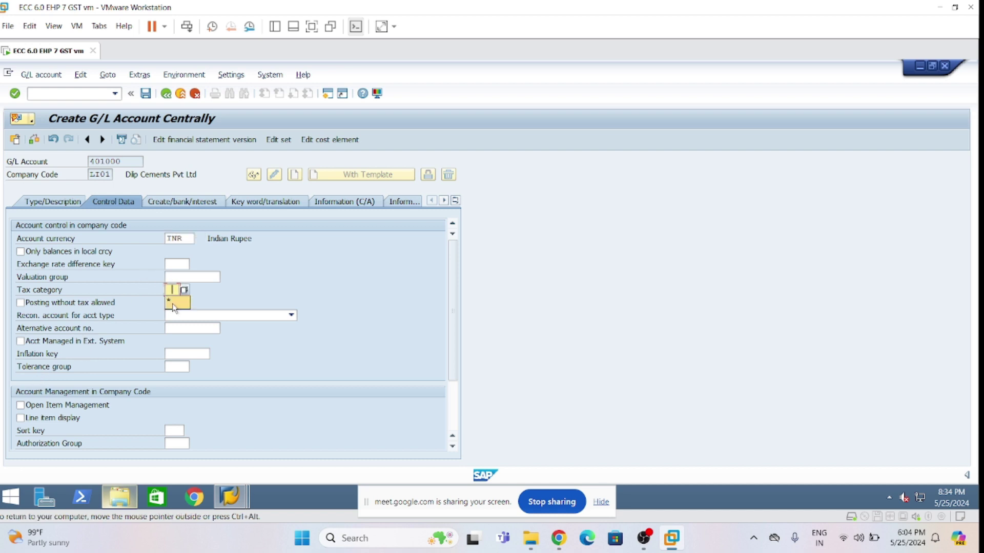
click(21, 303)
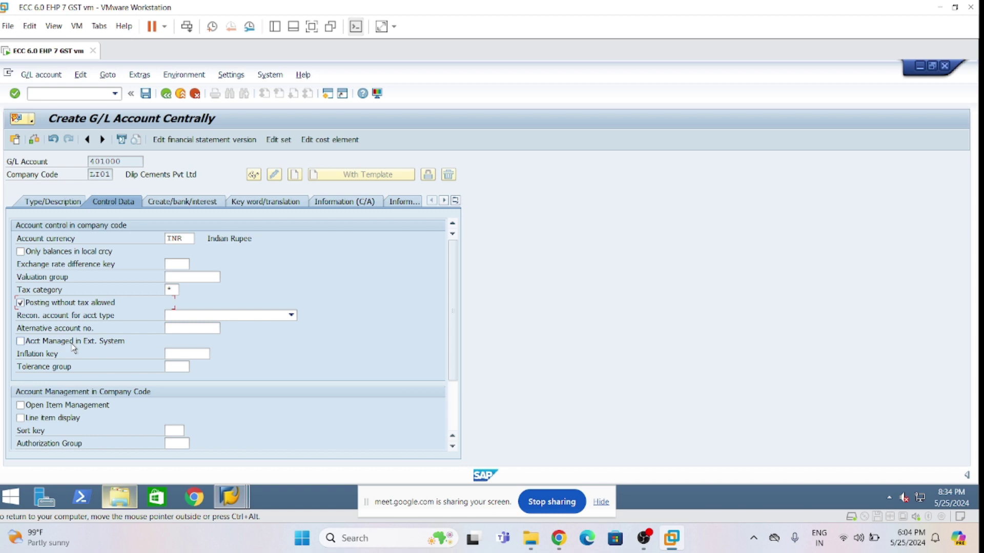
click(20, 418)
click(174, 430)
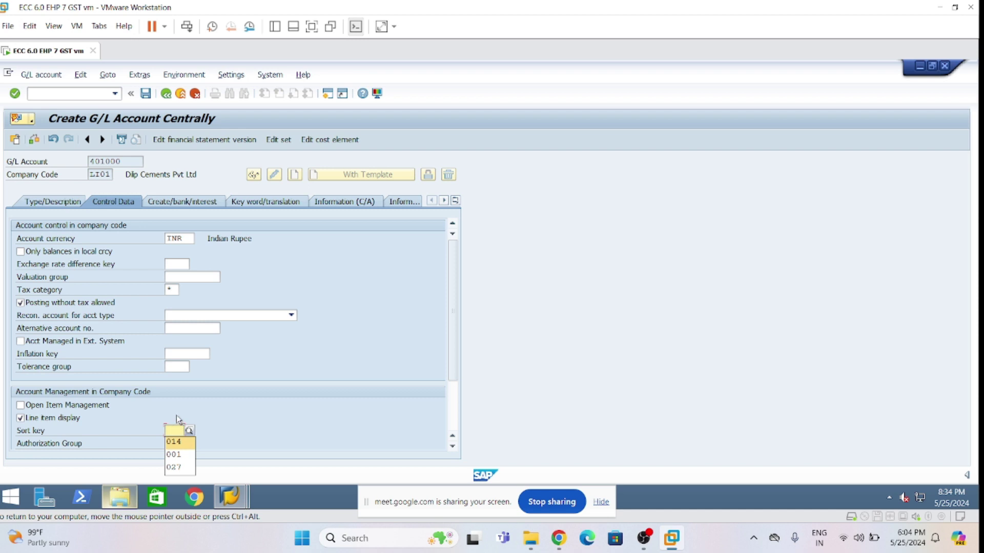
click(174, 455)
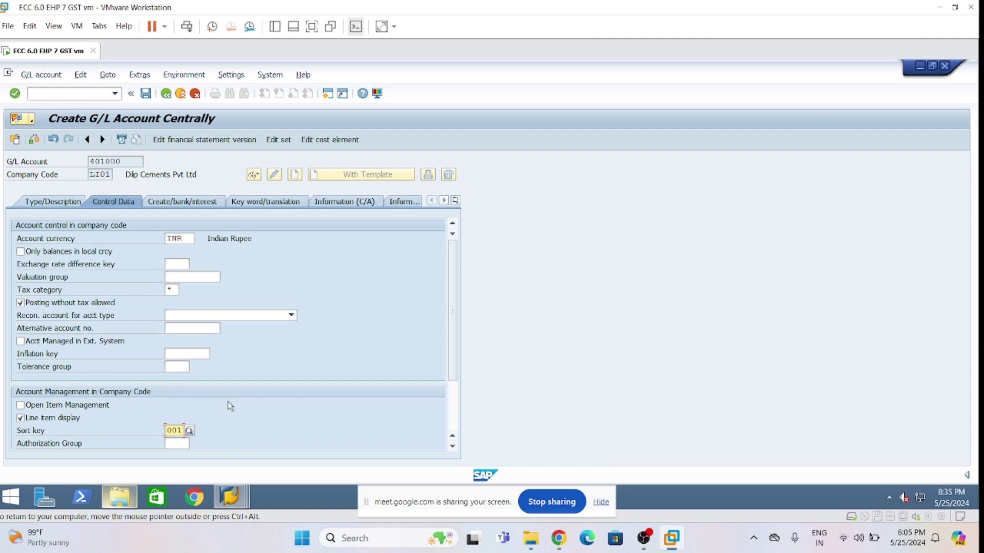
- Assign field status group G003 to G/L account 401000, restrict it to automatic postings only, and save the account
click(210, 204)
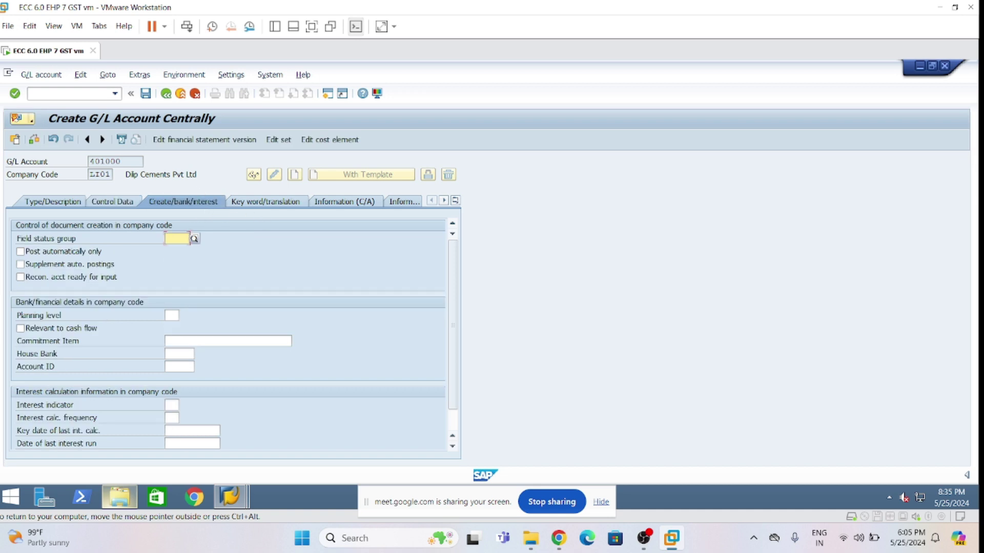
text(g003)
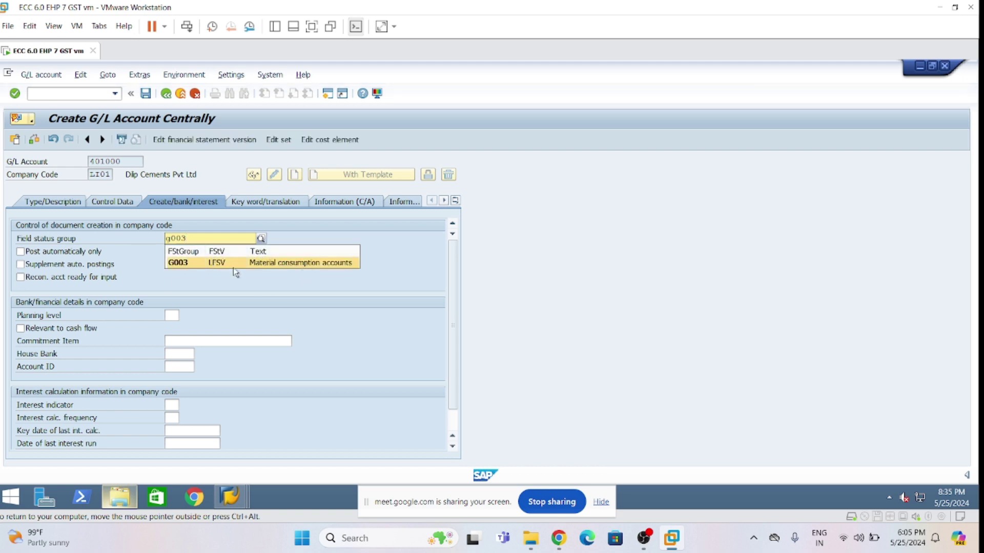
click(262, 266)
click(20, 252)
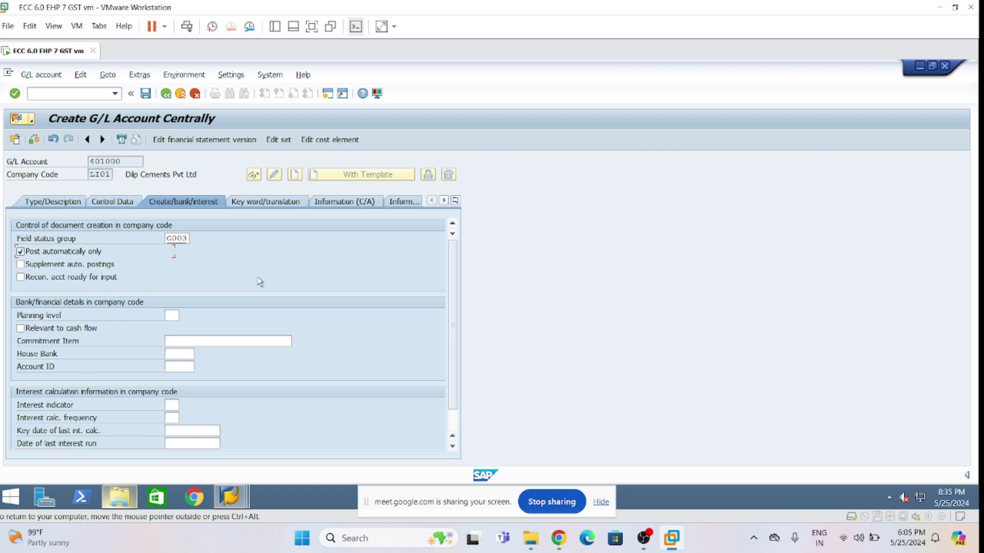
click(145, 94)
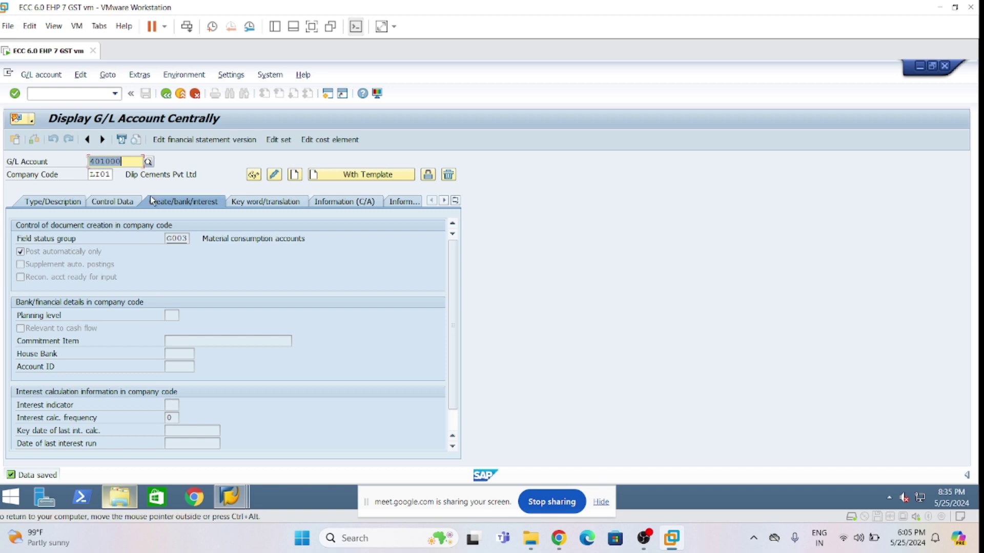
- Switch to the session with the tolerance limits and return from it to the IMG structure
mouse_move(238, 506)
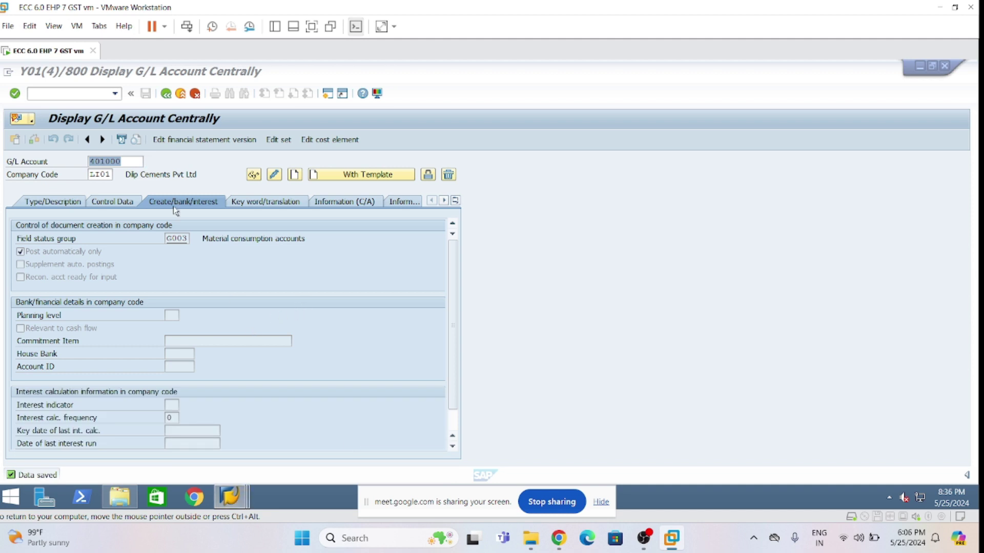
click(233, 495)
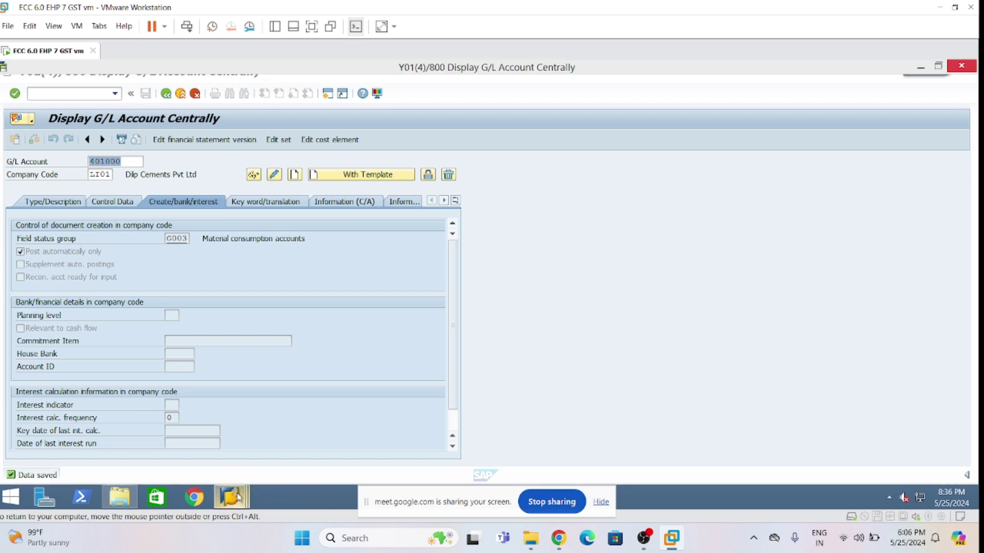
mouse_move(235, 492)
click(352, 418)
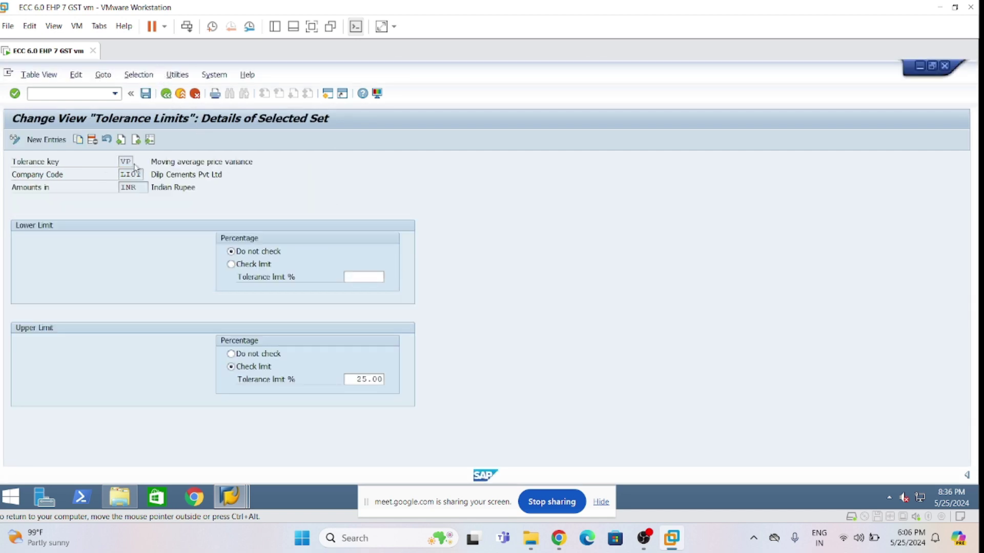
click(165, 94)
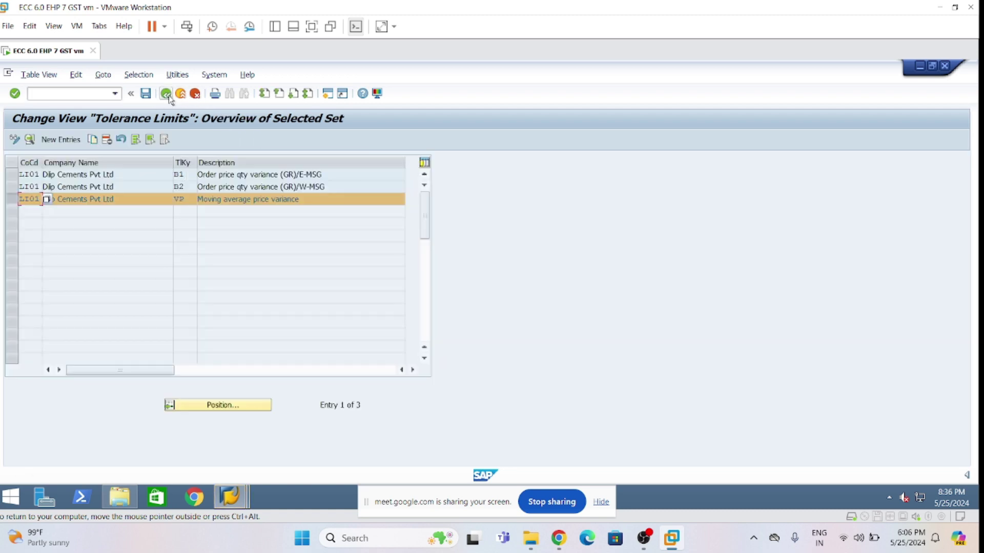
click(169, 97)
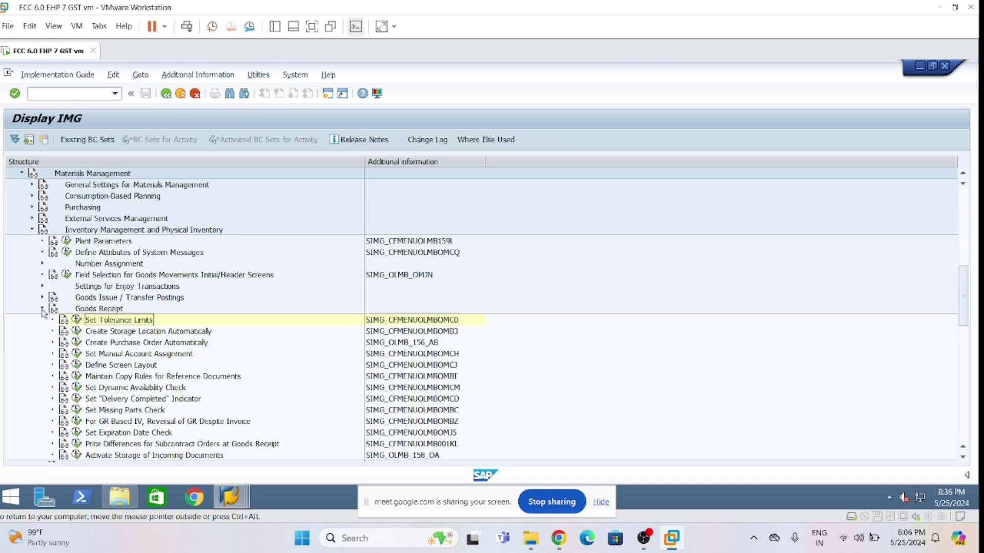
- Collapse the Goods Receipt node and its parent Inventory Management and Physical Inventory in the IMG structure
click(42, 309)
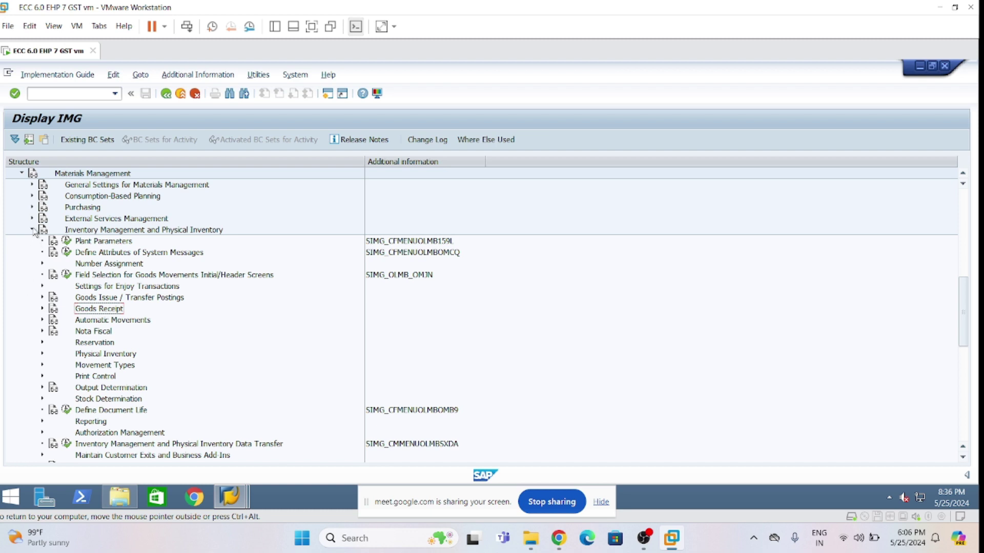
scroll(62, 276, up, 5)
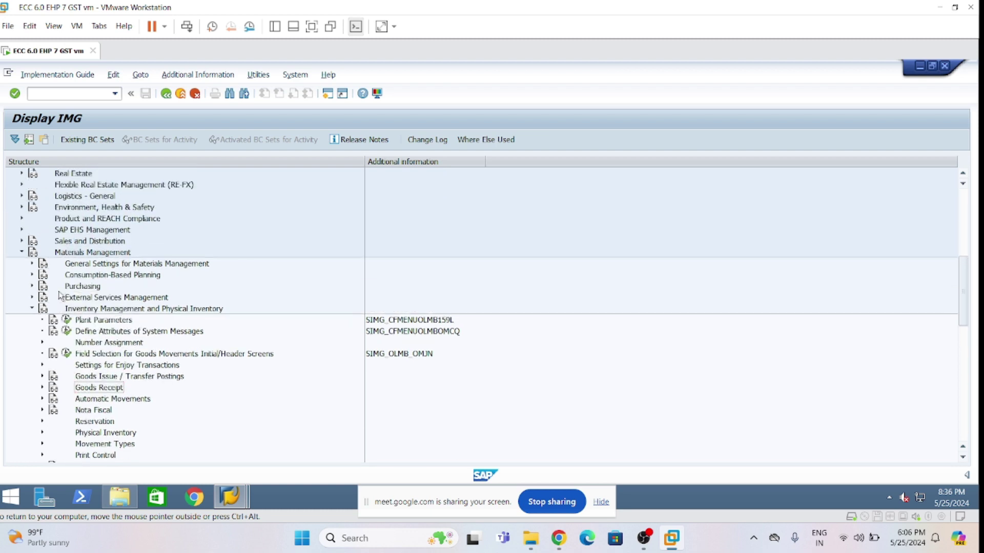
click(31, 309)
scroll(64, 380, up, 5)
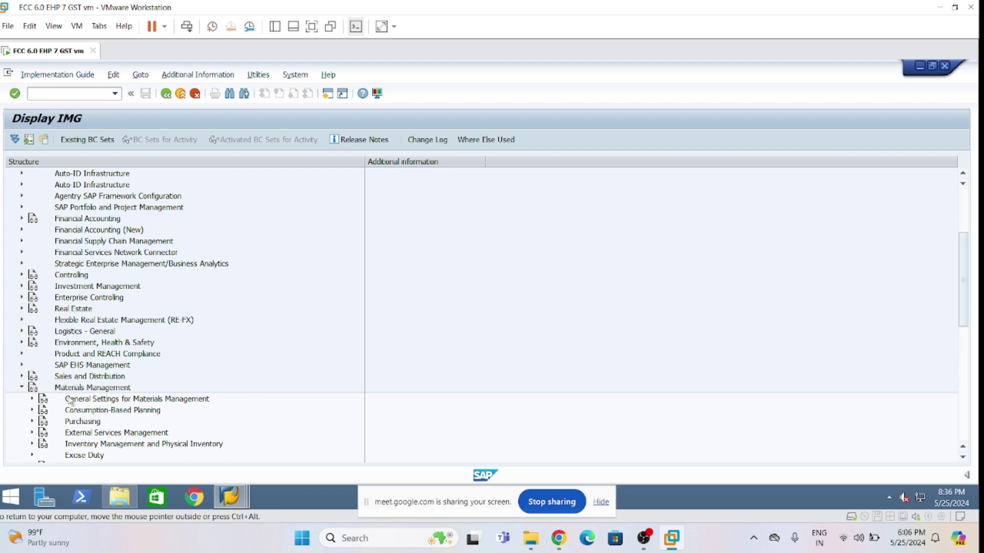
- Expand Valuation and Account Assignment under Materials Management down to Account Determination Without Wizard
scroll(112, 372, down, 1)
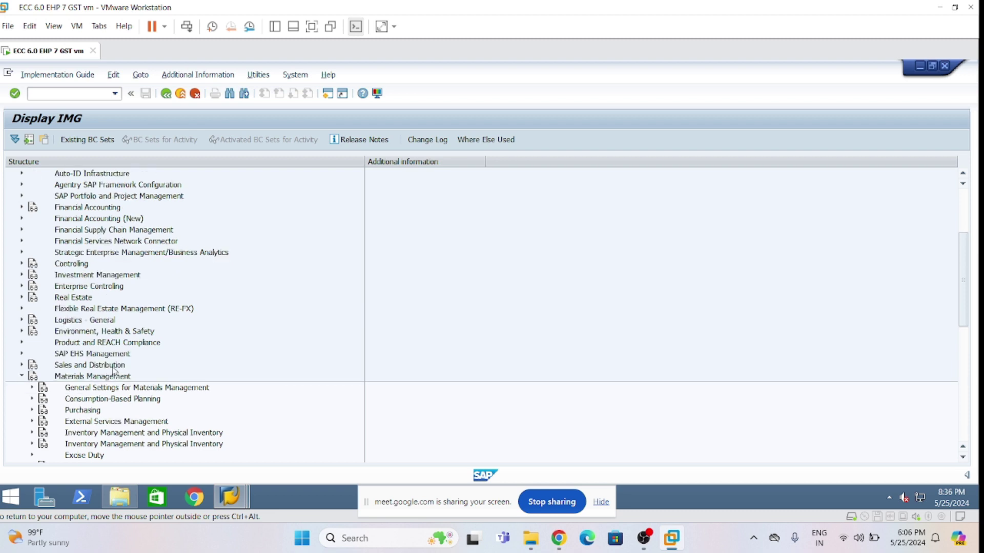
scroll(416, 426, down, 2)
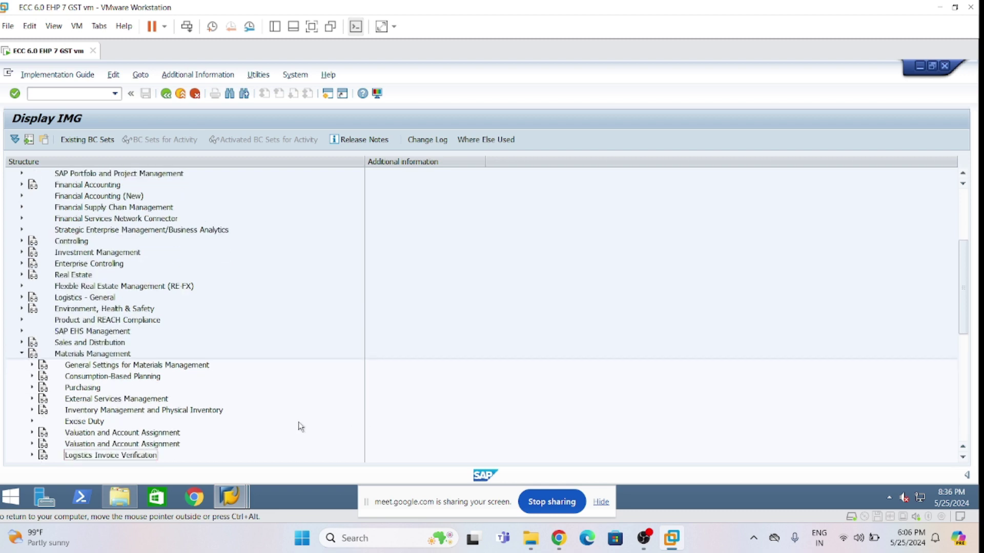
scroll(206, 417, down, 3)
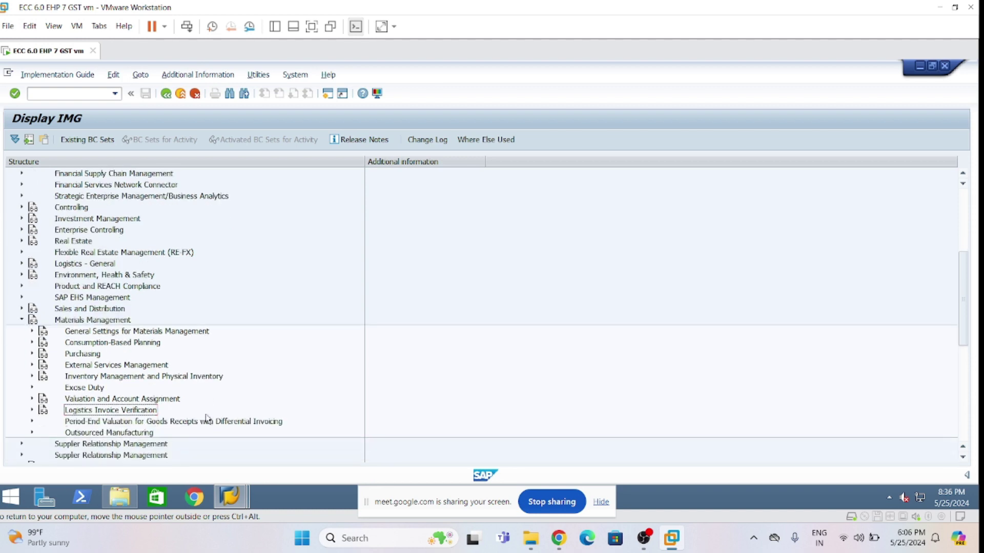
scroll(208, 419, down, 1)
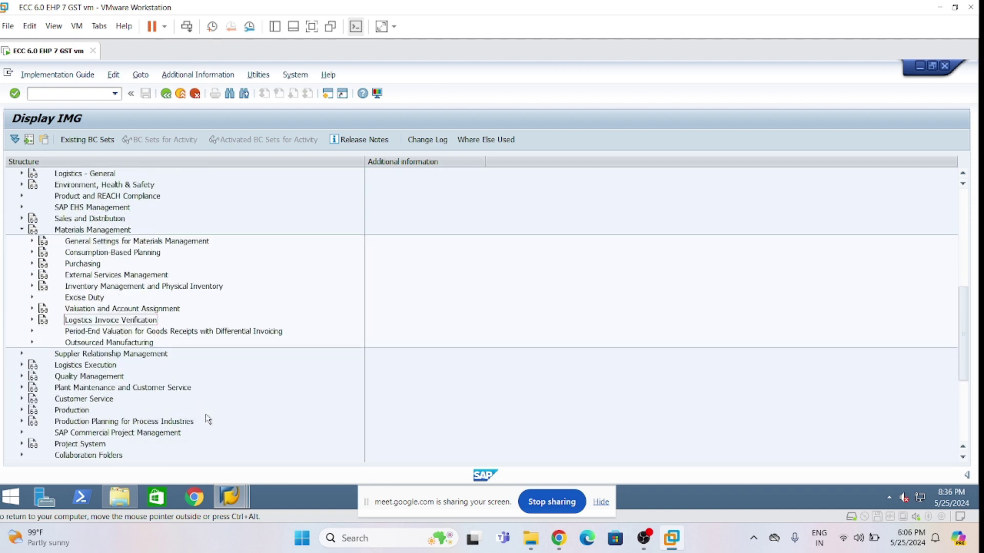
scroll(179, 420, down, 1)
scroll(181, 423, down, 1)
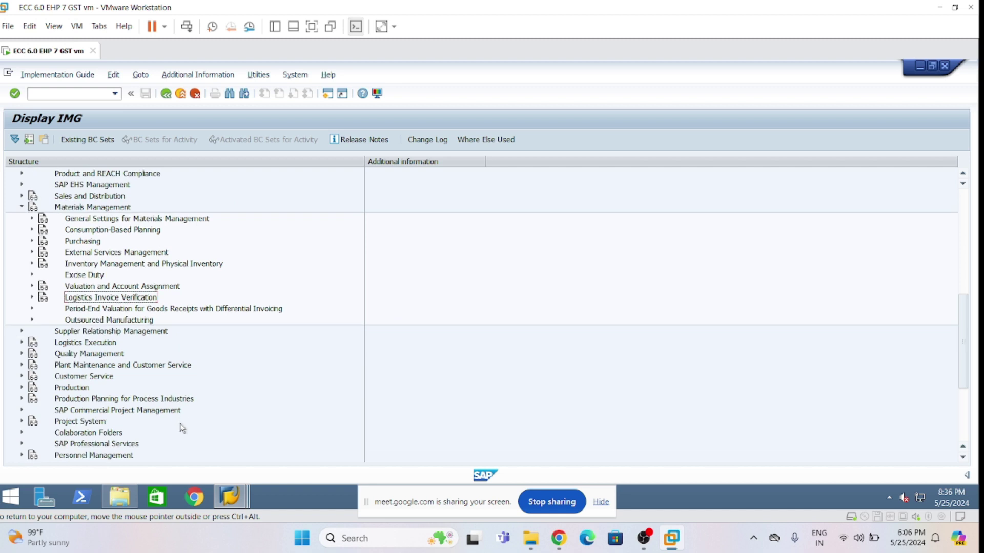
scroll(177, 416, down, 2)
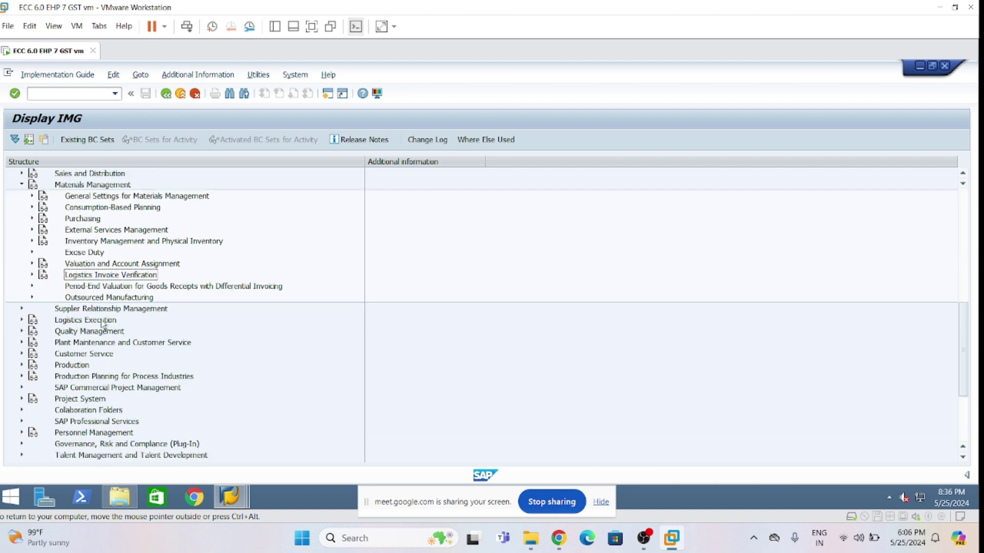
click(32, 264)
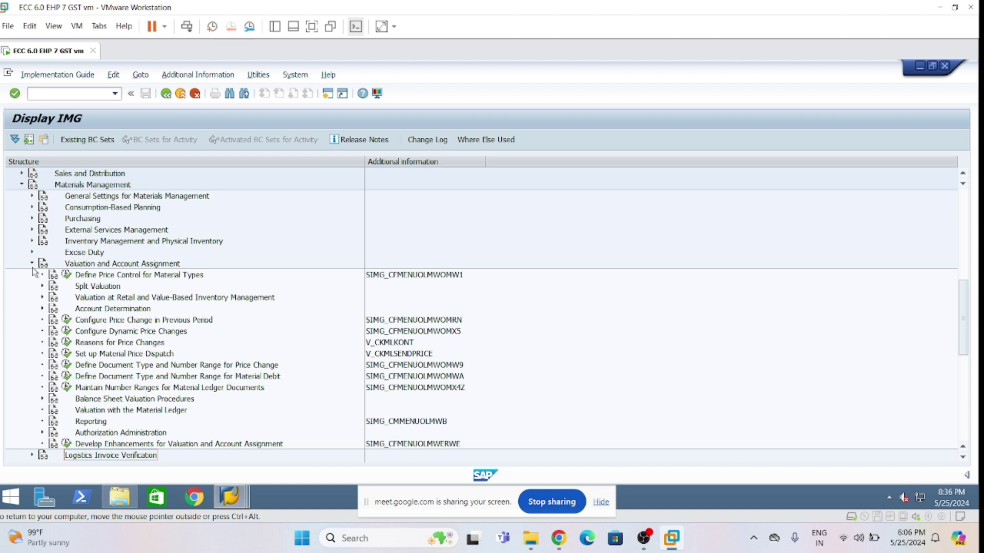
click(43, 309)
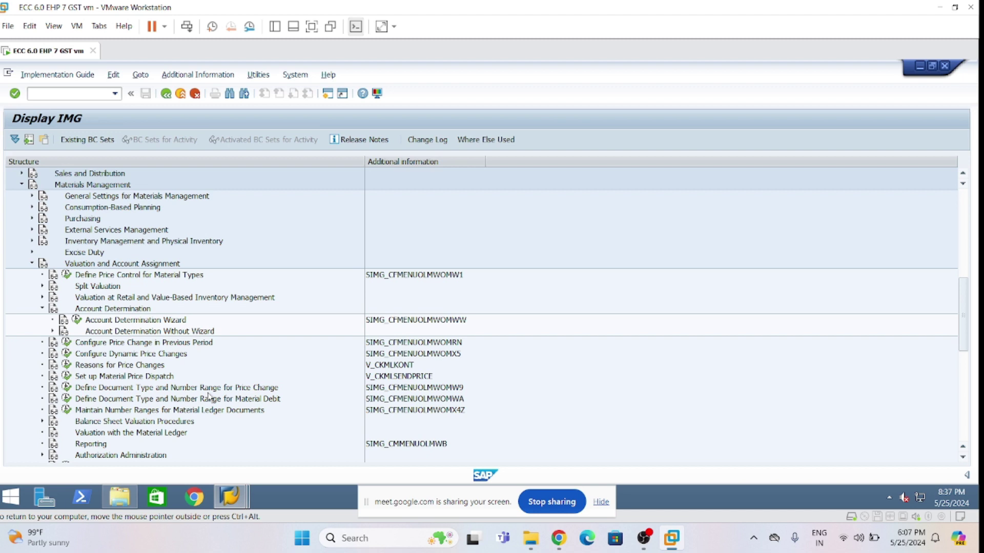
click(60, 332)
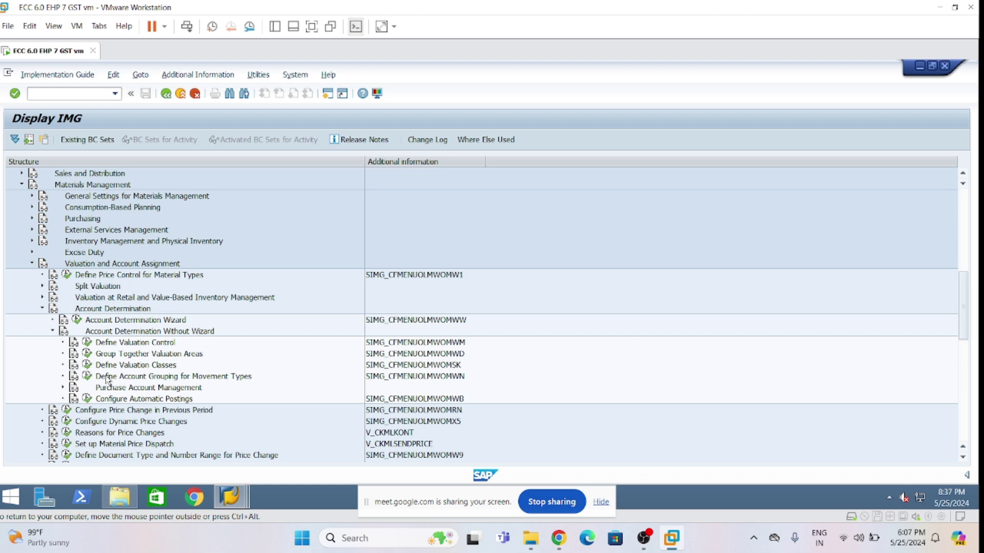
- Check in Define Valuation Control whether the valuation grouping code is active, then return to the IMG
click(444, 341)
click(156, 346)
click(448, 345)
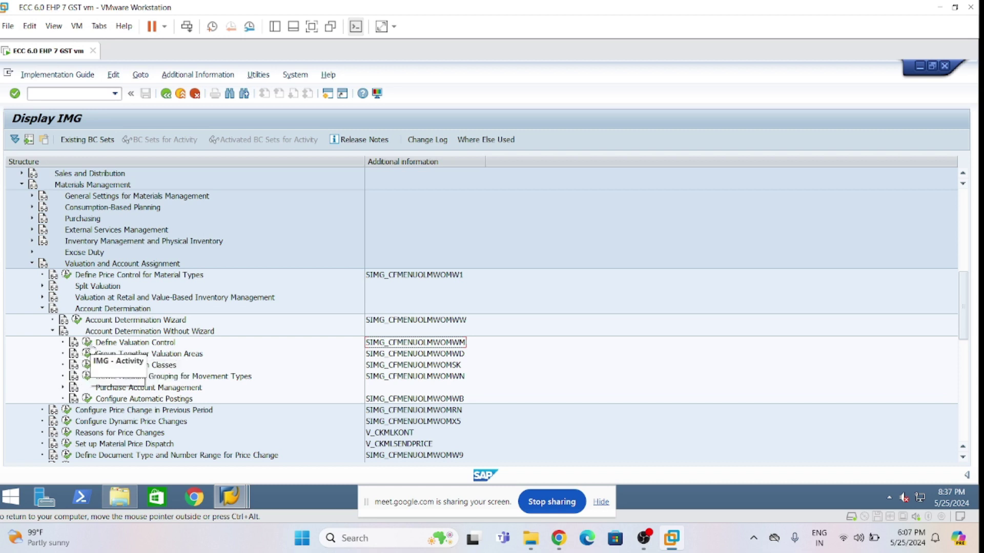
click(89, 343)
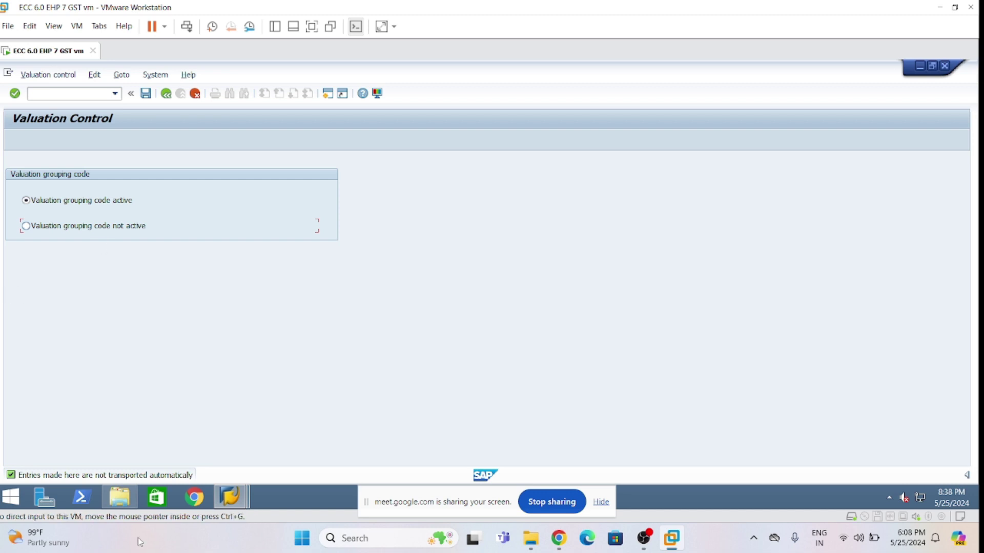
click(165, 94)
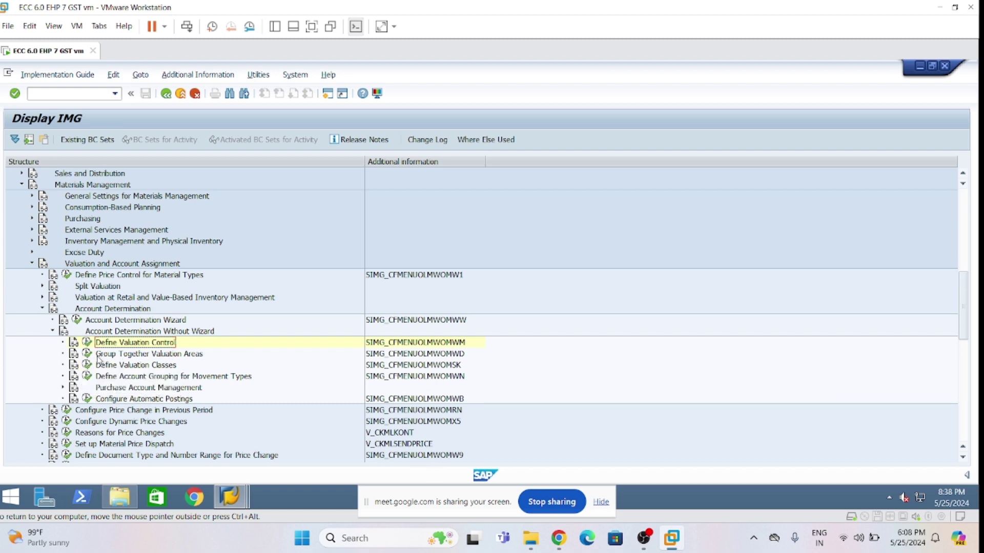
- Open Group Together Valuation Areas and position the list at valuation area LMP1
click(123, 354)
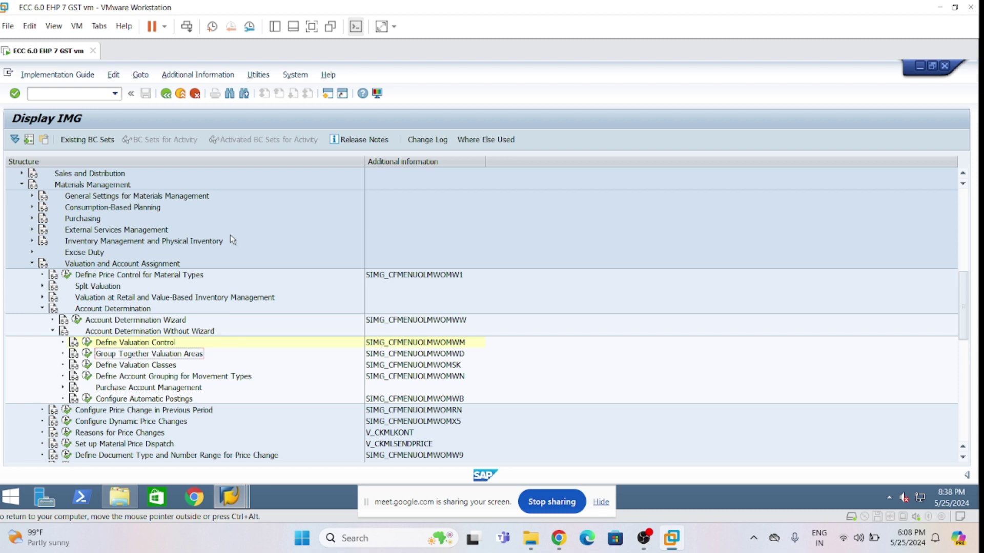
click(87, 354)
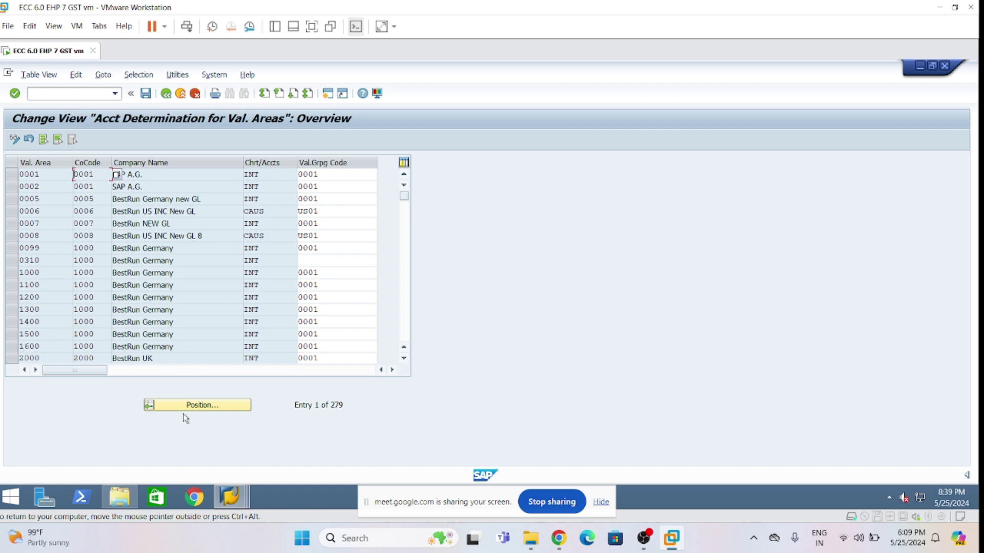
click(202, 406)
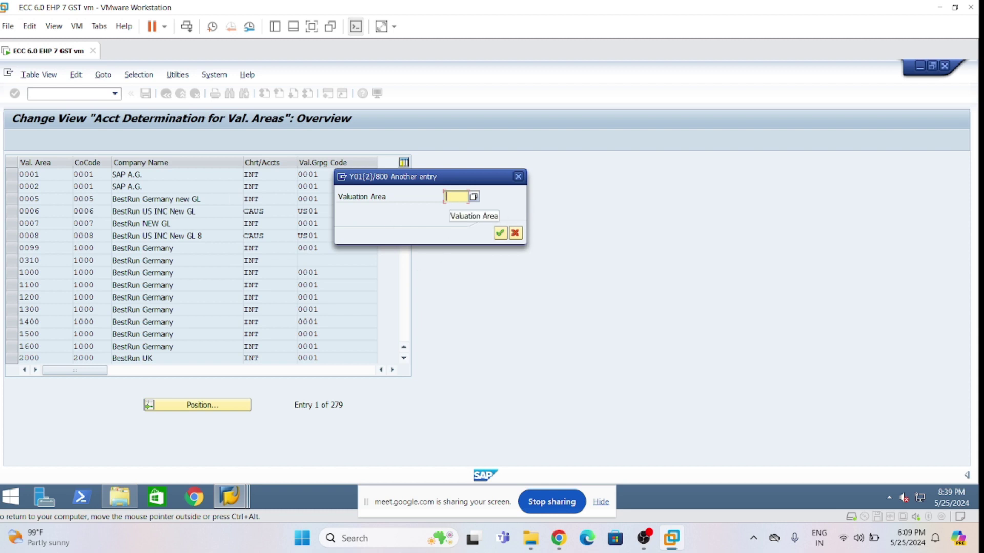
text(1mp1)
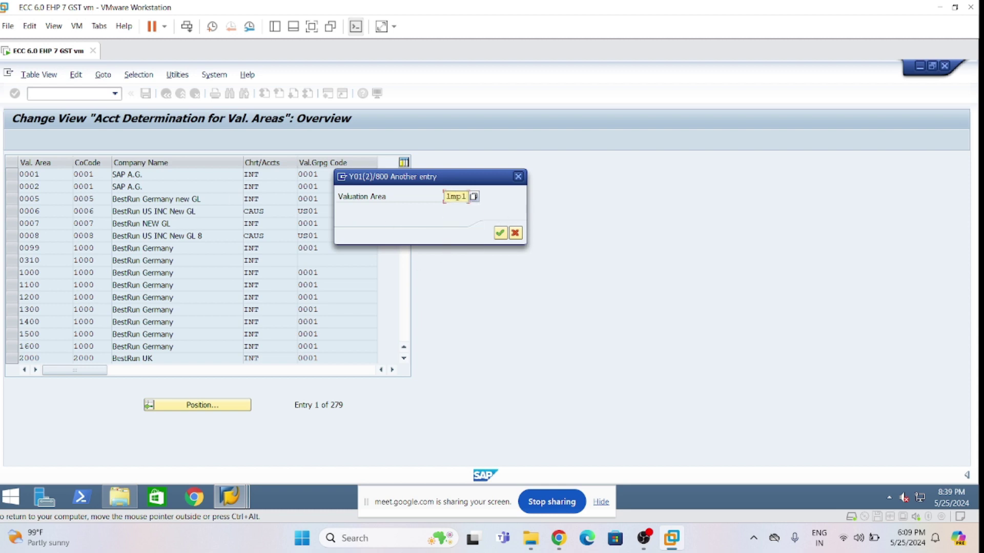
key(Return)
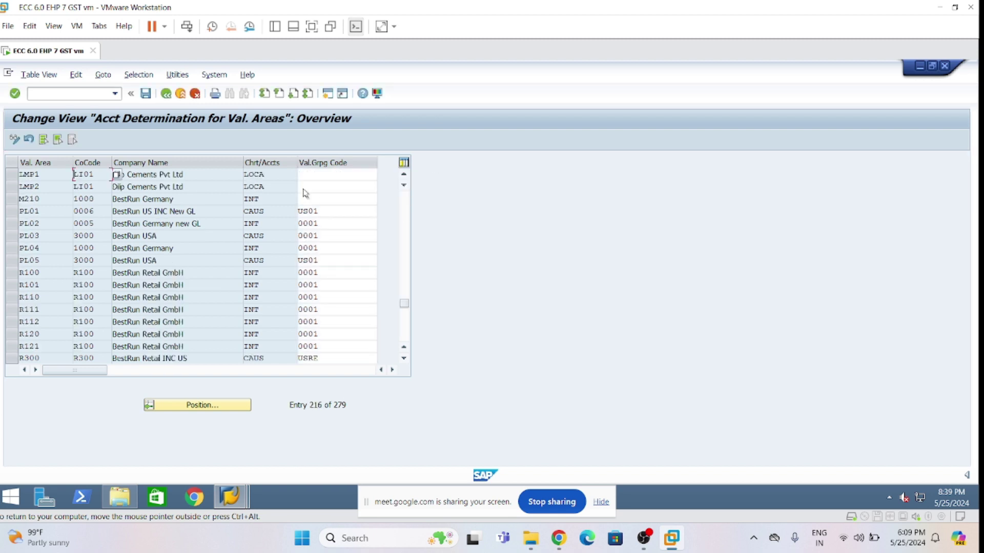
- Assign valuation grouping code L001 to valuation areas LMP1 and LMP2
click(303, 174)
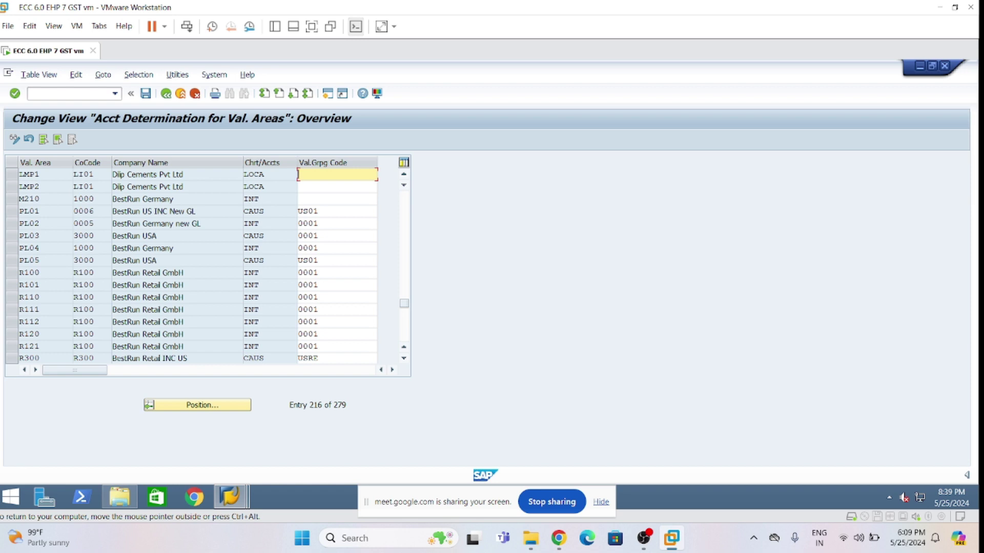
text(L001)
key(Down)
text(L001)
key(Return)
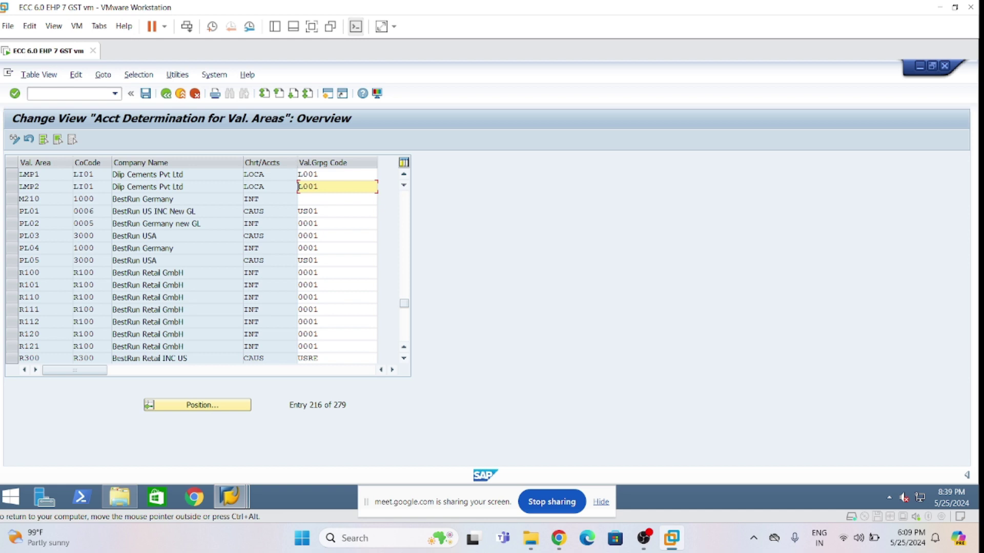
key(Down)
text(L001)
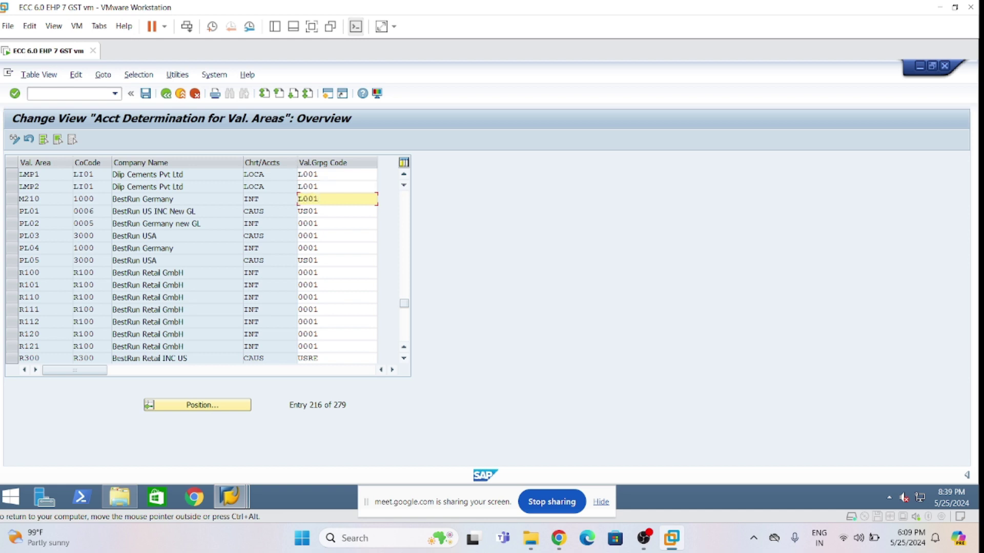
key(ctrl+a)
key(BackSpace)
- Copy valuation grouping code L001 from LMP1 to valuation area LDP1
click(404, 176)
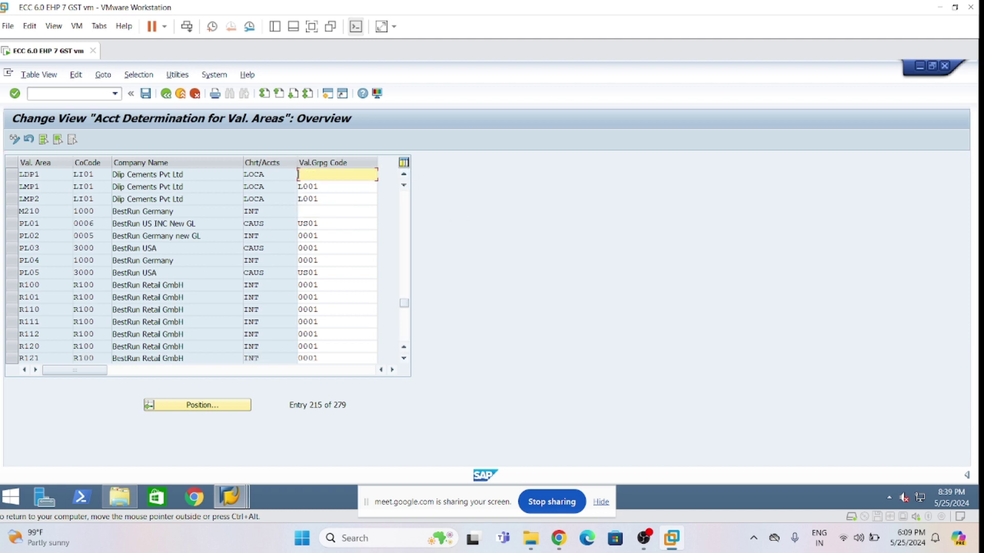
drag(325, 187, 243, 182)
key(ctrl+c)
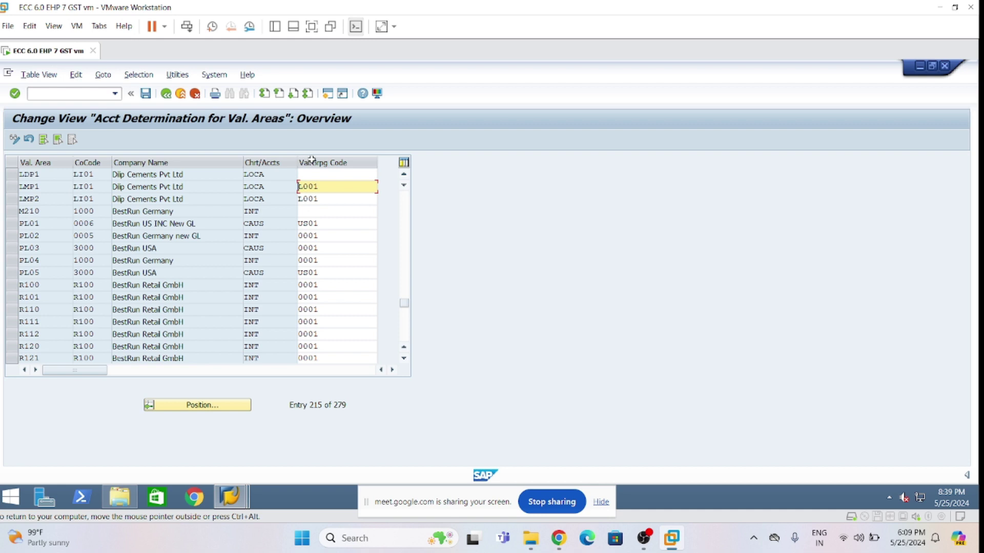
click(312, 175)
key(ctrl+v)
click(328, 187)
key(Up)
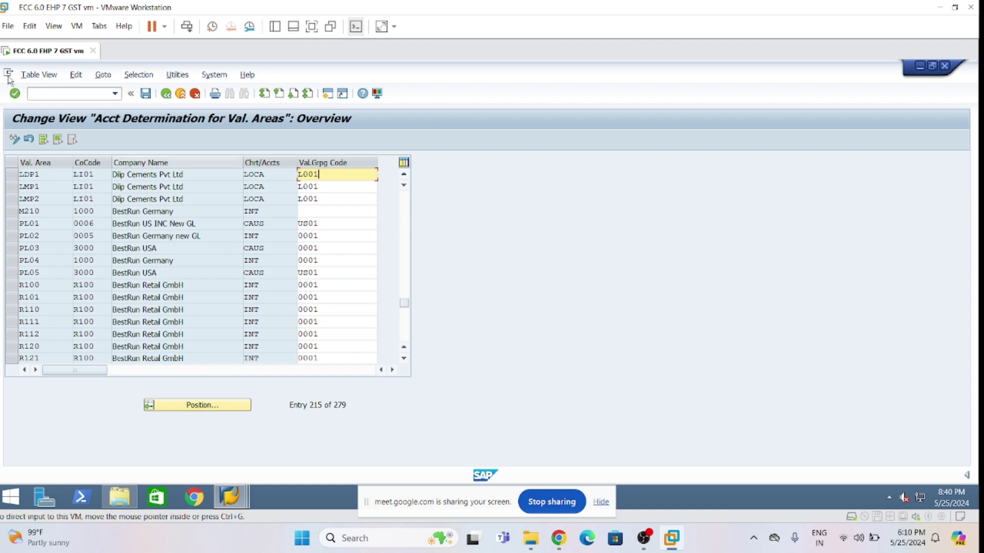
- Save the valuation grouping code assignments for the valuation areas
click(146, 100)
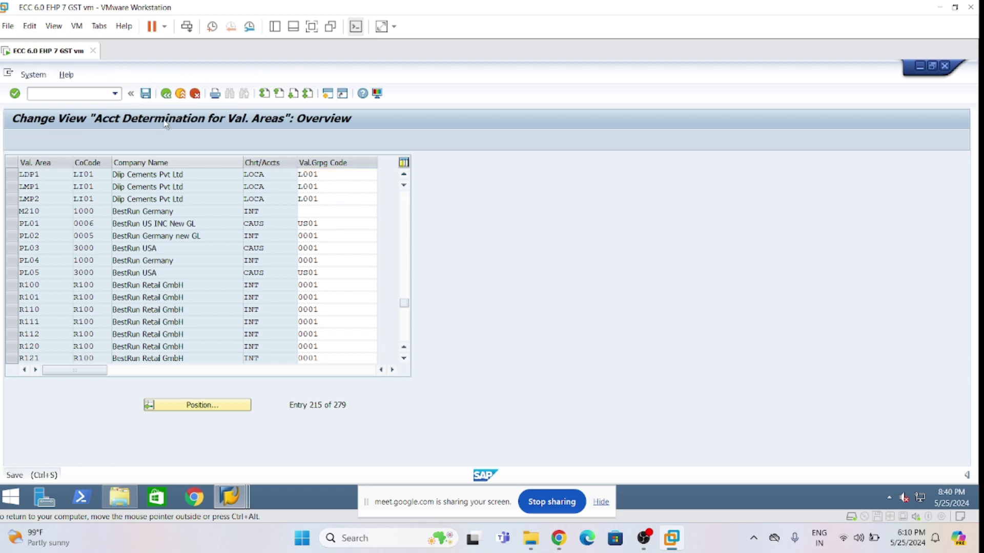
click(230, 268)
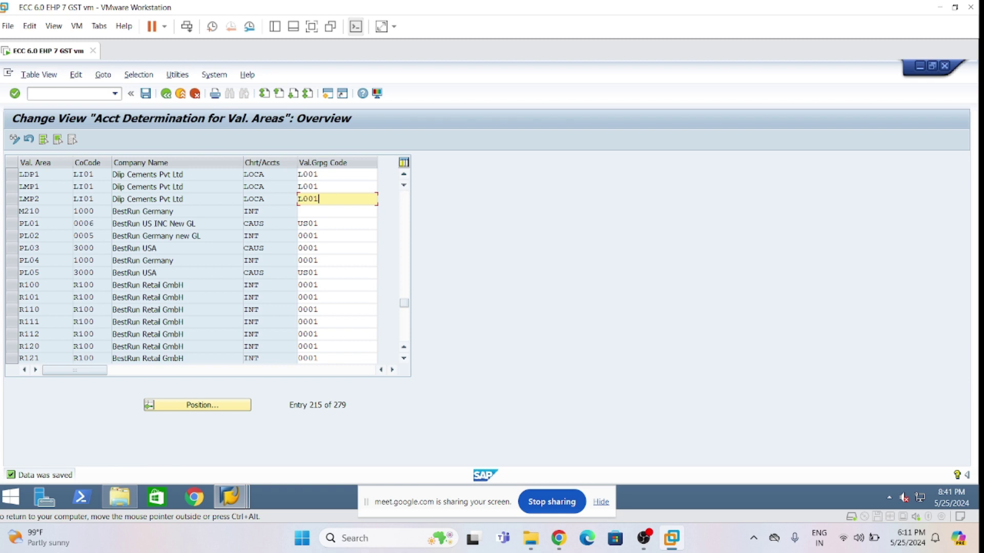
- Check the grouping codes assigned to valuation areas LDP1, LMP1 and LMP2, then return to the IMG
click(330, 186)
click(331, 174)
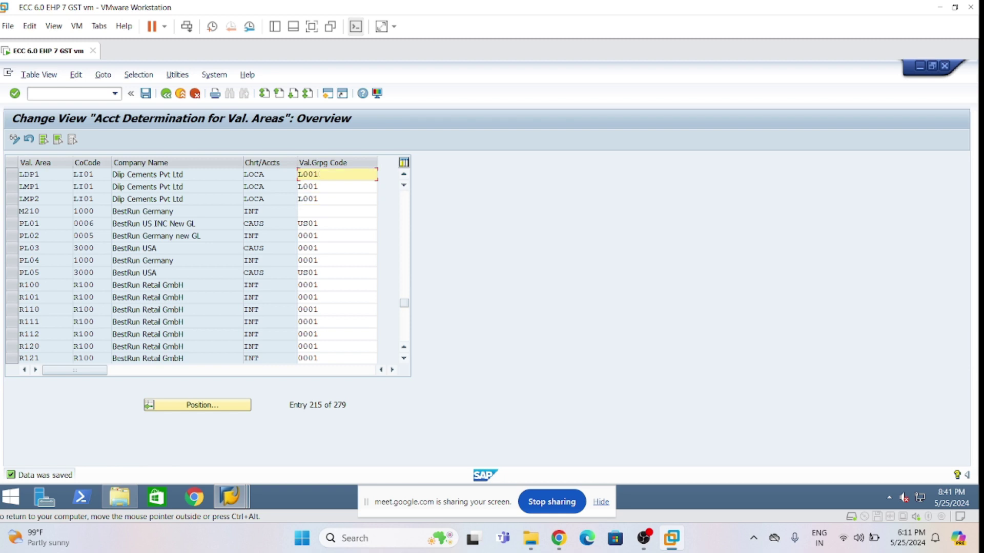
click(330, 186)
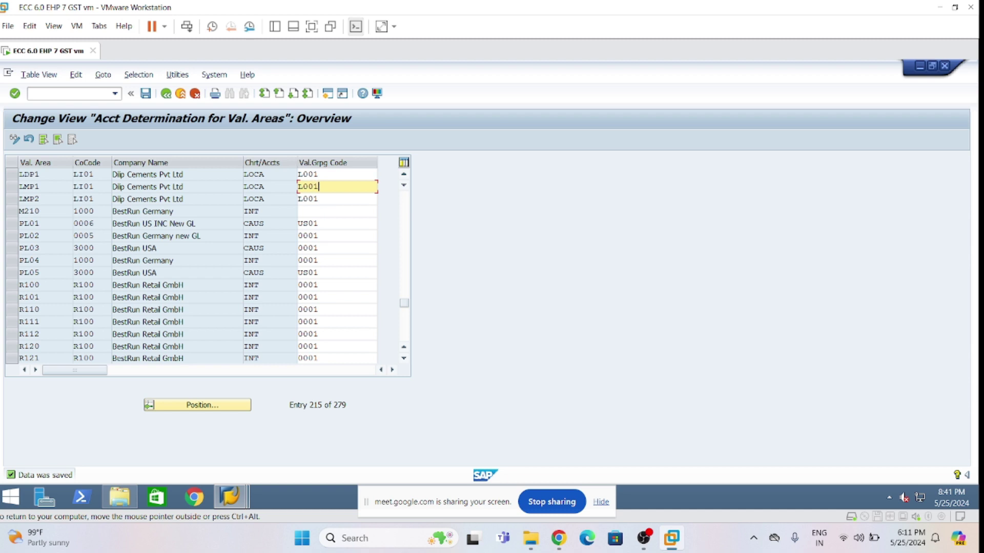
drag(323, 187, 298, 187)
click(328, 199)
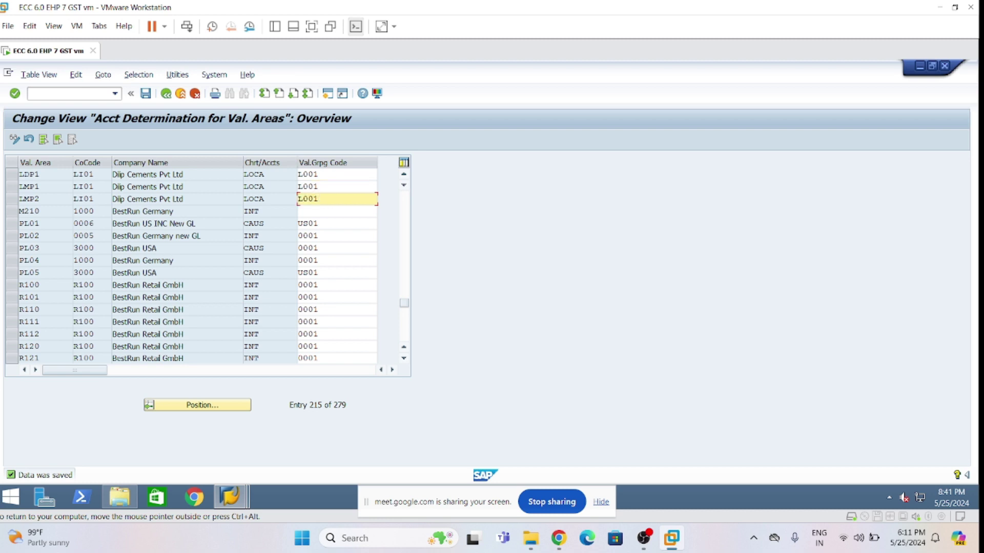
click(328, 186)
click(328, 199)
click(328, 187)
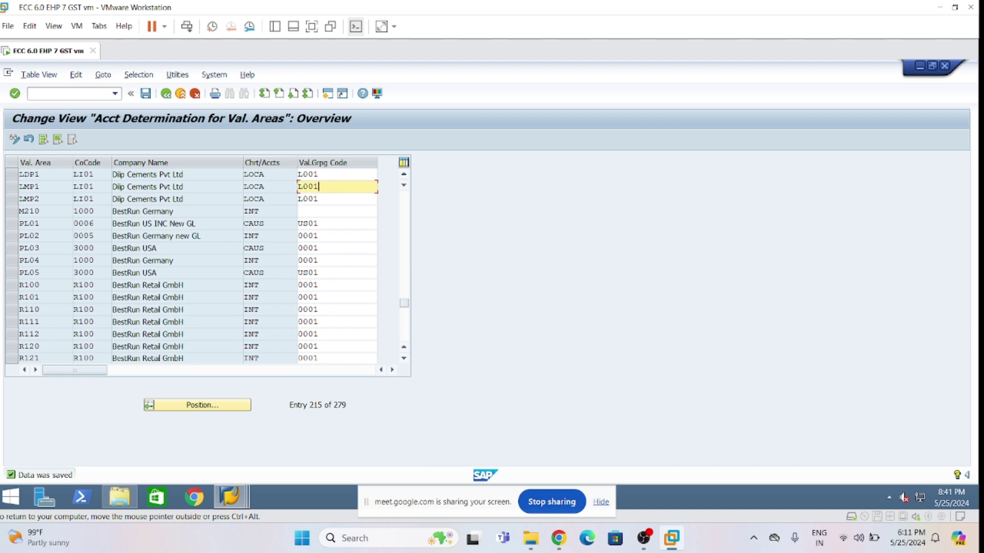
click(329, 199)
click(329, 187)
click(146, 94)
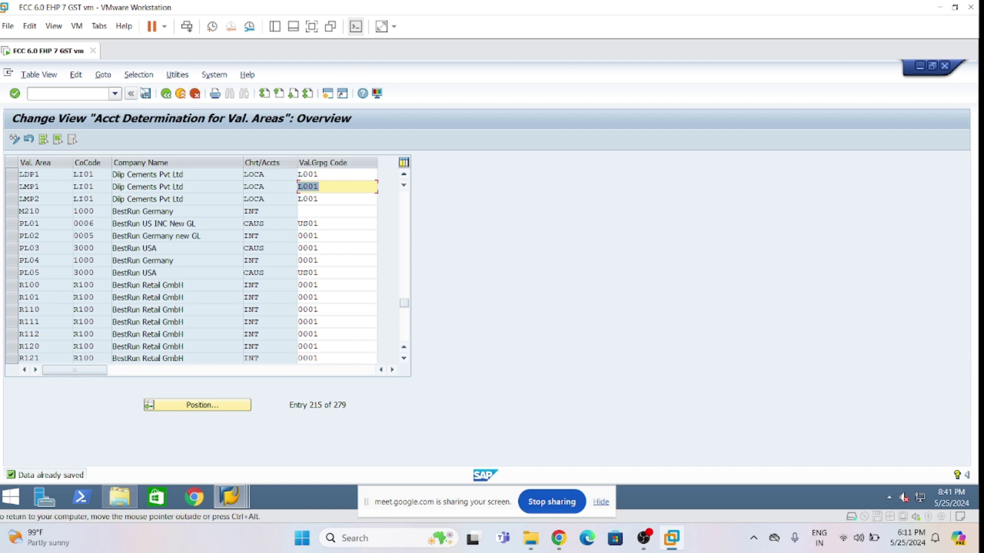
click(166, 95)
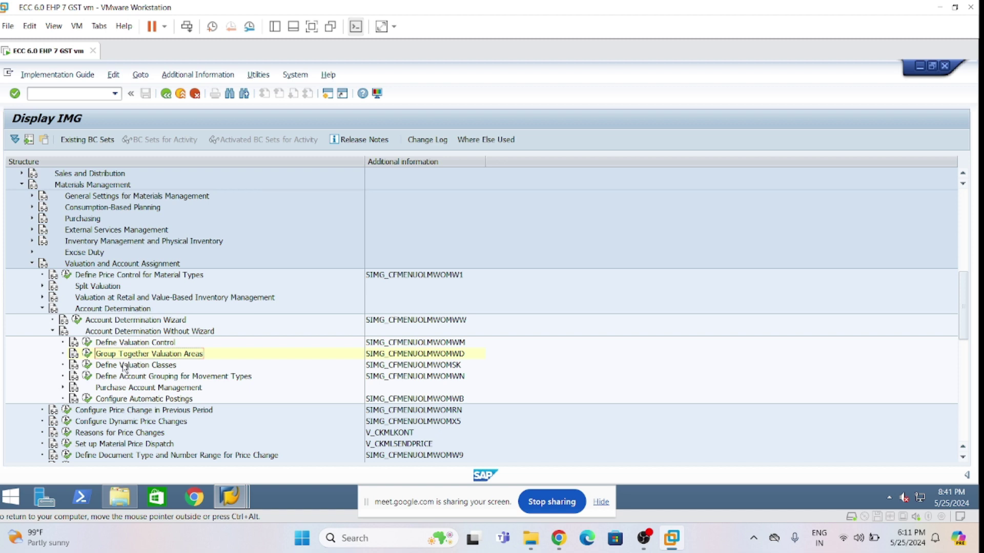
- Open the valuation class list from Define Valuation Classes and position it at valuation class 3000
click(447, 365)
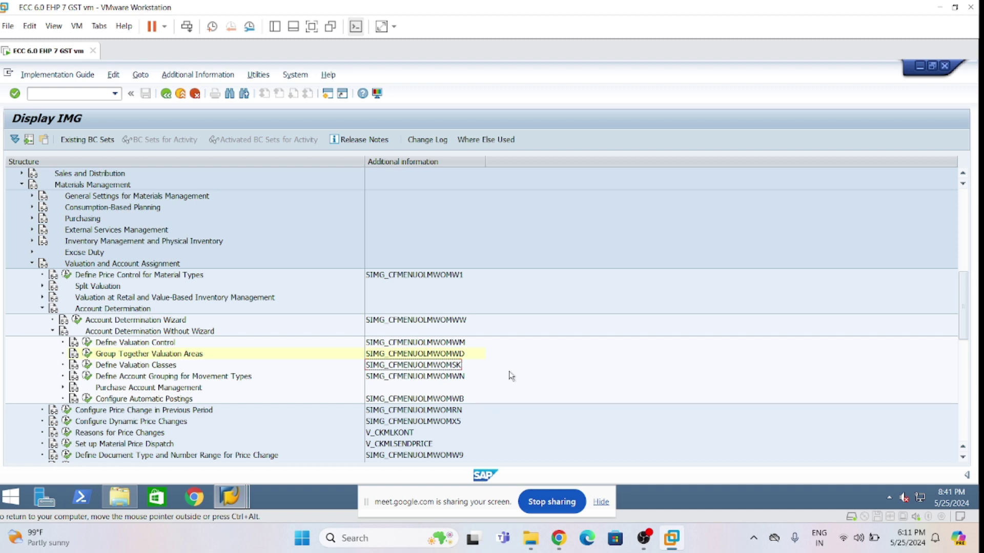
click(87, 366)
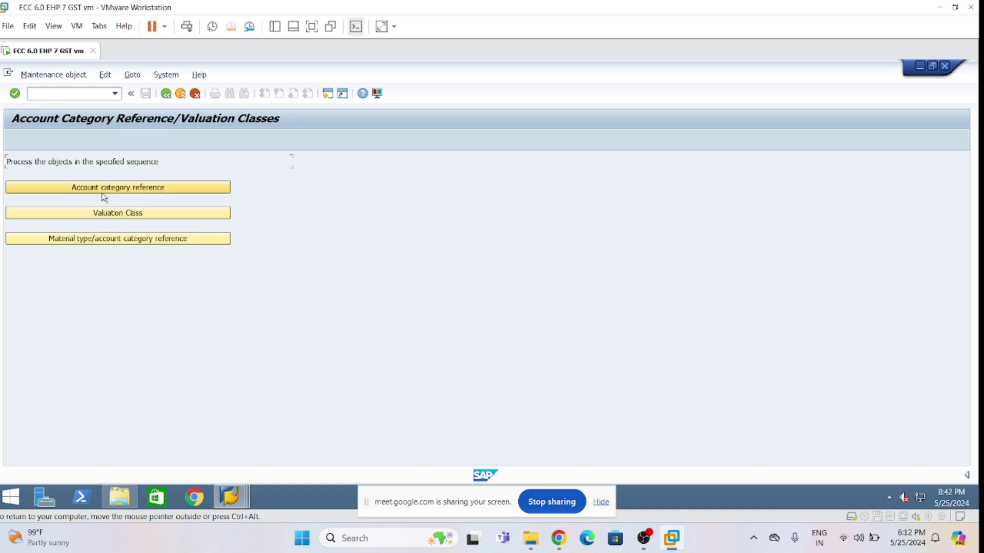
click(157, 215)
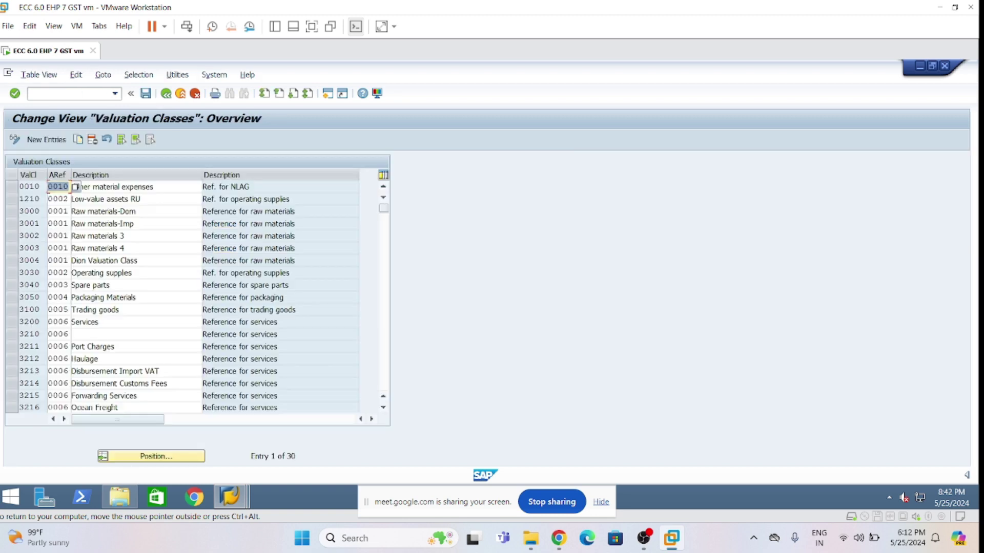
click(138, 297)
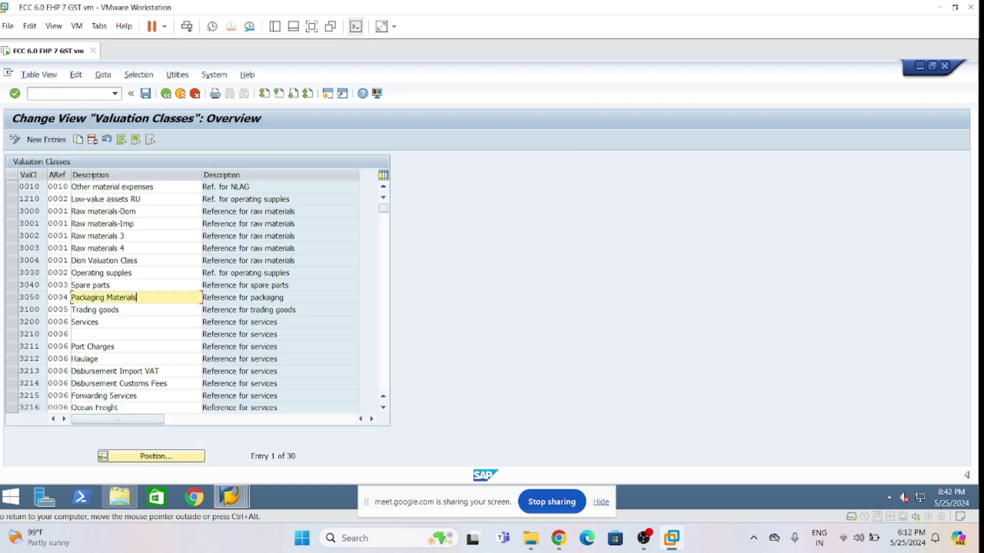
click(187, 455)
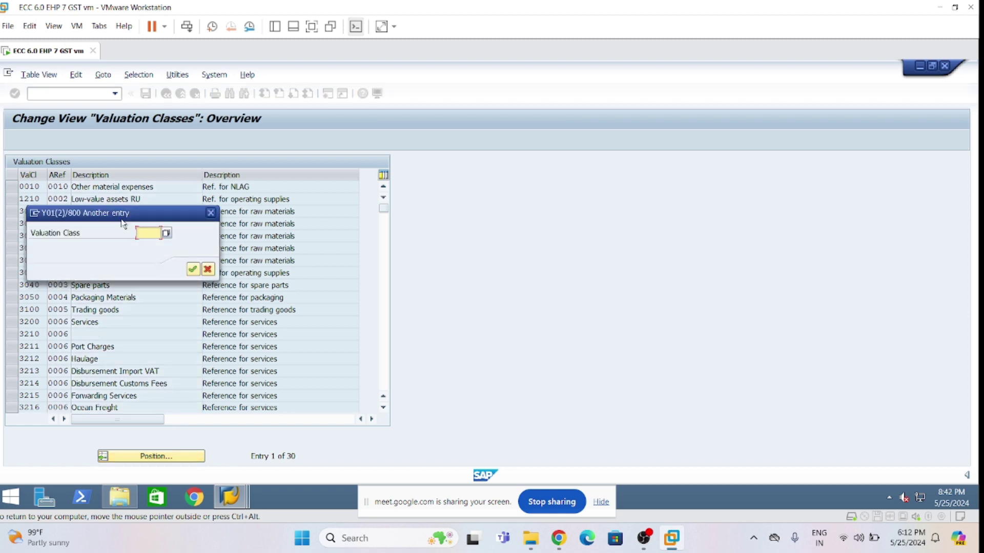
text(3000)
key(Return)
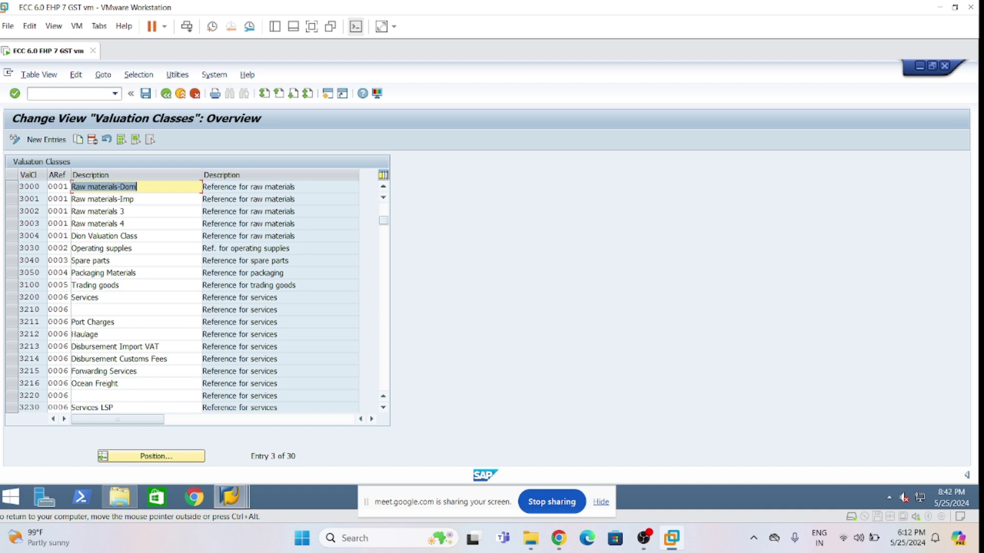
- Review the raw material, operating supplies and spare parts valuation classes, then return to the IMG
click(171, 188)
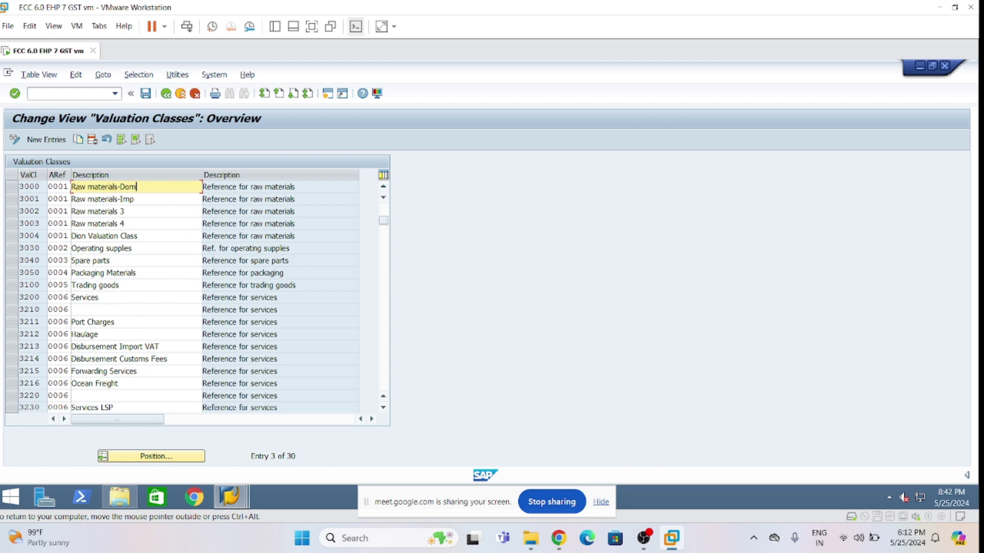
drag(129, 200, 136, 200)
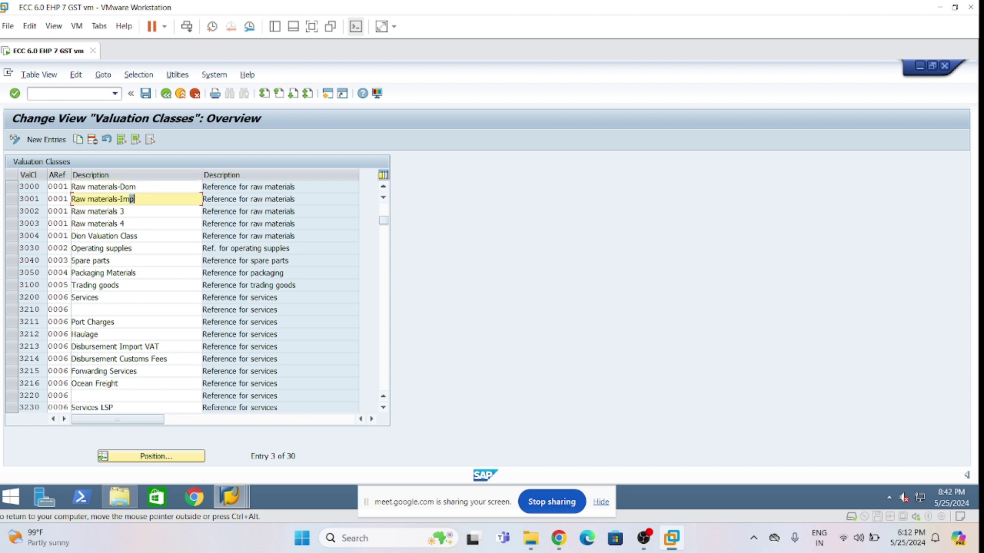
click(20, 248)
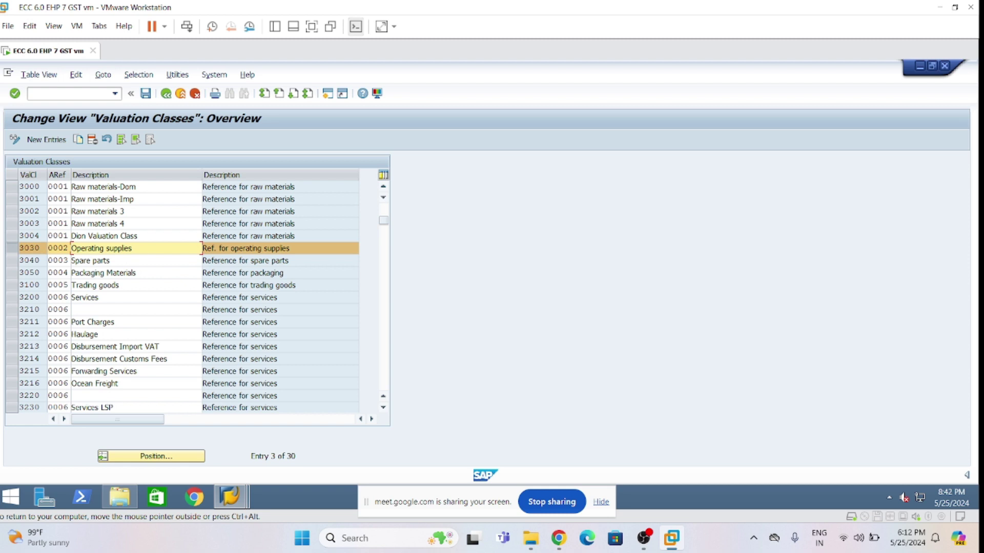
click(11, 260)
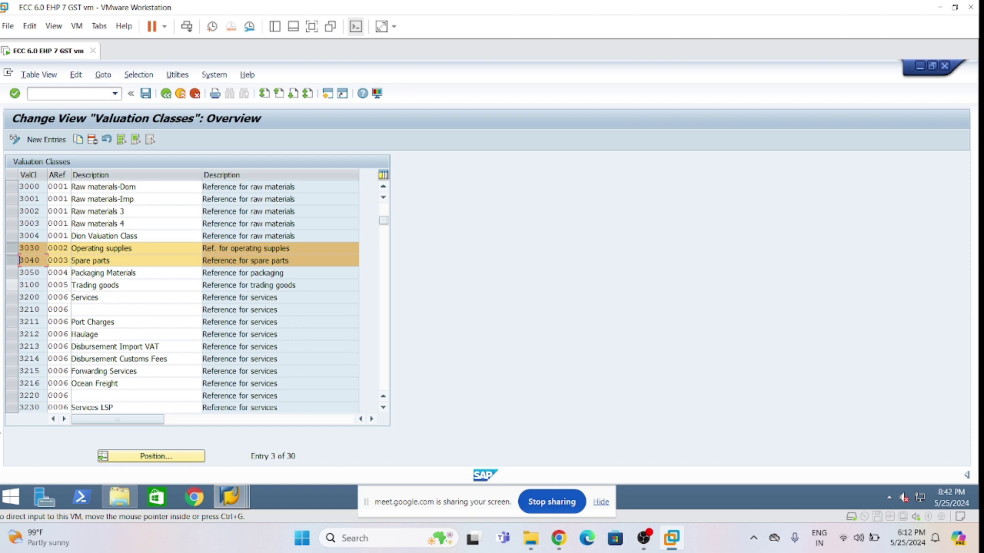
click(165, 93)
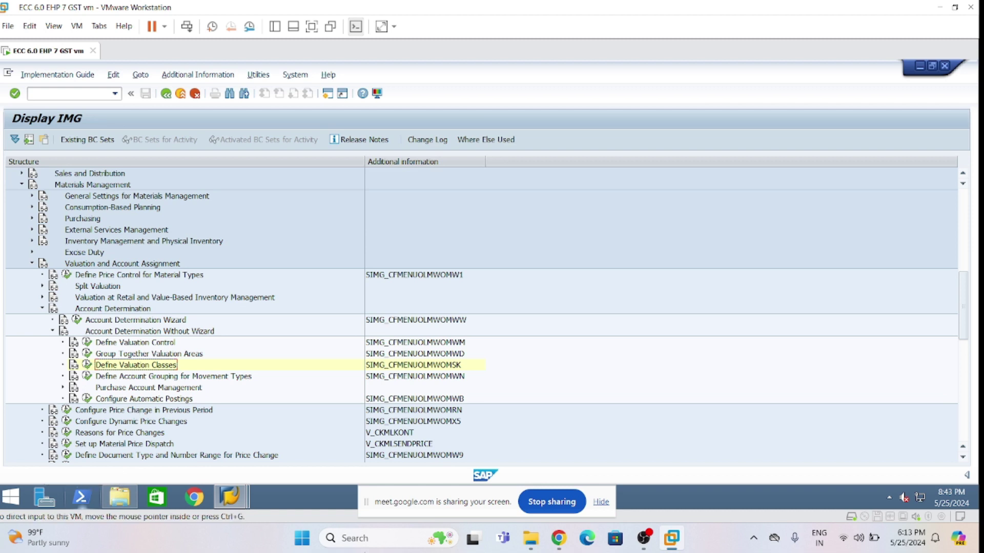
click(230, 498)
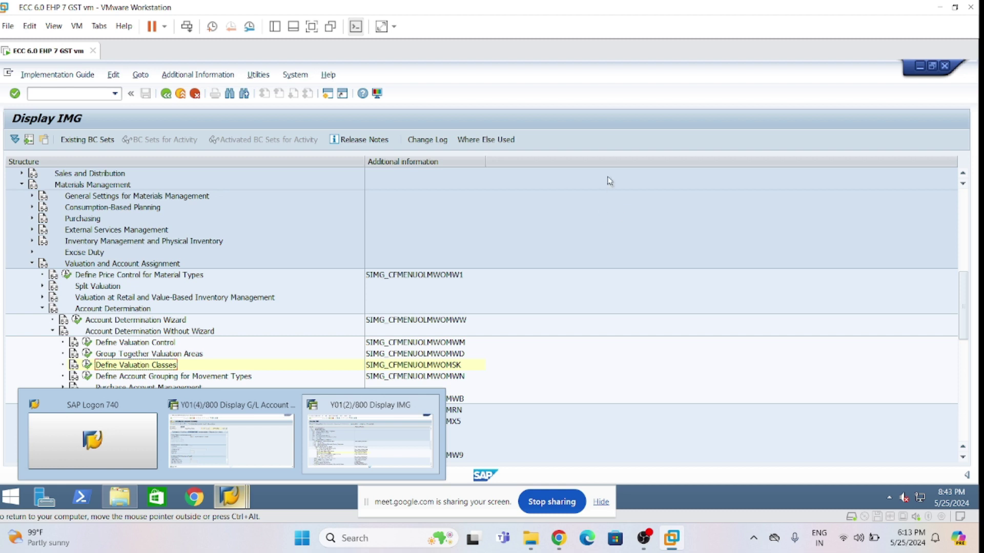
click(592, 149)
click(362, 446)
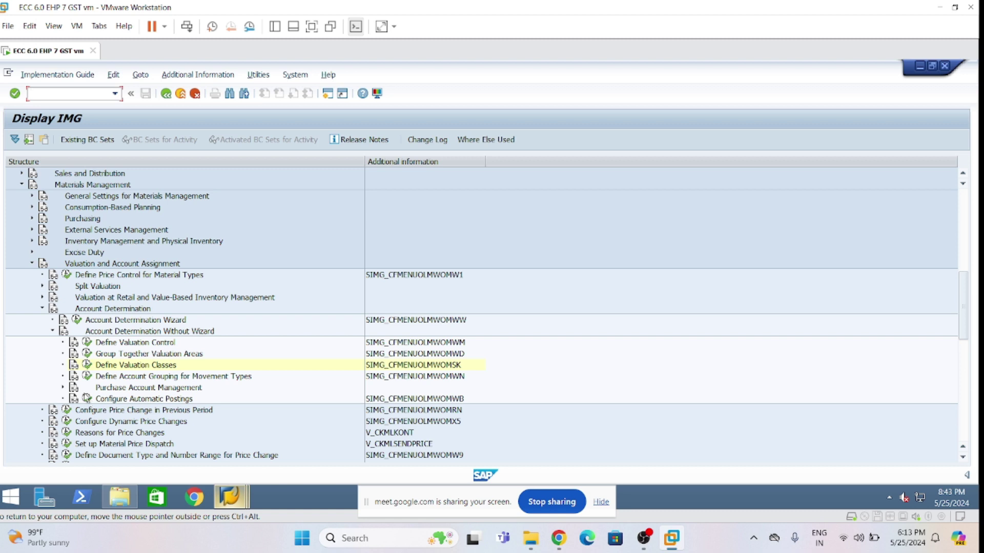
- Open Configure Automatic Postings, cancel the valuation area check and display the account assignment procedures
click(88, 401)
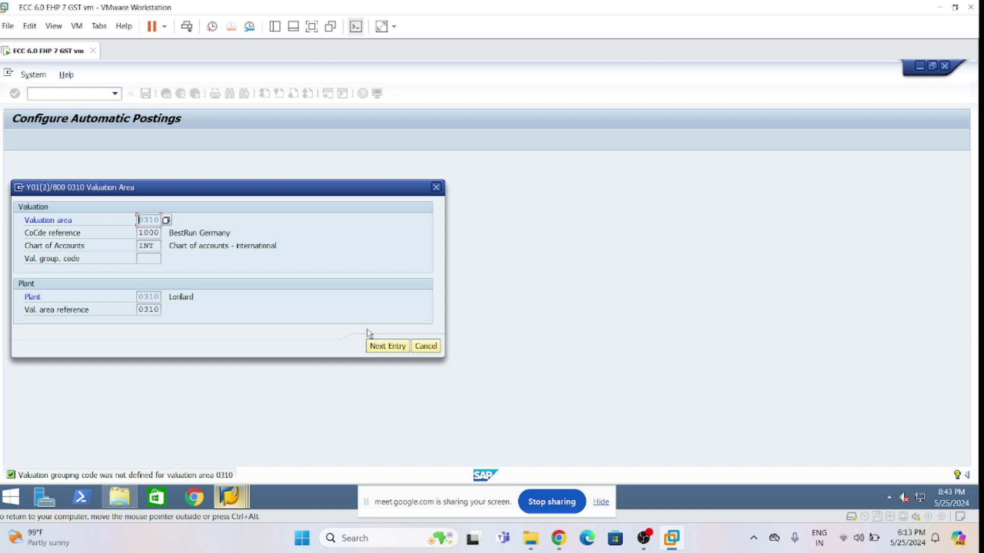
click(426, 347)
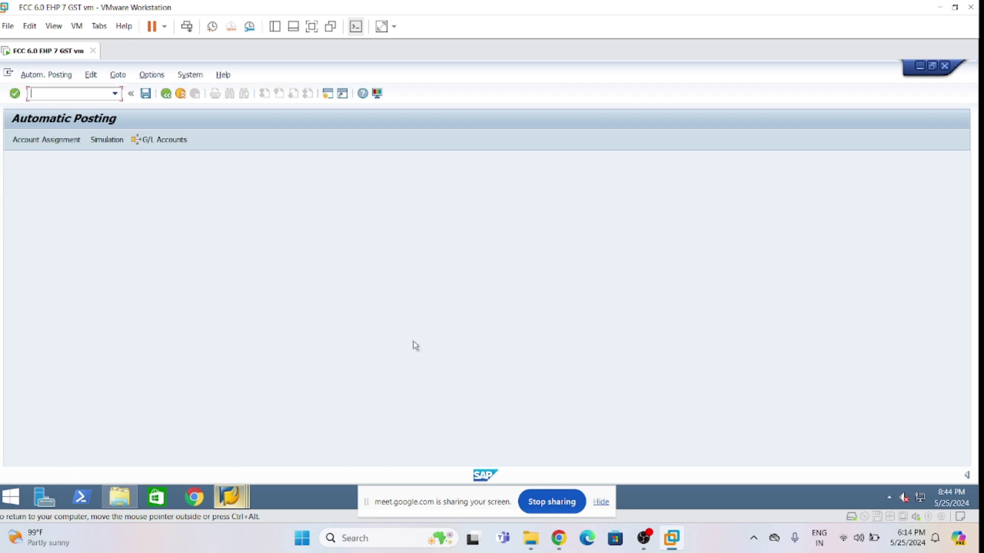
click(44, 145)
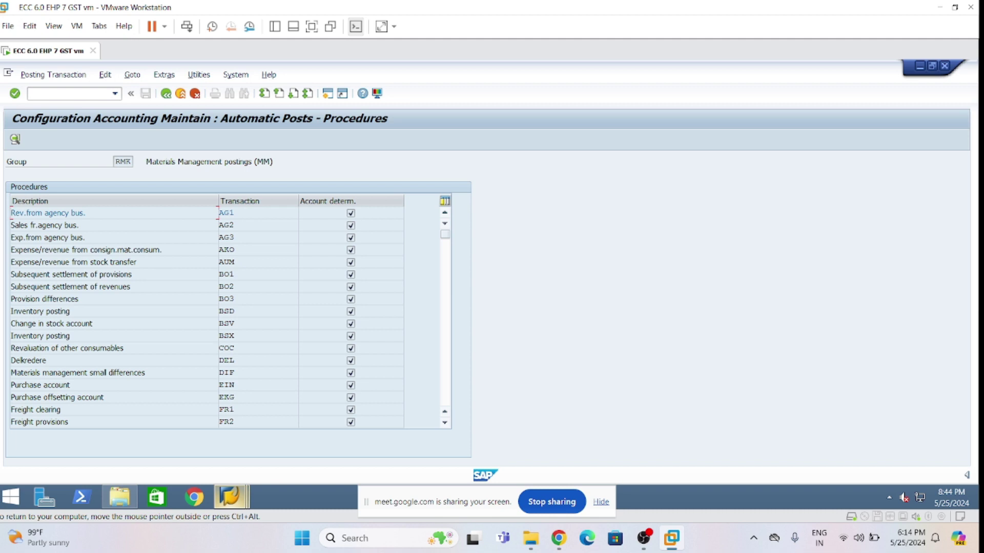
- Open the inventory posting procedure BSX for chart of accounts LOCA
click(252, 339)
drag(72, 337, 11, 337)
click(74, 336)
double_click(225, 336)
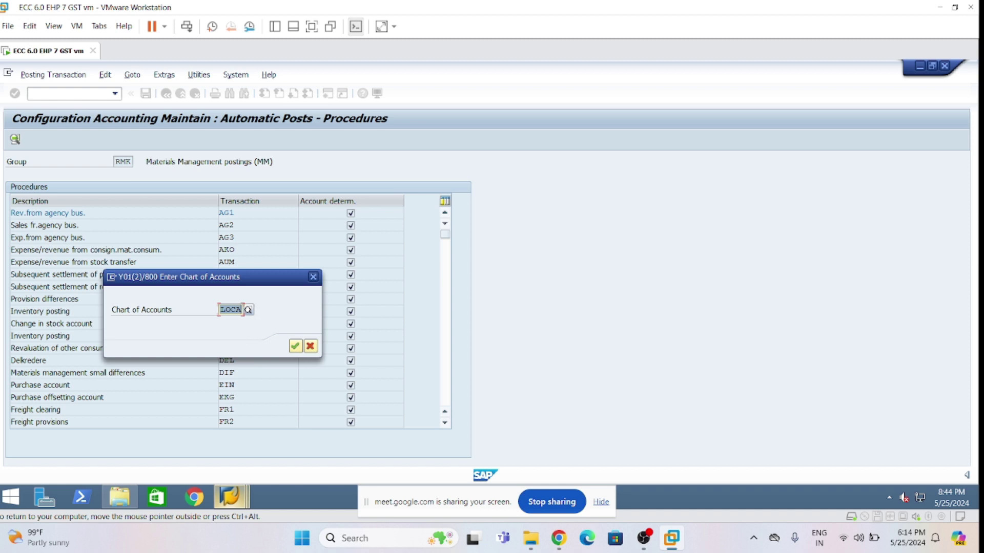
click(238, 310)
click(295, 347)
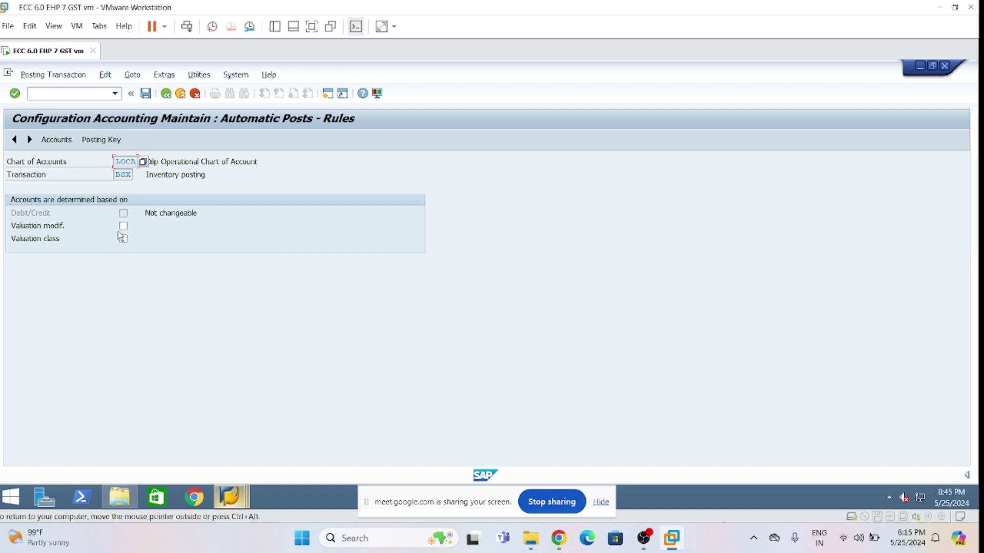
- Make BSX account determination depend on valuation modifier and valuation class, and save the rules
click(124, 226)
click(124, 240)
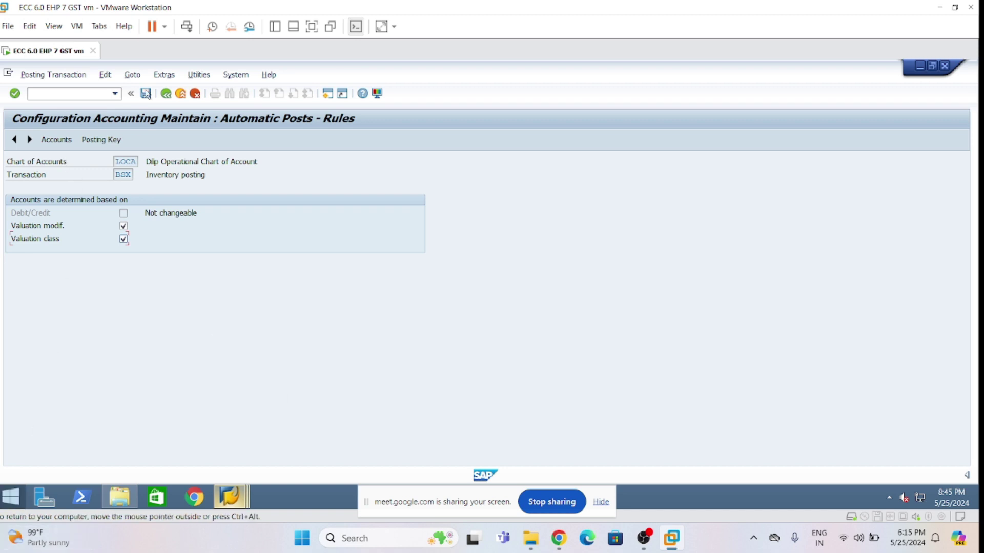
click(146, 94)
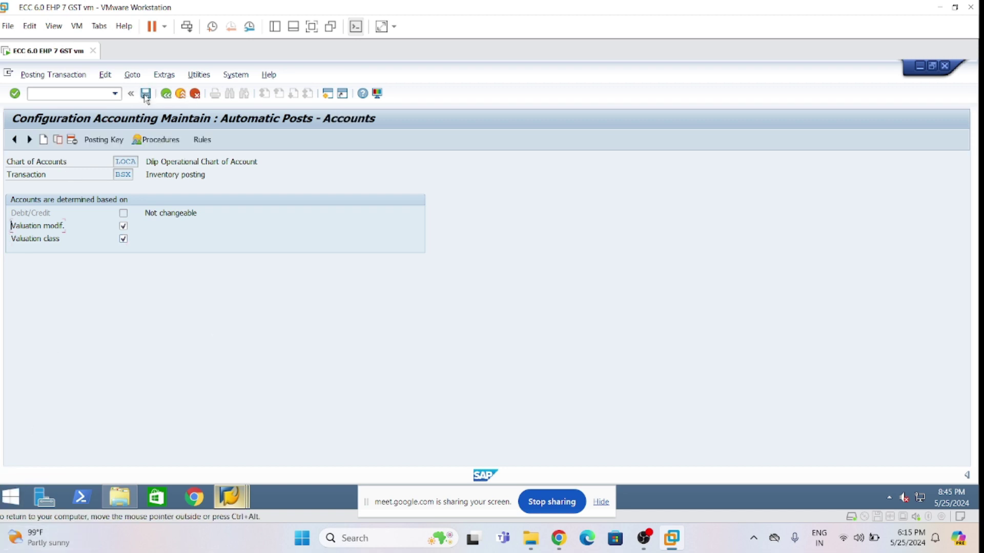
- Enter valuation modifier L001 in the first row of the BSX account assignment table
click(92, 226)
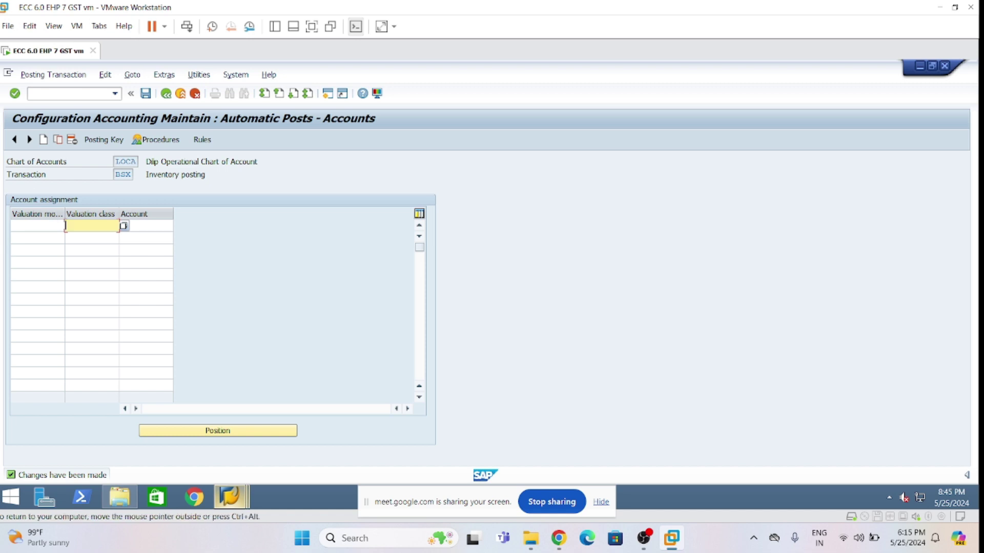
click(54, 224)
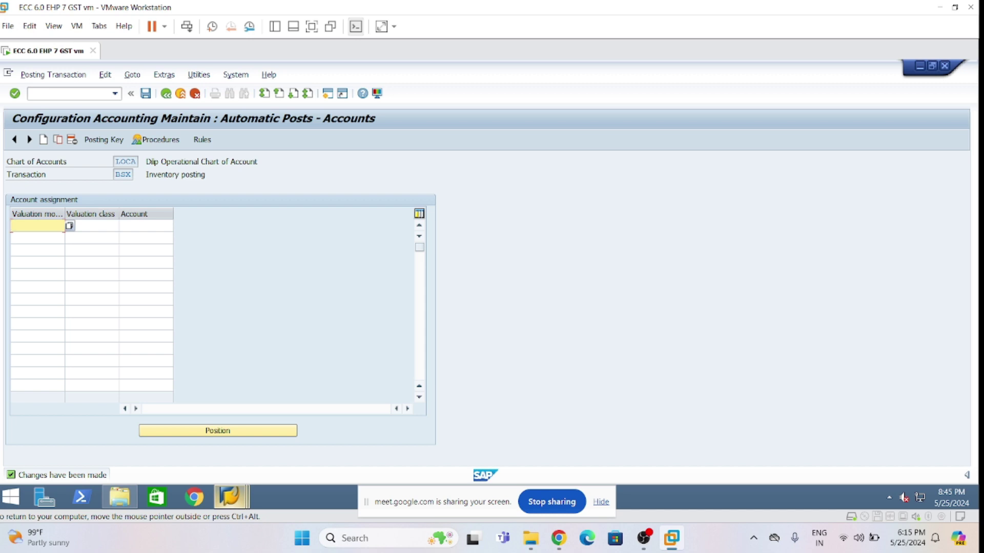
text(L001)
key(ctrl+a)
key(ctrl+c)
key(Down)
key(ctrl+v)
key(Down)
key(ctrl+v)
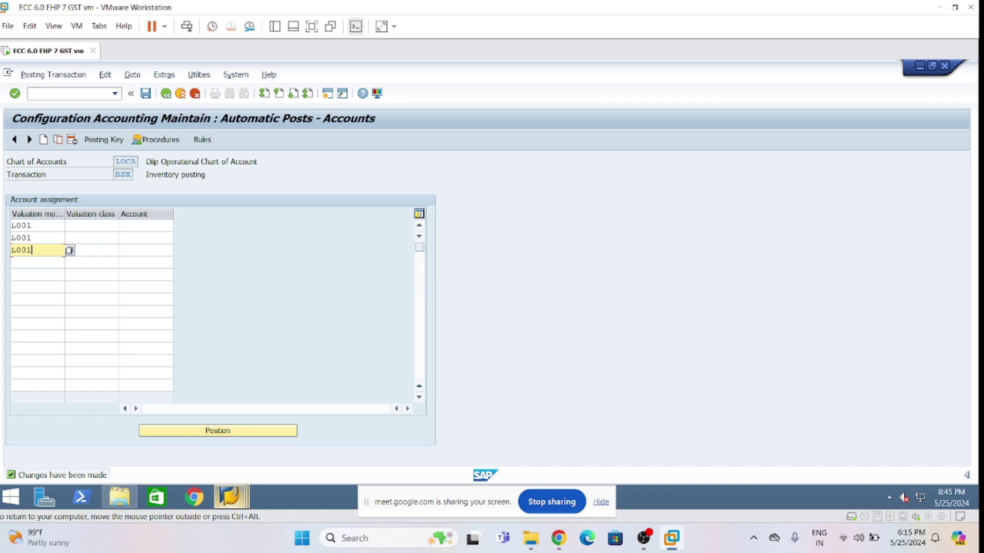
key(Up)
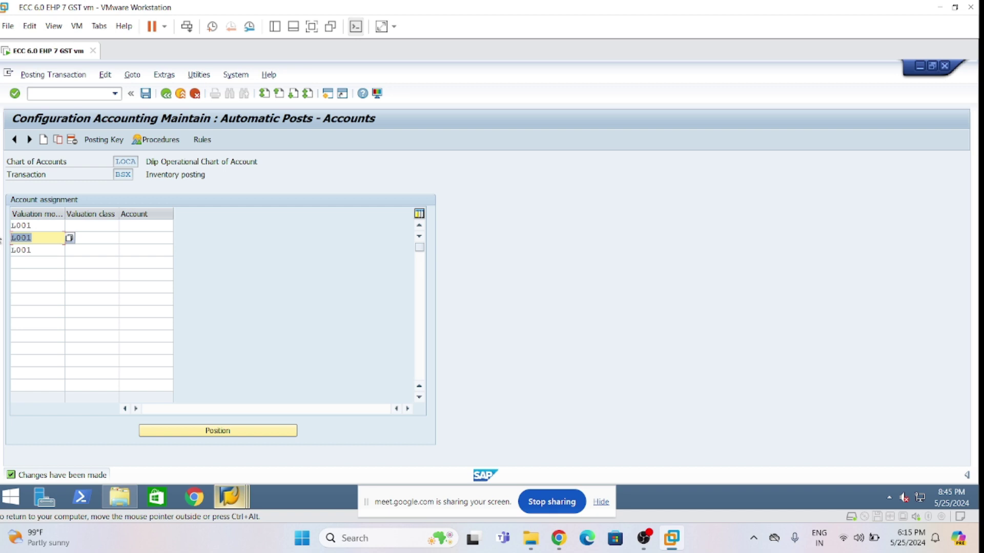
key(Delete)
drag(40, 250, 1, 257)
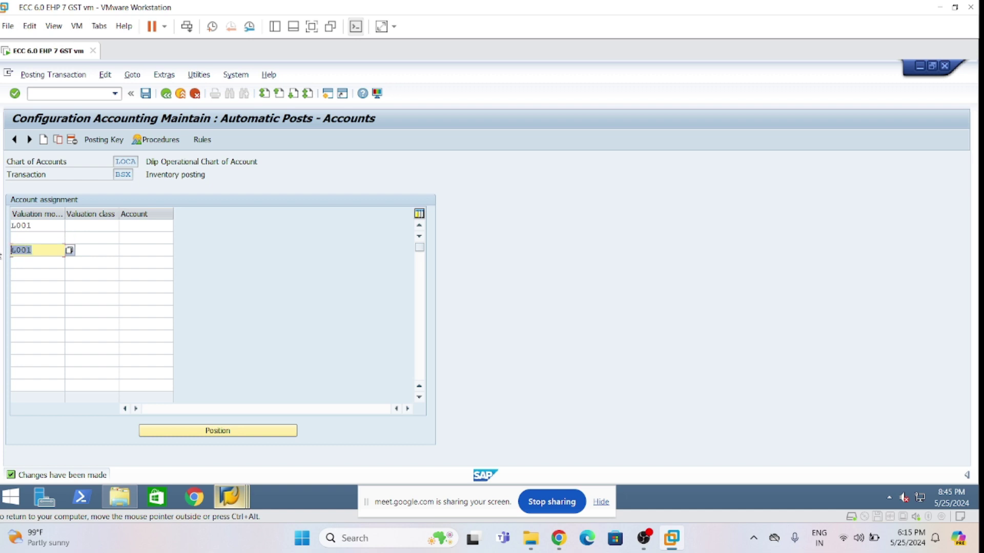
key(Delete)
- Widen the valuation modifier column and complete the first L001 row with valuation class 3000 and account 233000
click(146, 225)
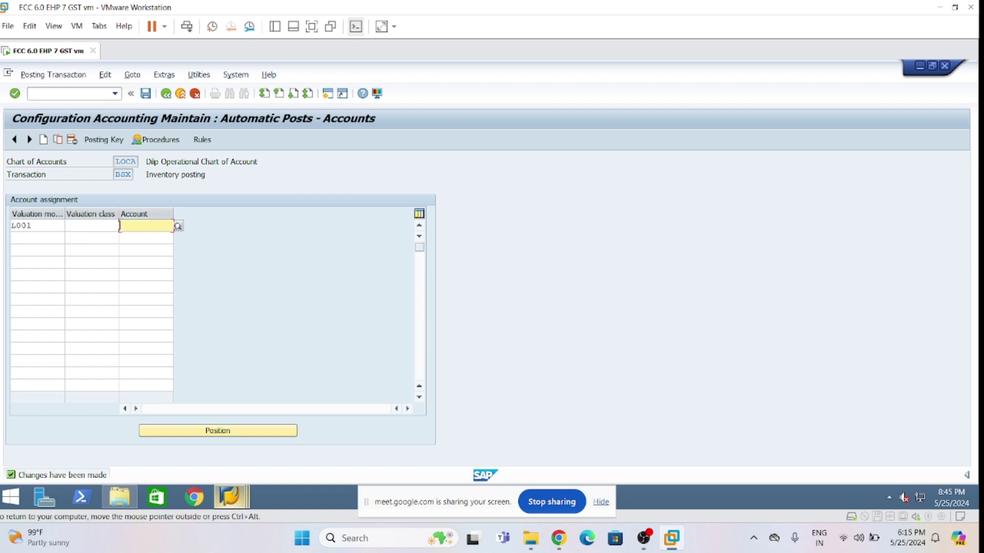
click(66, 238)
click(72, 226)
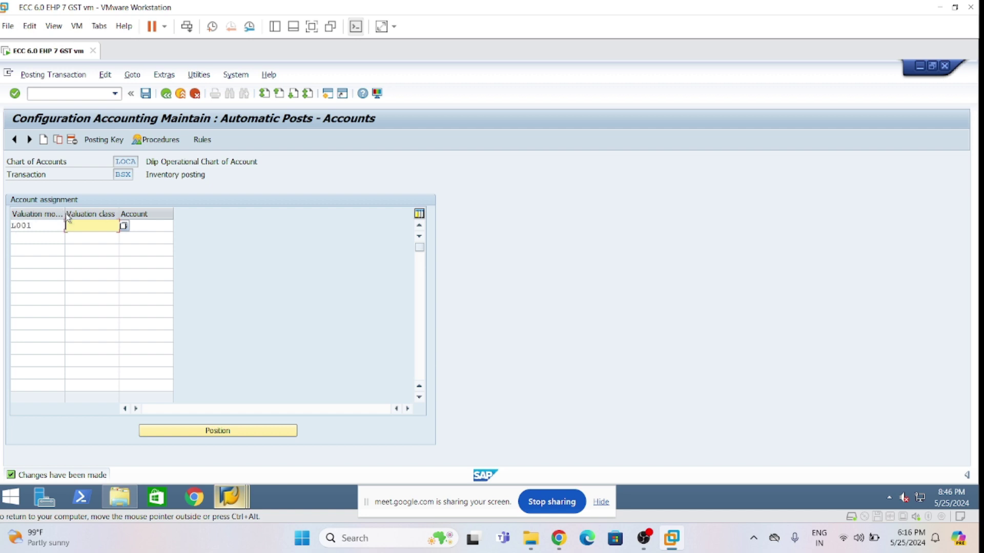
mouse_move(65, 214)
mouse_down()
mouse_move(105, 208)
mouse_move(61, 206)
mouse_move(69, 208)
mouse_up()
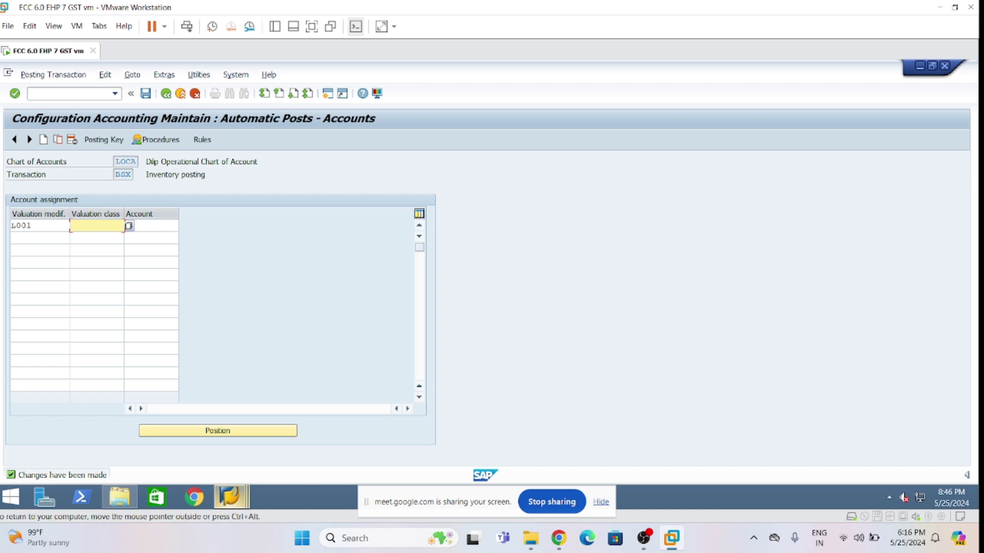
text(3000)
key(Tab)
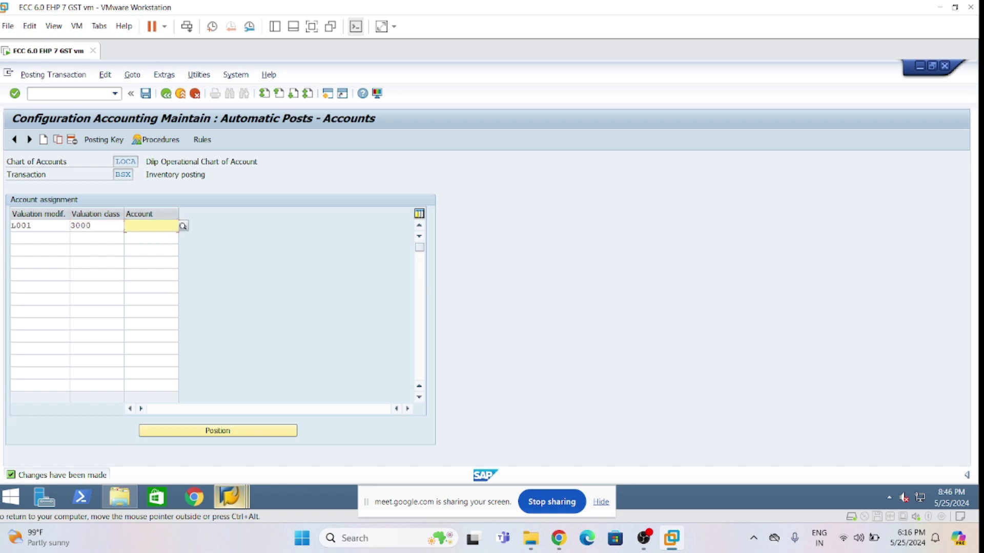
text(233000)
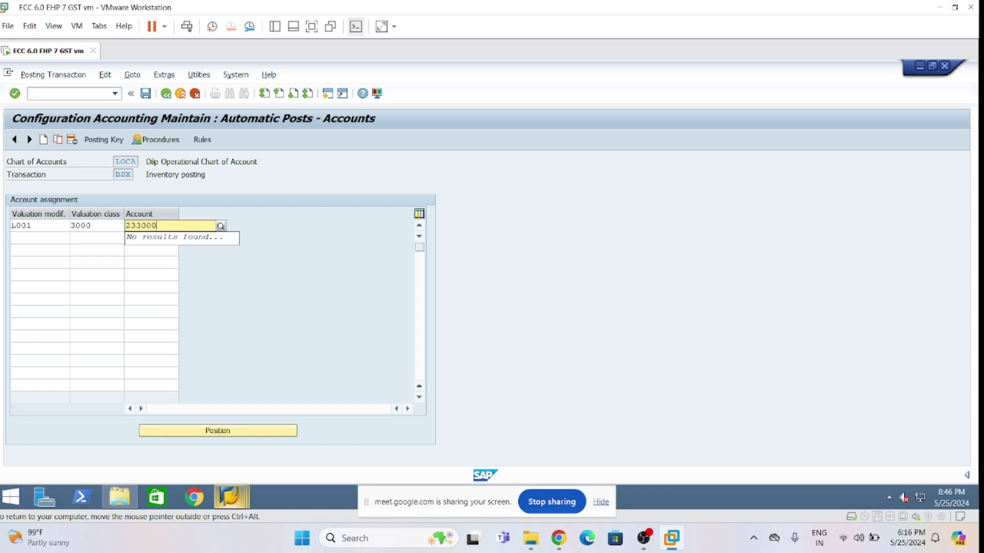
key(Tab)
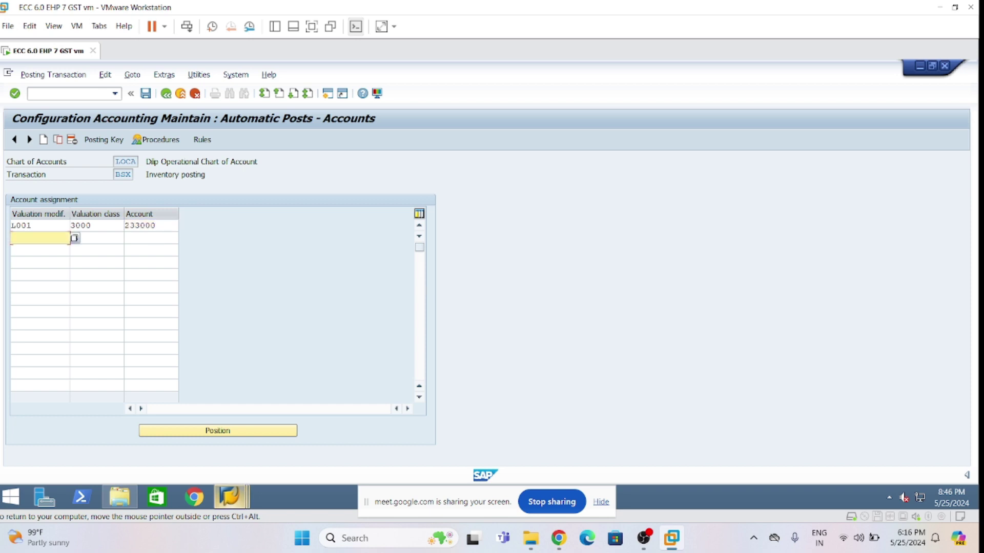
- Add a second BSX assignment row with valuation modifier L001, valuation class 3001 and account 233001
text(L001)
key(Tab)
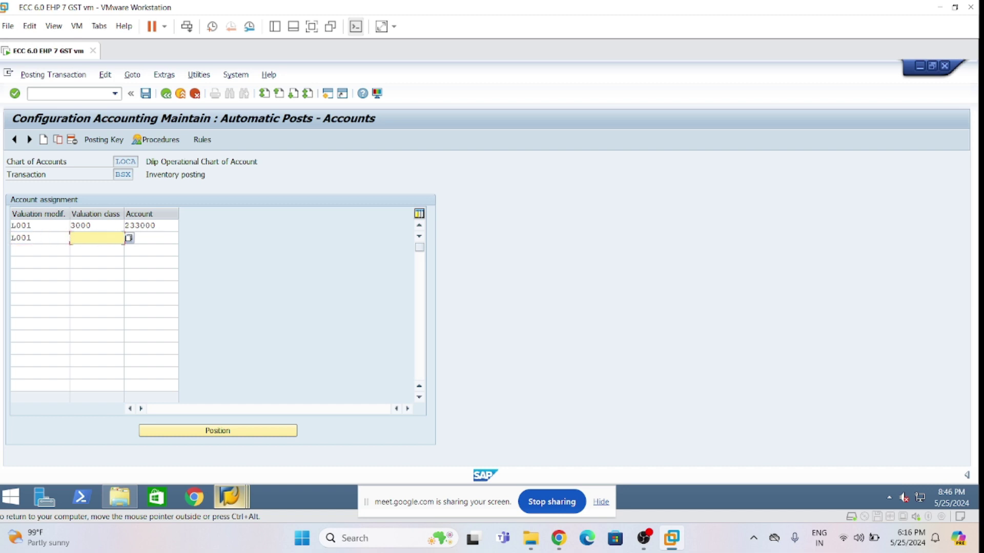
text(2001)
key(BackSpace)
key(BackSpace)
key(BackSpace)
key(BackSpace)
text(3001)
key(Tab)
text(23)
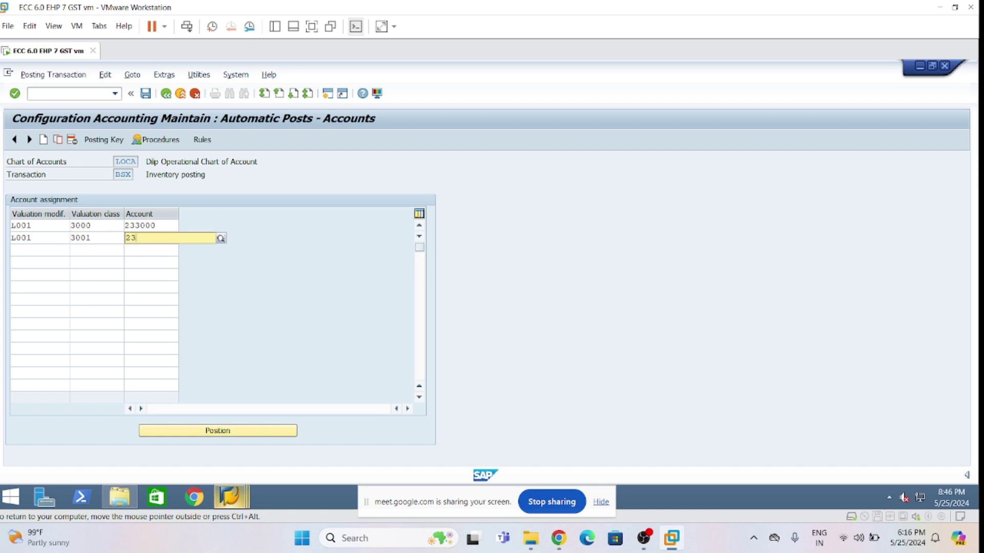
text(3001)
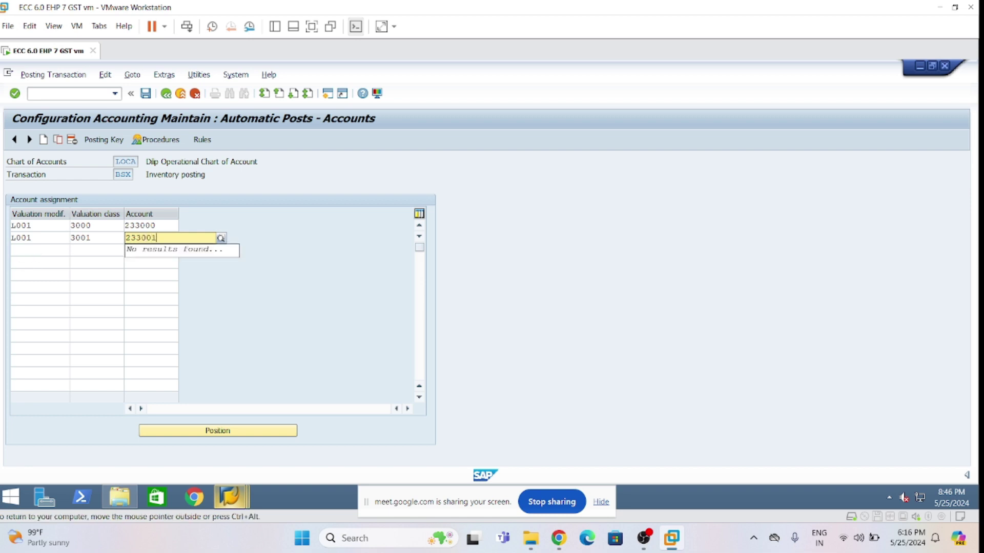
key(Tab)
- Add a third BSX assignment row with valuation modifier L001, valuation class 3030 and account 233030
text(L001)
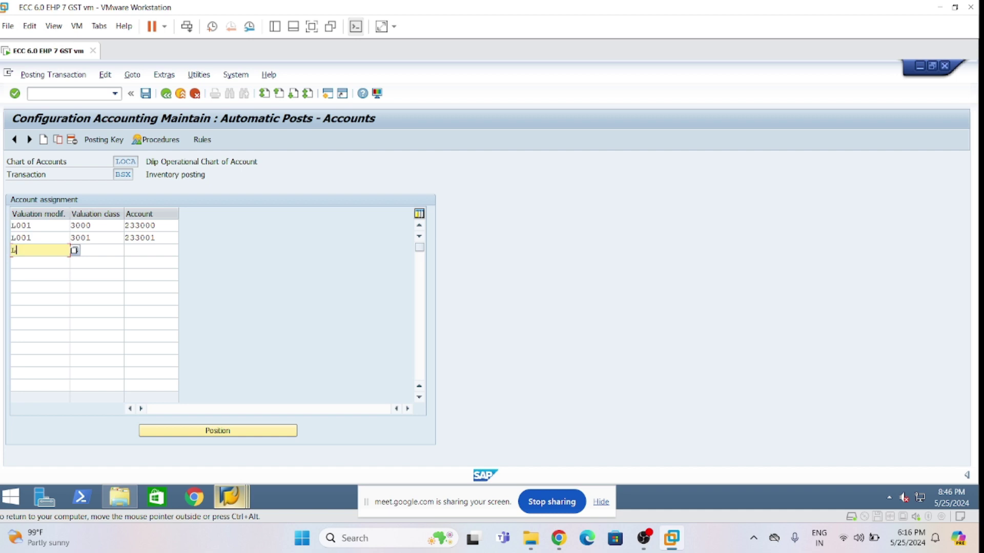
key(Tab)
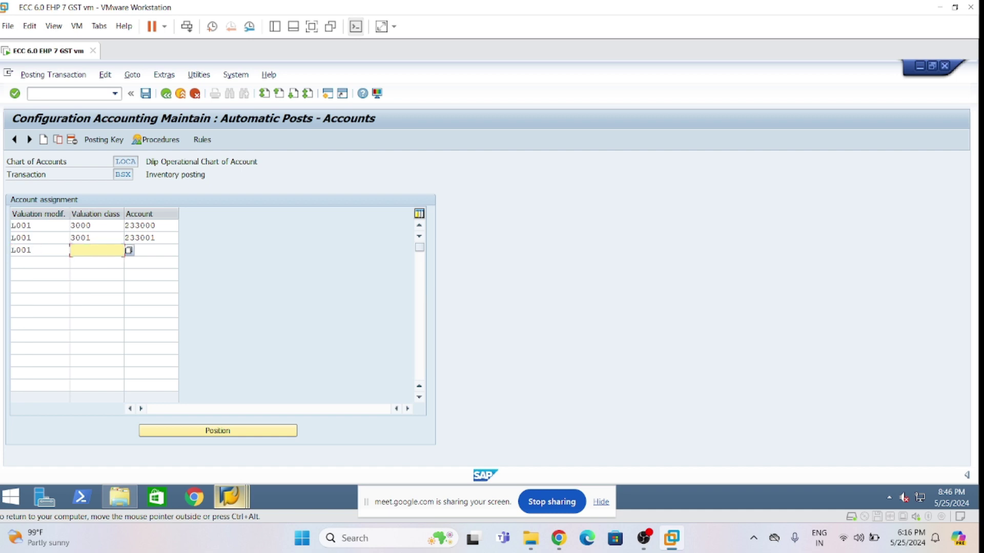
text(3030)
key(Tab)
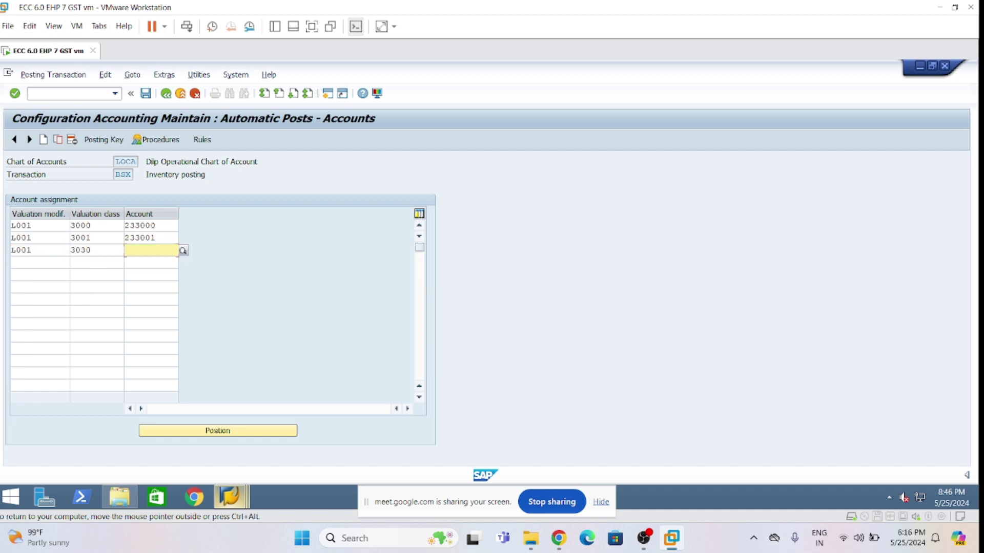
text(233)
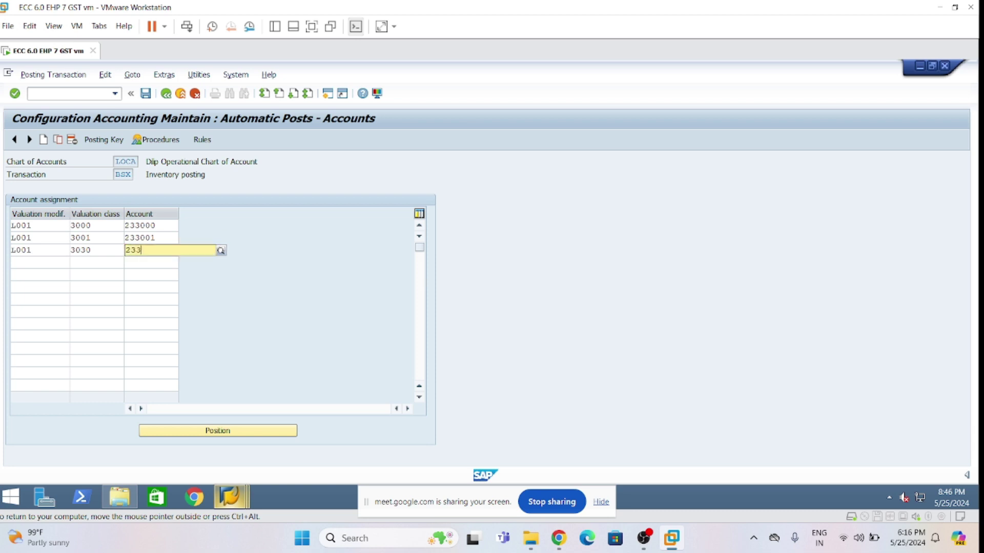
text(030)
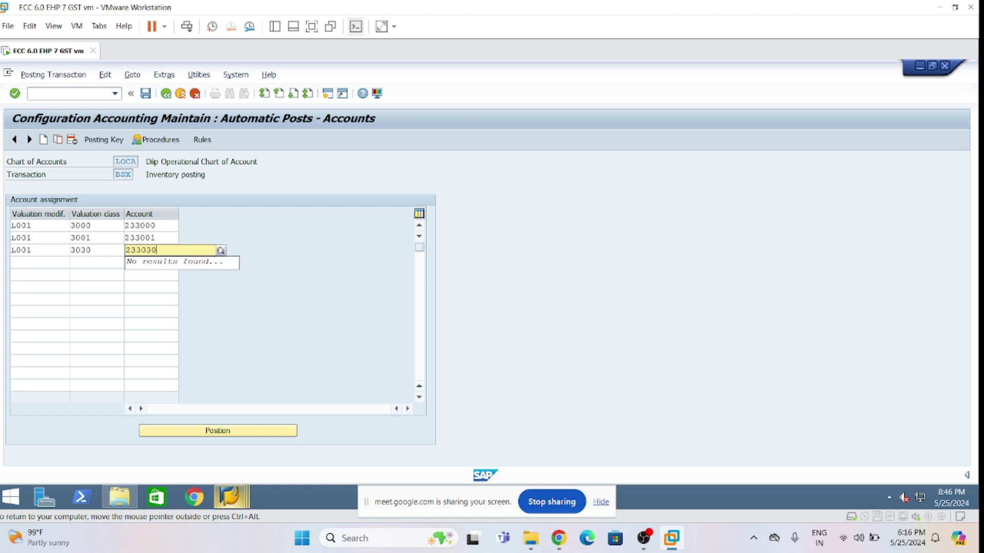
key(Tab)
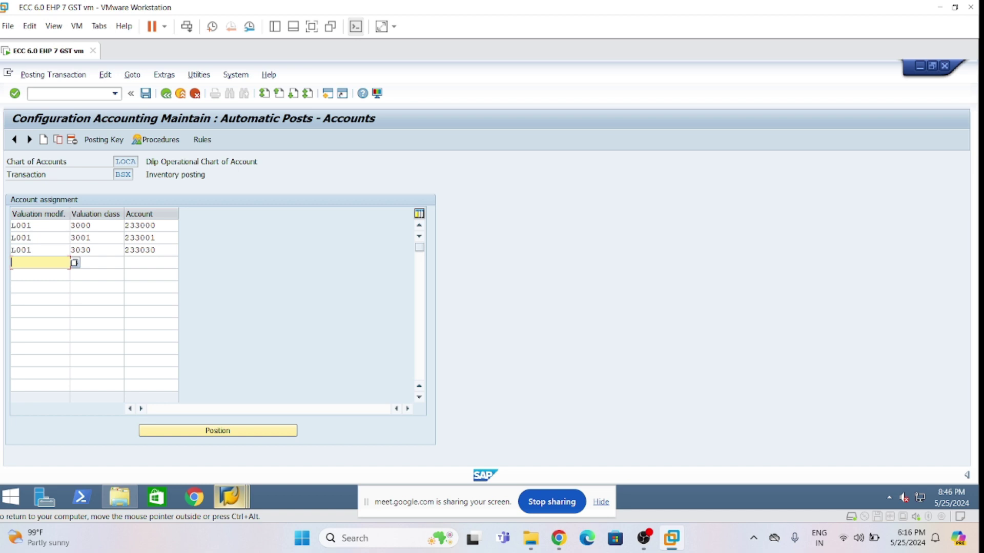
- Add a fourth BSX assignment row with valuation modifier L001, valuation class 3040 and account 233040
text(L001)
key(Tab)
text(3040)
key(Tab)
text(233040)
key(Tab)
- Add a fifth BSX assignment row with valuation modifier L001, valuation class 3050 and account 233050
text(L001)
key(Tab)
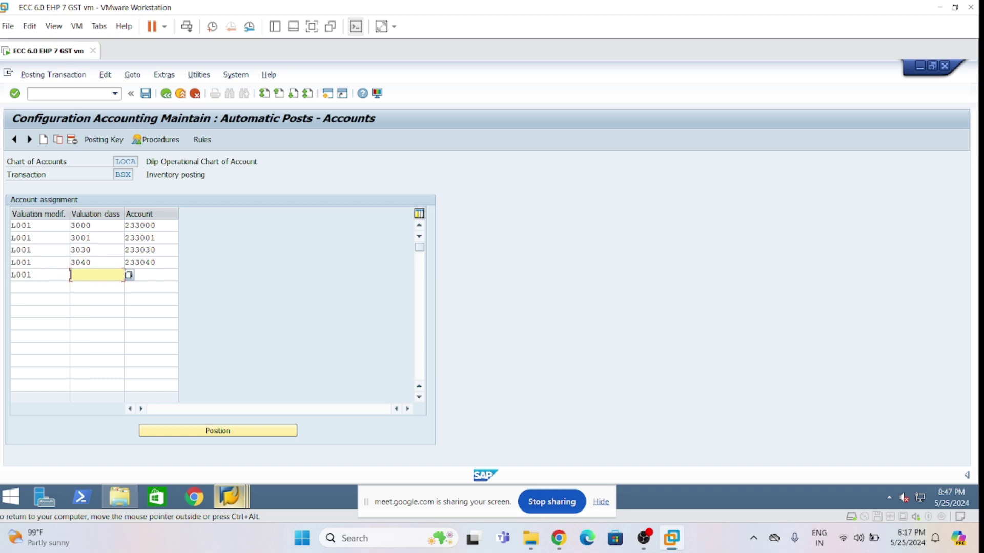
text(30)
key(BackSpace)
key(BackSpace)
text(3050)
key(Tab)
text(233050)
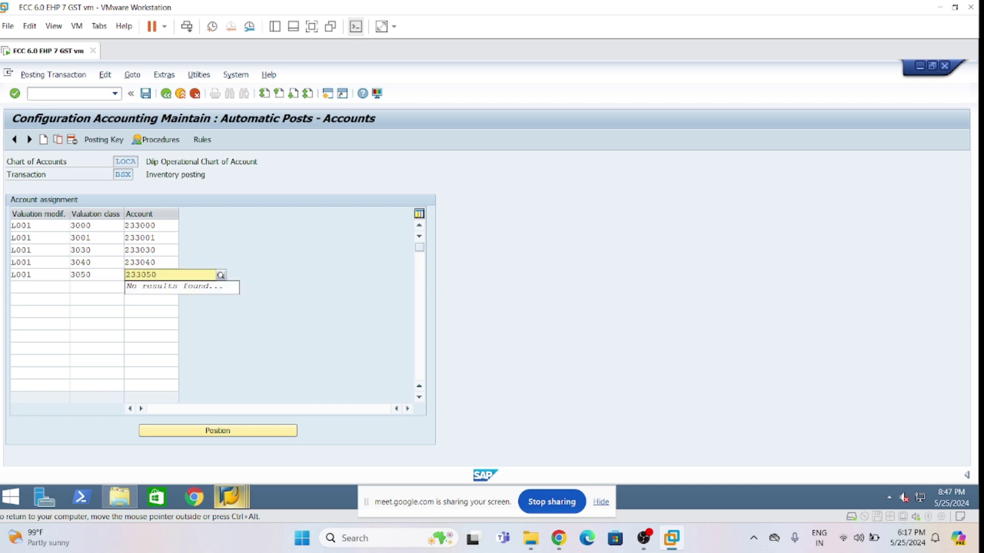
key(Tab)
- Add a sixth BSX assignment row with valuation modifier L001, valuation class 3100 and account 233100
text(L001)
key(Tab)
text(3100)
key(Tab)
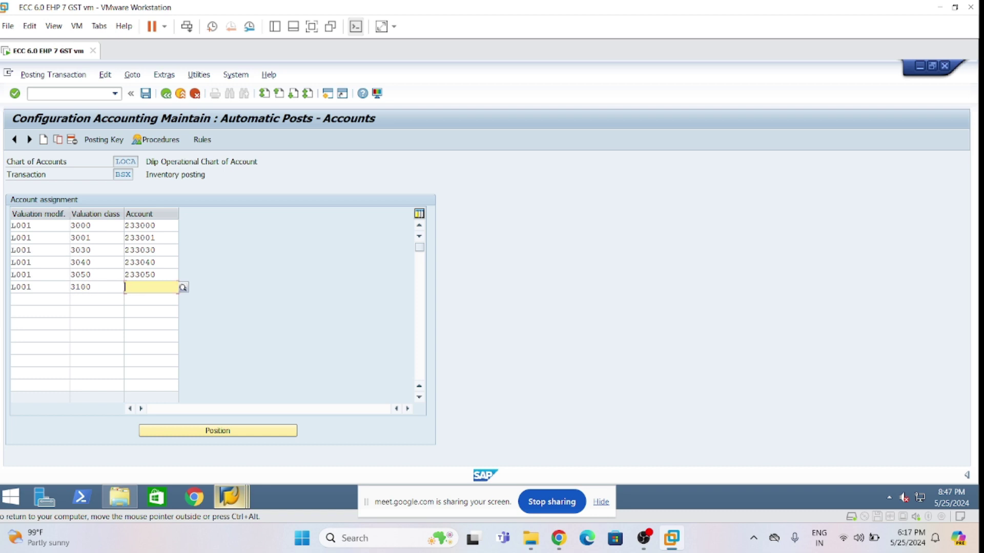
text(233100)
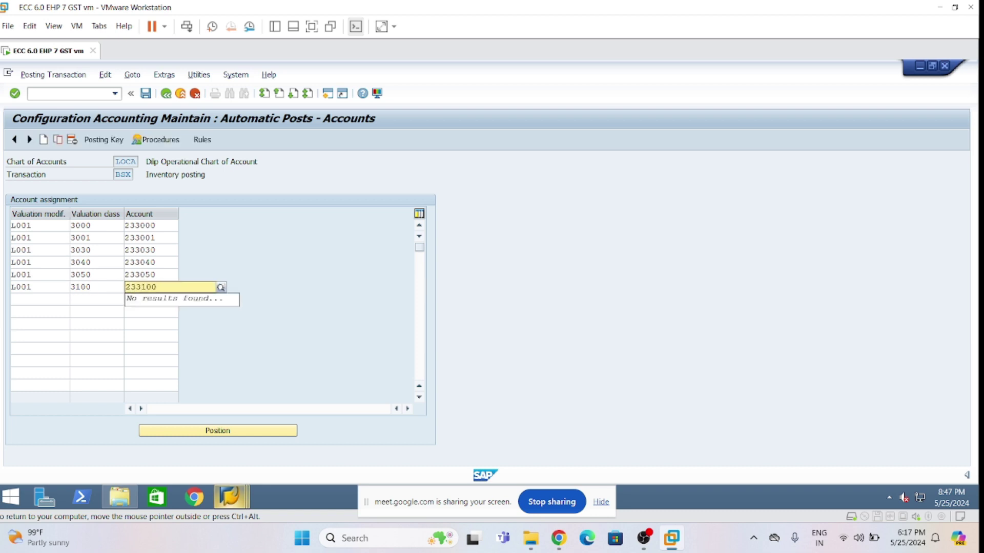
key(Return)
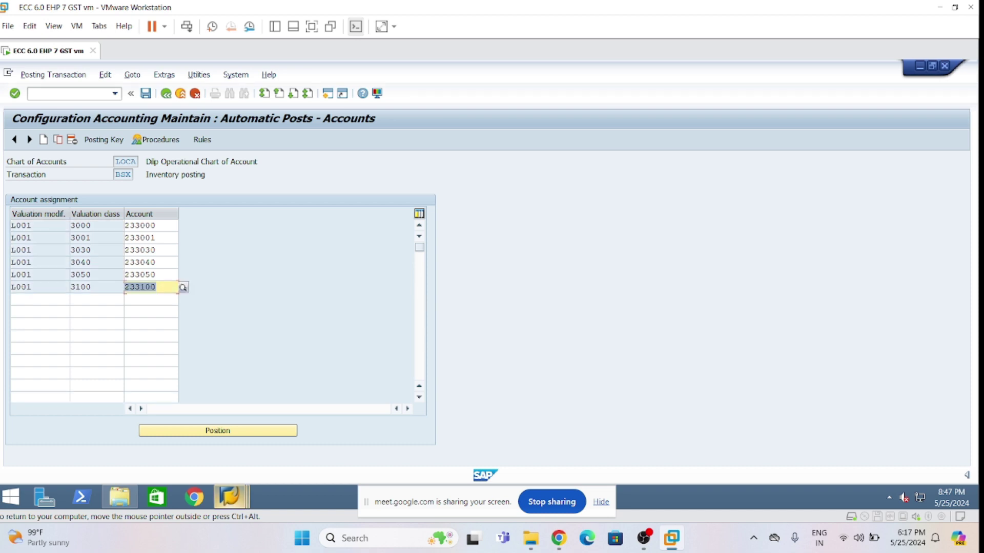
- Save the BSX account assignments for chart of accounts LOCA
click(150, 300)
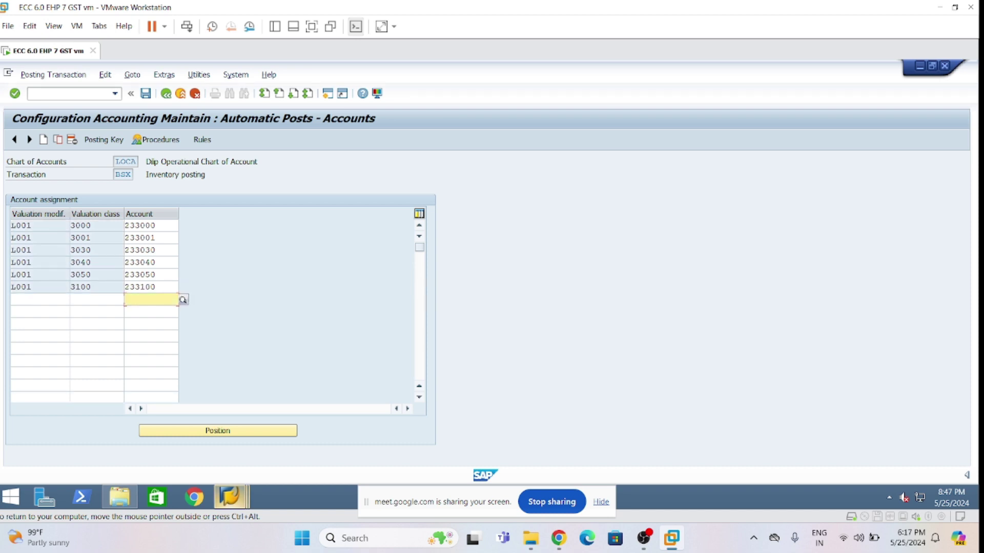
click(146, 94)
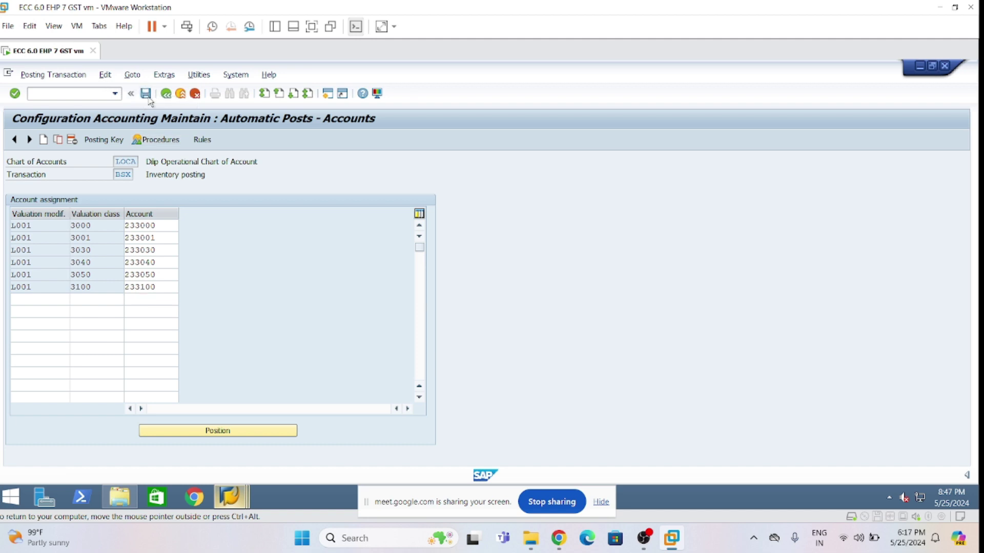
click(230, 270)
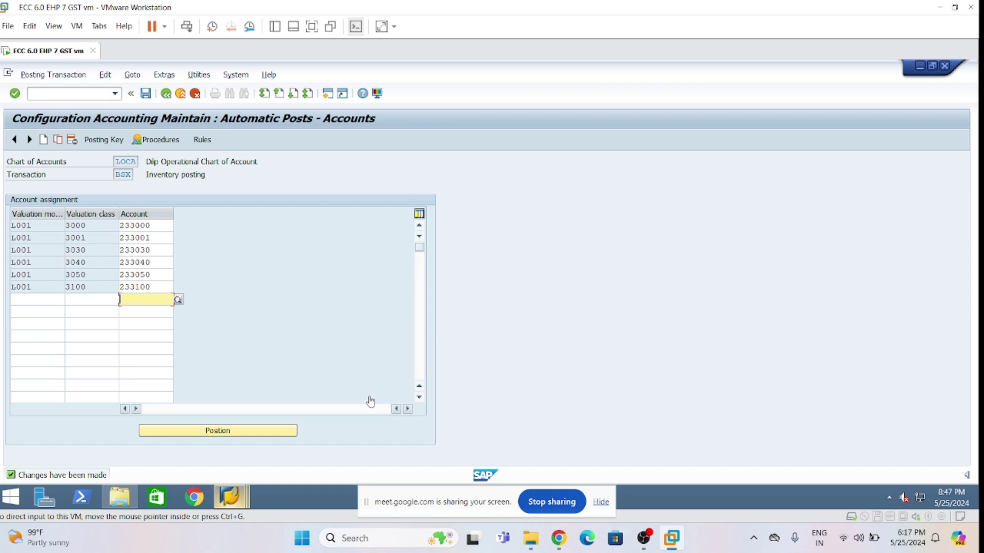
- In the G/L account session, open transaction OMWD and position the list at the valuation areas of company code LI01
mouse_move(244, 505)
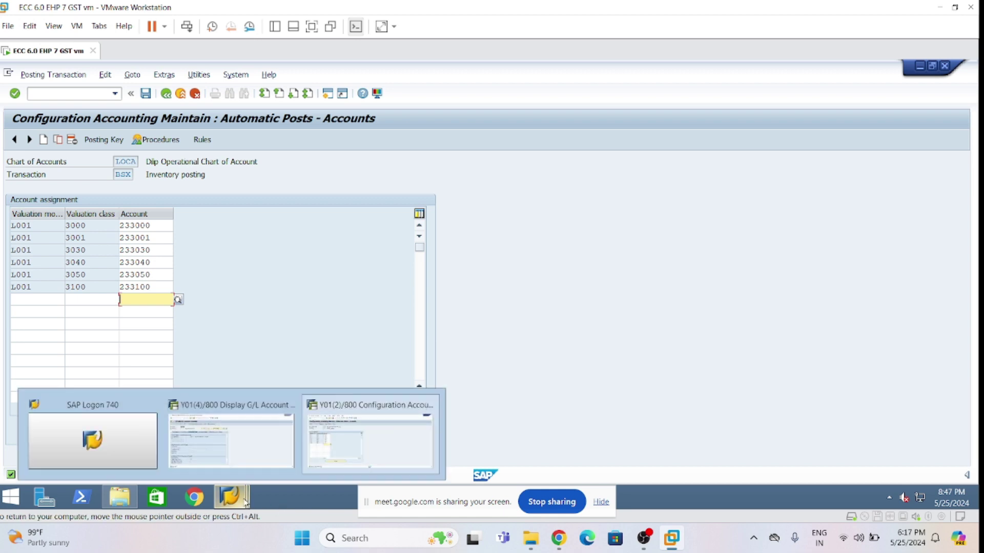
click(261, 443)
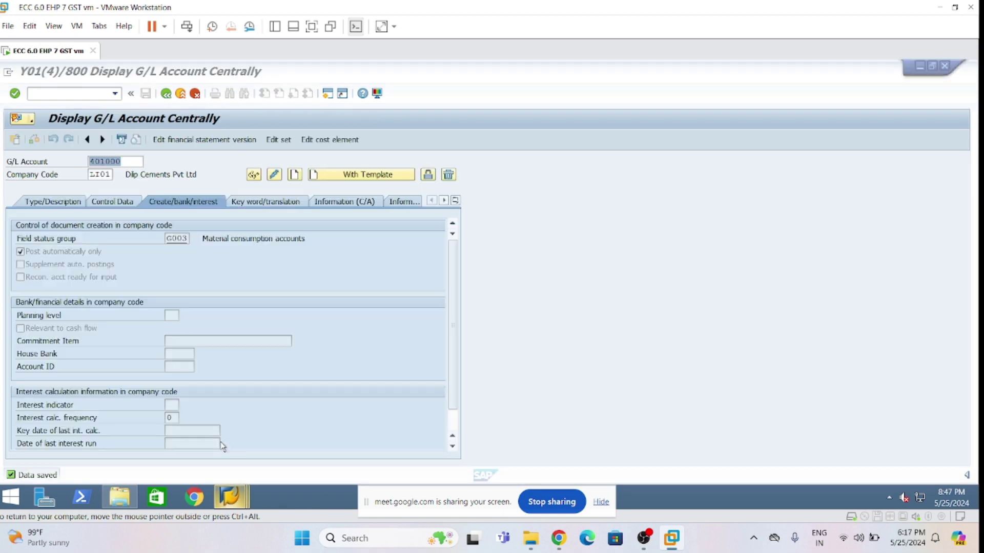
click(930, 67)
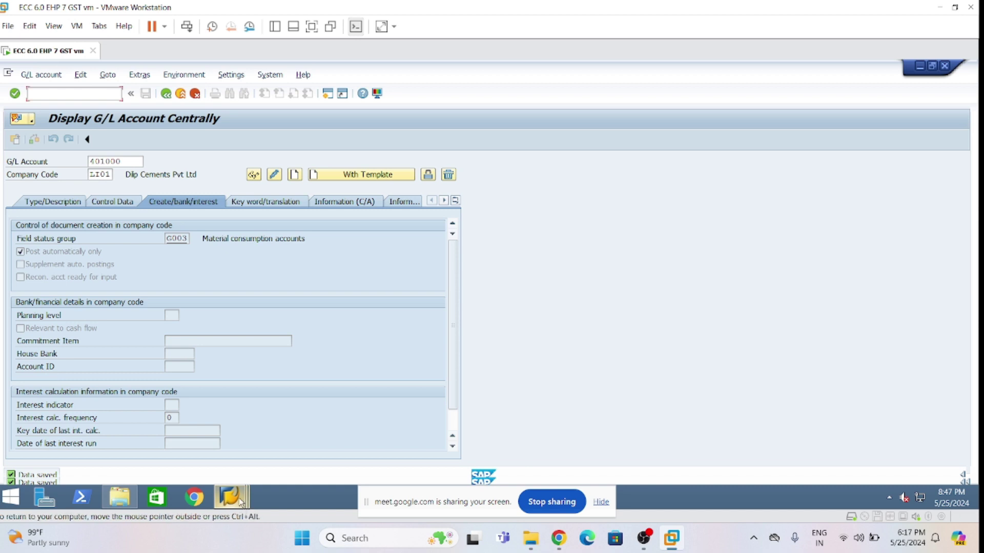
text(/nomwd)
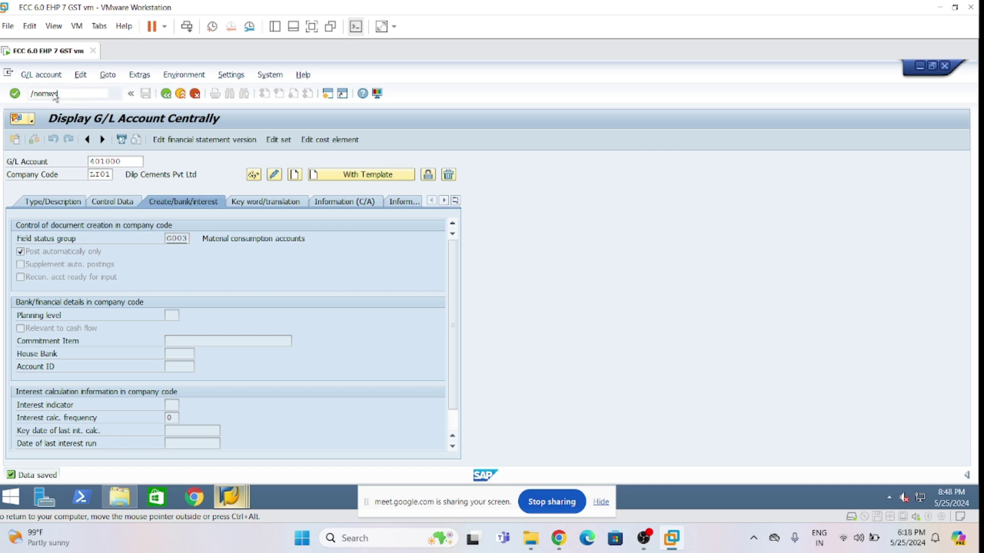
key(Return)
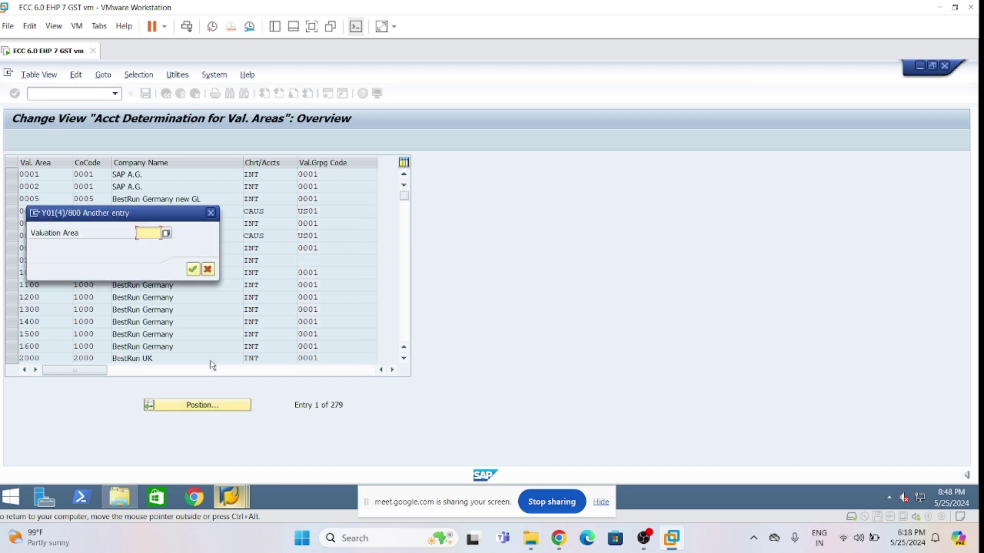
text(1)
key(Return)
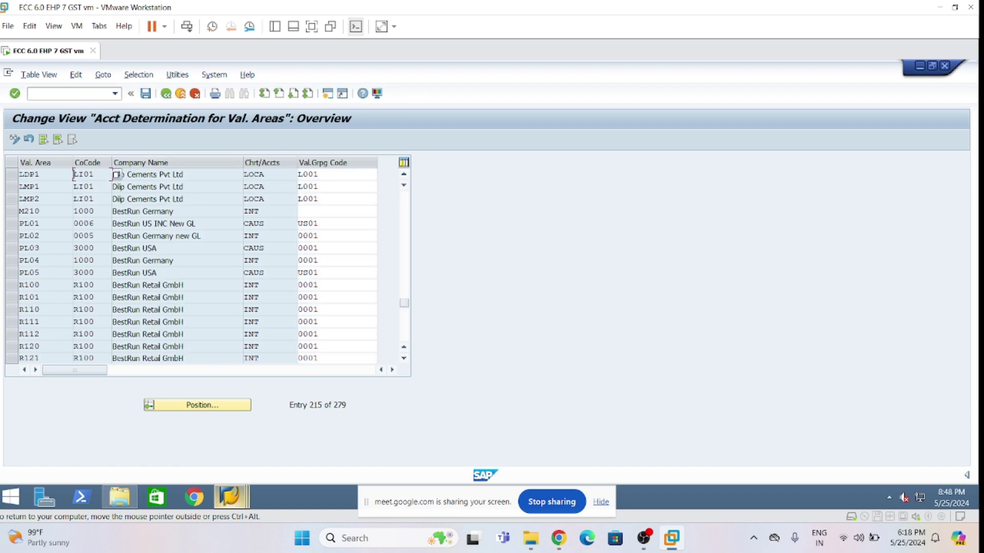
- Examine the valuation grouping code, chart of accounts and company code assigned to valuation area LDP1
click(320, 175)
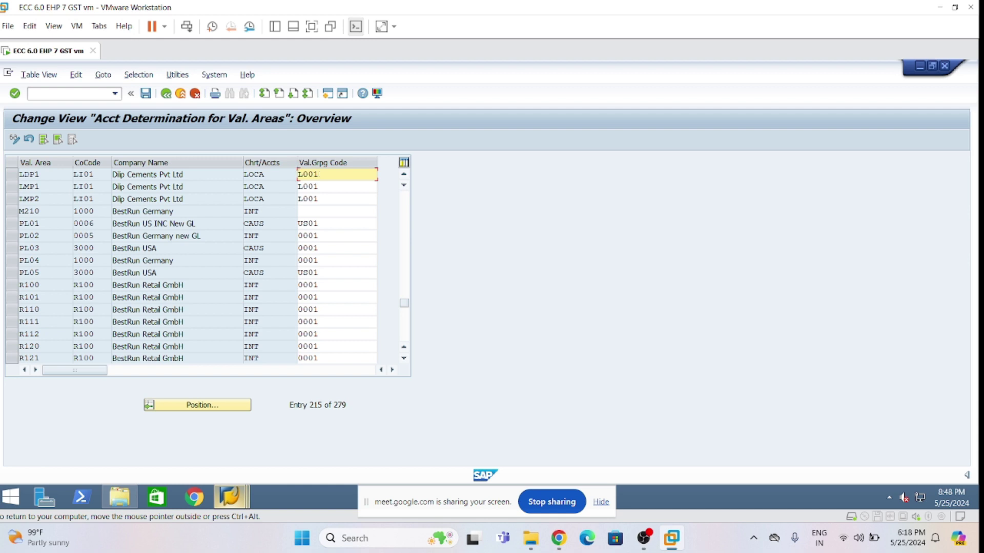
drag(267, 175, 243, 174)
drag(94, 174, 18, 175)
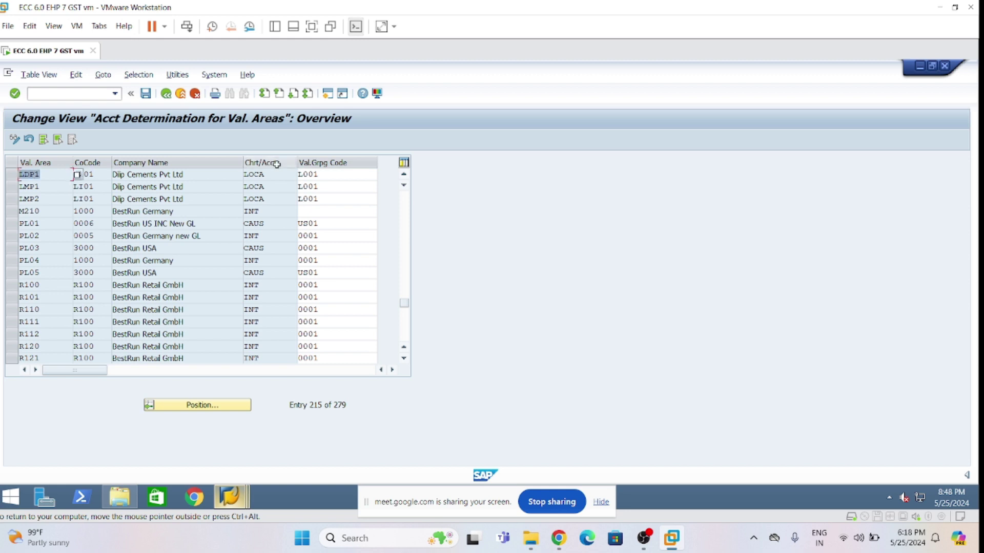
click(318, 174)
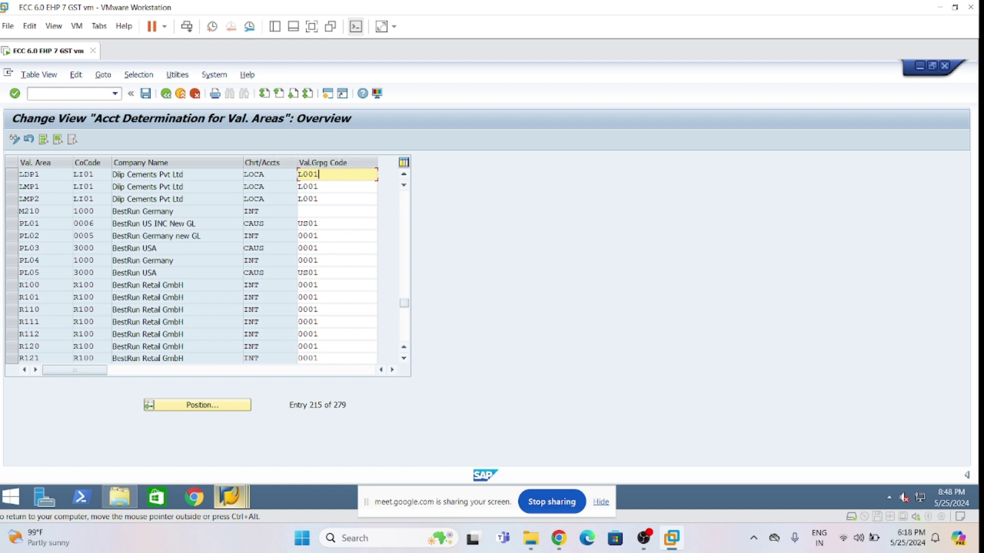
click(266, 174)
click(93, 175)
- Return to the BSX account assignment session and check the account assigned to valuation class 3000
mouse_move(236, 499)
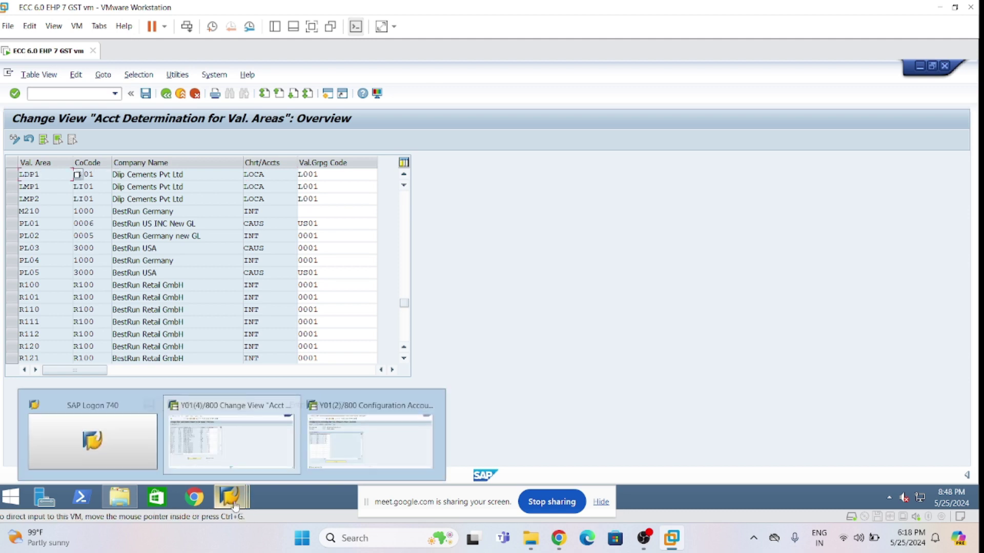
click(365, 423)
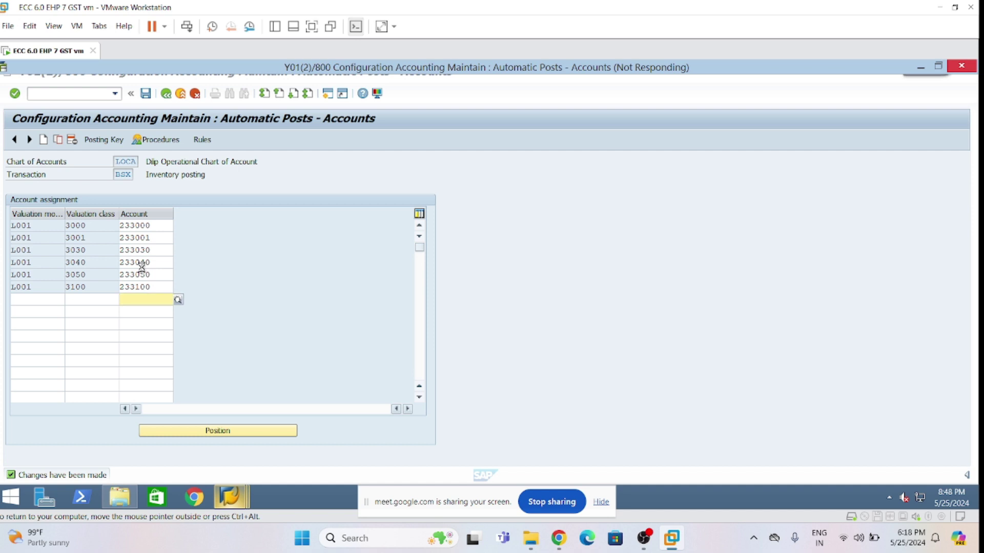
click(151, 226)
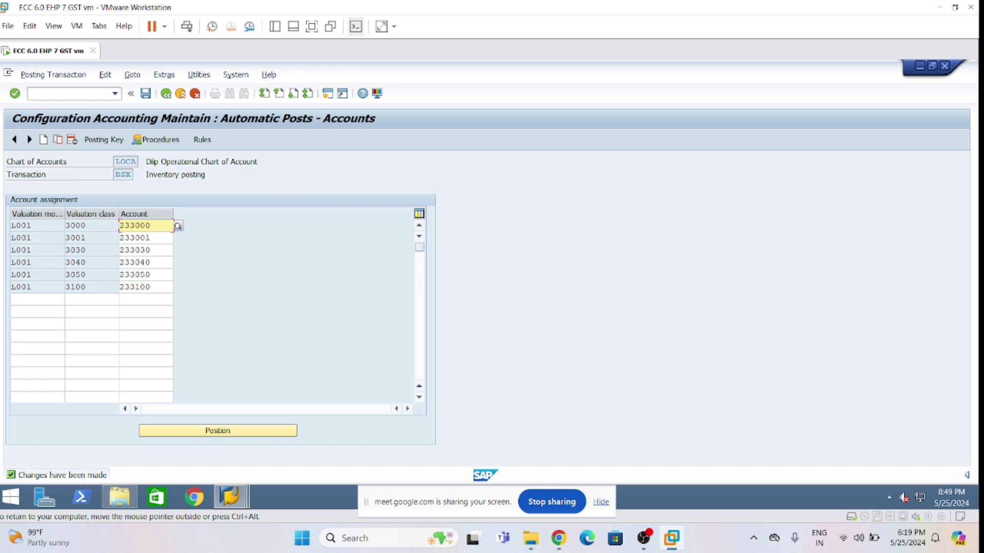
- Go back to the automatic posting procedures and open GR/IR clearing account transaction WRX for chart of accounts LOCA
click(165, 94)
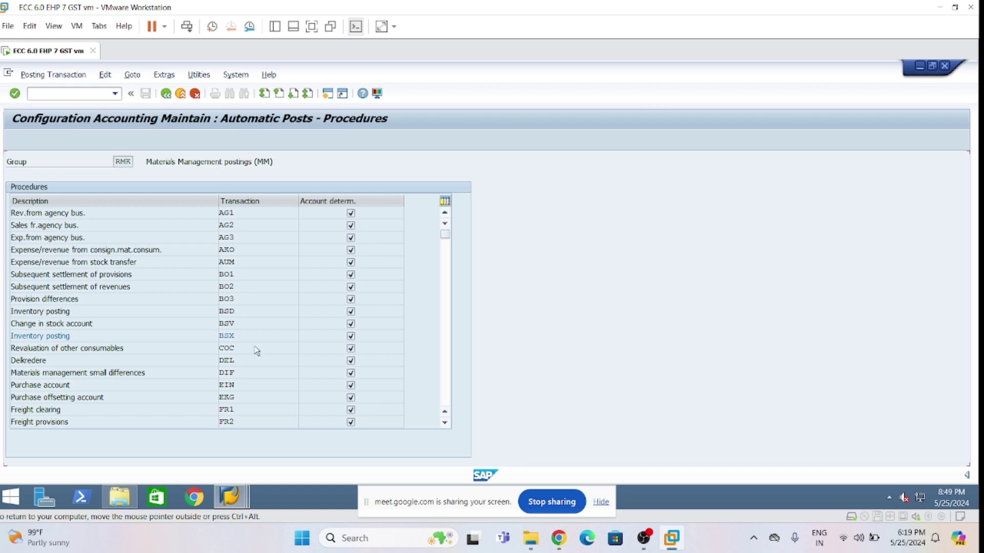
scroll(257, 347, down, 2)
scroll(251, 384, down, 4)
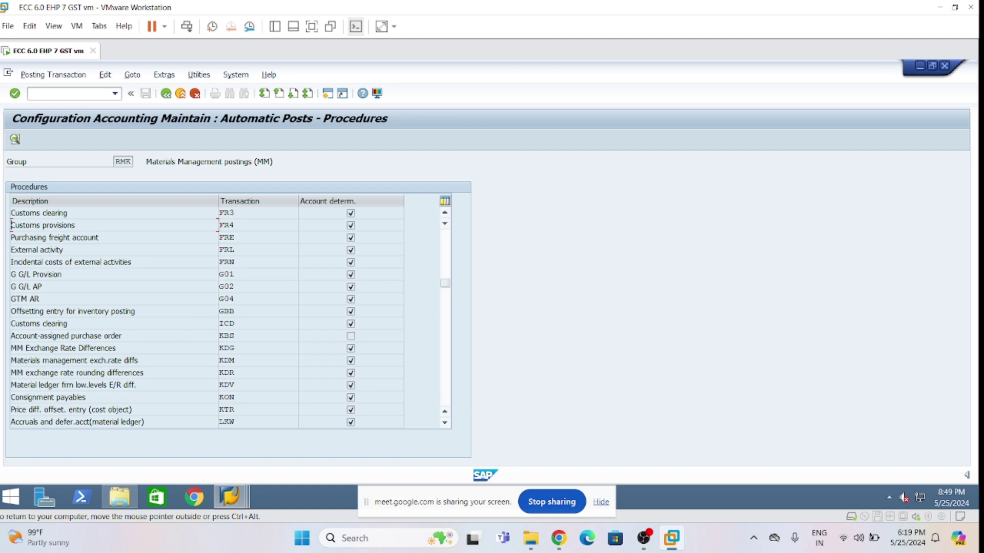
scroll(270, 383, down, 1)
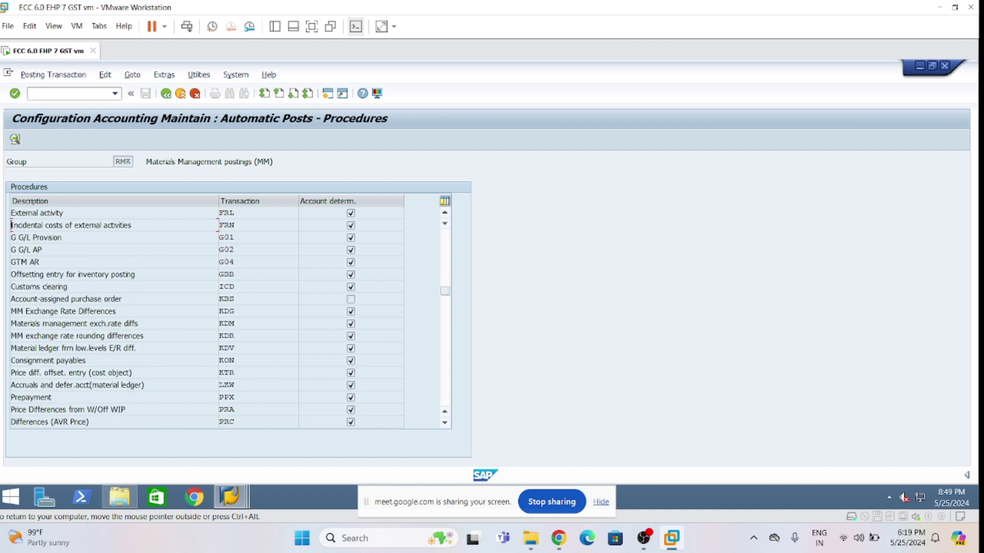
scroll(269, 370, down, 7)
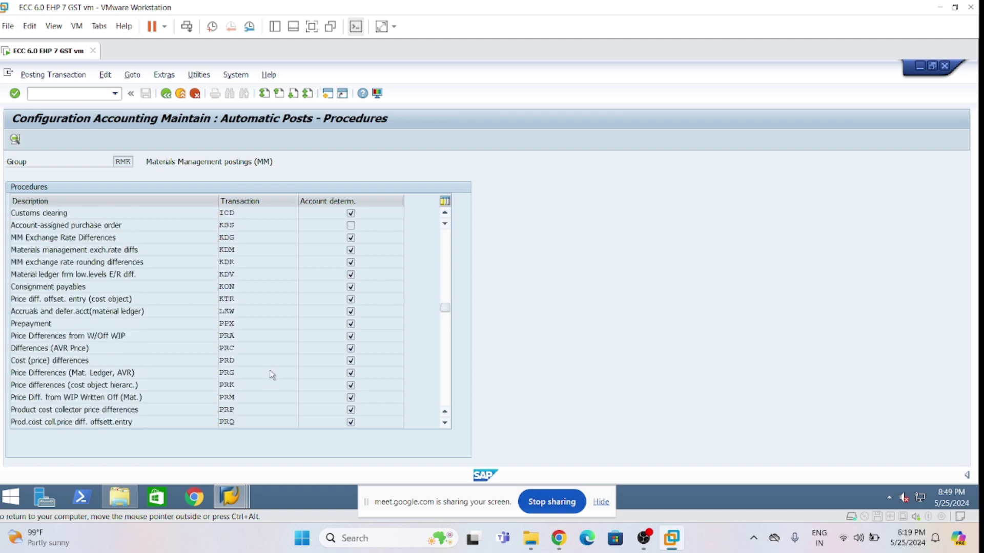
scroll(270, 379, down, 2)
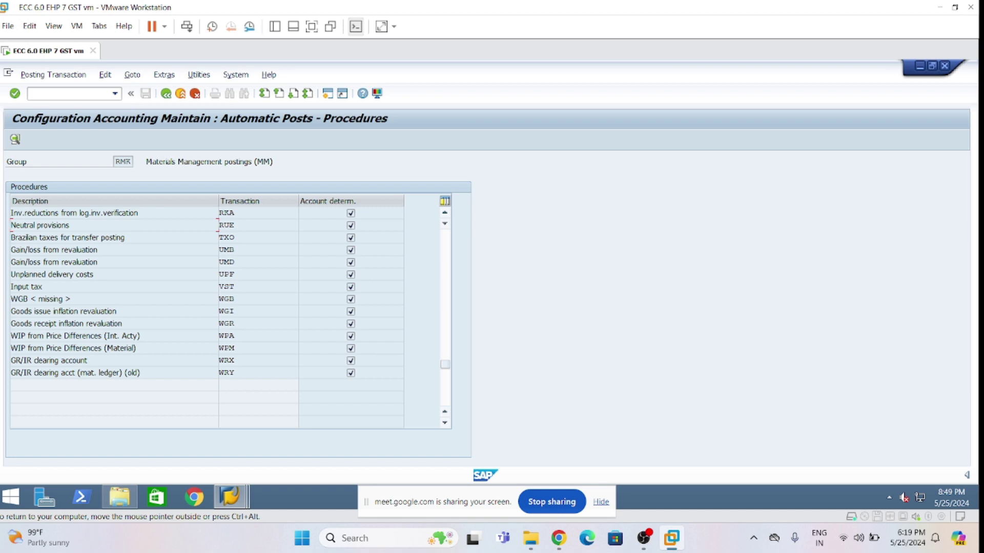
click(224, 360)
double_click(224, 360)
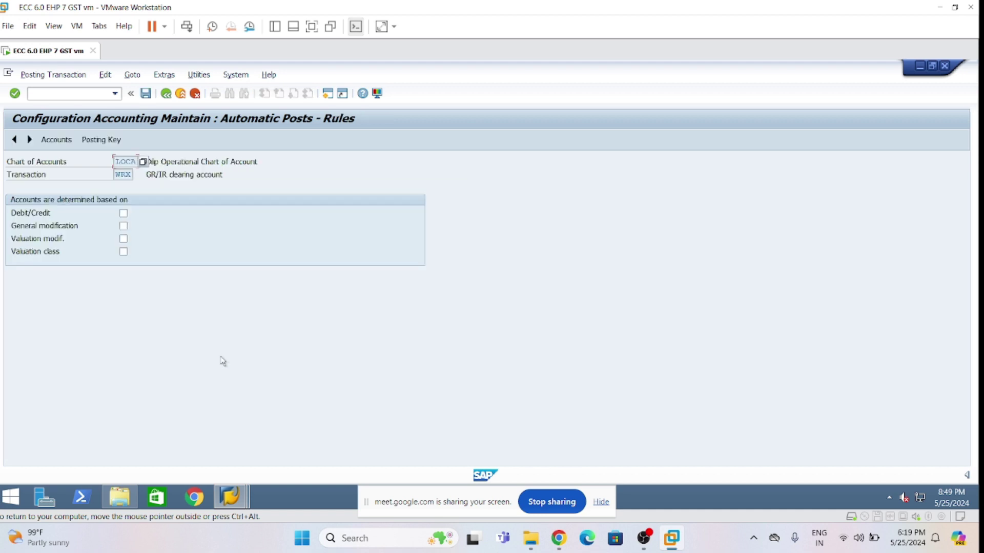
- Set the WRX rules to determine accounts by valuation modification and valuation class, and save them
click(123, 239)
click(123, 252)
click(148, 95)
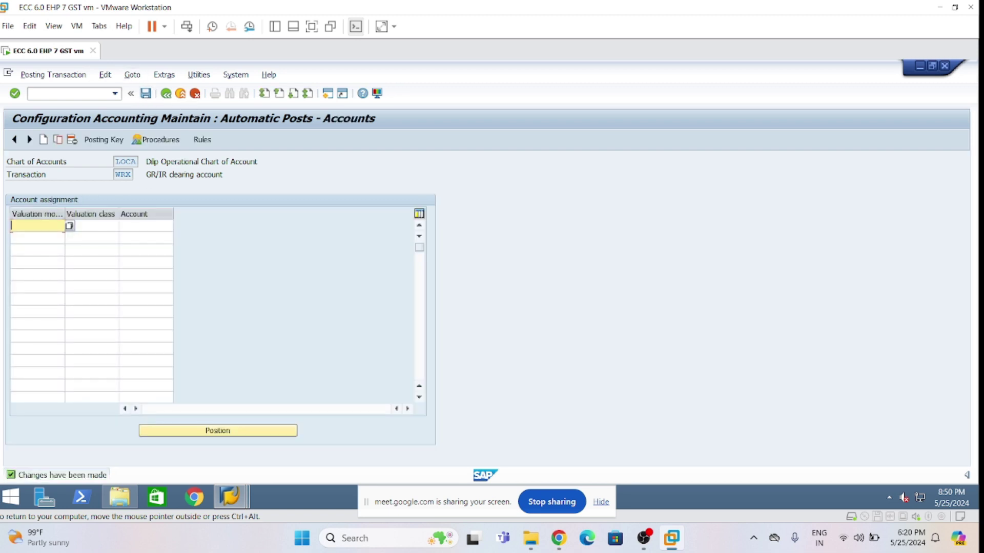
- Assign G/L account 179200 to valuation modification L001 with a blank valuation class in the first row
text(L001)
key(Tab)
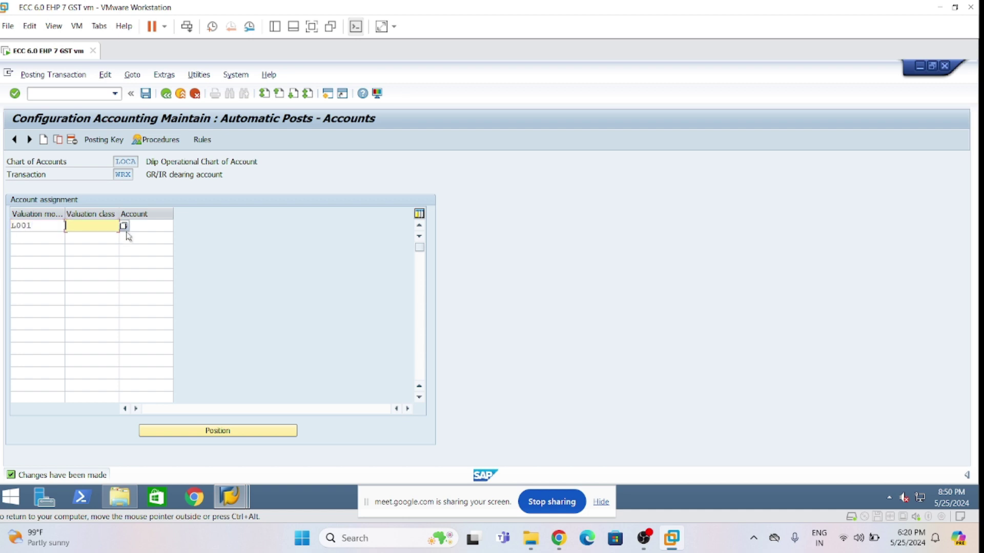
key(Tab)
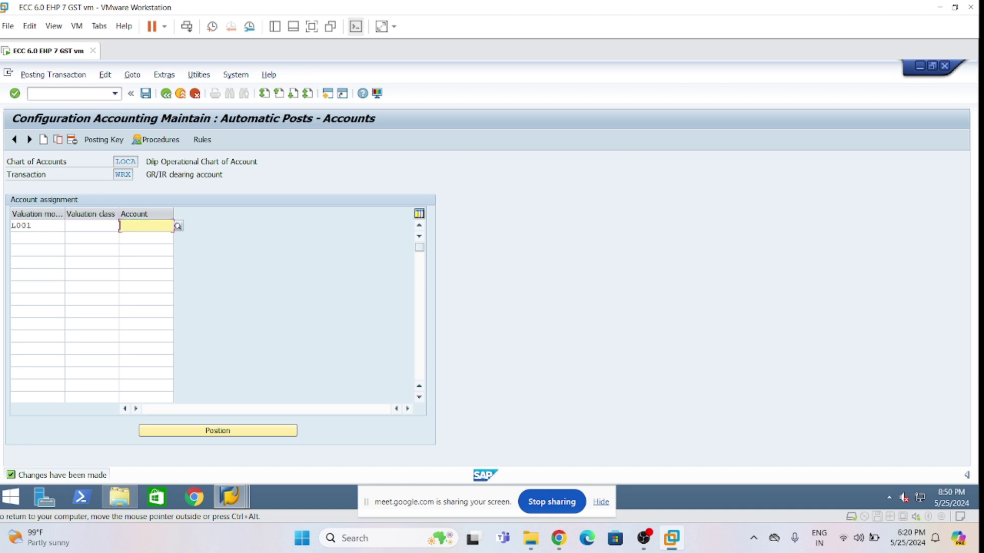
text(179)
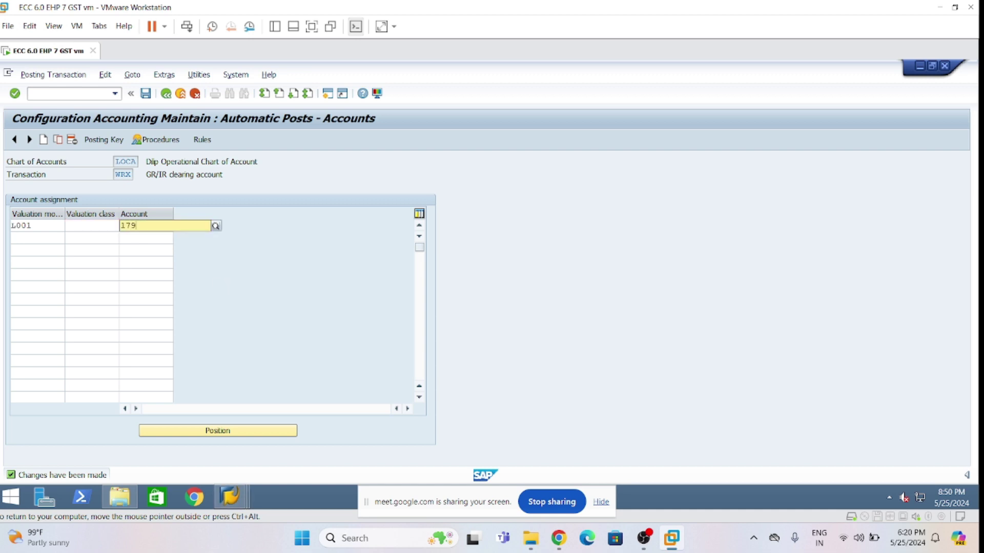
text(00)
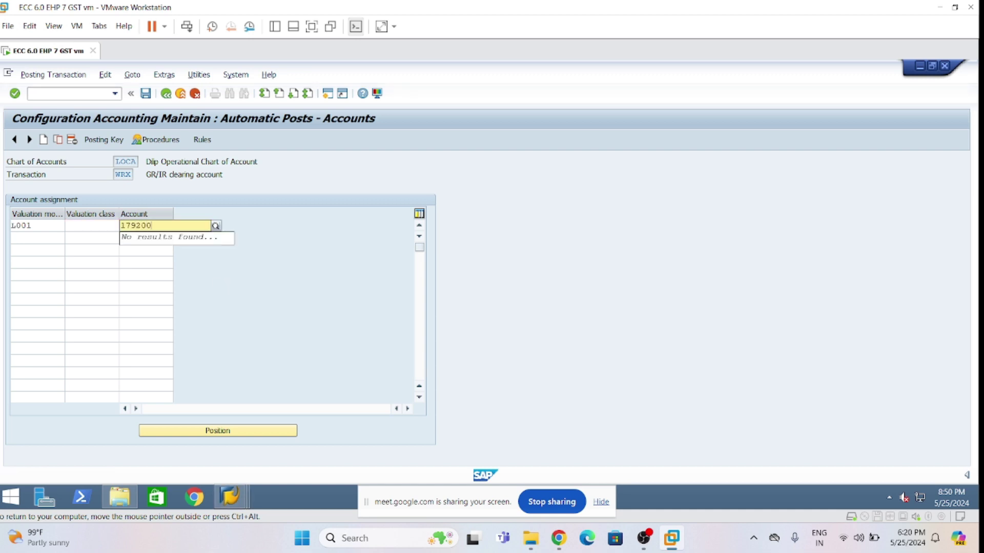
click(154, 262)
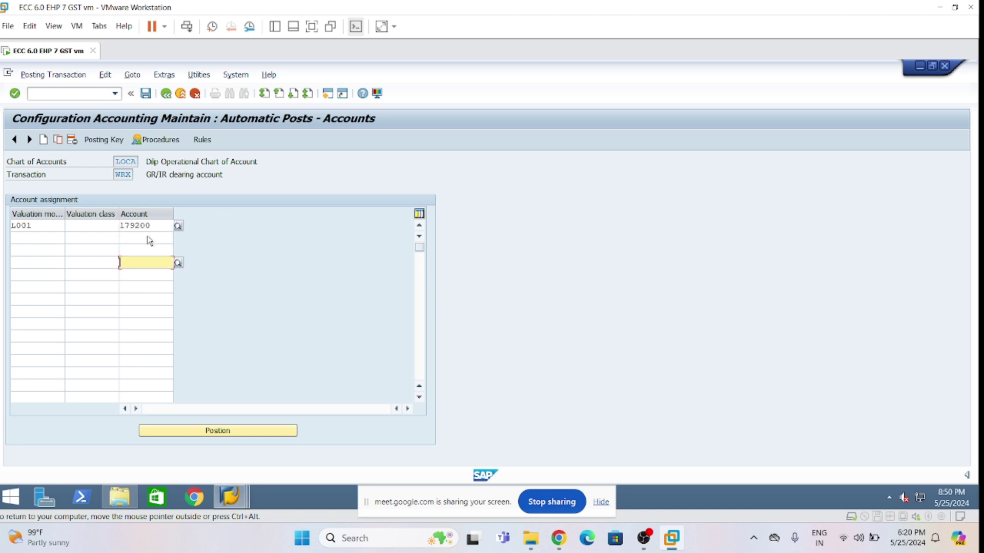
click(69, 238)
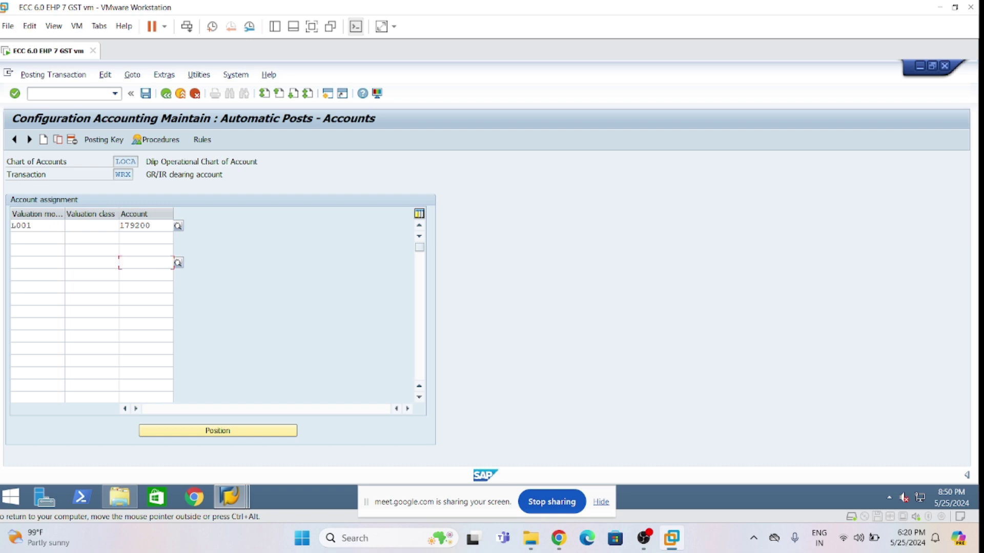
click(85, 250)
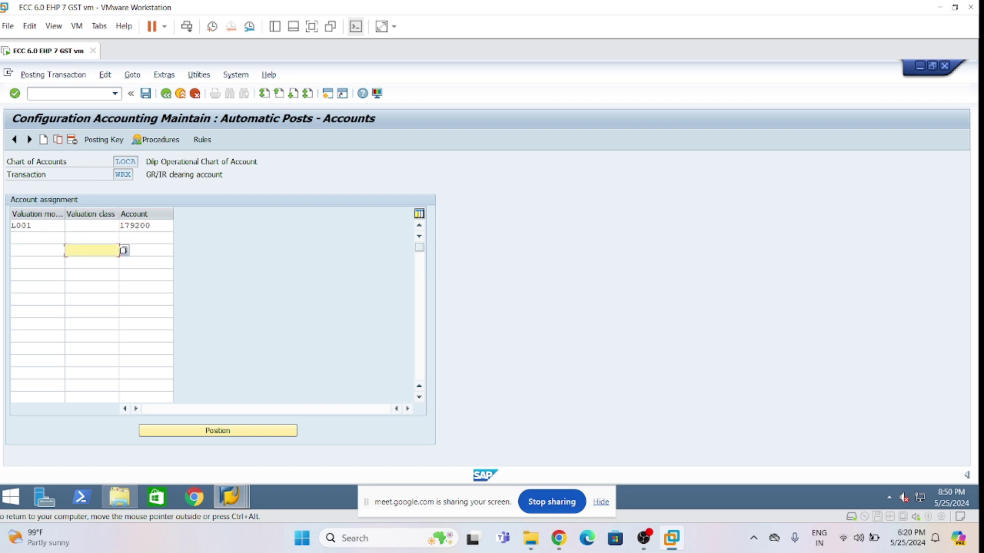
- Add a WRX assignment for valuation modification L001 and valuation class 3000 with G/L account 179300
click(28, 238)
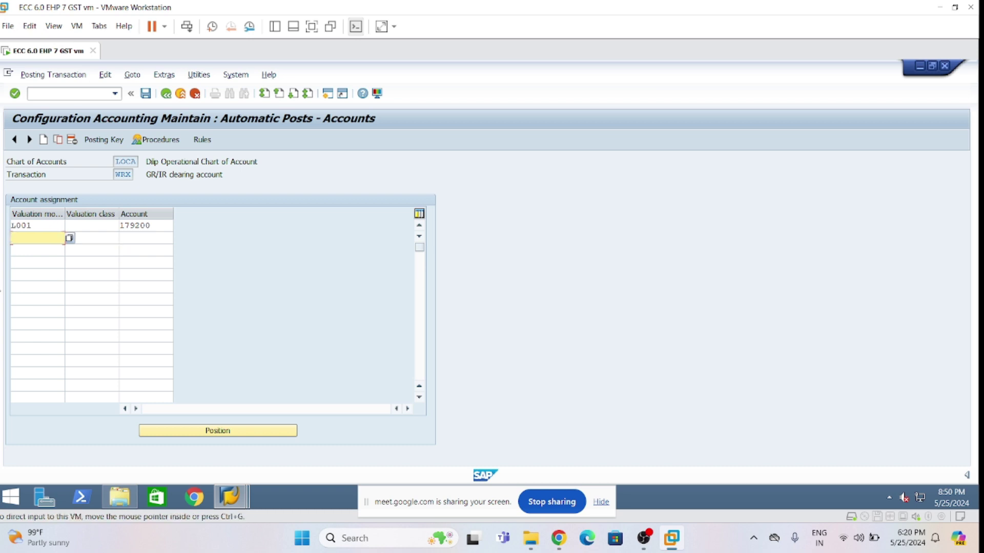
text(L001)
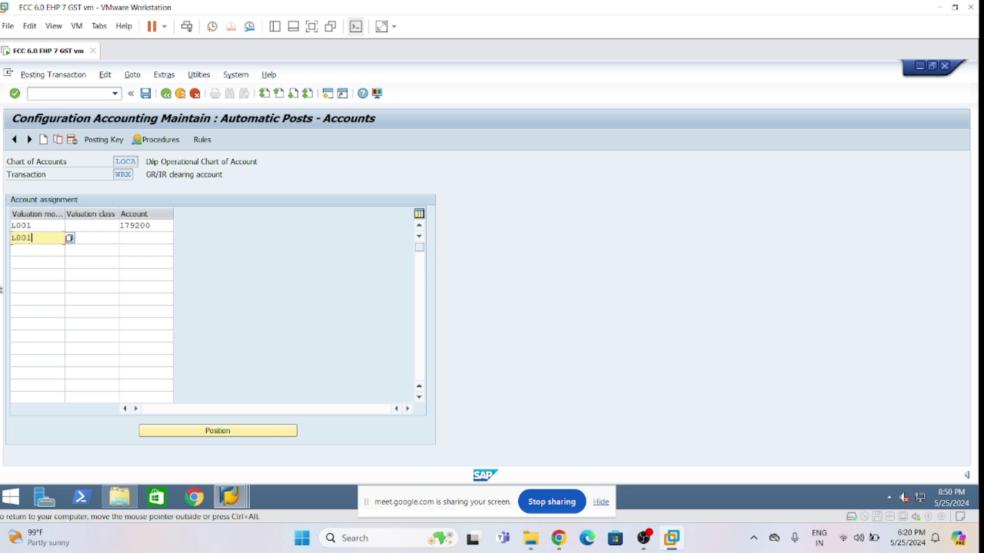
key(Tab)
text(3000)
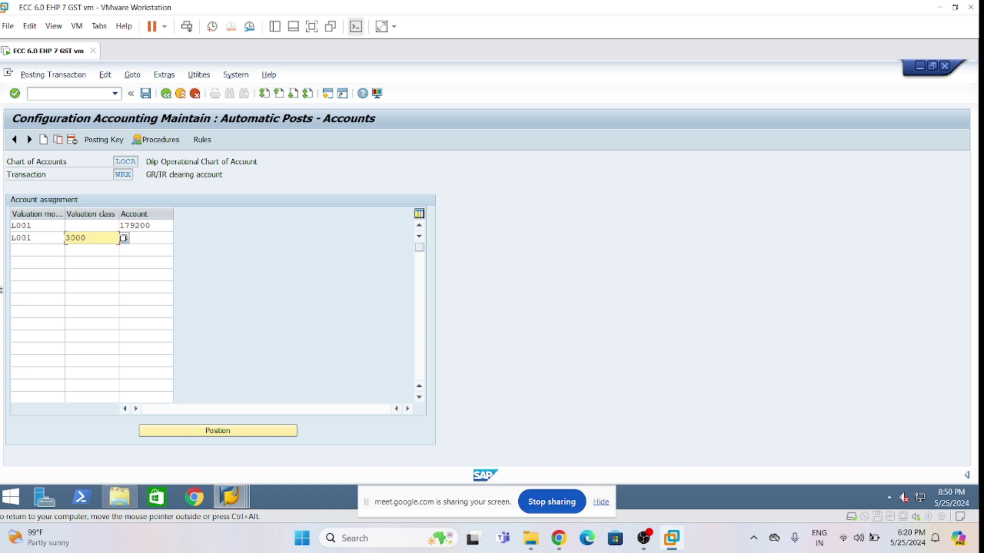
key(Tab)
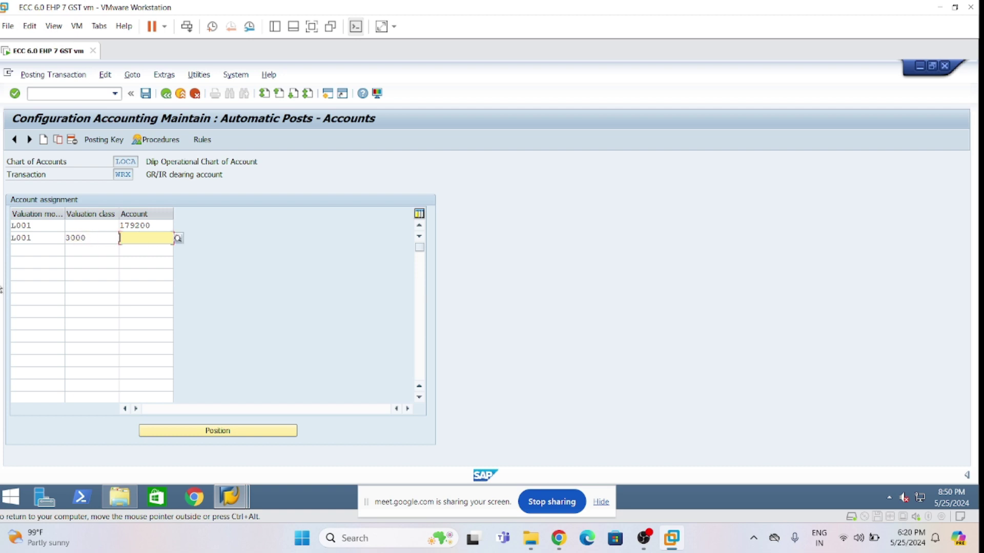
text(1)
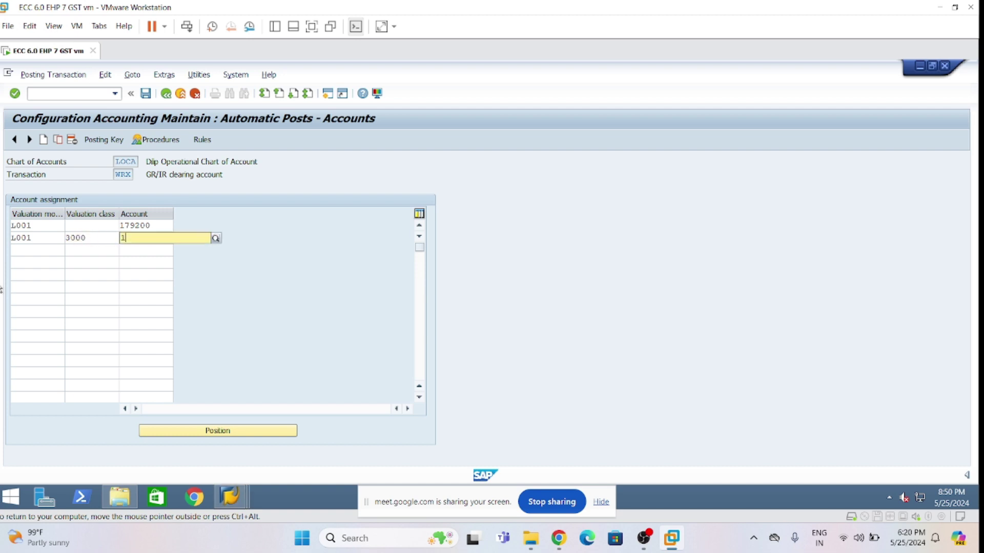
text(79300)
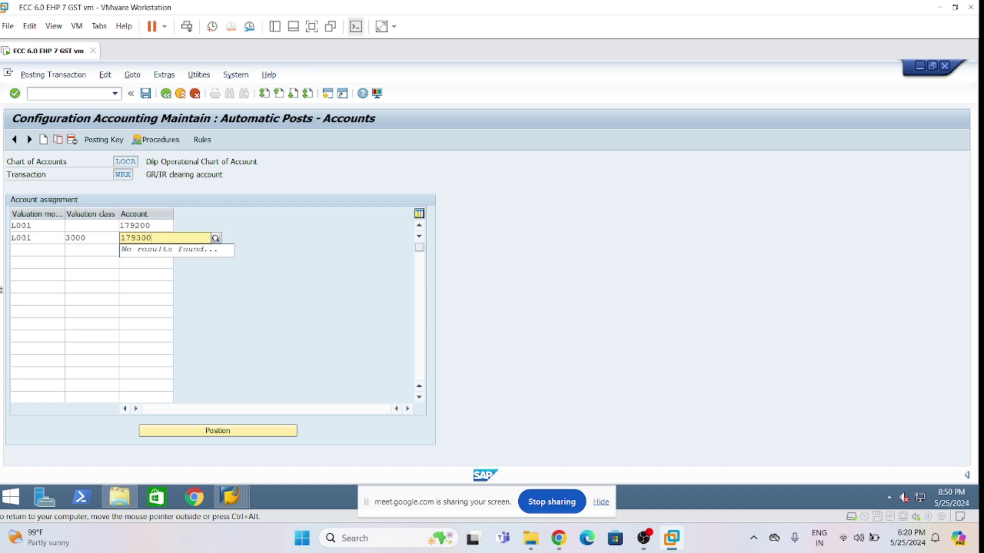
key(Return)
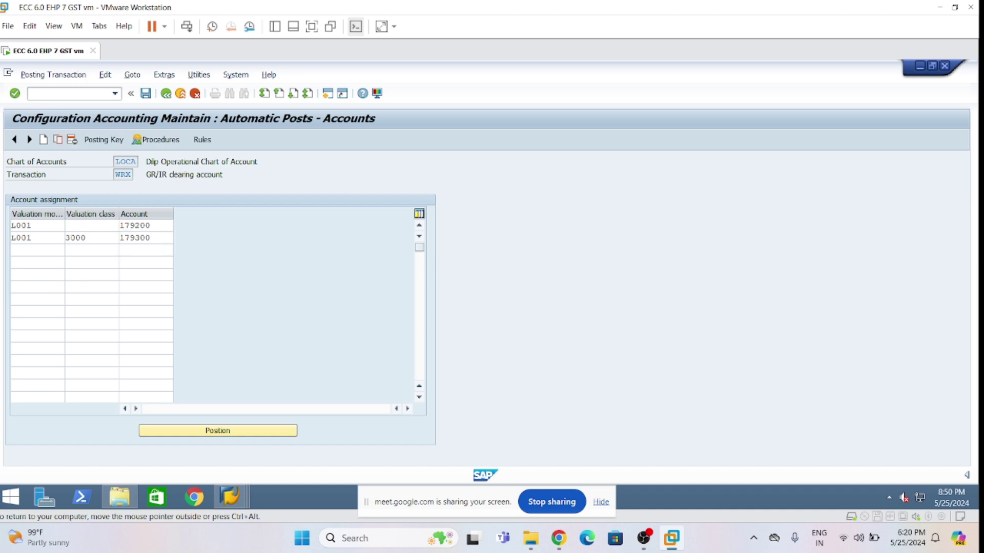
click(150, 238)
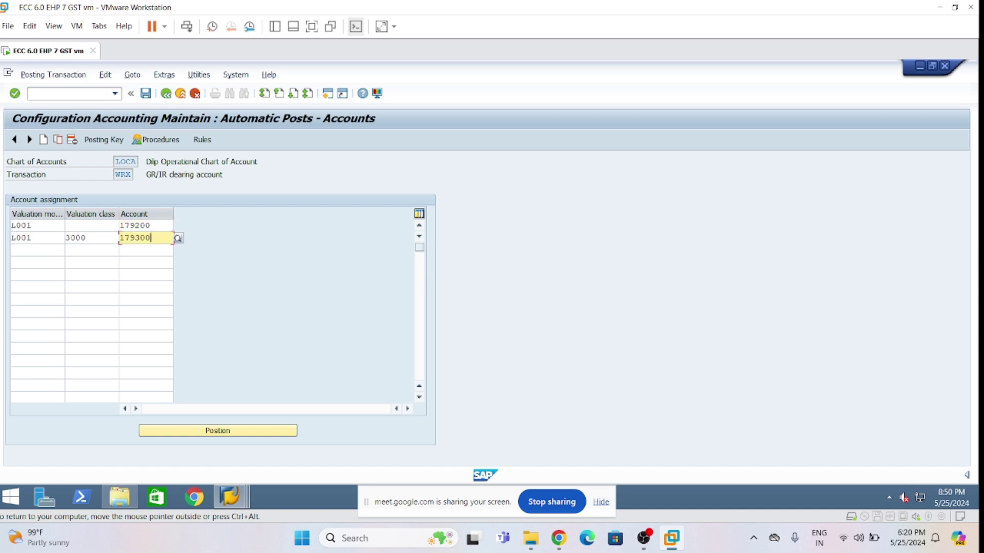
click(38, 250)
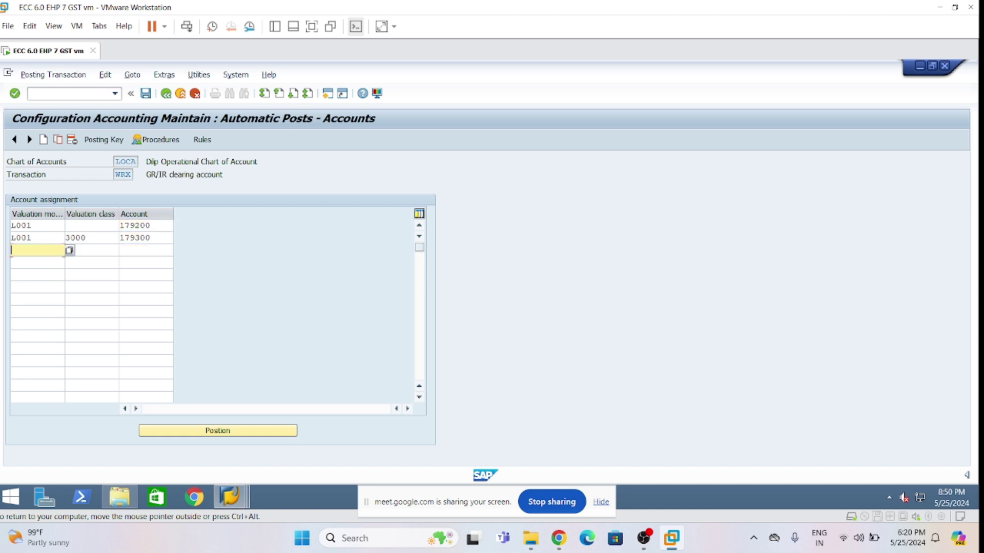
click(91, 225)
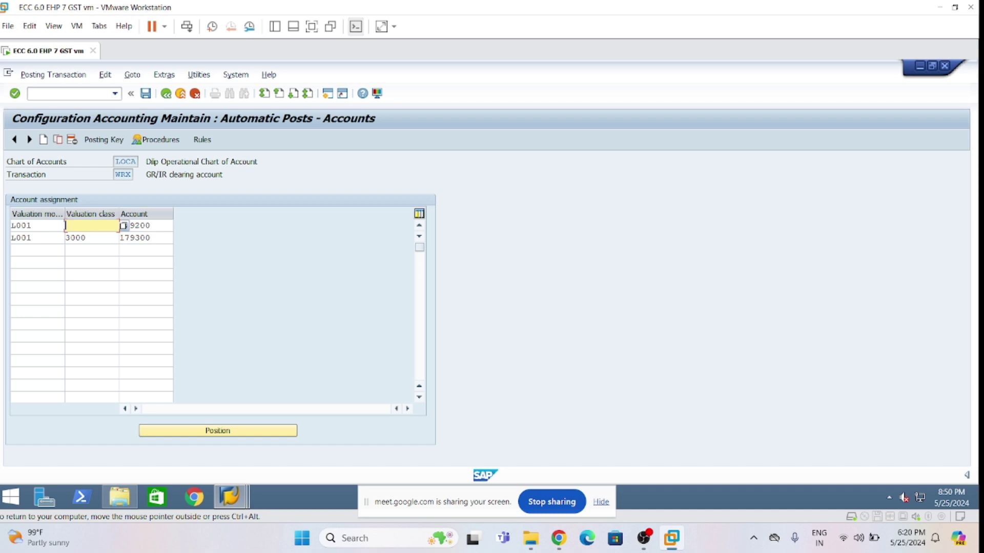
- Add a row for valuation modification L001 and valuation class 3001, reusing account 179300 from the row above
click(38, 250)
text(L001)
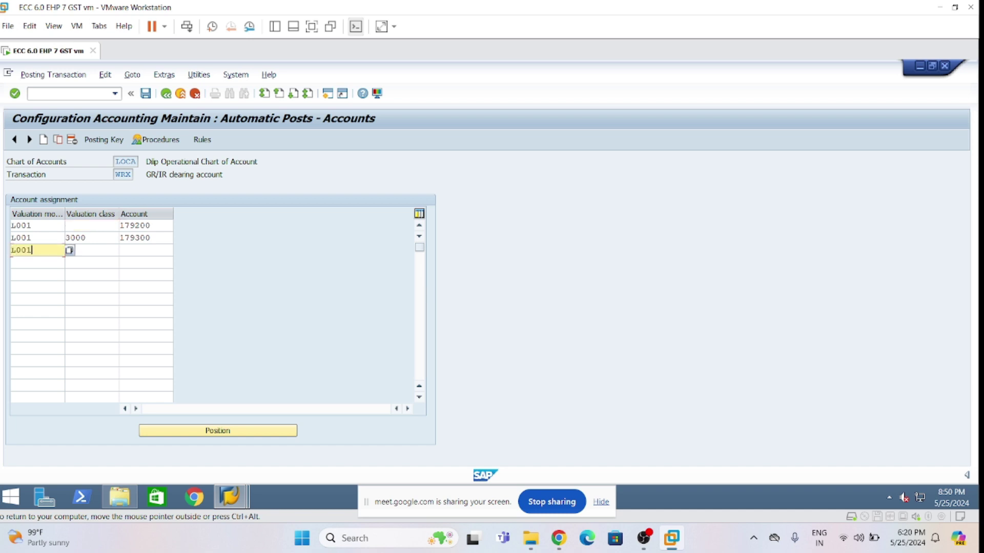
key(Tab)
text(3001)
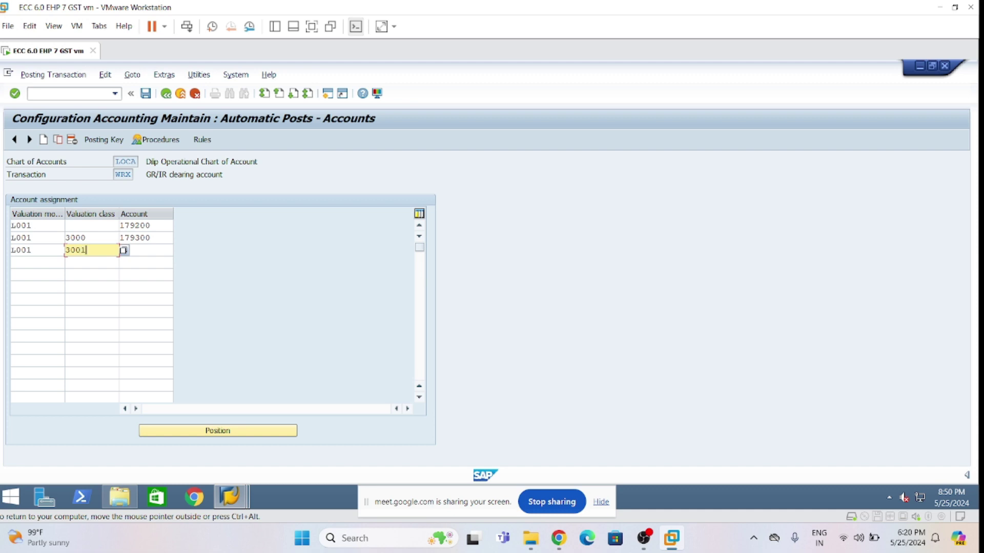
key(Tab)
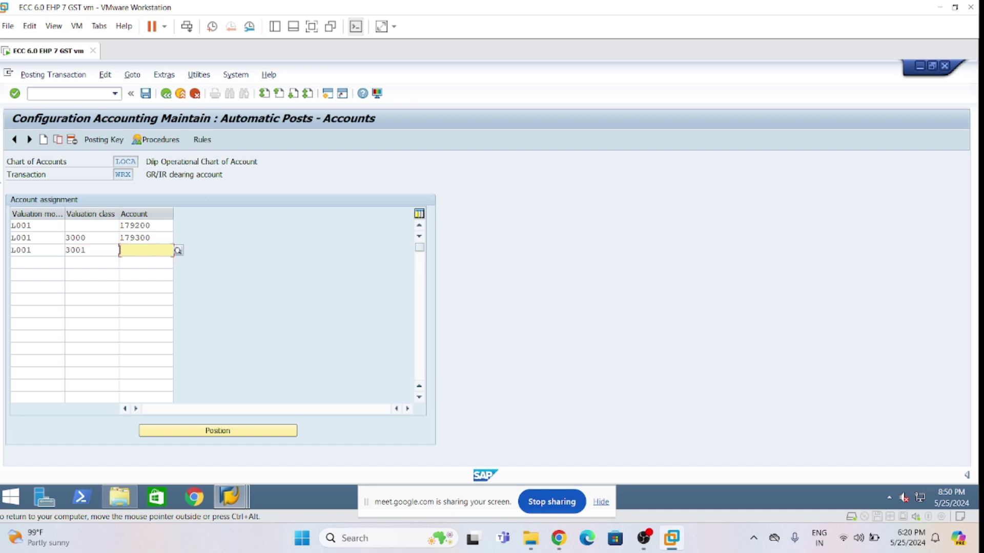
drag(153, 239, 65, 233)
key(ctrl+c)
click(138, 250)
key(ctrl+v)
- Fill the account column of the five rows below valuation class 3001 with copies of account 179300
click(138, 263)
key(ctrl+v)
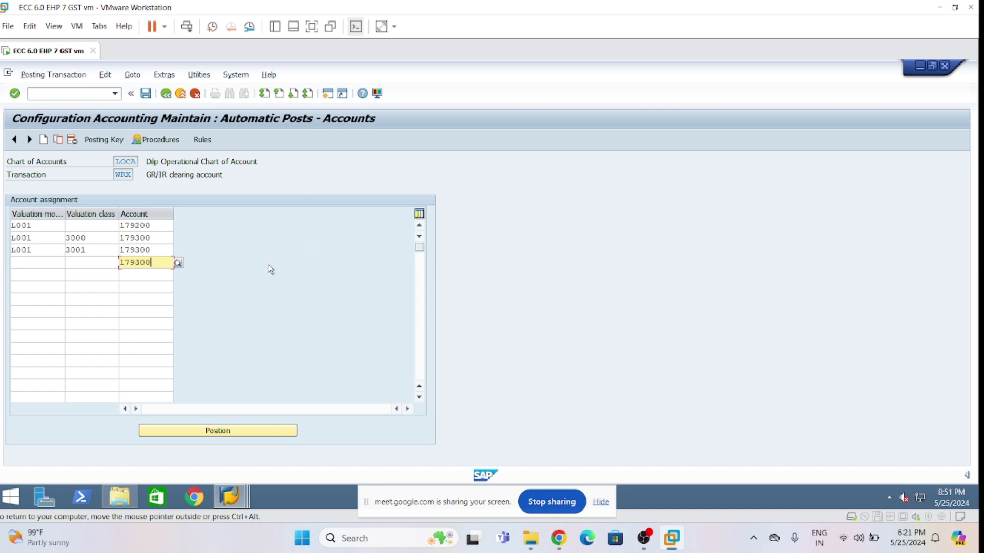
key(Down)
key(ctrl+v)
key(Down)
key(ctrl+v)
key(Down)
key(ctrl+v)
key(ctrl+v)
key(Down)
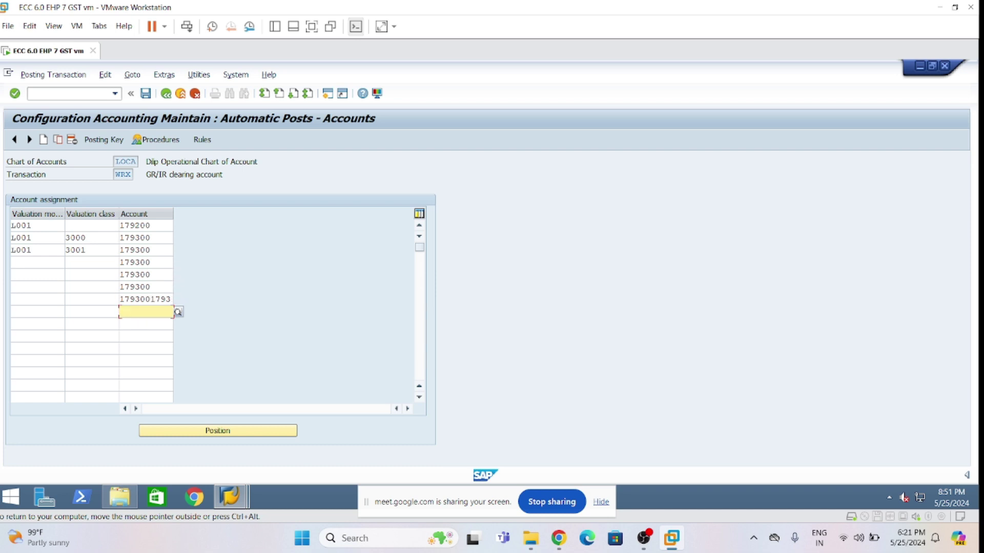
key(ctrl+v)
key(Up)
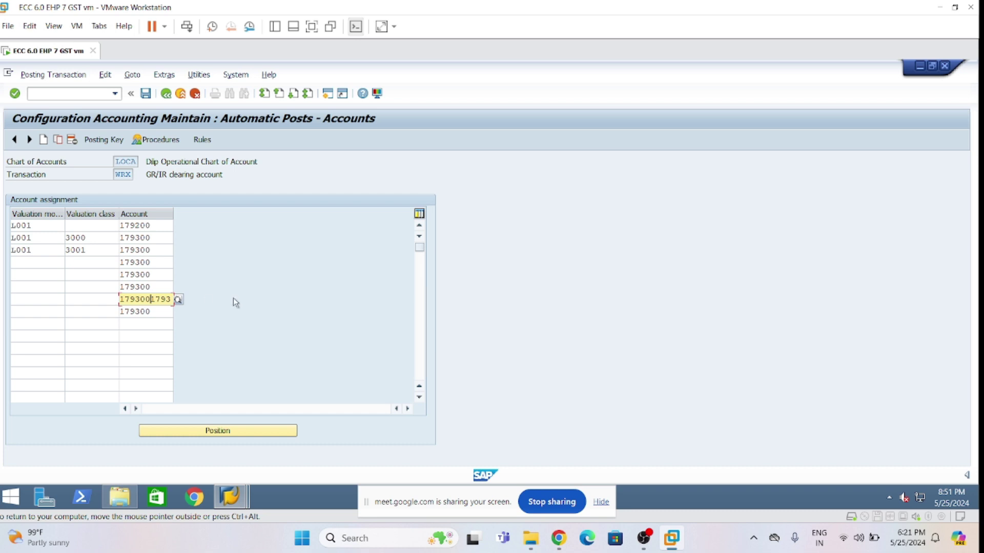
- Correct the doubled account entry in the seventh row to 179300
key(BackSpace)
key(BackSpace)
key(BackSpace)
key(BackSpace)
key(BackSpace)
key(BackSpace)
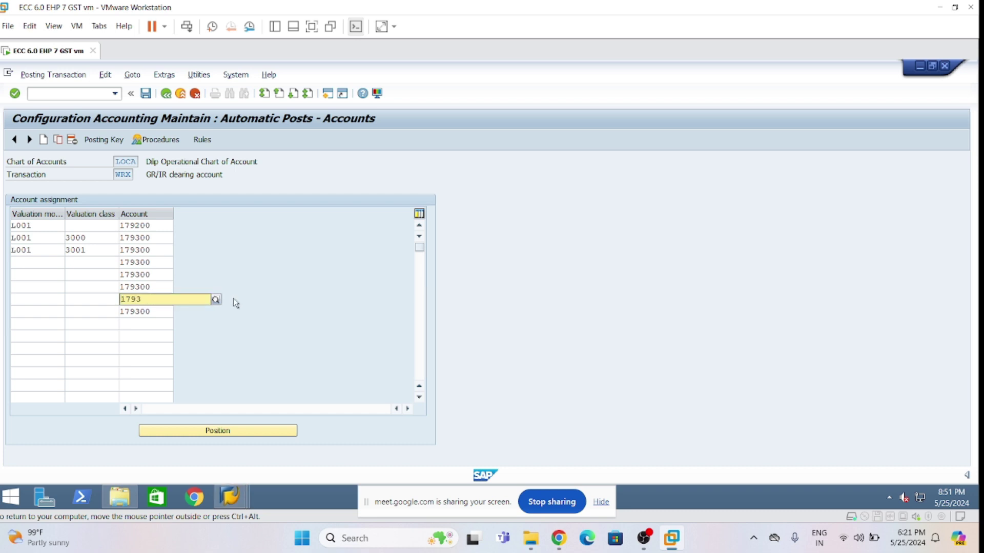
key(ctrl+a)
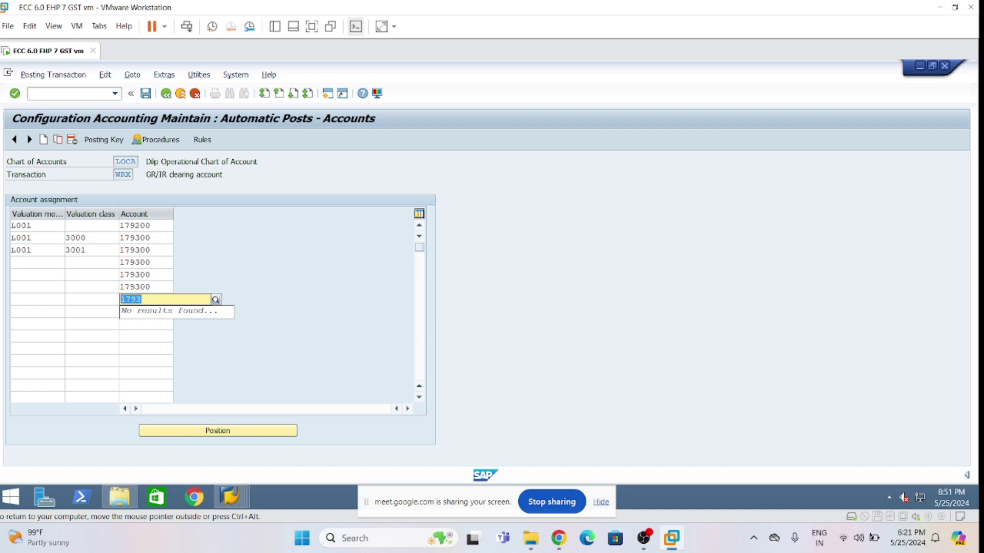
click(140, 336)
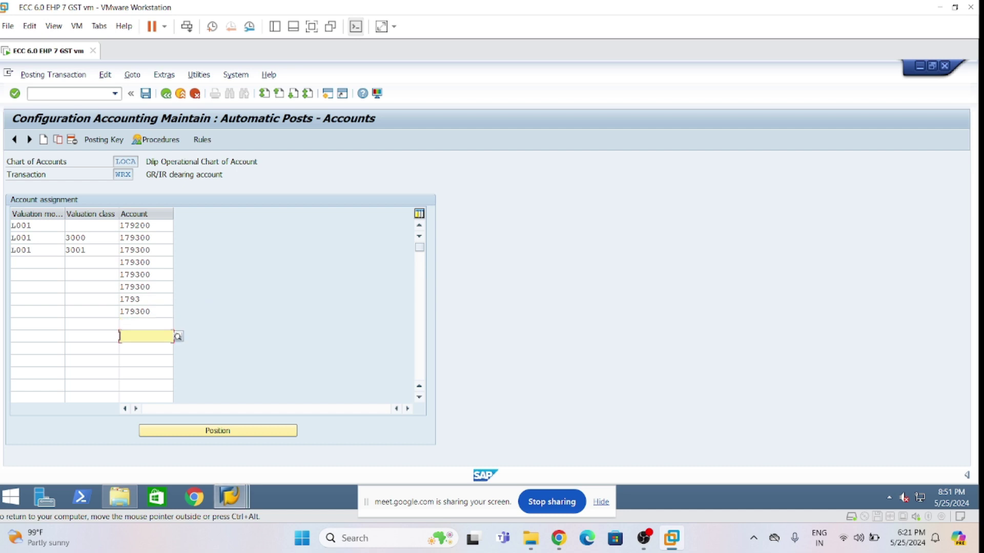
double_click(134, 300)
key(BackSpace)
key(ctrl+v)
click(31, 262)
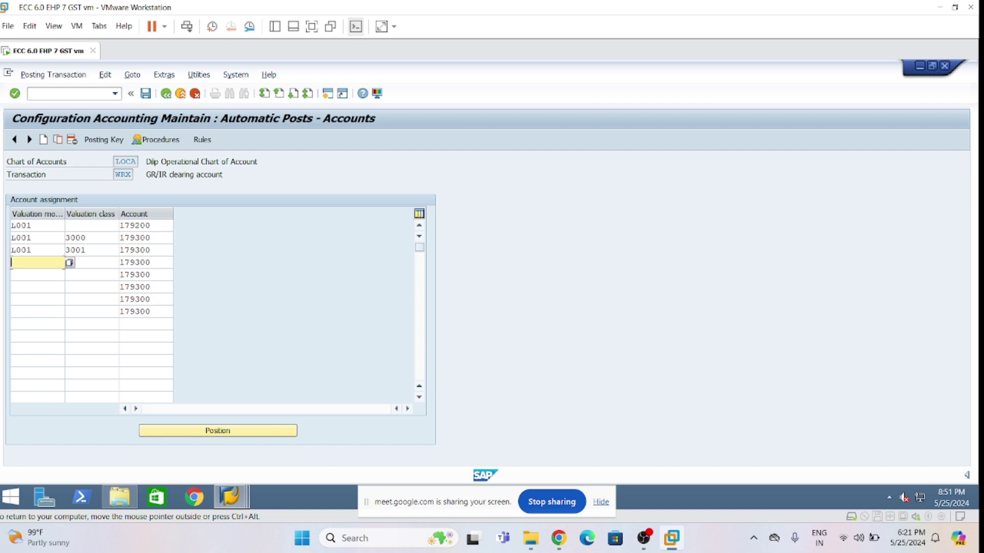
drag(34, 250, 2, 249)
key(BackSpace)
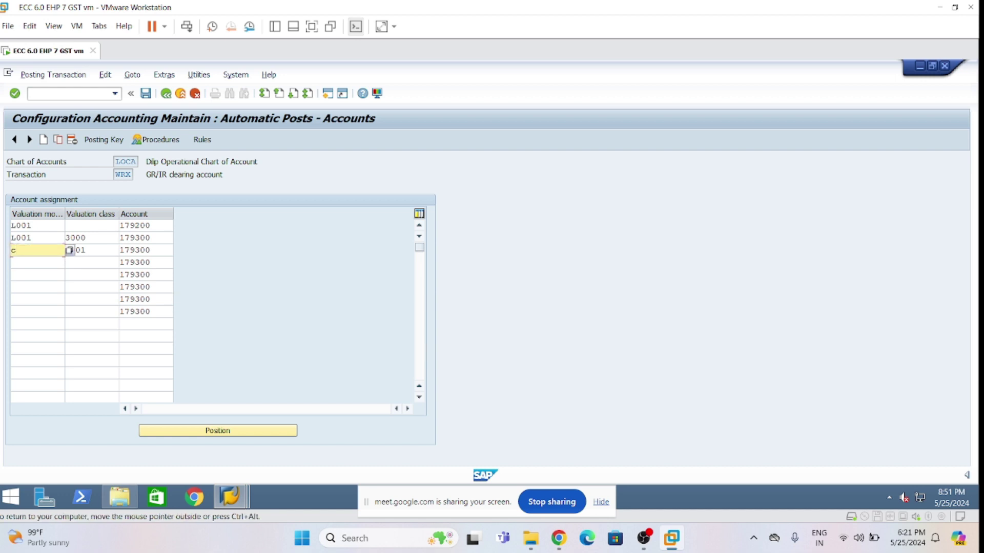
key(ctrl+z)
- Copy valuation modification L001 from the valuation class 3000 row into the six rows below it
drag(34, 238, 4, 238)
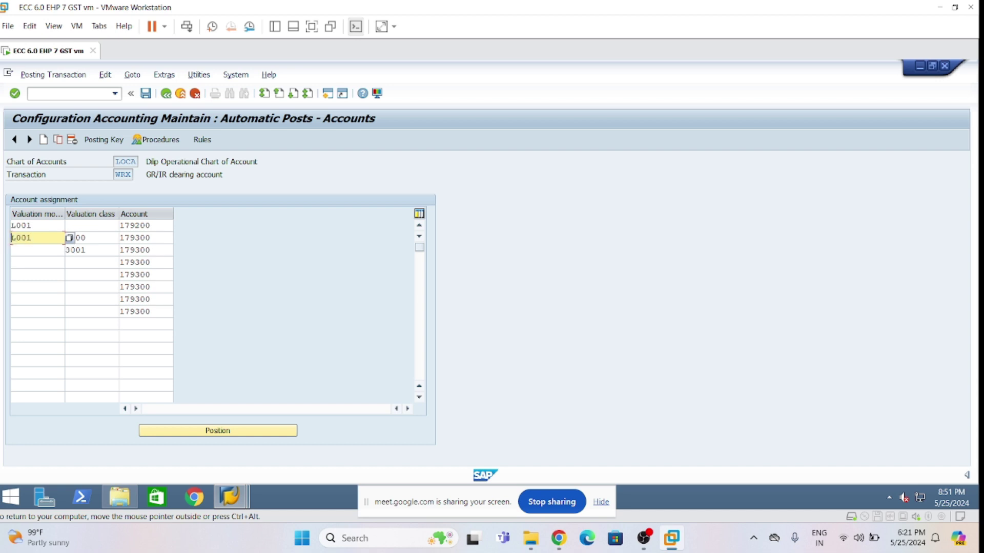
key(ctrl+v)
key(Down)
key(ctrl+v)
key(Down)
key(ctrl+v)
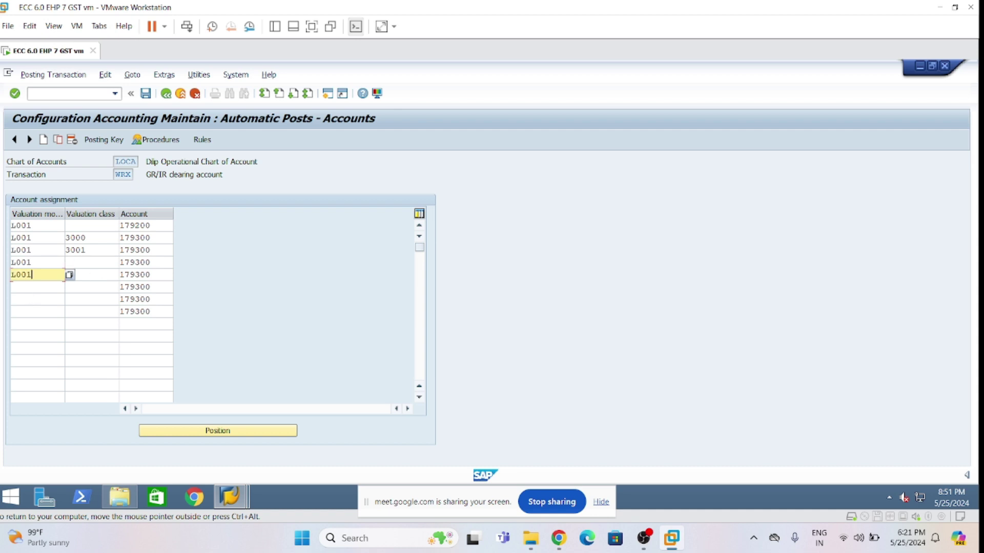
key(Down)
key(ctrl+v)
key(Down)
key(ctrl+v)
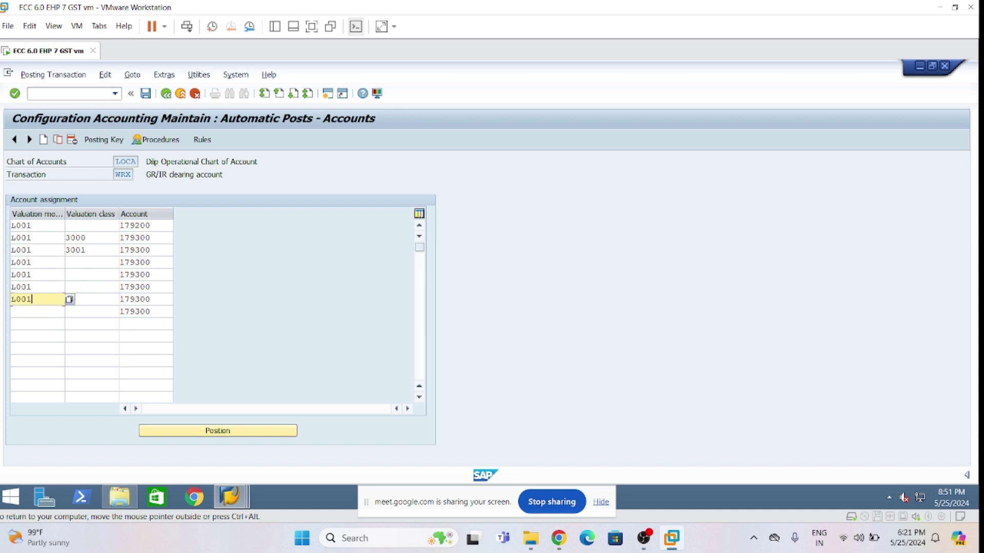
key(Down)
key(ctrl+v)
- Enter valuation classes 3030, 3040, 3050 and 3100 in the four rows below valuation class 3001
click(91, 263)
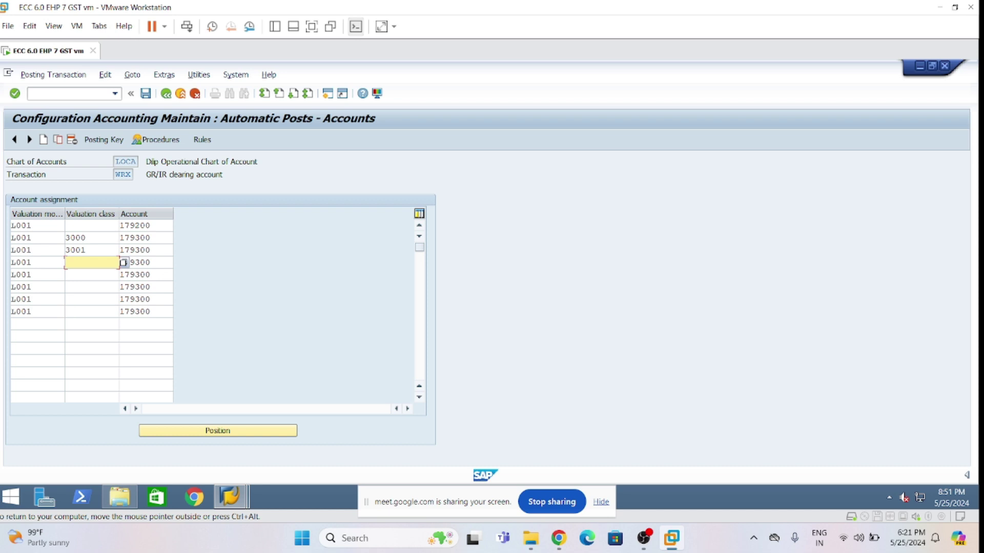
text(3030)
key(Down)
text(3040)
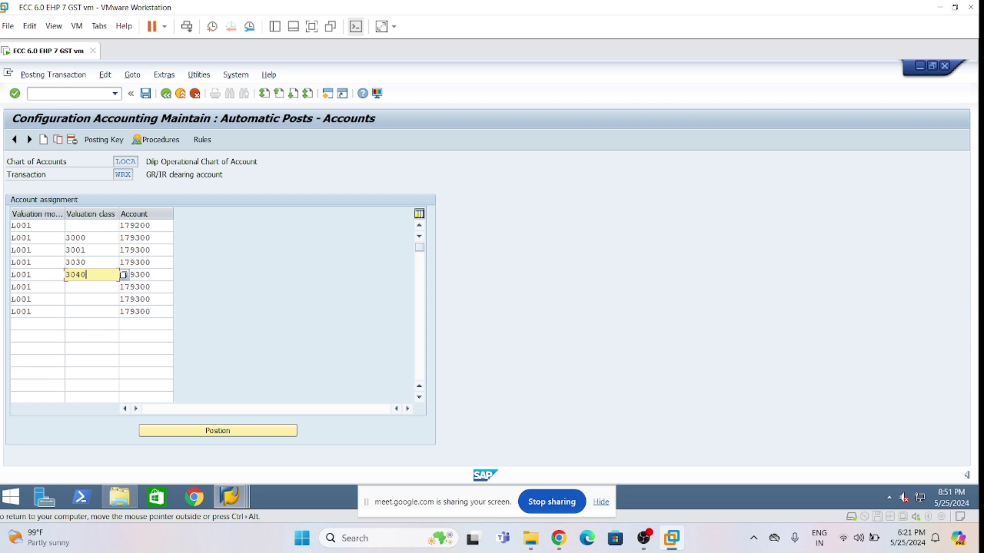
key(Down)
text(3050)
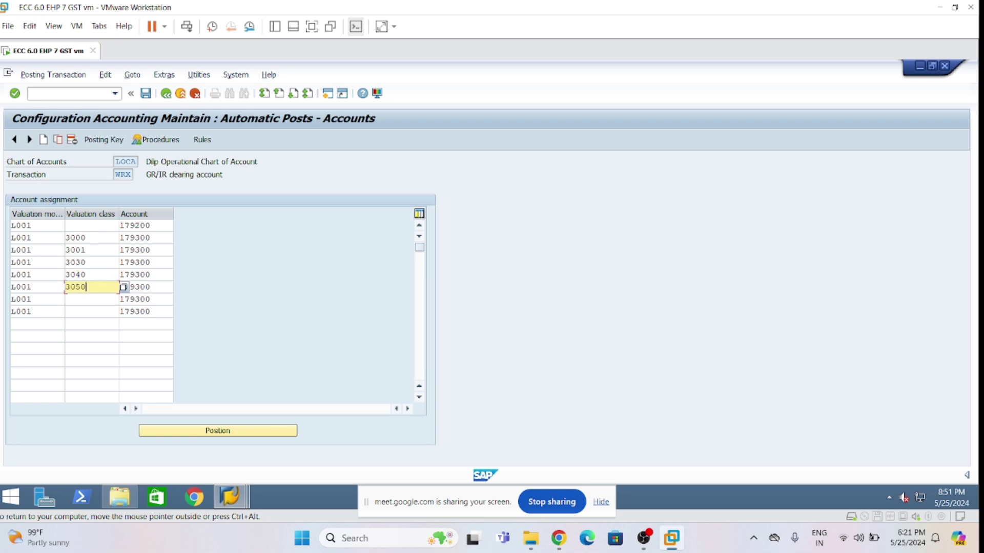
key(Down)
text(30)
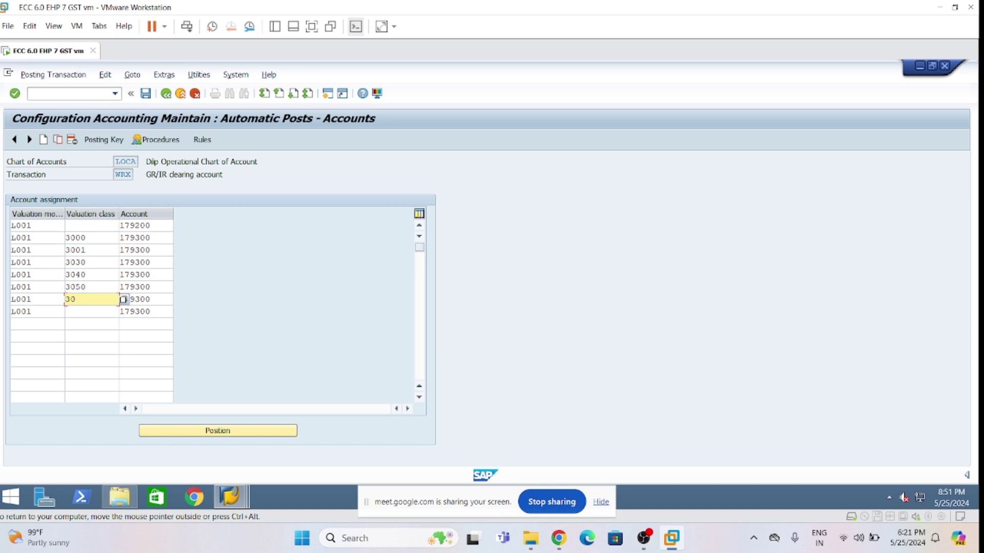
text(10)
key(BackSpace)
key(BackSpace)
key(BackSpace)
text(100)
- Clear the valuation modification and account from the surplus row below valuation class 3100
drag(34, 312, 0, 322)
key(Delete)
drag(172, 312, 7, 331)
key(Delete)
key(Down)
key(Down)
key(Down)
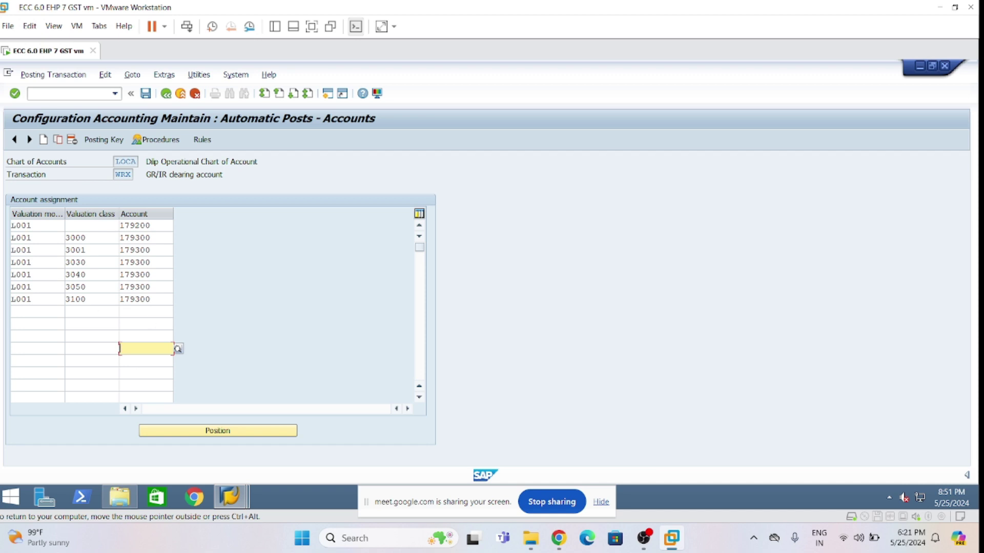
- Review the valuation classes in the WRX assignment rows and the account of the row without a valuation class
drag(88, 239, 70, 251)
click(88, 239)
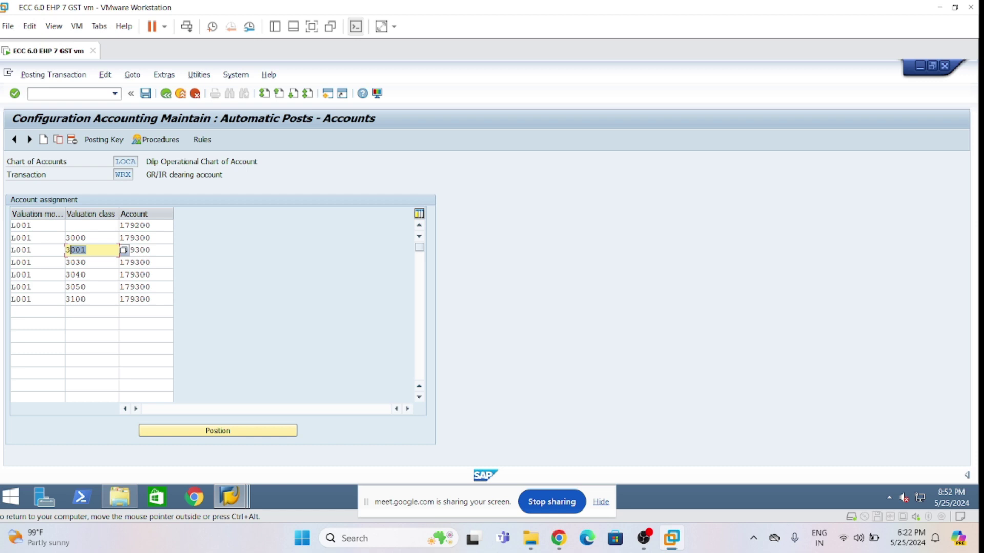
click(122, 262)
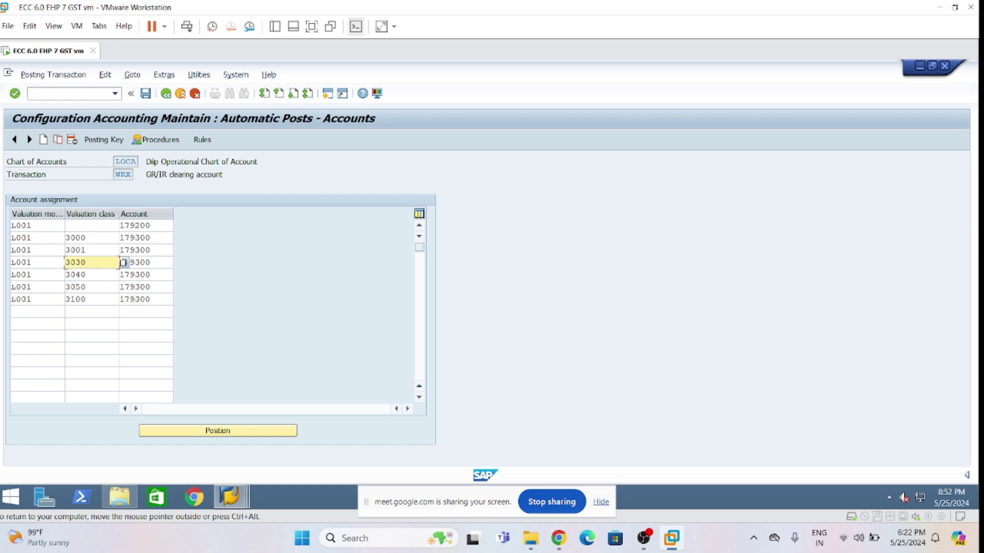
click(123, 275)
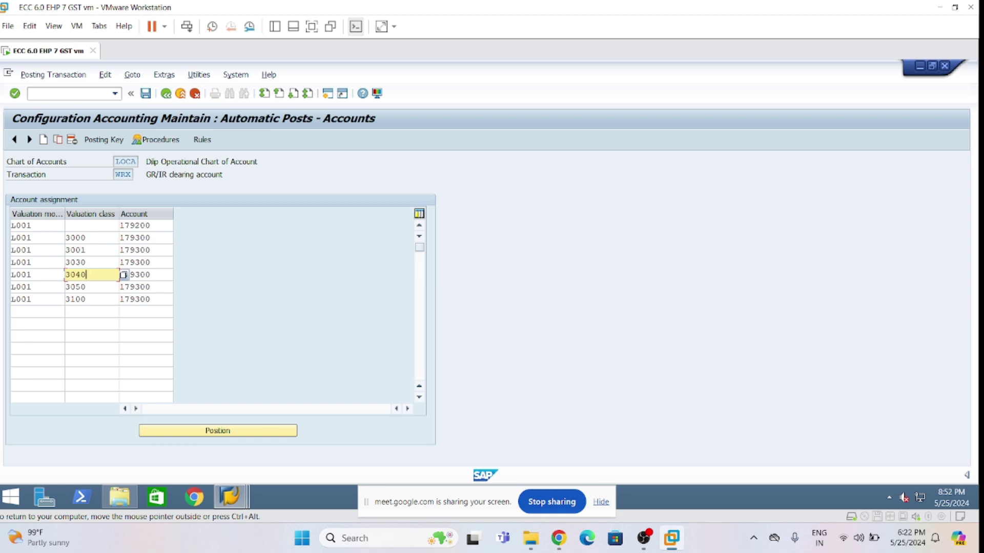
key(Up)
key(Up)
key(Up)
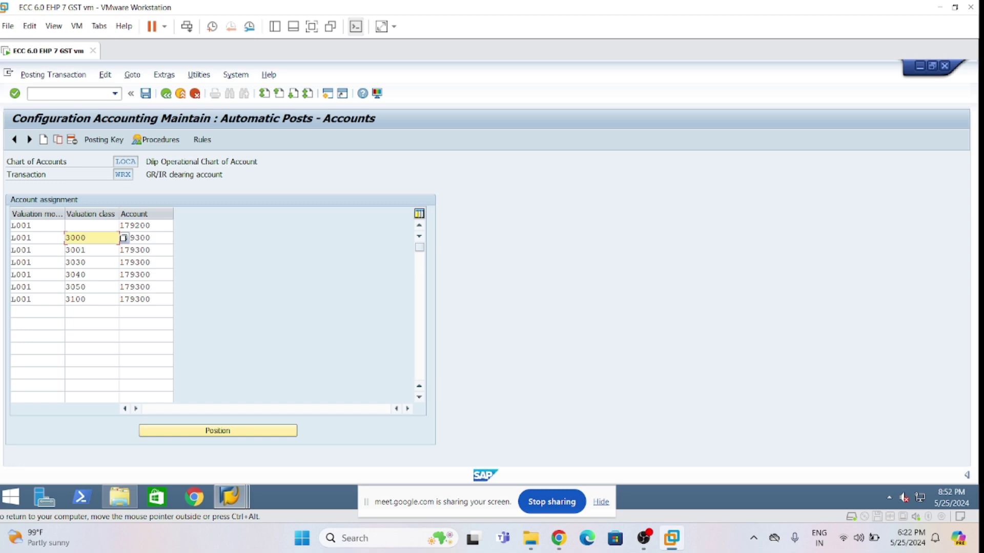
key(Up)
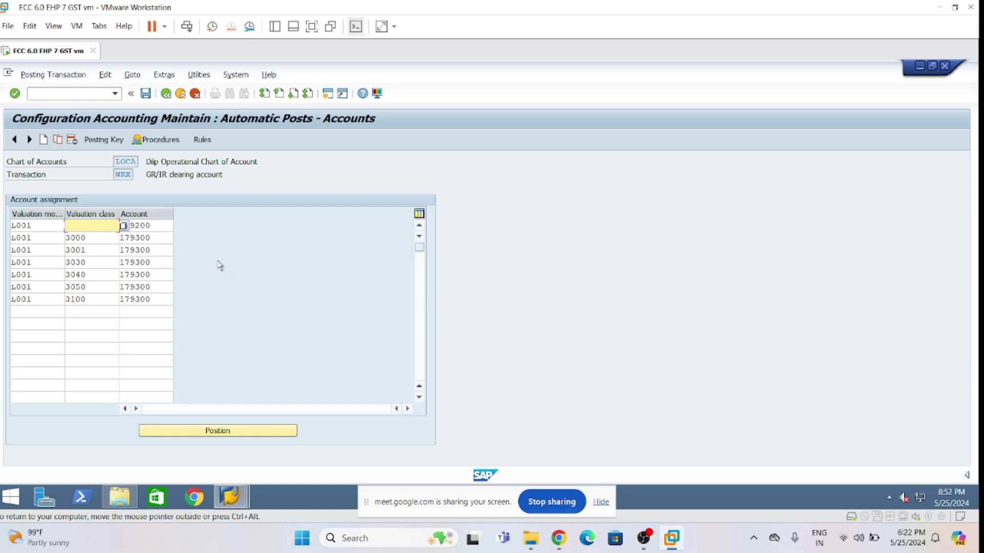
click(152, 225)
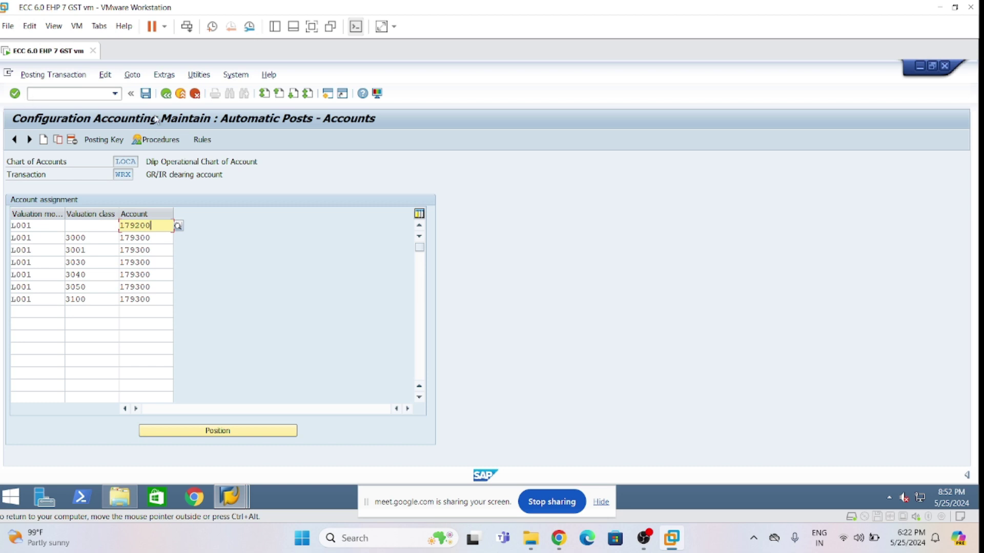
- Save the WRX account assignments to the proposed customizing request
click(145, 96)
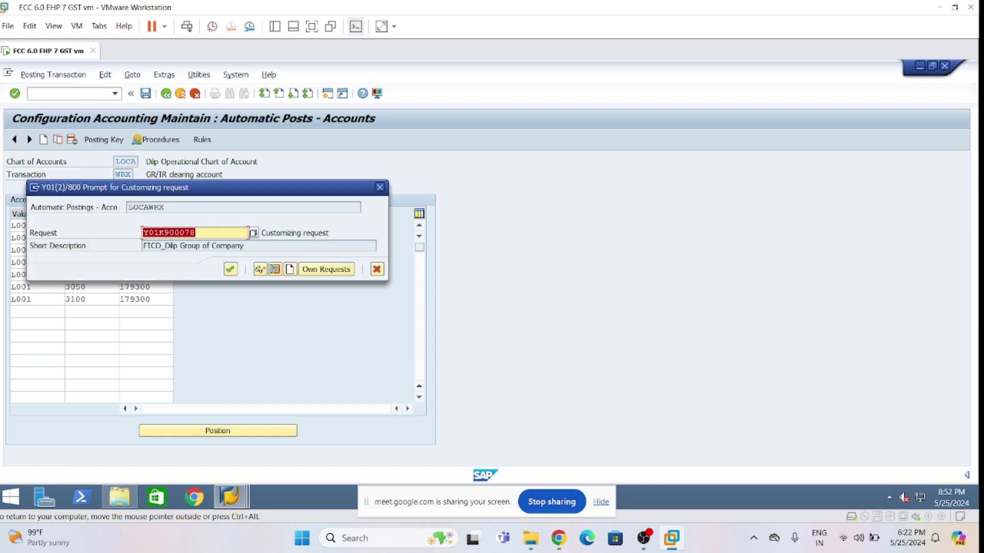
click(230, 267)
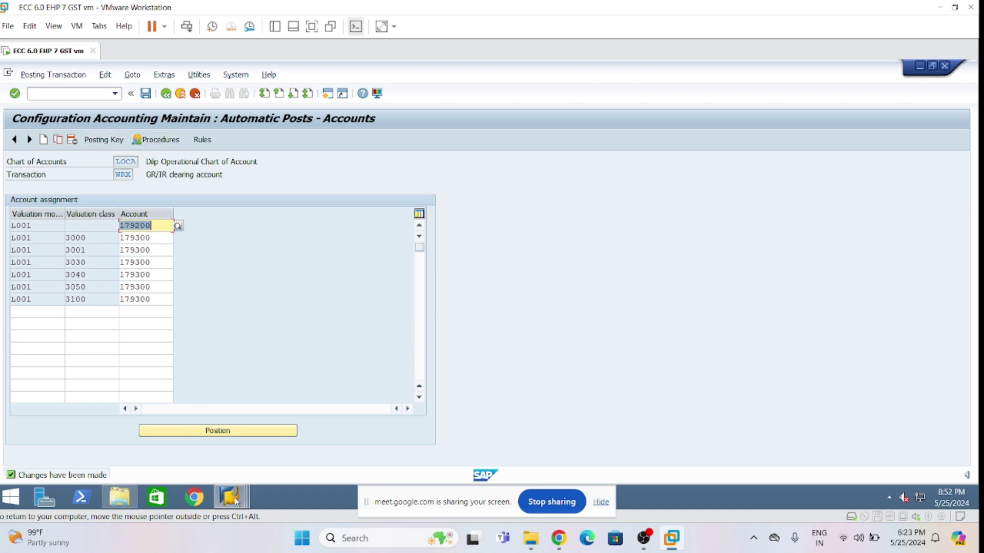
- Switch to the valuation area grouping session and open the valuation class overview through transaction OMSK
mouse_move(230, 497)
click(210, 433)
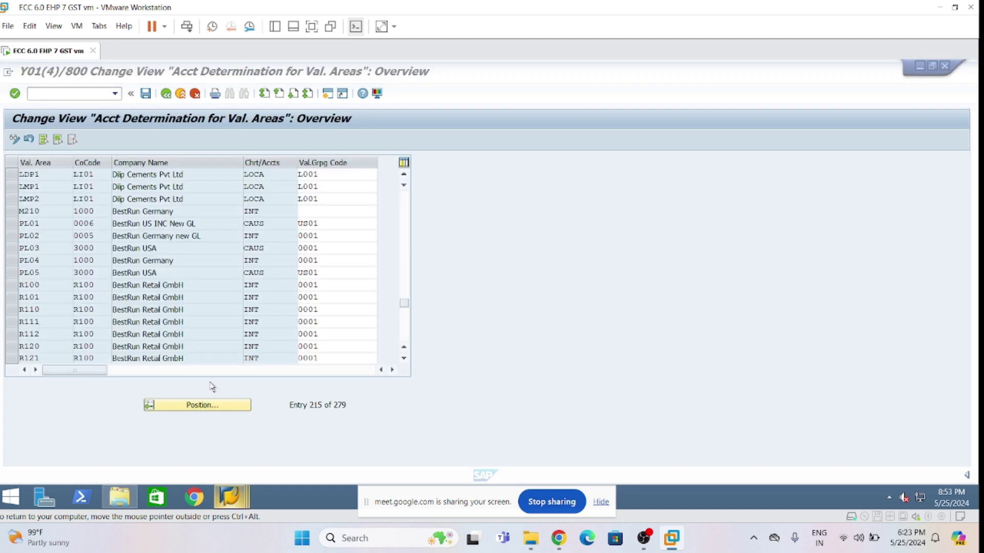
click(80, 96)
text(/n)
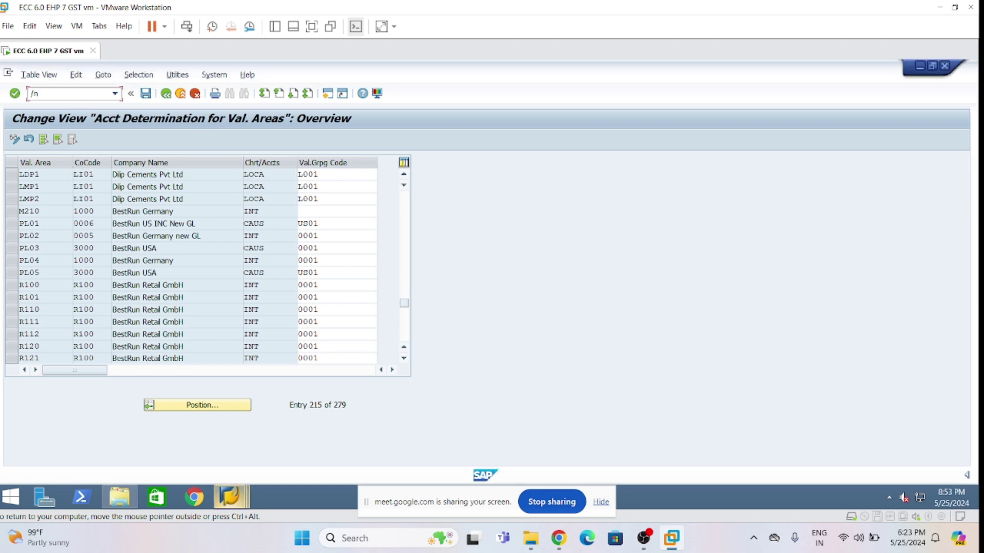
text(omsk)
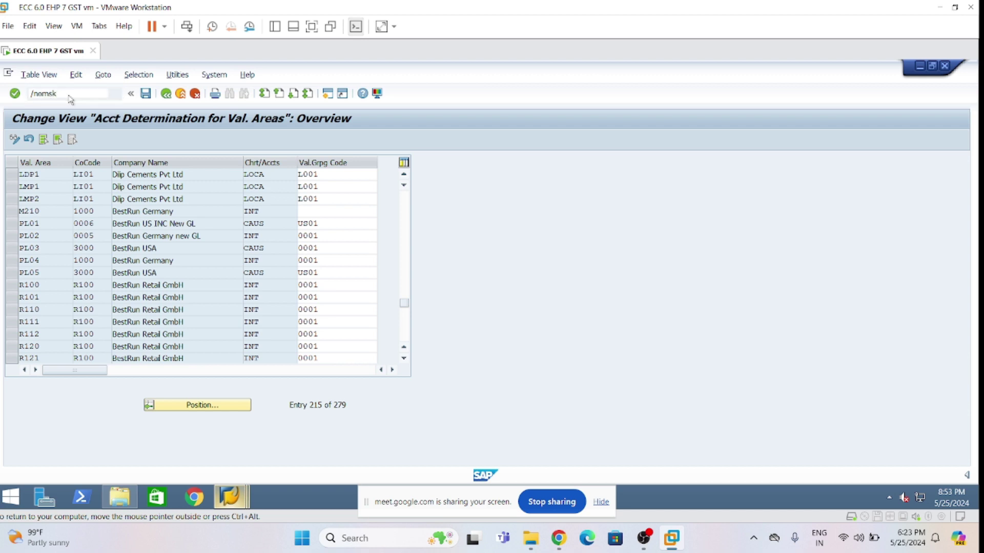
key(Return)
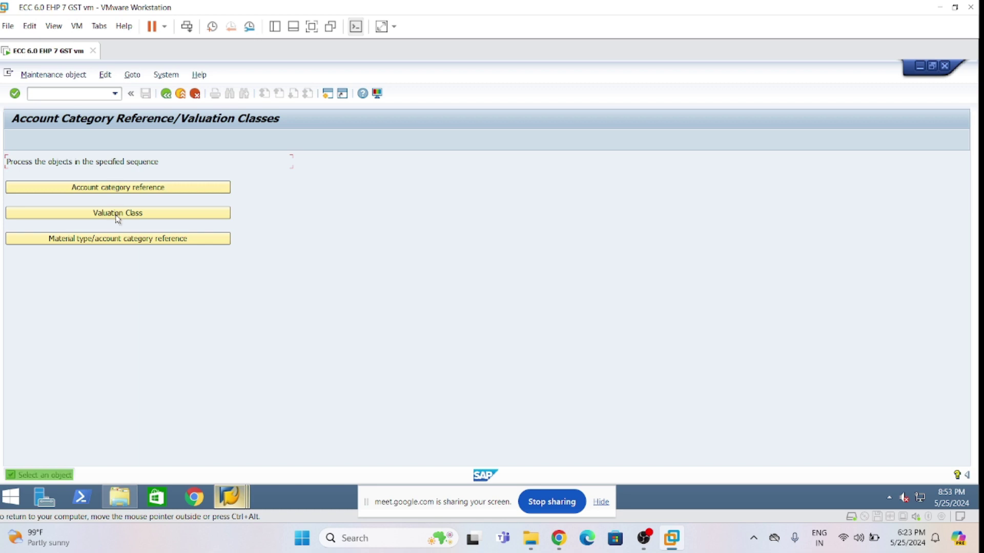
click(150, 214)
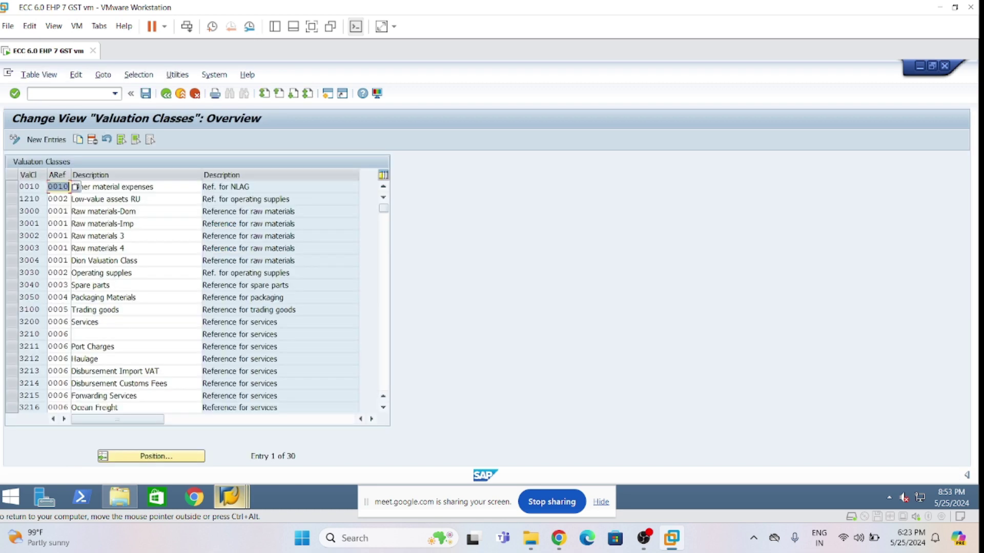
- Examine the Trading goods and Services entries and the blank description below them in the valuation class list
click(118, 322)
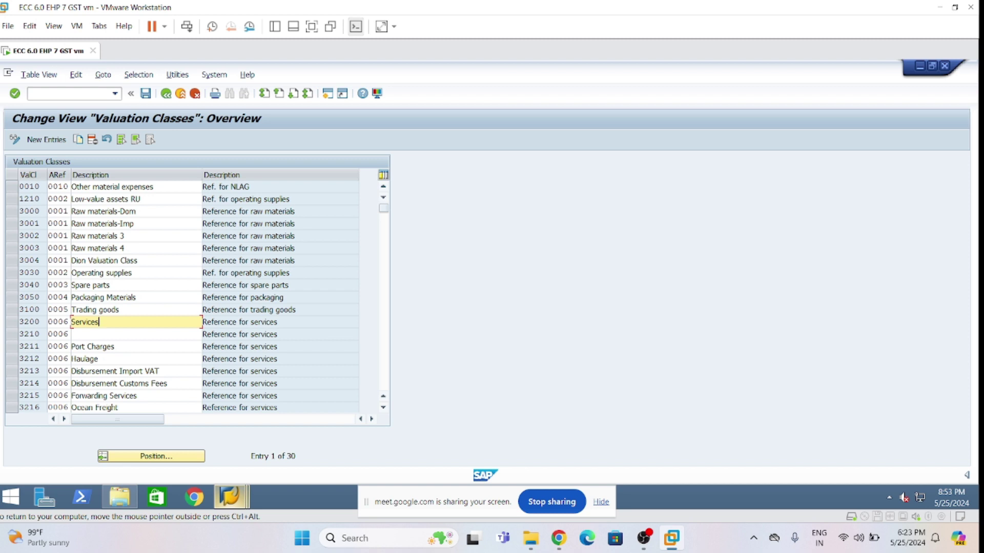
drag(119, 310, 83, 309)
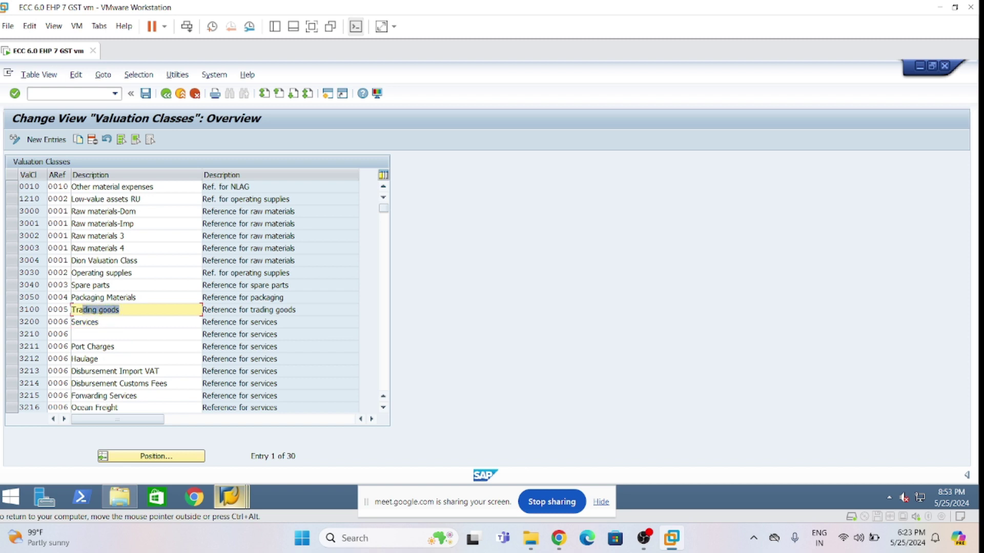
click(101, 322)
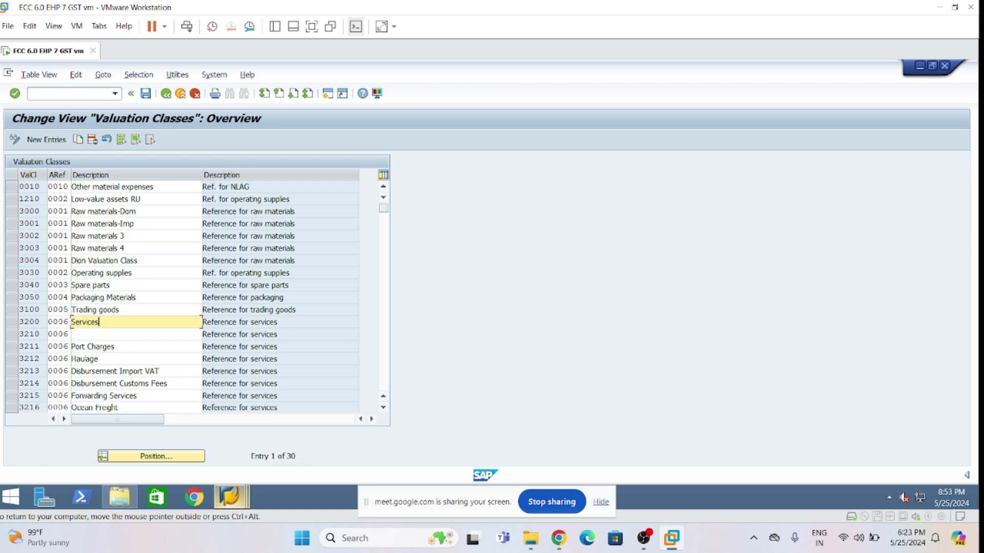
double_click(88, 322)
click(100, 322)
click(97, 334)
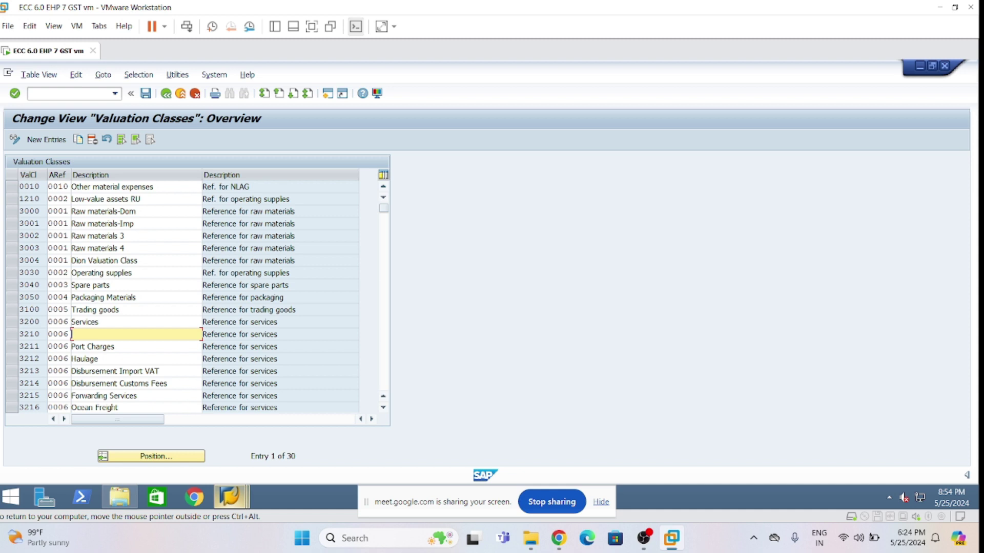
key(Up)
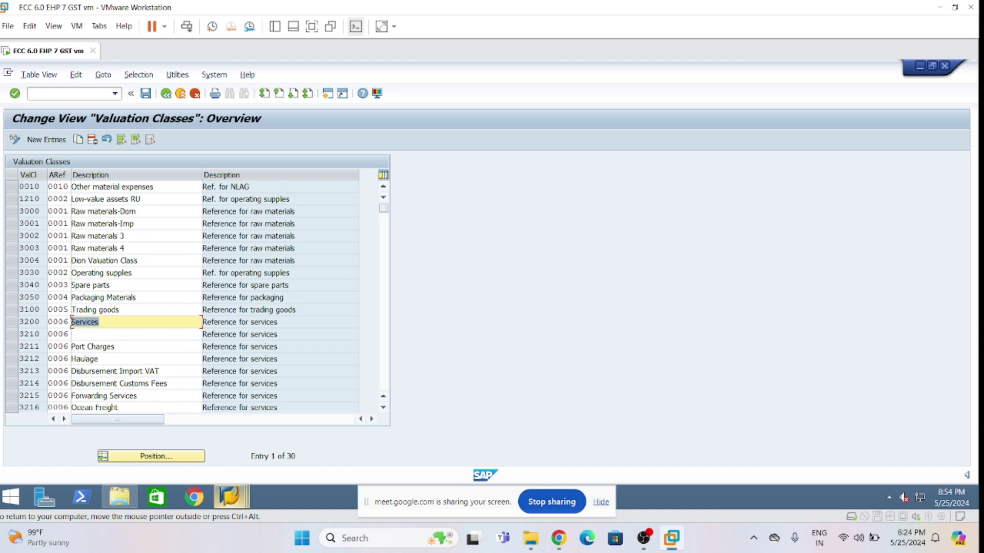
click(102, 322)
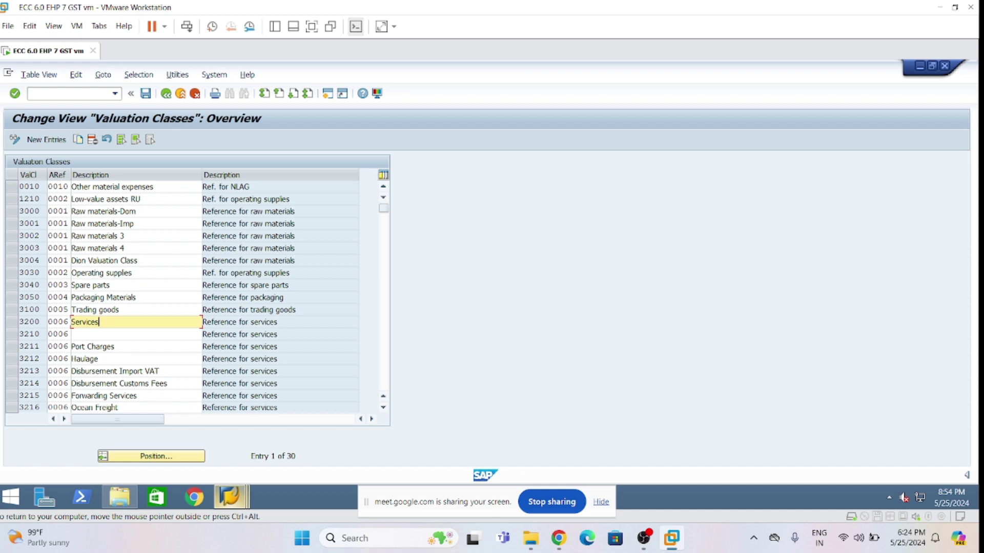
- Return to the WRX assignment session and compare the row without a valuation class with the valuation class 3000 row
click(232, 498)
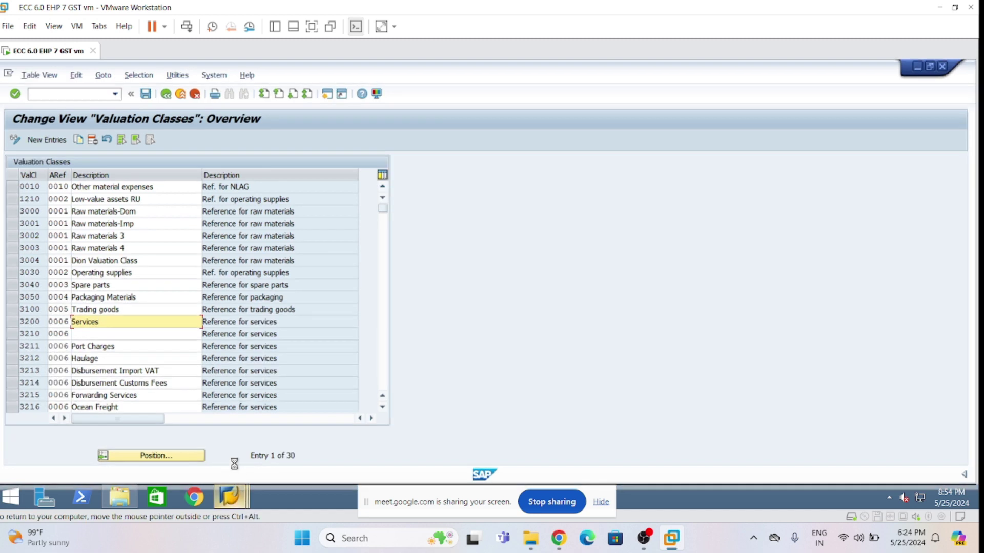
click(346, 426)
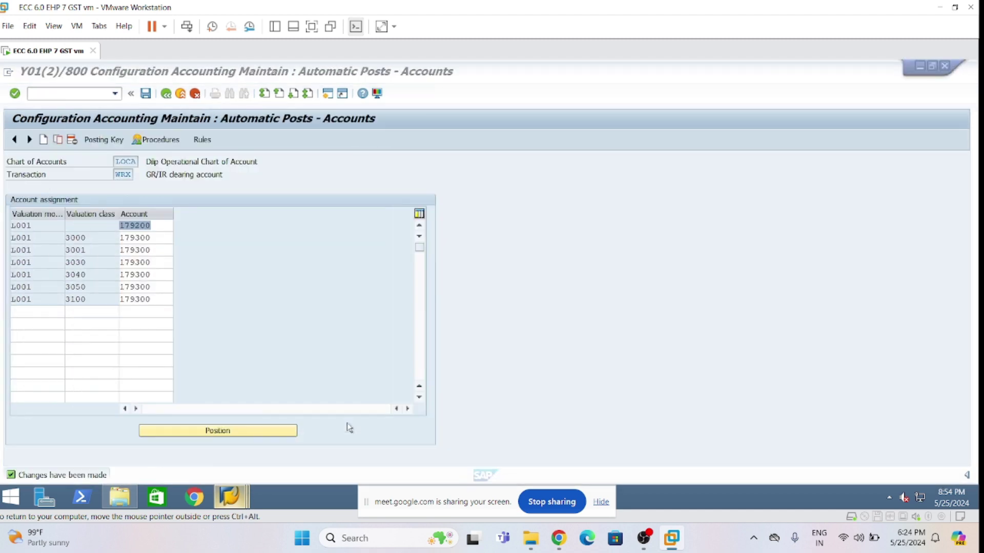
click(155, 225)
key(shift+Home)
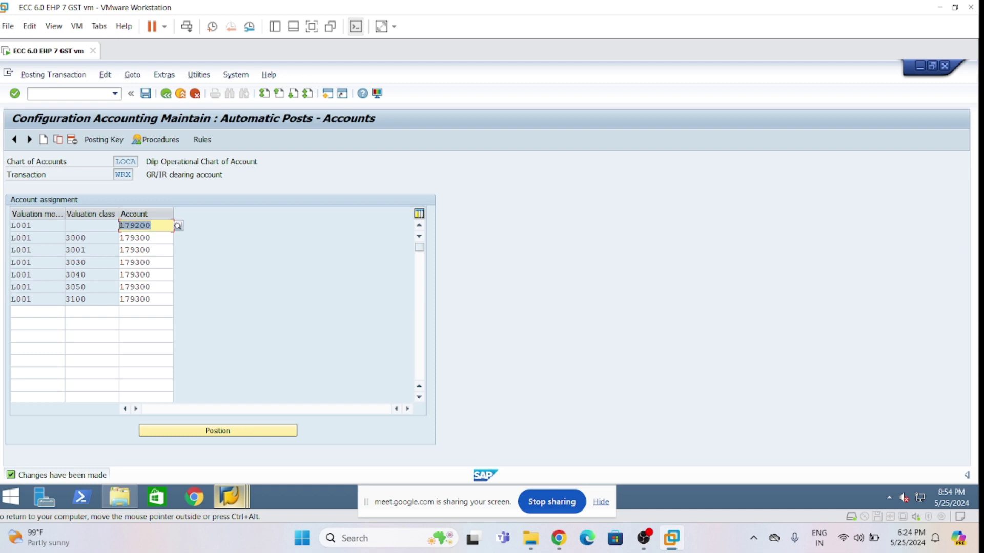
click(89, 226)
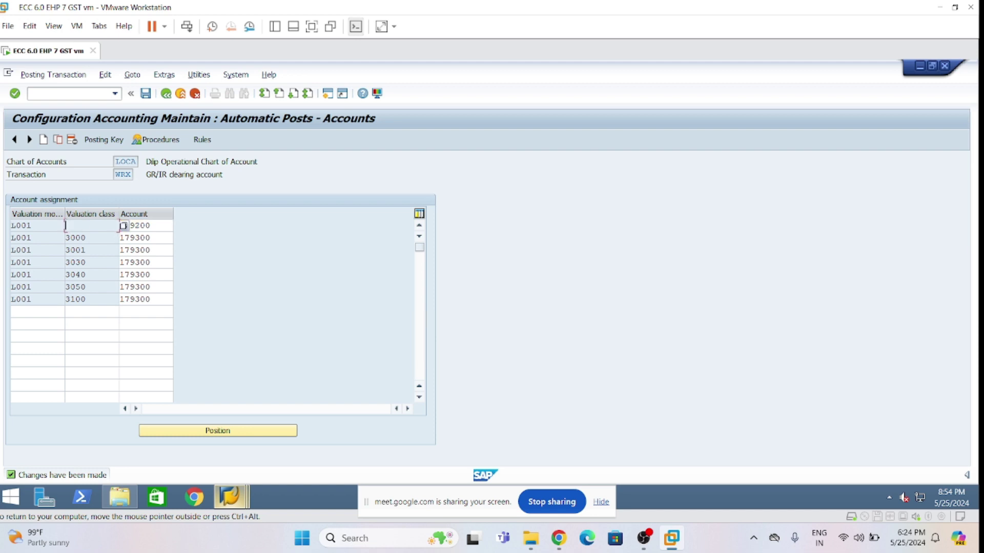
click(123, 238)
key(Tab)
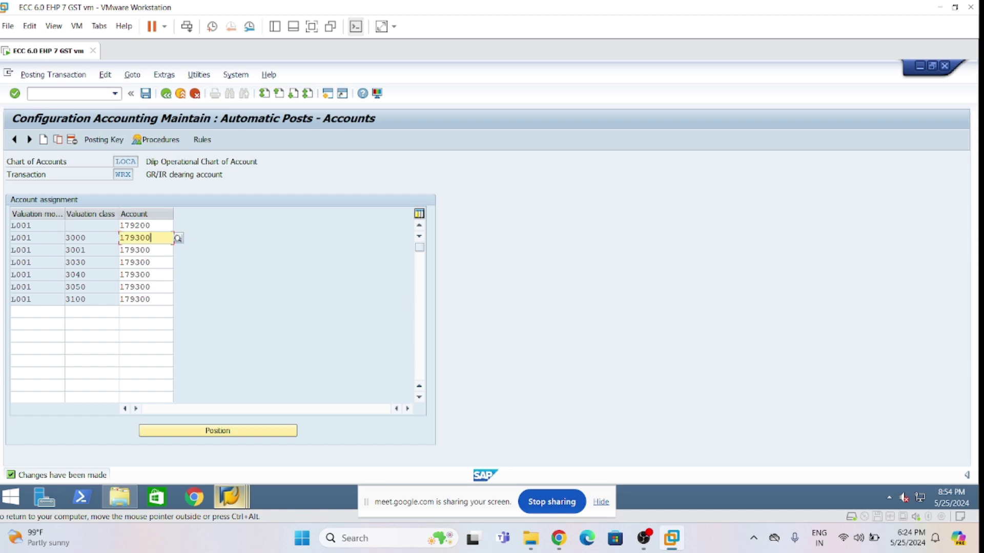
key(shift+Tab)
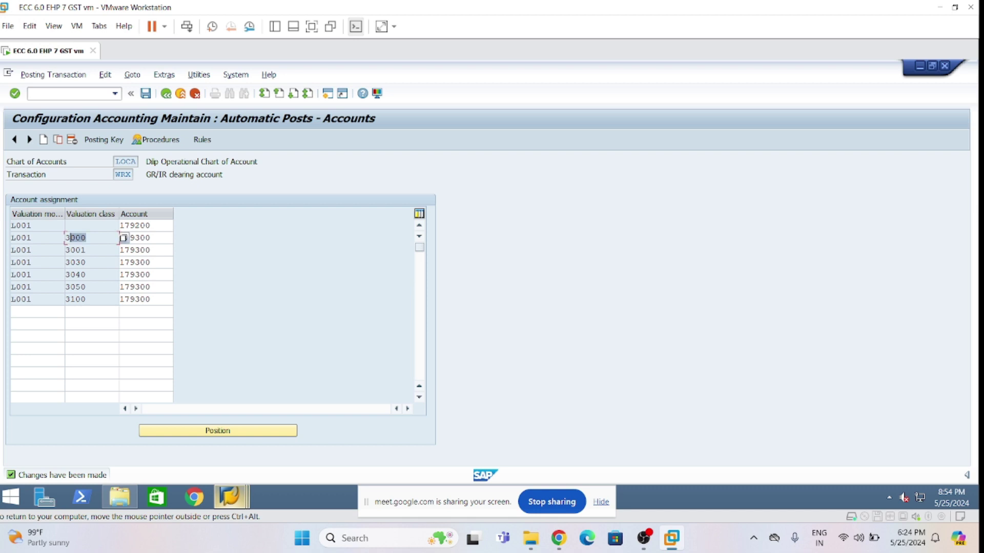
- Examine the G/L account assigned to valuation class 3000 in the WRX table, continuing to the valuation class 3001 row
key(Tab)
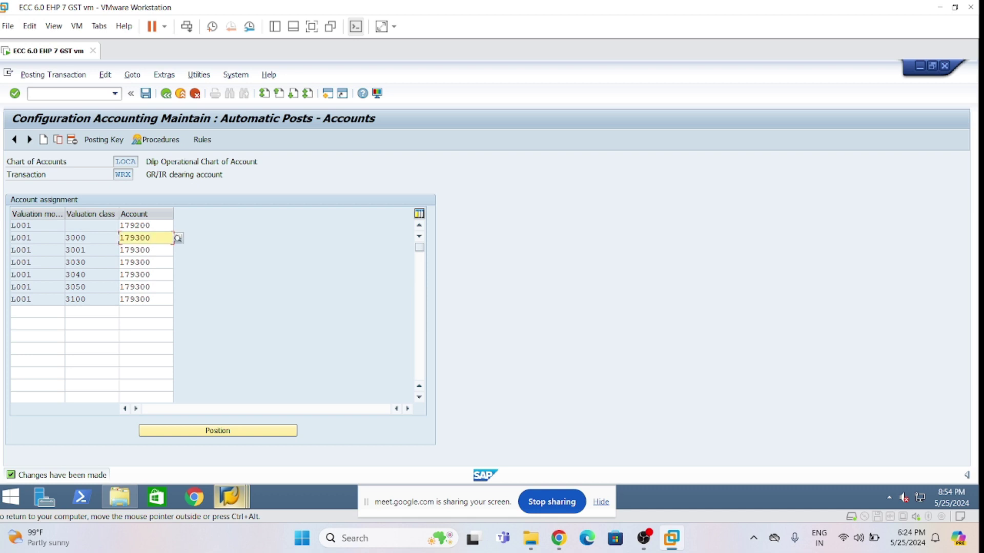
key(shift+Tab)
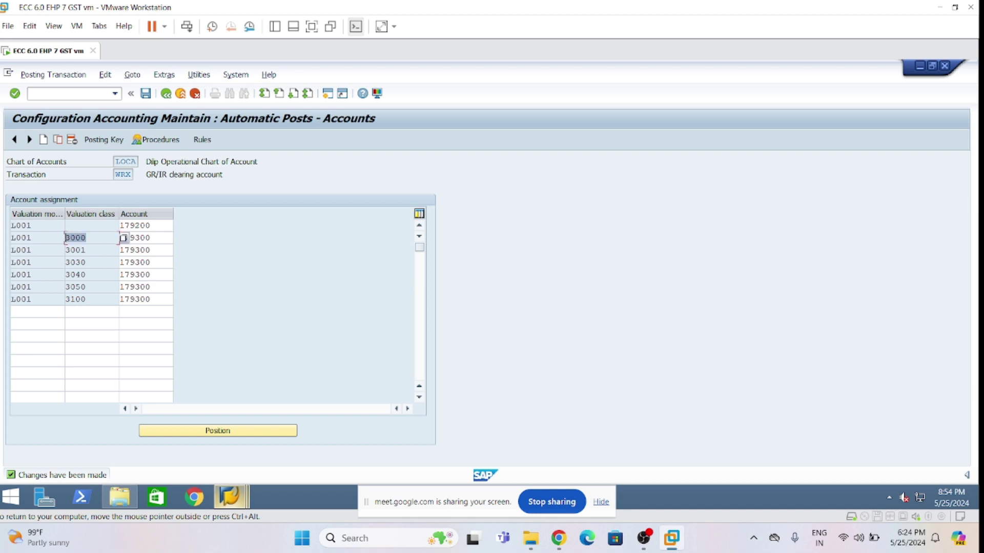
click(87, 238)
key(Tab)
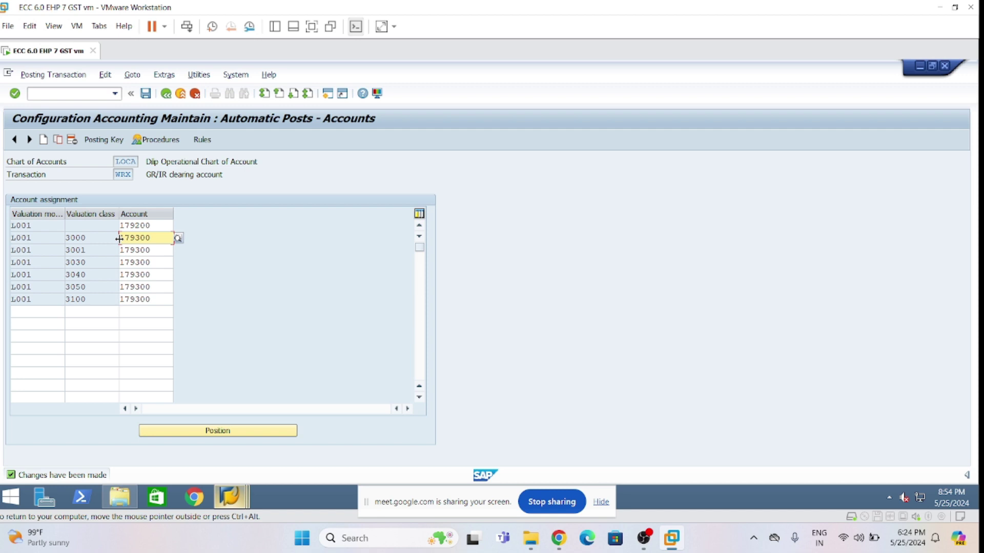
key(shift+Left)
key(shift+Left)
key(shift+Tab)
key(Right)
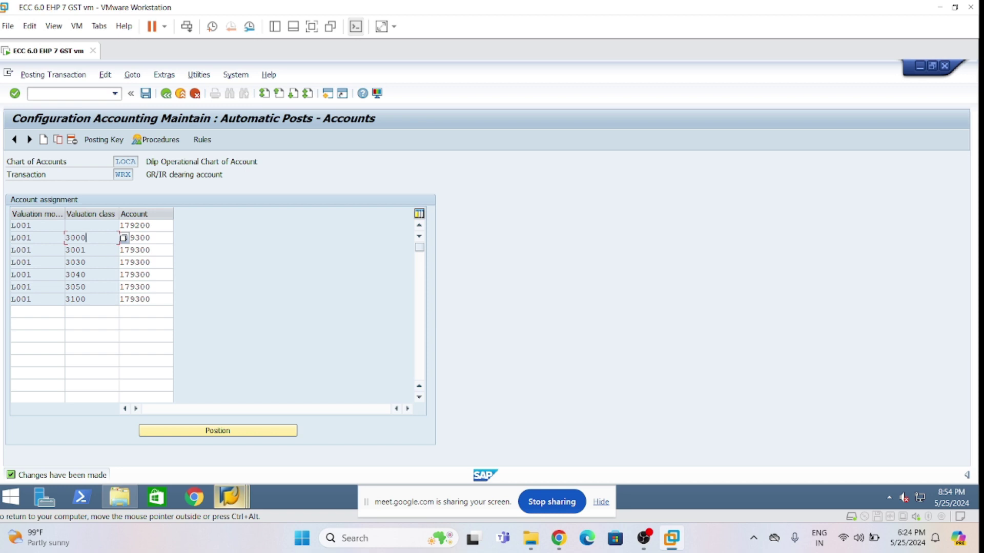
click(123, 238)
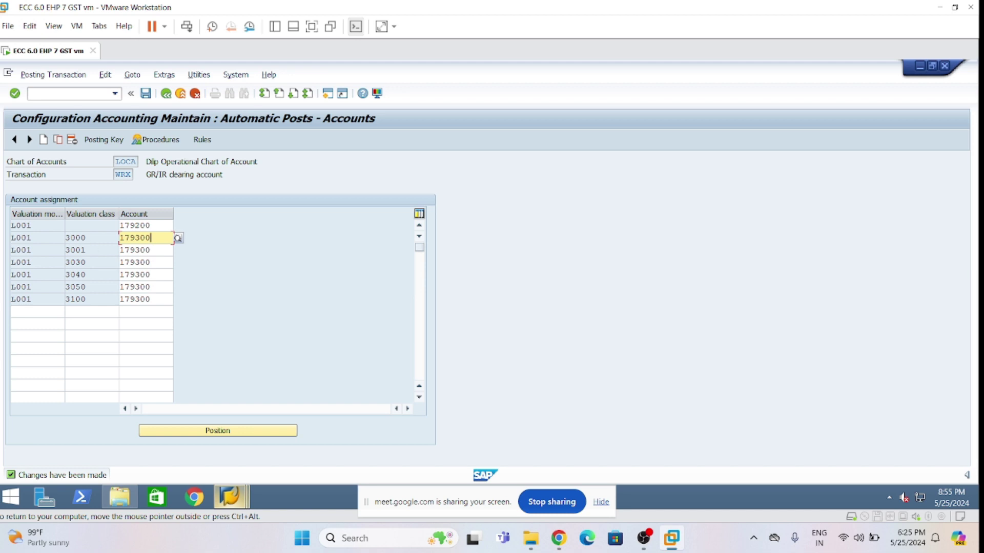
key(shift+Tab)
key(Down)
key(Down)
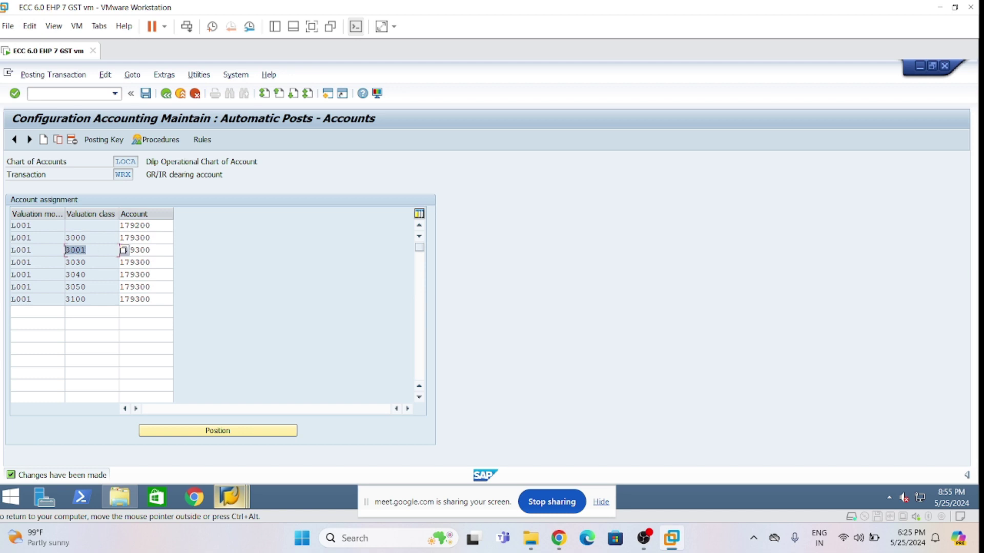
- Review the G/L accounts assigned to the valuation classes of the GR/IR clearing transaction WRX
key(Down)
key(Down)
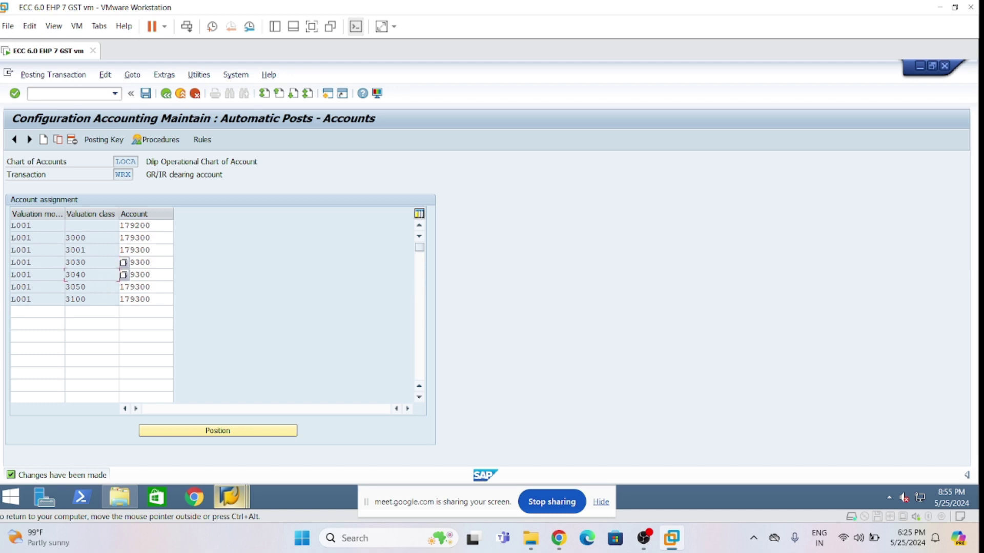
key(Down)
key(Down)
click(123, 225)
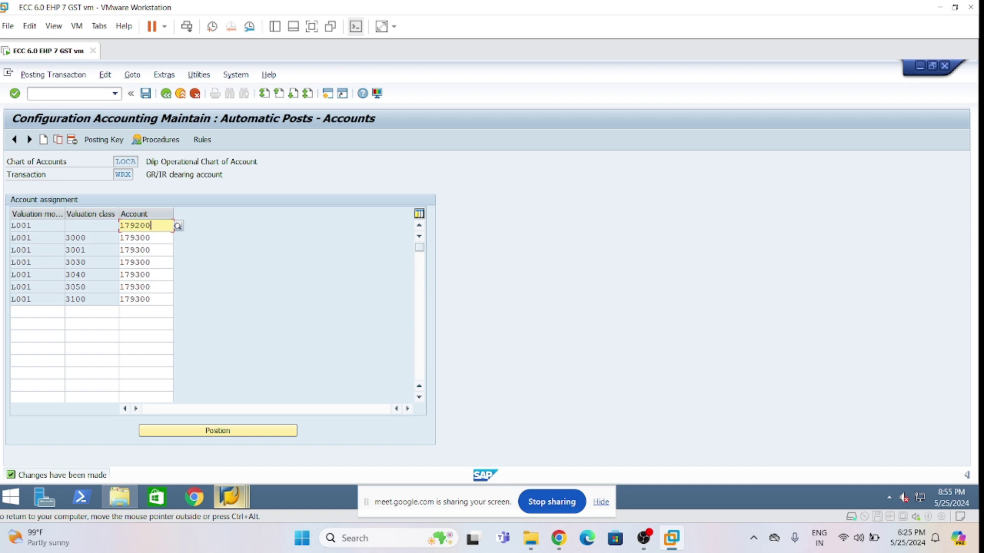
click(151, 237)
click(151, 250)
- Save the GR/IR clearing account assignments and return to the IMG structure
click(146, 95)
click(166, 95)
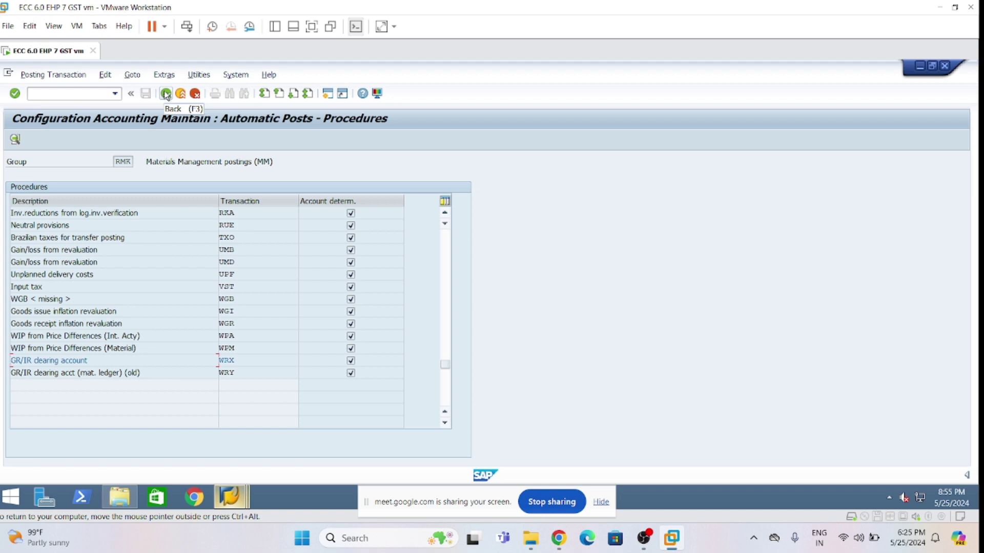
click(166, 94)
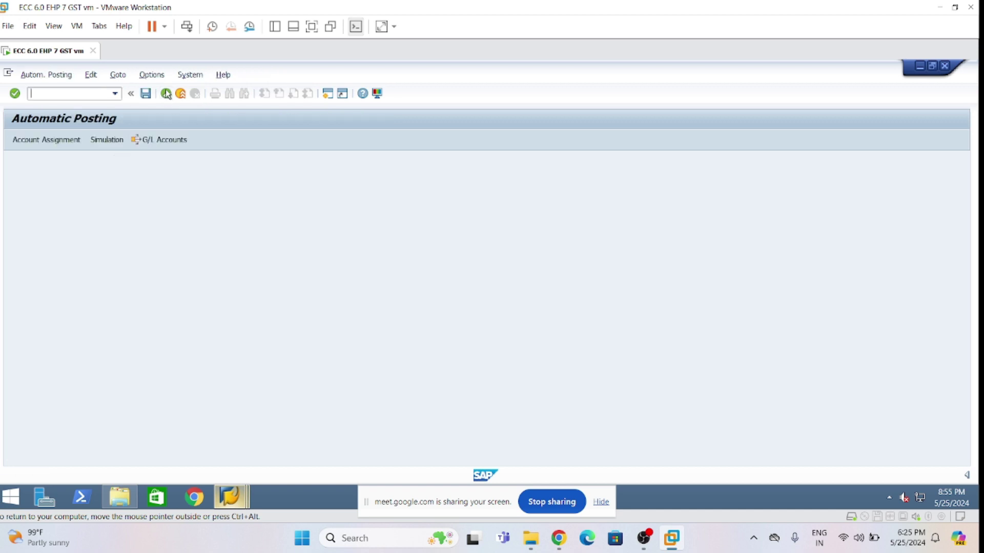
click(166, 94)
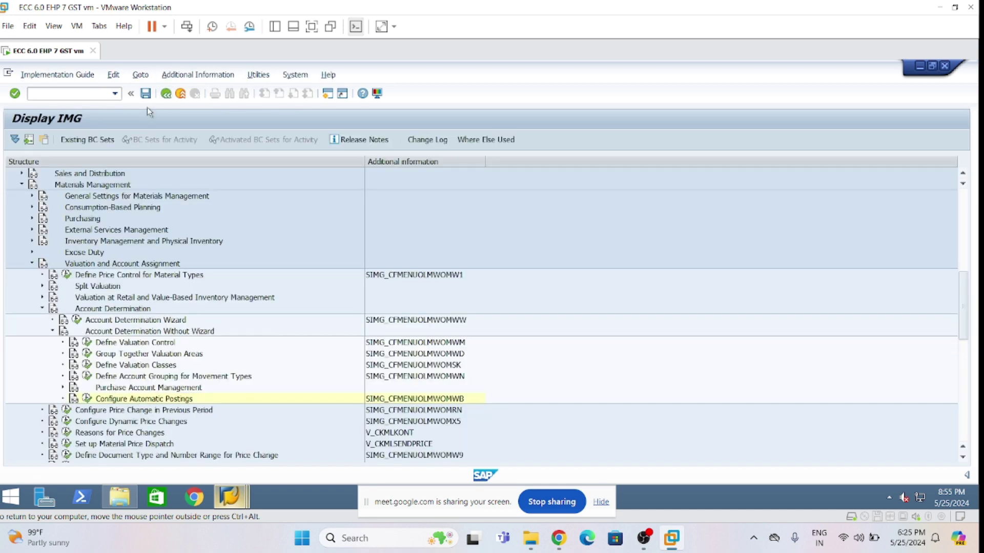
- Collapse the Account Determination nodes and the Valuation and Account Assignment node under Materials Management
click(52, 331)
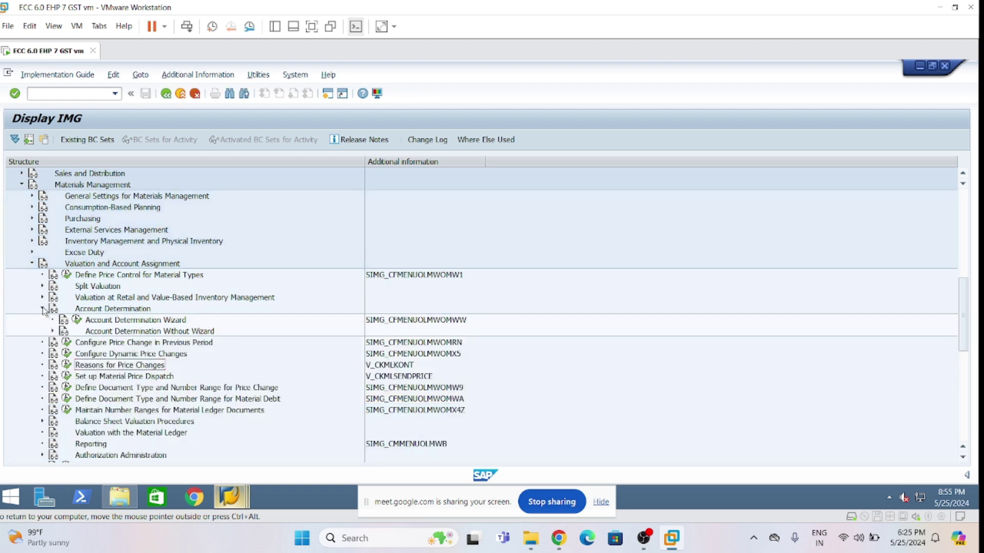
click(42, 309)
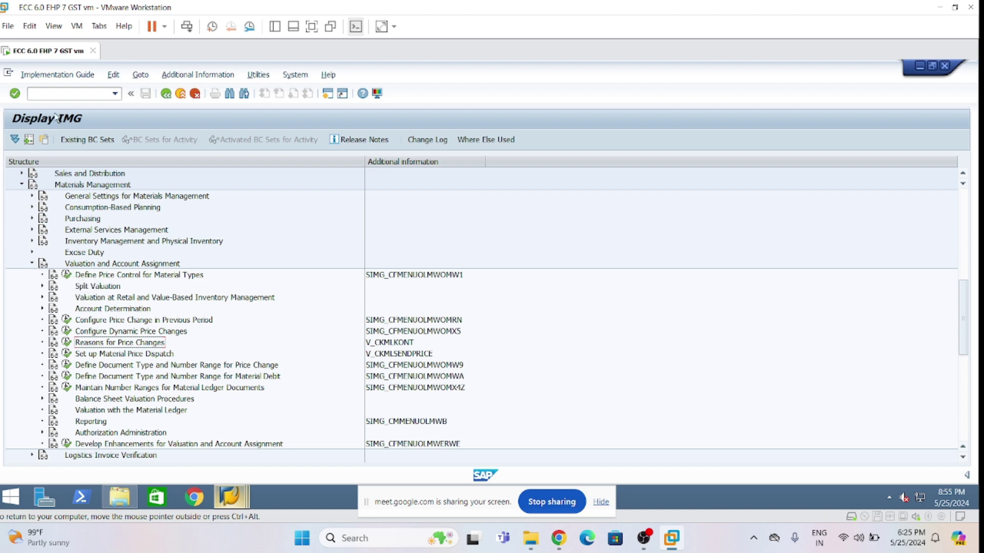
mouse_move(231, 500)
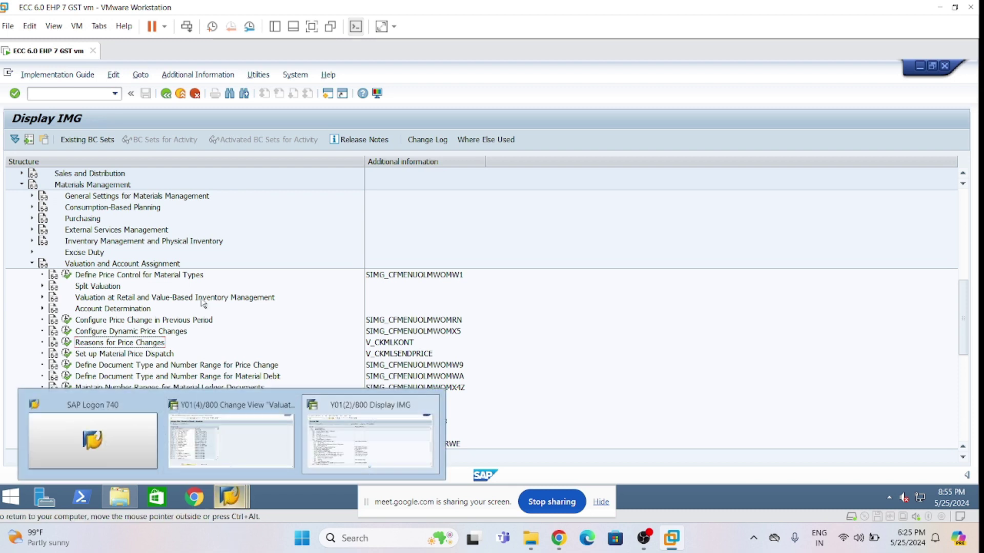
click(32, 263)
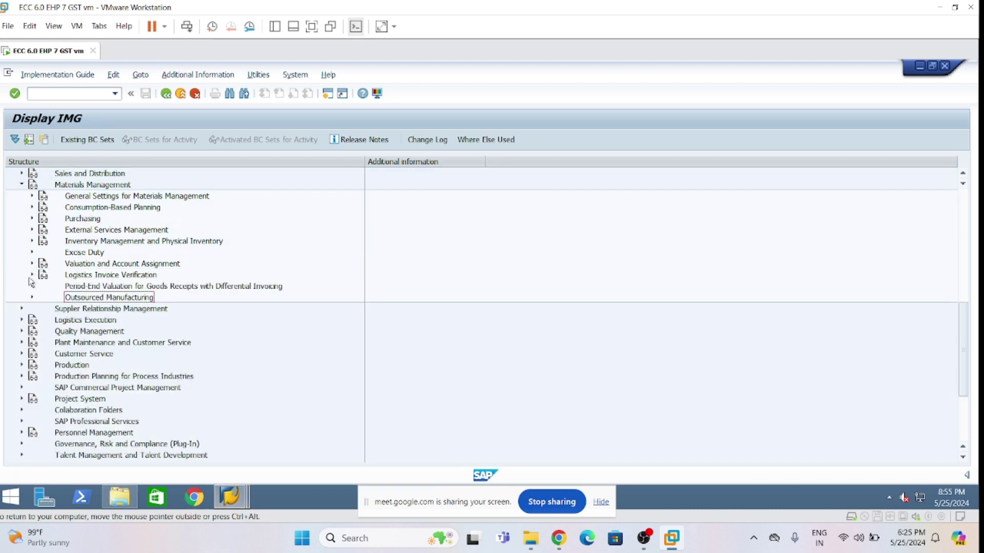
- Open the document type maintenance with transaction OBA7
click(65, 93)
text(/noba7)
key(Return)
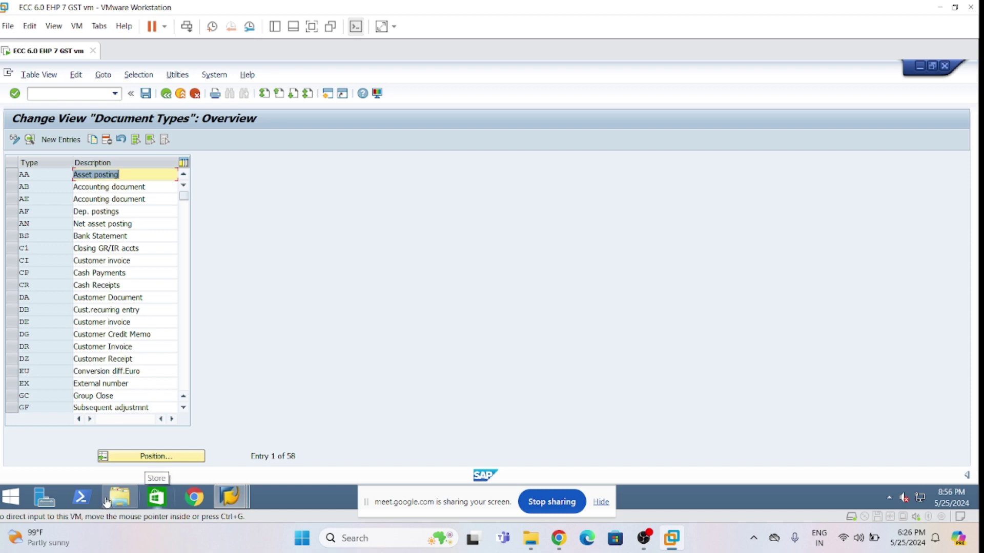
- Locate document type WE (Goods receipt) in the overview and open its details
click(160, 457)
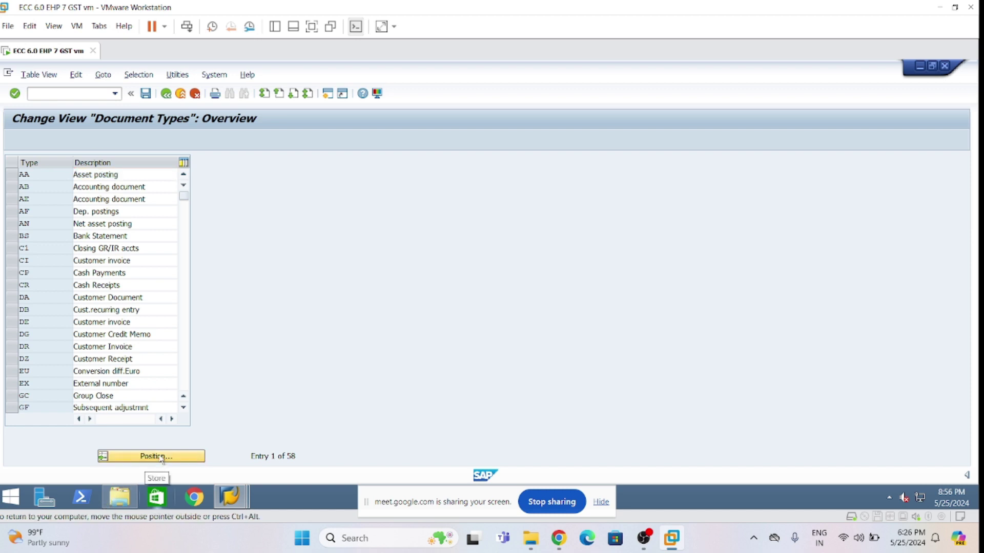
drag(181, 217, 423, 180)
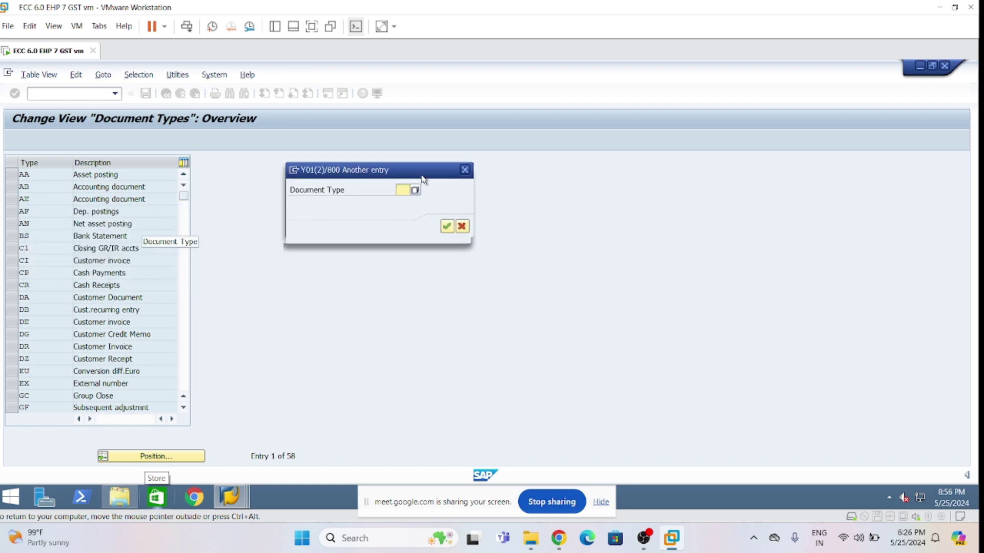
text(we)
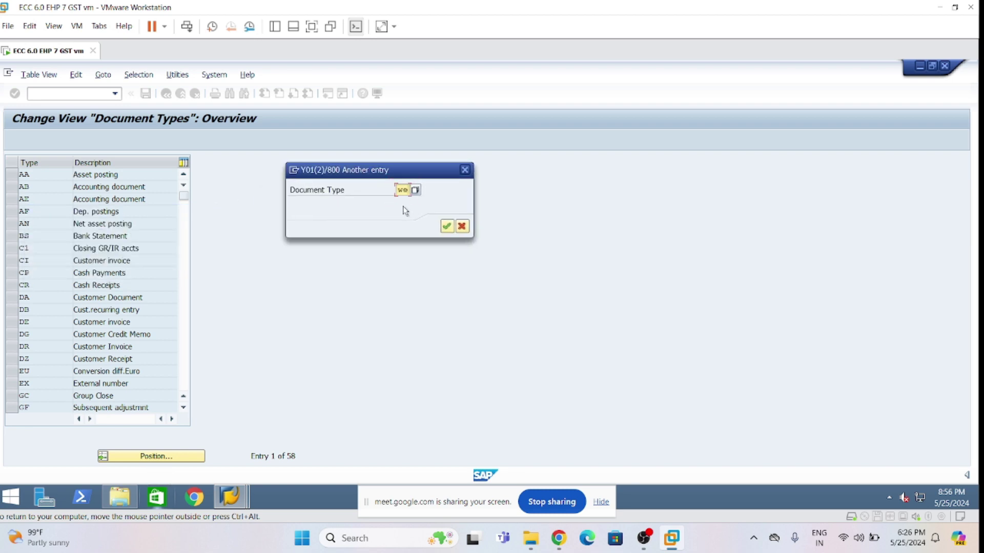
key(Return)
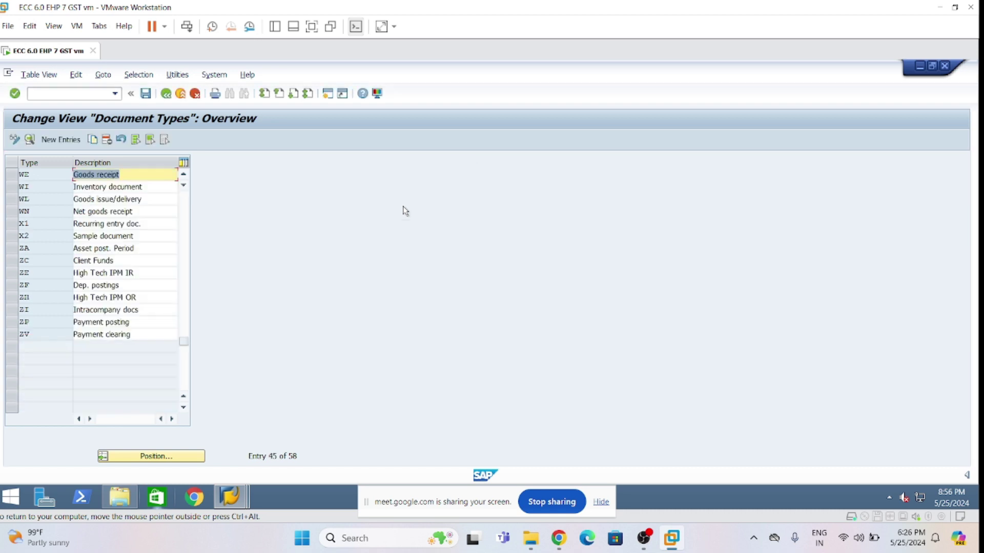
click(123, 175)
scroll(272, 253, up, 1)
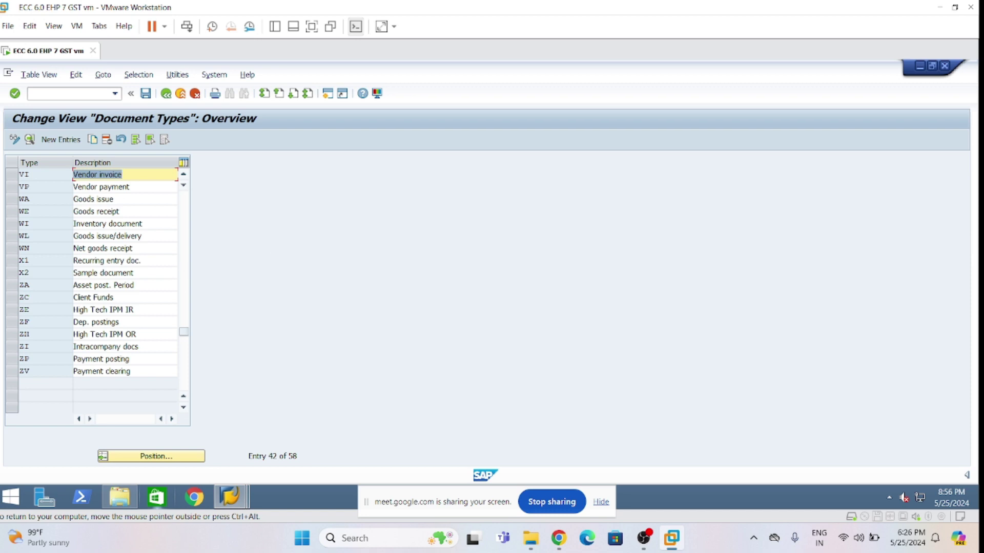
click(11, 211)
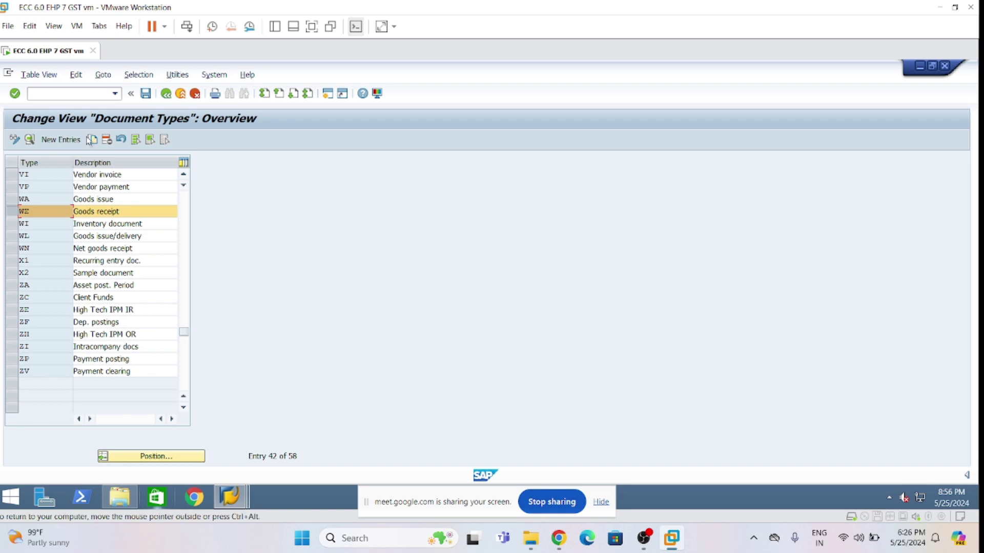
click(30, 139)
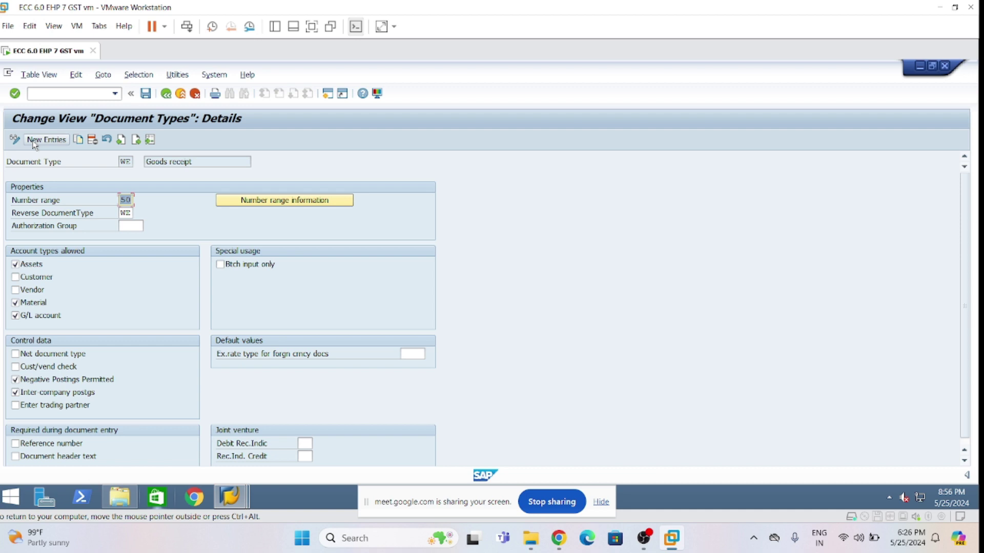
- Allow the Customer and Vendor account types for document type WE
click(132, 226)
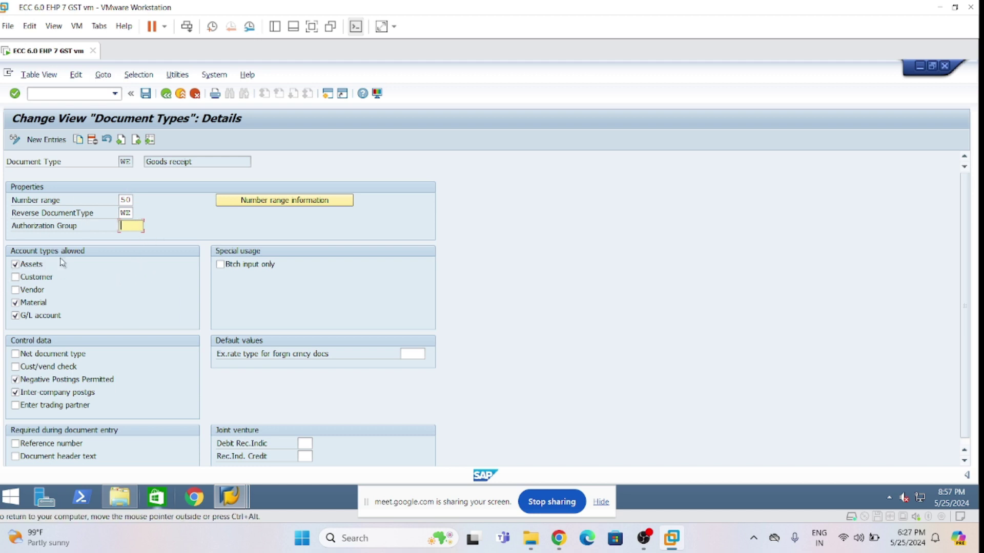
click(15, 278)
click(15, 290)
click(229, 497)
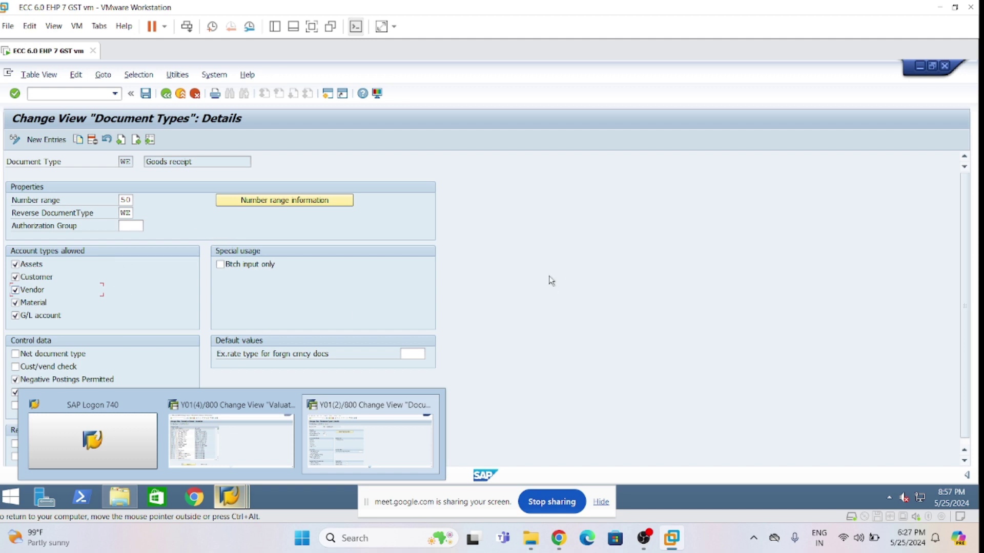
click(363, 423)
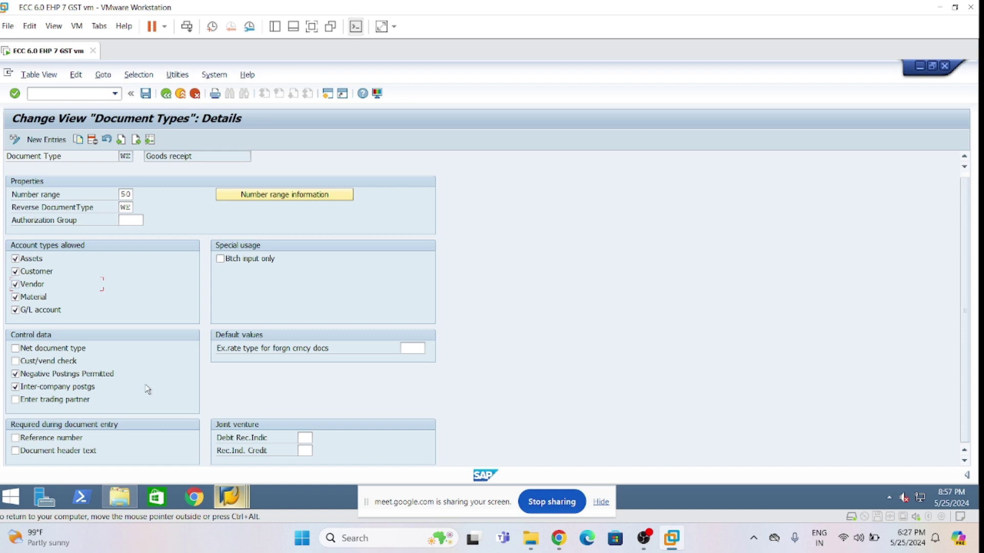
click(15, 438)
click(166, 93)
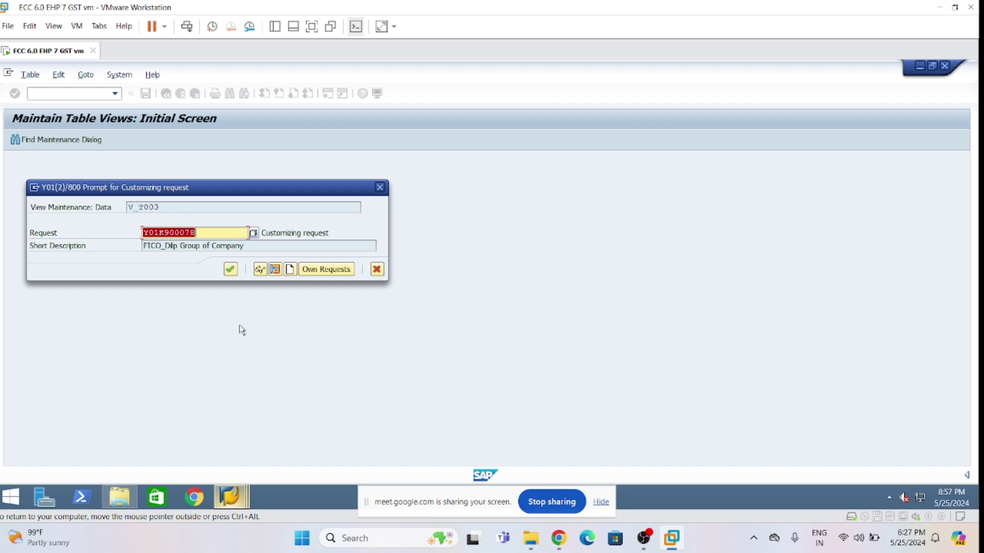
click(379, 273)
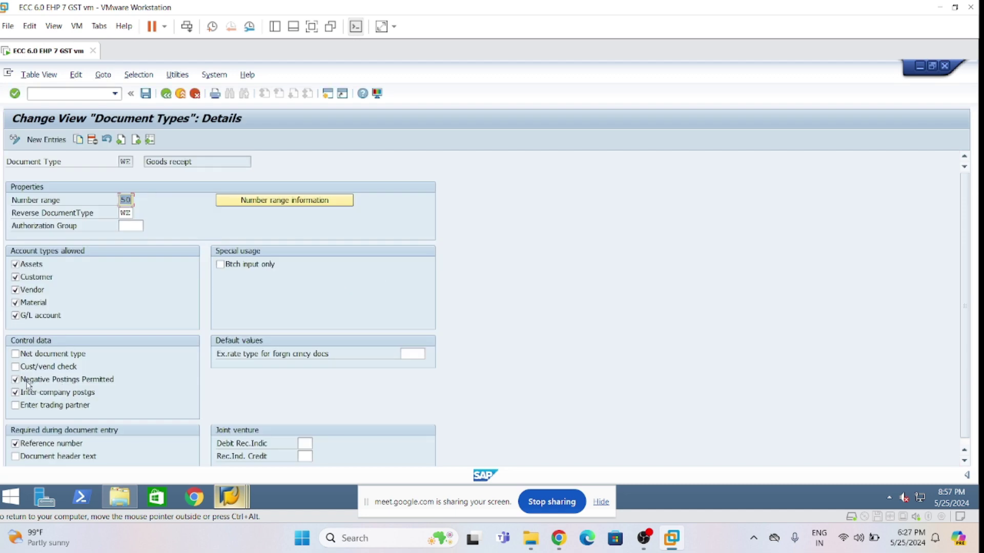
click(16, 445)
- Save document type WE in the proposed customizing request and return to the document types overview
click(146, 93)
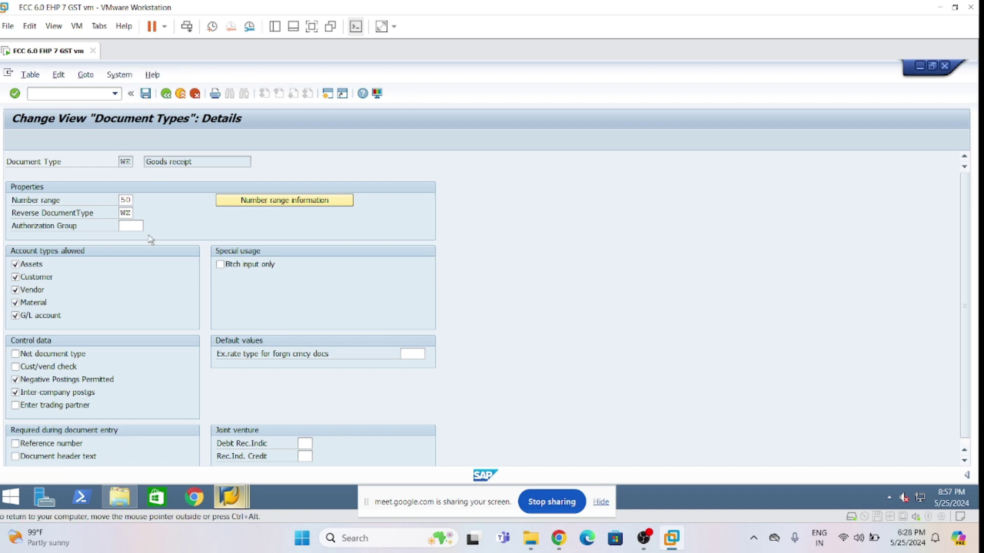
click(230, 268)
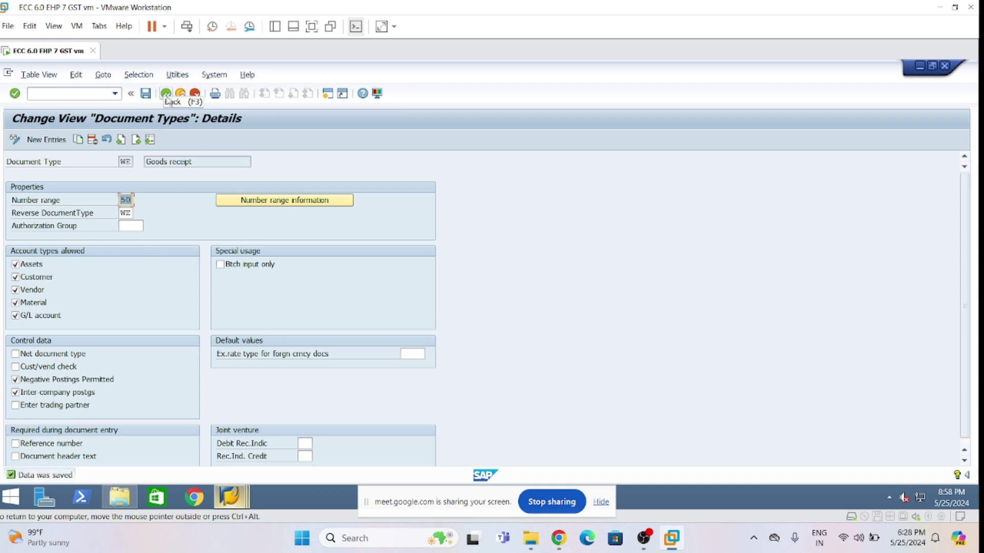
click(167, 97)
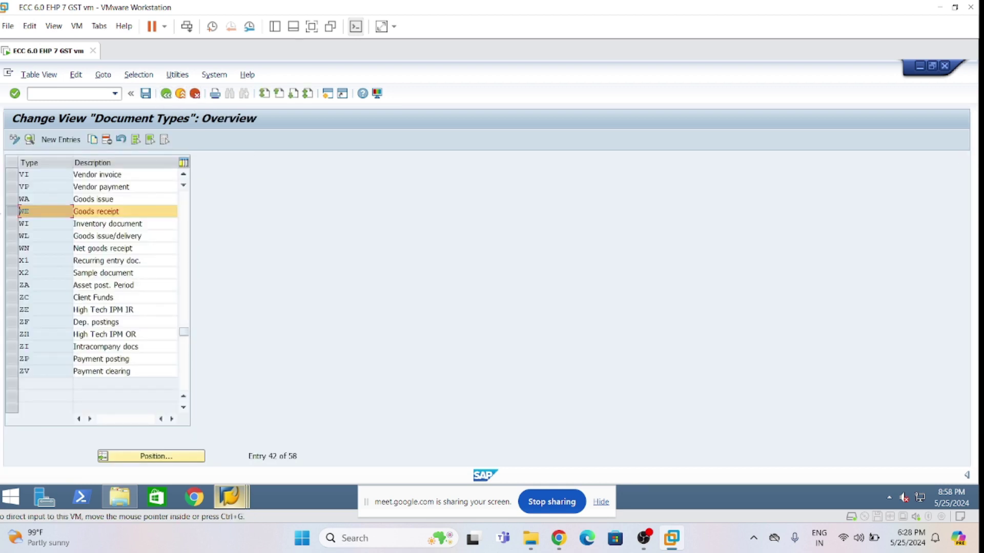
- Deselect document type WE, locate type RE (Gross inv. receipt) and open its details
click(9, 216)
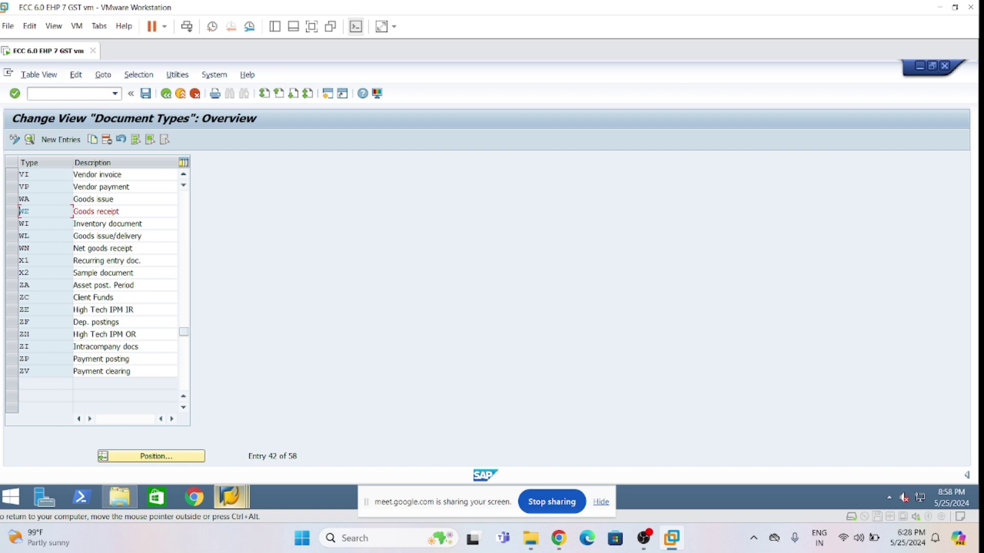
click(182, 457)
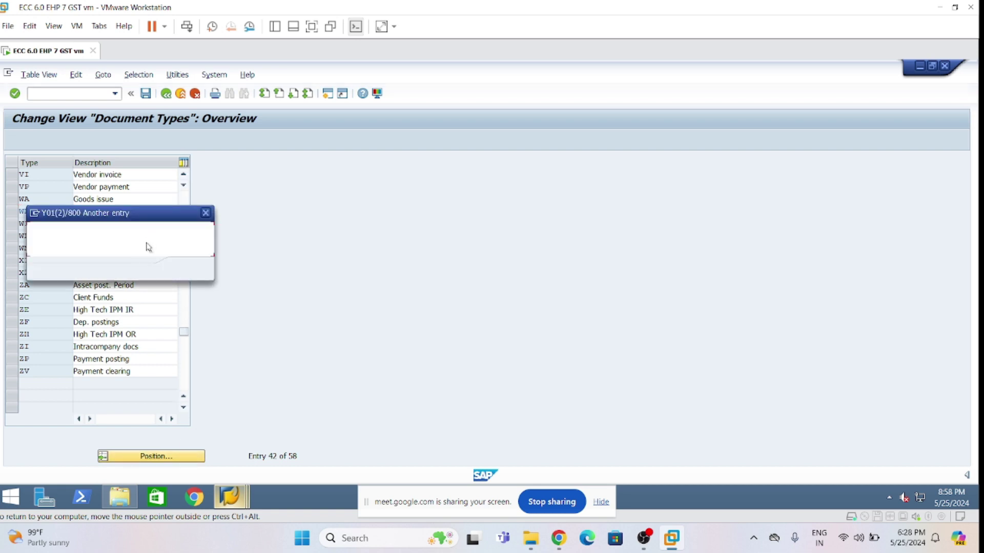
text(RE)
key(Return)
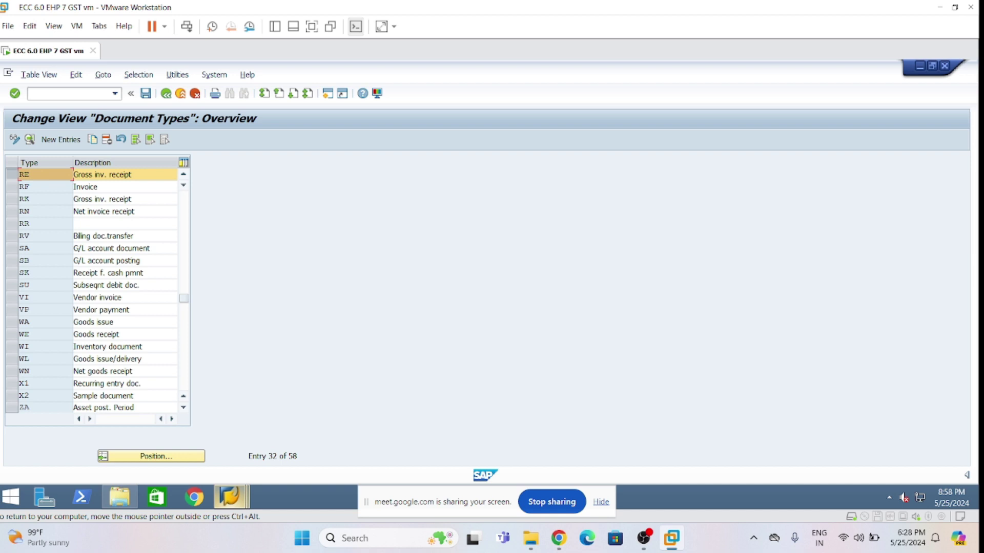
click(135, 175)
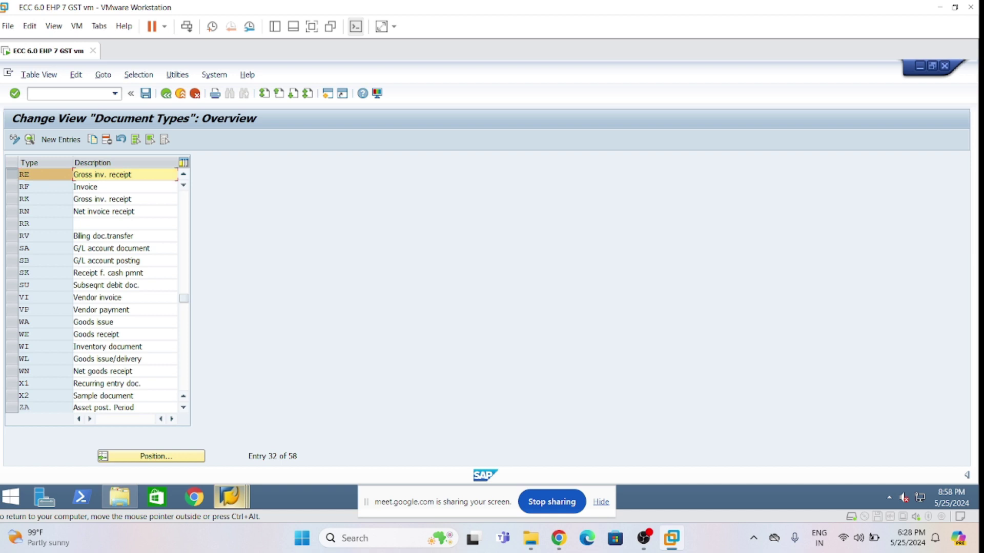
click(30, 140)
- Allow the Customer account type for document type RE and return to the overview
click(136, 226)
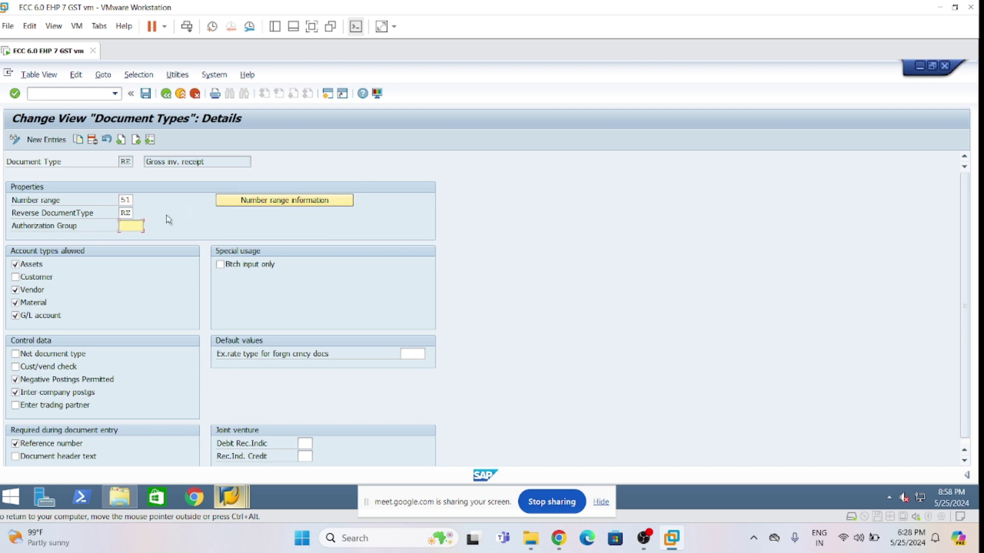
click(16, 277)
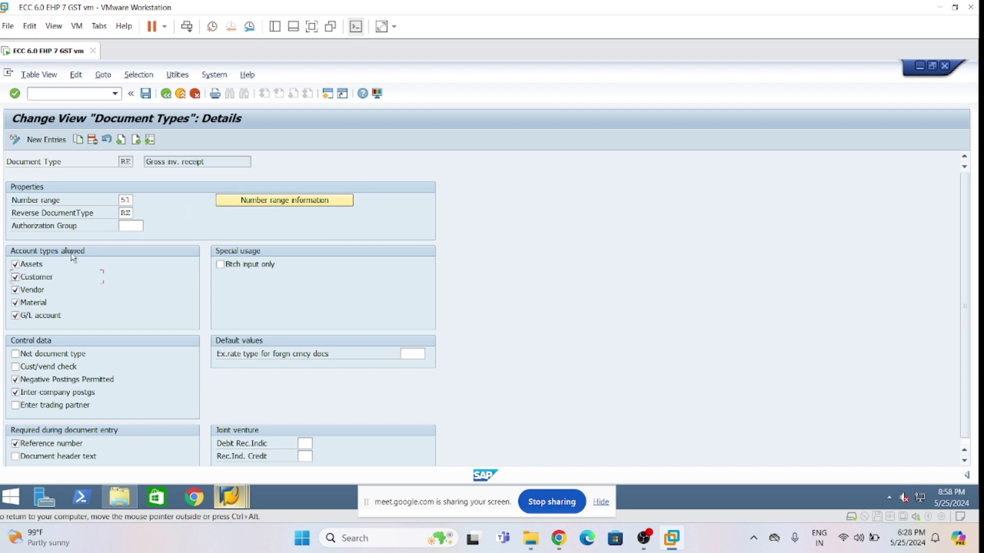
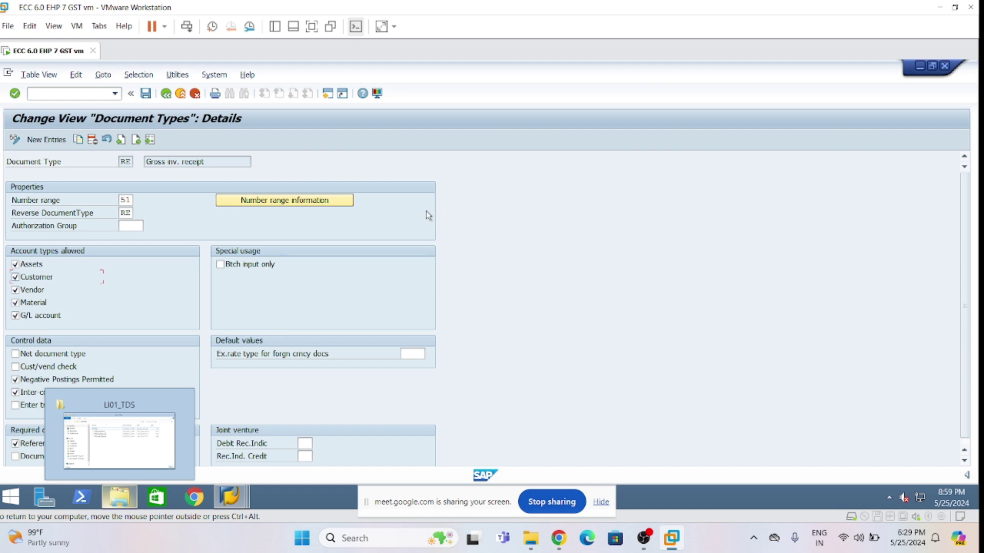
click(164, 96)
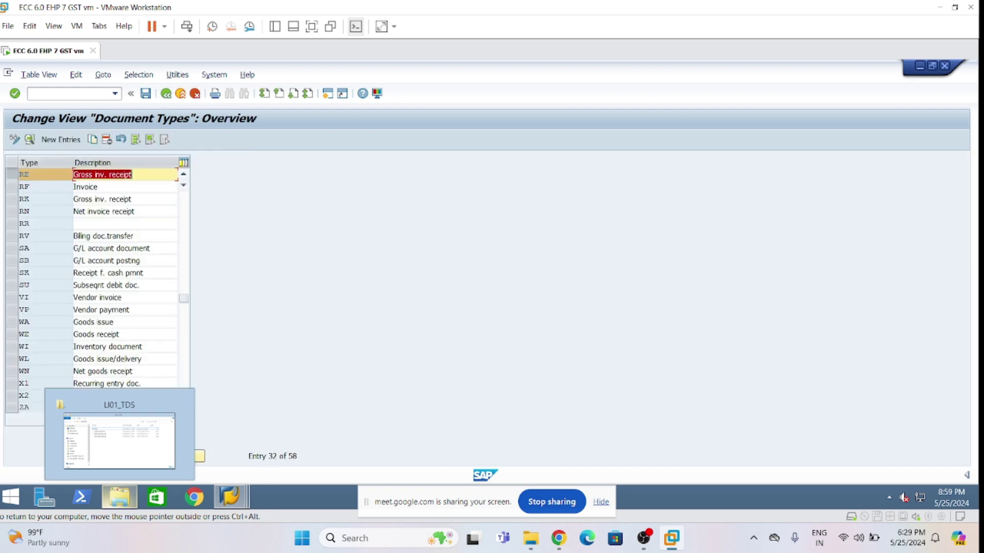
- Open the Customizing project screen with transaction SPRO
click(78, 93)
text(/)
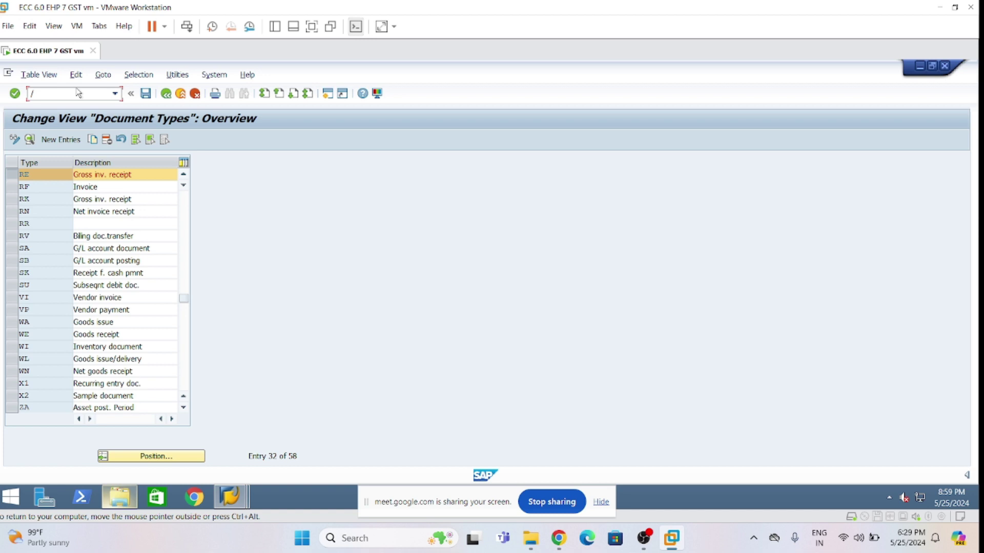
text(nspro)
key(Return)
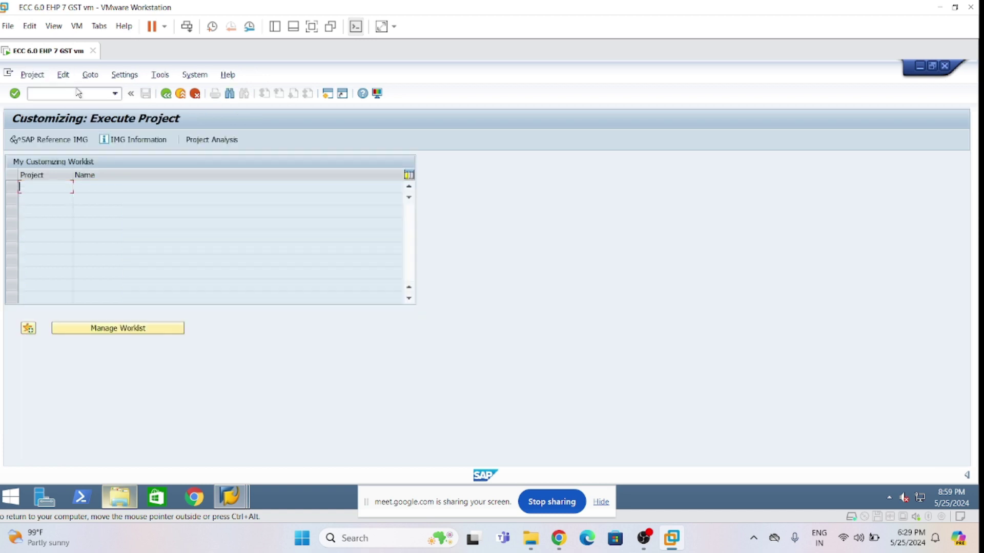
- Open the SAP Reference IMG and expand Financial Accounting (New), Financial Accounting Global Settings (New), Document, down to Document Types
click(58, 143)
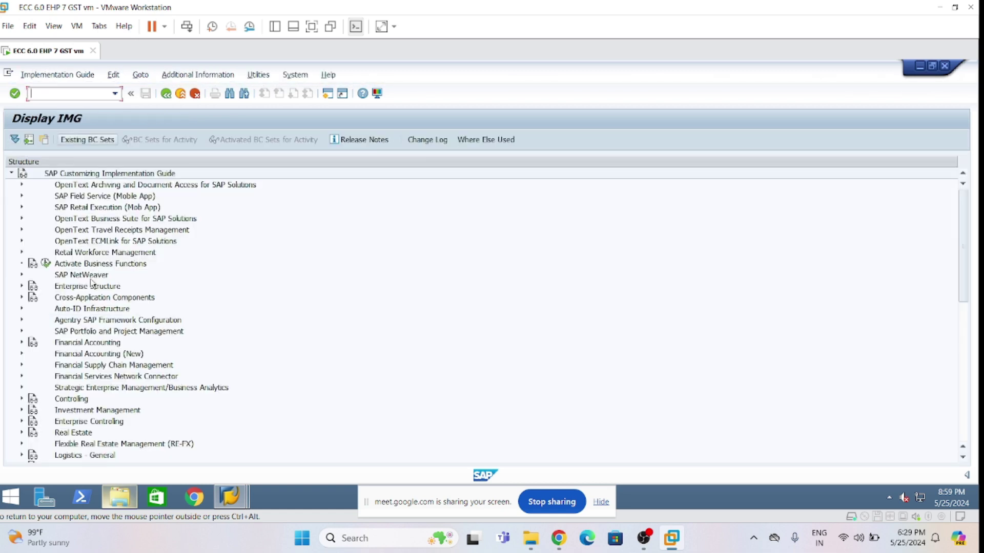
click(21, 354)
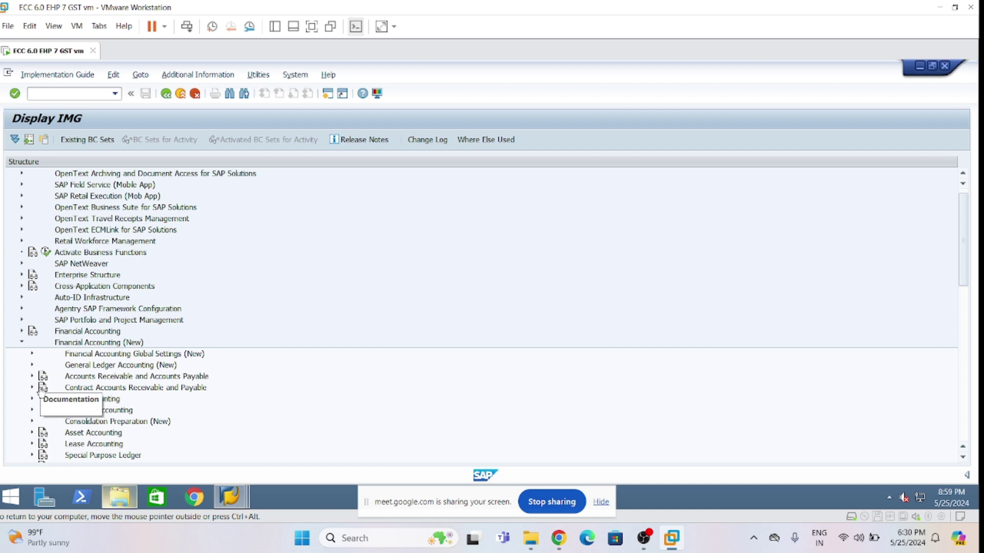
click(32, 354)
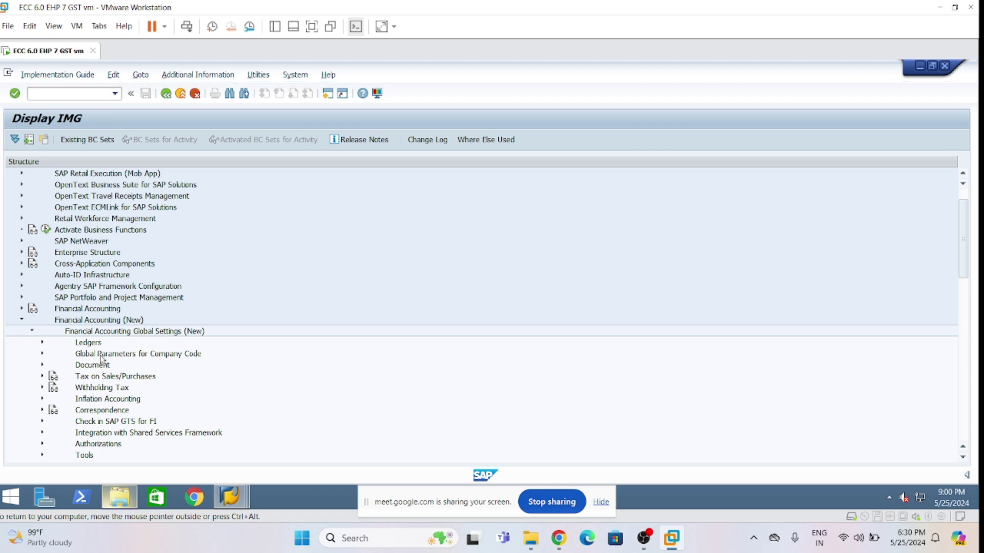
click(42, 365)
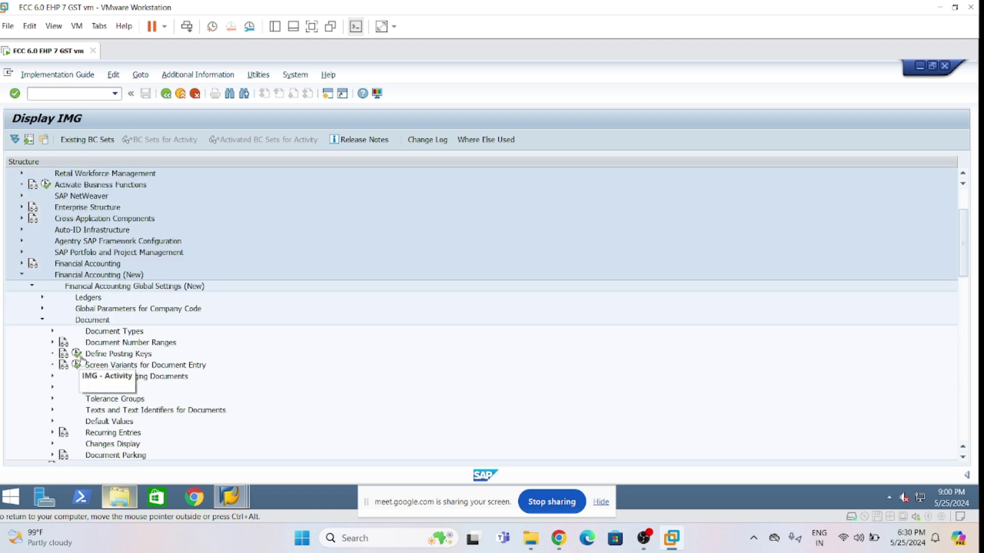
click(54, 333)
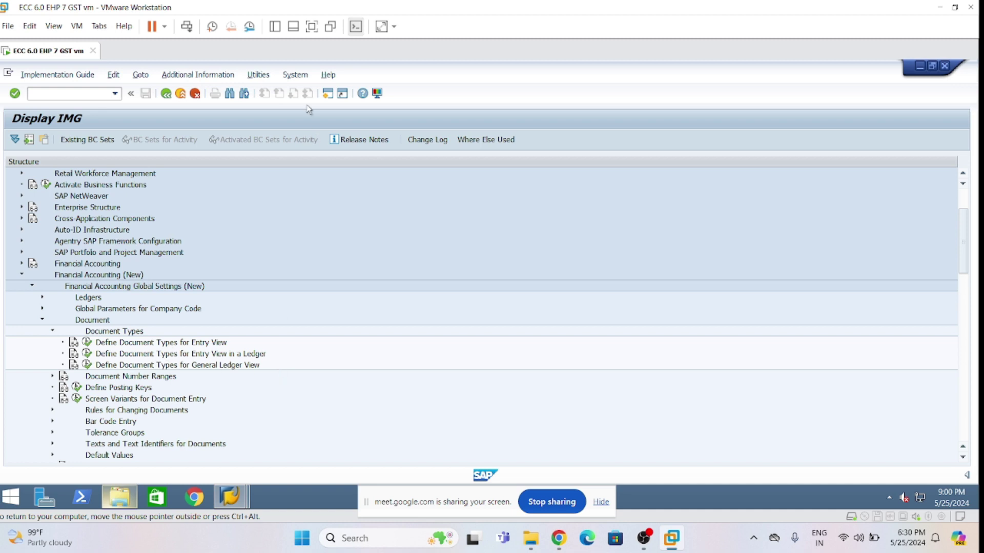
- Show the IMG activity keys as additional information beside the IMG structure
click(201, 76)
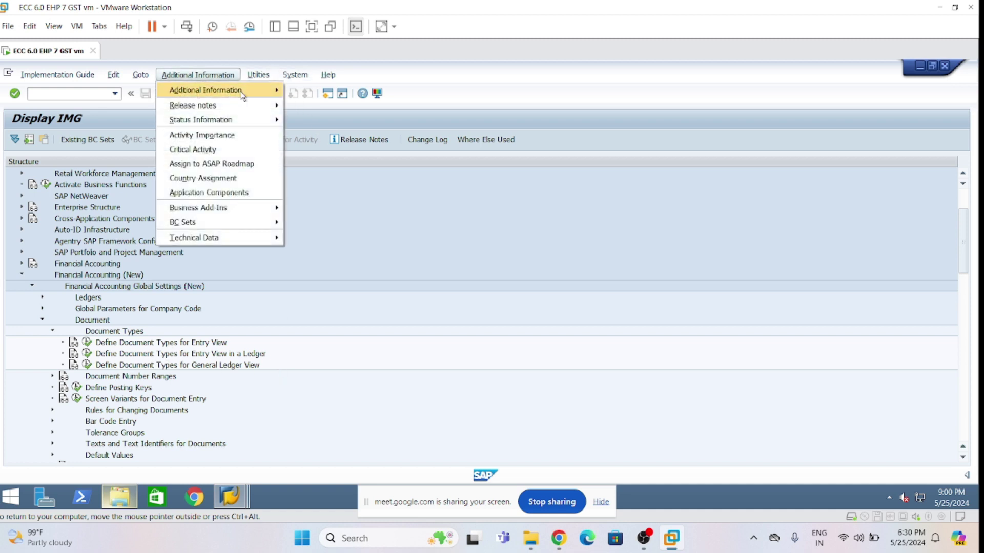
mouse_move(241, 92)
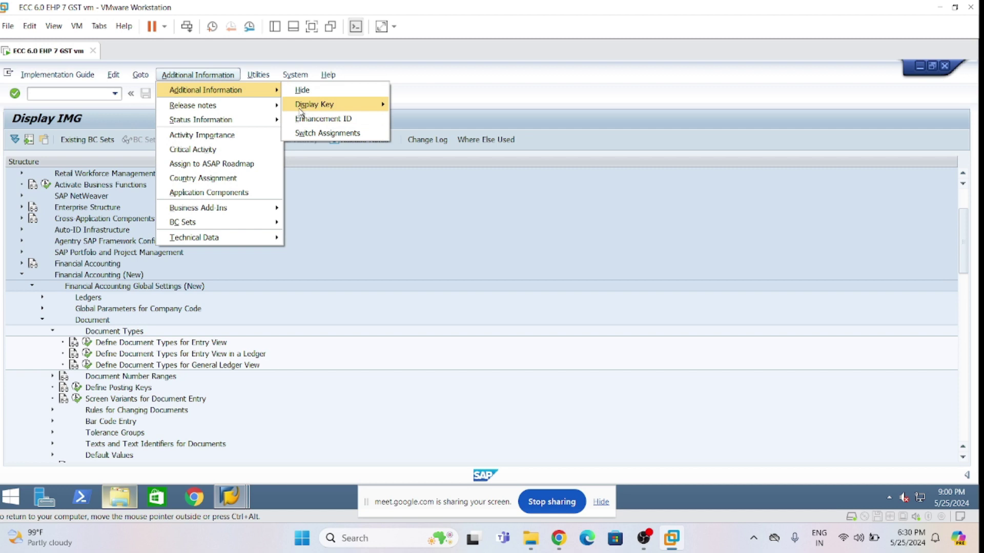
mouse_move(383, 105)
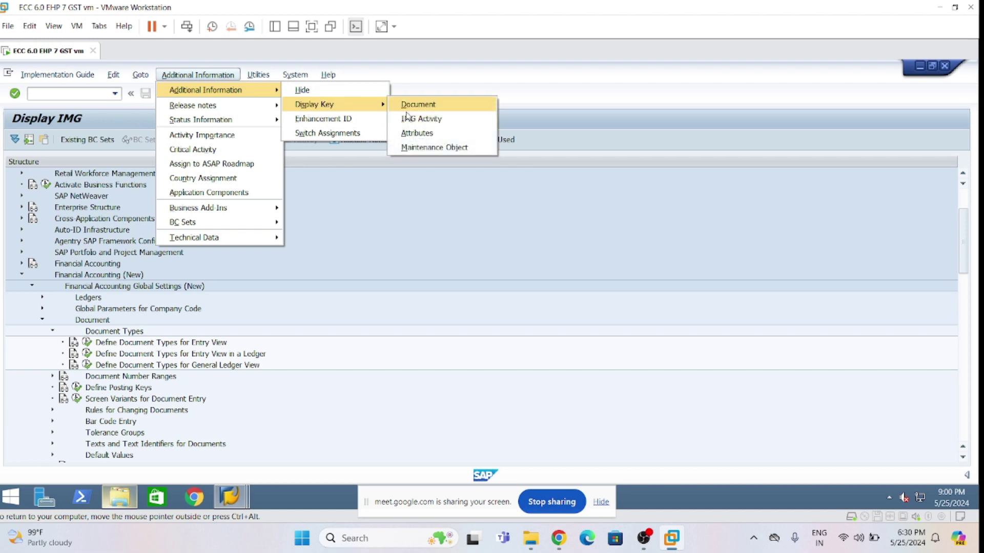
click(423, 118)
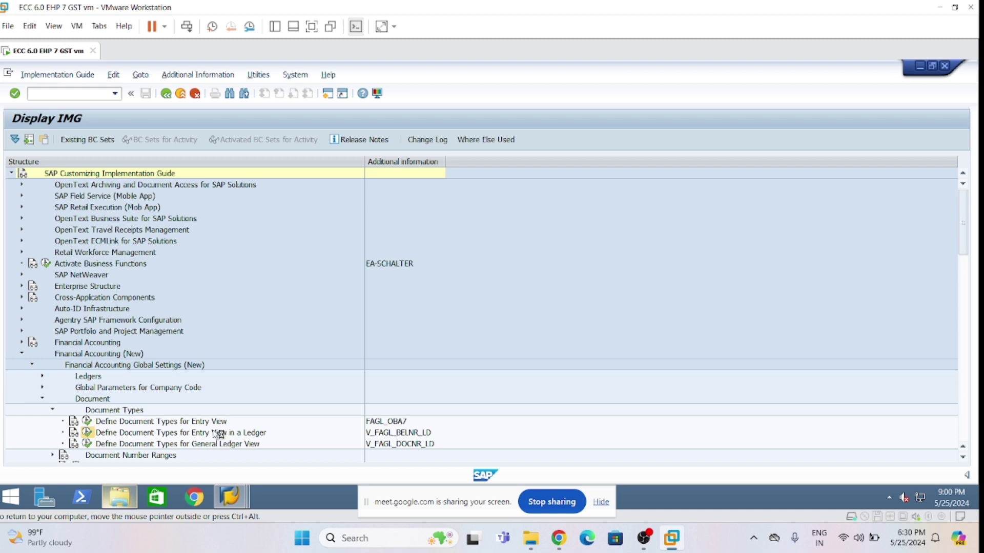
- Open Define Document Types for Entry View in a Ledger with ledger X1 as the work area
double_click(250, 443)
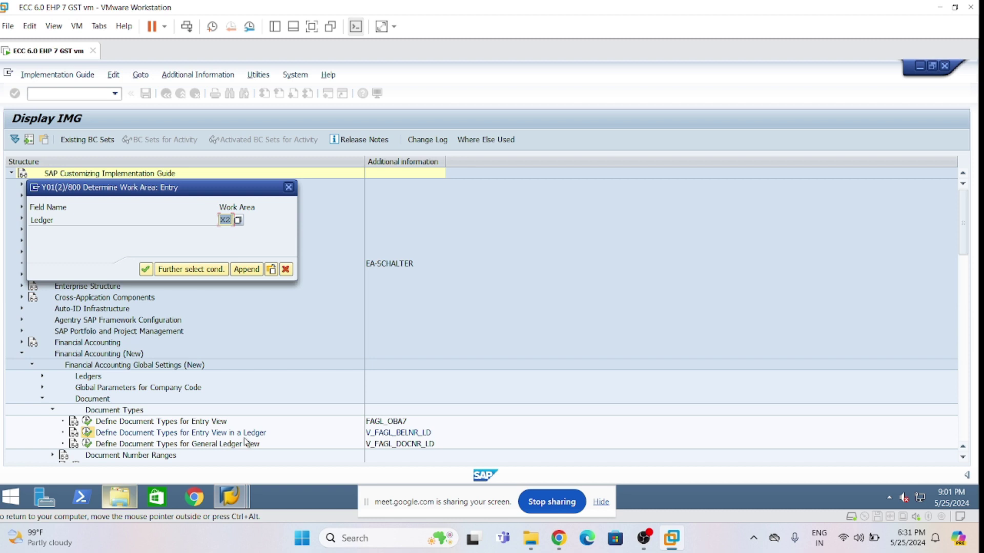
text(X1)
click(147, 270)
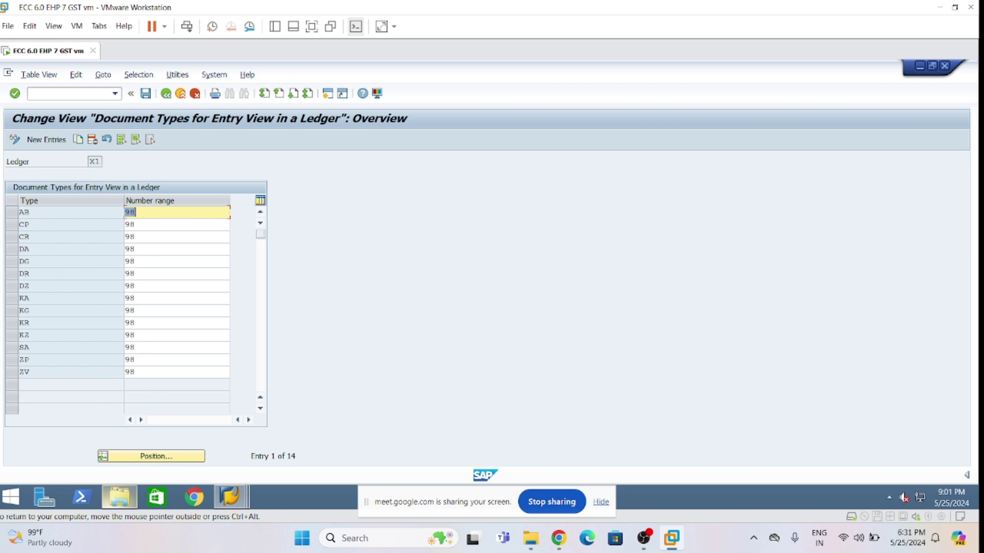
- Add new entries for document types WE and RE in ledger X1, both with number range 98
click(46, 140)
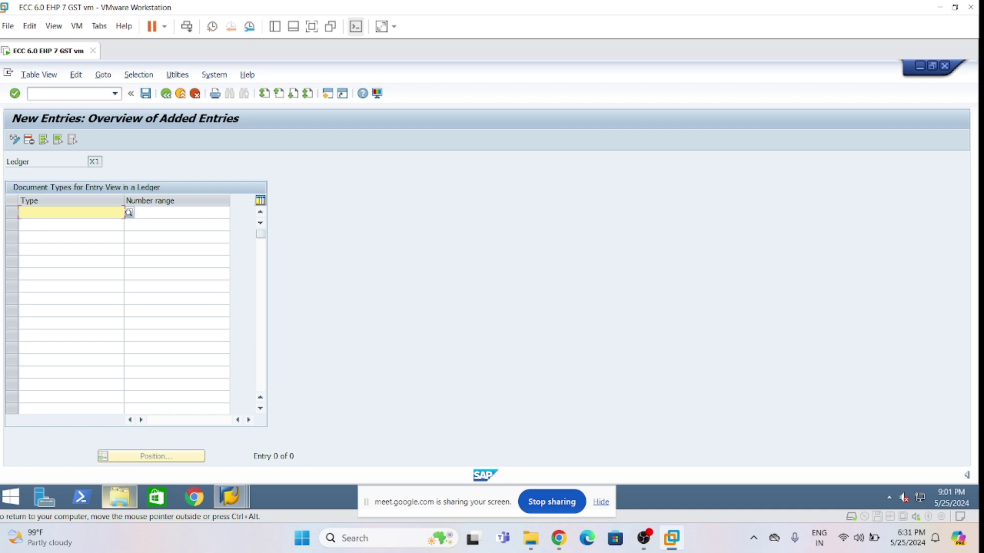
text(WE)
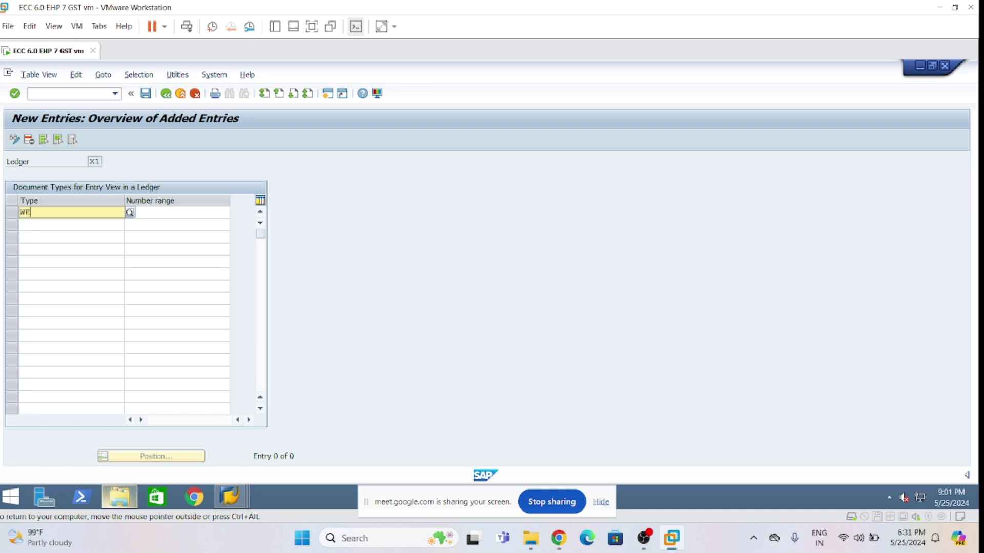
click(137, 215)
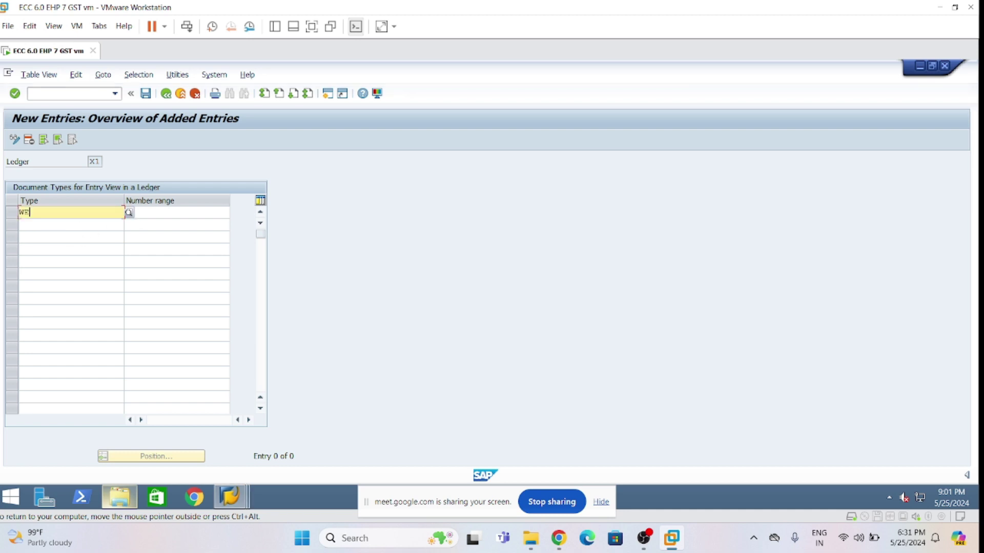
text(98)
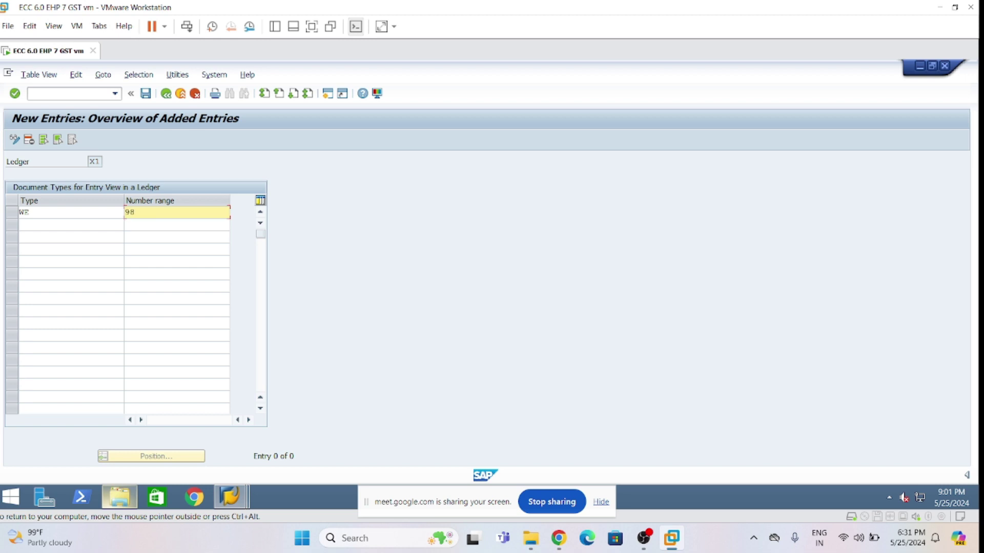
key(Tab)
text(RE)
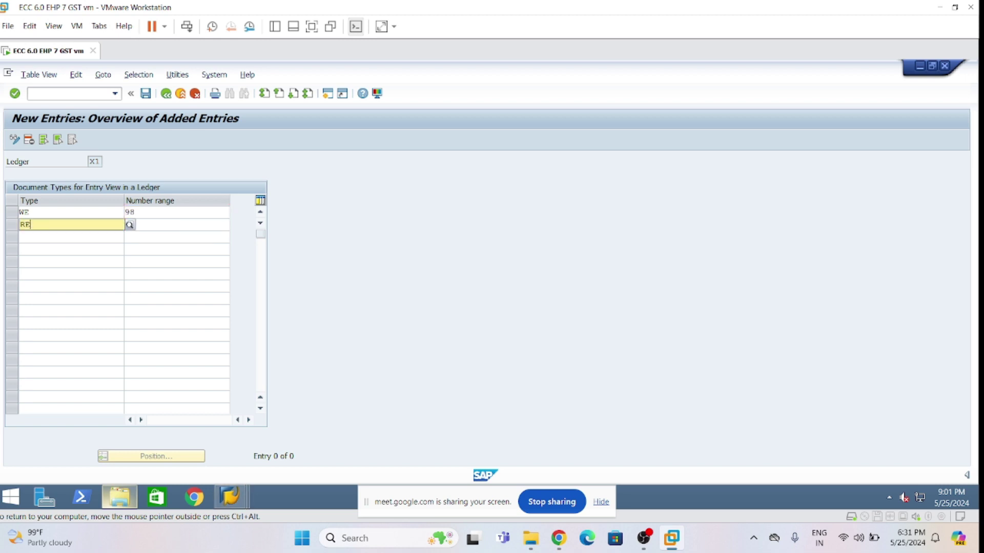
key(Tab)
text(98)
key(Return)
click(154, 262)
click(97, 262)
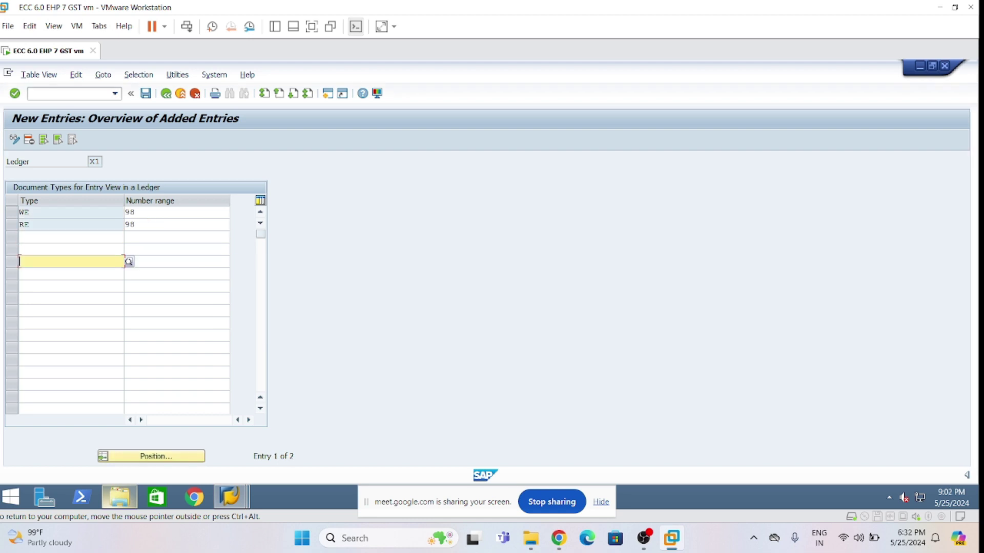
- Save the ledger X1 entries in the proposed customizing request and return to the IMG structure
click(146, 93)
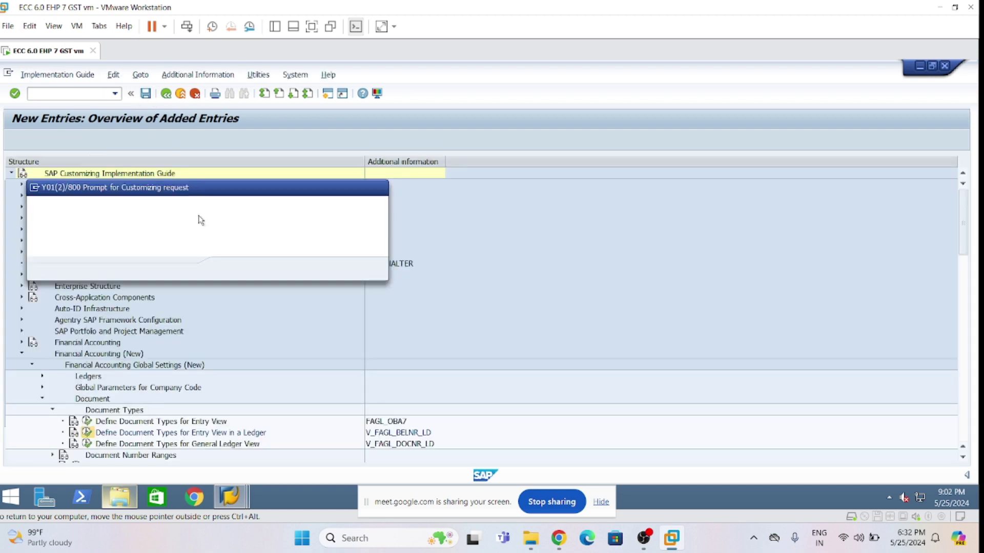
click(230, 270)
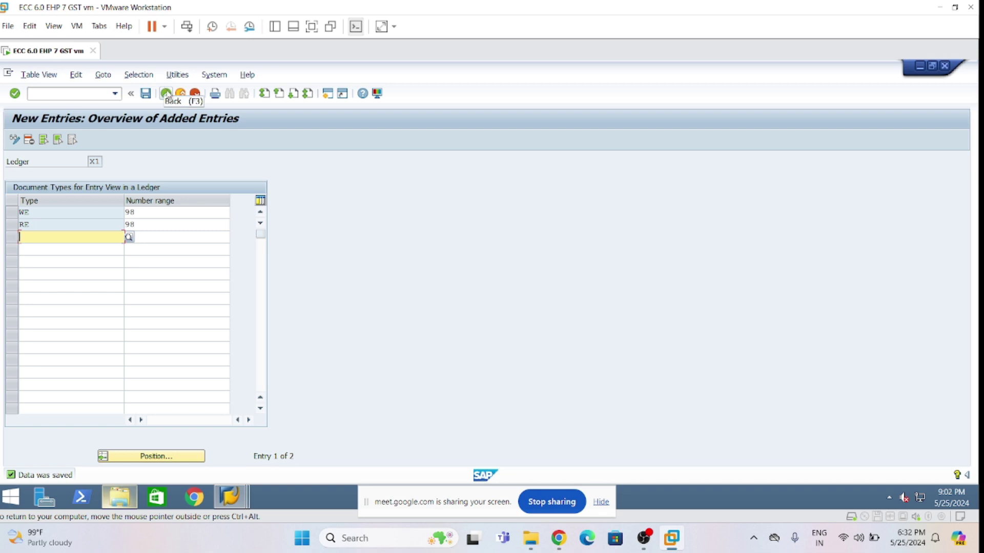
click(167, 93)
click(166, 94)
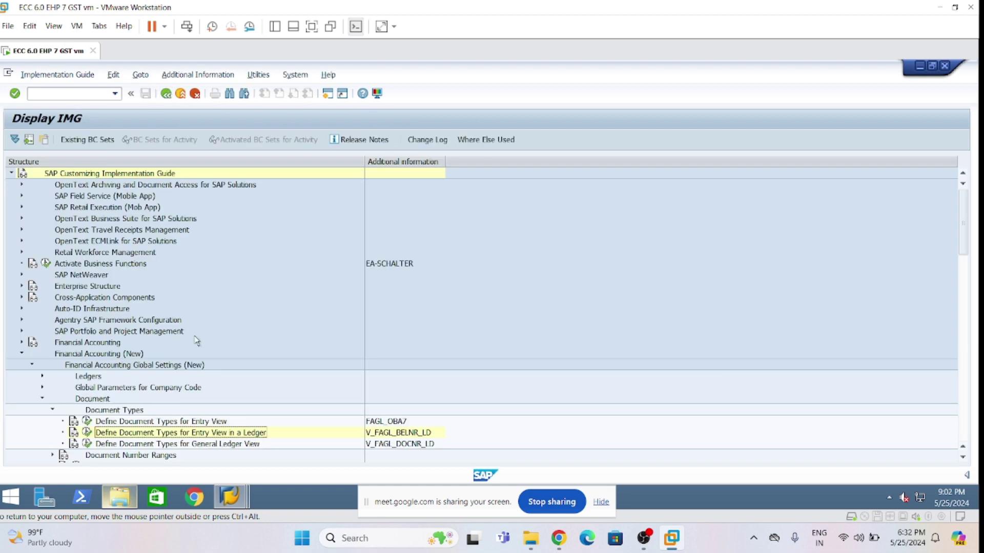
- Open Define Document Types for Entry View in a Ledger with ledger X2 as the work area
click(87, 432)
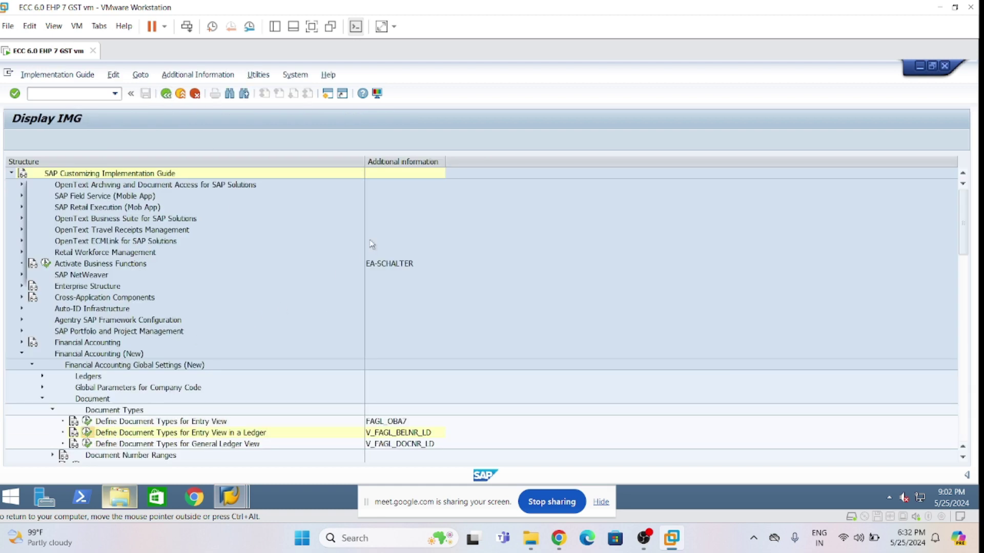
click(225, 220)
key(BackSpace)
text(2)
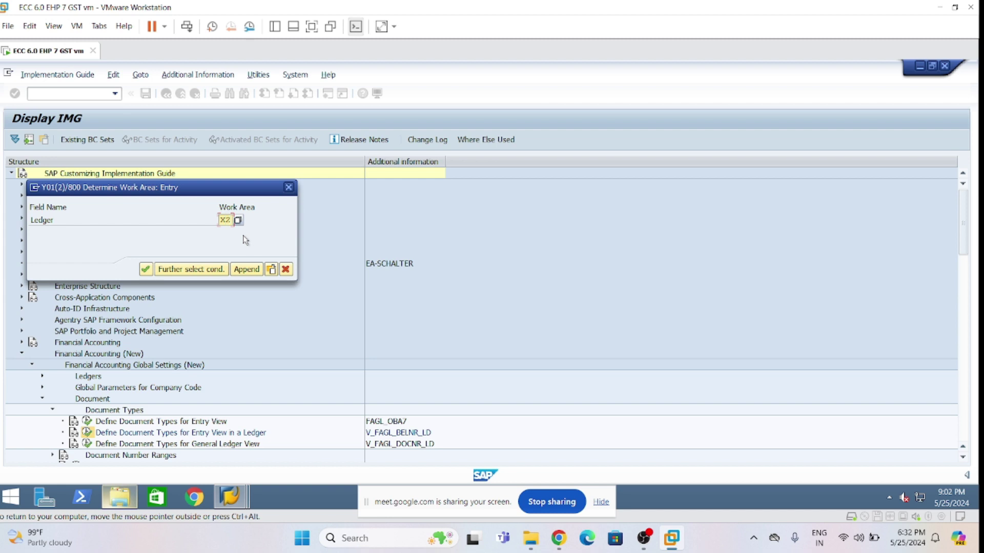
click(145, 269)
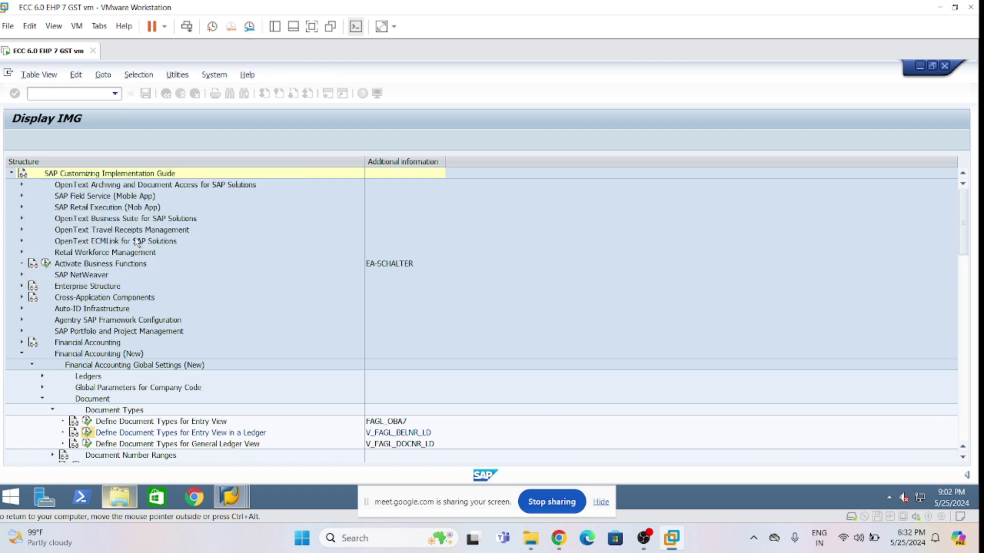
- Add new entries for document types WE and RE in ledger X2, both with number range 99
click(42, 138)
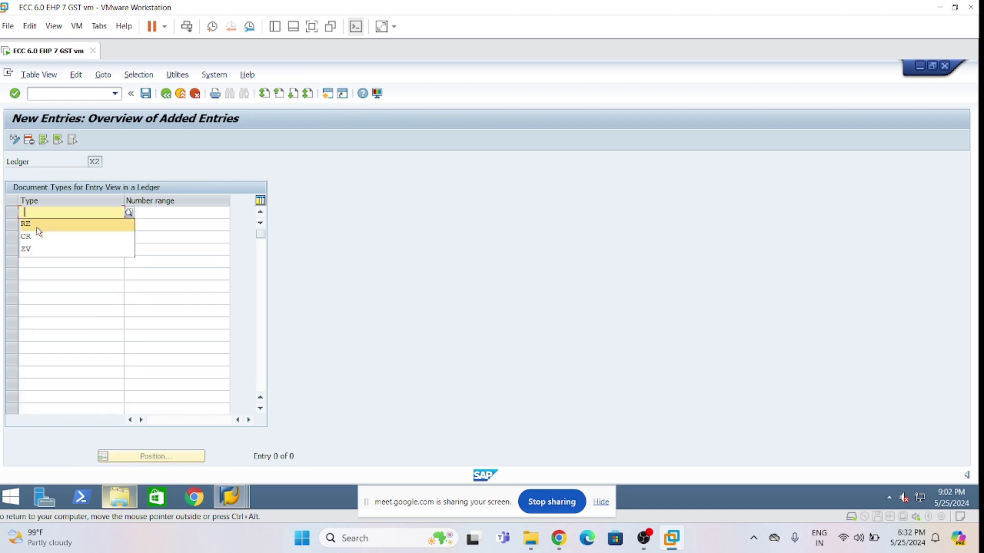
key(BackSpace)
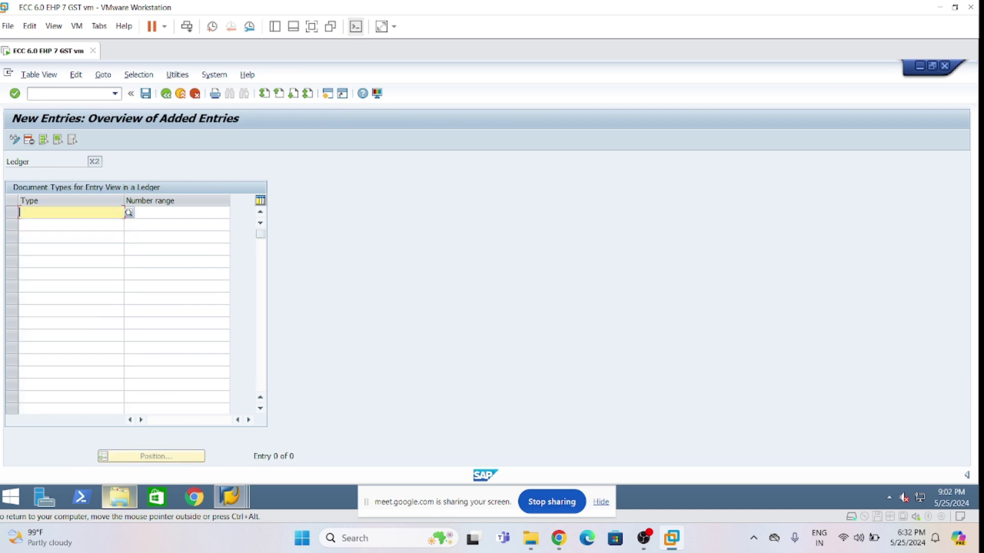
text(WE)
click(68, 237)
key(Down)
text(RE)
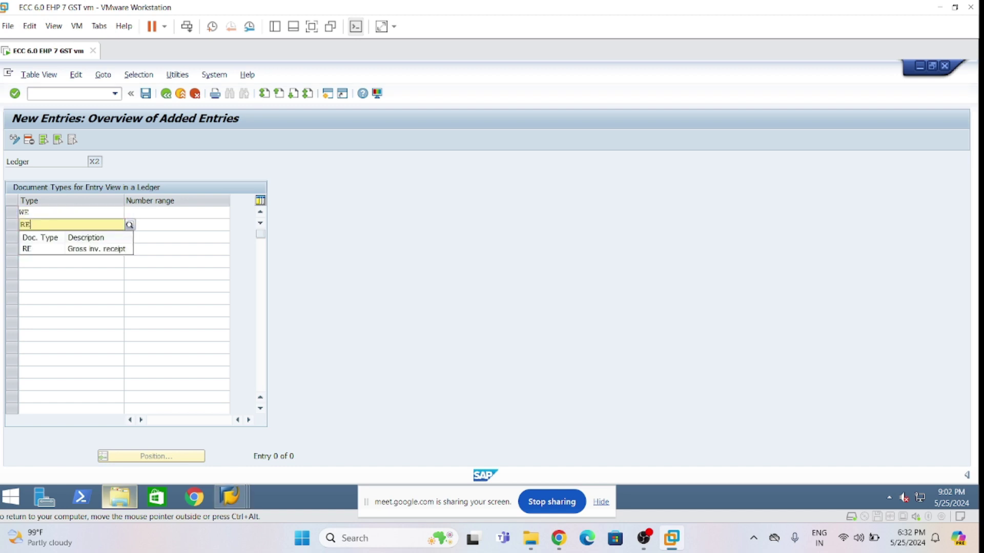
click(90, 250)
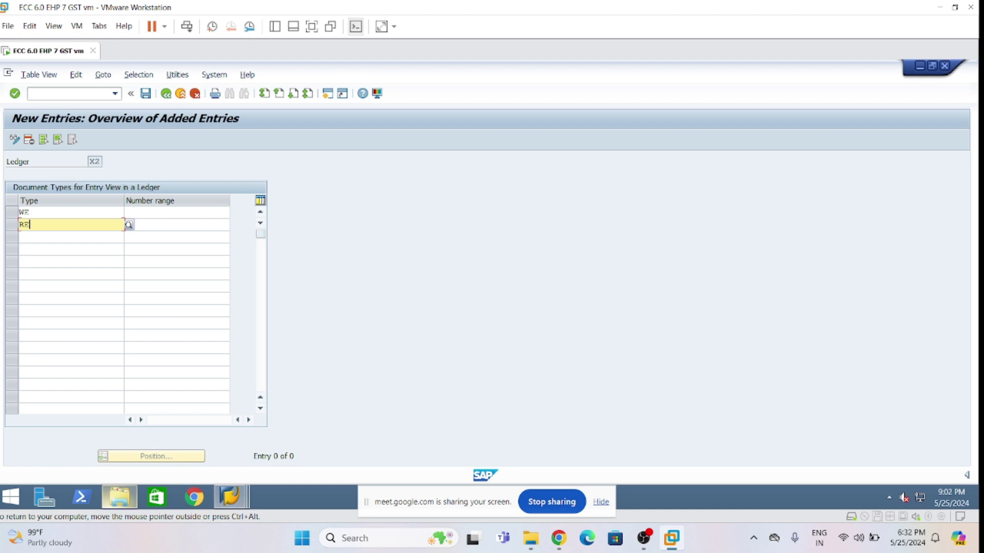
click(176, 212)
text(99)
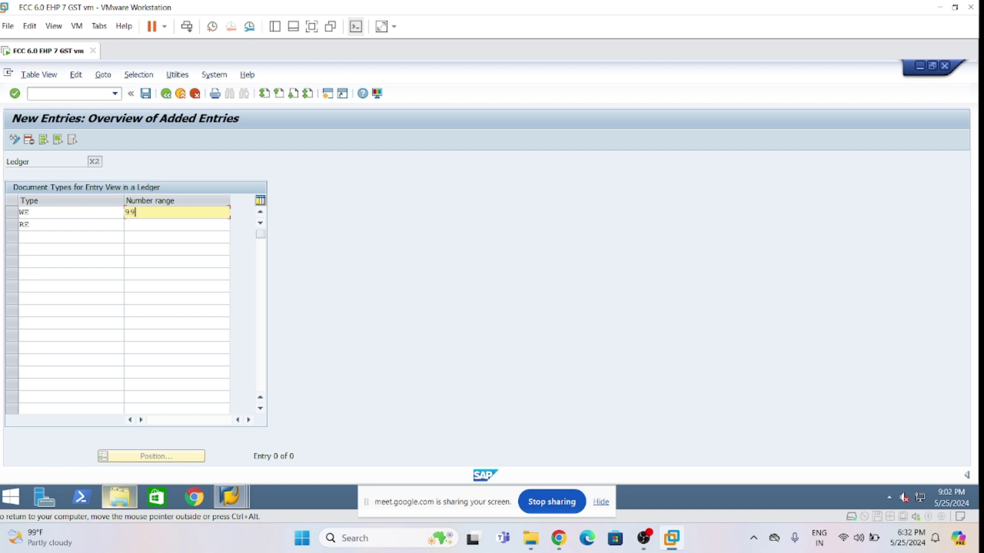
click(152, 224)
text(99)
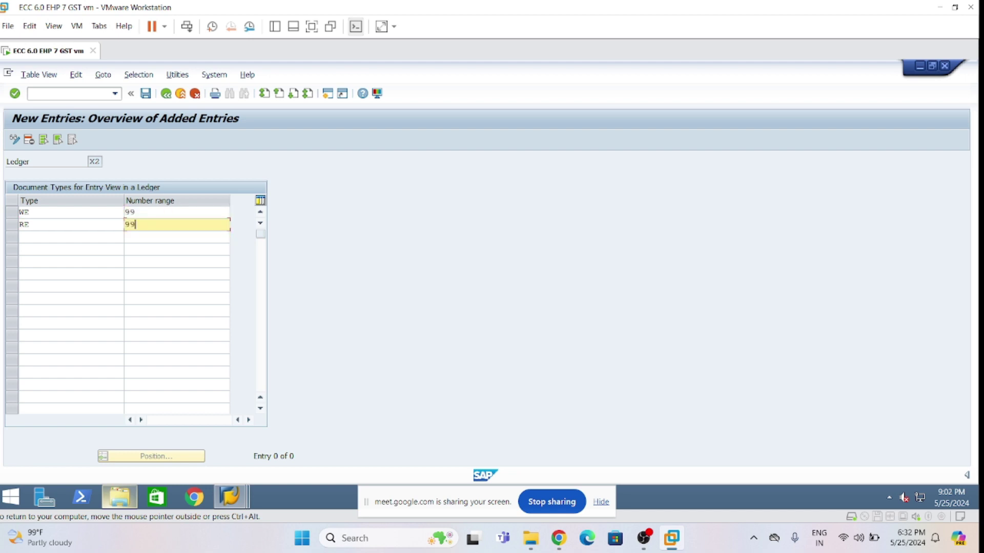
- Save the ledger X2 document type entries and return to the IMG structure
click(145, 94)
key(Return)
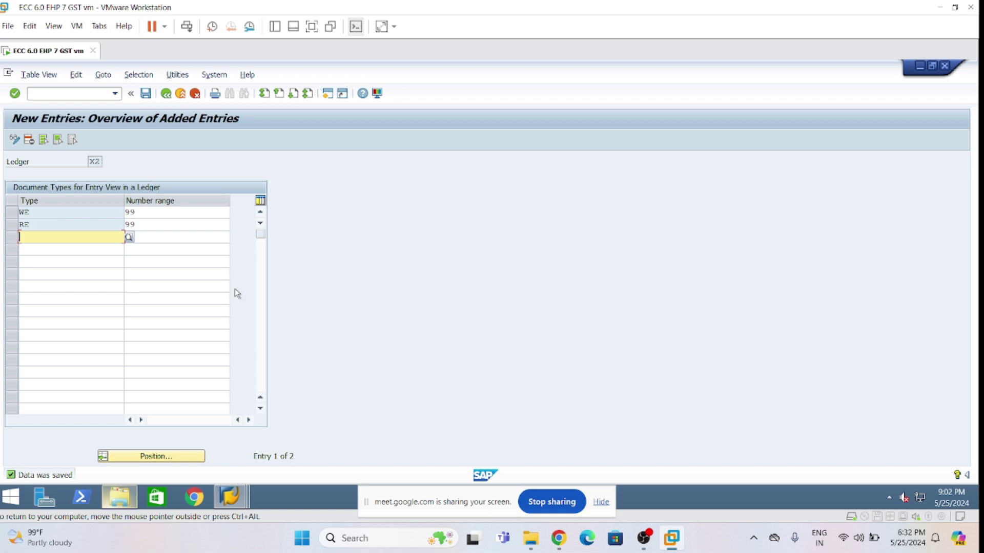
click(166, 95)
click(166, 94)
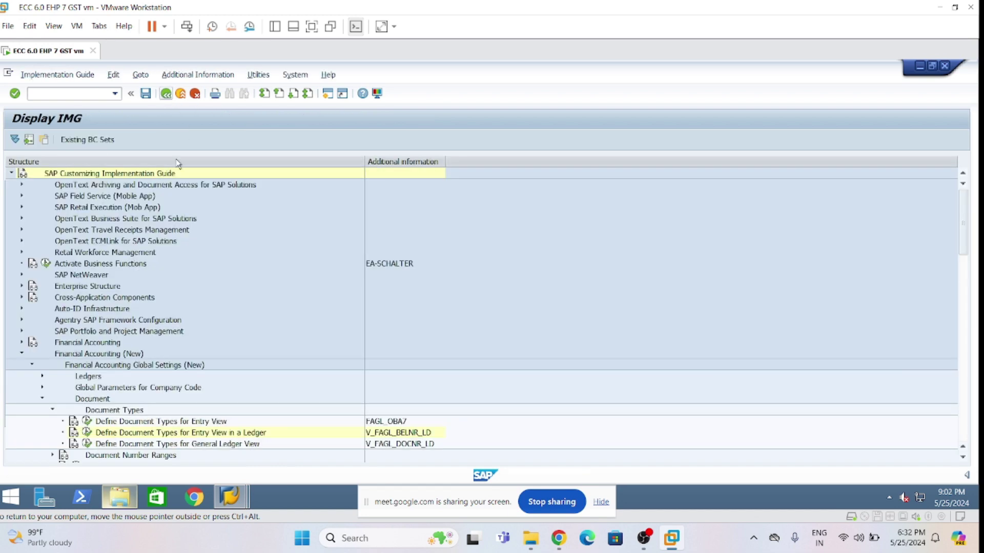
- Open Define Document Types for General Ledger View with ledger X1 as the work area
click(963, 459)
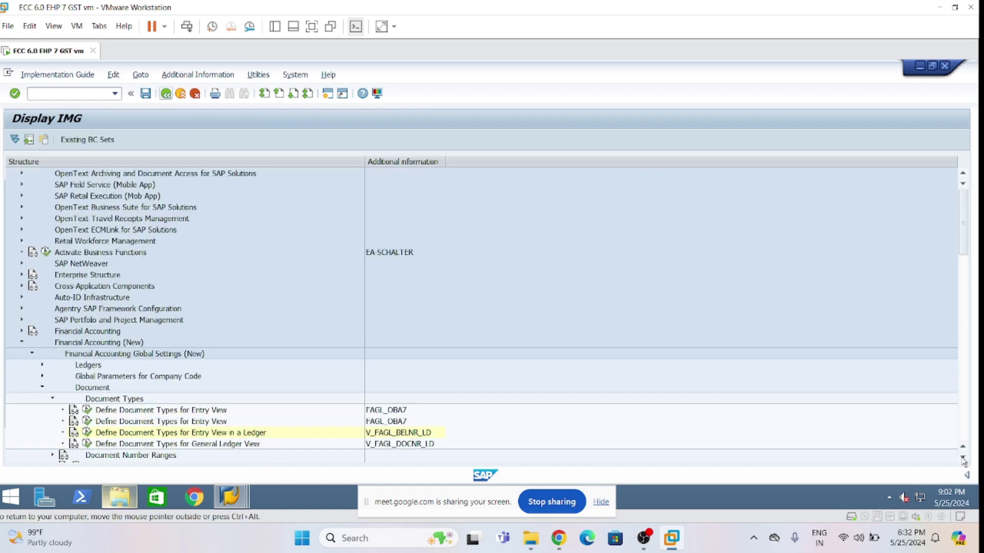
click(963, 459)
click(962, 458)
click(963, 459)
click(963, 459)
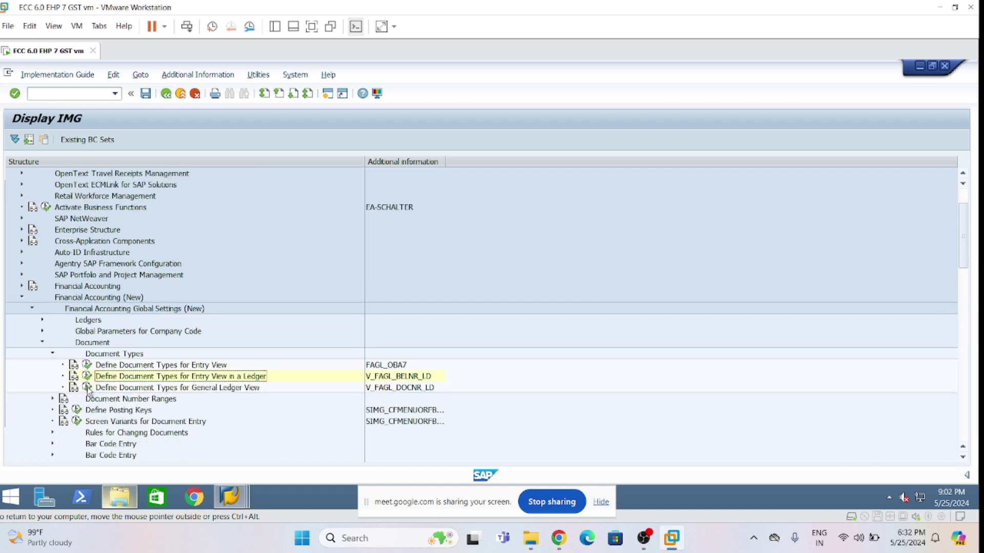
scroll(95, 369, down, 2)
scroll(98, 348, down, 3)
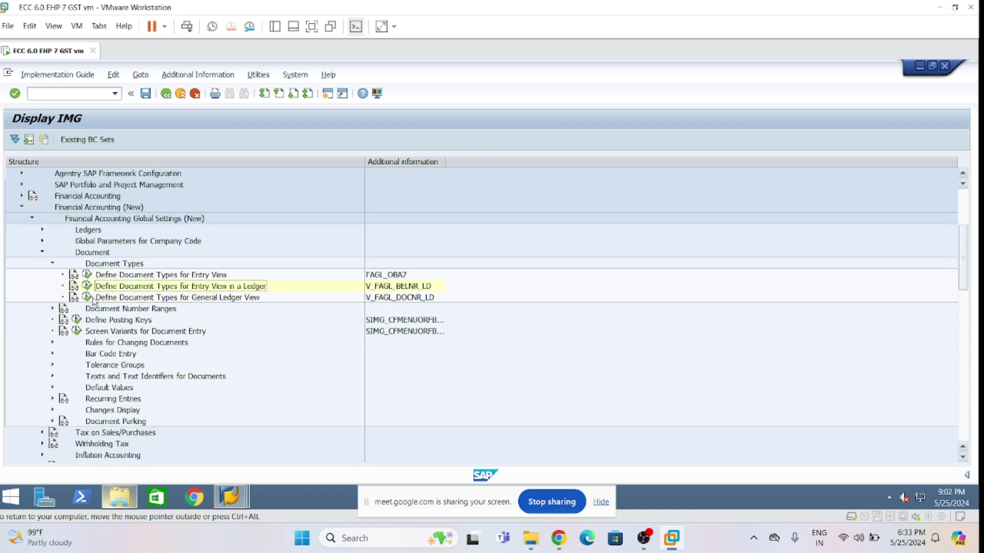
click(88, 286)
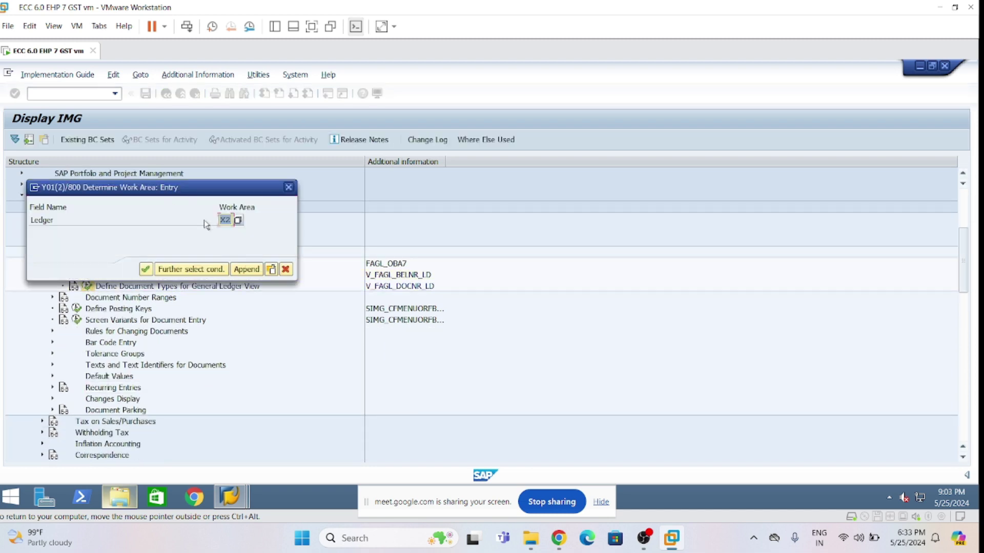
click(225, 220)
key(Return)
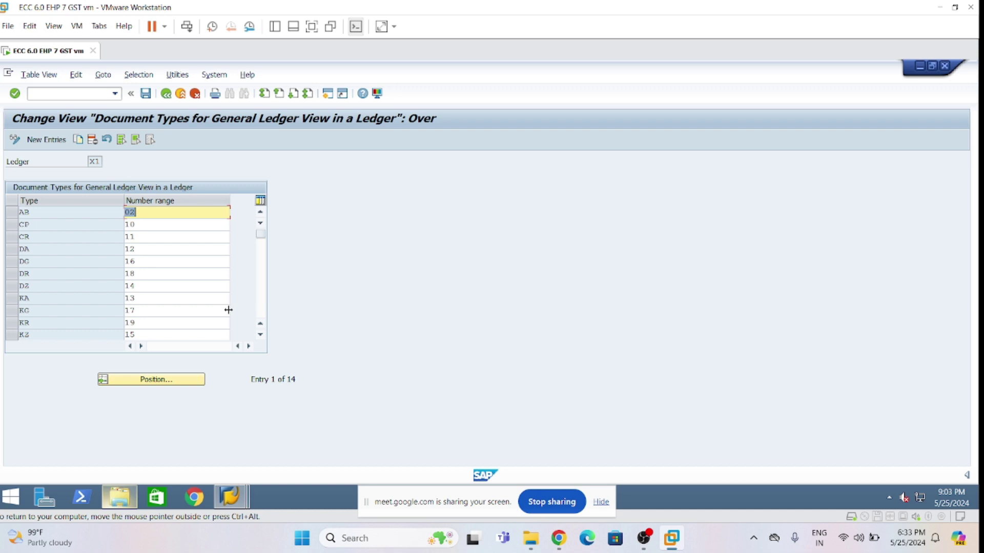
- Add new General Ledger View entries in ledger X1: document type WE with number range 50 and RE with number range 51
click(46, 139)
text(WE)
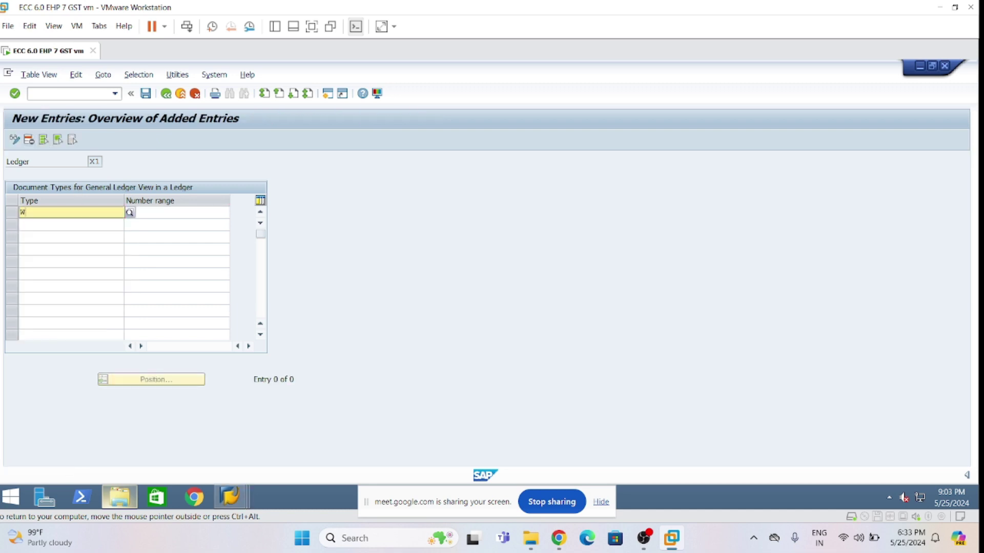
click(106, 237)
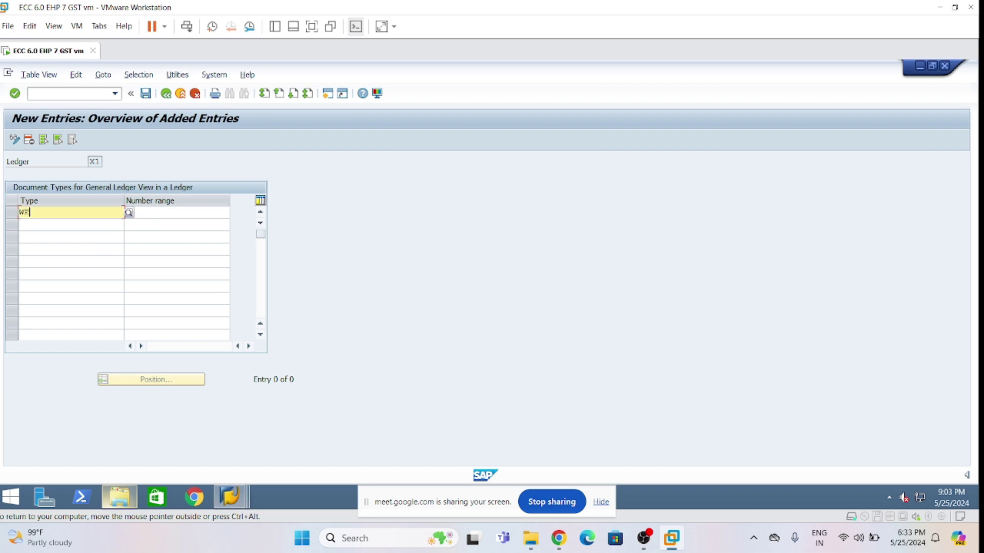
click(154, 212)
text(50)
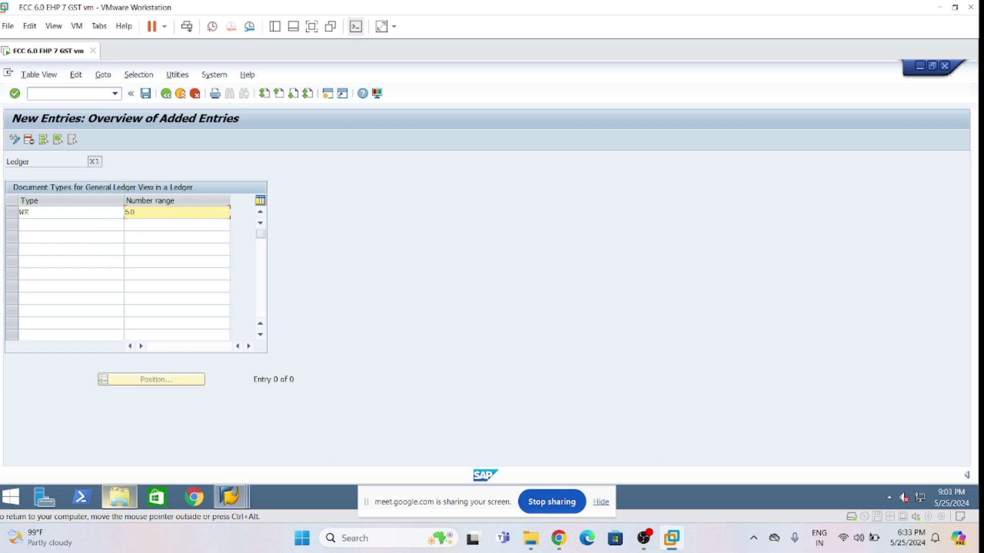
click(48, 226)
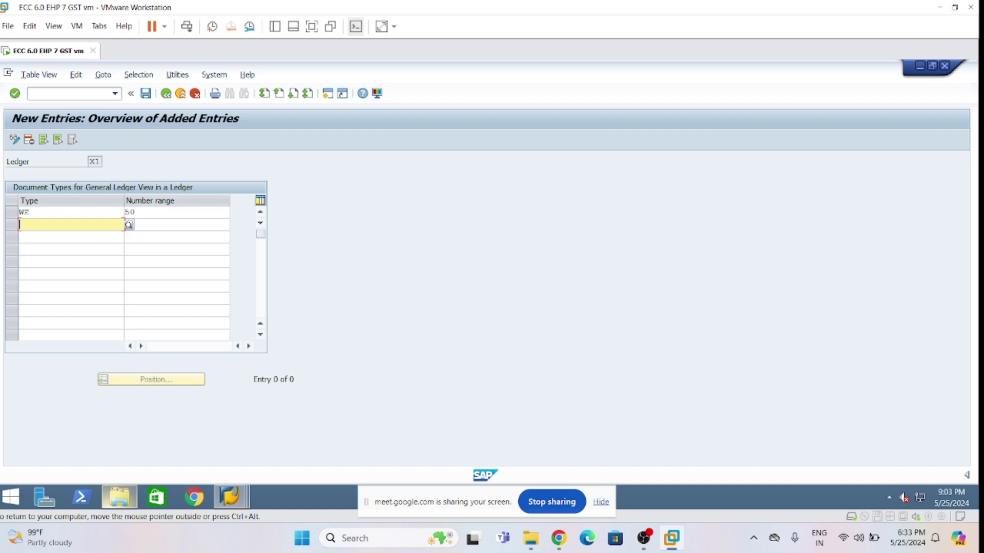
text(RE)
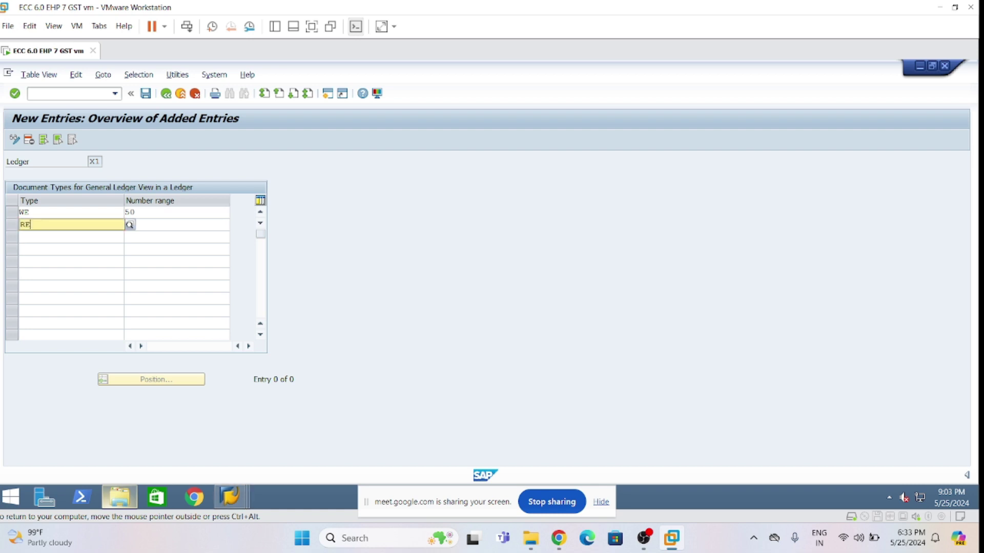
click(164, 226)
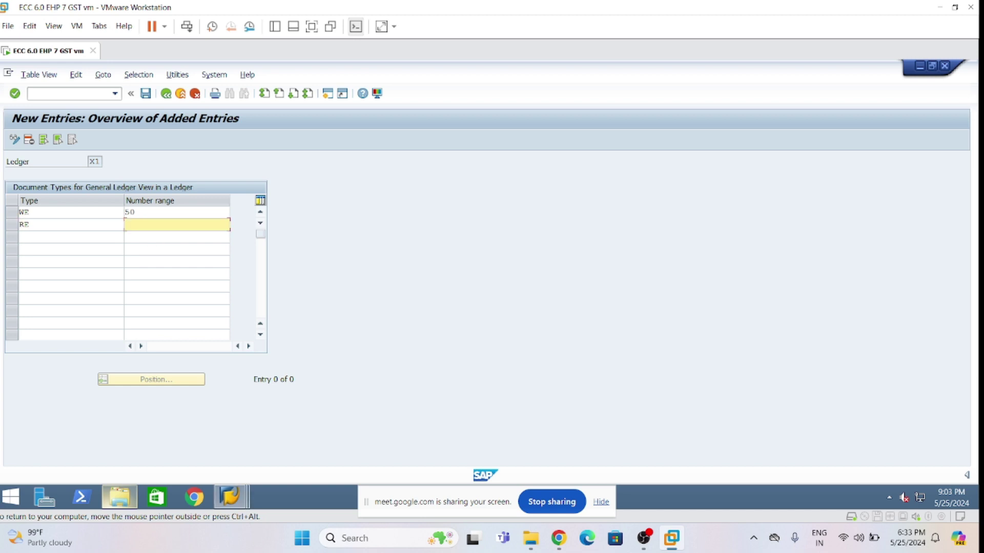
text(51)
key(Return)
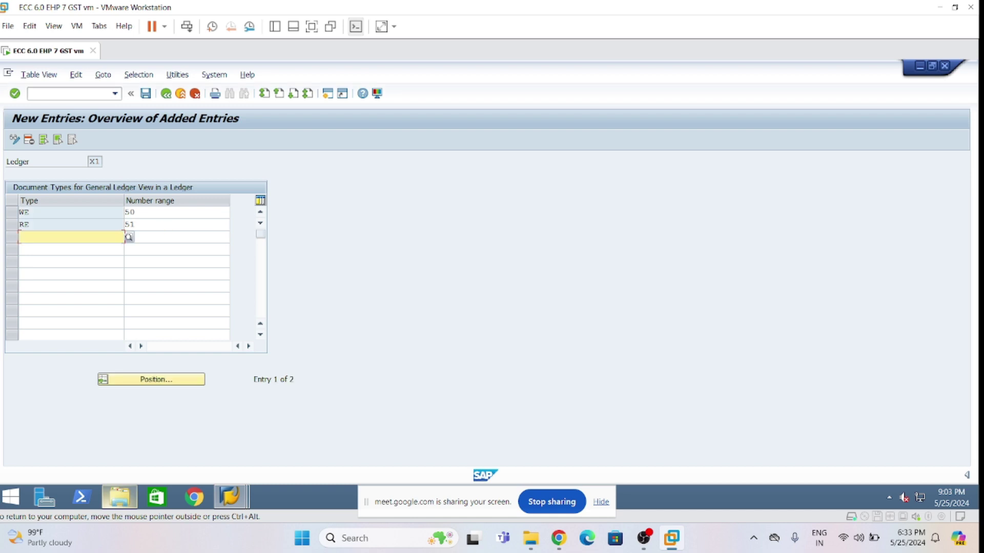
- Save the ledger X1 General Ledger View entries in the proposed customizing request and return to the IMG structure
click(145, 94)
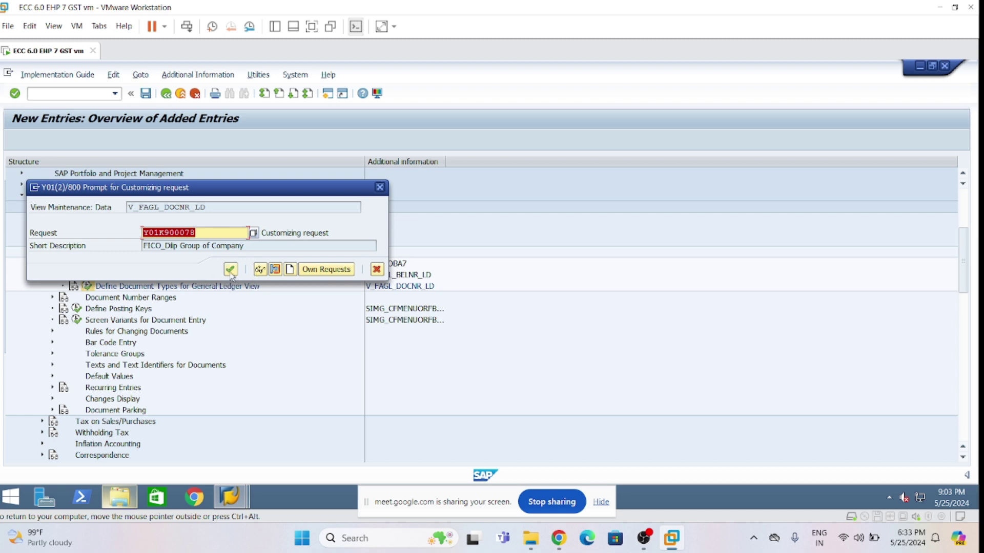
click(230, 270)
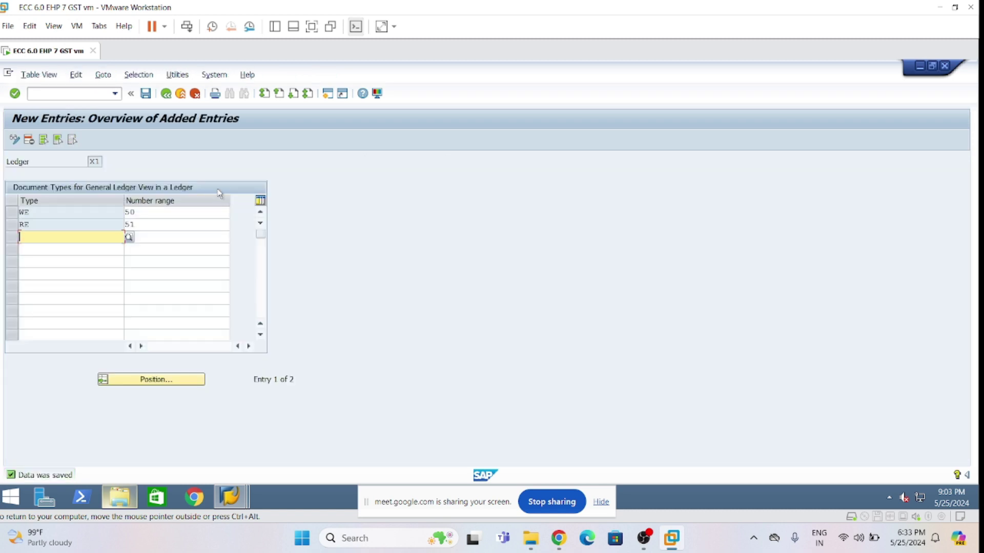
click(166, 94)
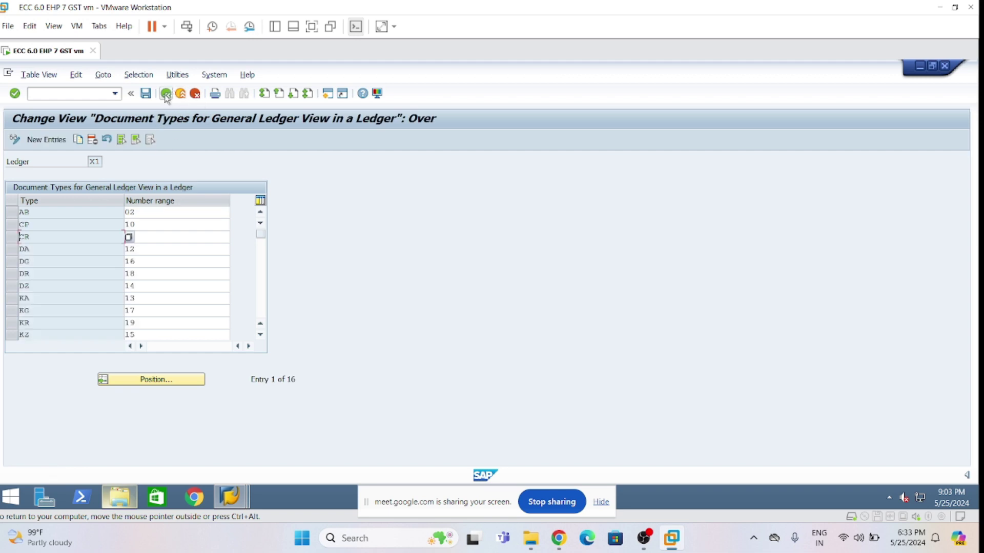
click(168, 95)
- Reopen Define Document Types for General Ledger View with ledger X2 as the work area
click(88, 286)
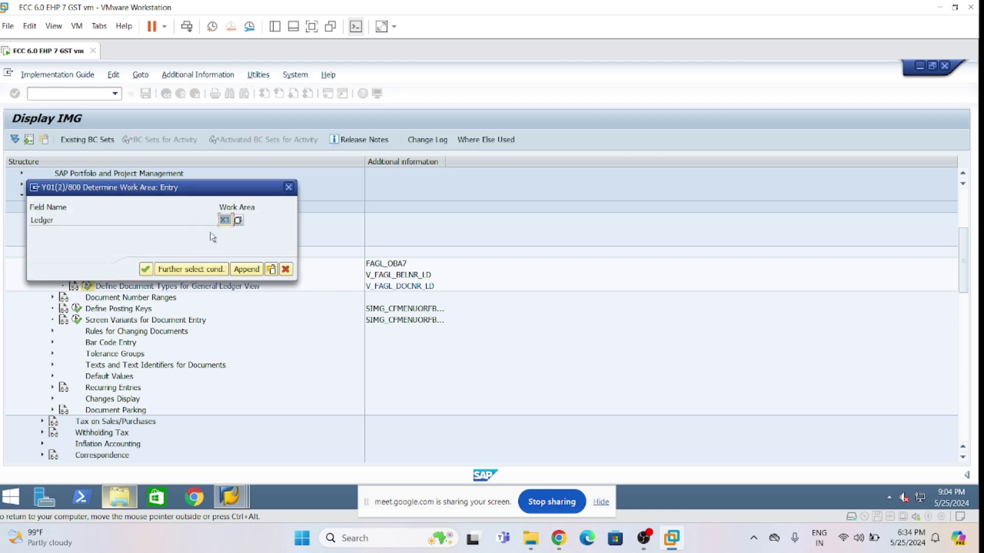
key(BackSpace)
text(2)
key(Return)
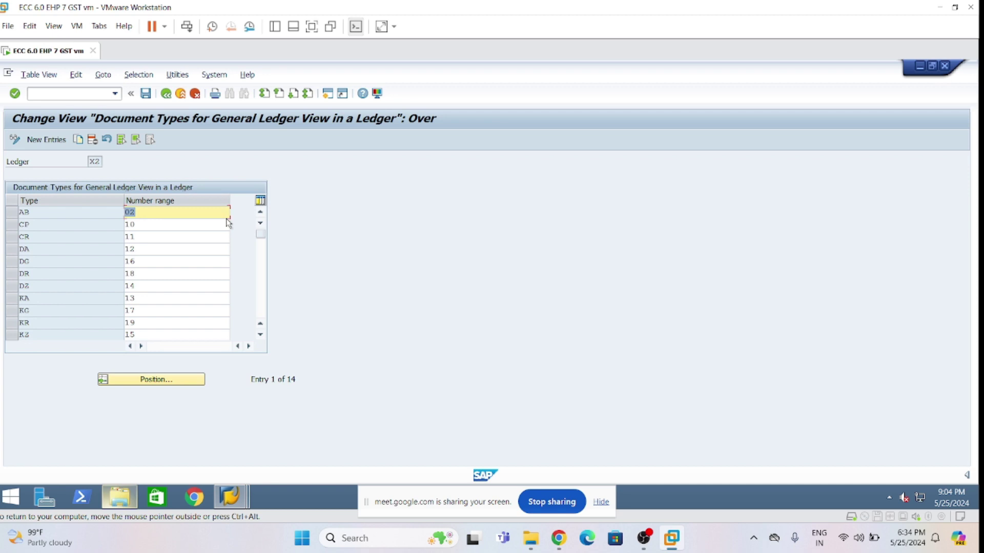
- Add new General Ledger View entries in ledger X2: document type WE with number range 50 and RE with number range 51
click(57, 141)
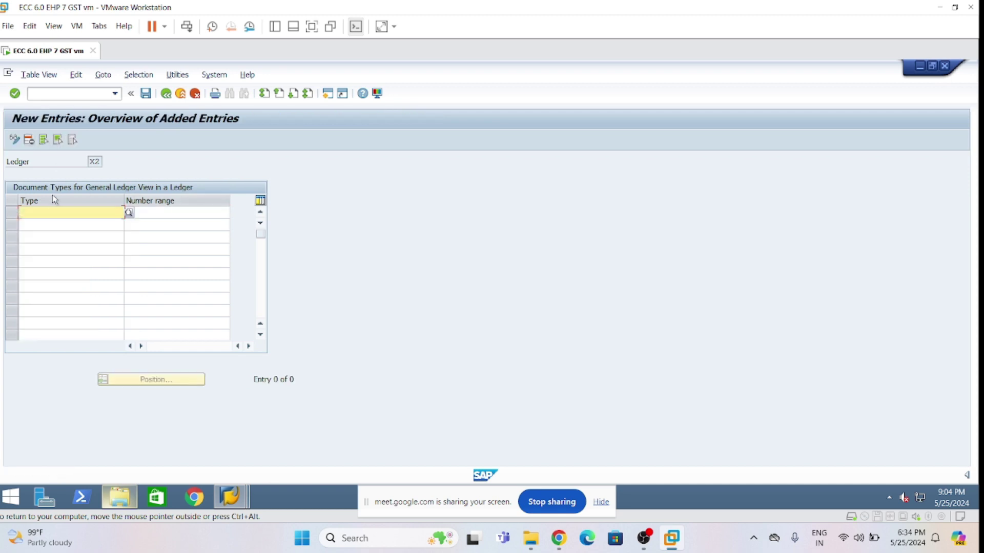
text(cv)
key(BackSpace)
key(BackSpace)
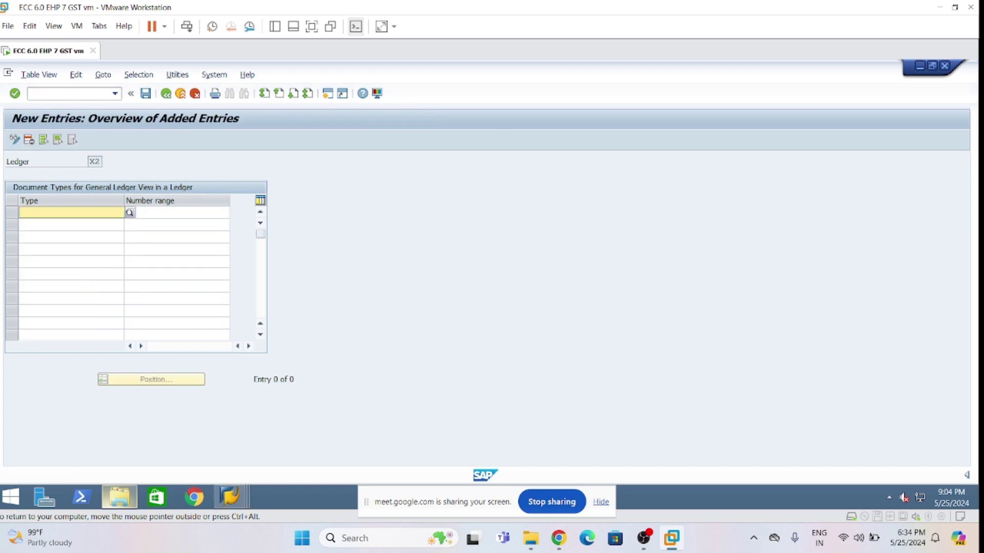
click(53, 214)
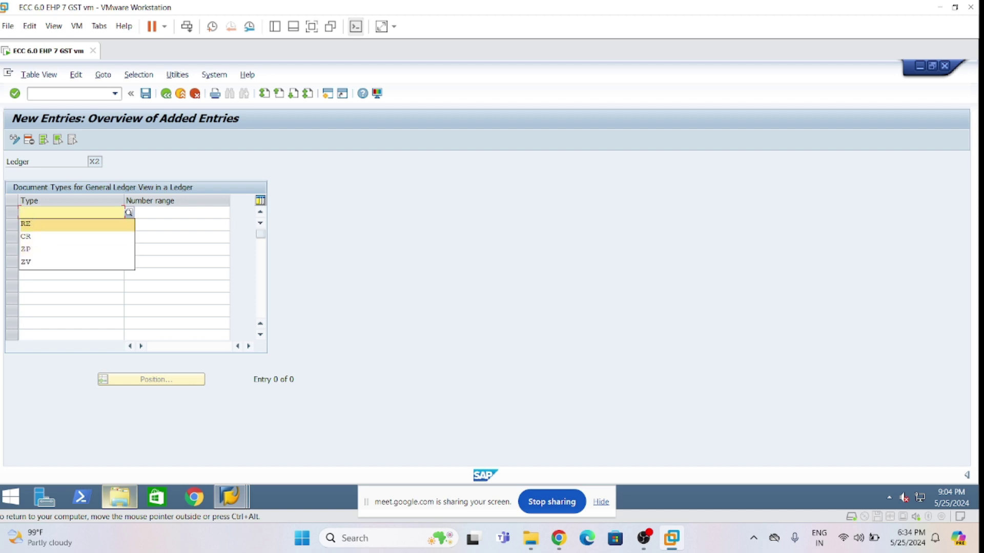
key(BackSpace)
text(WE)
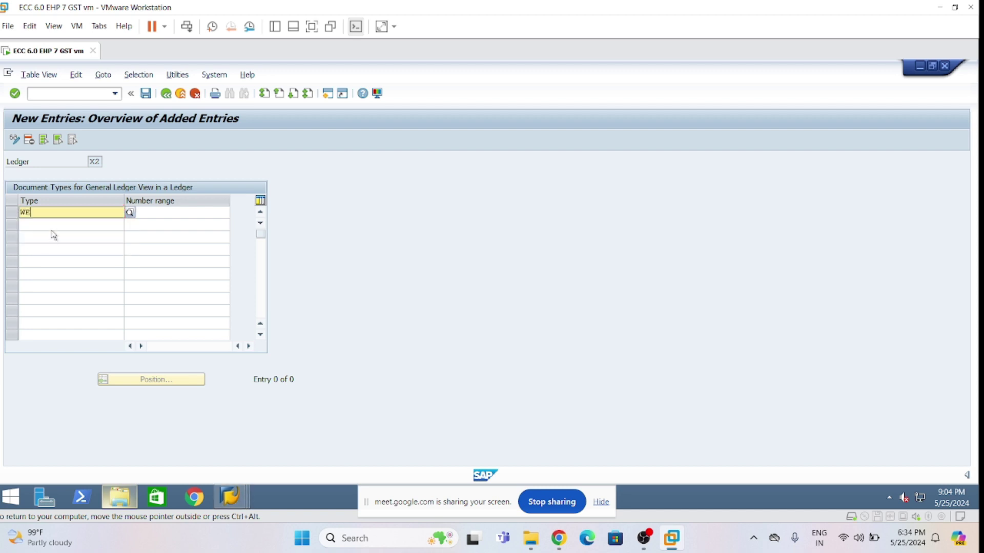
click(91, 238)
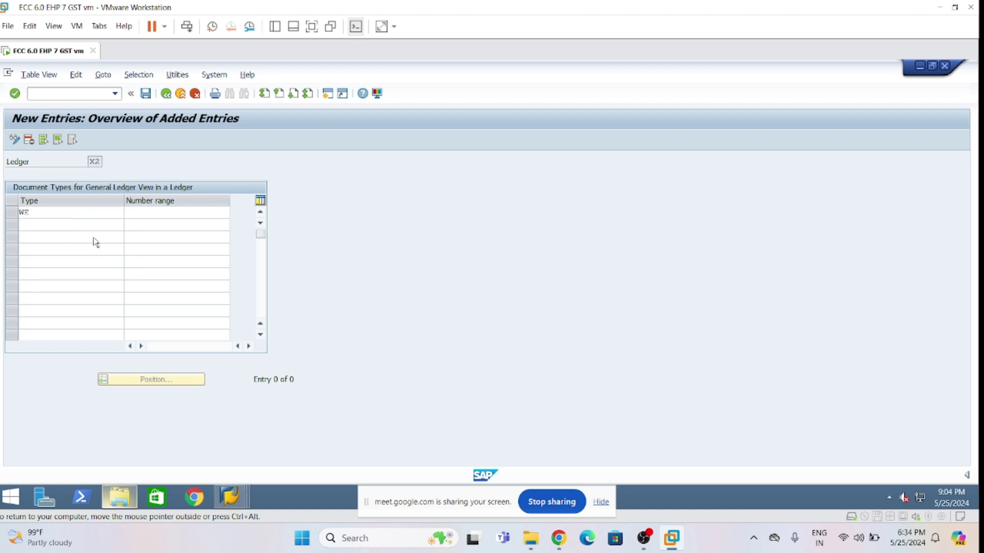
key(Tab)
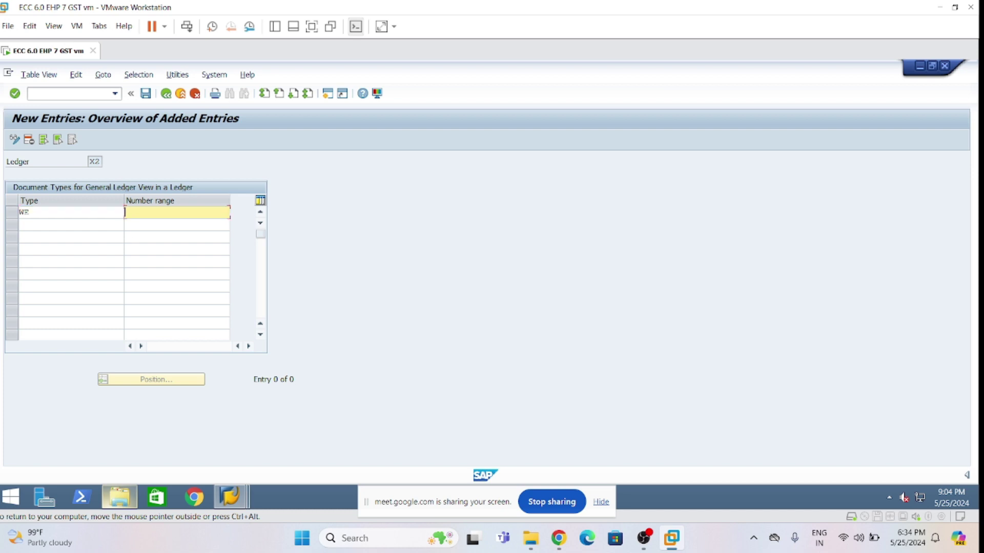
text(50)
key(Tab)
text(r)
click(68, 240)
key(Tab)
text(51)
key(Return)
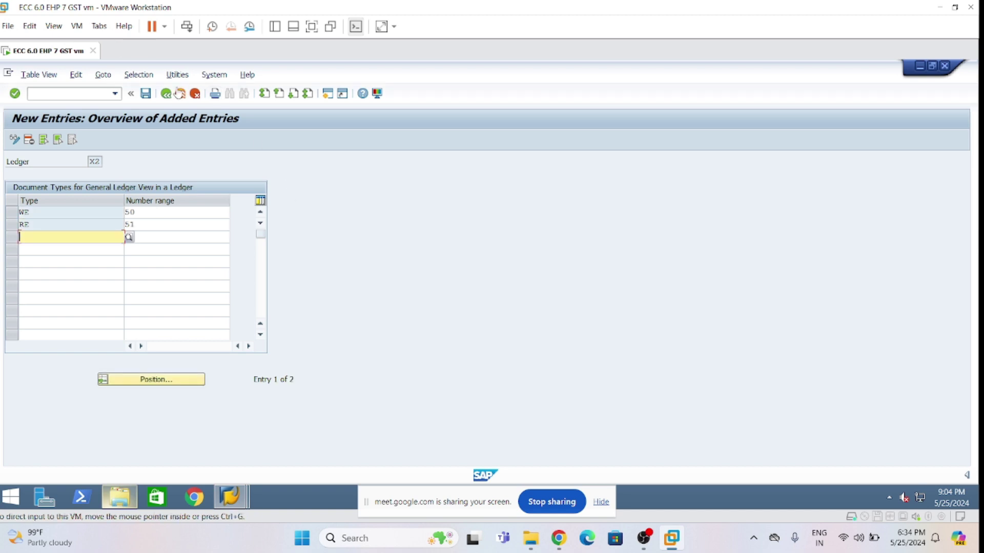
- Save the ledger X2 General Ledger View entries in the proposed customizing request and return to the IMG structure
click(145, 96)
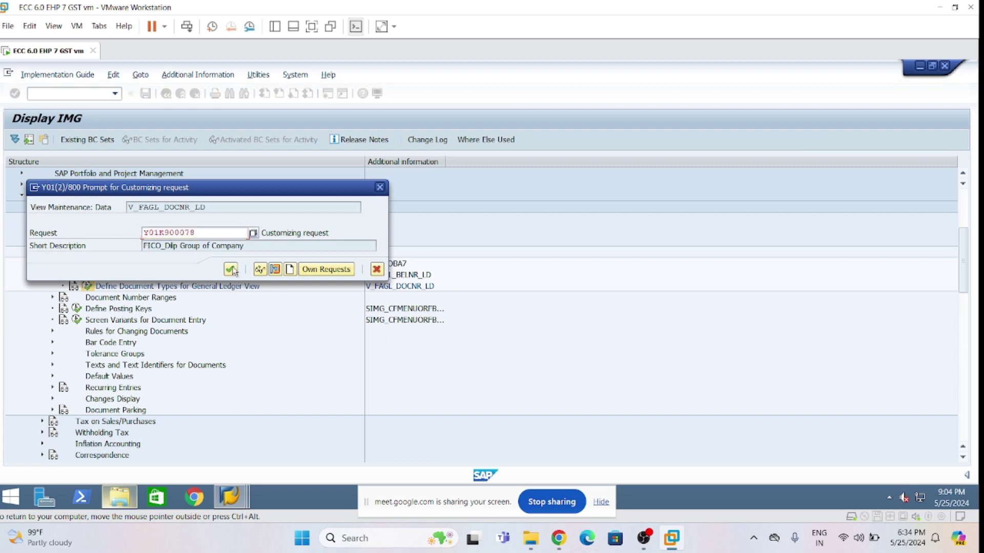
click(231, 269)
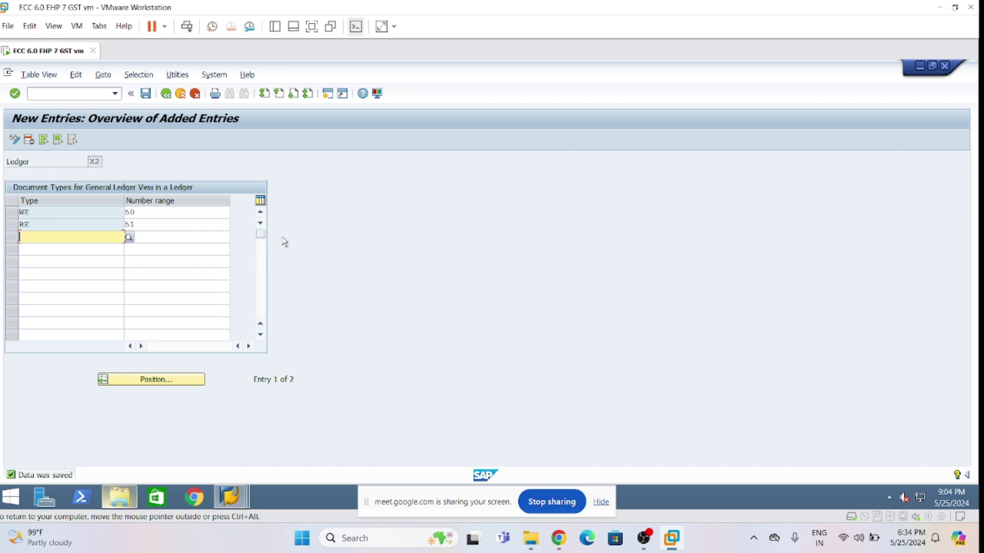
click(166, 94)
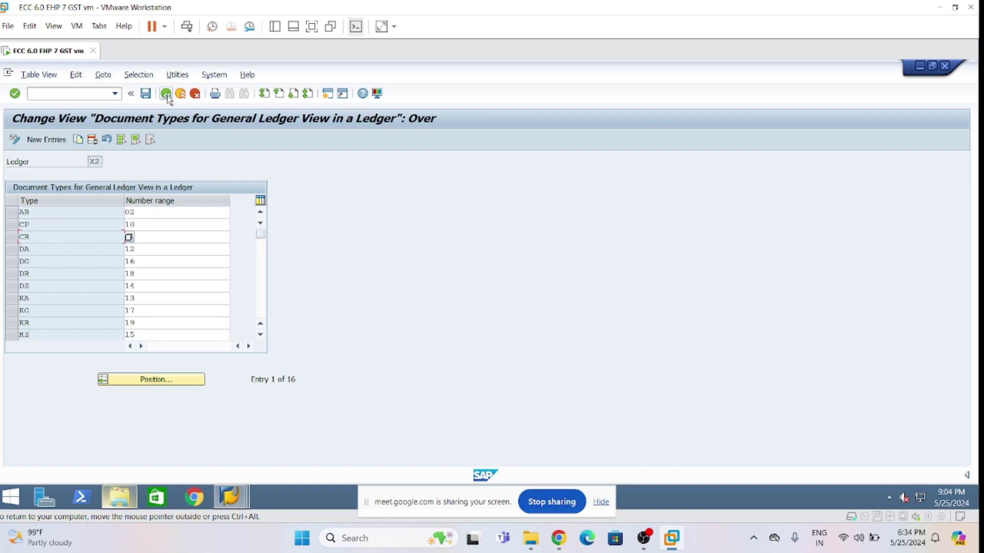
click(166, 94)
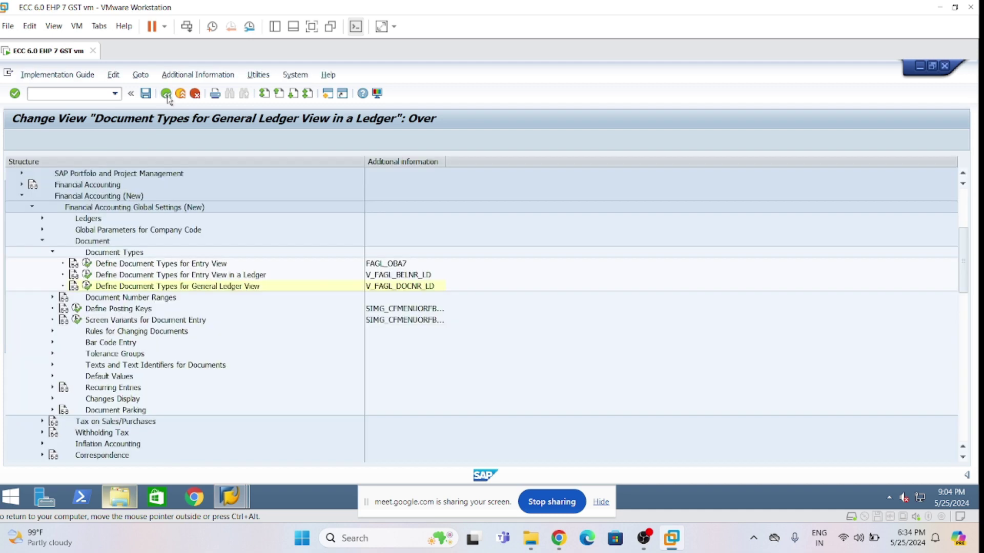
- Expand Documents in Entry View under Document Number Ranges and widen the Additional information column until the activity names fit
click(52, 298)
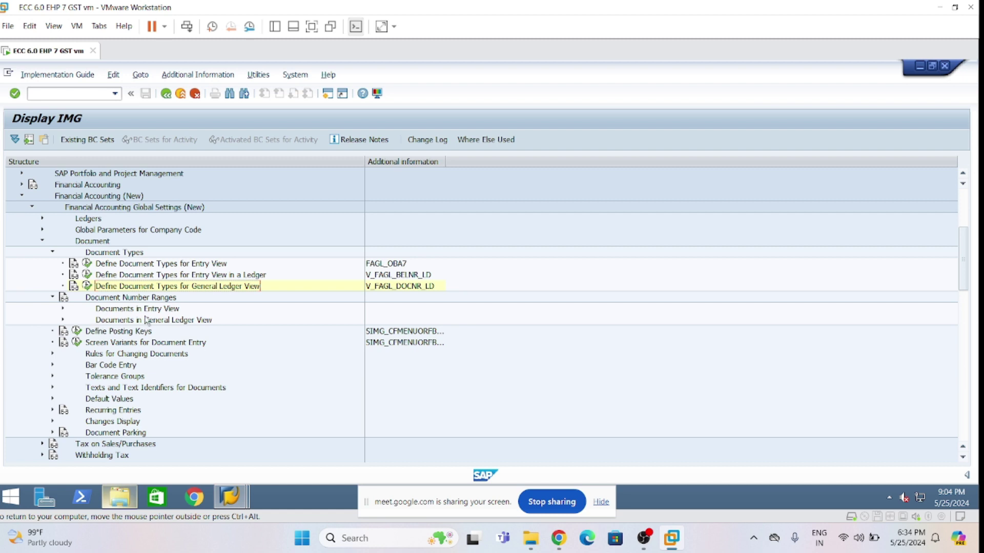
click(62, 309)
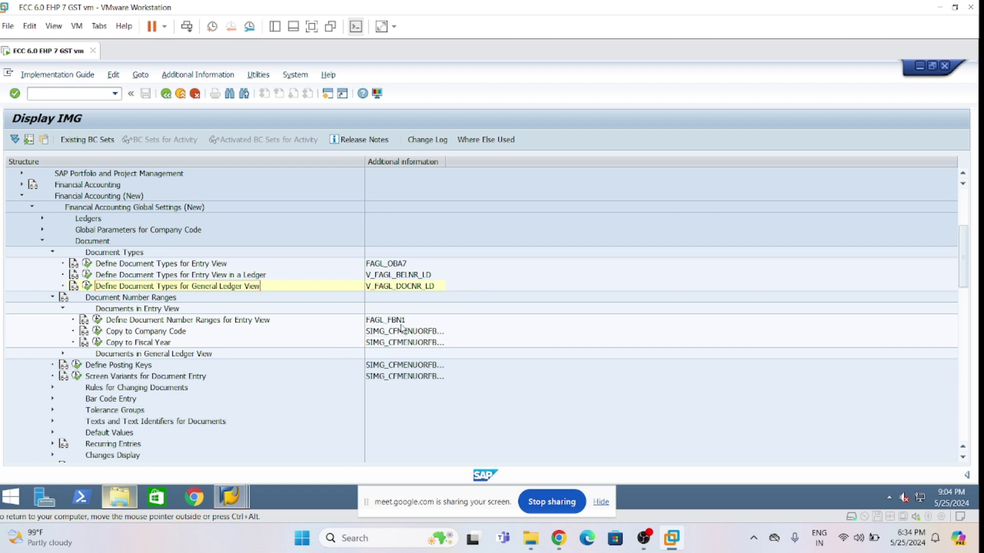
drag(444, 162, 524, 163)
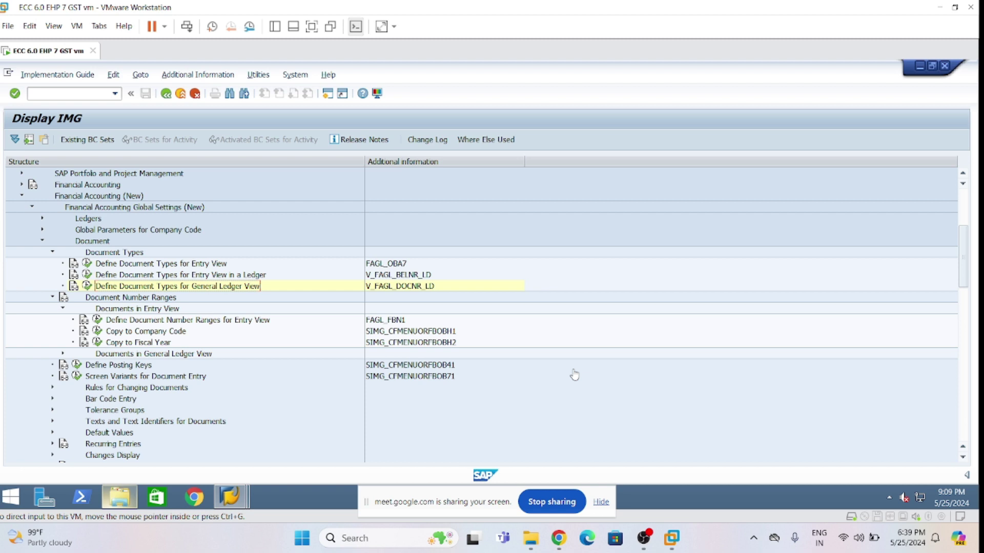
- Open Define Document Number Ranges for Entry View and bring up the intervals of company code LI01 for changing
mouse_move(558, 538)
click(97, 322)
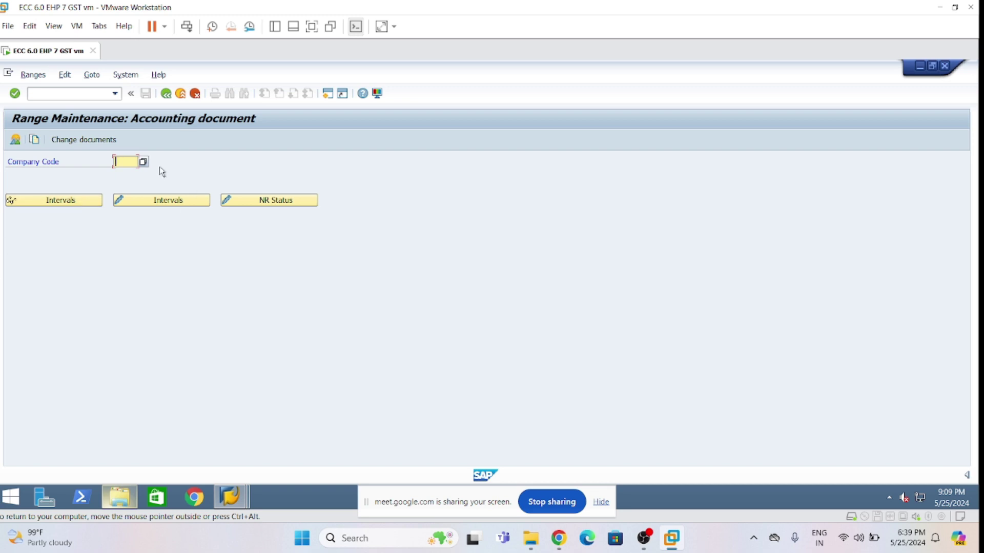
text(1101)
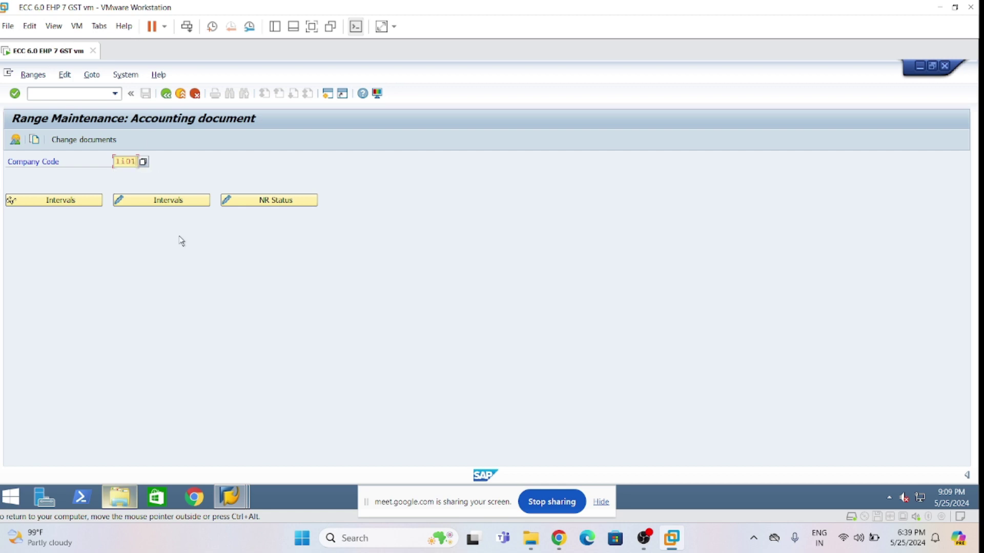
click(194, 203)
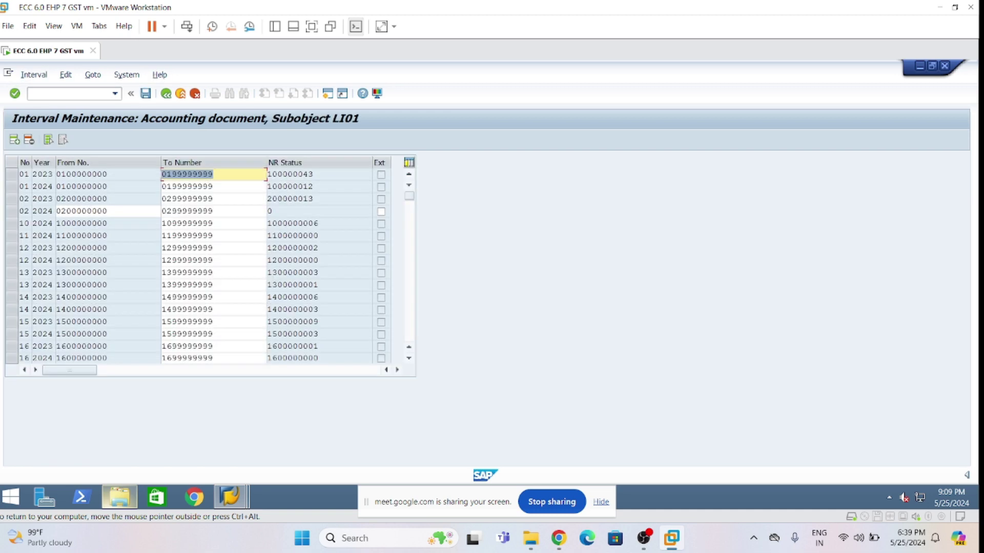
- Insert two new Entry View interval rows for company code LI01, numbered 50 and 51, both with year 2024
click(15, 140)
click(14, 139)
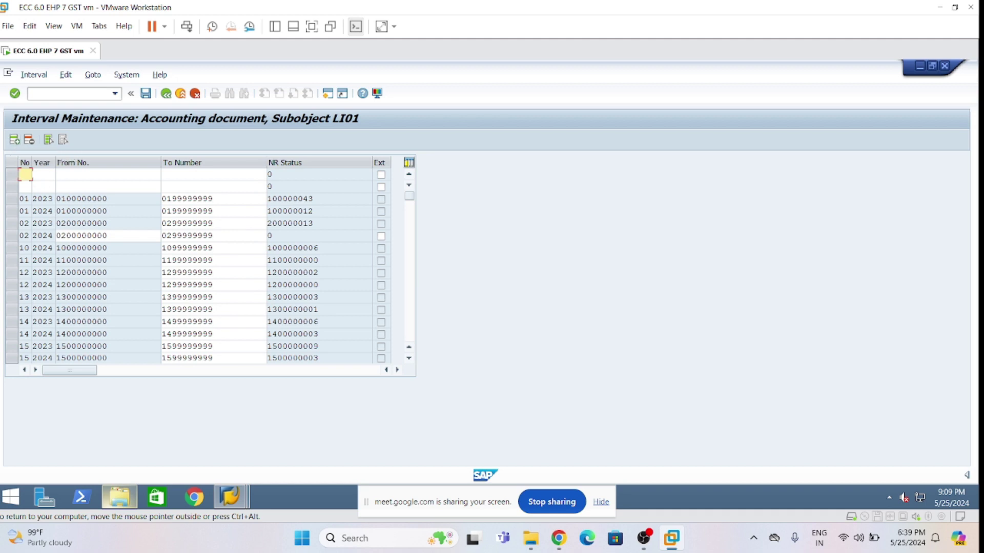
text(50)
key(Down)
text(51)
click(43, 175)
text(2024)
key(Down)
text(2024)
click(97, 175)
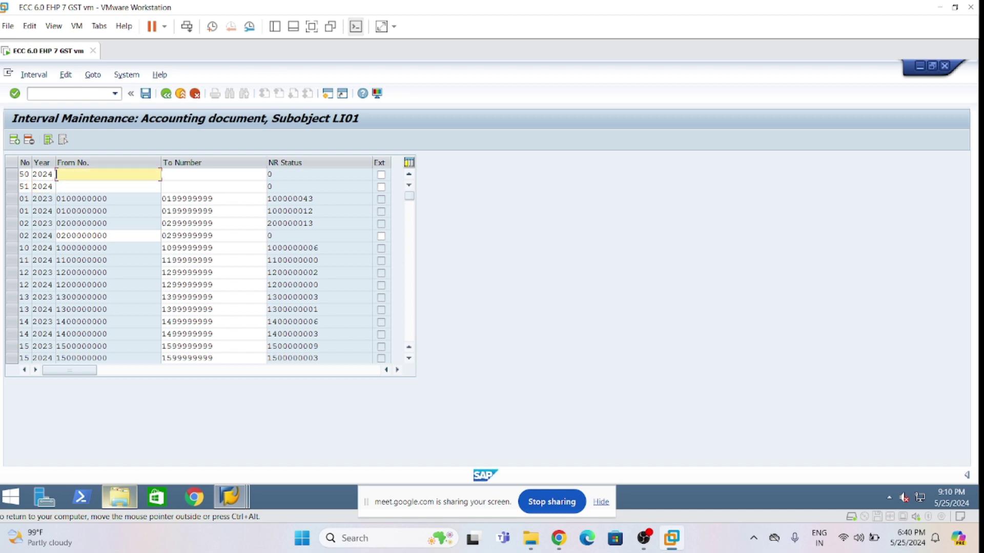
text(5000000000)
key(Tab)
text(50)
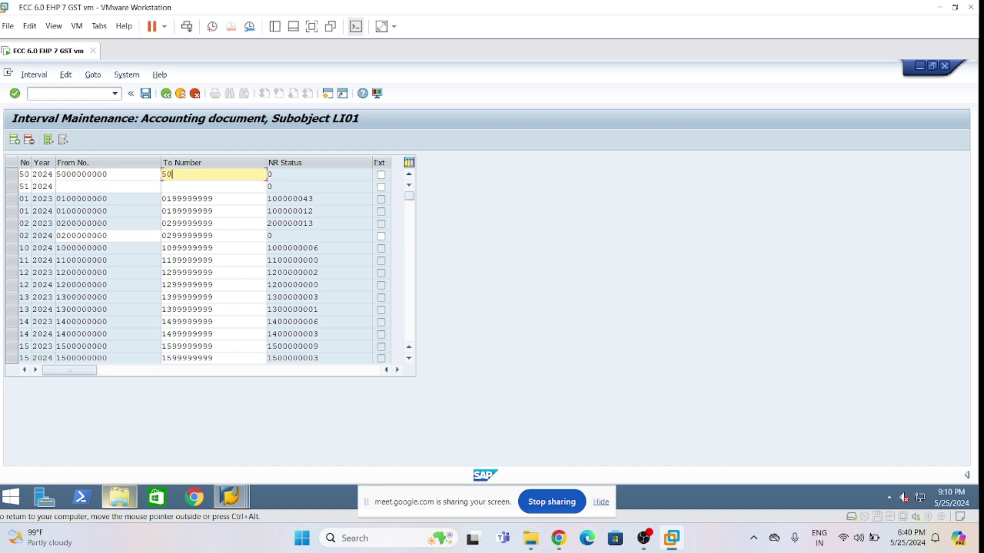
text(99999999)
click(103, 187)
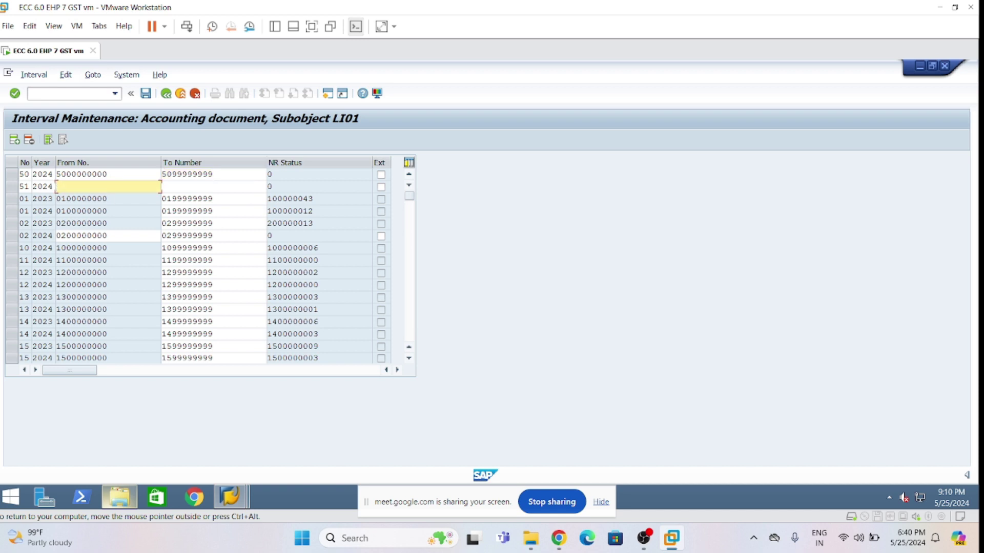
text(5100000000)
click(213, 187)
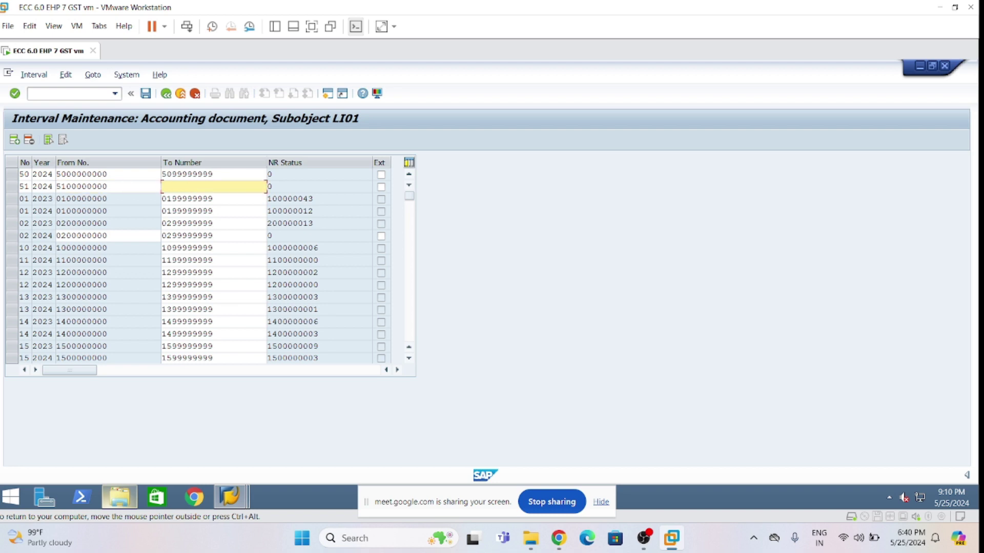
text(5199999999)
- Save the Entry View intervals, acknowledging the transport notice, and return to the IMG structure
click(146, 94)
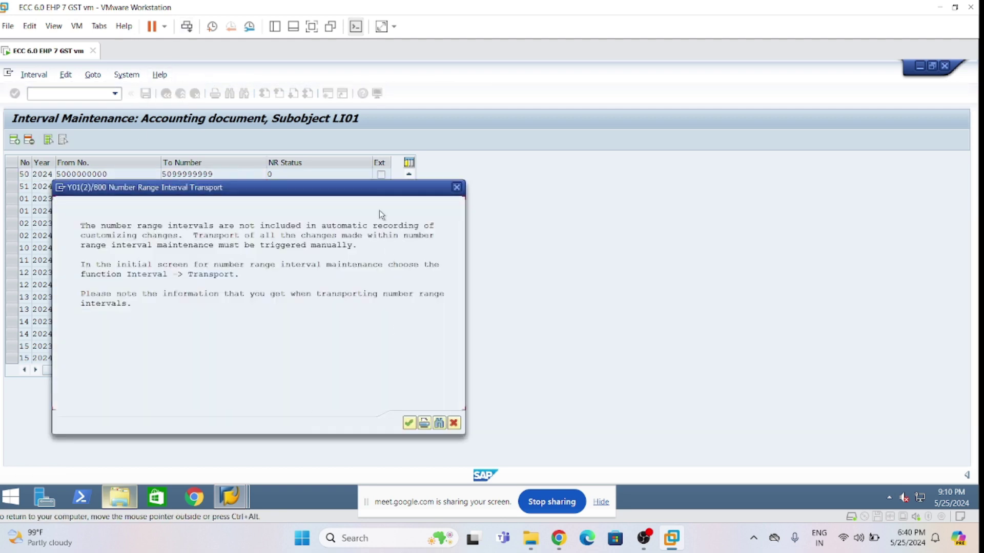
click(623, 390)
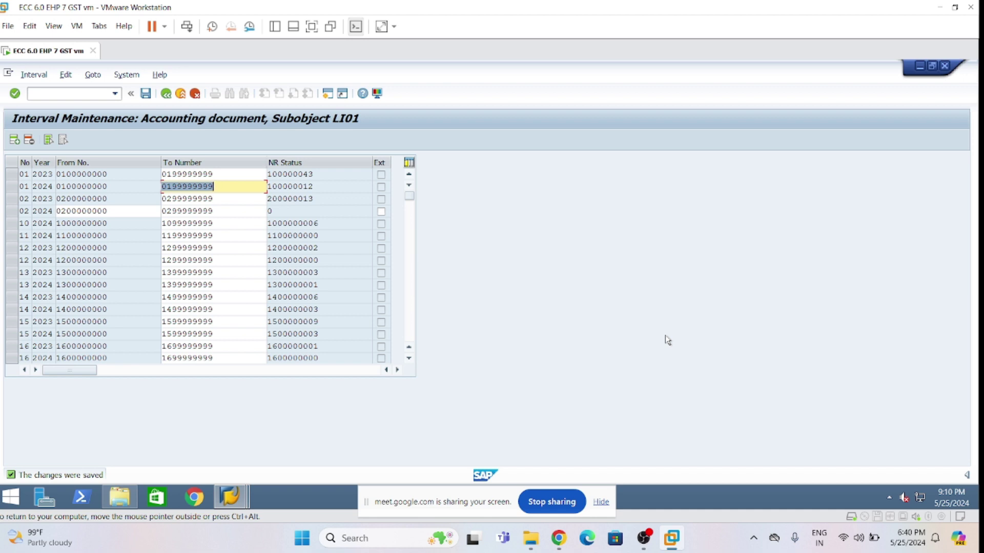
click(166, 95)
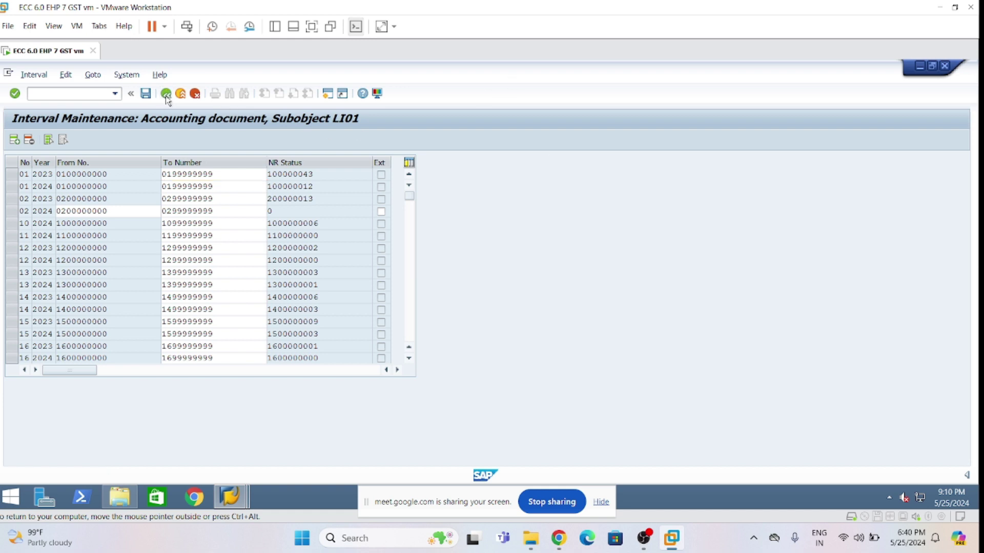
click(166, 95)
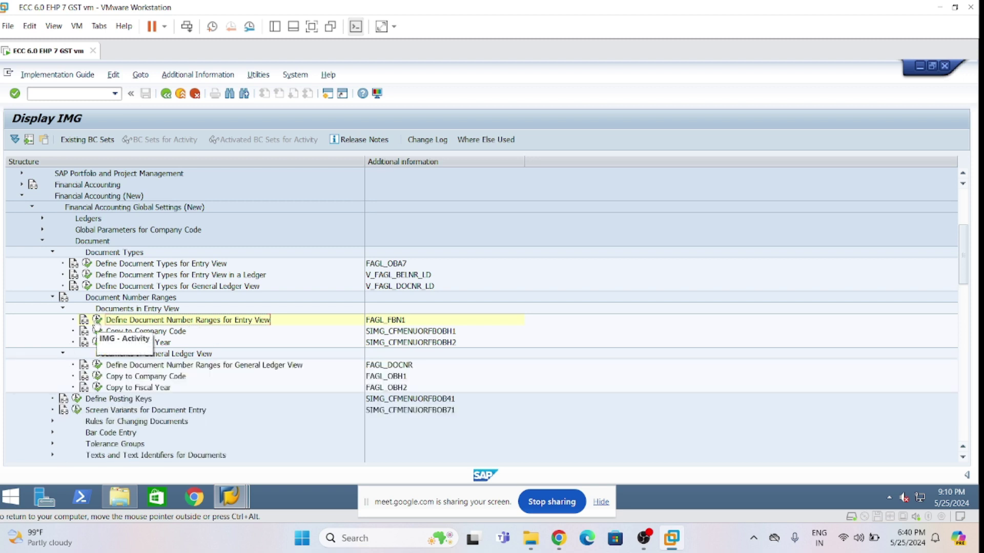
- Open Define Document Number Ranges for General Ledger View for changing company code LI01's intervals and insert a blank interval row
click(97, 365)
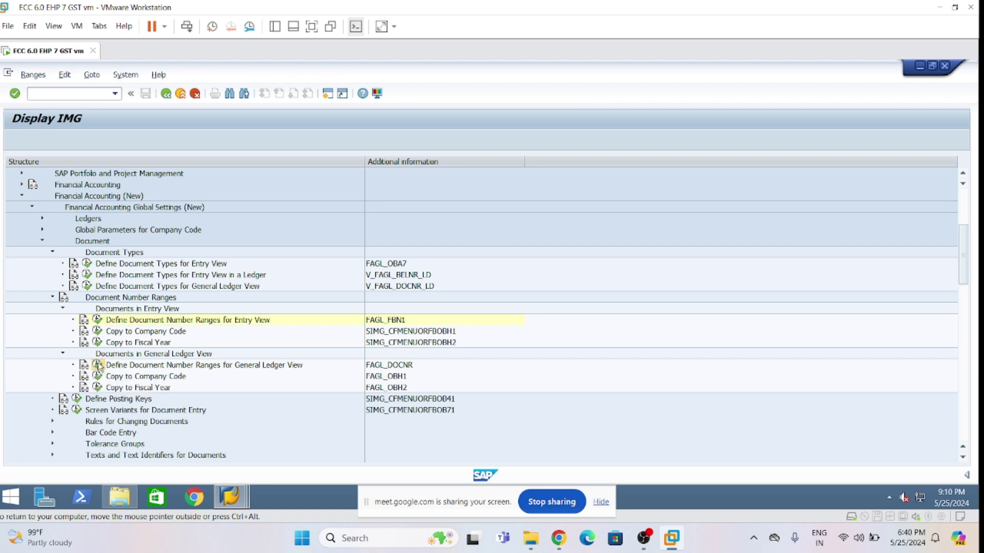
text(1101)
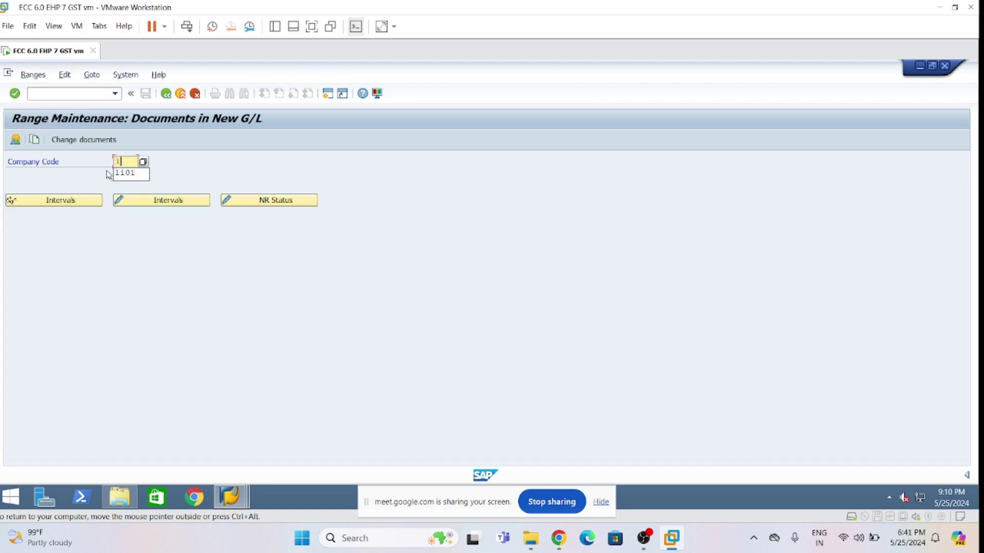
click(151, 200)
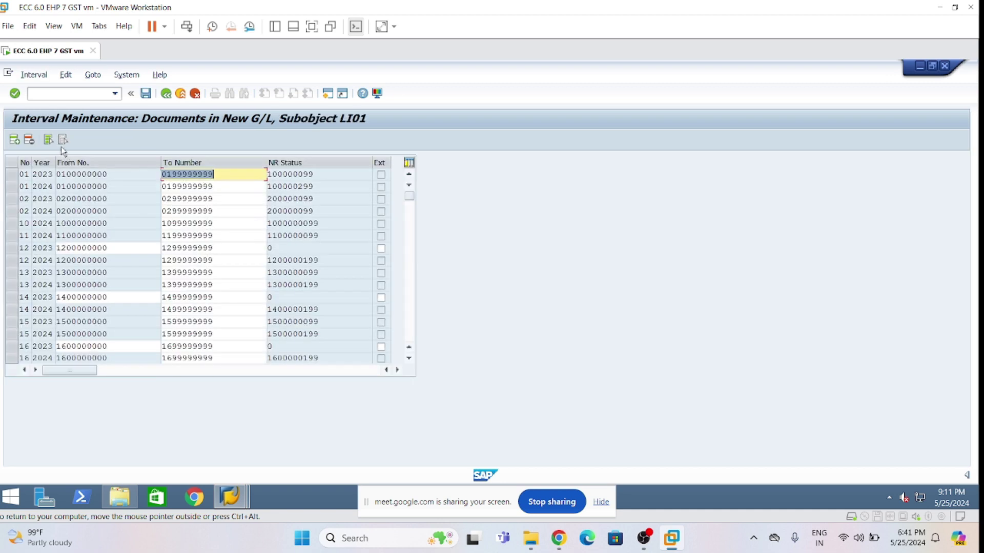
click(15, 141)
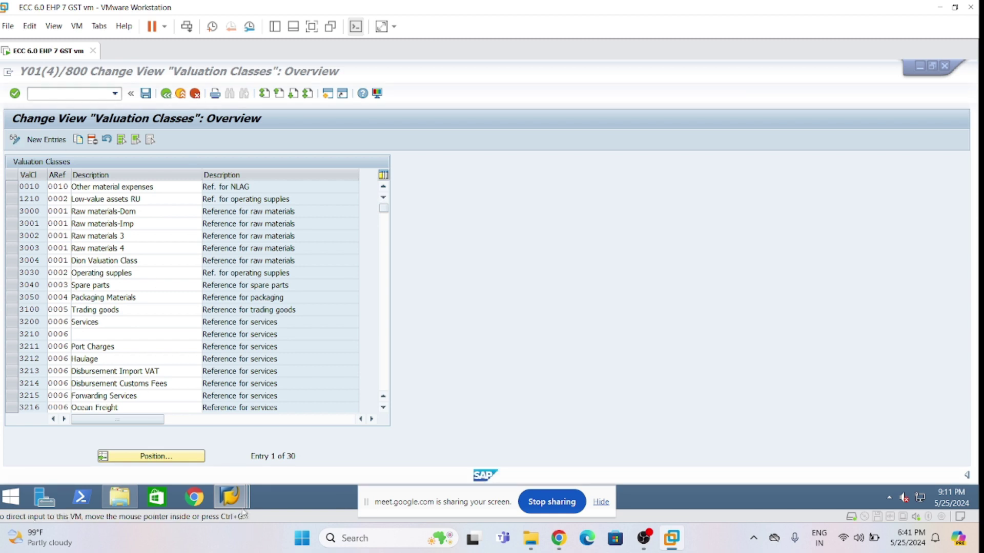
mouse_move(232, 499)
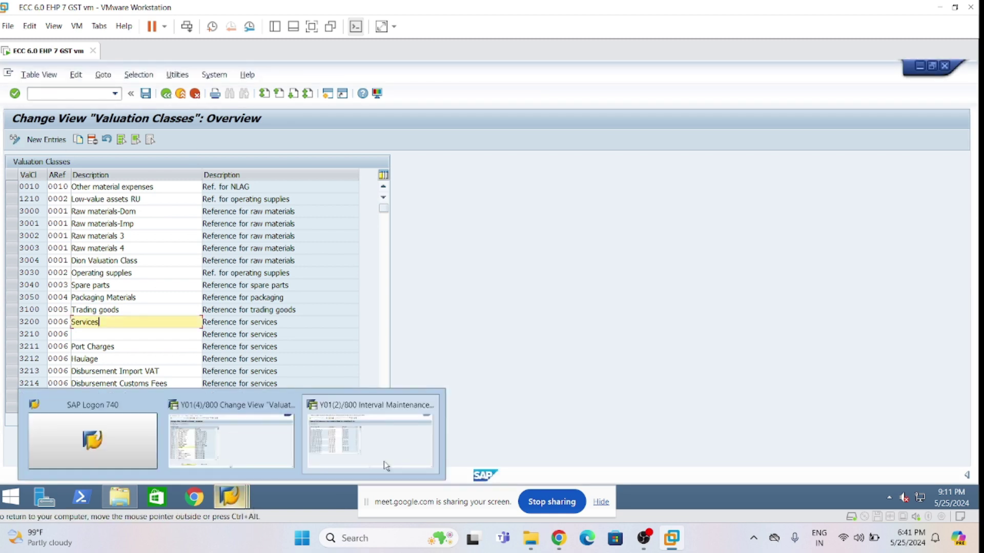
click(342, 439)
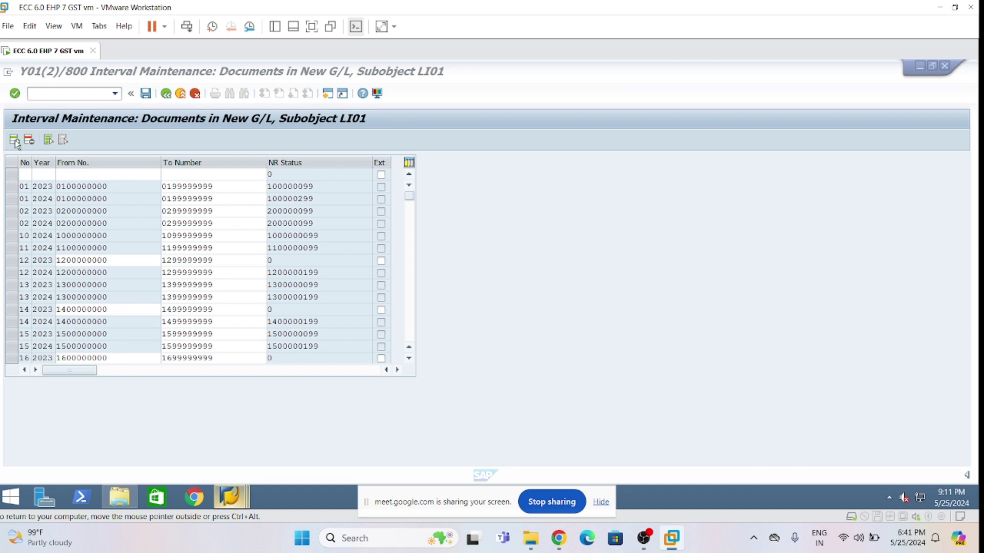
click(16, 141)
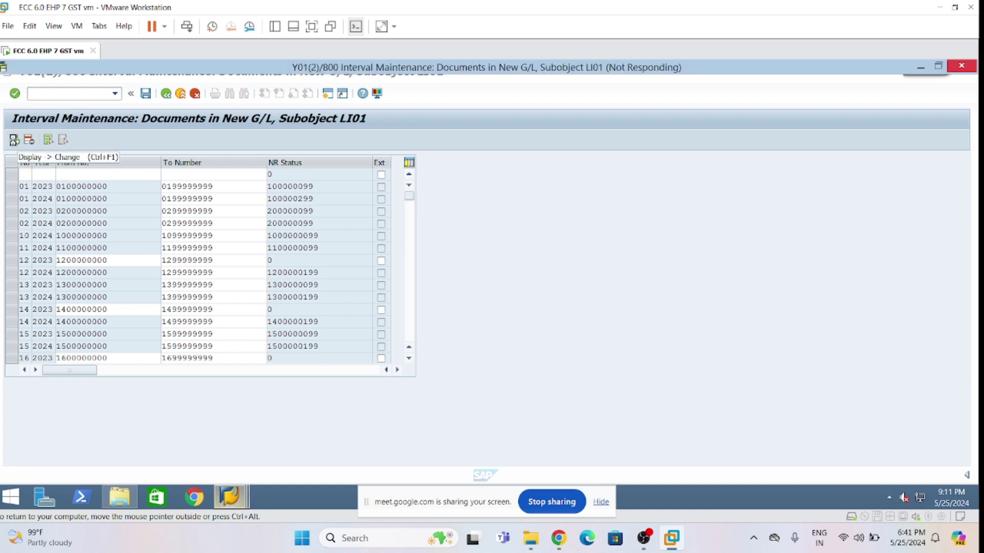
key(alt+Tab)
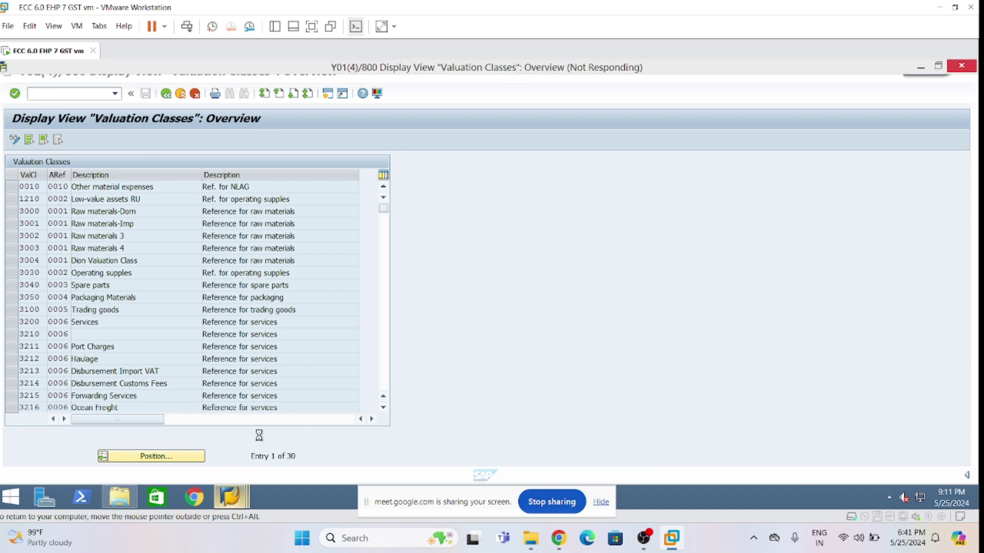
click(231, 497)
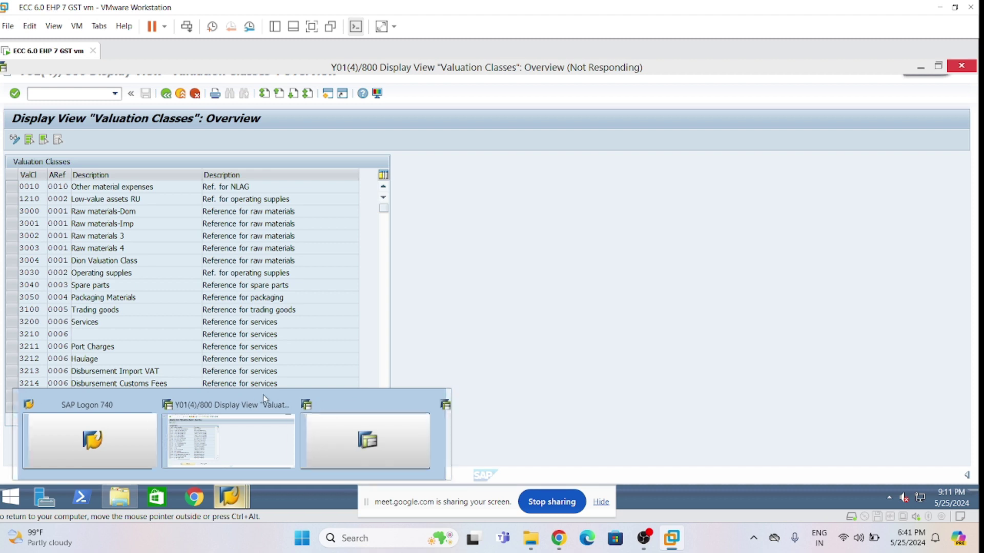
click(406, 444)
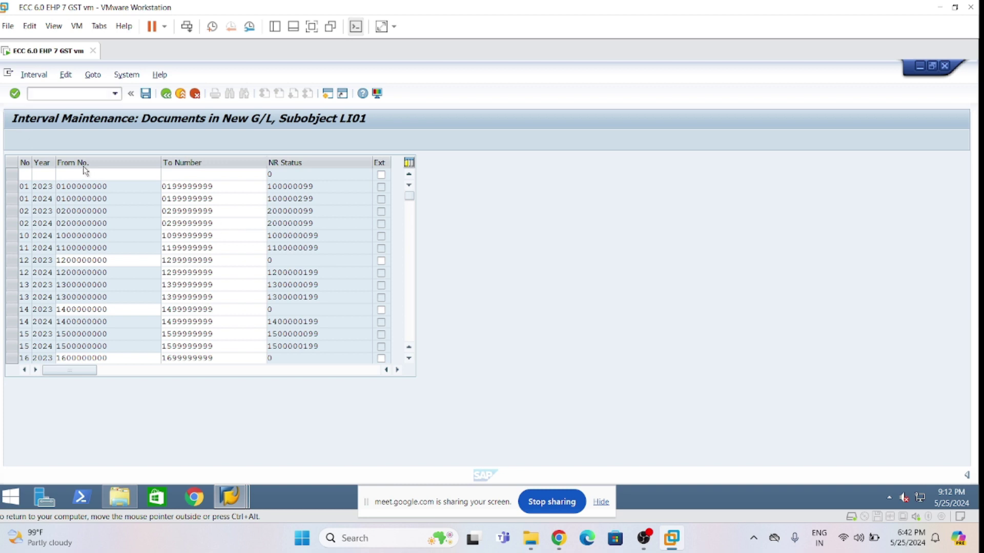
key(alt+Tab)
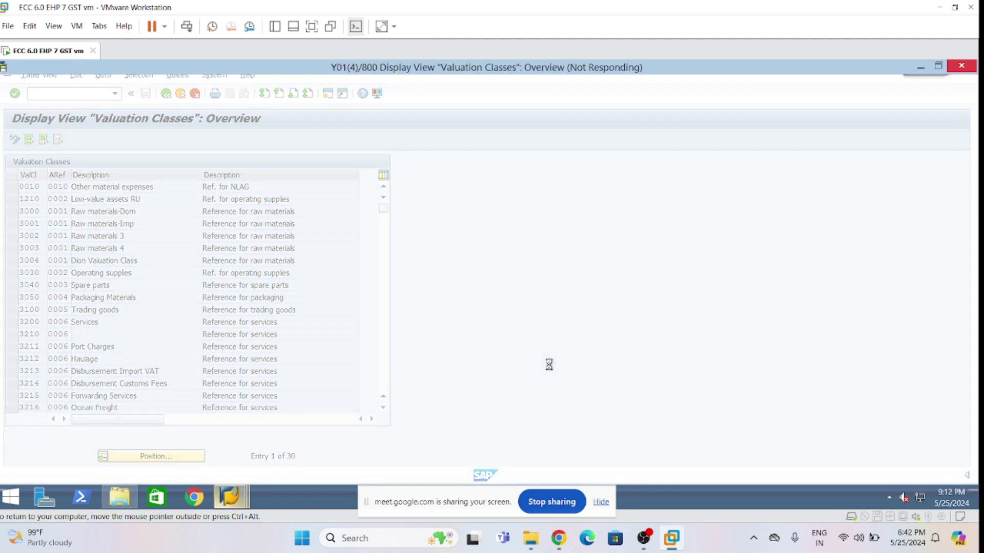
key(super+d)
key(alt+Tab)
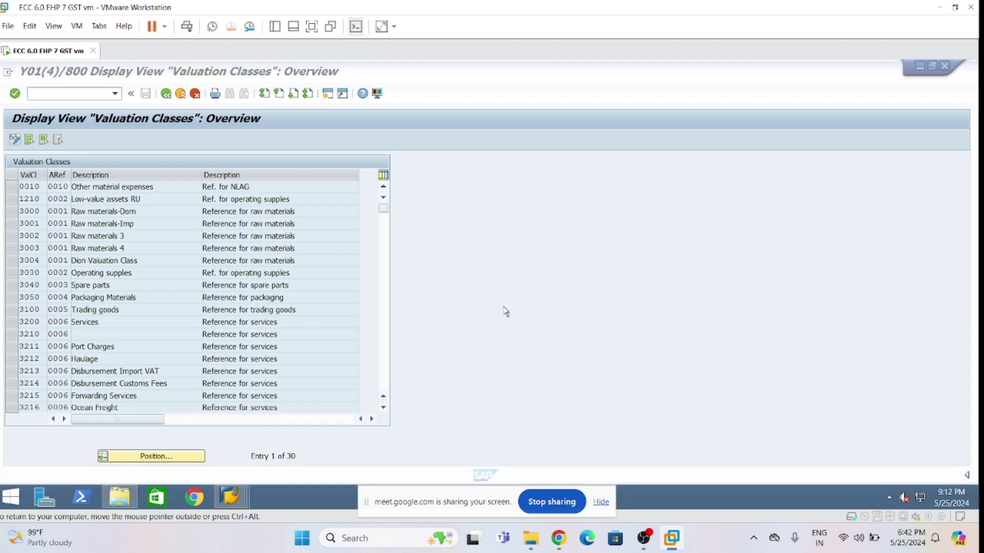
key(super+d)
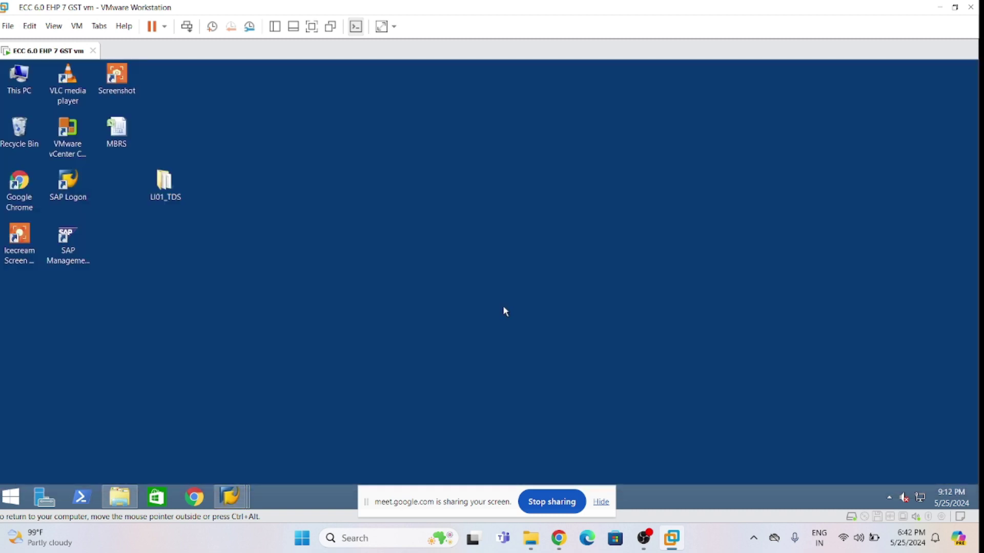
right_click(247, 188)
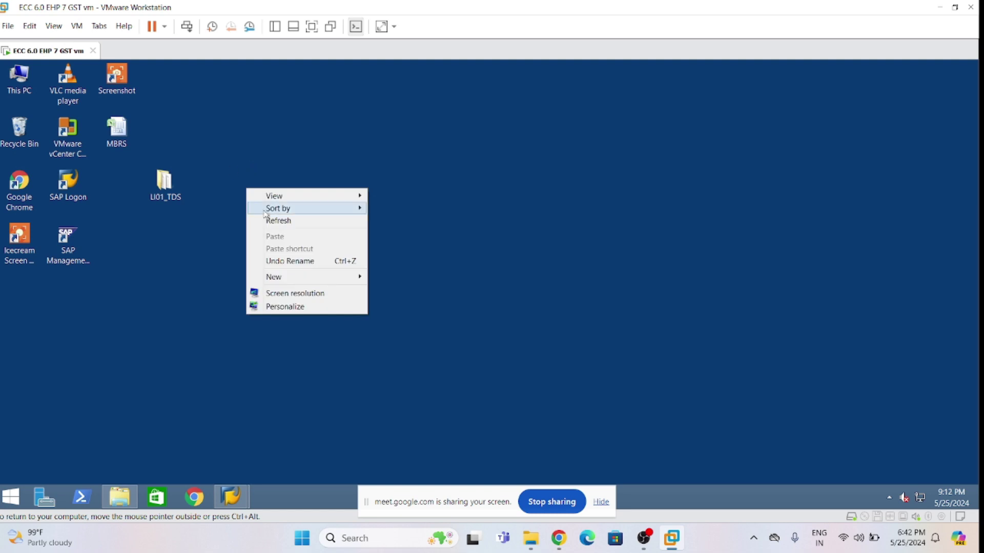
click(299, 221)
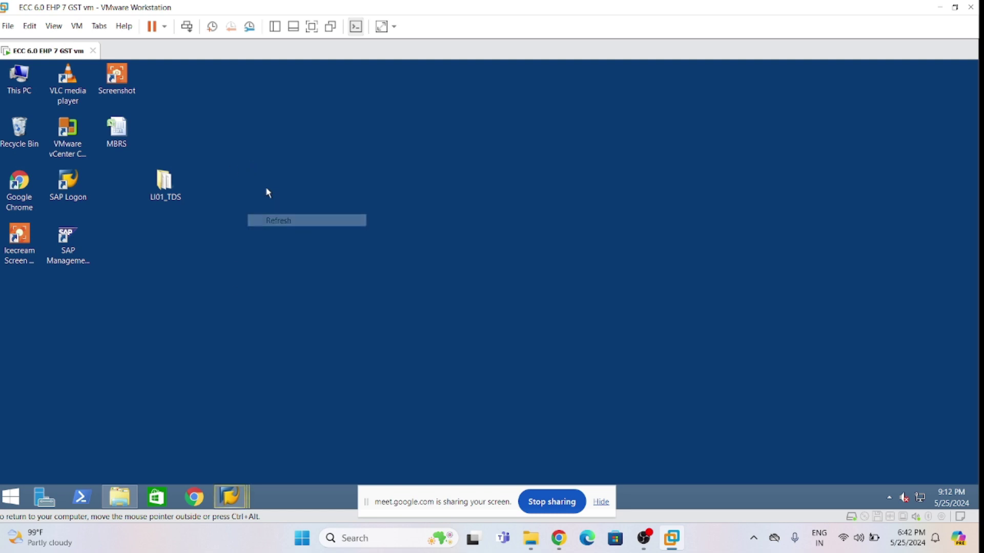
right_click(255, 174)
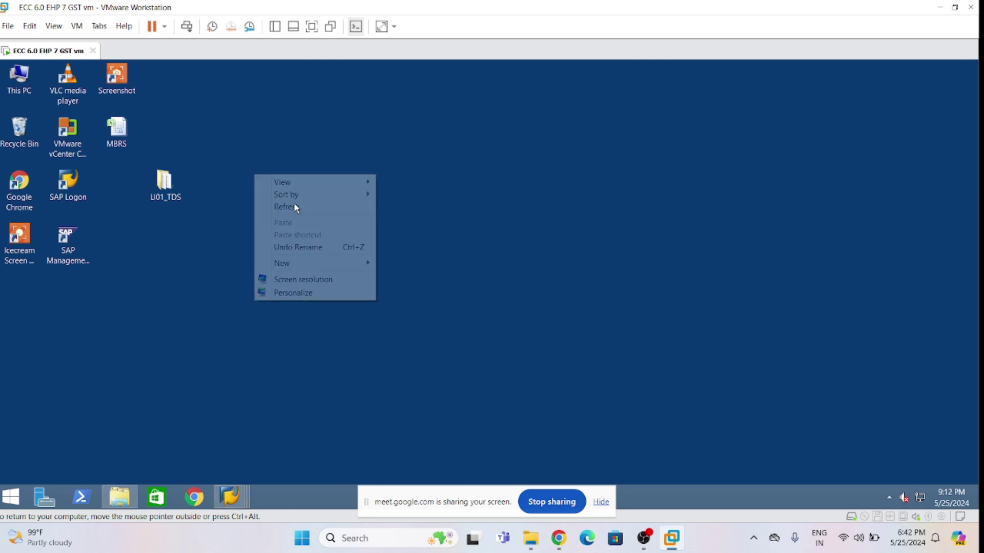
click(295, 206)
right_click(255, 154)
click(281, 187)
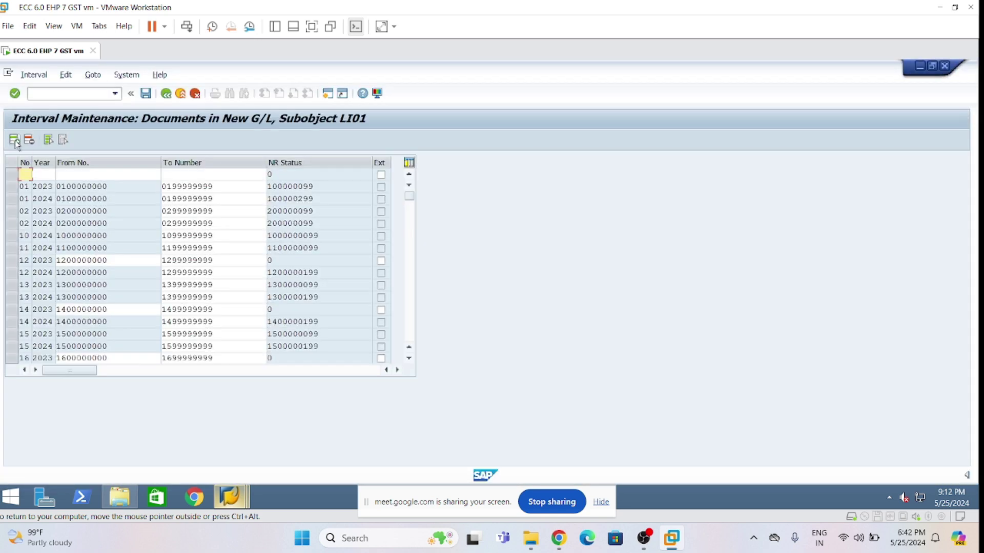
- Insert a second blank General Ledger View interval row and number the two new rows 50 and 51 with year 2024
click(14, 139)
click(26, 174)
click(27, 188)
click(25, 187)
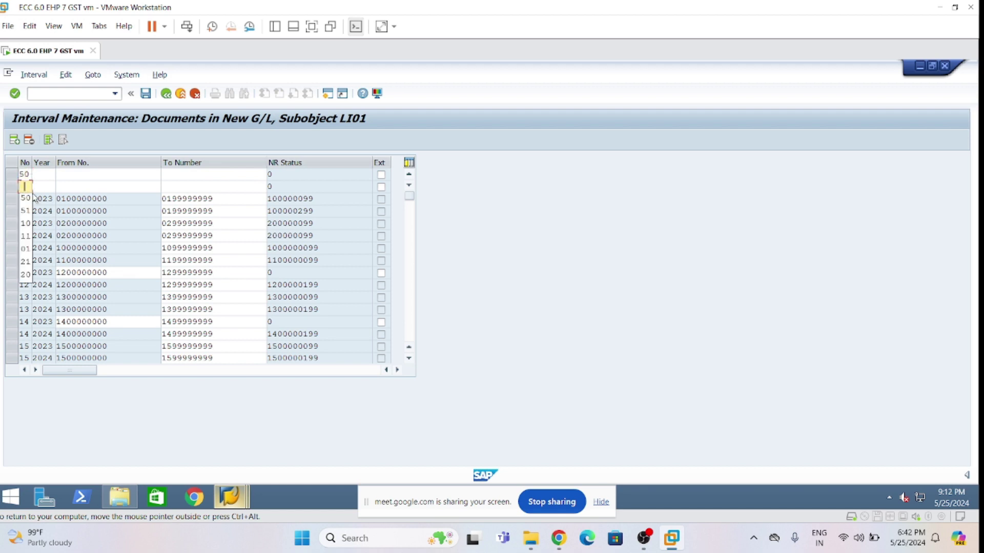
click(25, 210)
click(44, 186)
text(2024)
click(47, 192)
click(47, 187)
click(52, 199)
click(82, 175)
click(87, 186)
click(187, 175)
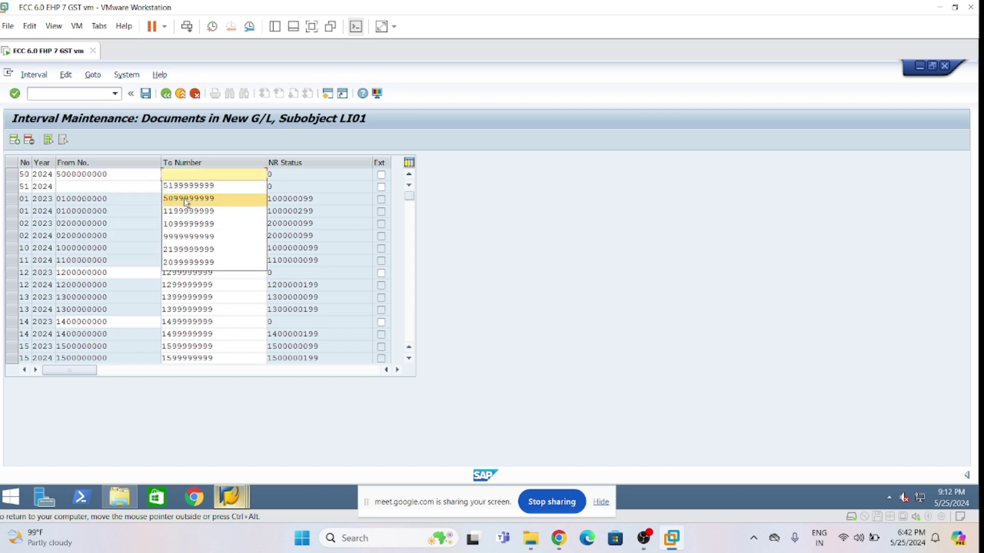
click(186, 199)
click(102, 187)
click(109, 210)
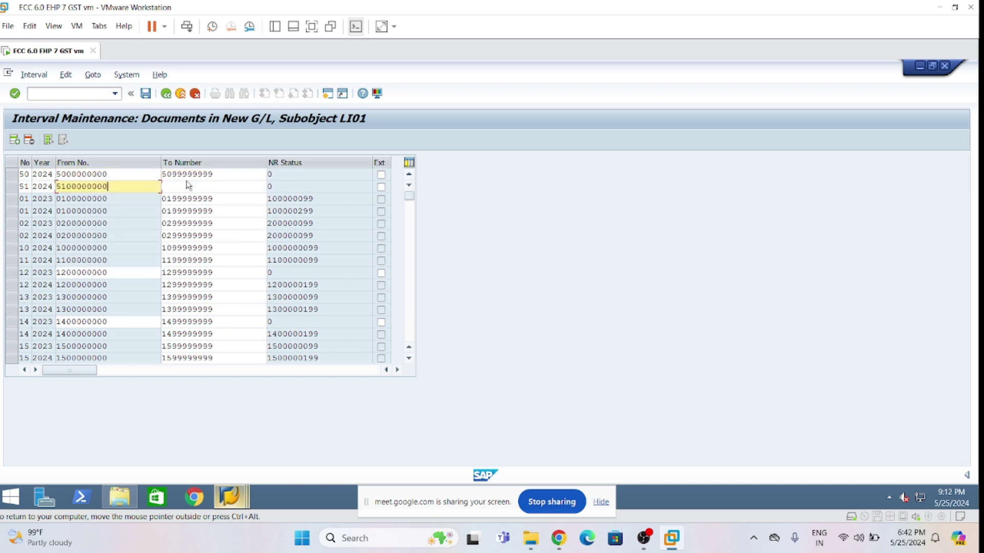
click(189, 186)
click(207, 199)
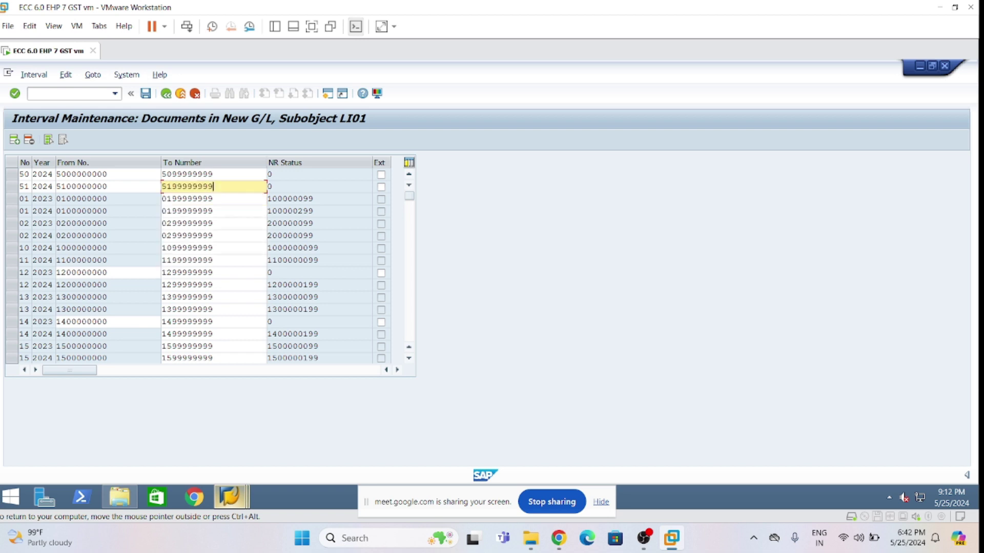
- Save the General Ledger View intervals, acknowledging the transport notice, and return to the IMG structure with the Document node collapsed
click(145, 94)
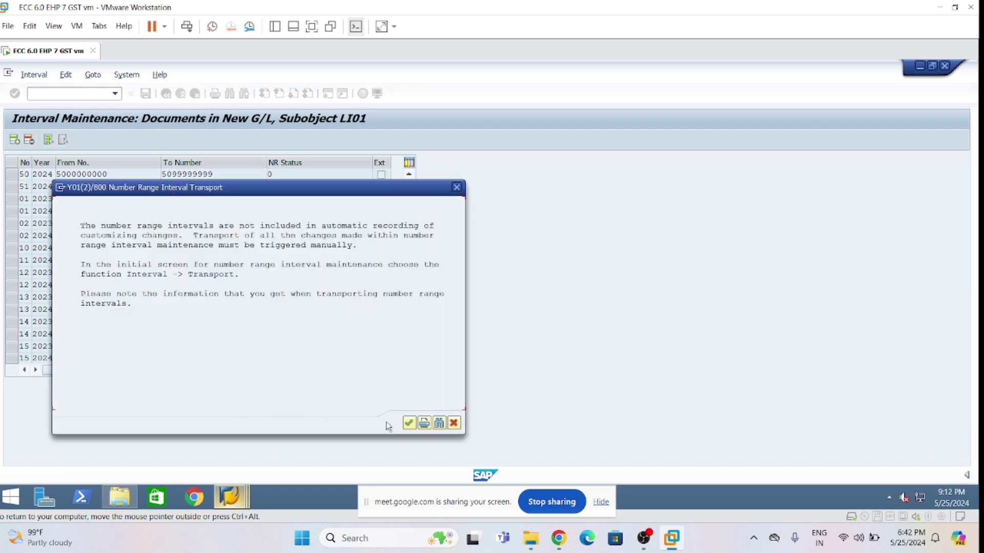
click(409, 423)
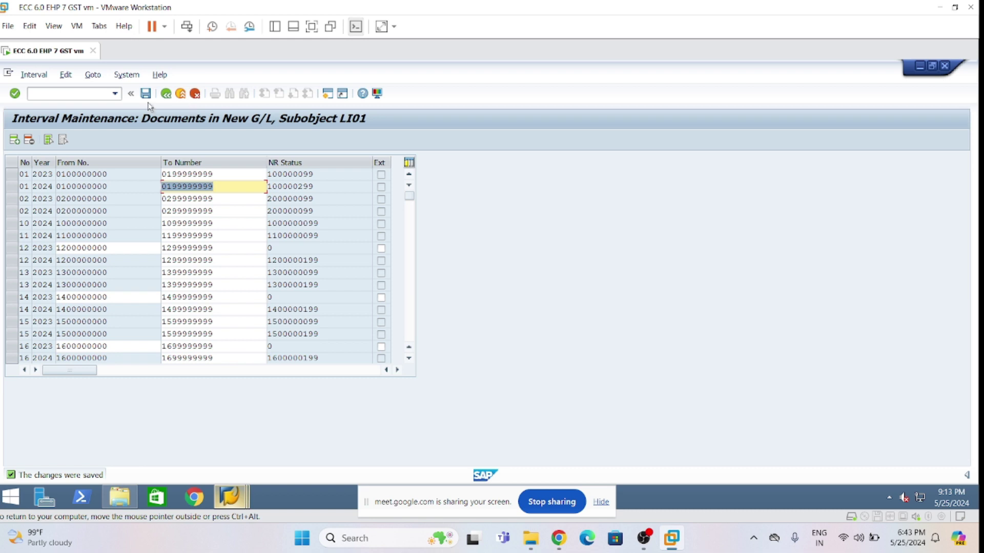
click(164, 96)
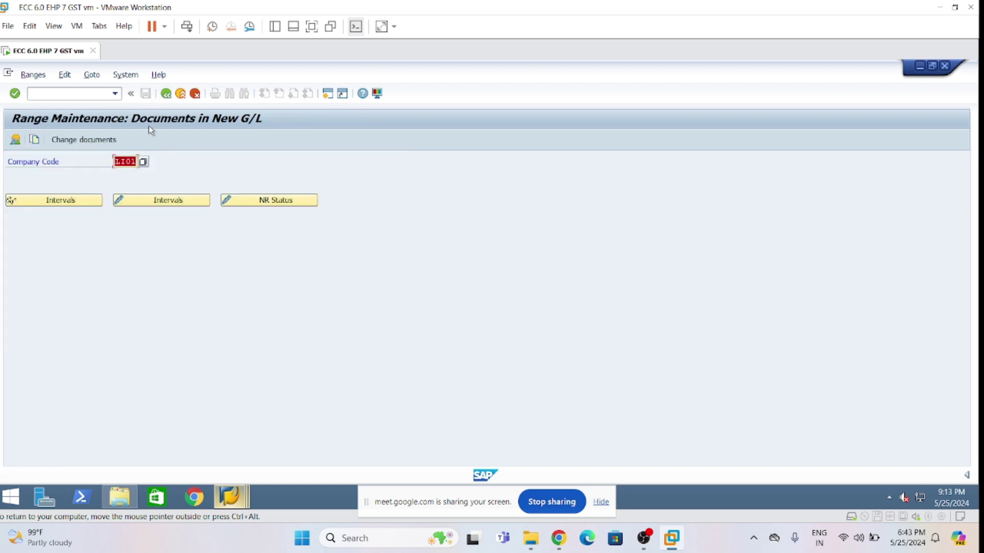
click(167, 95)
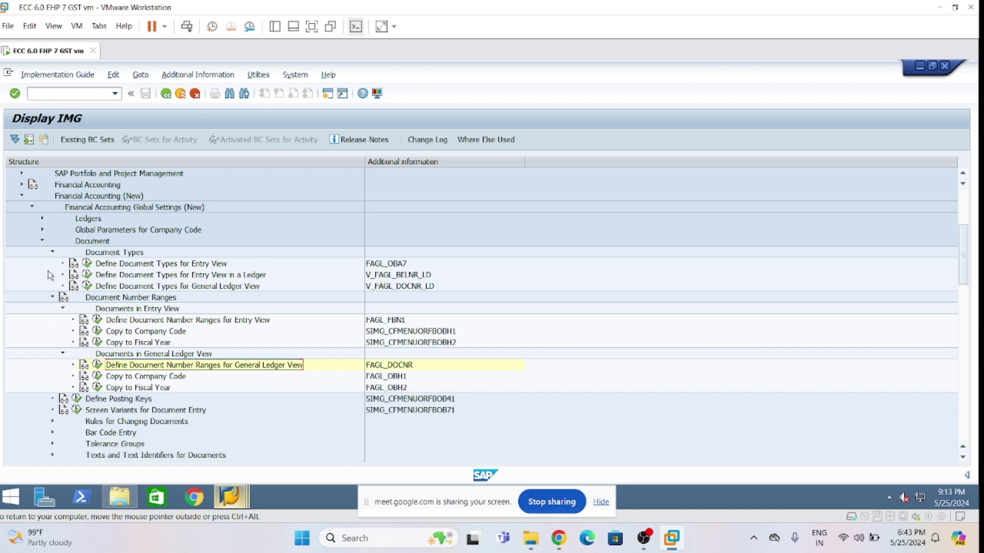
click(42, 241)
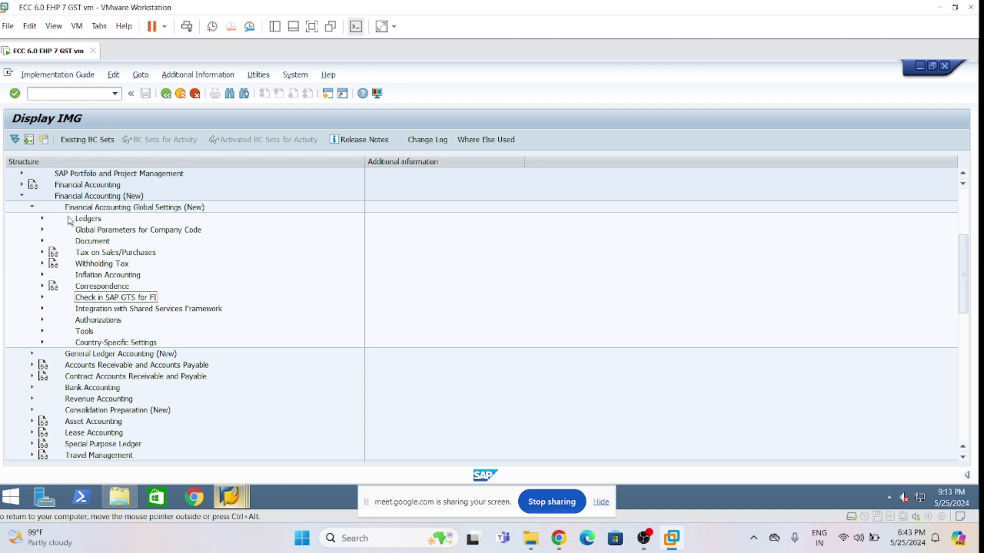
- Open Define Procedures under Check Calculation Procedure in the Basic Settings of Tax on Sales/Purchases
click(31, 207)
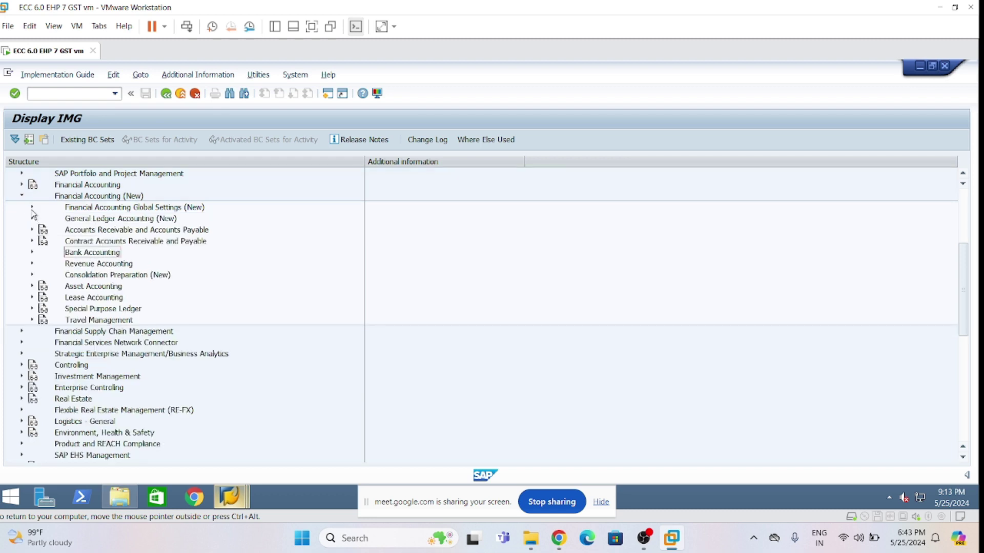
click(32, 207)
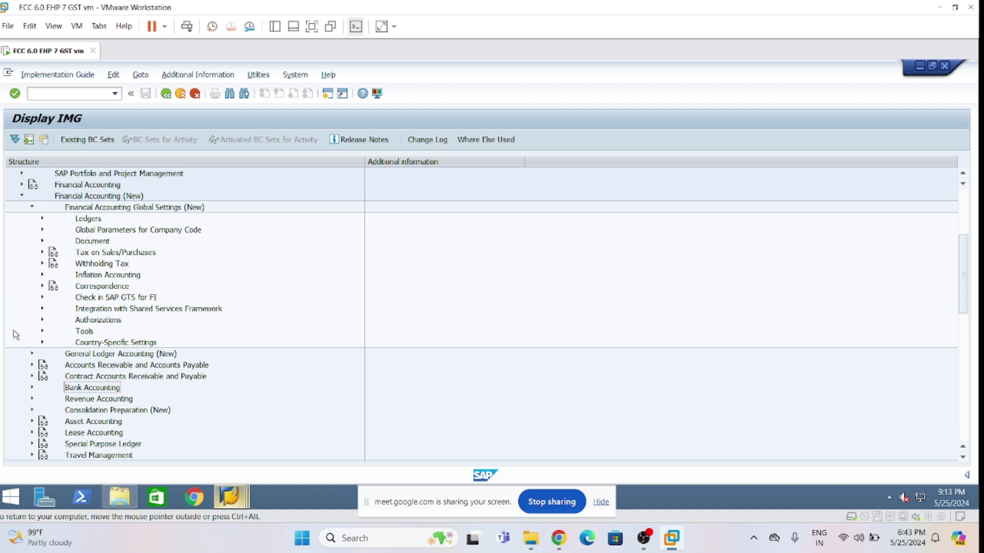
click(42, 254)
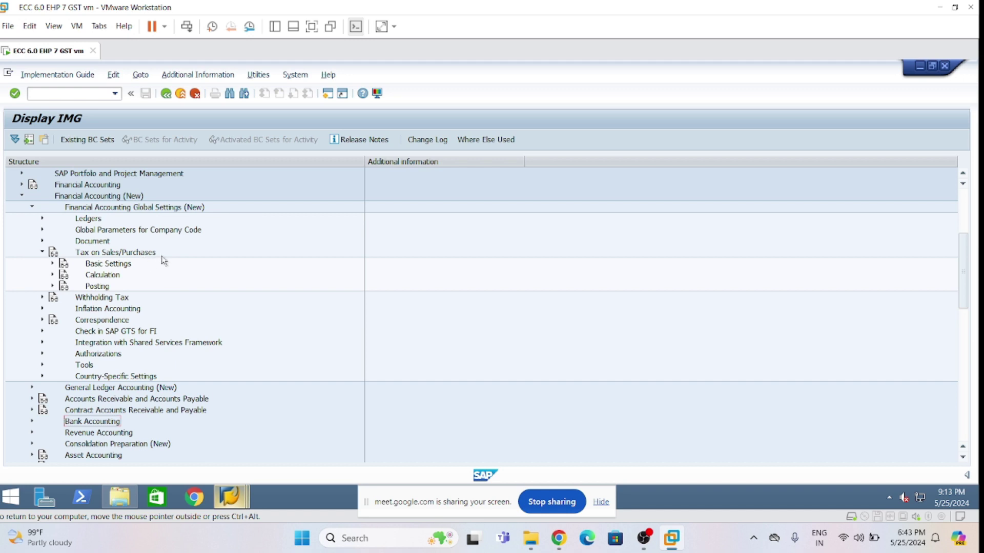
click(52, 264)
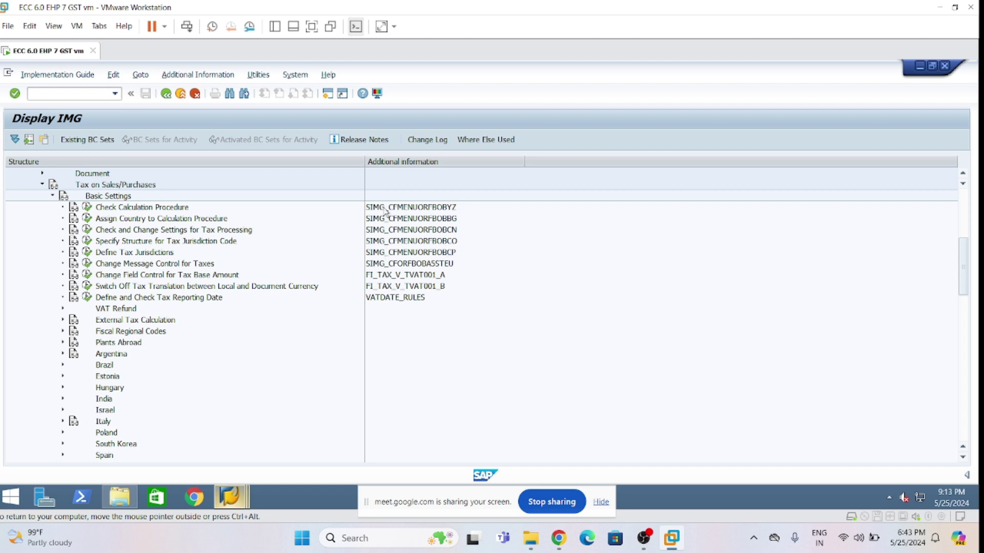
click(153, 209)
click(87, 207)
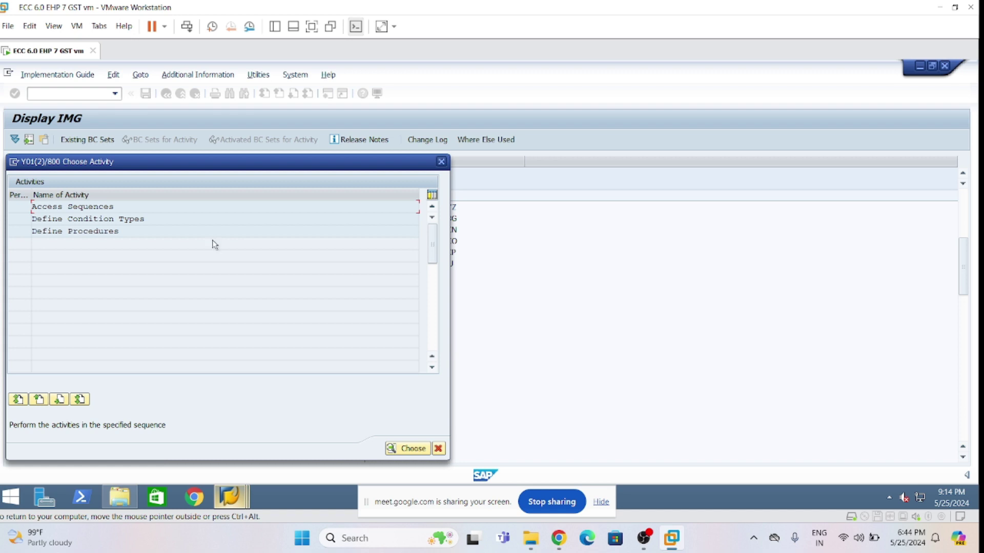
click(33, 231)
double_click(39, 230)
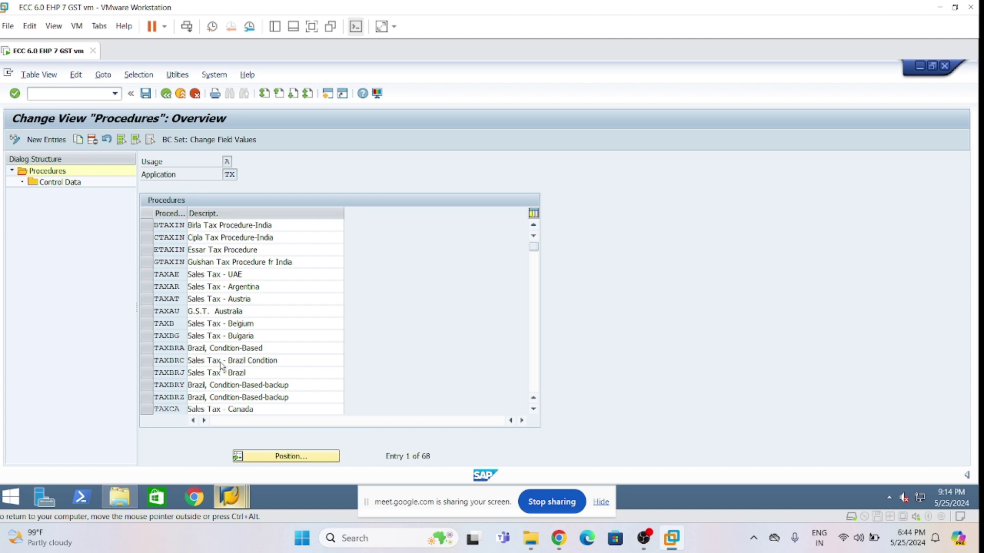
scroll(218, 364, down, 1)
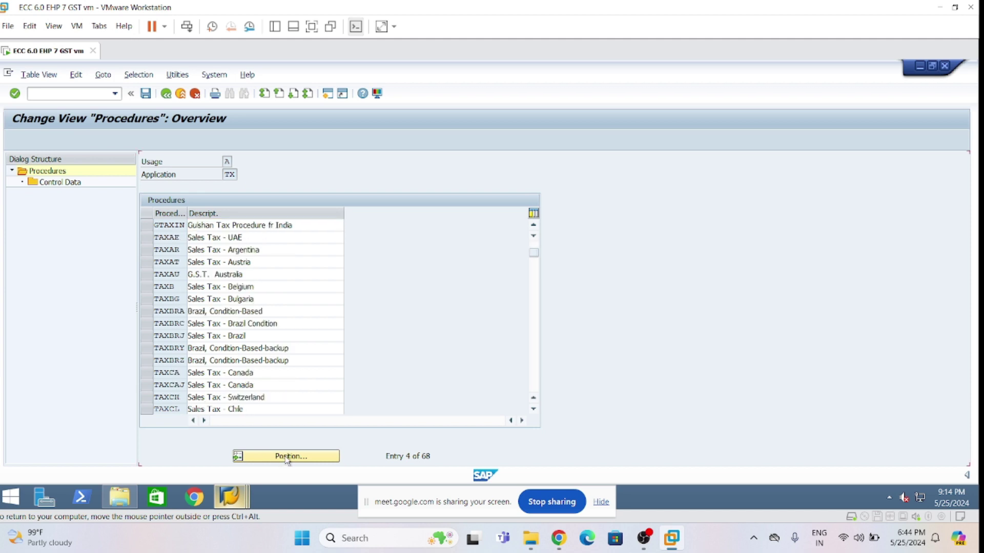
scroll(353, 454, down, 1)
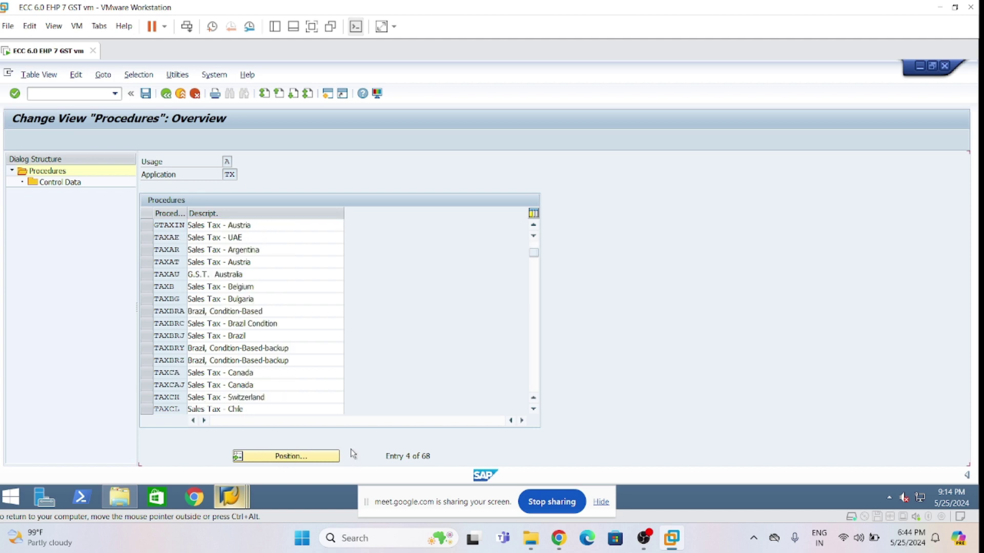
scroll(353, 455, down, 7)
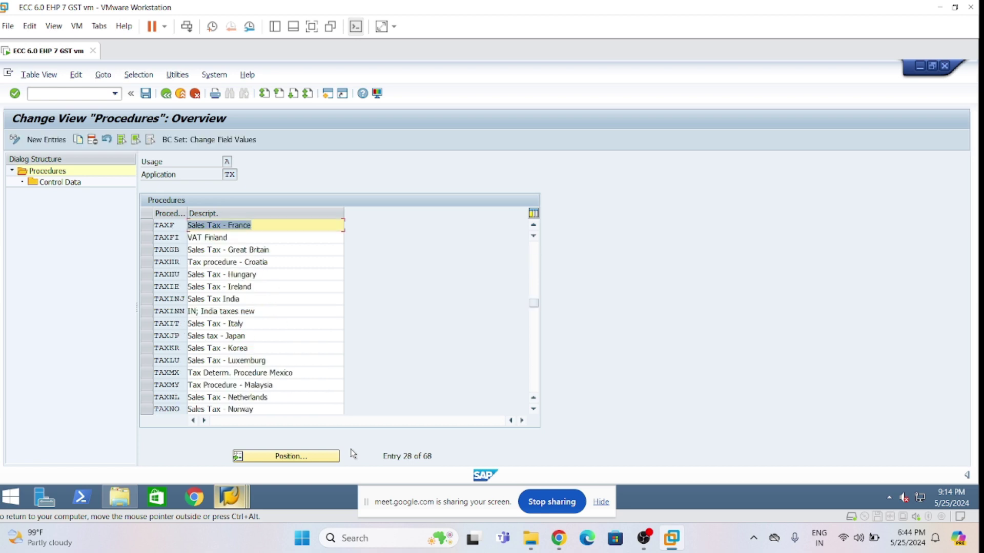
click(147, 311)
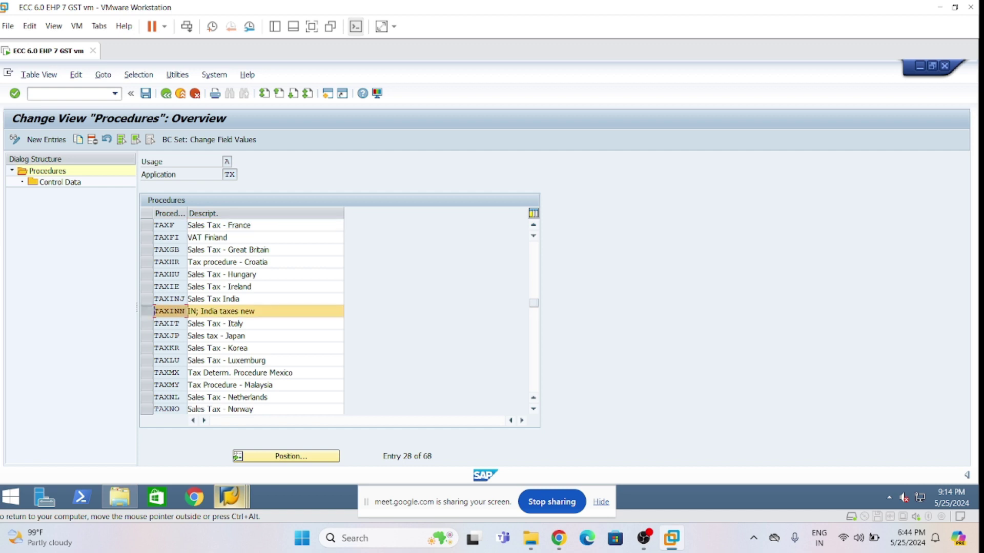
click(79, 139)
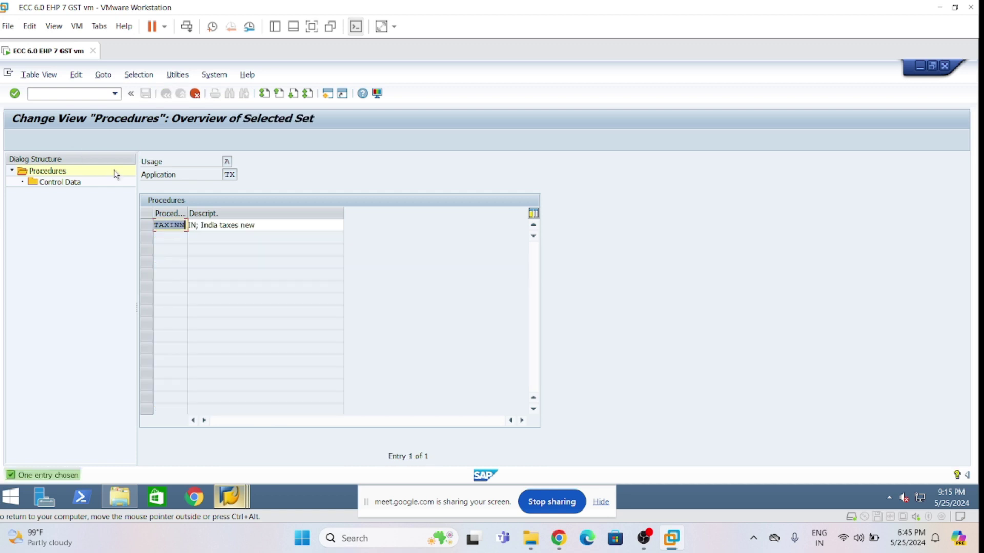
click(155, 225)
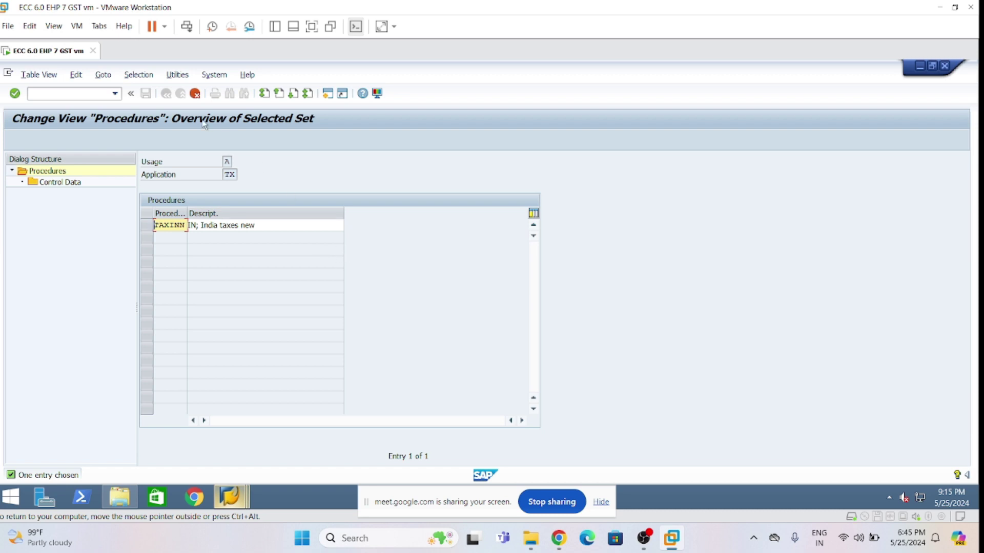
click(195, 93)
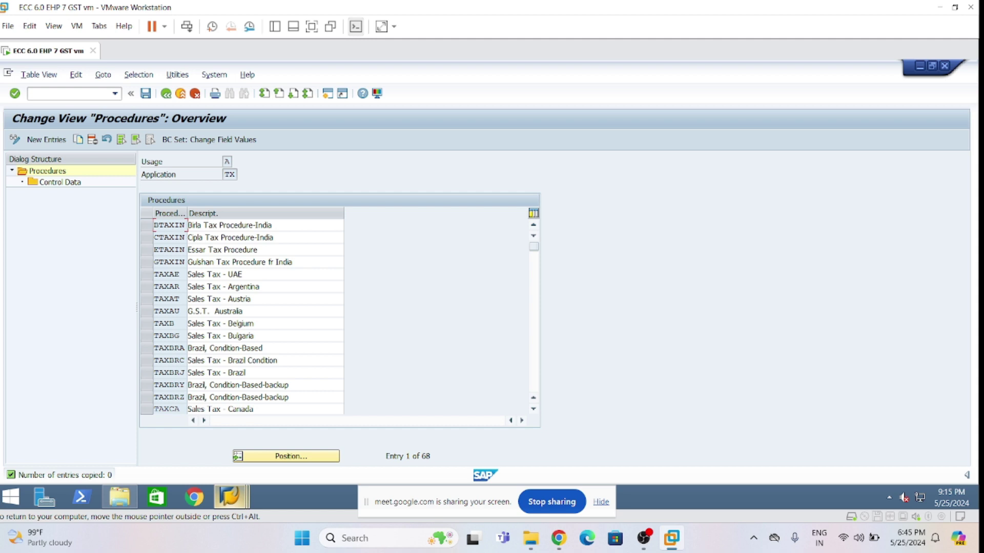
- Locate tax procedure TAXINN in the procedures overview and start a copy of it
click(159, 262)
click(273, 458)
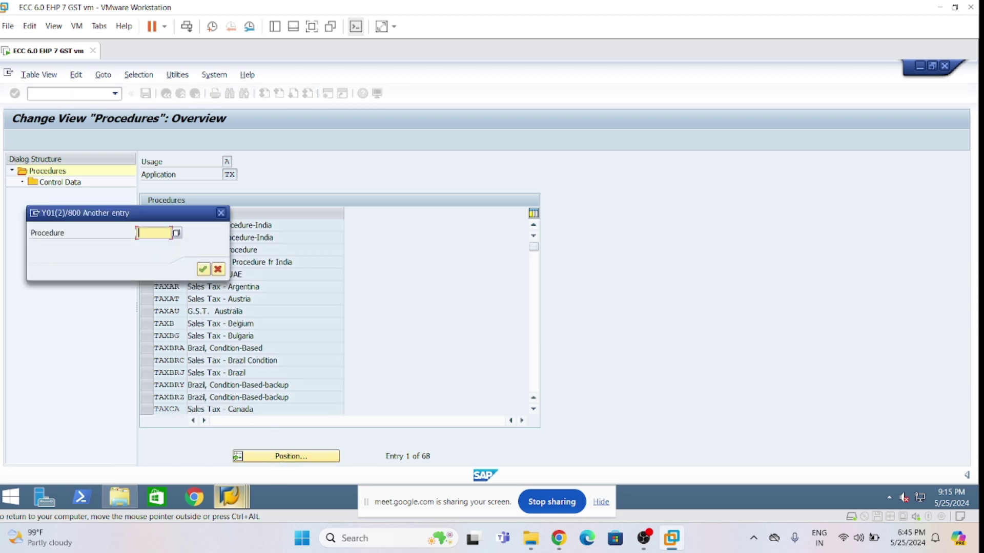
text(t)
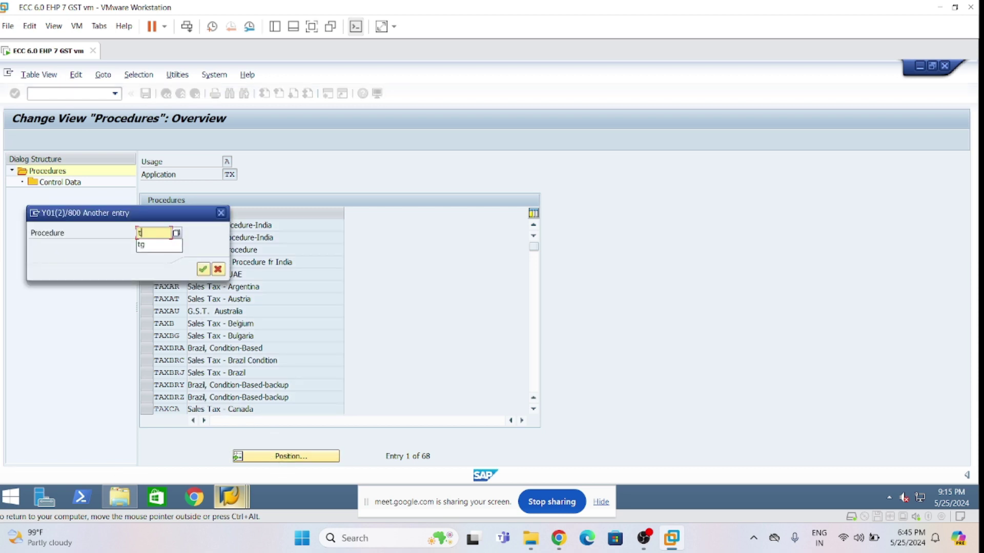
key(BackSpace)
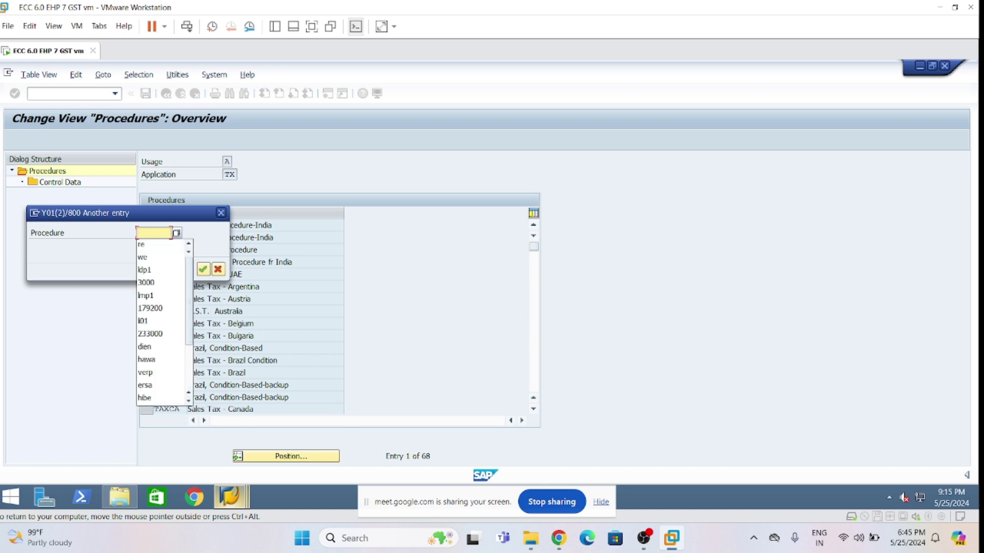
text(taxnn)
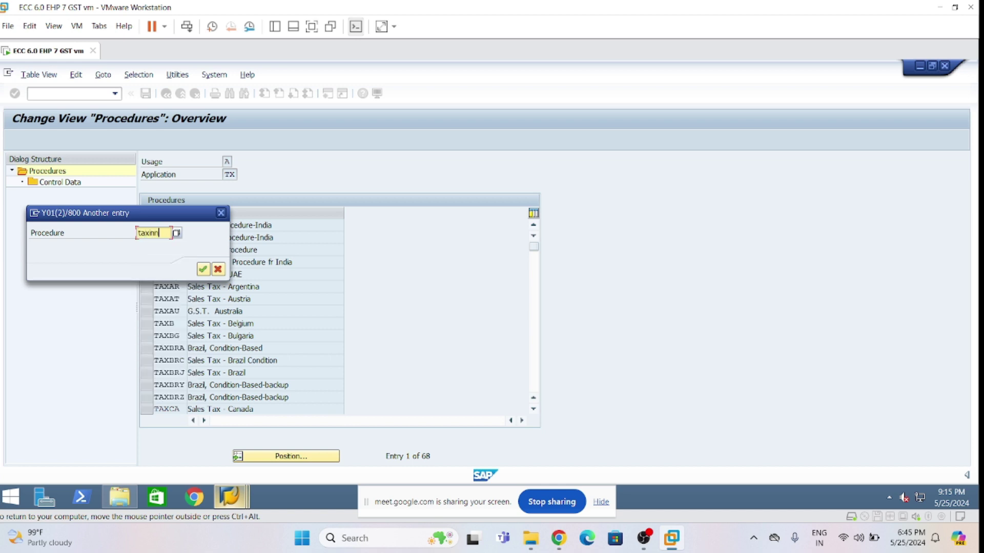
key(Return)
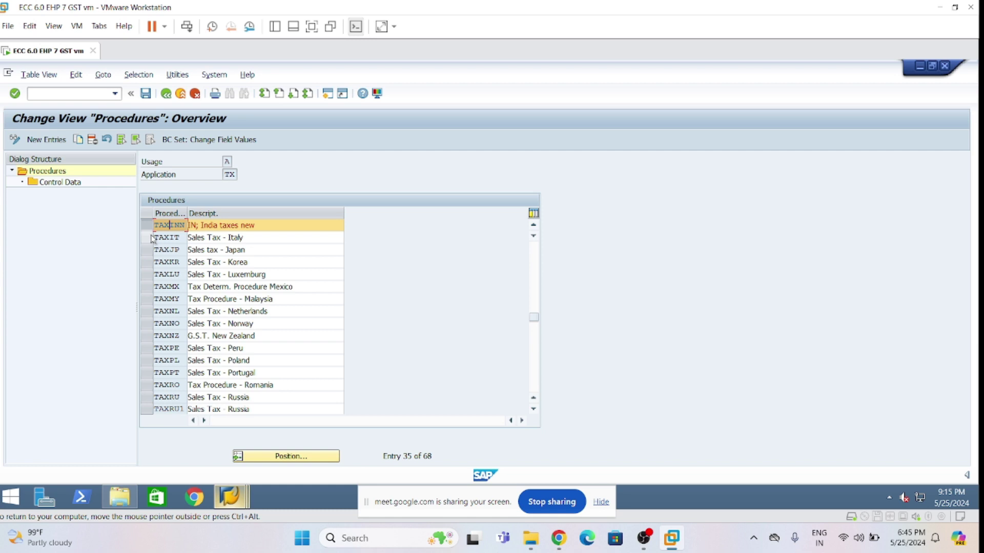
click(533, 225)
click(533, 224)
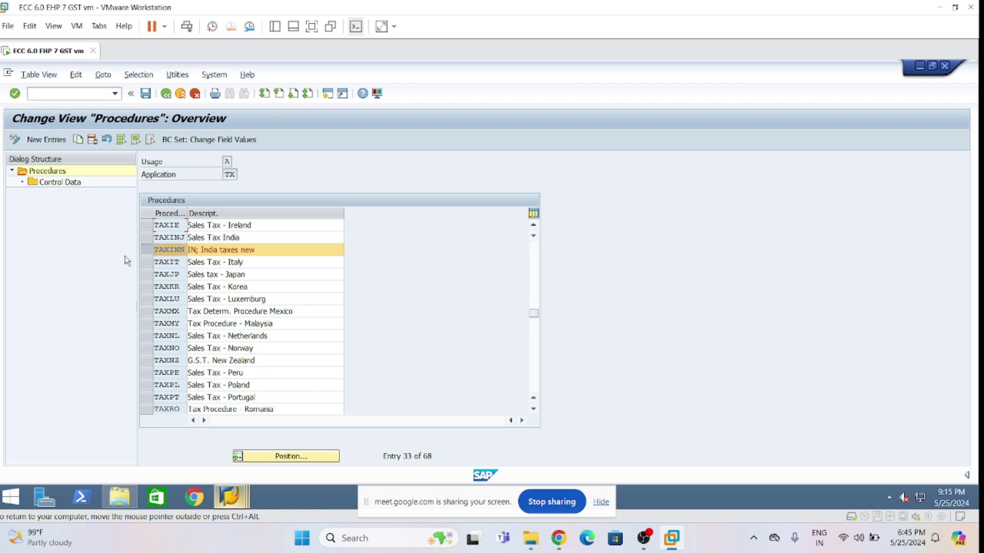
click(147, 251)
click(78, 140)
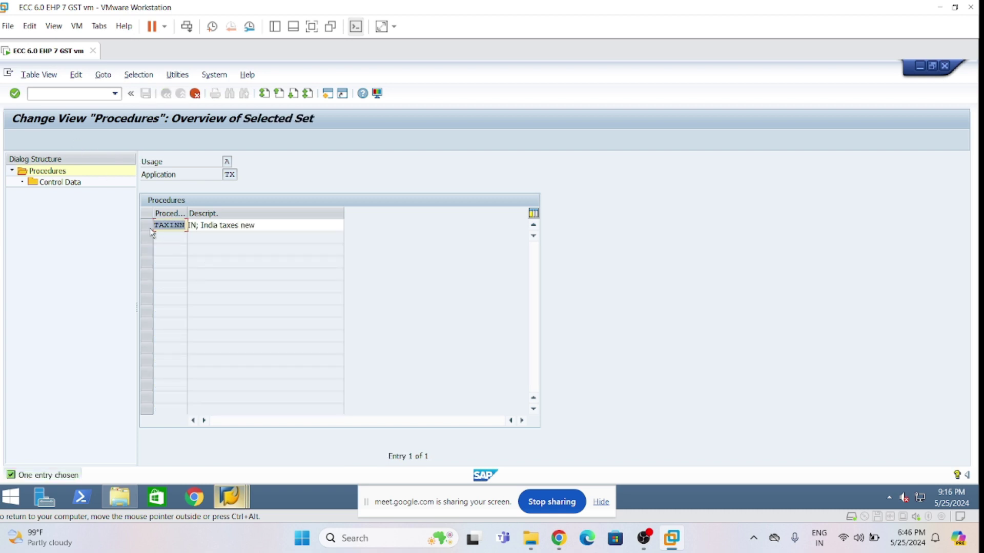
- Name the copied procedure LTAXIN and prefix its description with the person's first name and a hyphen
click(177, 226)
key(Delete)
key(Delete)
key(Delete)
key(Delete)
key(Delete)
key(Delete)
text(LTAXIN)
key(Tab)
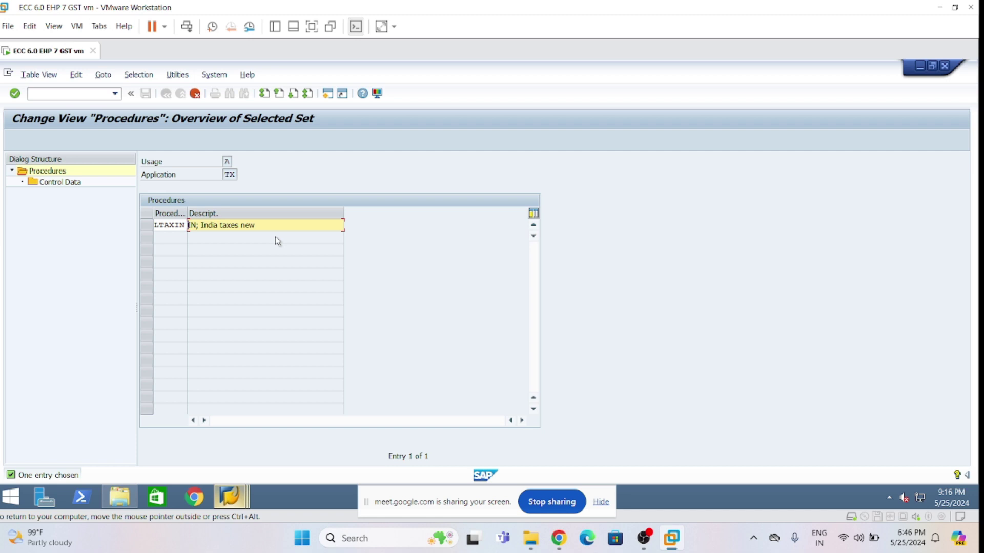
text(Dilip)
key(BackSpace)
text(-)
key(Return)
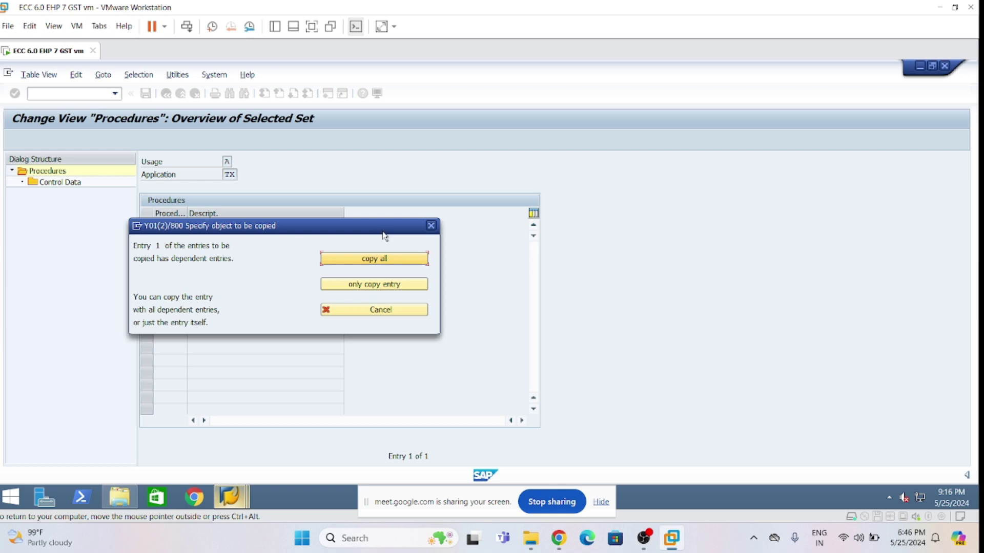
- Copy the procedure with all of its dependent entries and acknowledge the information notice
drag(382, 236, 530, 213)
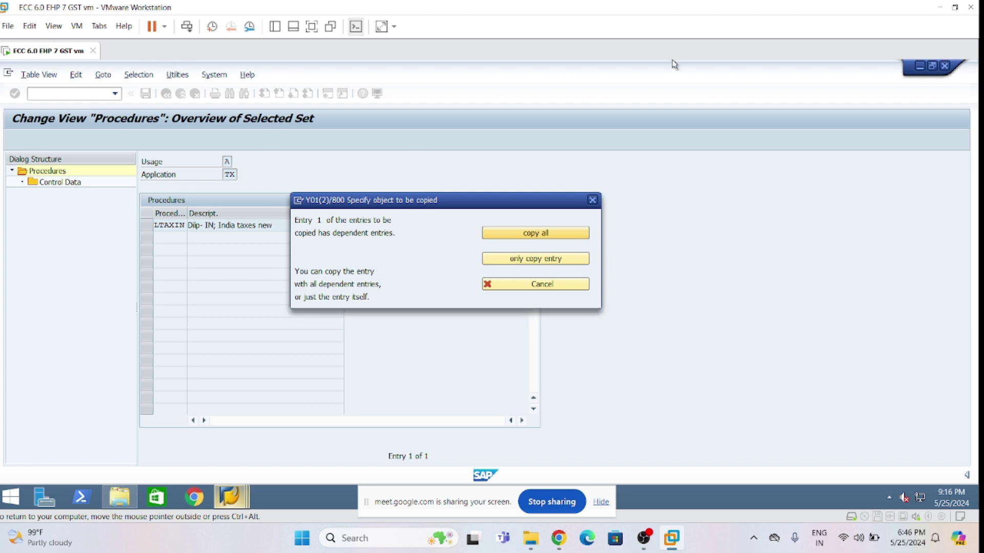
click(522, 235)
click(522, 235)
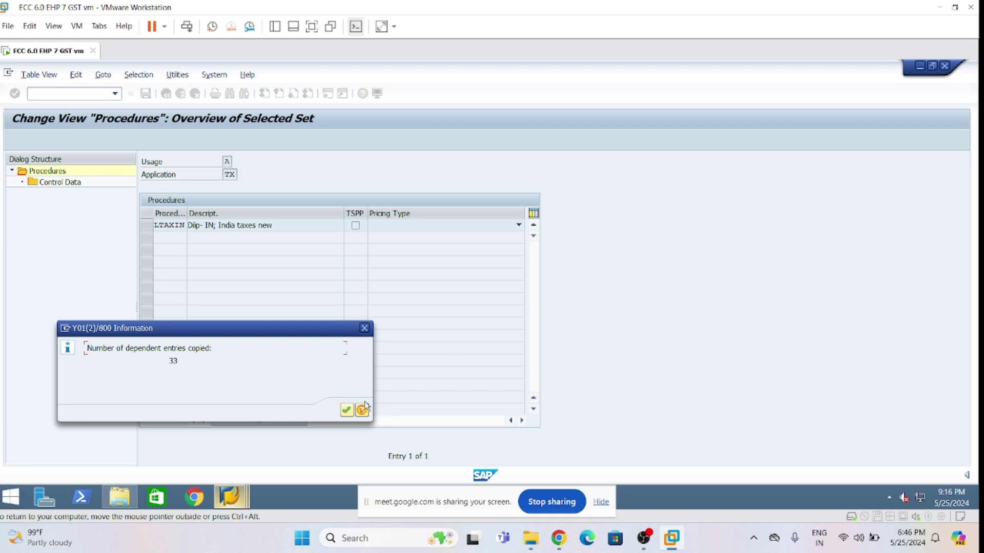
click(346, 409)
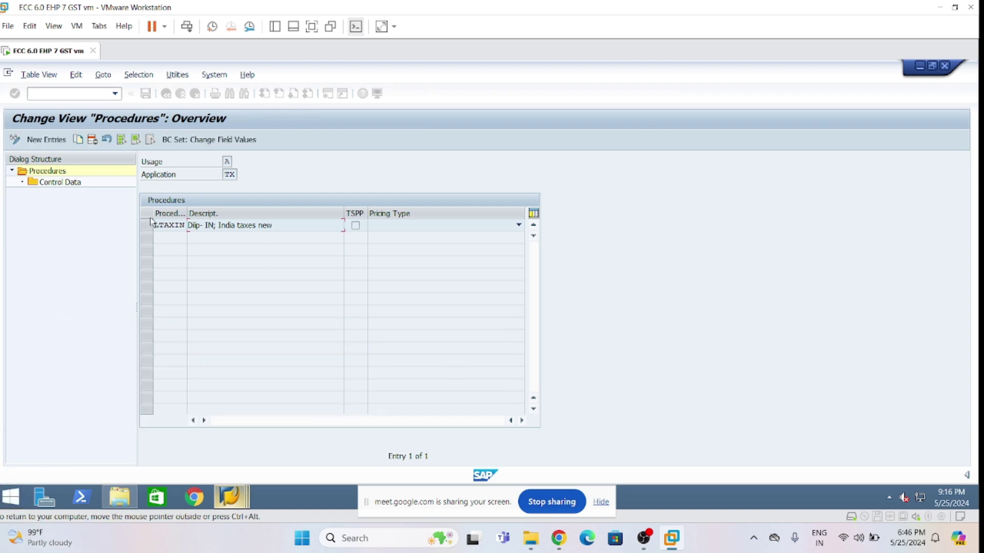
click(278, 225)
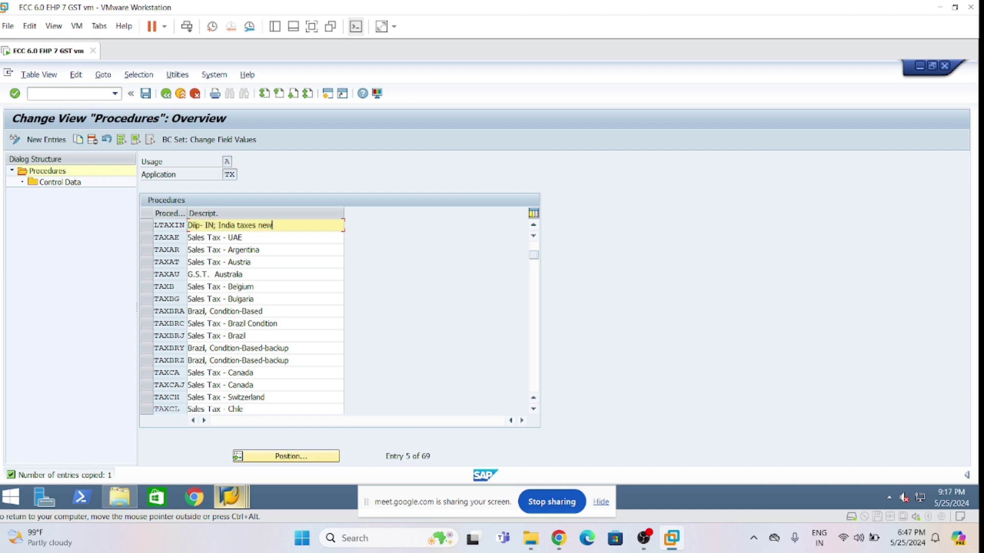
- Widen the Procedure column and open the Control Data of tax procedure LTAXIN
click(145, 225)
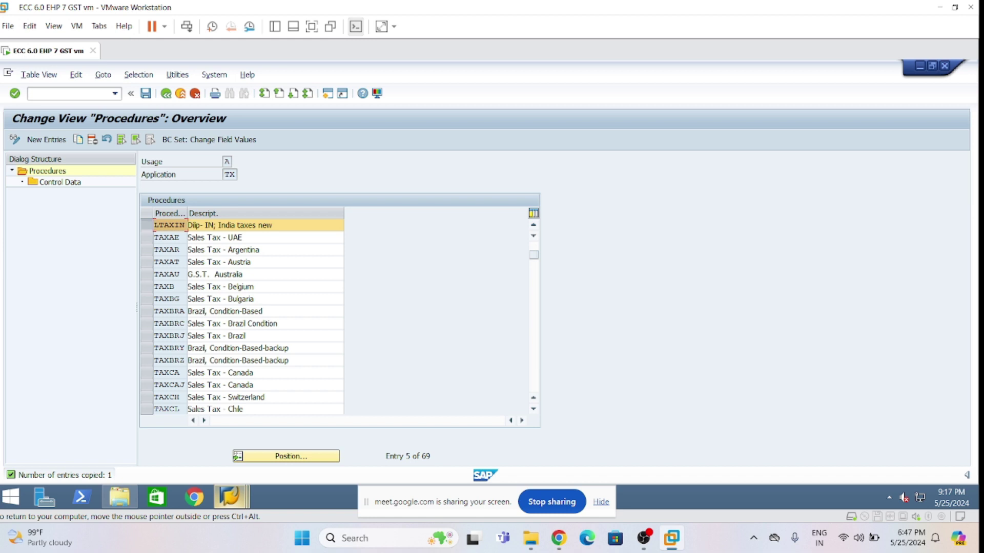
drag(188, 213, 218, 213)
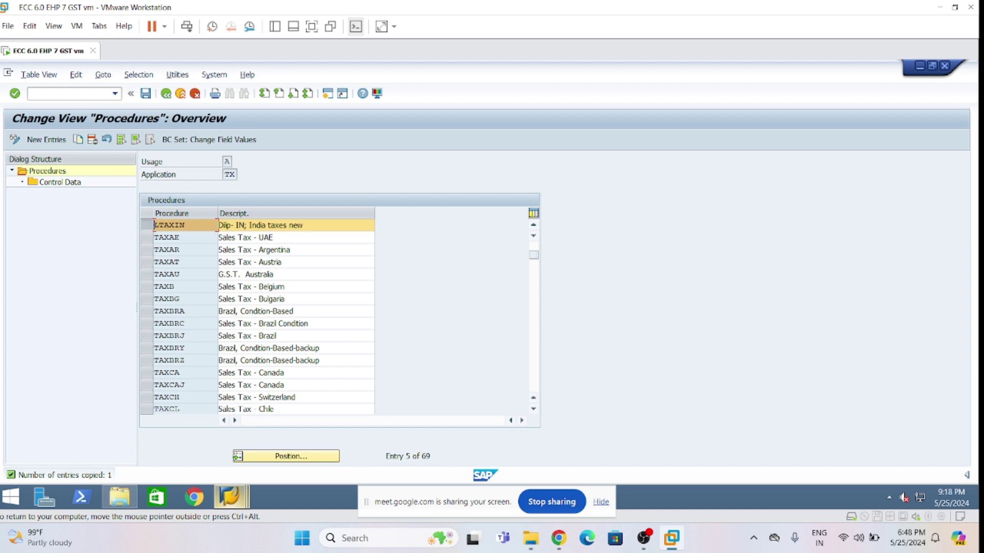
double_click(68, 184)
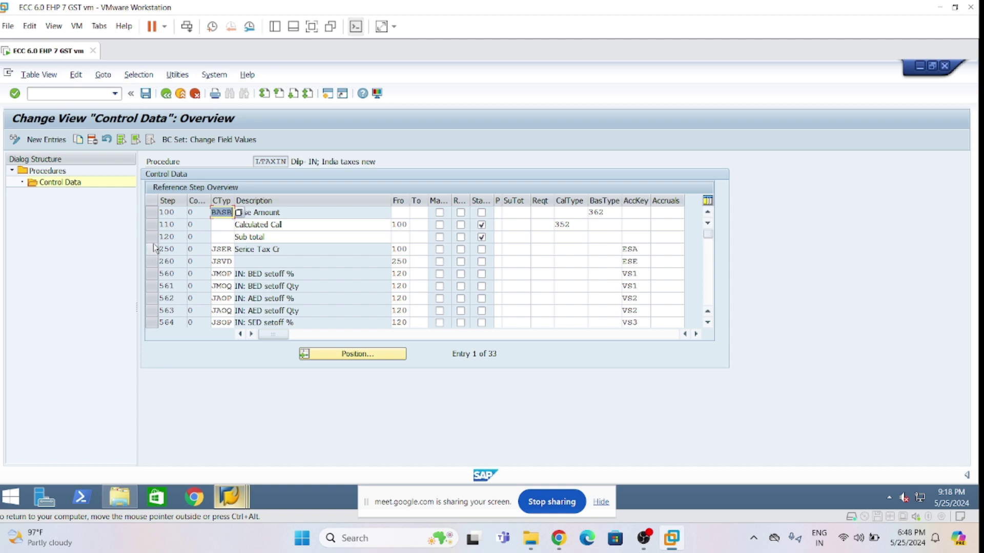
- Replace the condition type of step 250 with MWVS in LTAXIN's control data
click(238, 250)
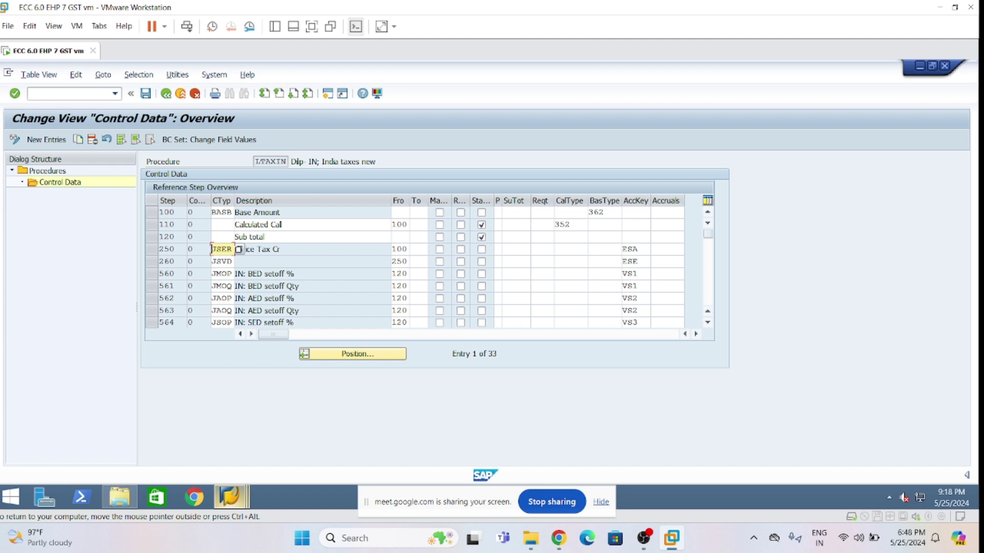
key(Delete)
key(Delete)
key(Delete)
key(Delete)
text(MWVS)
- Replace the condition type of step 260 with MWAS and validate the control data entries
click(217, 261)
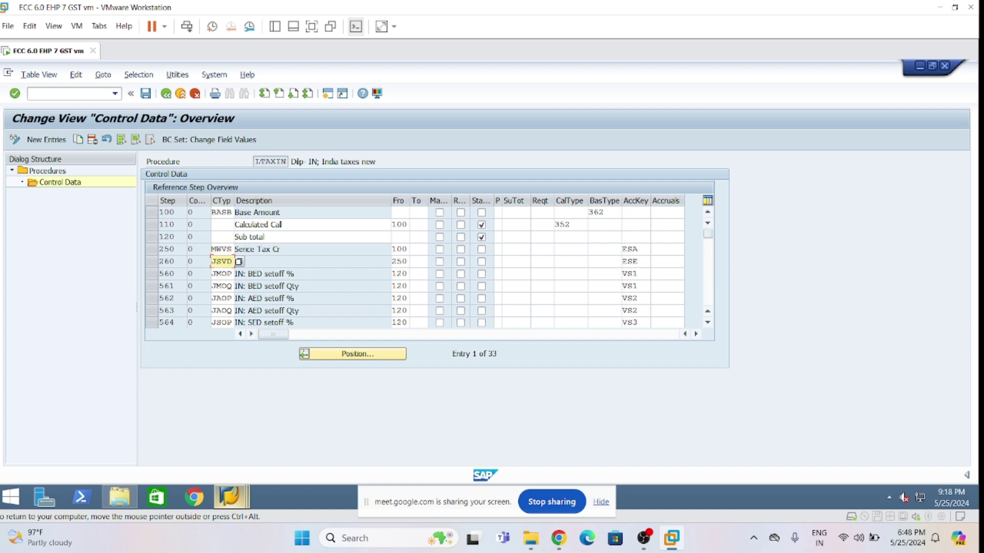
key(Delete)
key(Delete)
key(Delete)
key(Delete)
text(MWAS)
key(Return)
- Widen the From column and set step 260's From reference to 100
click(275, 262)
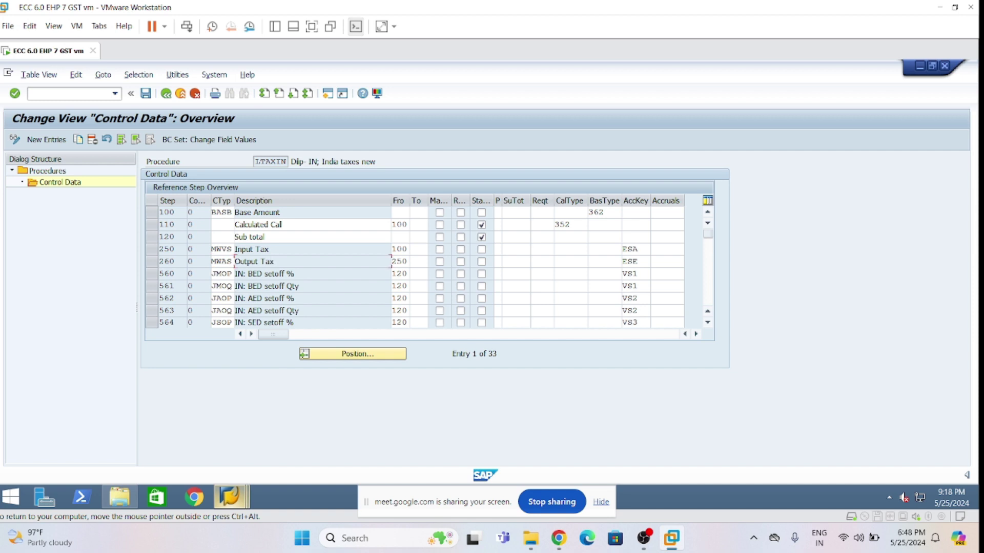
key(Tab)
drag(418, 200, 430, 200)
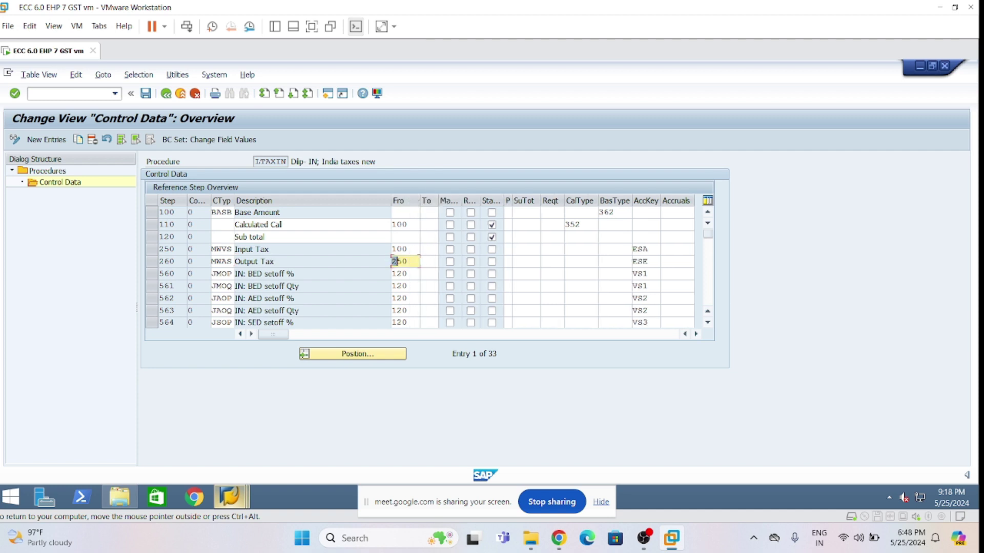
text(100)
- Replace the account key of step 250, Input Tax, with VST in the LTAXIN control data
click(649, 249)
key(BackSpace)
key(BackSpace)
key(BackSpace)
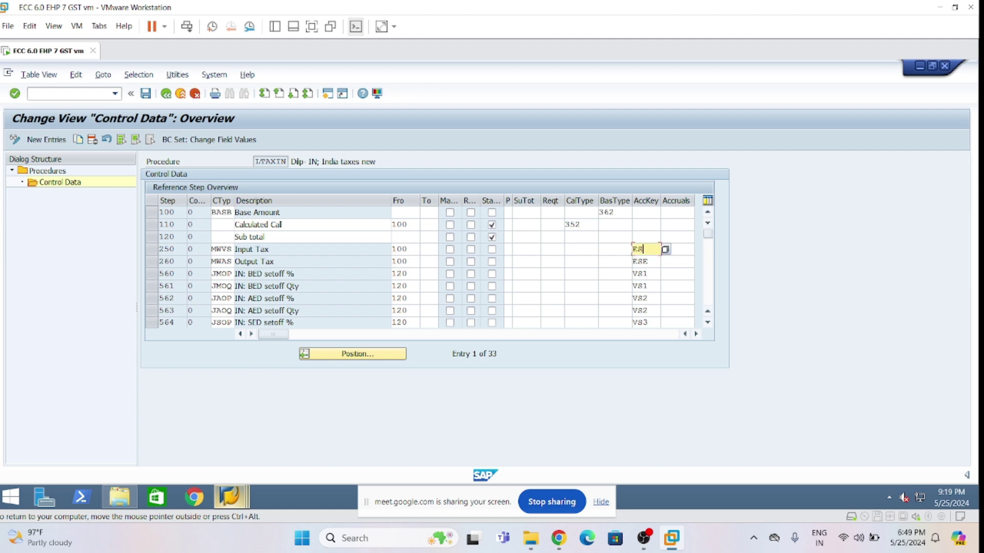
text(VST)
- Replace the account key of step 260, Output Tax, with MWS and save the control data under the proposed customizing request
click(643, 262)
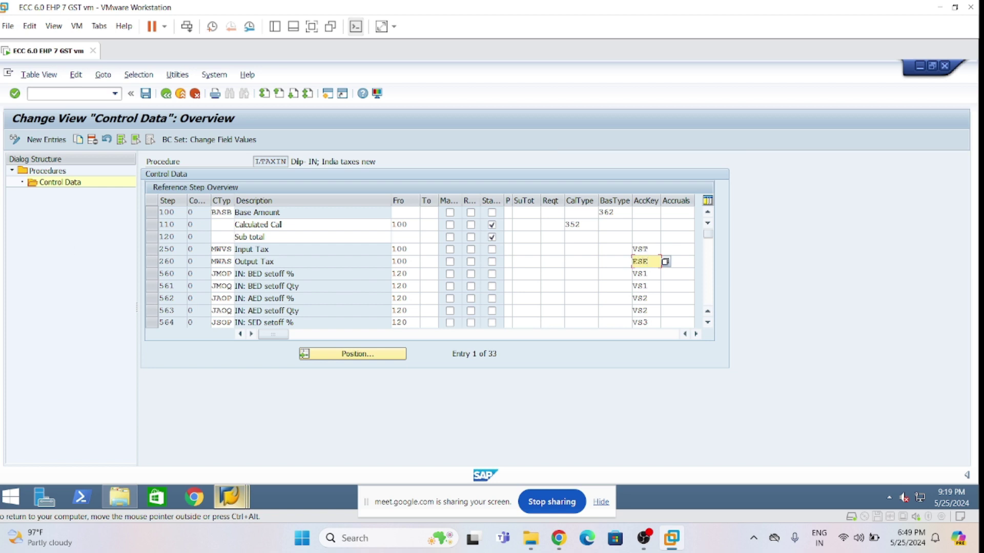
key(BackSpace)
key(BackSpace)
key(BackSpace)
text(MWS)
key(Return)
click(145, 94)
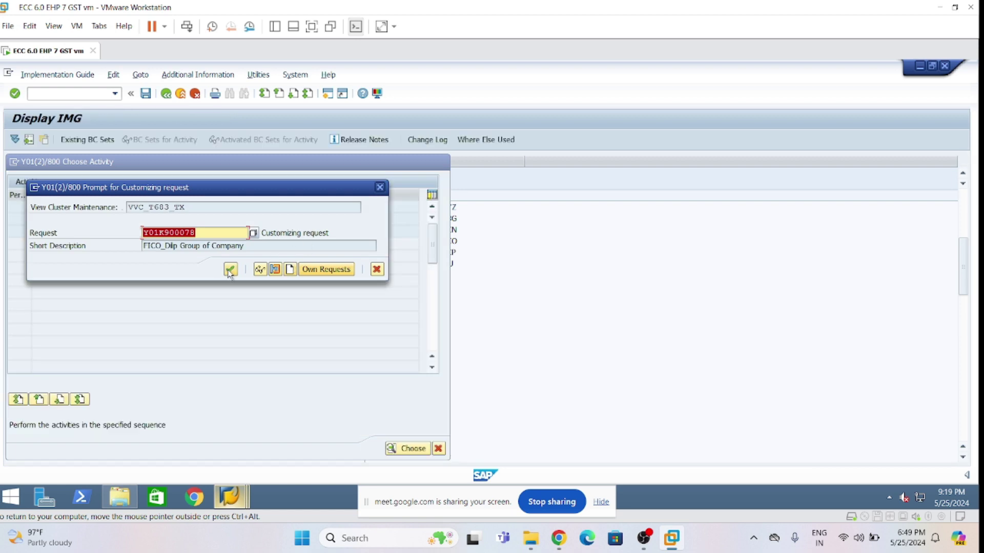
click(229, 271)
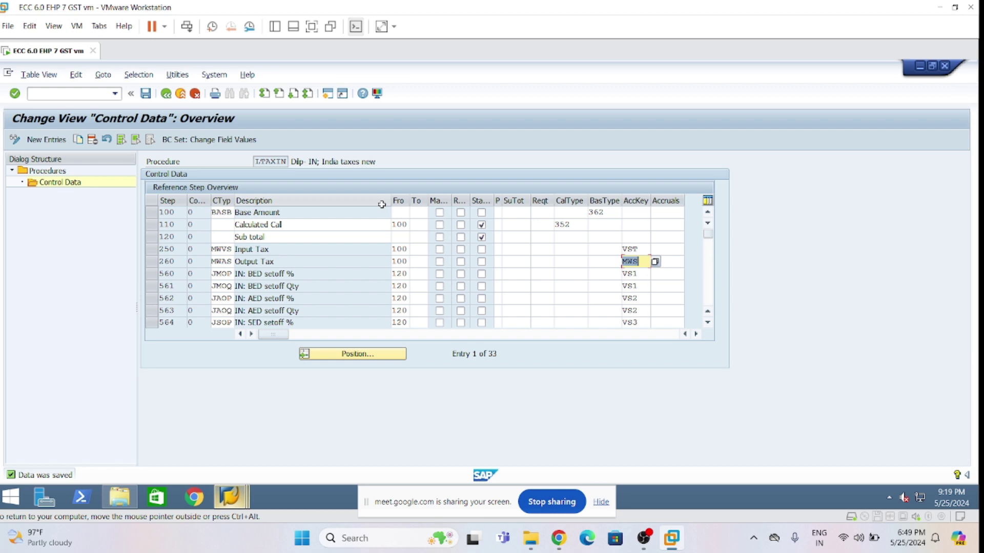
- Return to the IMG structure and open the activity Assign Country to Calculation Procedure
click(165, 94)
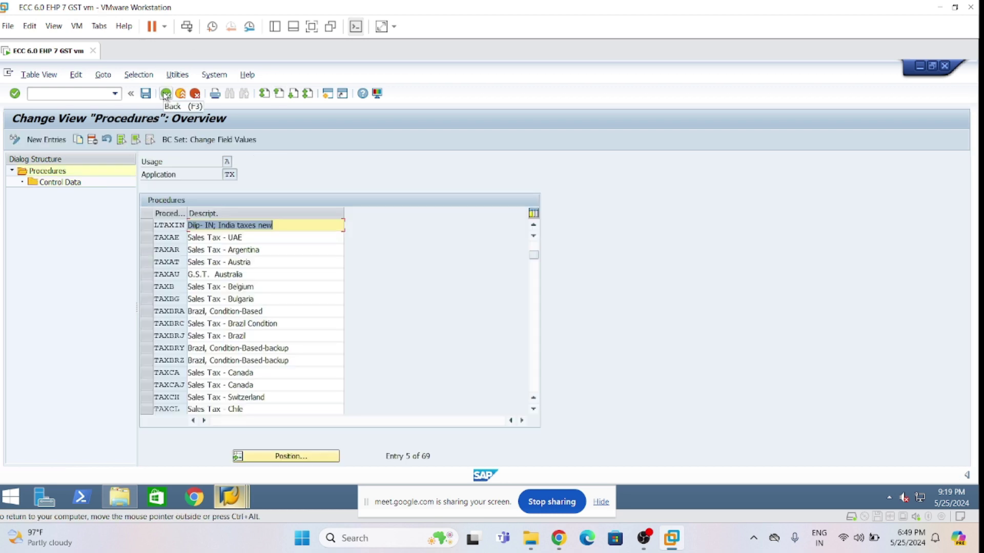
click(166, 94)
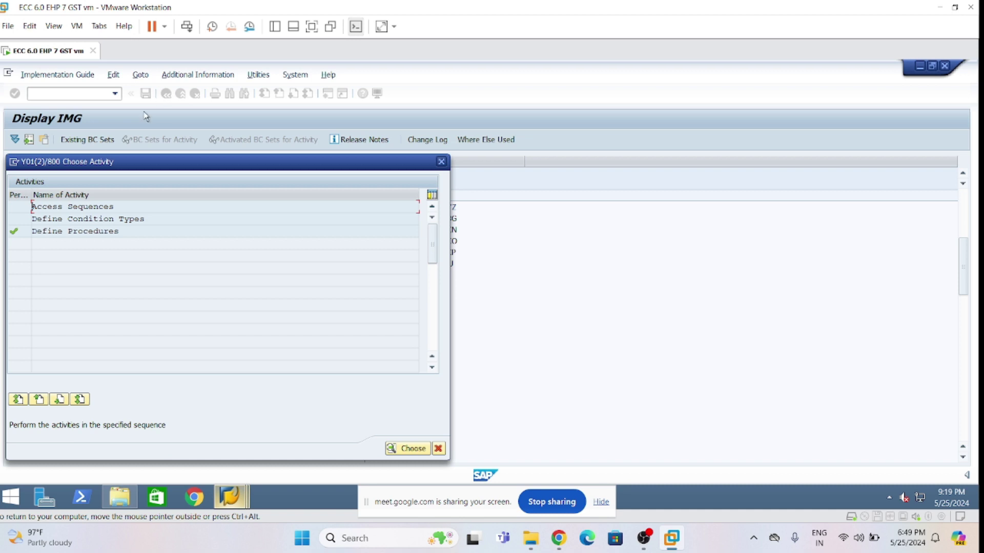
click(441, 162)
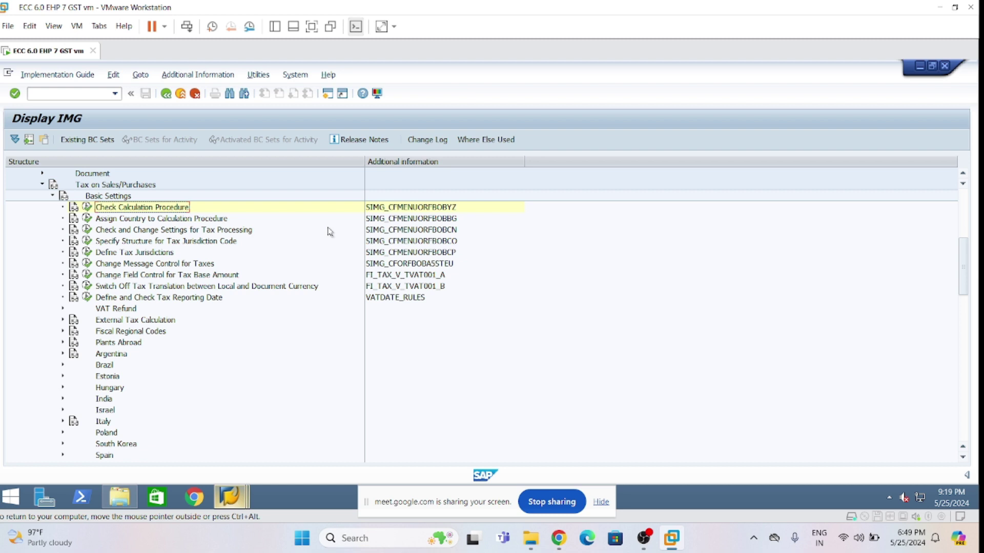
click(439, 222)
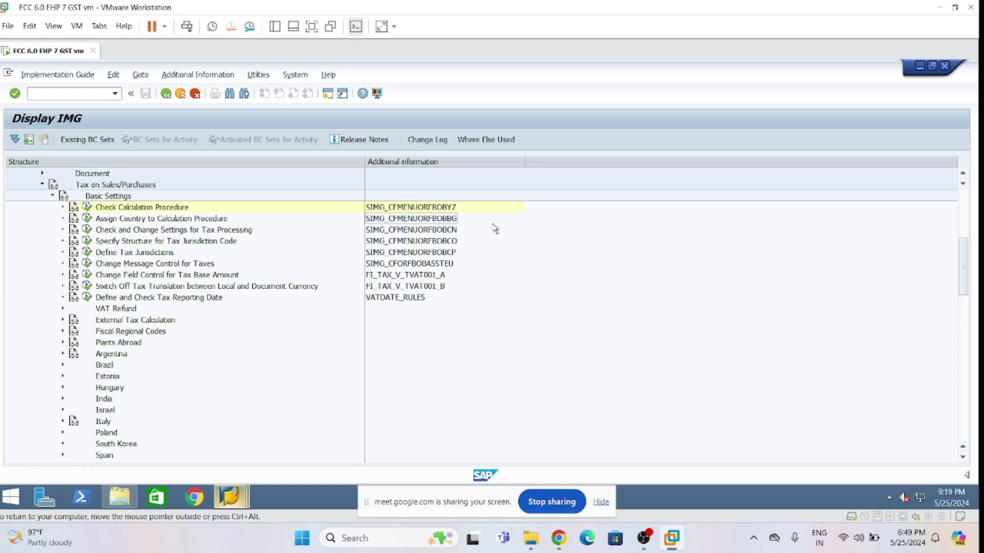
click(88, 219)
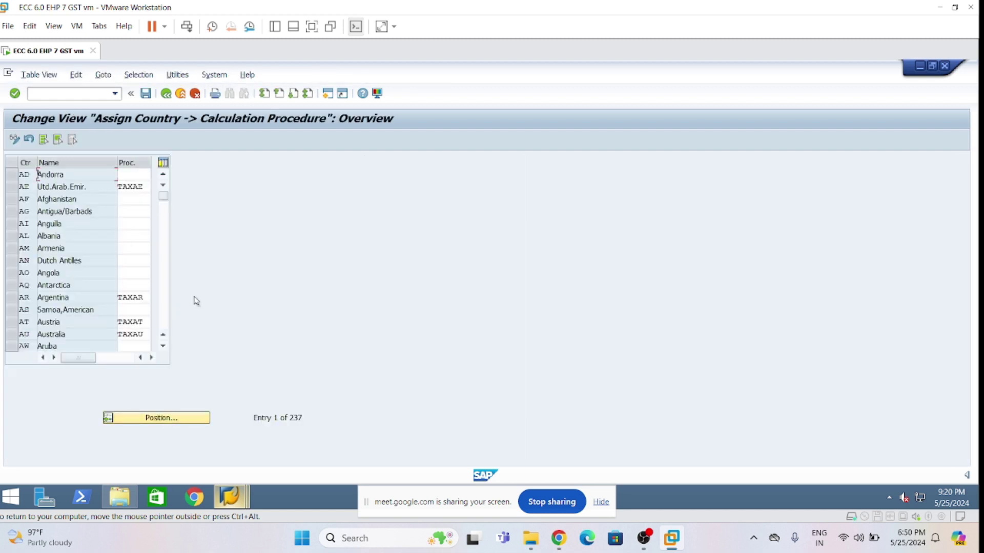
- Position the country list at country IN
click(178, 421)
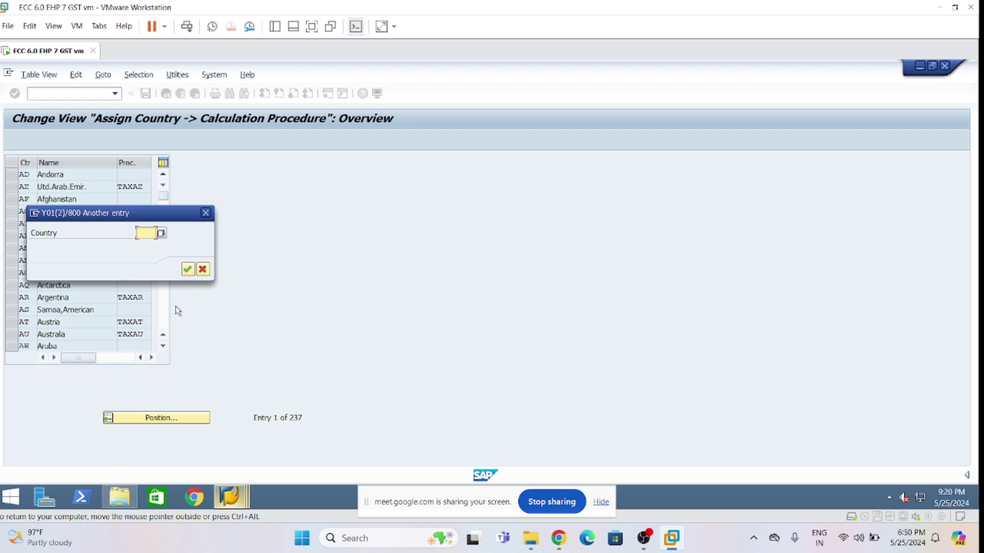
text(in)
key(Return)
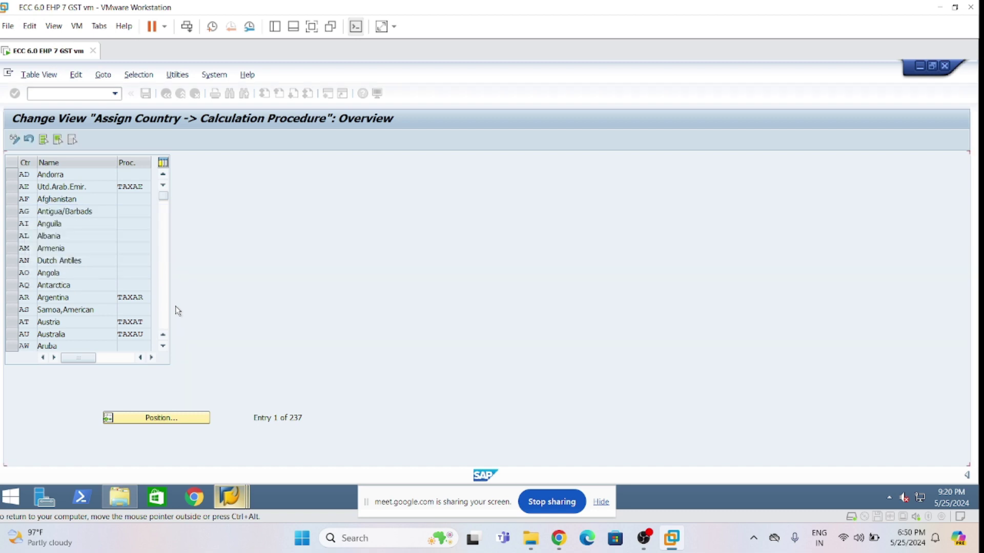
- Assign calculation procedure LTAXIN to India and save the assignment under the proposed customizing request
key(Tab)
key(Delete)
key(Delete)
text(LAXIN)
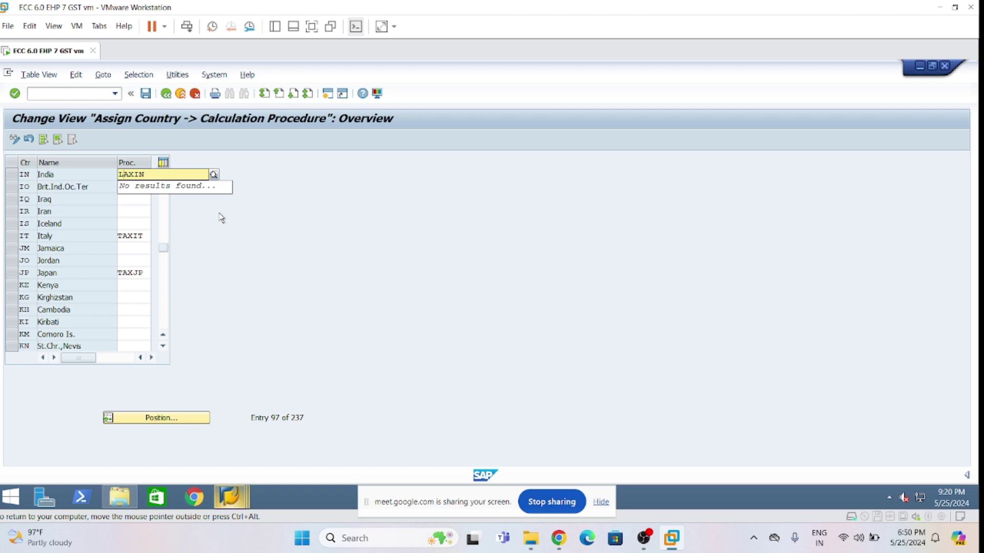
key(Delete)
key(Delete)
key(Delete)
key(Delete)
key(Down)
key(Return)
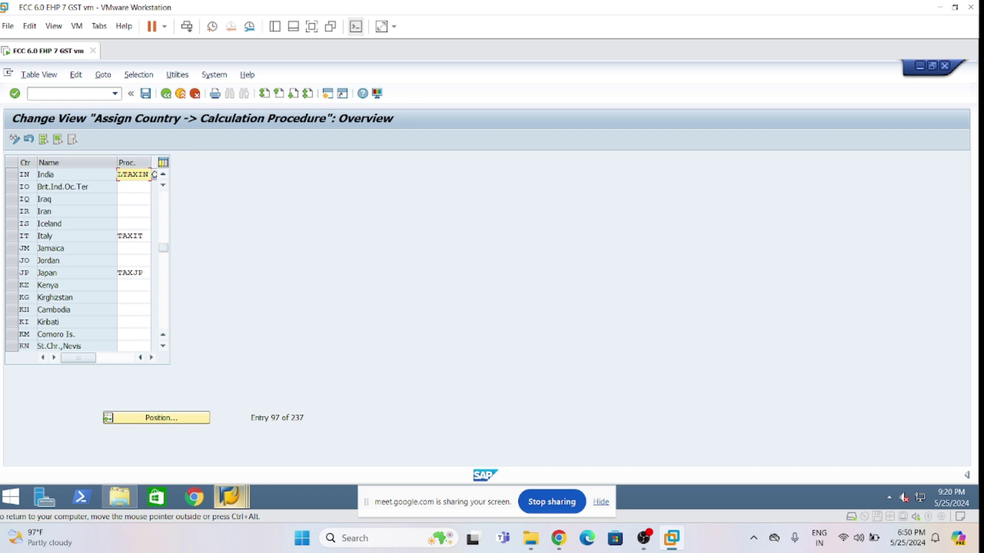
click(146, 93)
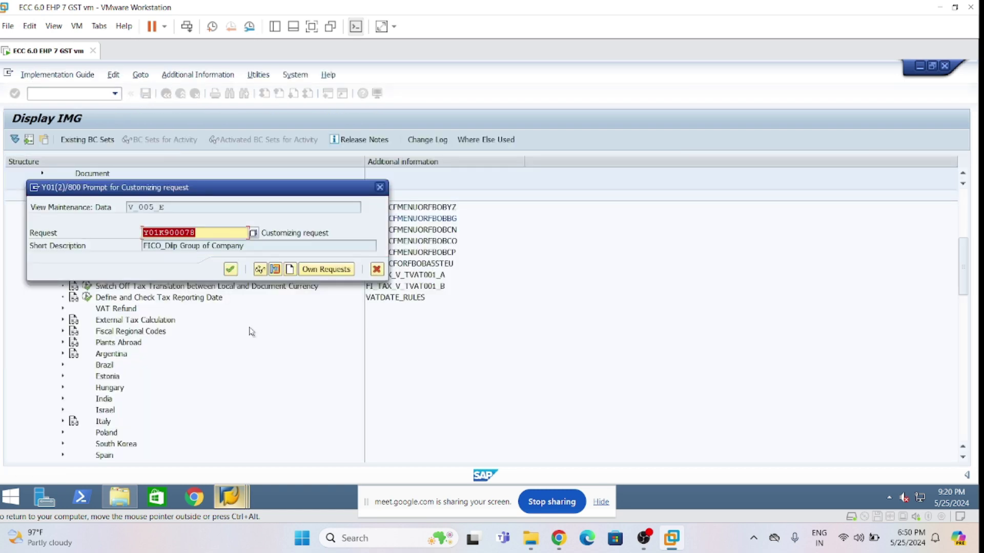
click(231, 269)
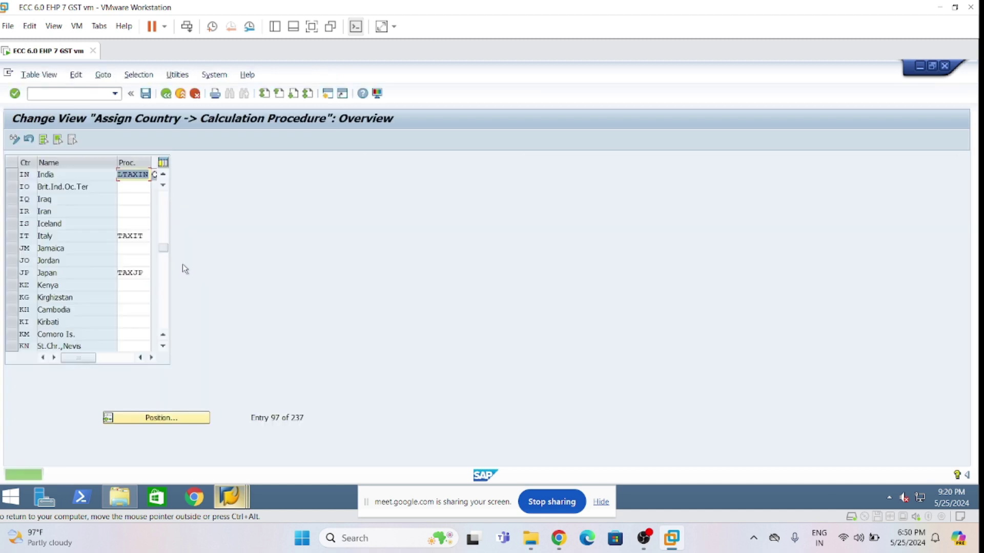
click(132, 187)
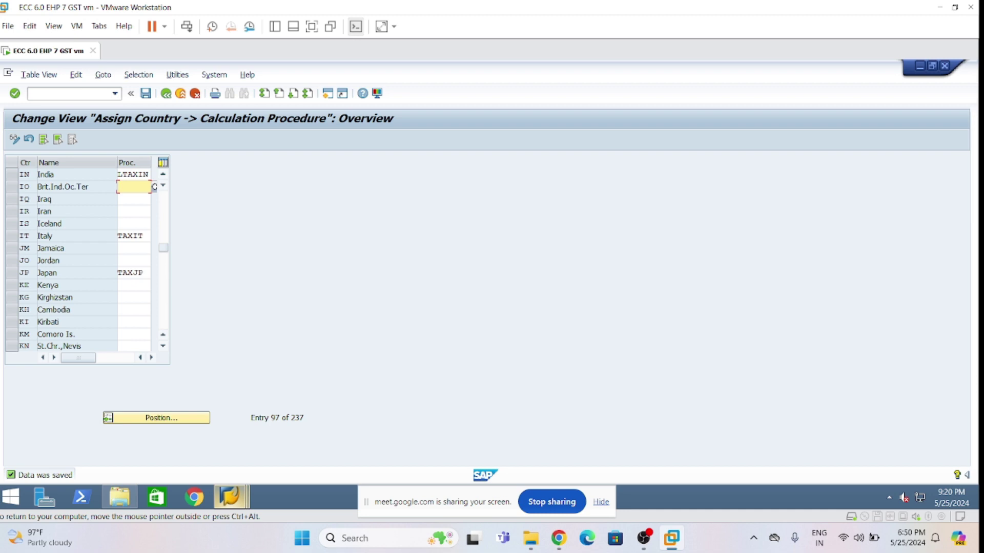
- Return to the IMG and open Define Tax Codes for Sales and Purchases within the Calculation node
click(165, 93)
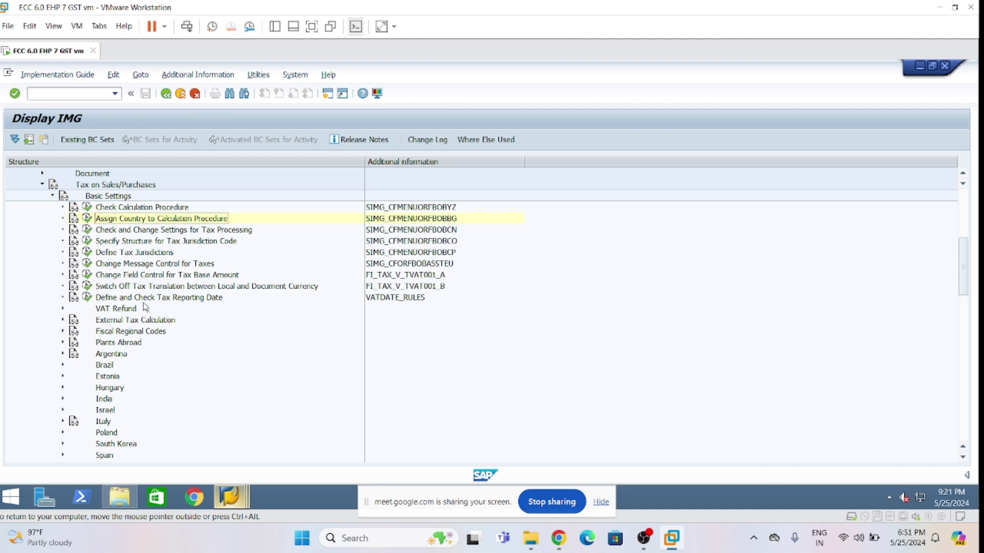
click(54, 197)
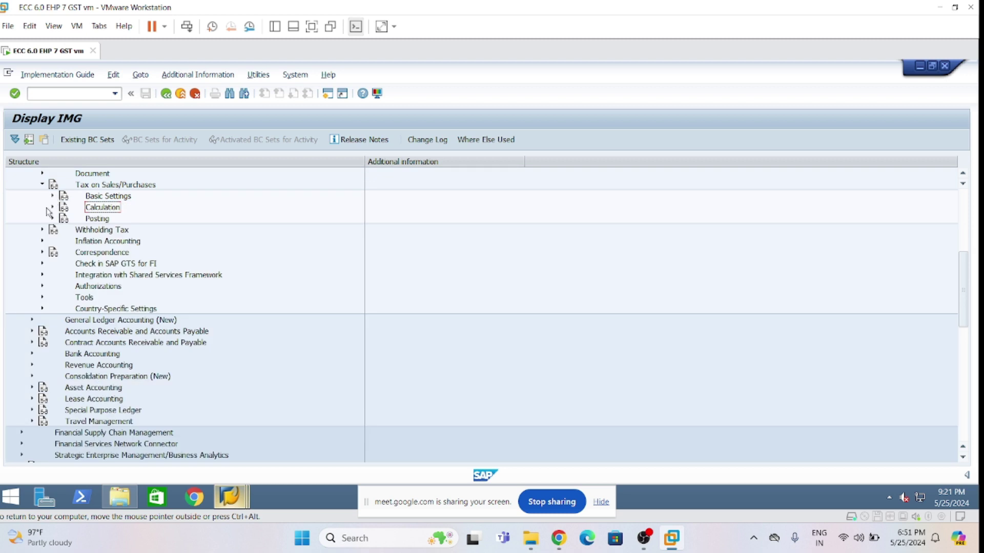
click(52, 207)
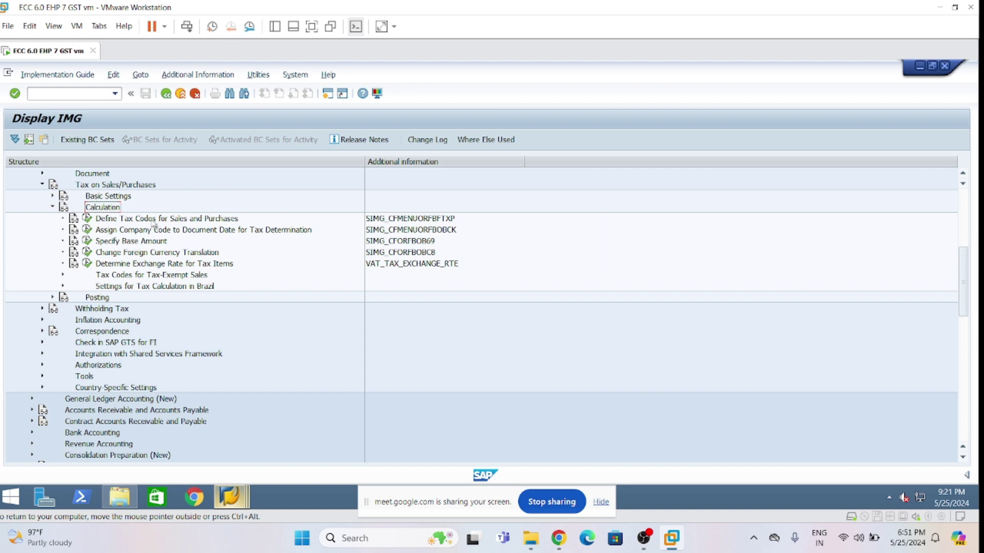
click(128, 221)
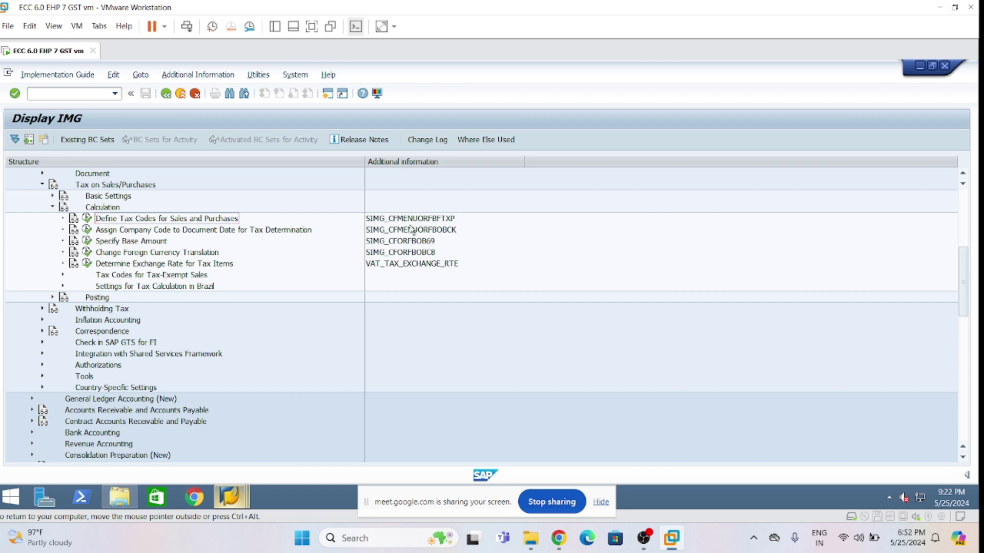
click(442, 219)
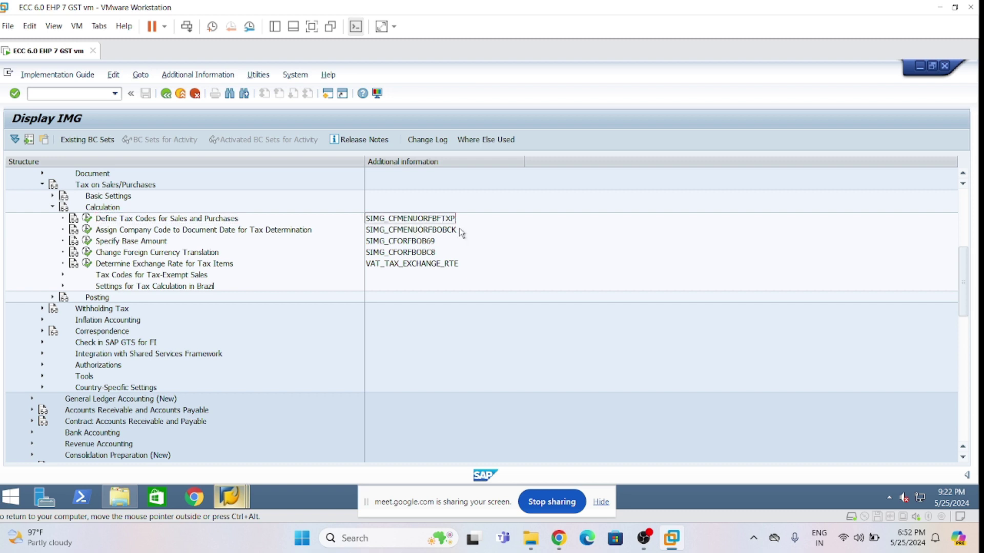
click(86, 219)
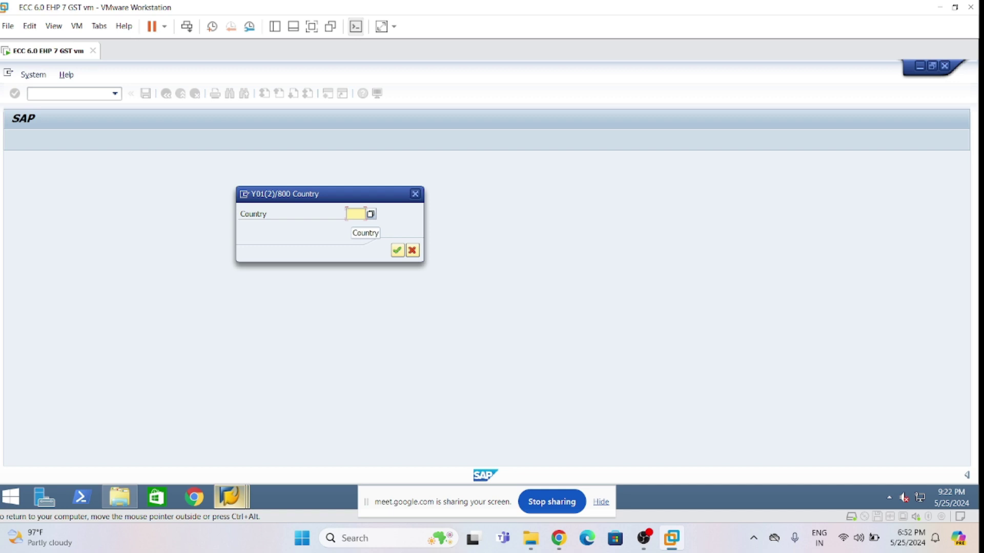
- Choose country IN and start creating tax code V0
text(in)
key(Return)
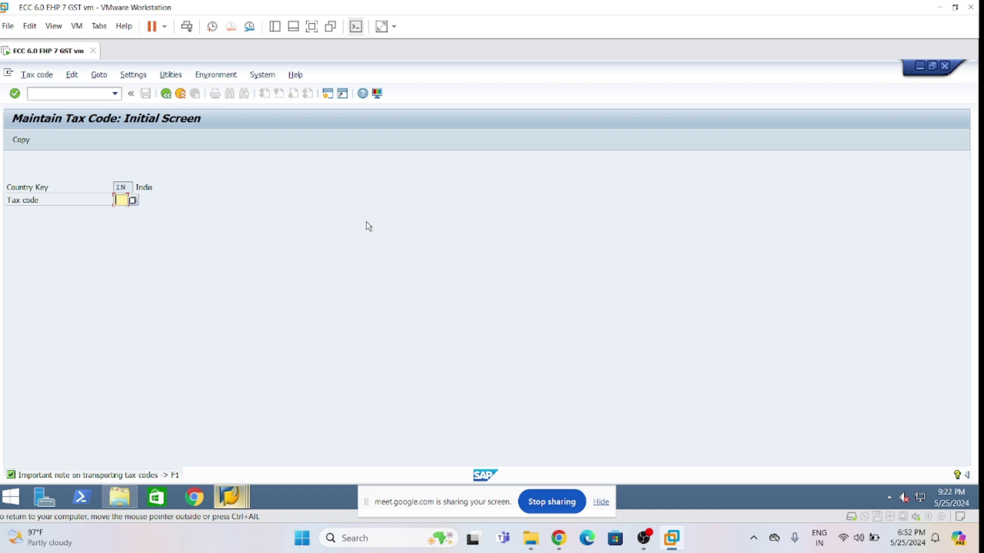
text(V0)
key(Return)
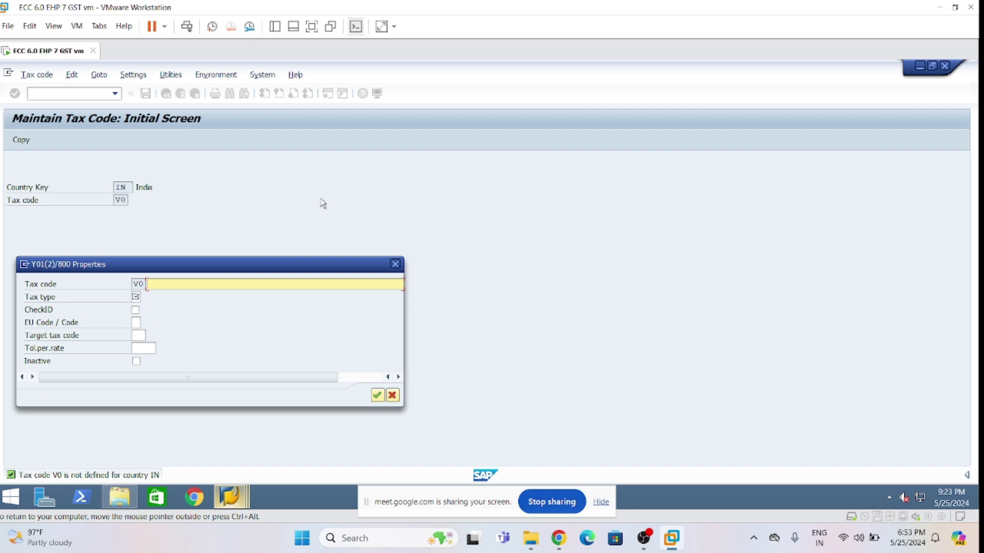
- Describe tax code V0 as "Dilp 0% Input Tax", set its tax type to V (Input tax), and save it with blank rates
text(Dilp 0% Input Tax)
click(136, 297)
text(V)
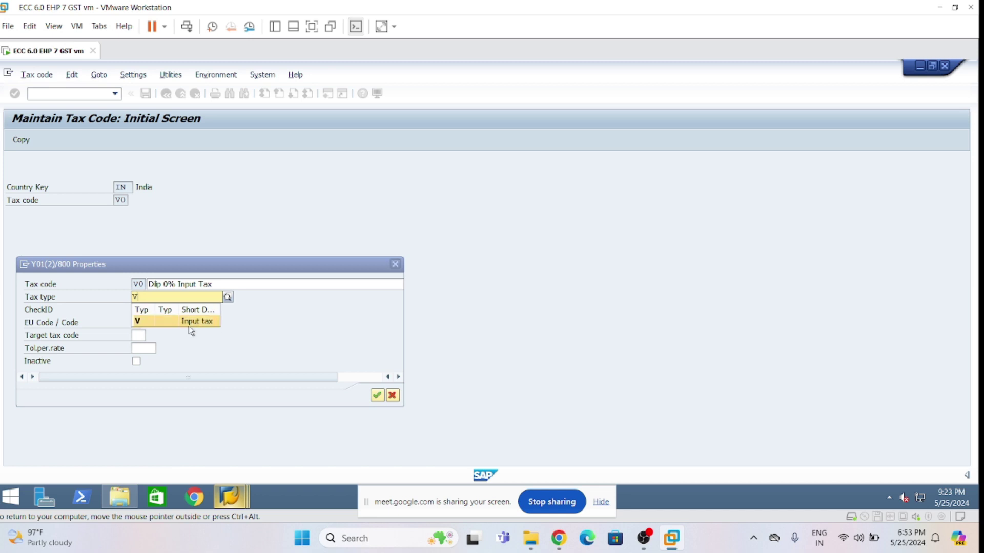
click(168, 323)
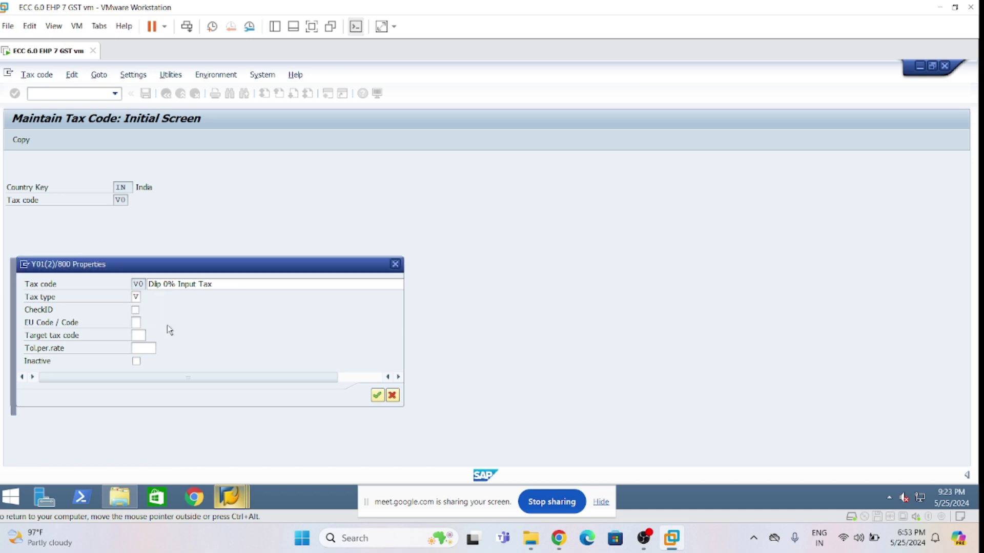
click(213, 285)
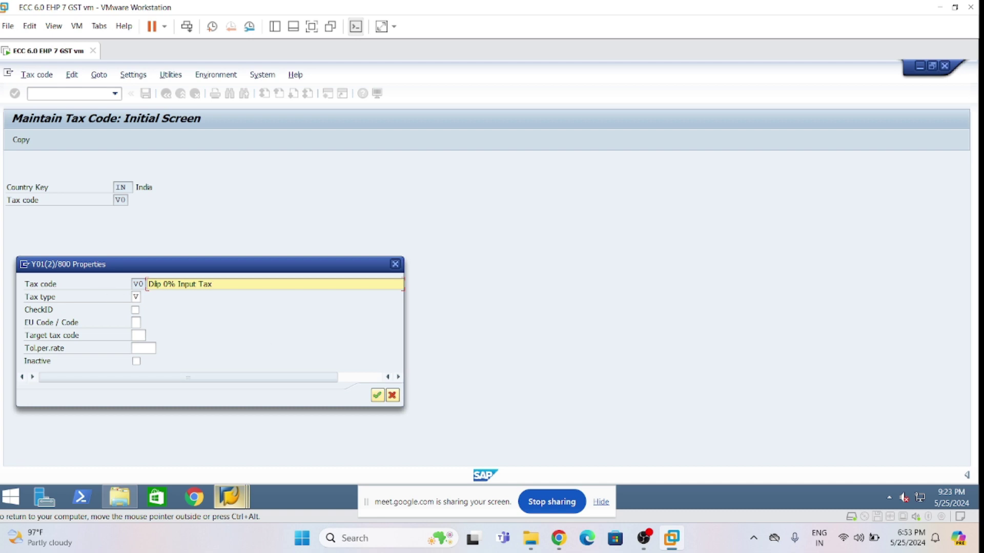
click(378, 396)
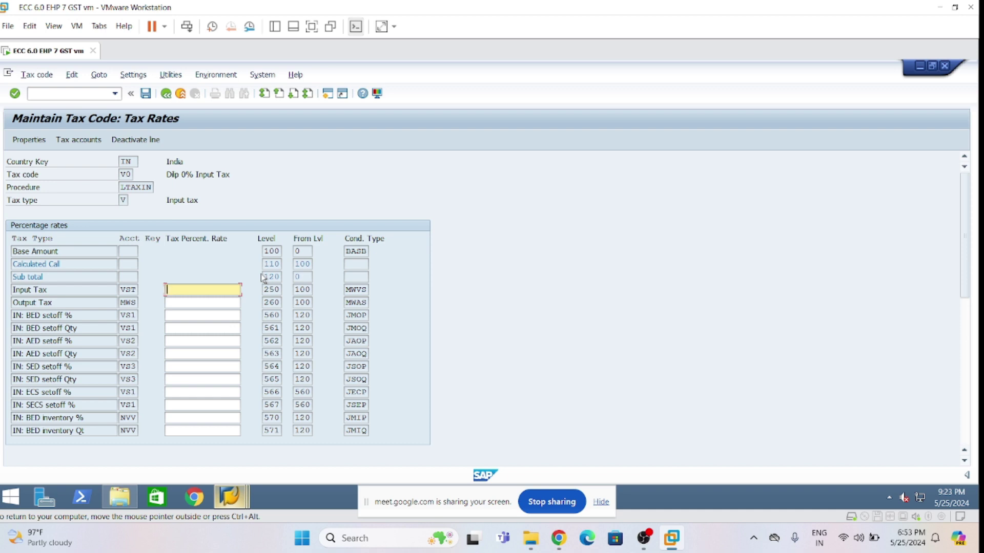
click(143, 95)
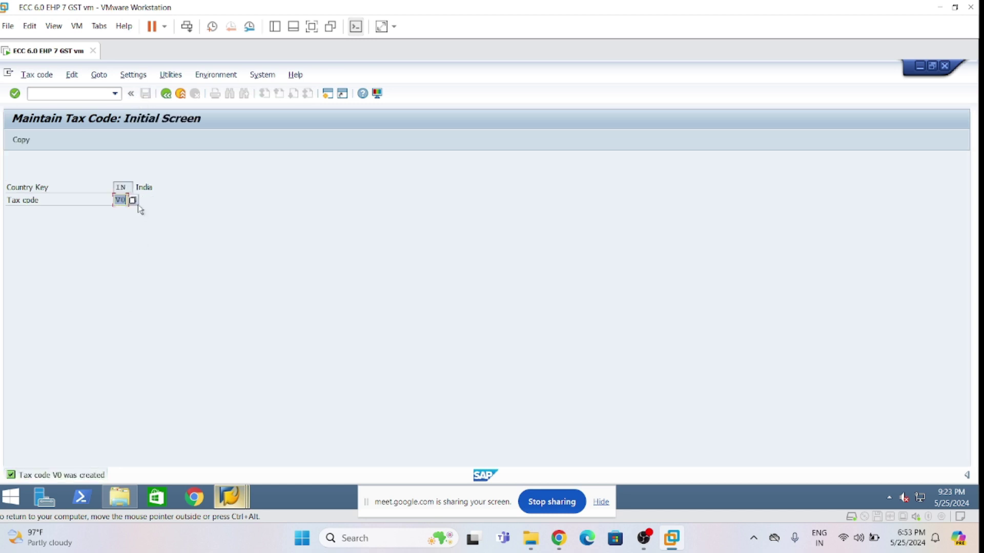
- Start creating tax code A0 for country IN
click(123, 201)
key(Delete)
text(A)
key(Return)
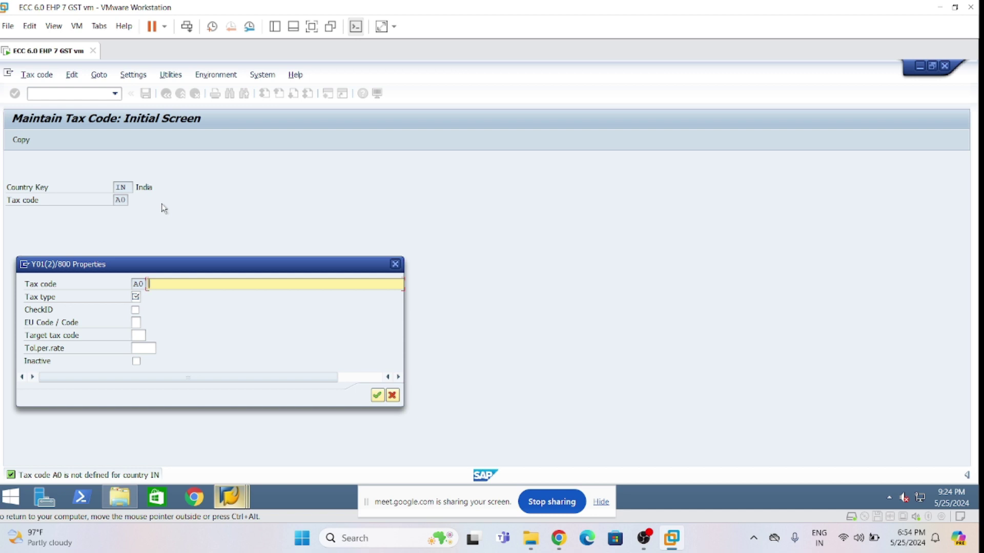
- Describe tax code A0 as "Dilp 0% Output Tax", set its tax type to A (Output tax), and save it with blank rates
text(Dilp )
text(0)
text(% )
text(Output)
text( Tax)
click(136, 296)
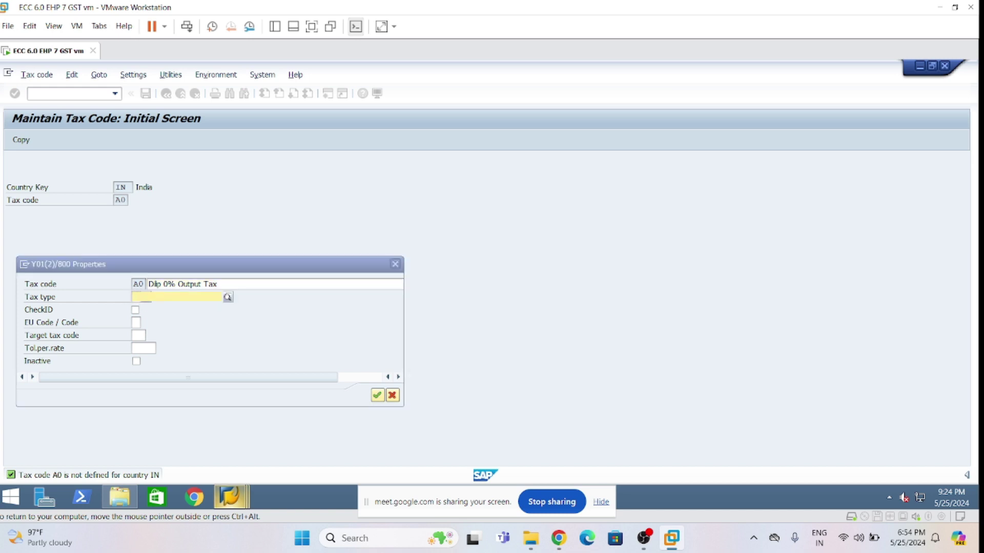
click(199, 320)
click(377, 396)
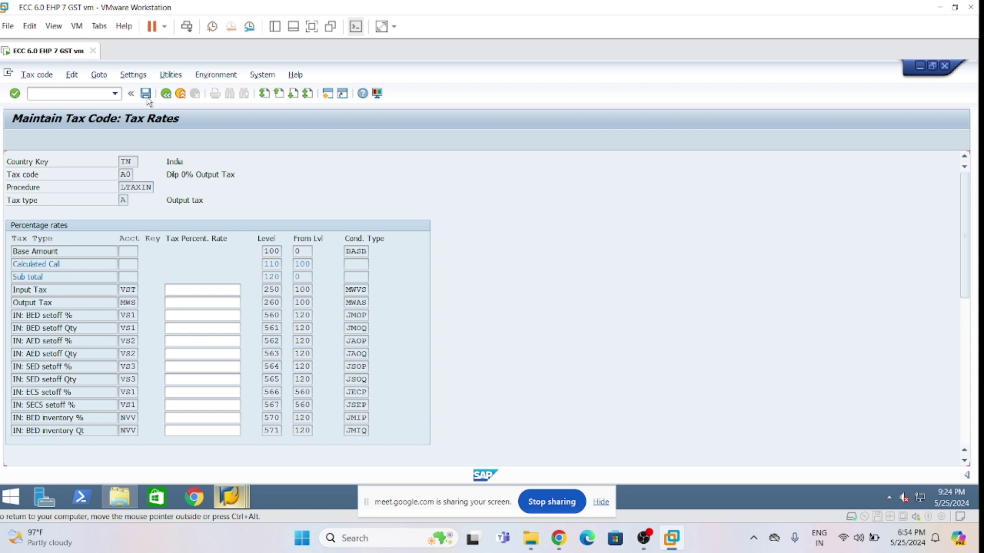
click(147, 97)
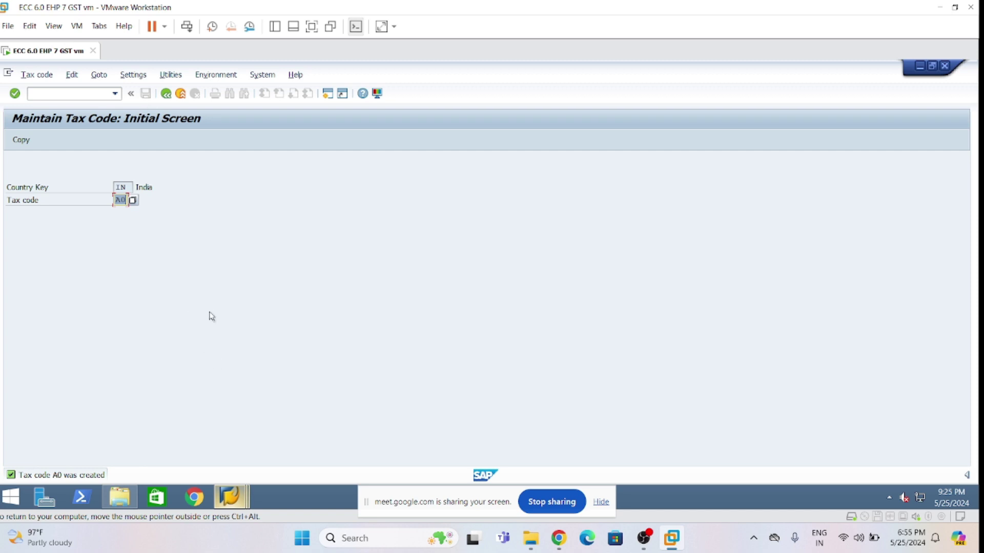
- Open central G/L account maintenance (FS00) and start creating account 160000 for company code LI01
click(66, 94)
text(/nfs00)
key(Return)
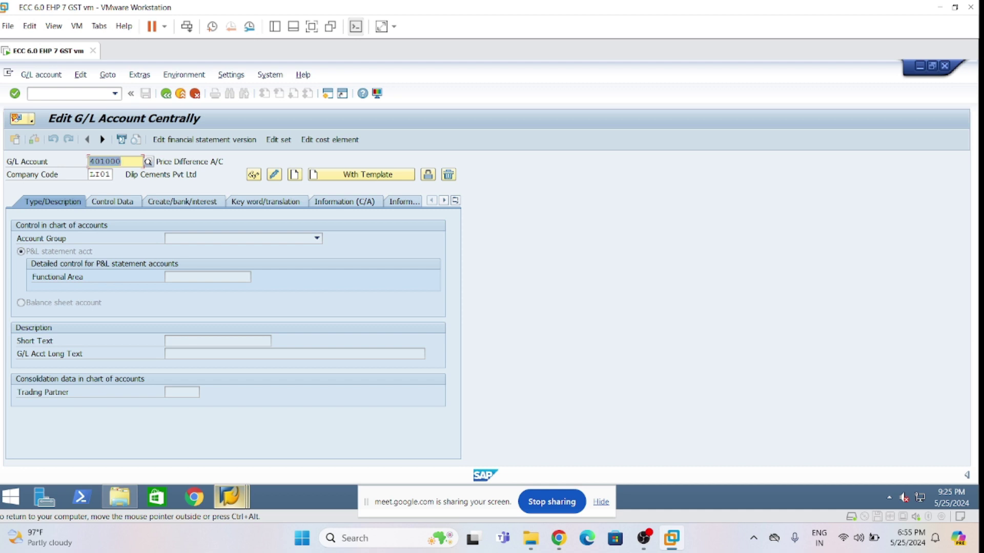
text(160000)
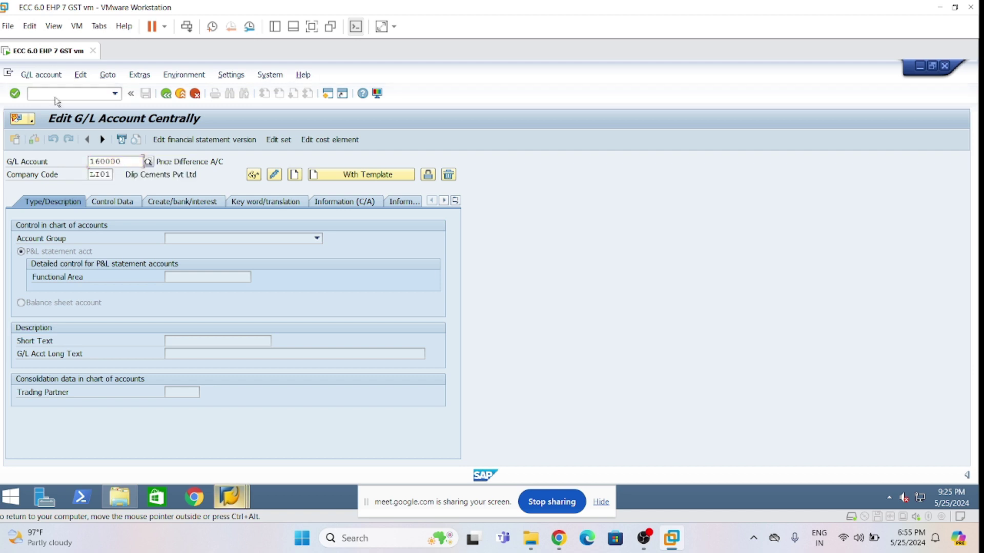
key(Return)
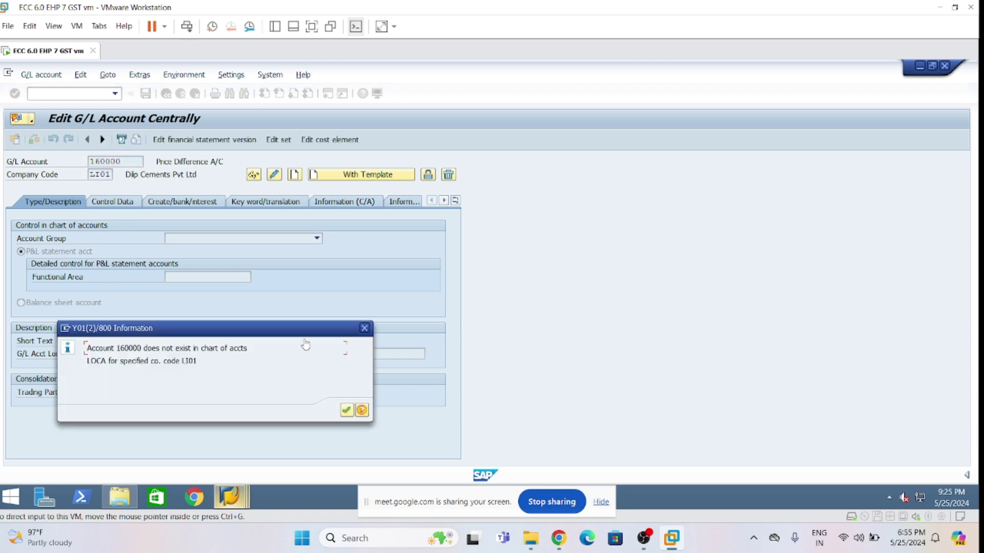
click(351, 415)
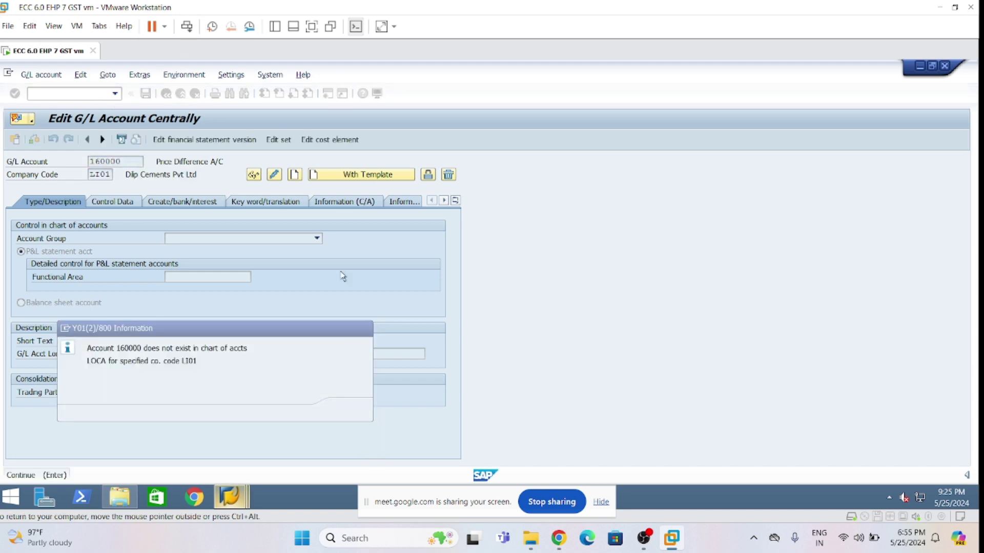
click(295, 174)
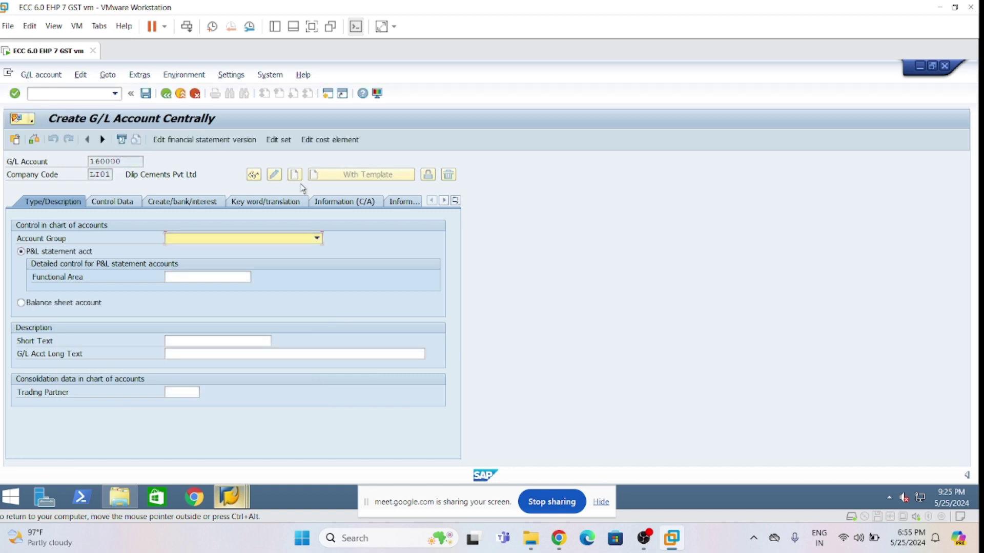
- Make account 160000 a balance sheet account in account group L160 Tax Payable
click(33, 306)
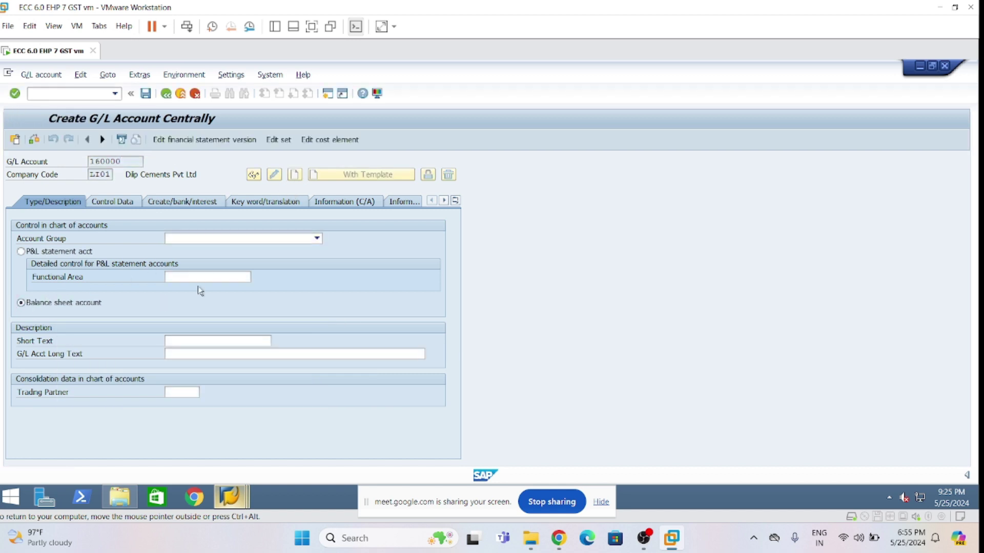
click(317, 239)
scroll(241, 354, down, 4)
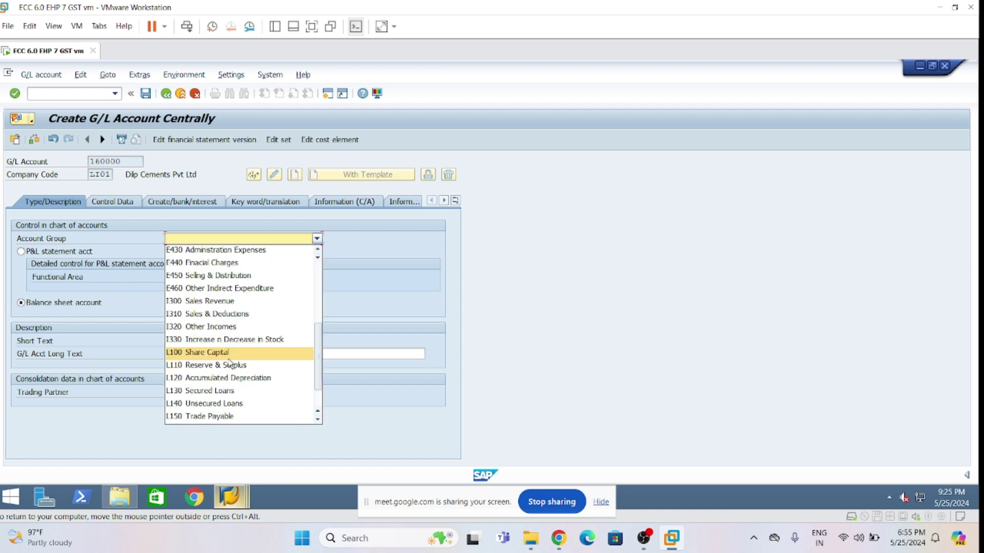
scroll(244, 391, down, 2)
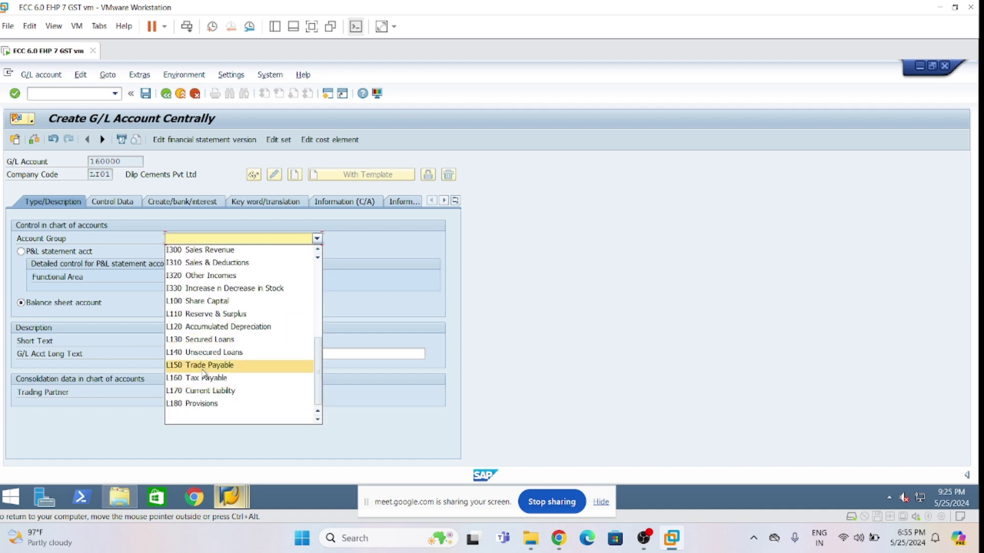
click(267, 381)
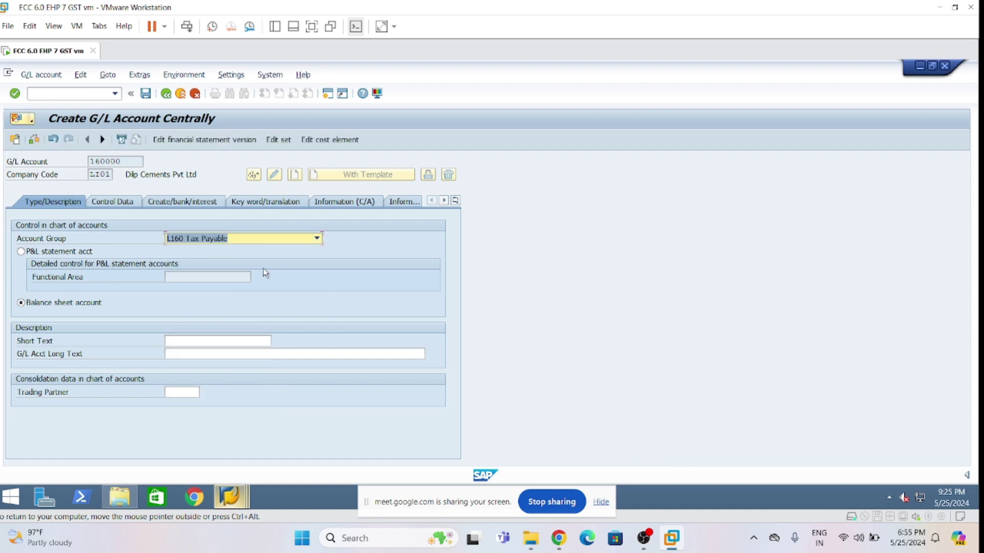
- Enter "Tax Payable A/C" as both the short text and the long text of account 160000
click(235, 339)
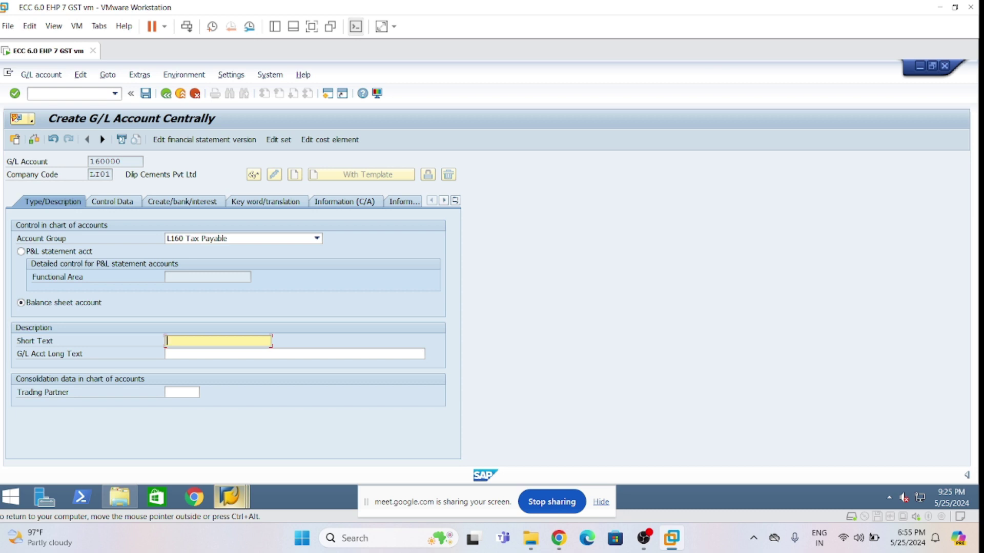
text(Tax Payable A/C)
key(ctrl+a)
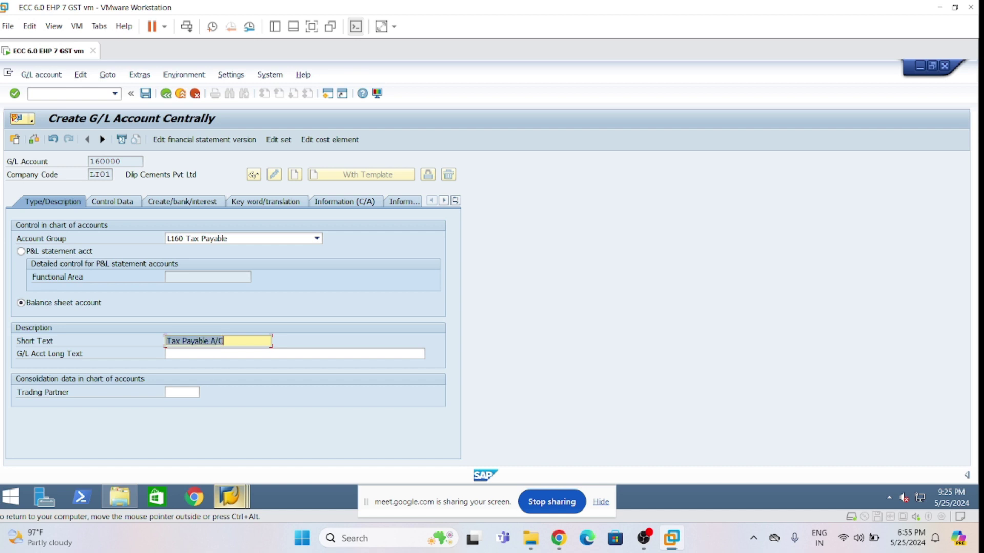
key(ctrl+c)
key(Tab)
key(ctrl+v)
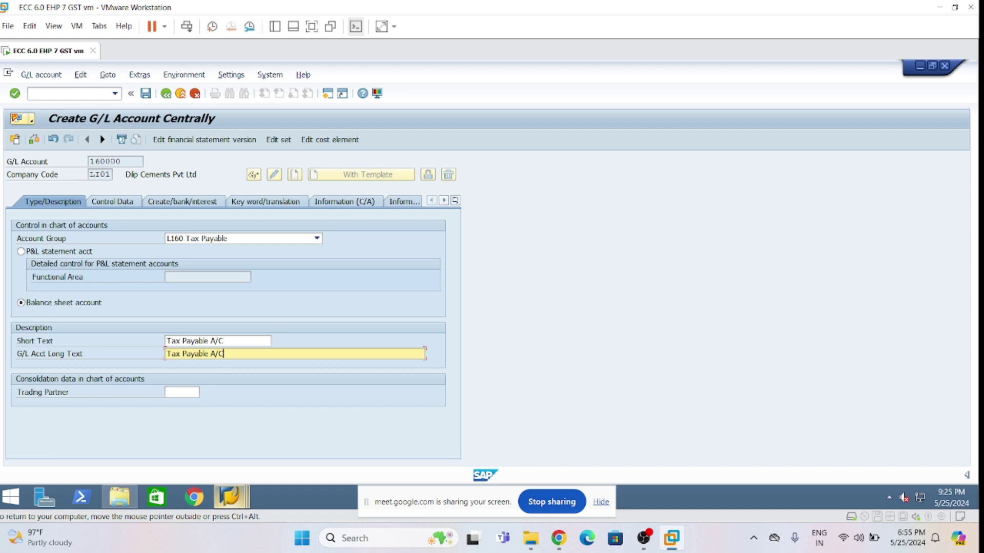
- In the control data, set tax category * and sort key 001, and enable posting without tax and line item display
click(115, 203)
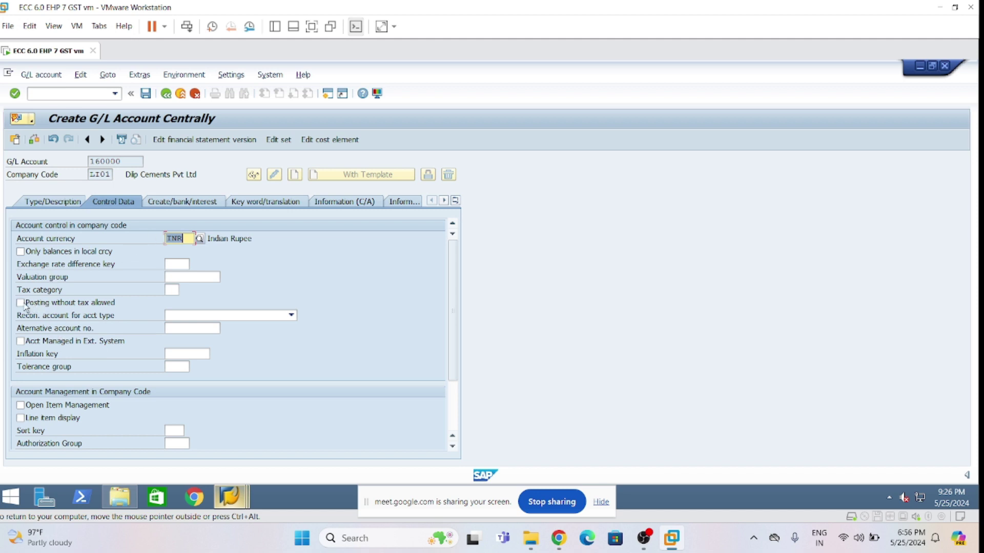
click(172, 291)
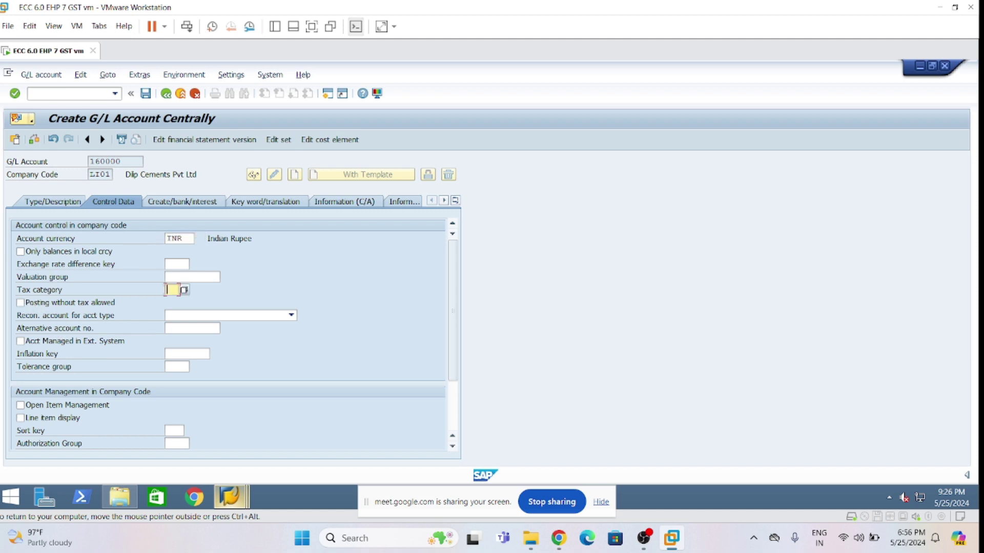
click(176, 302)
click(20, 303)
click(20, 419)
click(167, 430)
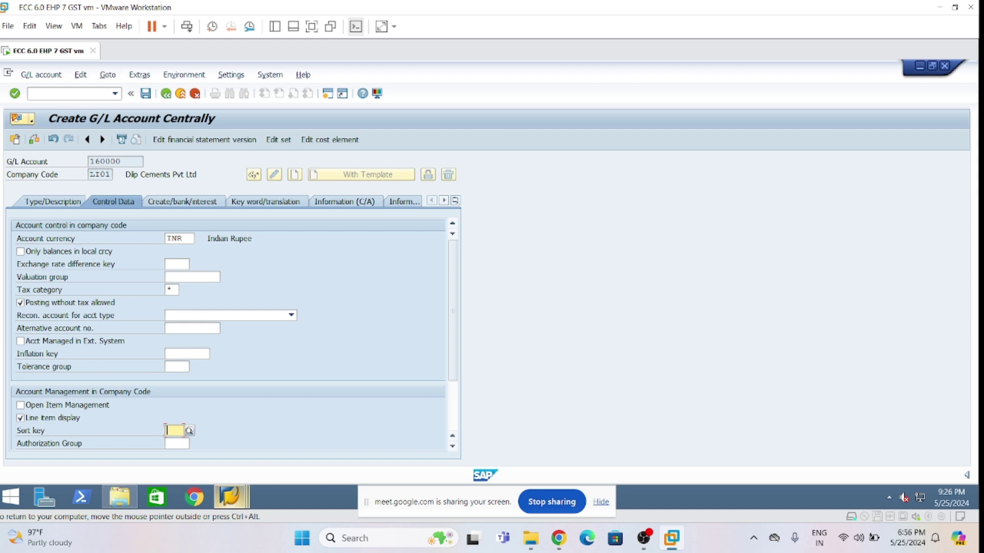
click(173, 442)
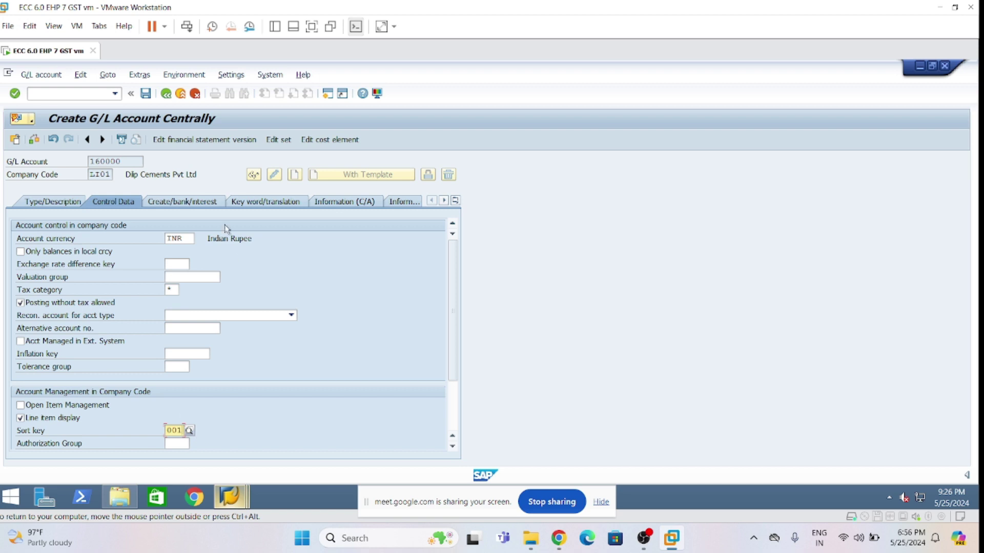
- Assign field status group G001 to account 160000 and save the account despite the currency warning
click(184, 207)
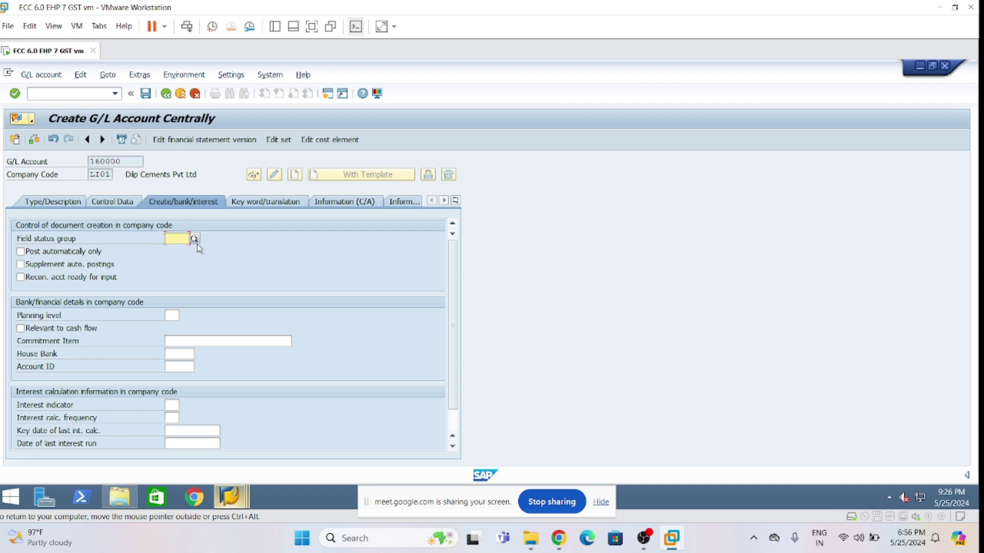
click(180, 240)
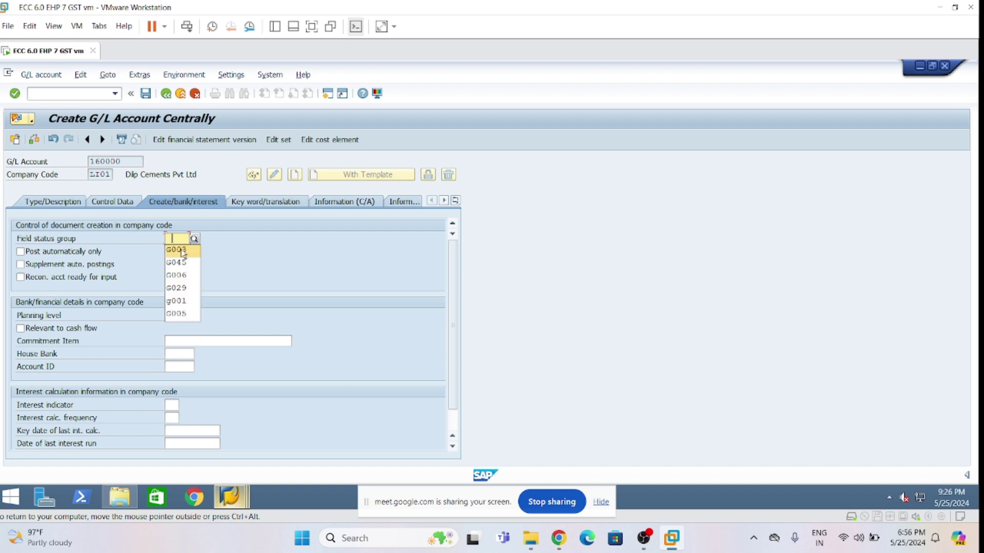
click(183, 303)
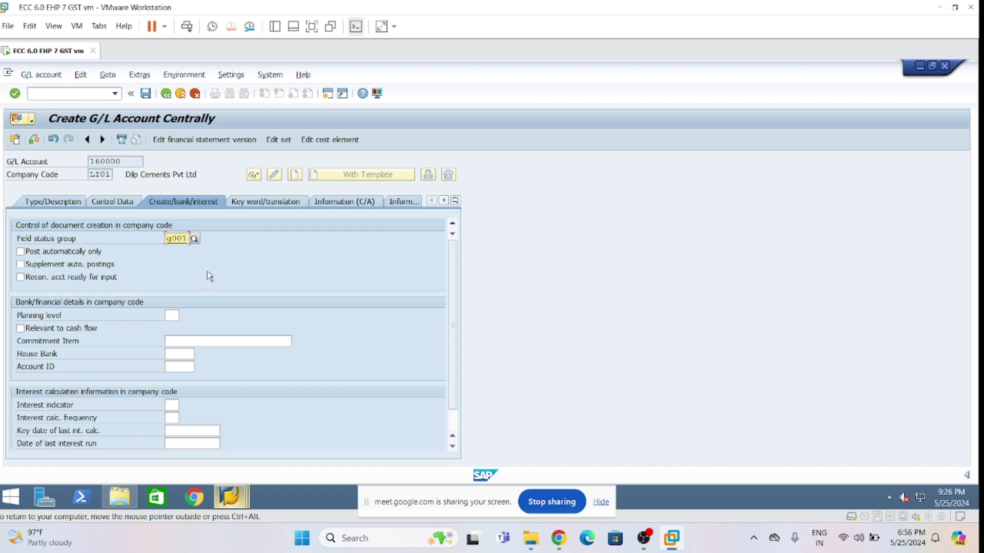
click(146, 94)
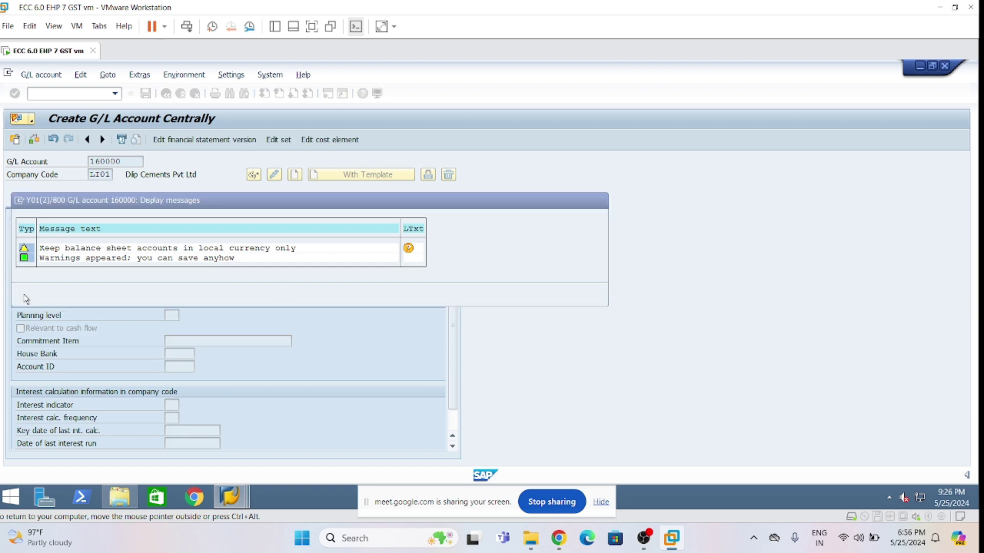
click(26, 298)
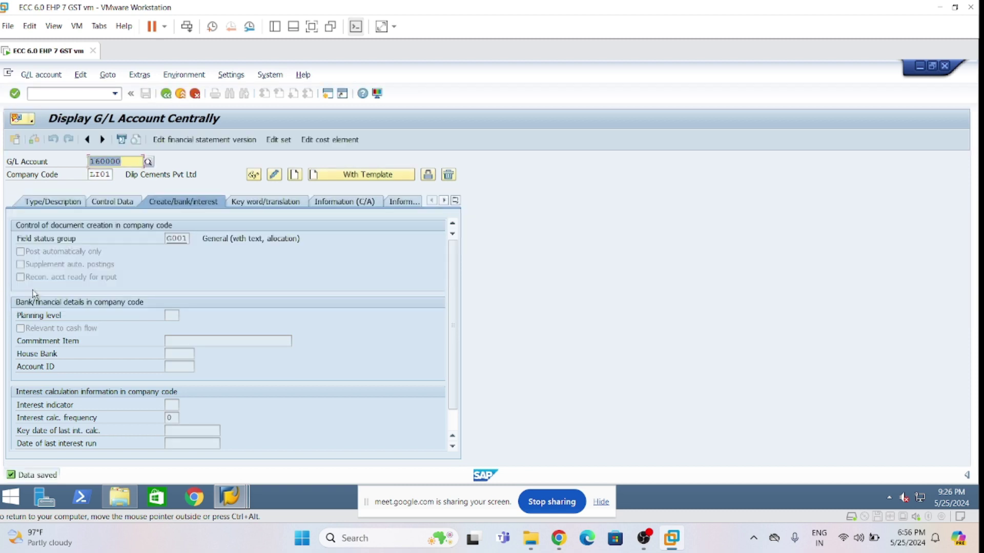
- Start creating G/L account 260000 for company code LI01 in account group A260 Tax Receivables
click(49, 200)
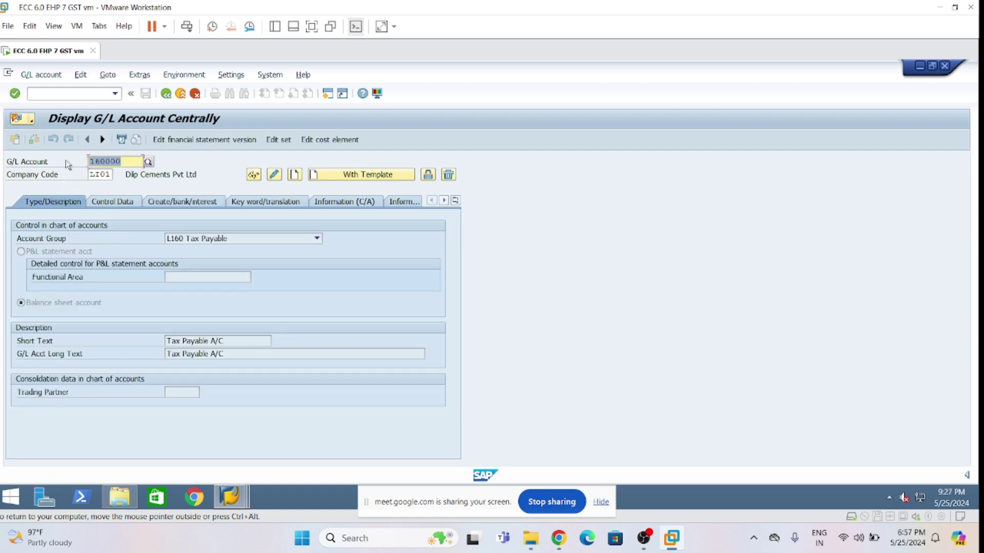
click(91, 162)
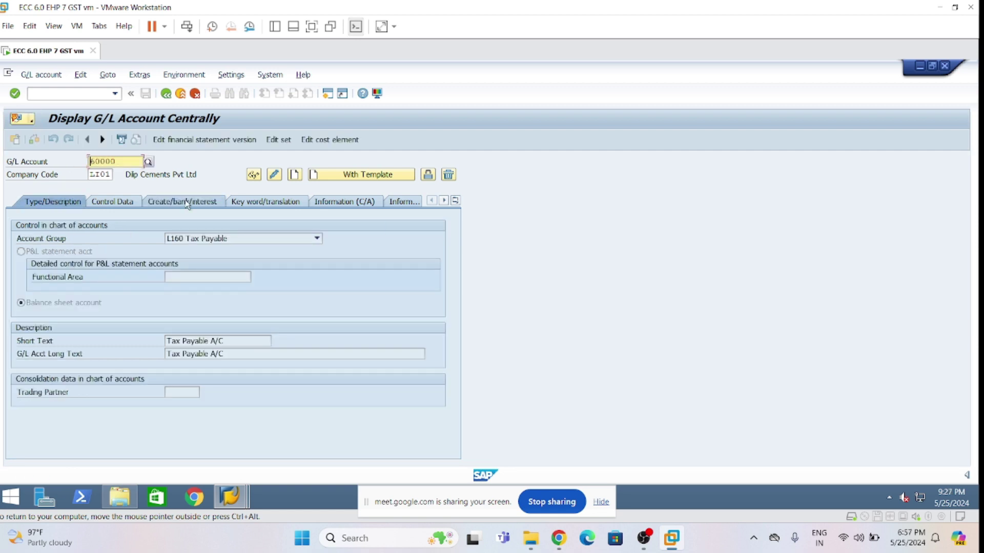
key(Delete)
text(2)
key(Return)
click(294, 174)
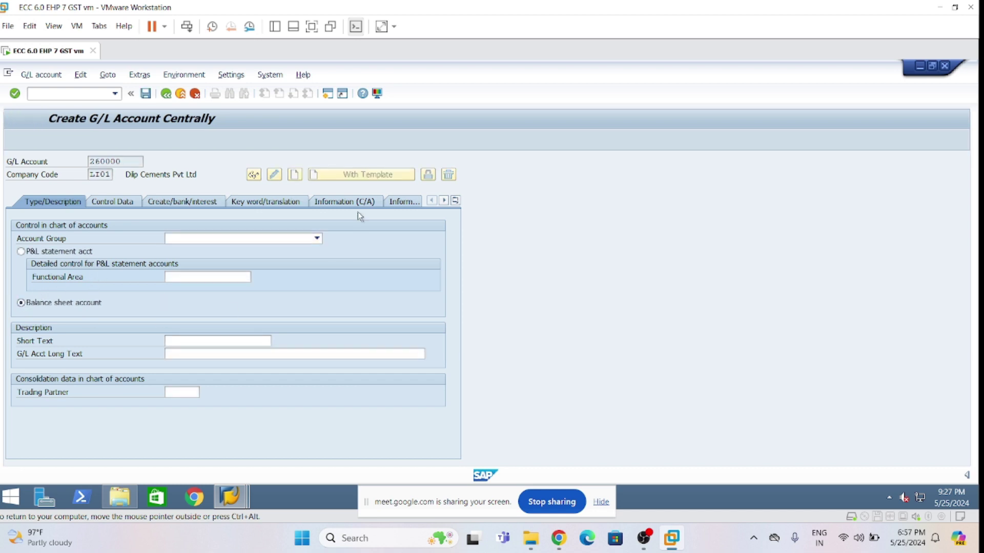
click(317, 239)
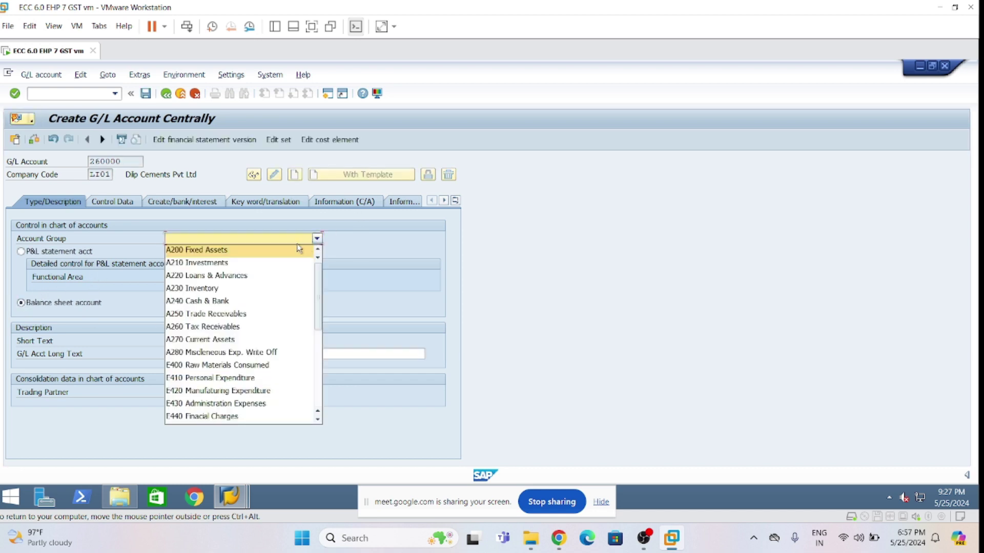
click(223, 323)
click(258, 341)
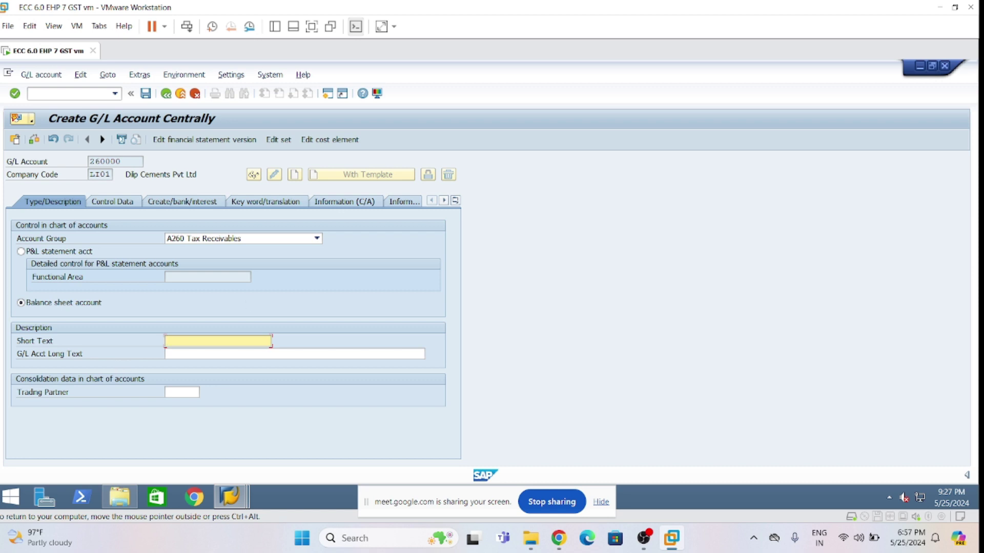
click(203, 342)
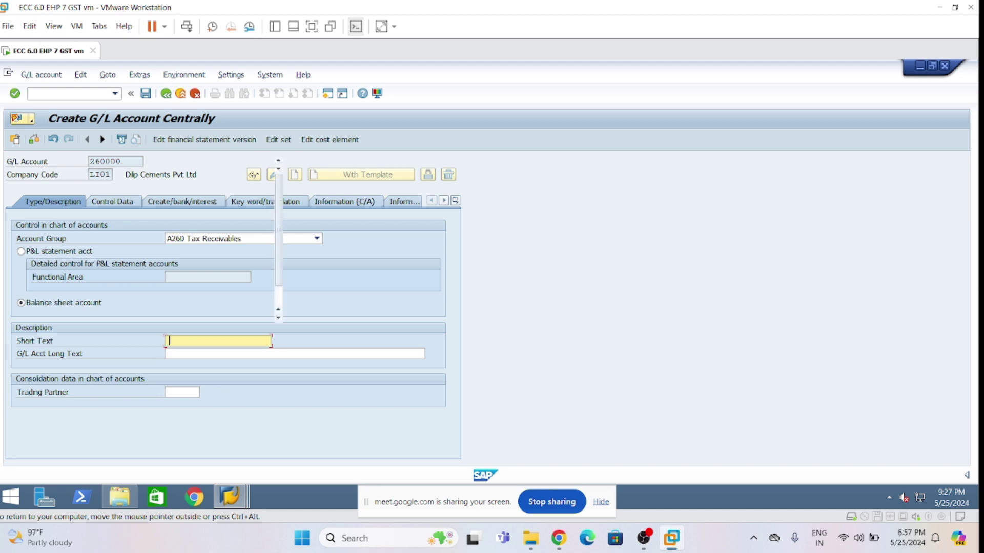
click(203, 341)
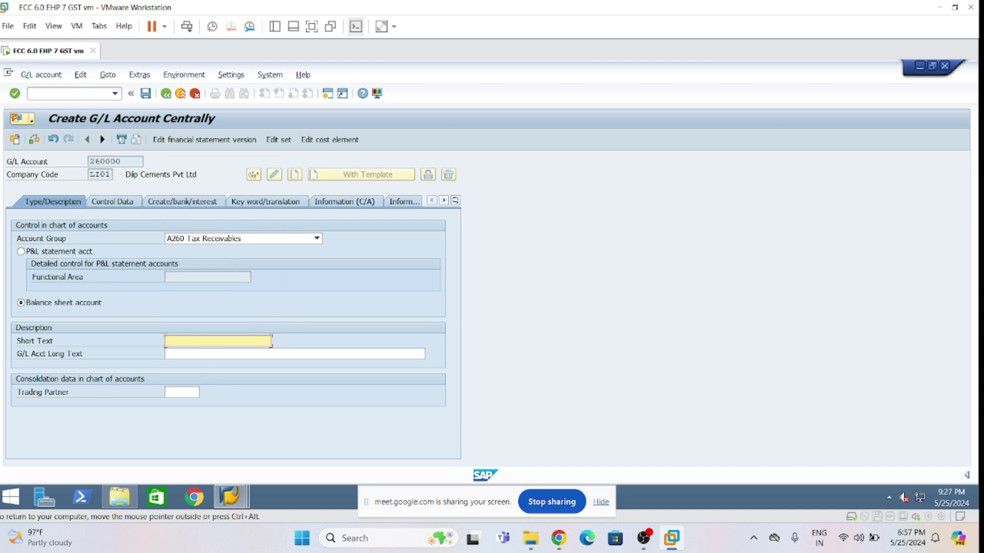
text(Tax Receivable A/C)
key(ctrl+a)
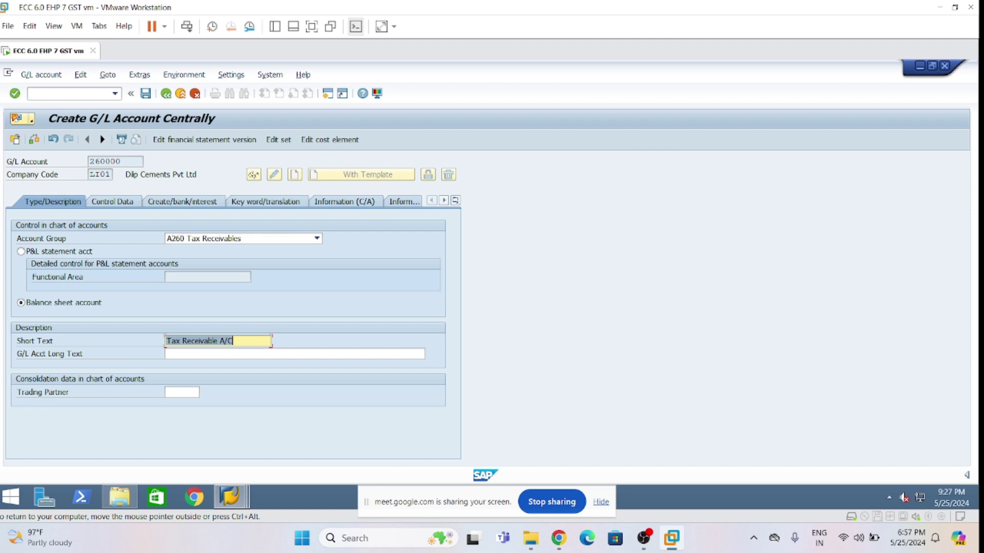
key(ctrl+c)
text(Ta)
key(ctrl+a)
key(BackSpace)
text(C)
key(BackSpace)
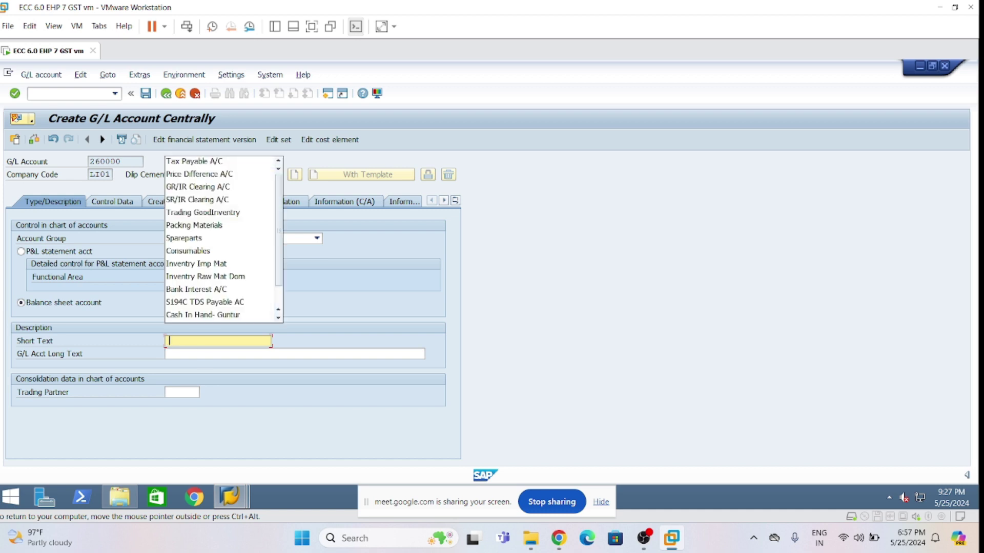
key(Escape)
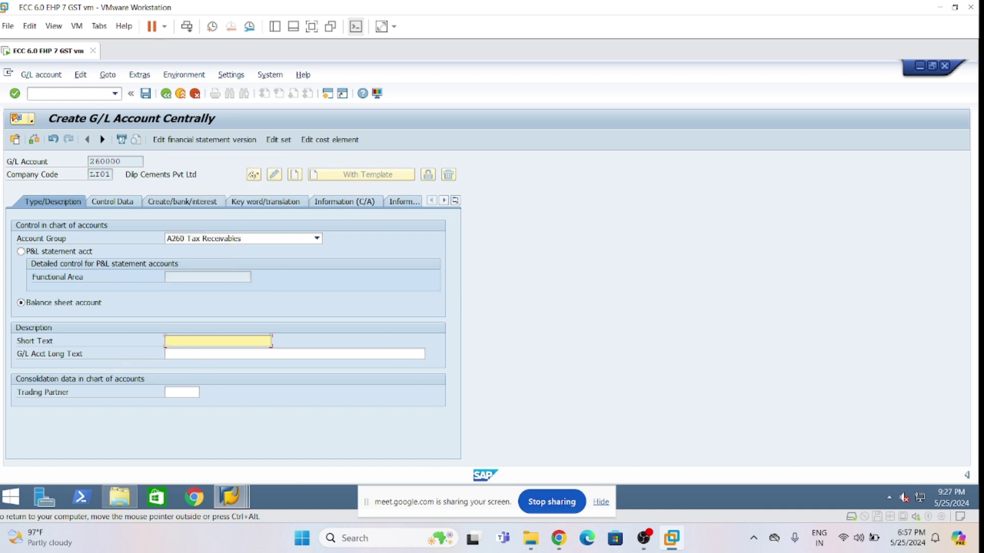
- Enter "Tax Receivable A/C" as both the short text and the long text of account 260000
text(Tax)
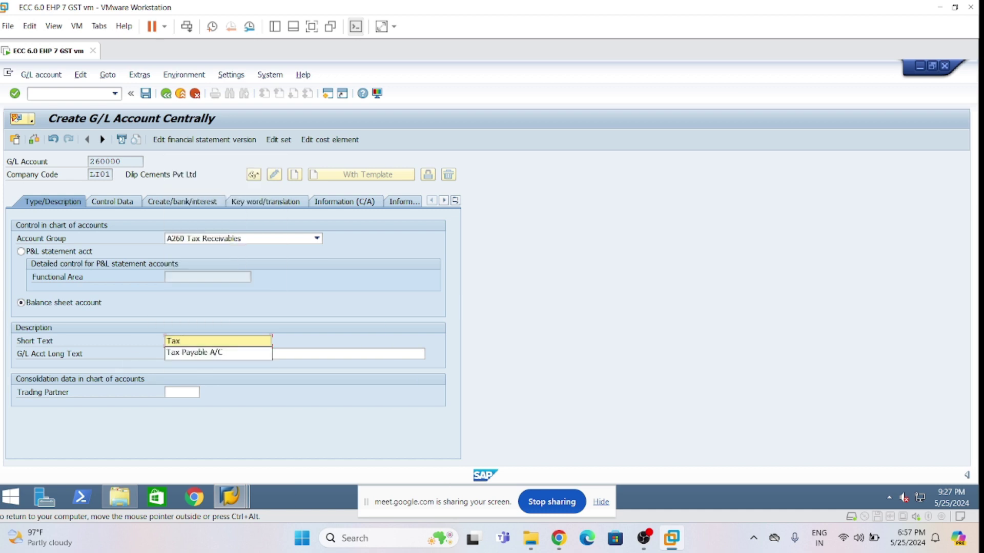
text( Rcee)
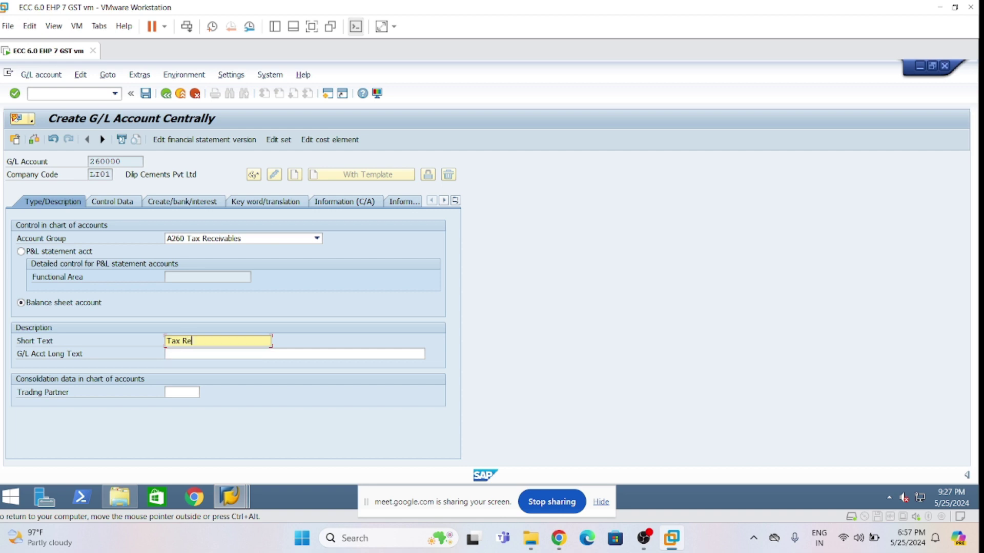
text(ceivable A/C)
key(ctrl+a)
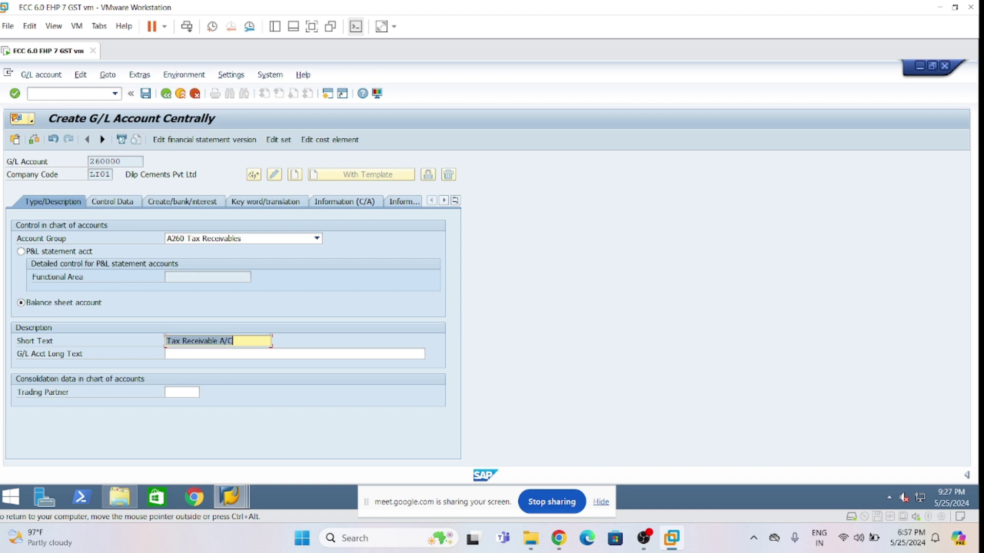
key(ctrl+c)
key(Tab)
key(ctrl+v)
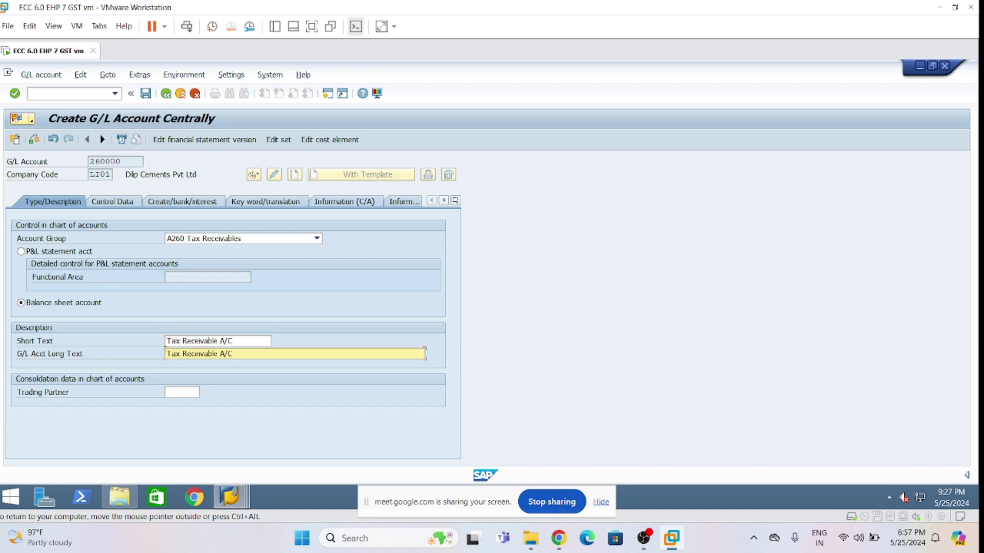
- In account 260000's control data, set tax category * and sort key 001, and enable posting without tax and line item display
click(117, 203)
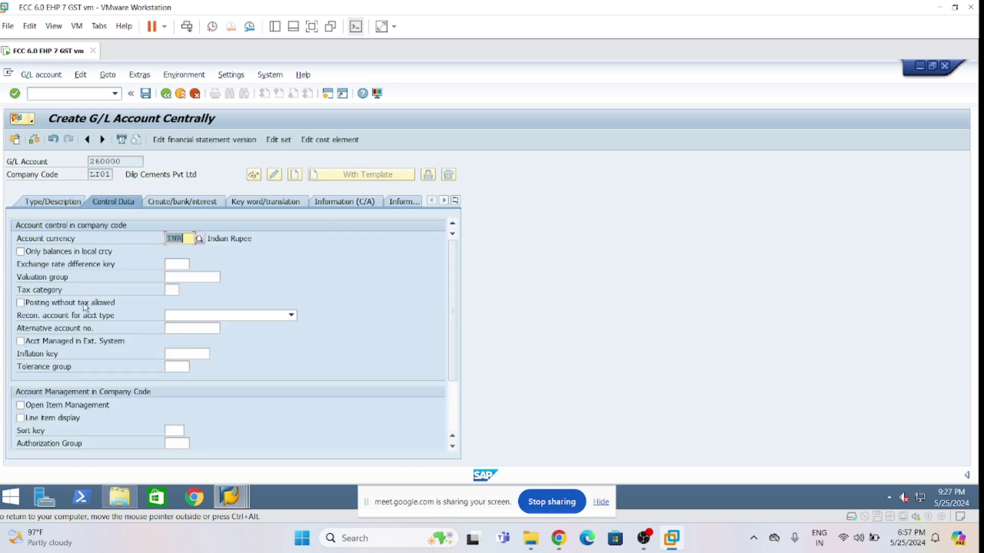
click(174, 290)
text(*)
click(20, 303)
click(21, 418)
click(174, 430)
click(177, 442)
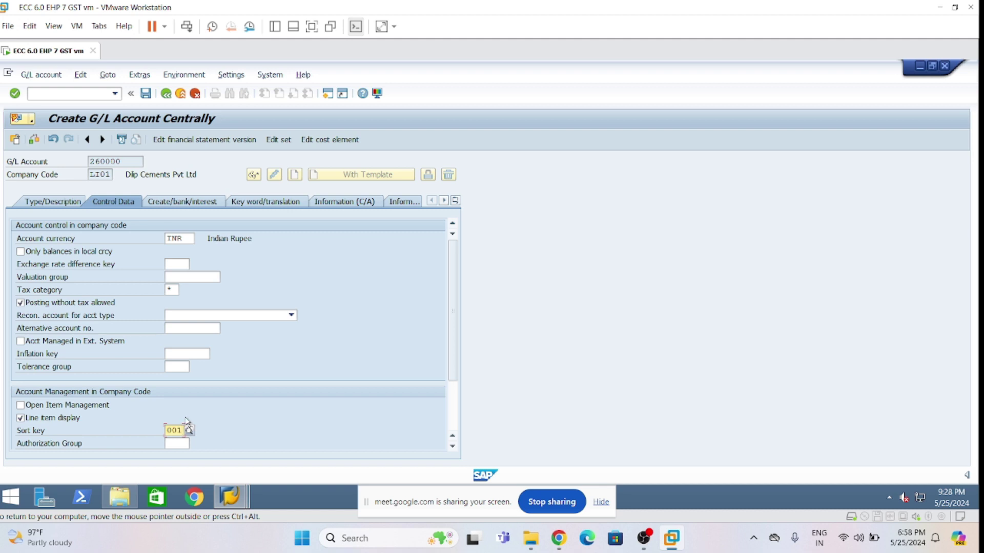
- Assign field status group G001 to account 260000, save the account despite the warning, and leave G/L account maintenance
click(202, 205)
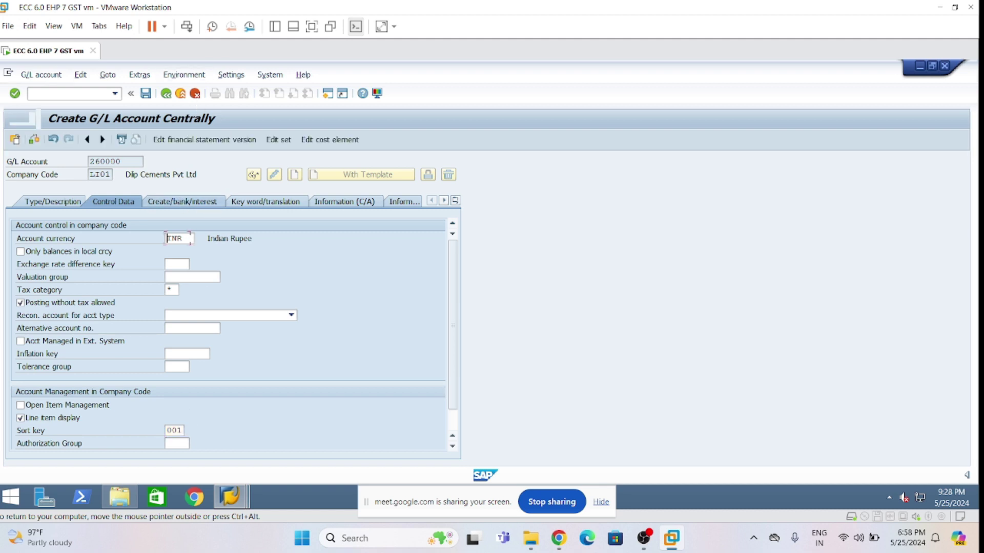
text(g001)
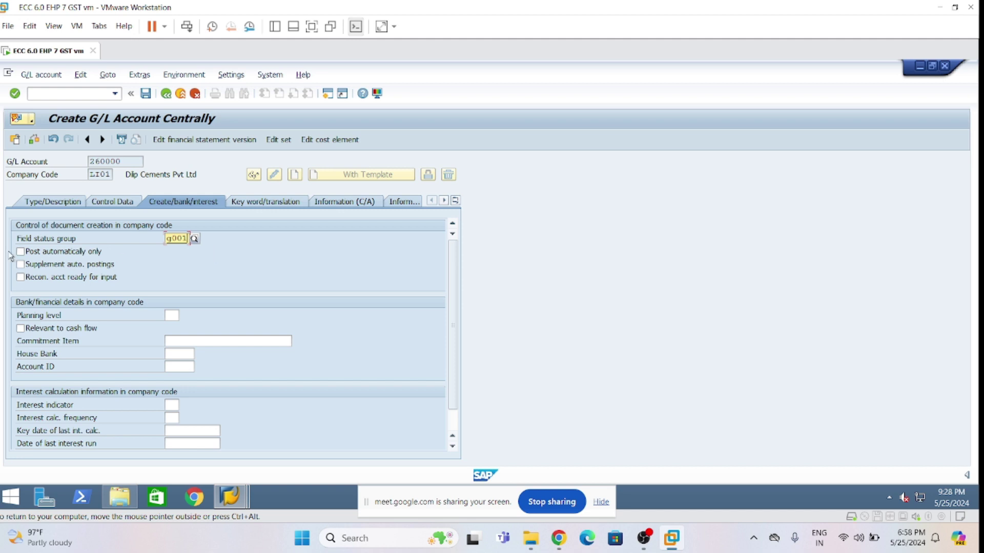
click(152, 96)
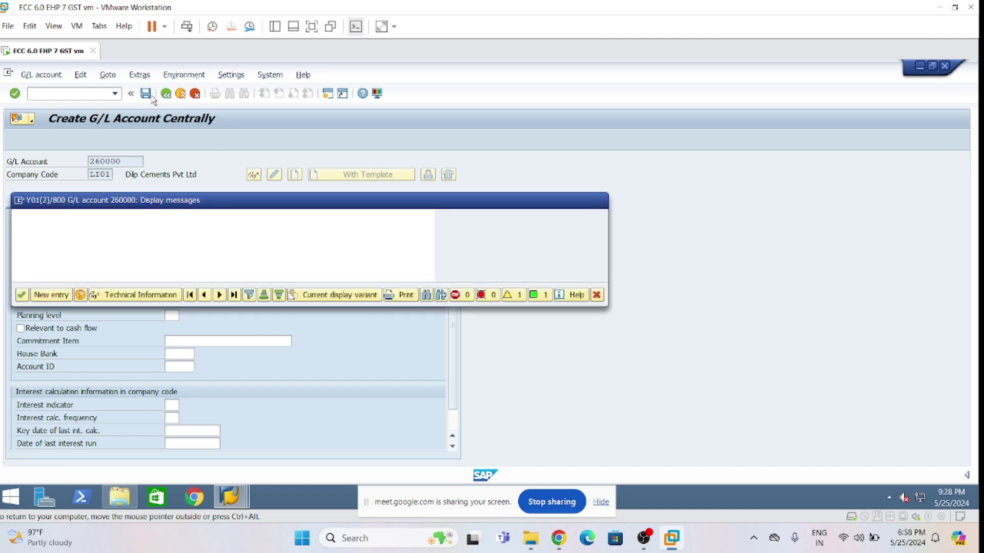
click(23, 295)
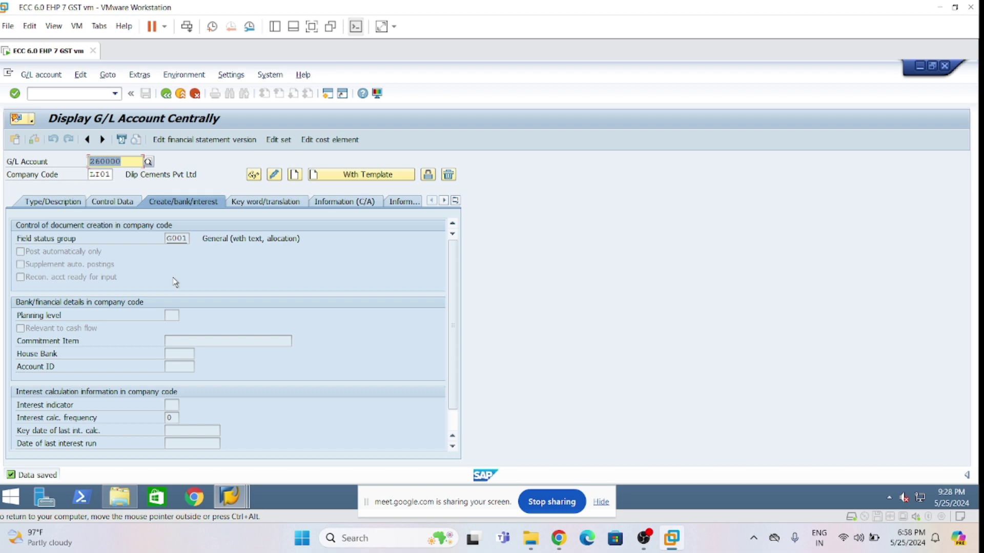
click(165, 93)
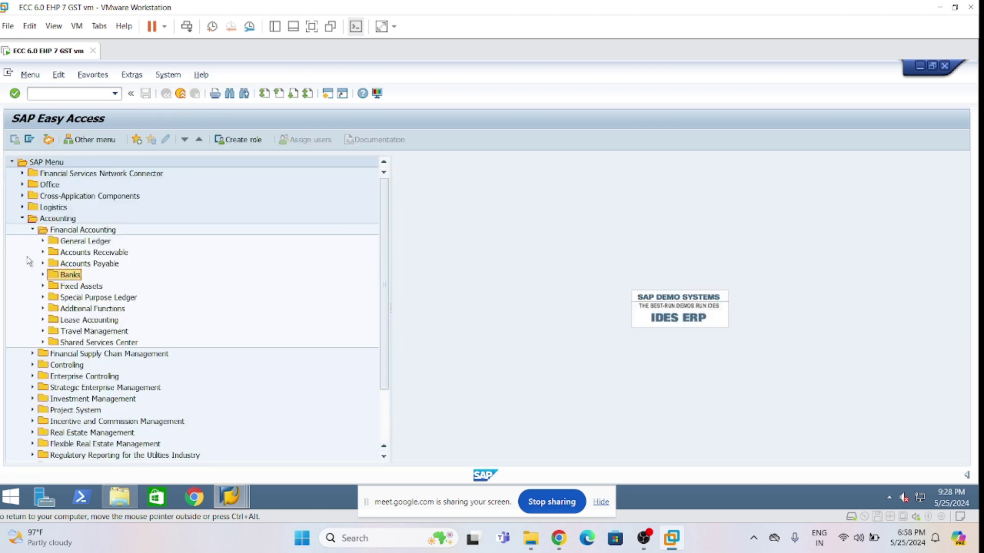
- Switch to the SAP session showing valuation classes, leave that view, and open the SAP Reference IMG through transaction SPRO
mouse_move(236, 506)
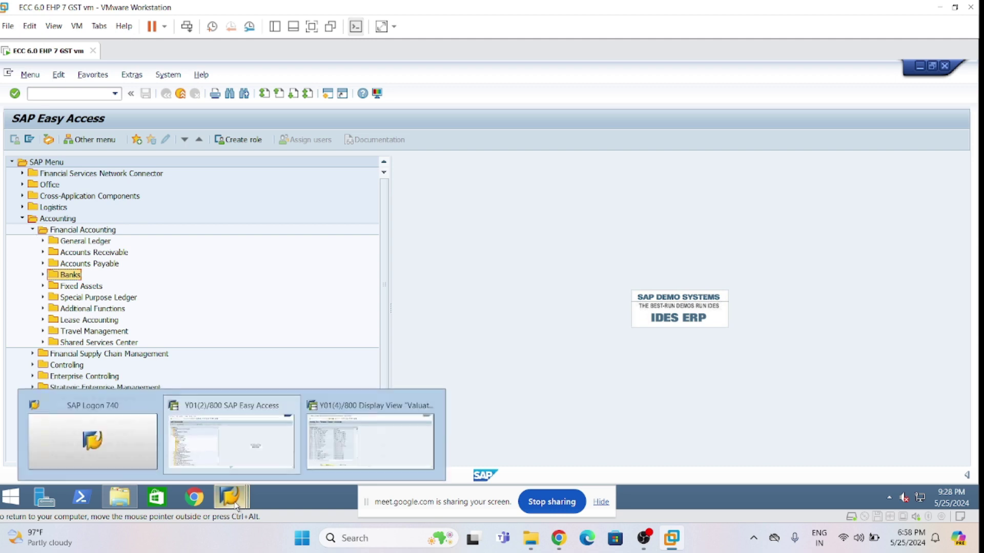
click(388, 435)
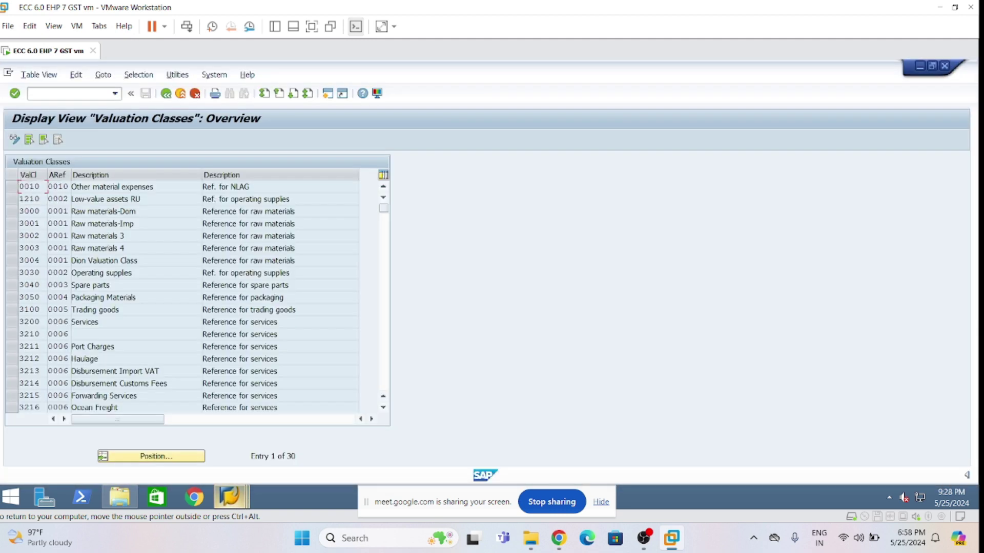
click(166, 96)
click(166, 94)
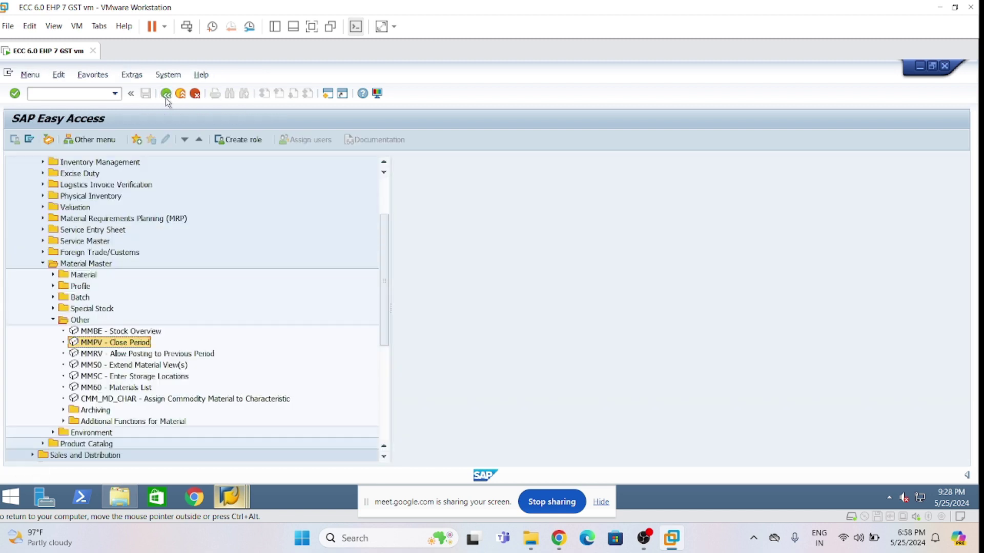
click(66, 95)
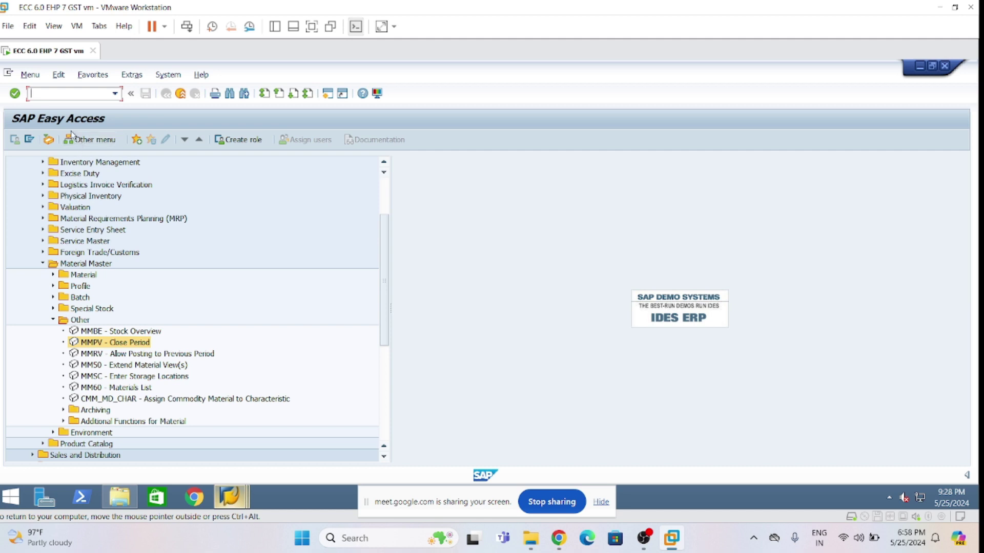
text(spro)
key(Return)
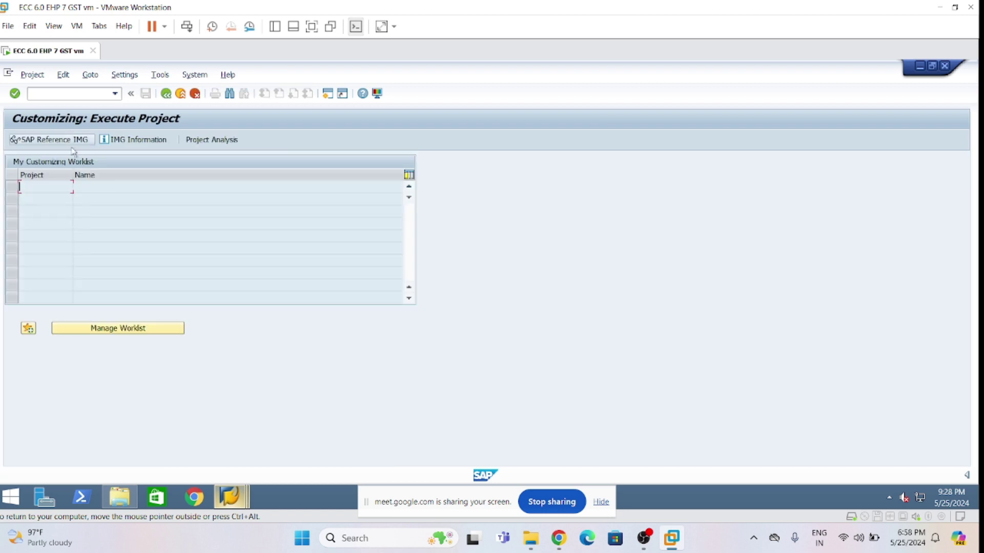
click(73, 142)
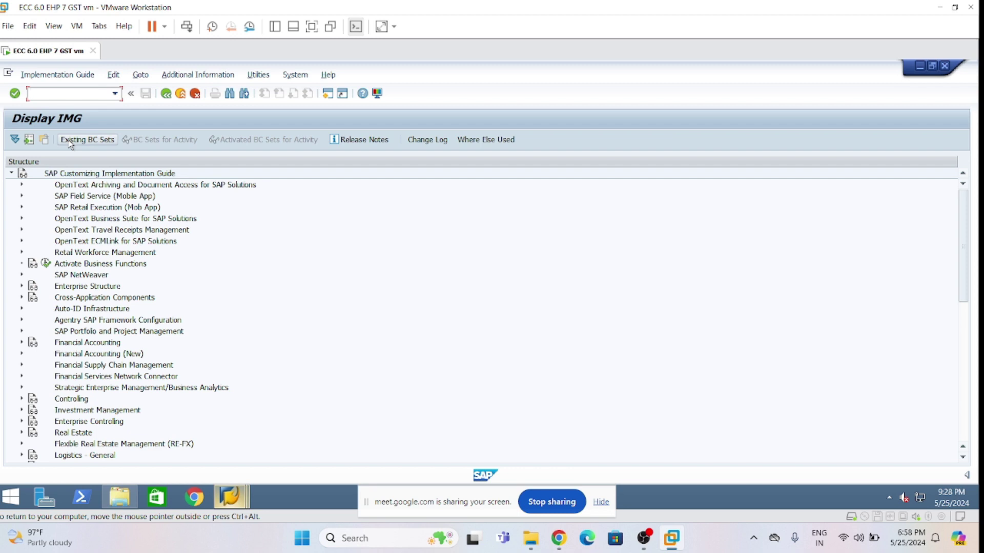
- Open Define Tax Accounts for tax posting on sales/purchases within the Financial Accounting (New) global settings
click(22, 354)
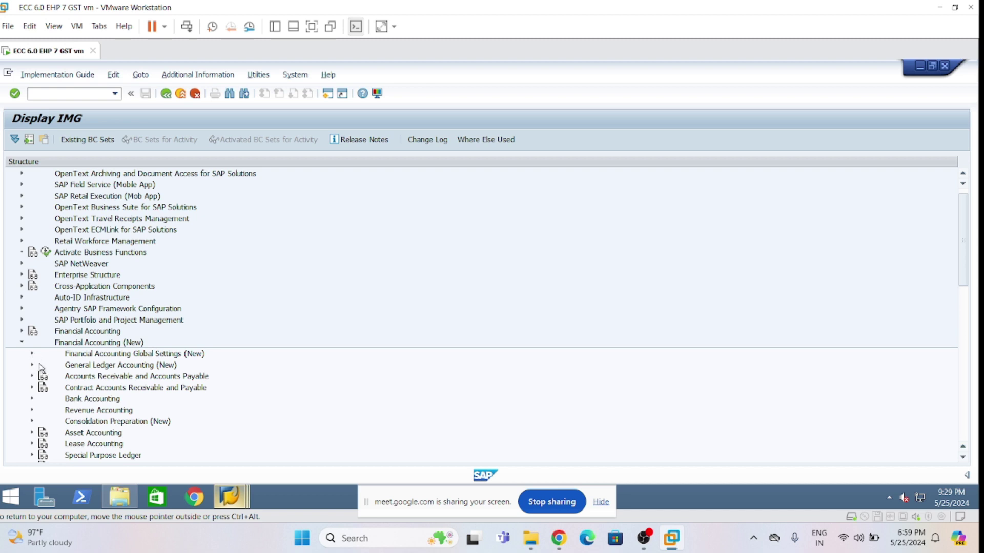
click(34, 356)
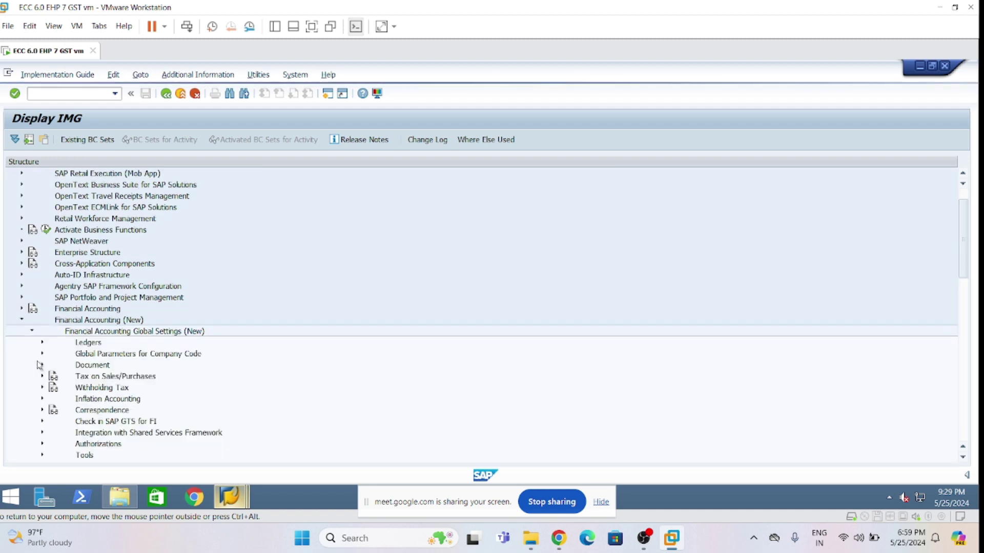
click(42, 376)
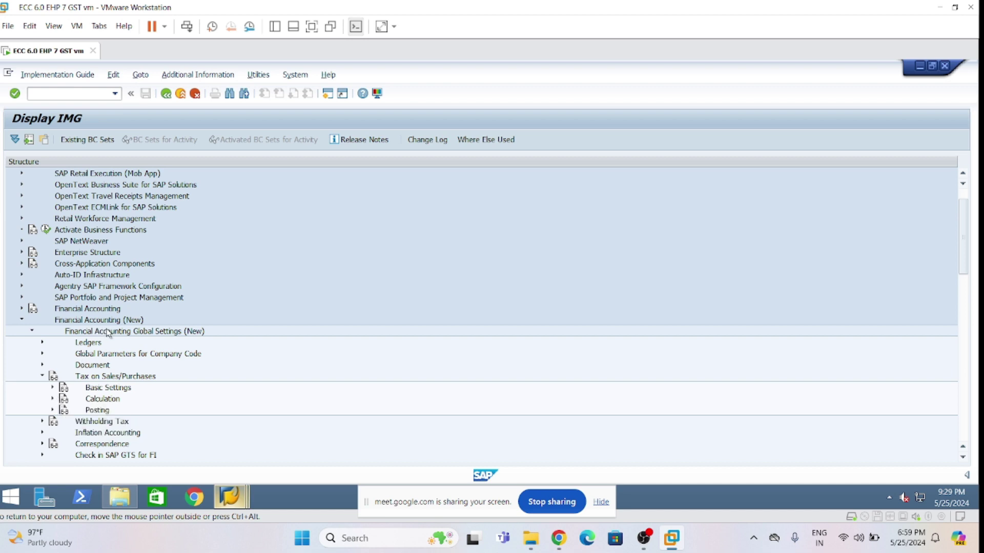
click(53, 410)
scroll(104, 371, down, 2)
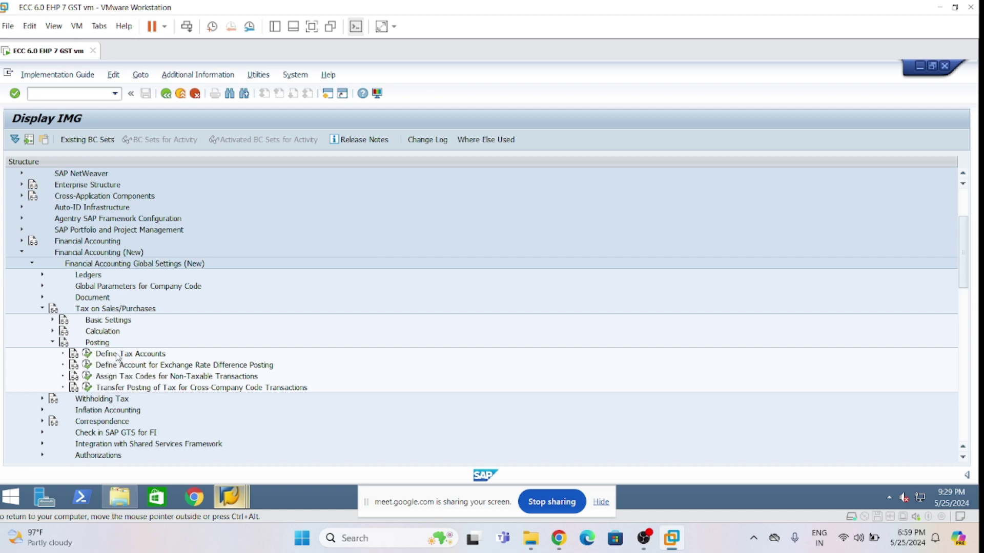
click(87, 354)
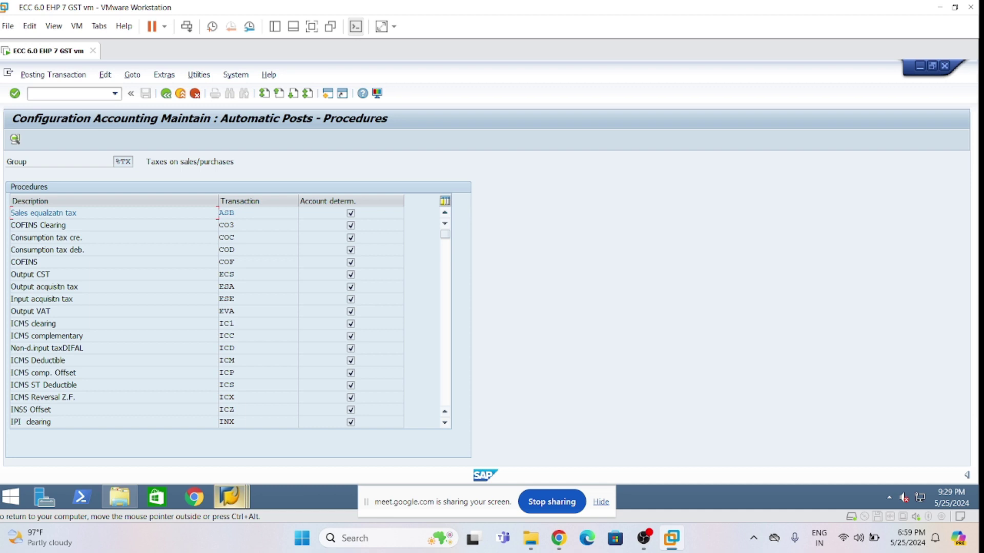
- Open the Input tax procedure VST for chart of accounts LOCA and save its rules without account determination by tax code
scroll(259, 338, down, 15)
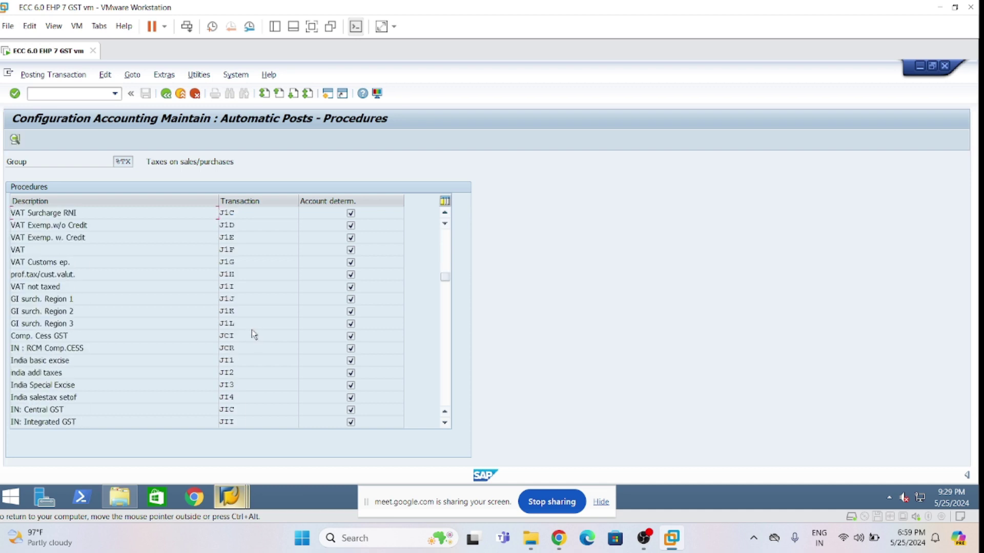
scroll(252, 333, down, 2)
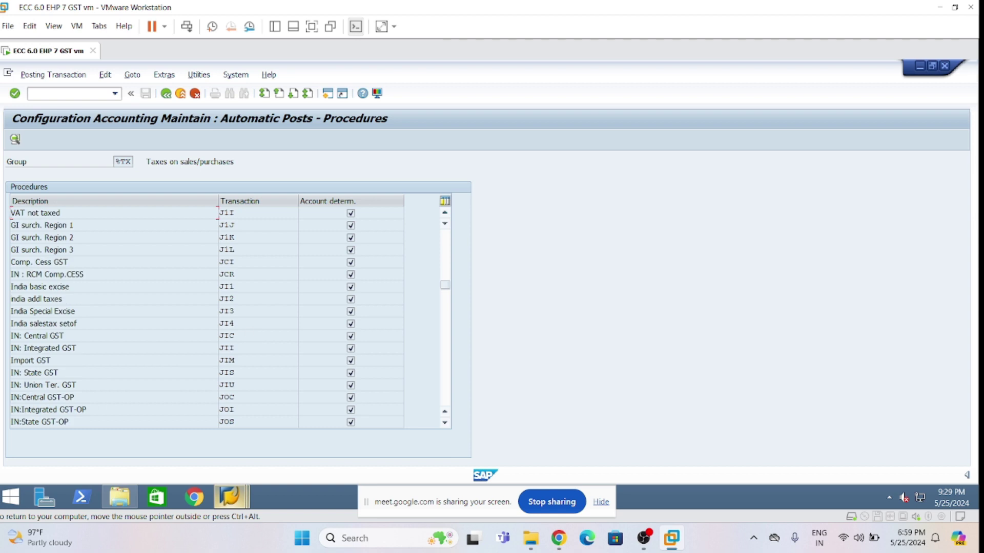
scroll(255, 331, down, 16)
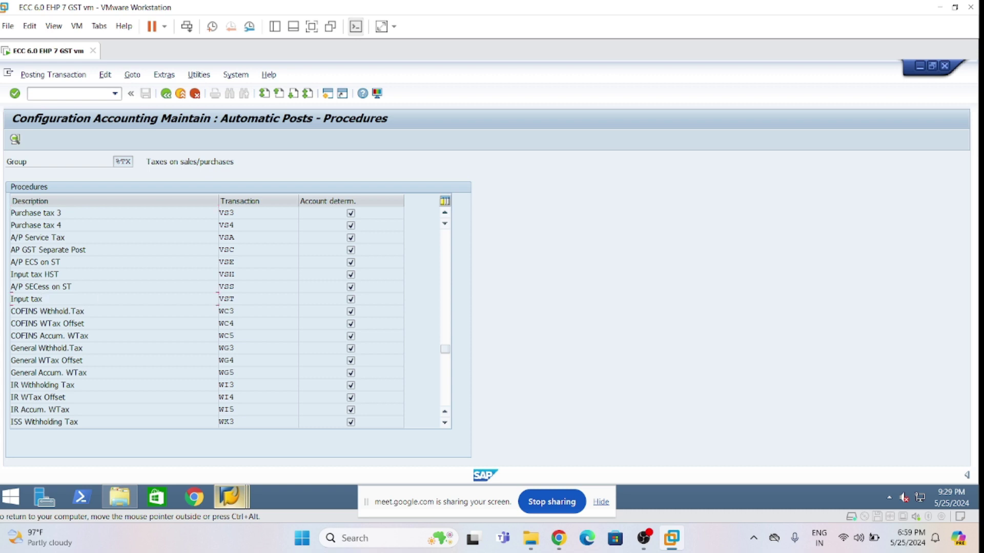
double_click(225, 299)
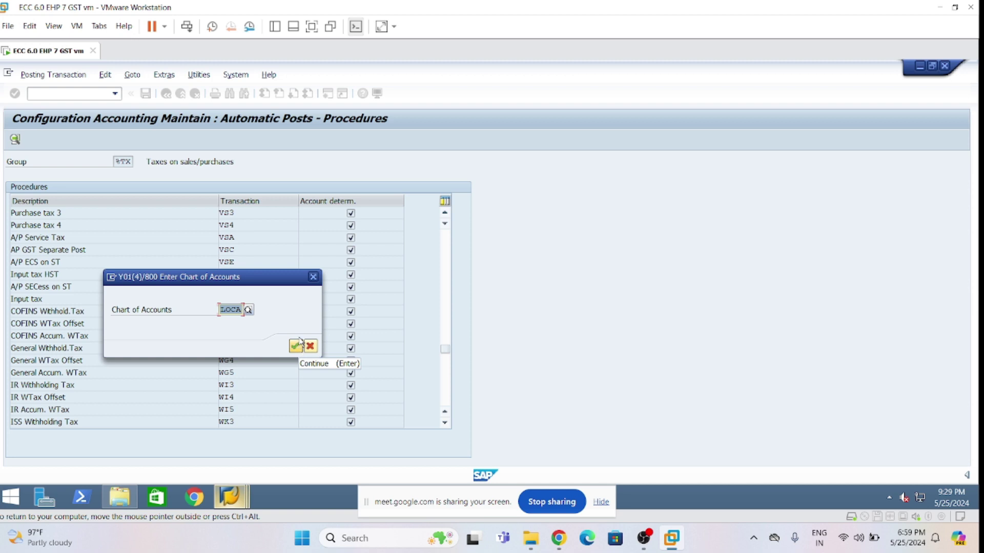
click(289, 346)
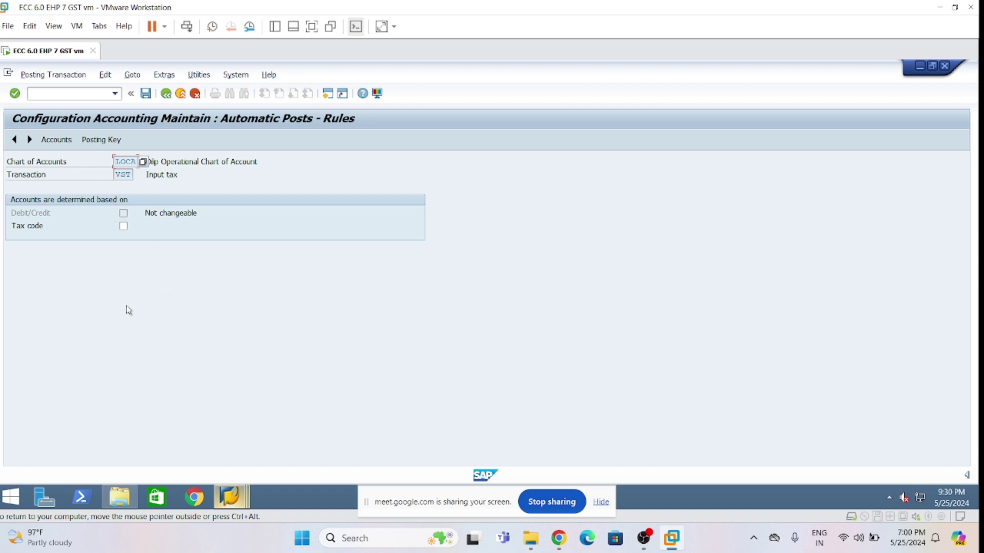
click(147, 94)
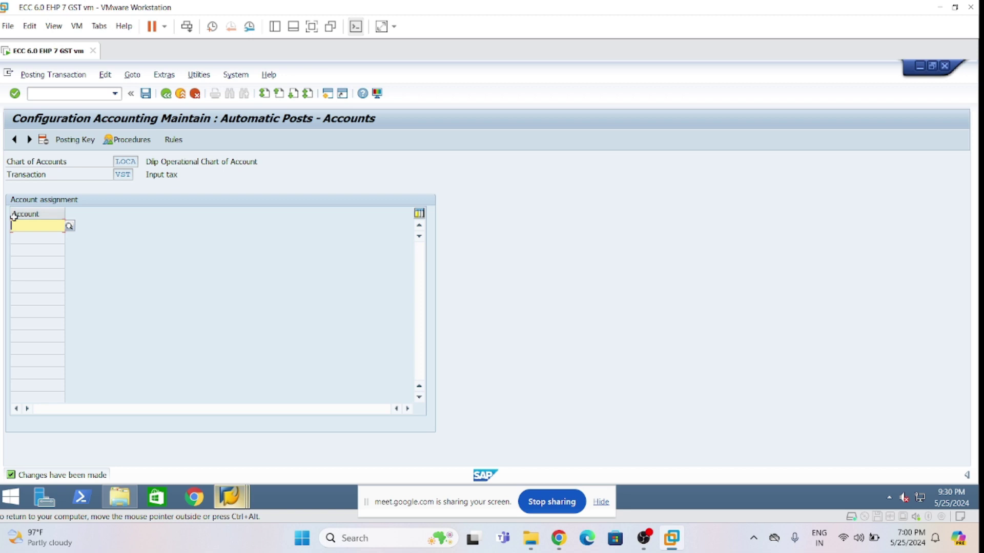
- Assign account 260000 to input tax transaction VST, save it in the proposed customizing request, and return to the procedures
text(260000)
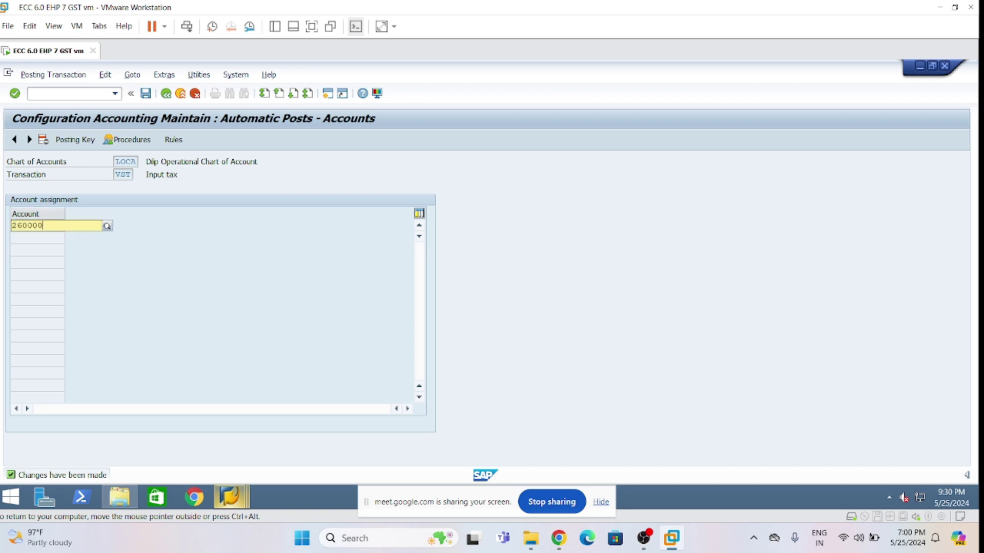
click(30, 271)
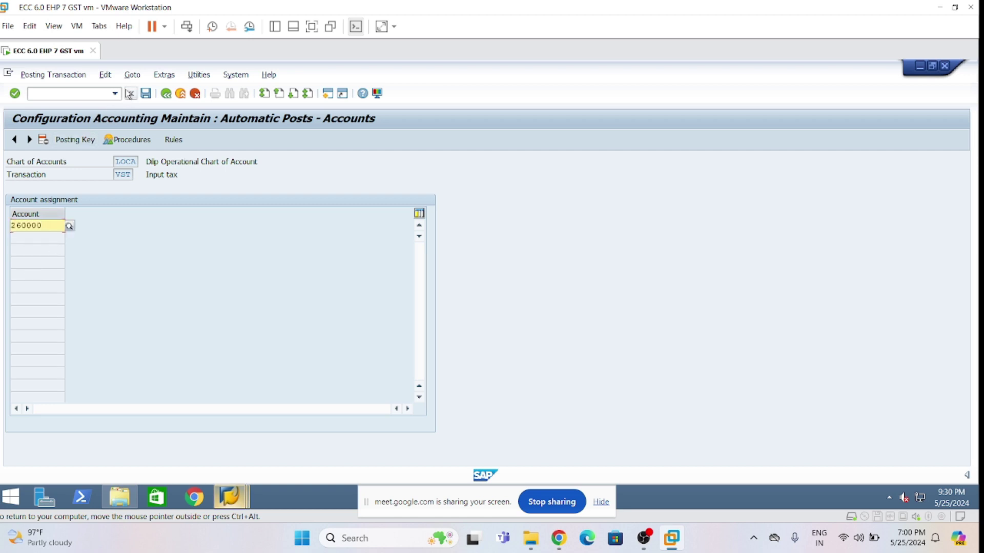
click(145, 94)
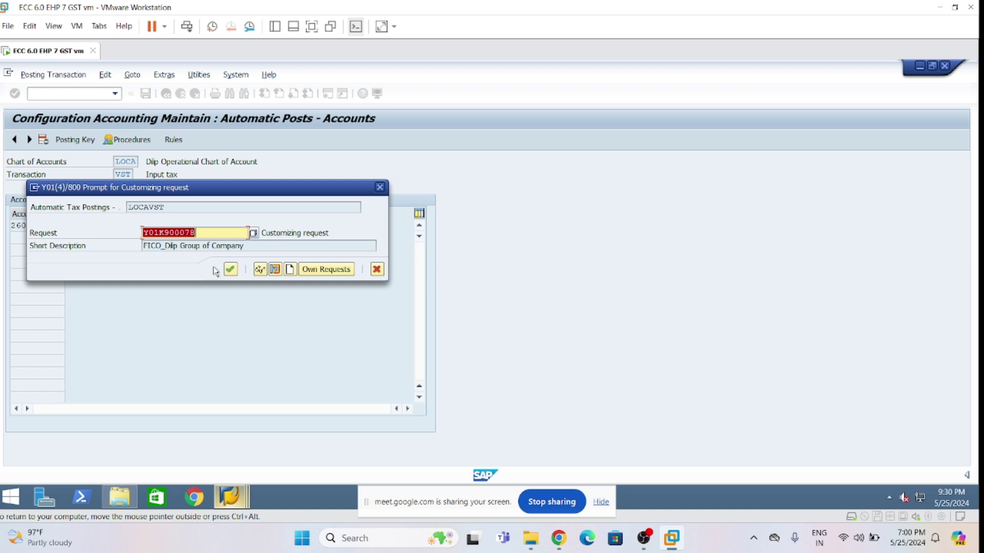
click(230, 269)
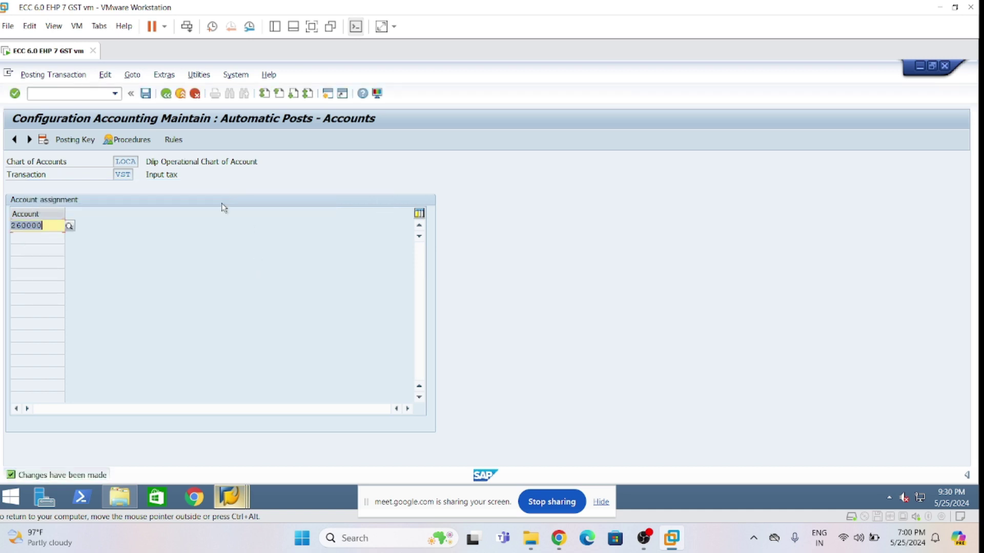
click(166, 94)
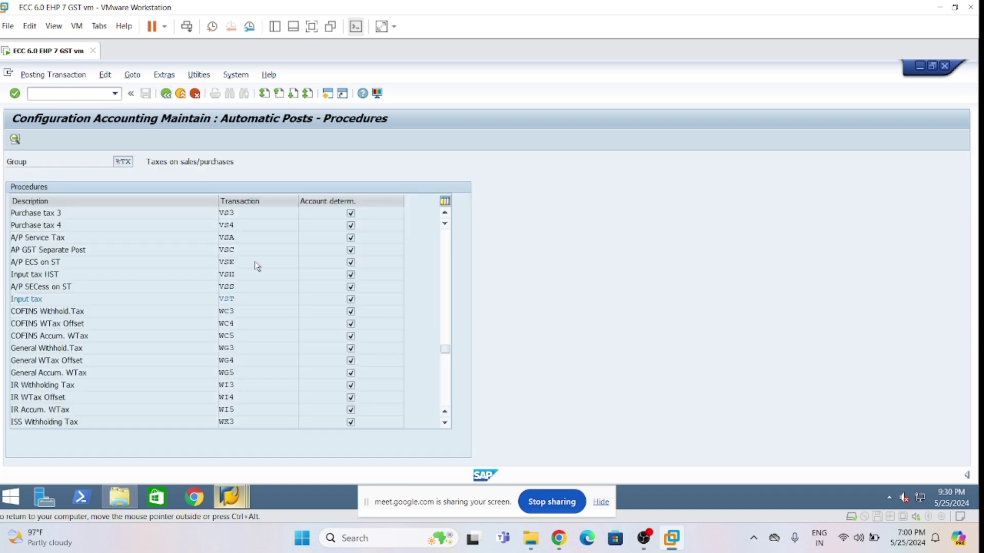
- Open the Output tax procedure MWS for chart of accounts LOCA and save its rules without account determination by tax code
scroll(254, 261, up, 6)
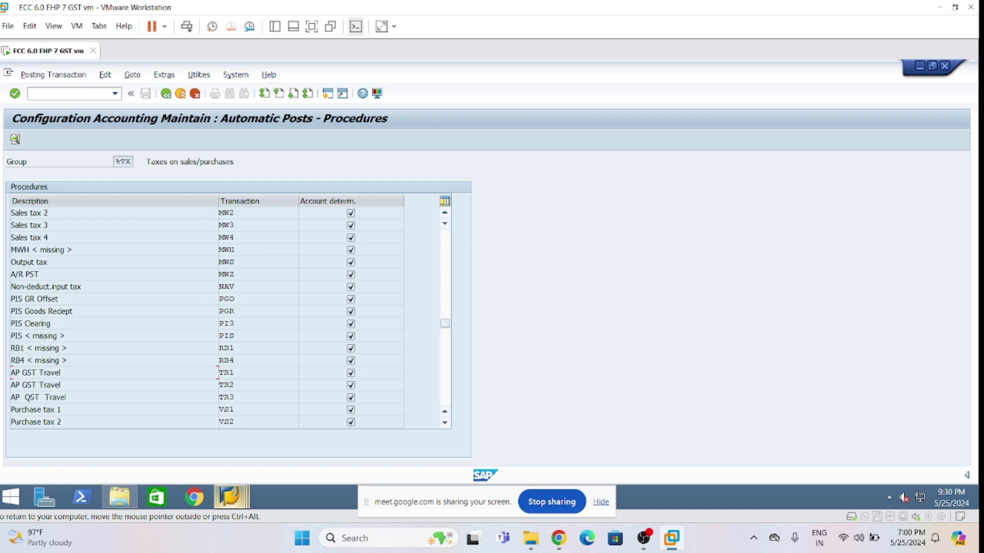
double_click(225, 263)
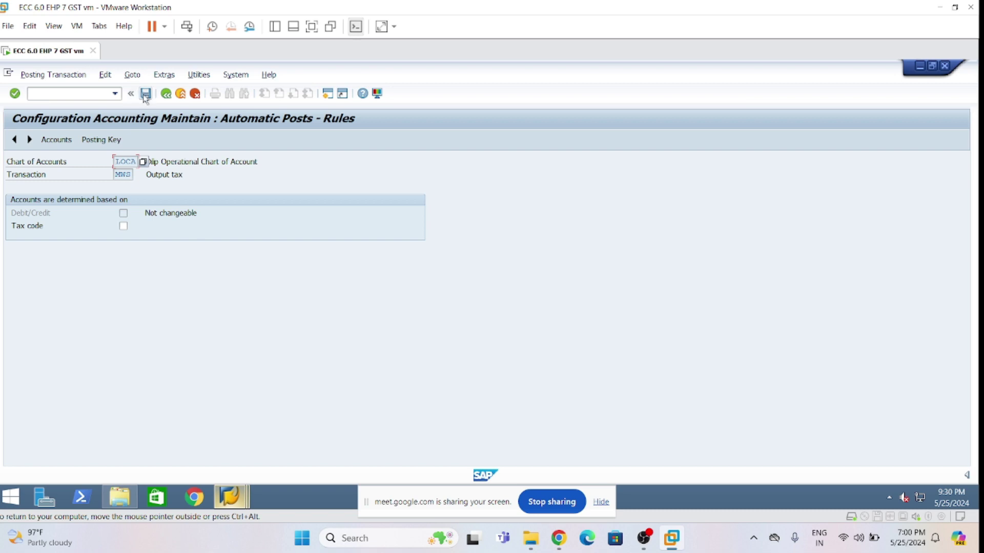
click(146, 94)
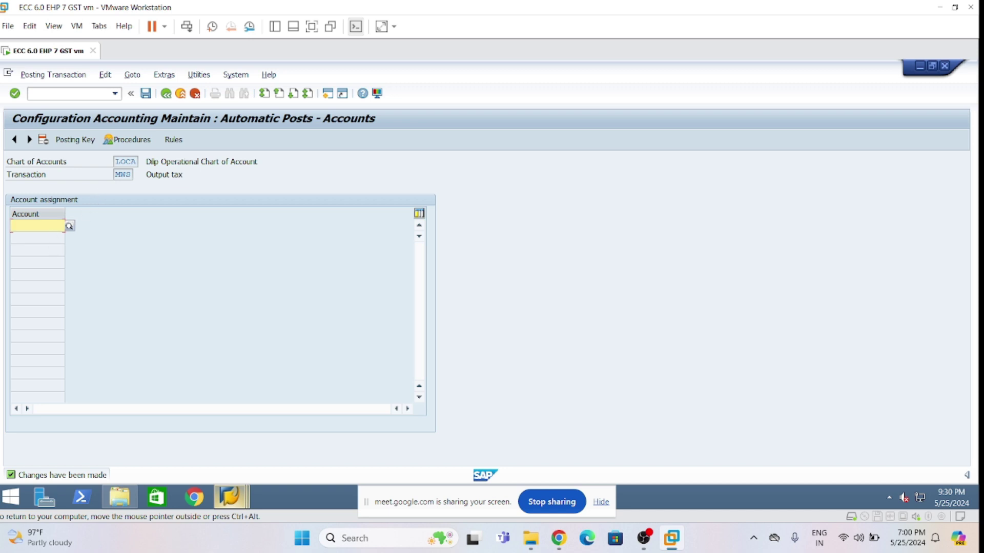
- Assign account 160000 to output tax transaction MWS, save it in the proposed customizing request, and return to the IMG
text(160000)
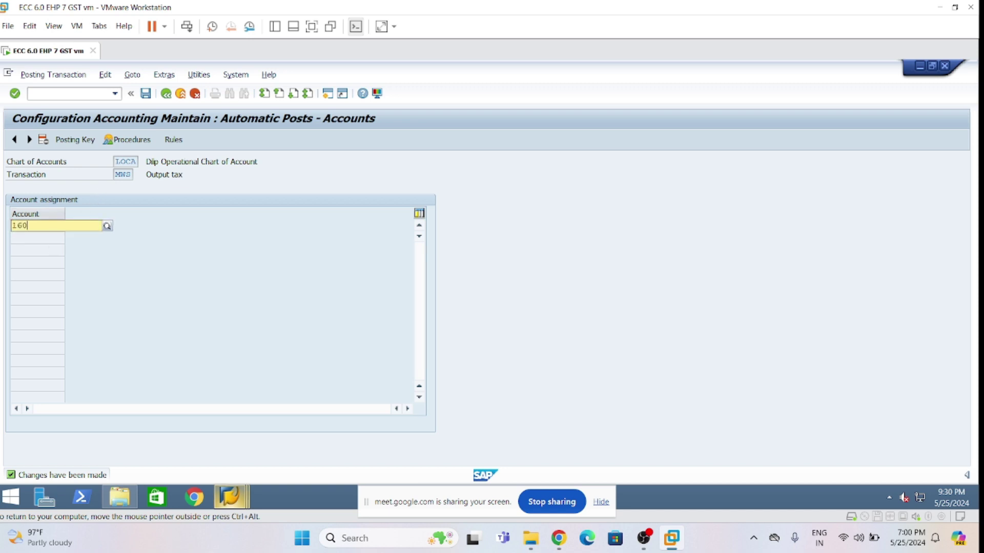
key(Return)
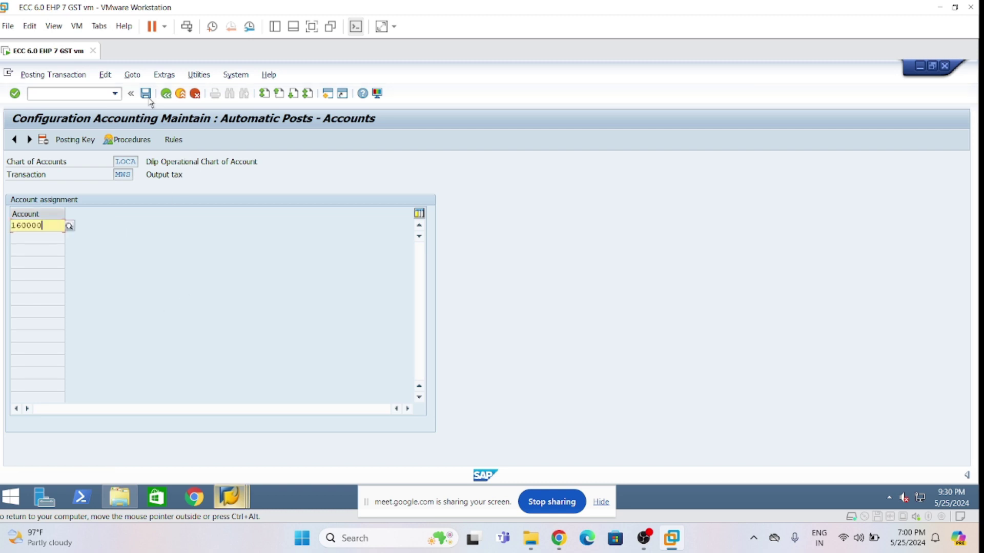
click(146, 95)
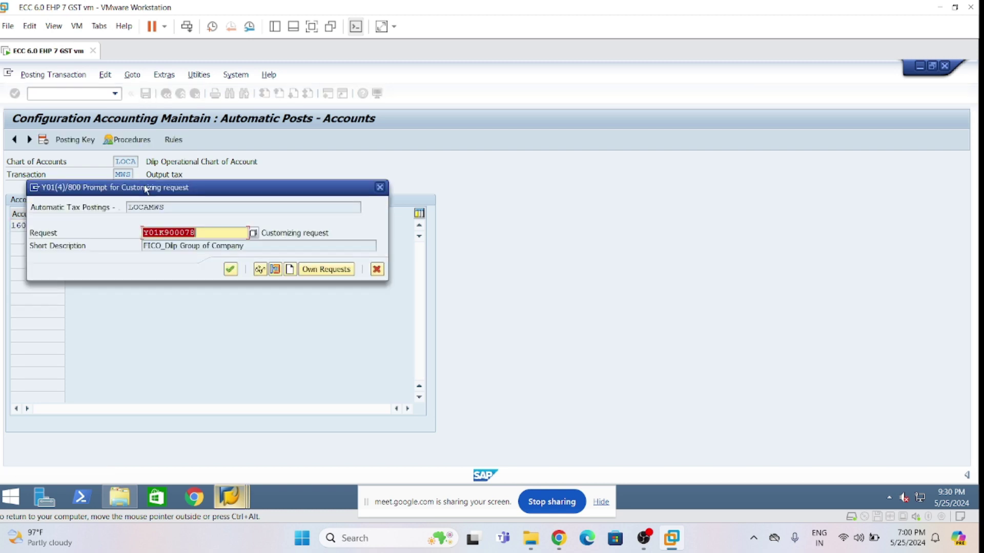
click(230, 272)
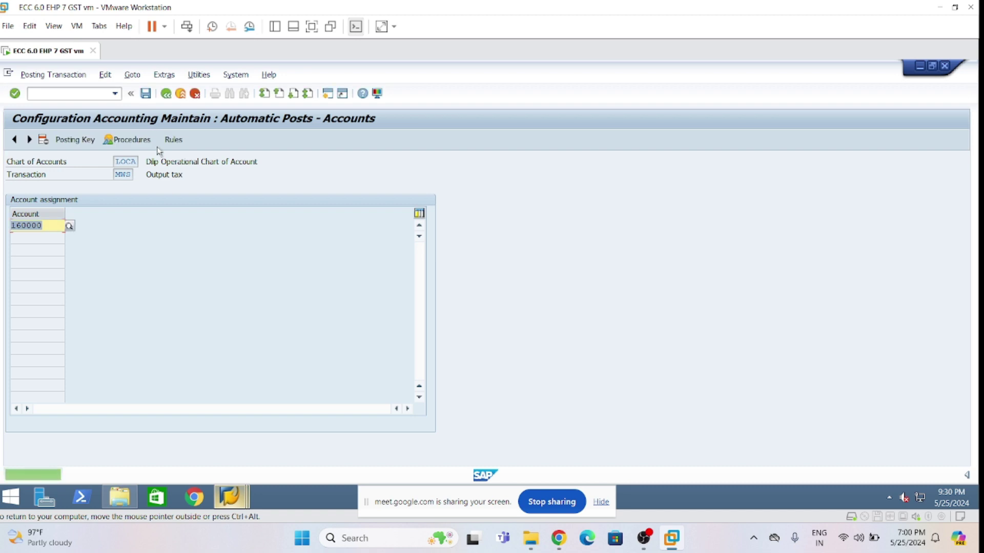
click(165, 97)
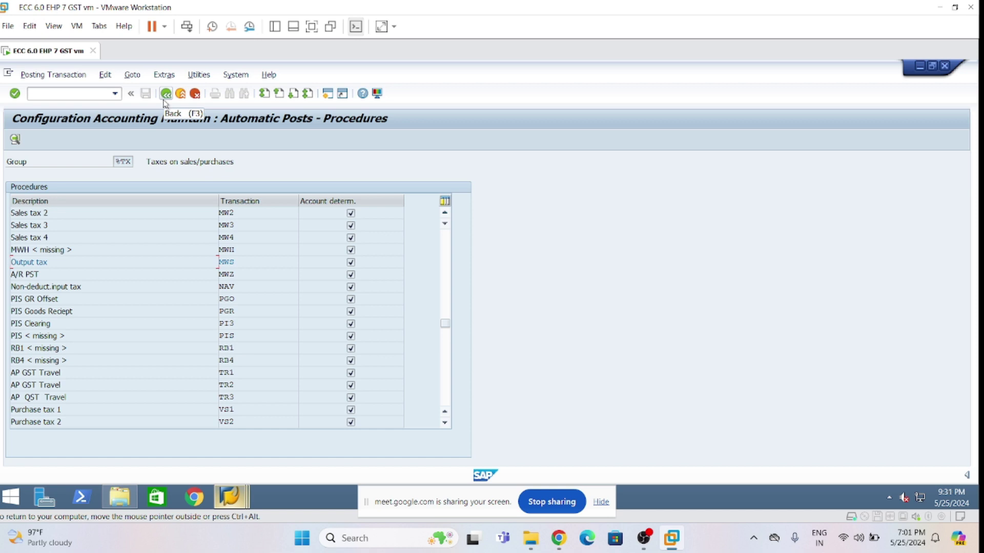
click(167, 96)
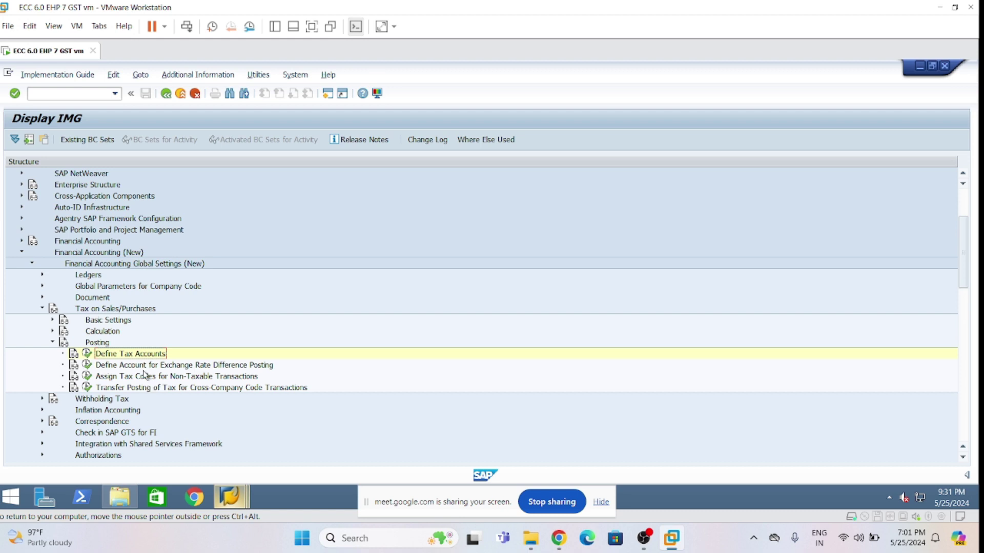
- Leave the non-taxable transactions view after opening it, and show the IMG Activity display key as additional information in the IMG structure
click(88, 376)
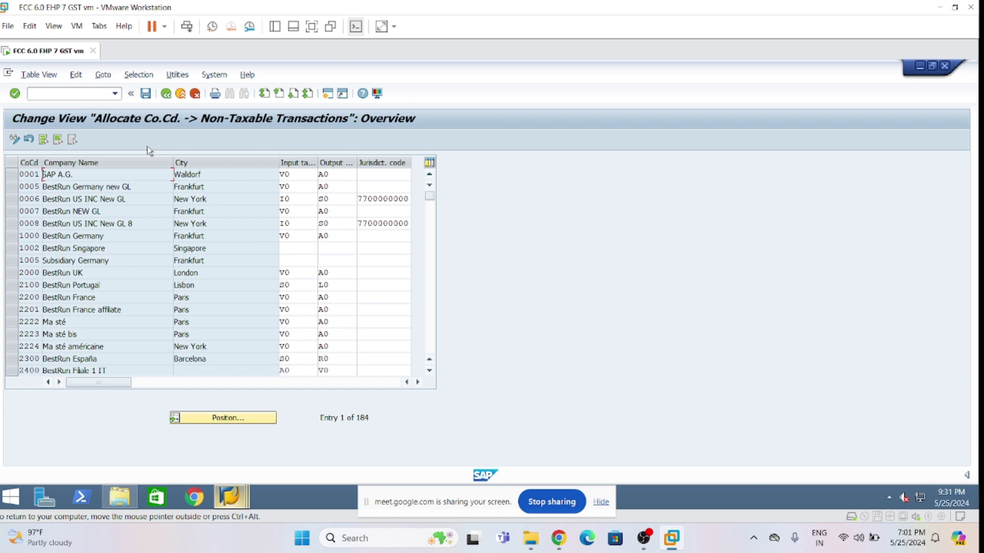
click(166, 94)
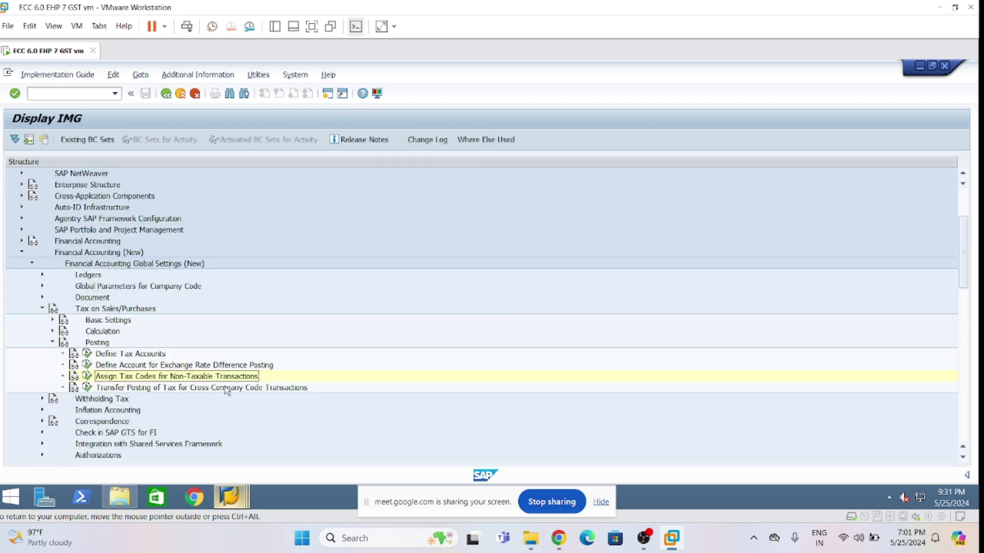
click(198, 75)
mouse_move(215, 90)
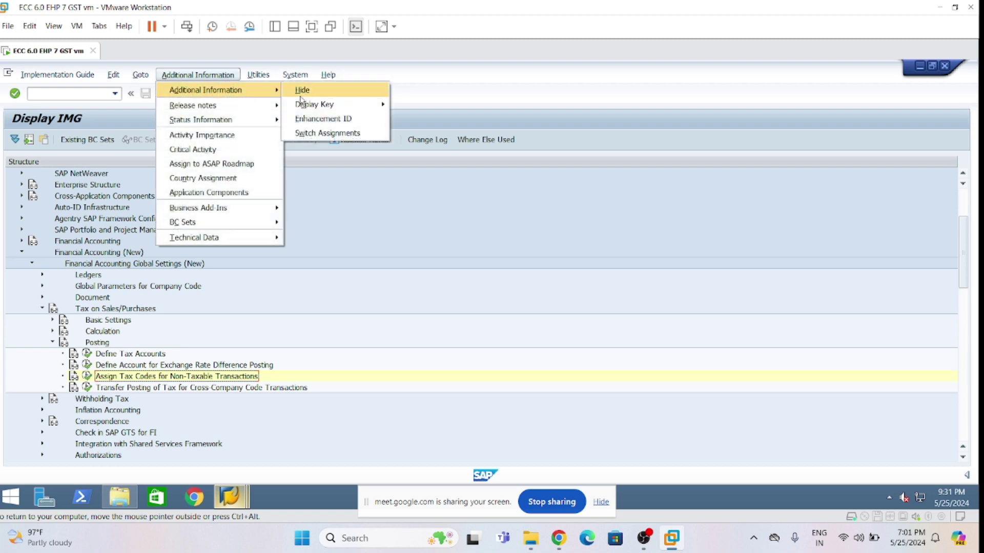
mouse_move(343, 104)
click(469, 122)
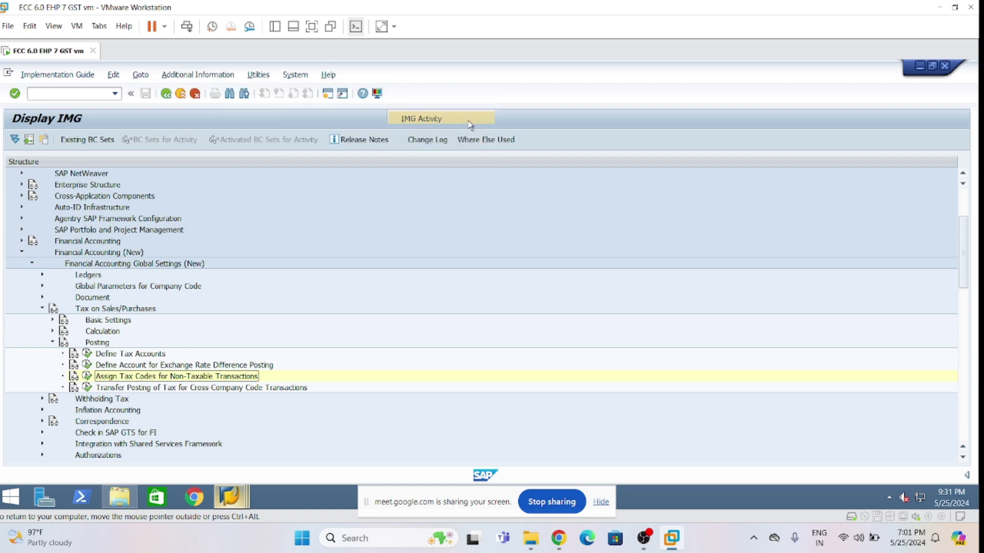
drag(444, 162, 464, 162)
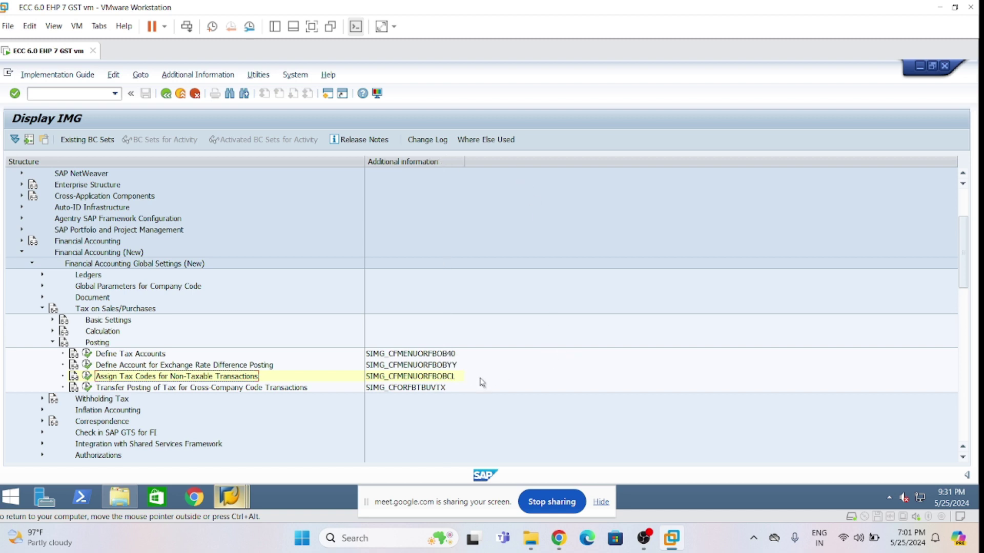
- Open Assign Tax Codes for Non-Taxable Transactions and position the list at company code LI01
click(87, 379)
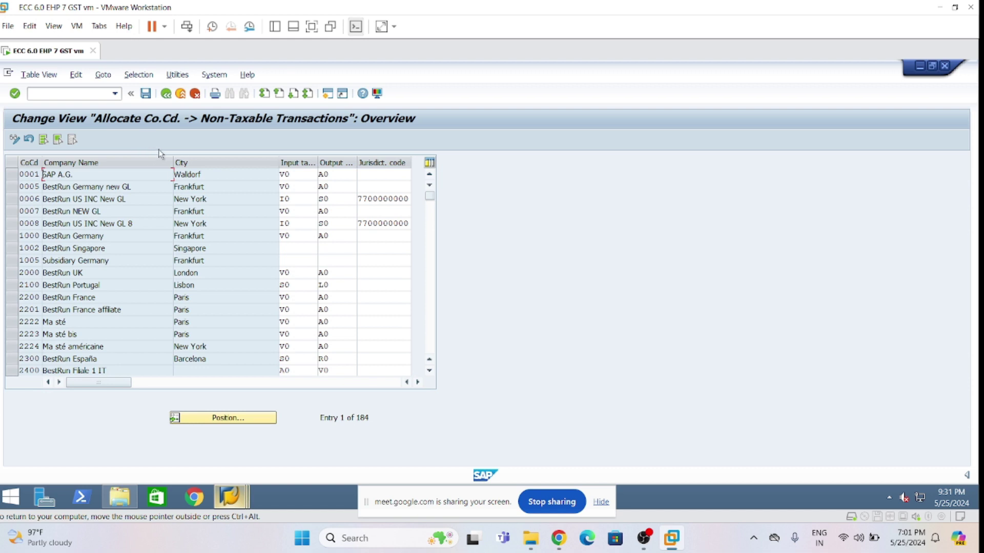
click(223, 420)
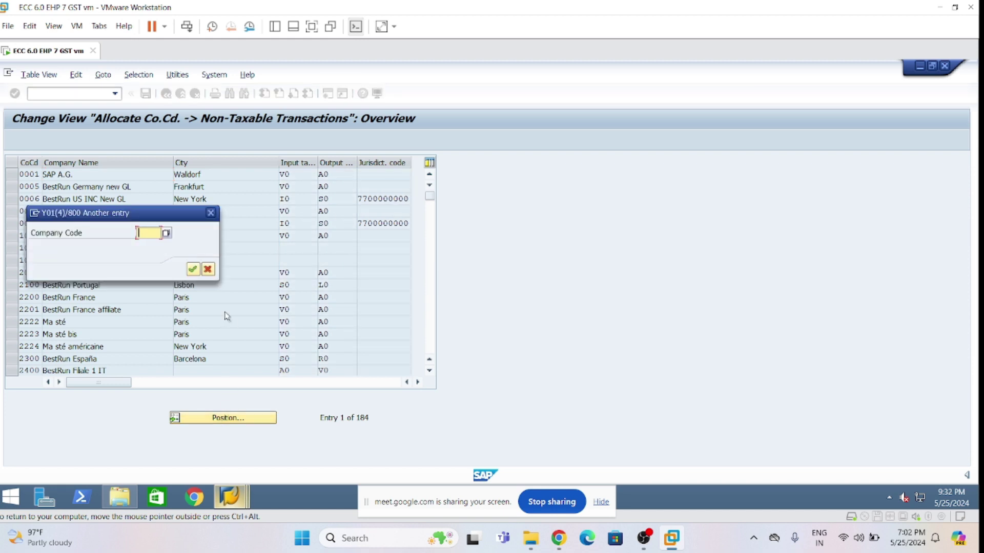
text(1191)
key(Return)
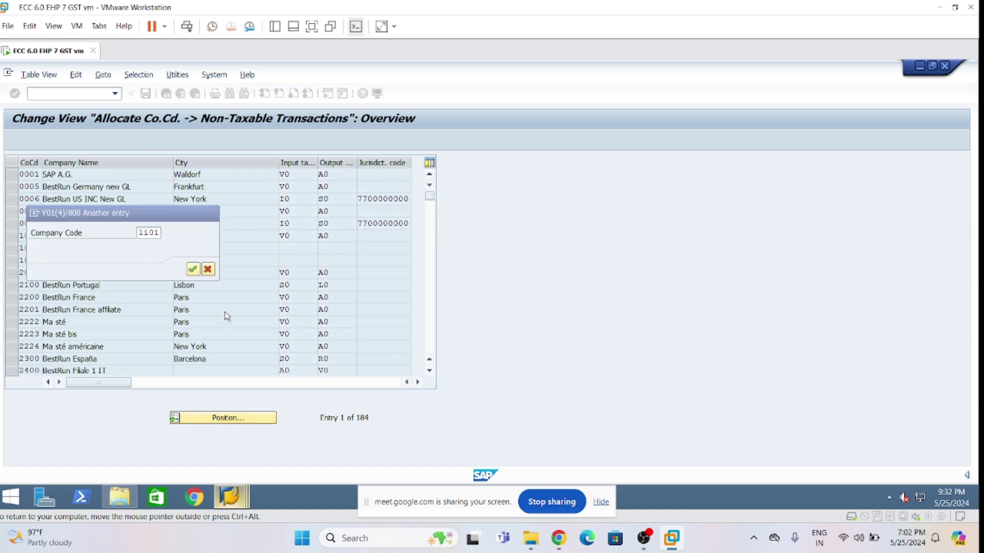
- Assign input tax code V0 and output tax code A0 to company code LI01 for non-taxable transactions
click(296, 175)
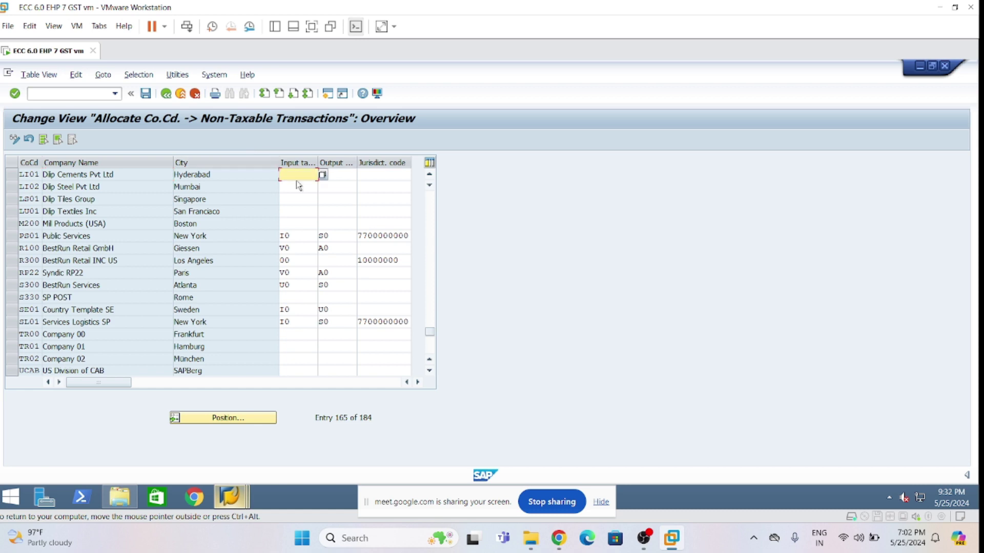
text(V0)
key(Tab)
text(A)
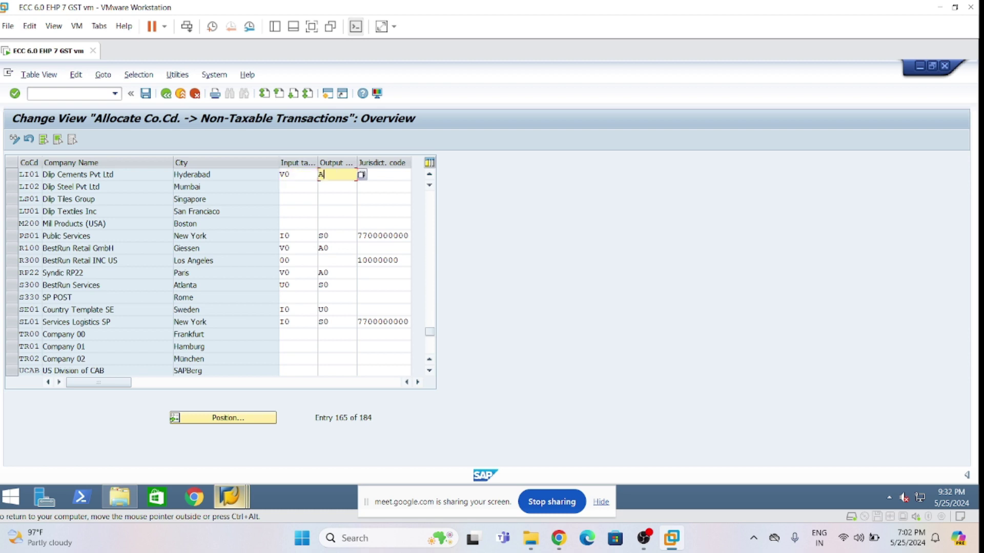
text(0)
key(Tab)
key(Tab)
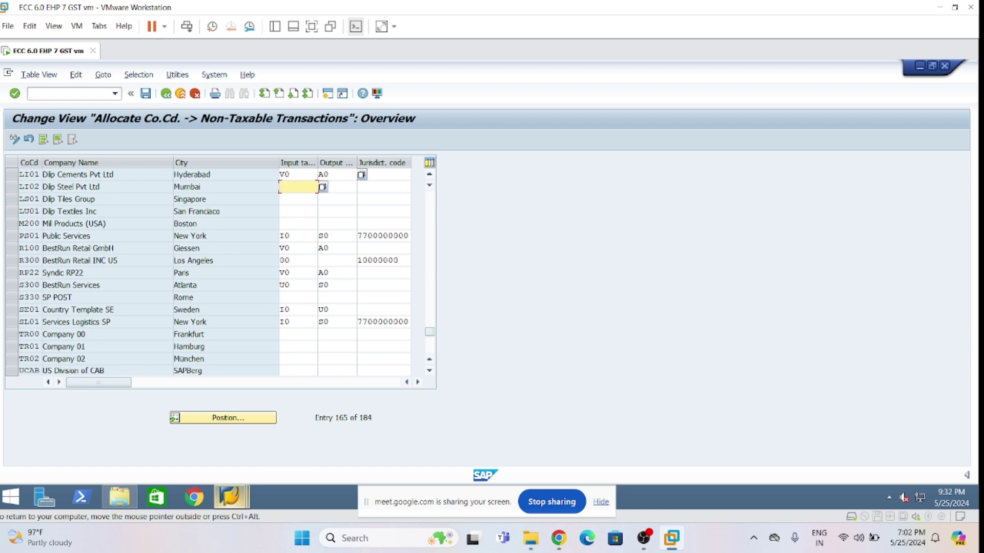
- Assign tax codes V0 and A0 to company code LI02, save in the proposed customizing request, and return to the IMG
text(C)
text(V)
text(0)
key(Tab)
text(A0)
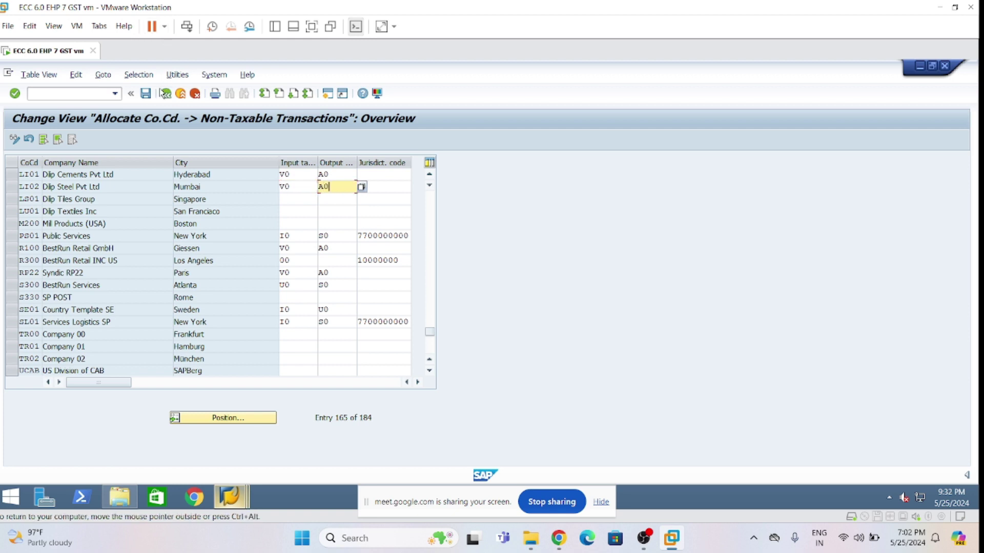
click(147, 94)
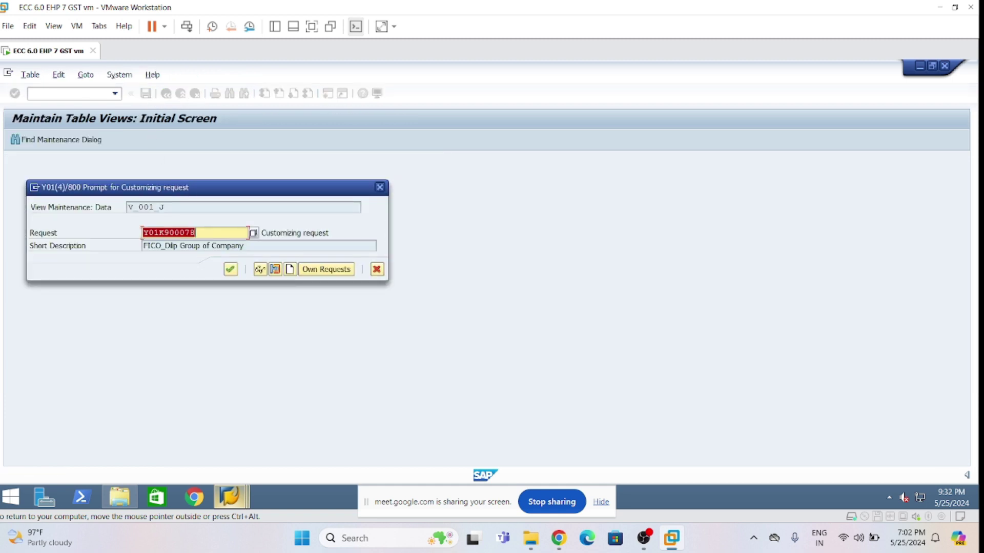
click(231, 269)
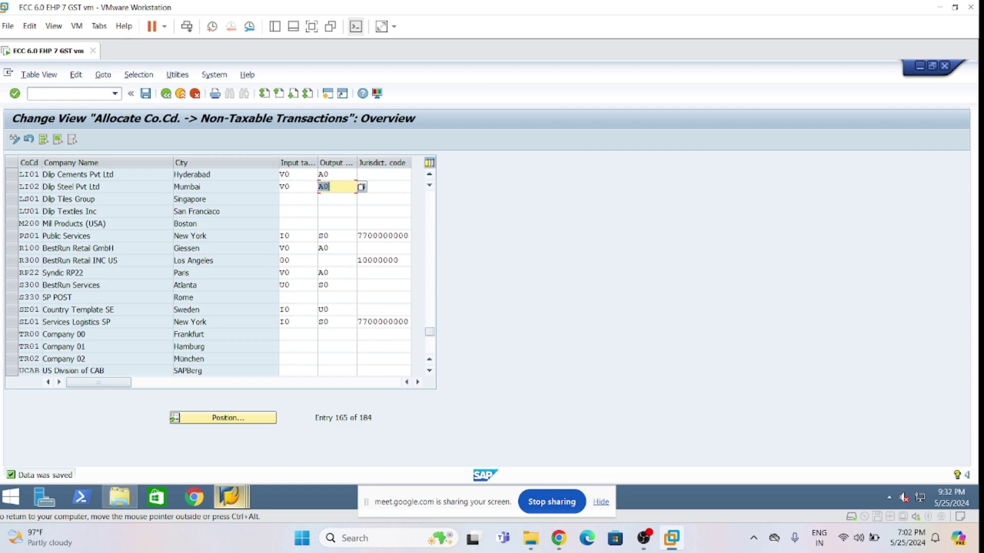
click(165, 94)
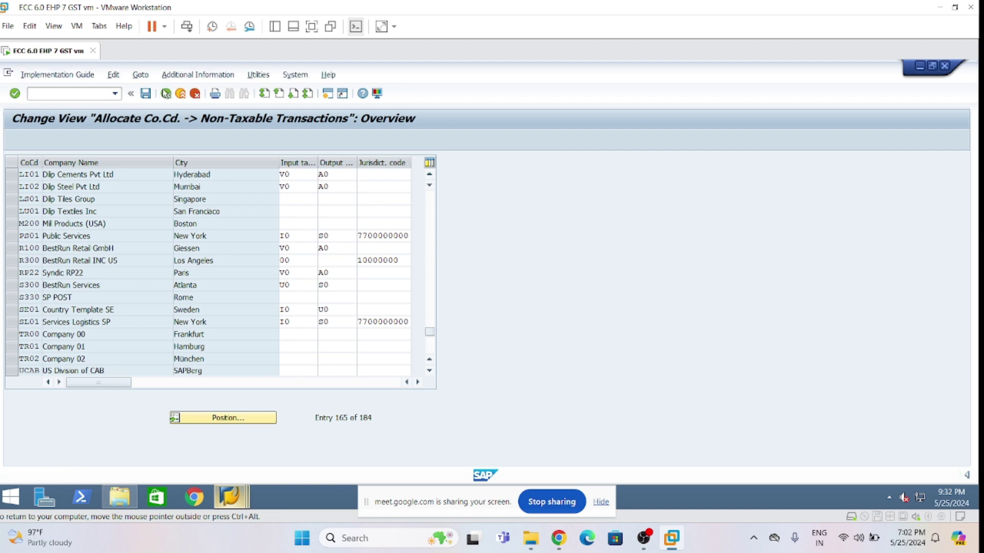
- Collapse Financial Accounting (New) and expand Incoming Invoice within Materials Management's Logistics Invoice Verification
click(22, 252)
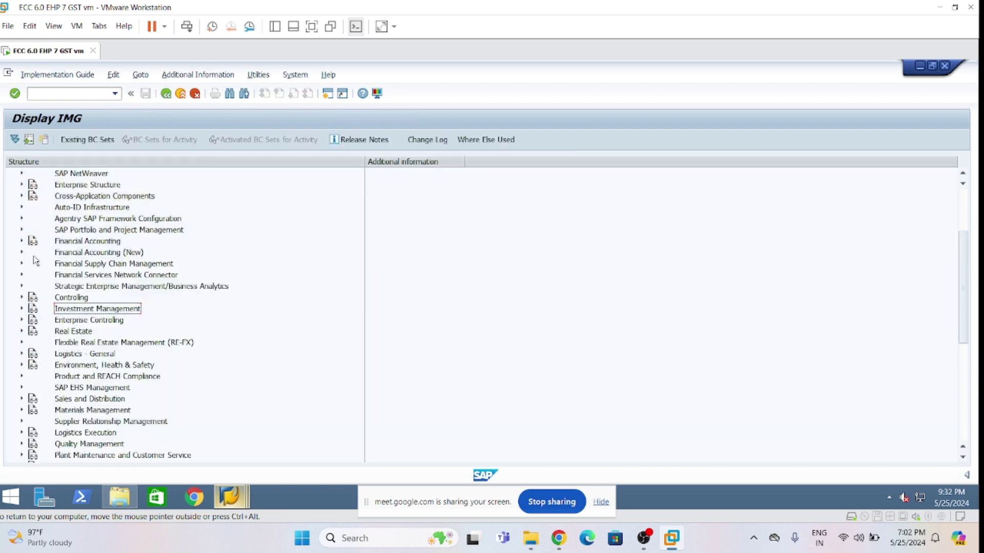
click(22, 410)
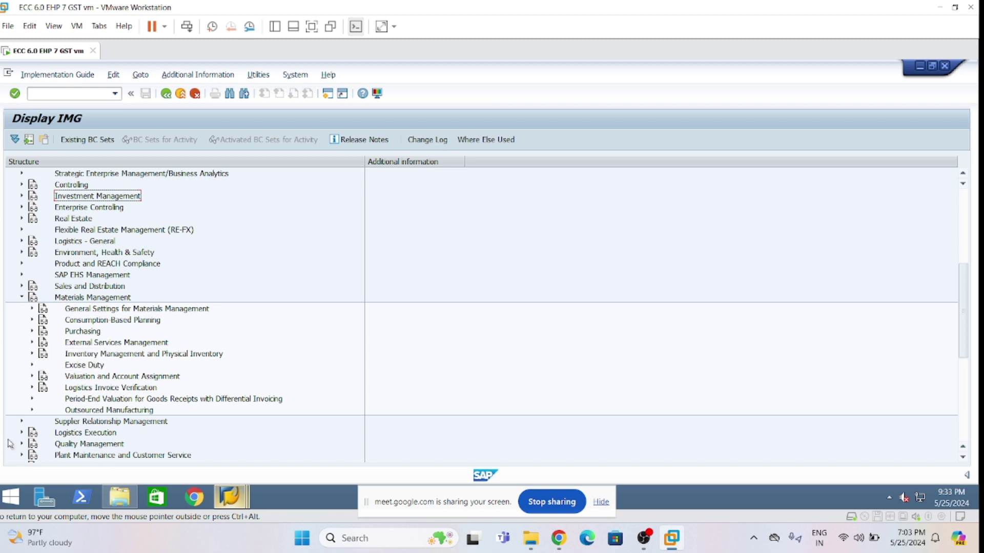
click(32, 388)
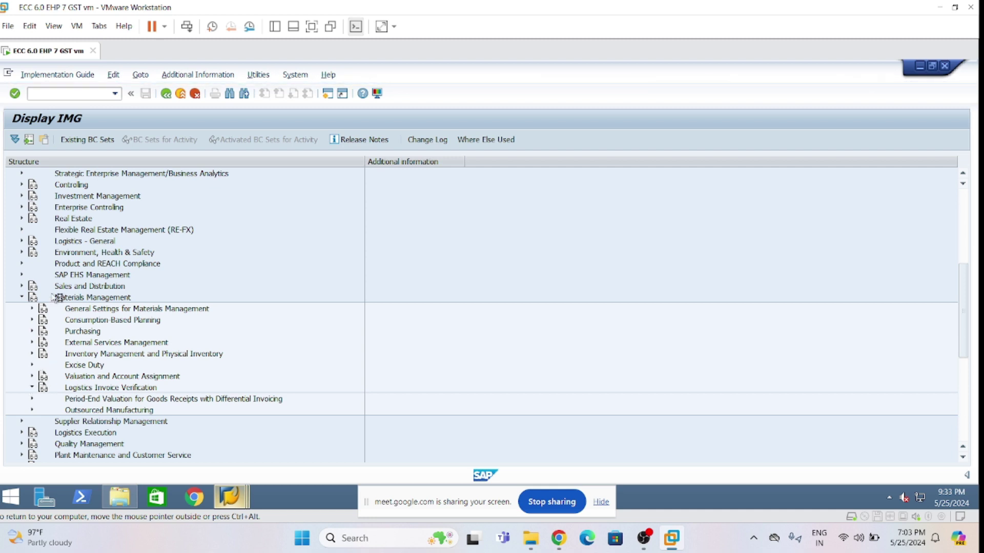
scroll(53, 294, down, 3)
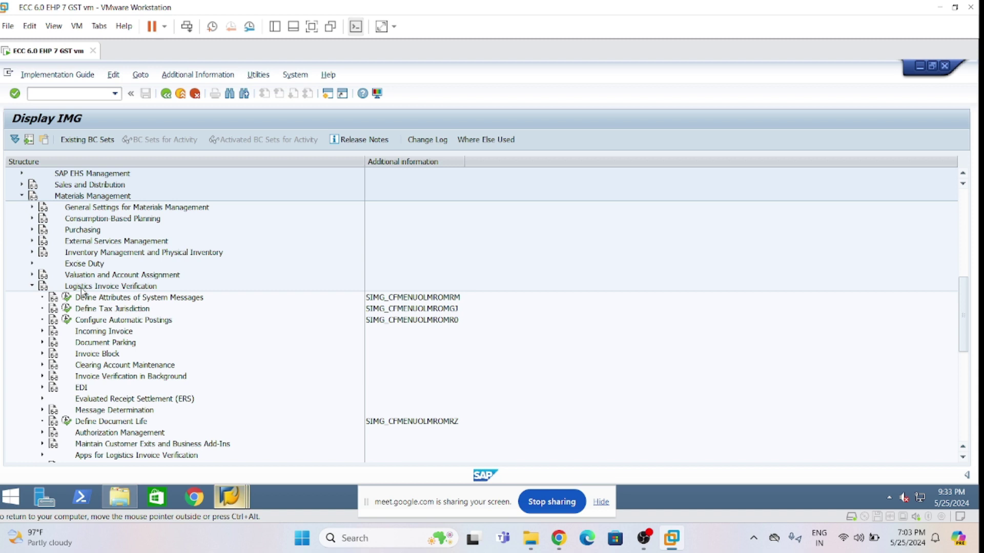
click(43, 332)
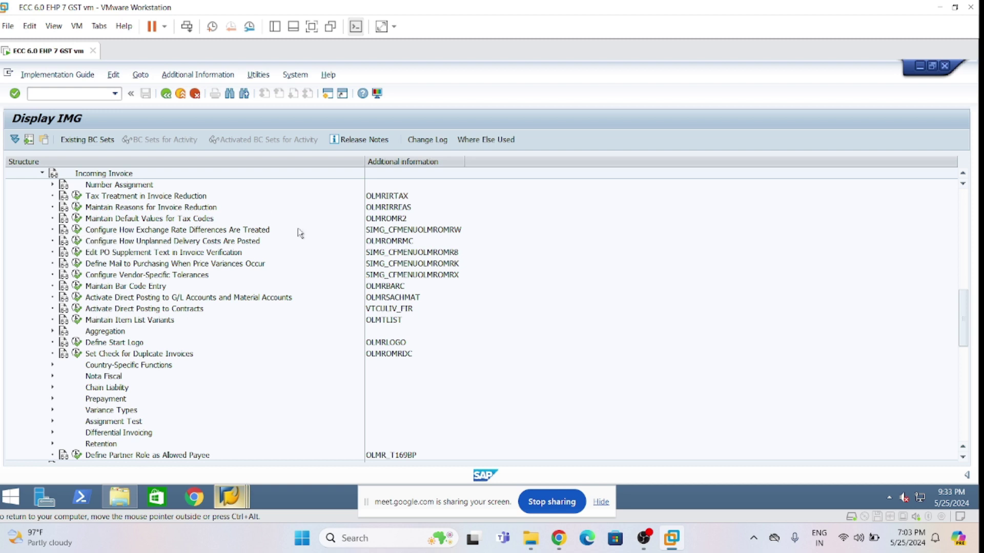
- Open Maintain Default Values for Tax Codes within Incoming Invoice and start a new entry
click(153, 222)
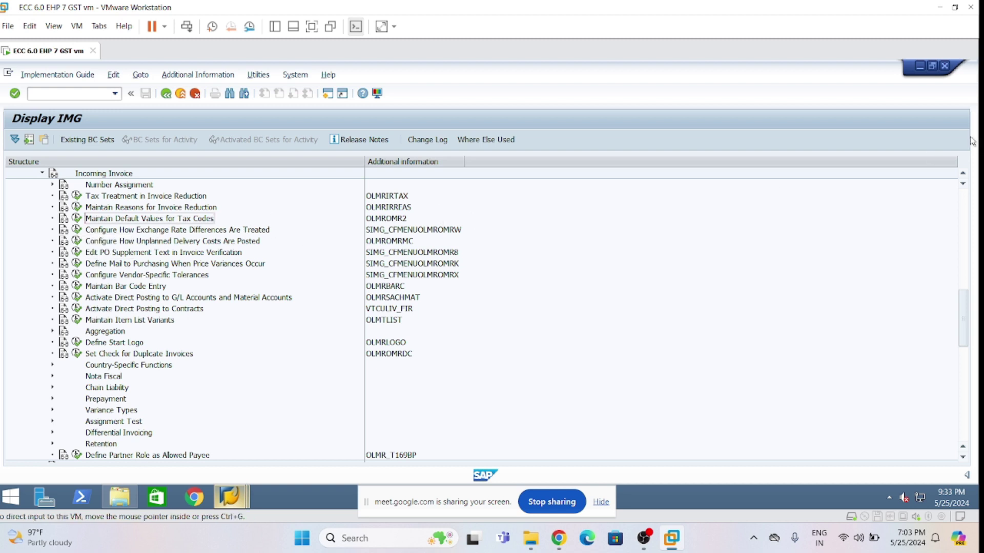
click(963, 175)
click(963, 176)
click(963, 176)
click(963, 177)
click(963, 176)
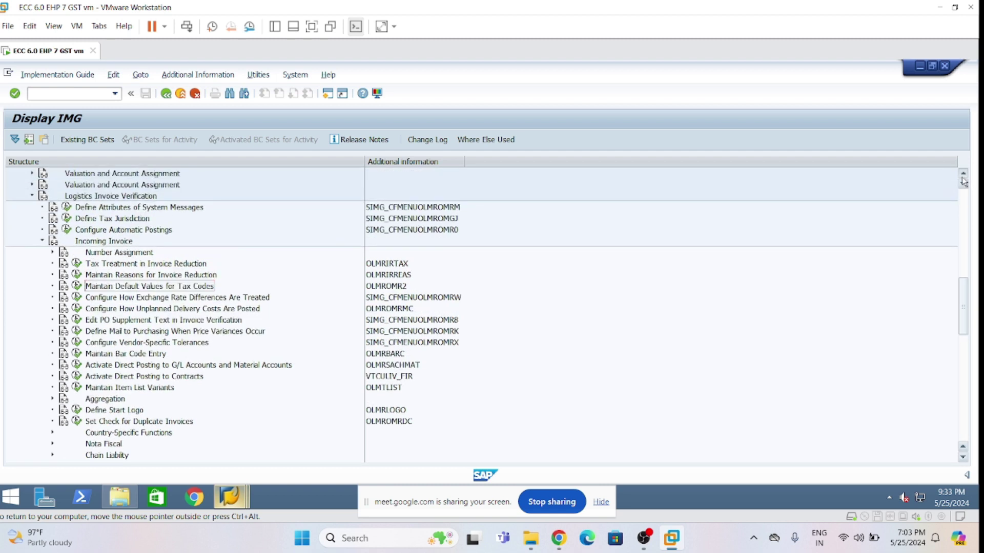
click(962, 177)
click(962, 177)
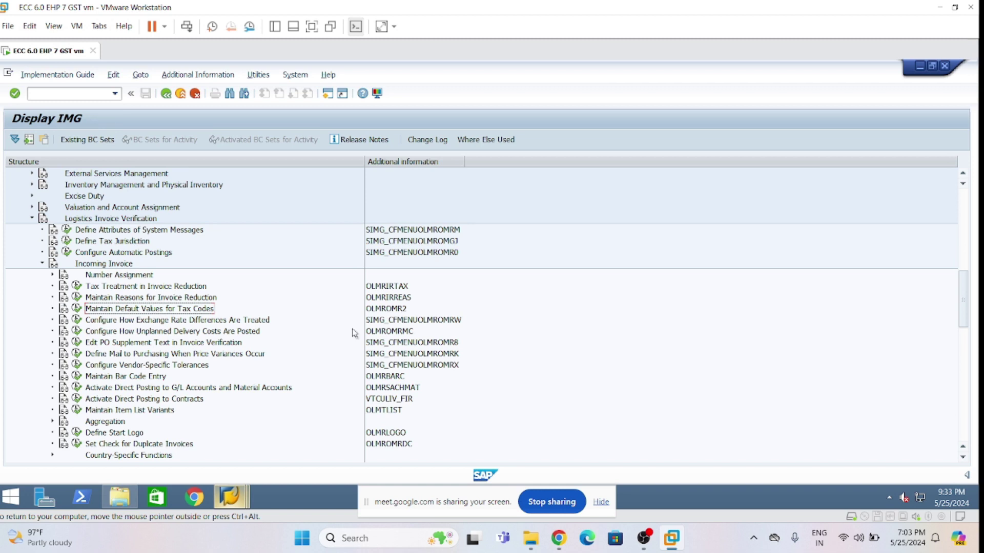
click(396, 309)
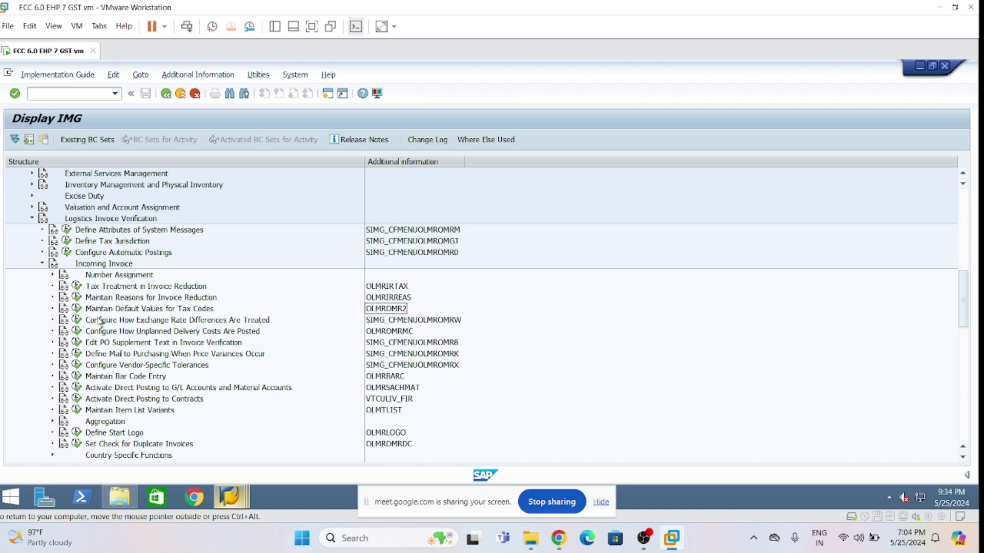
click(77, 309)
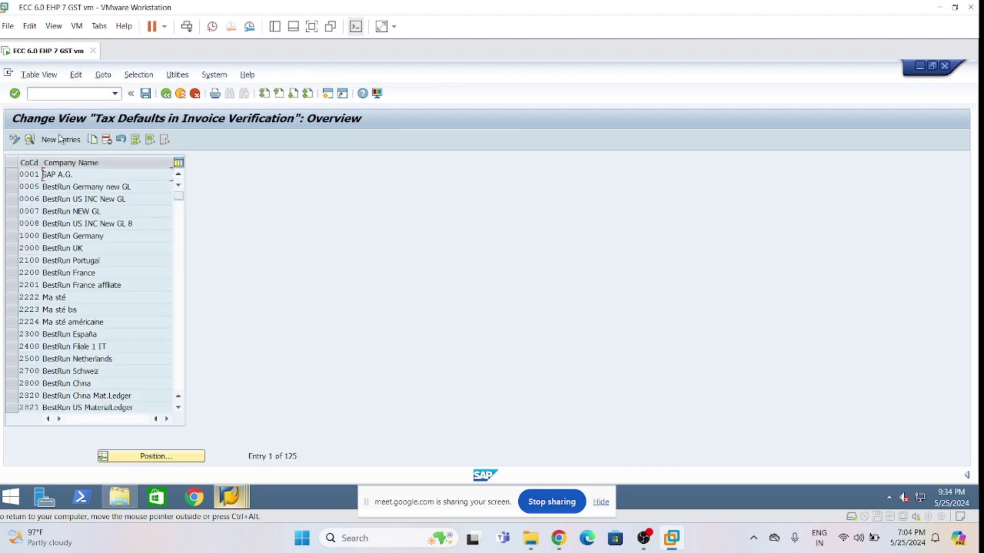
click(57, 141)
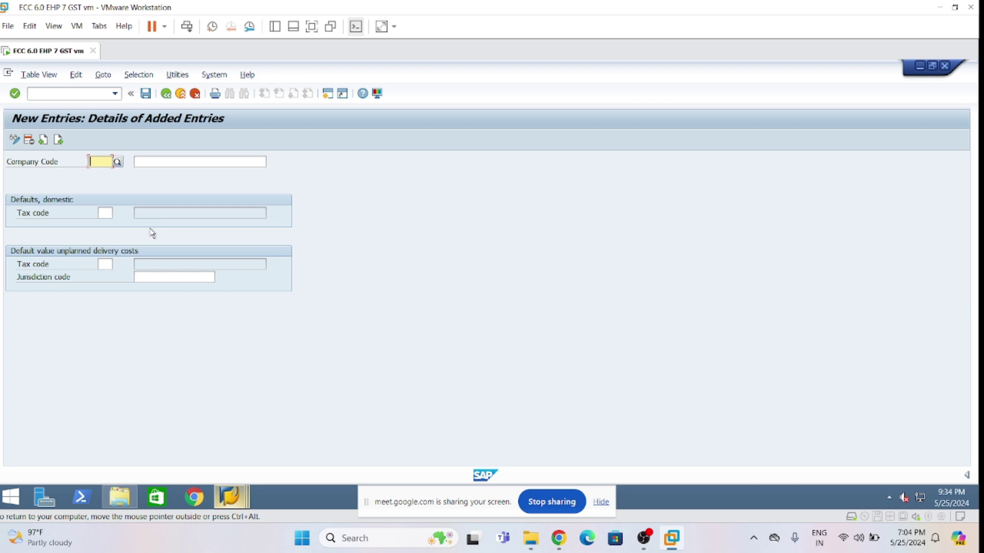
- Set tax code V0 for company code LI01 as both the domestic default and the unplanned delivery costs default
text(LI01)
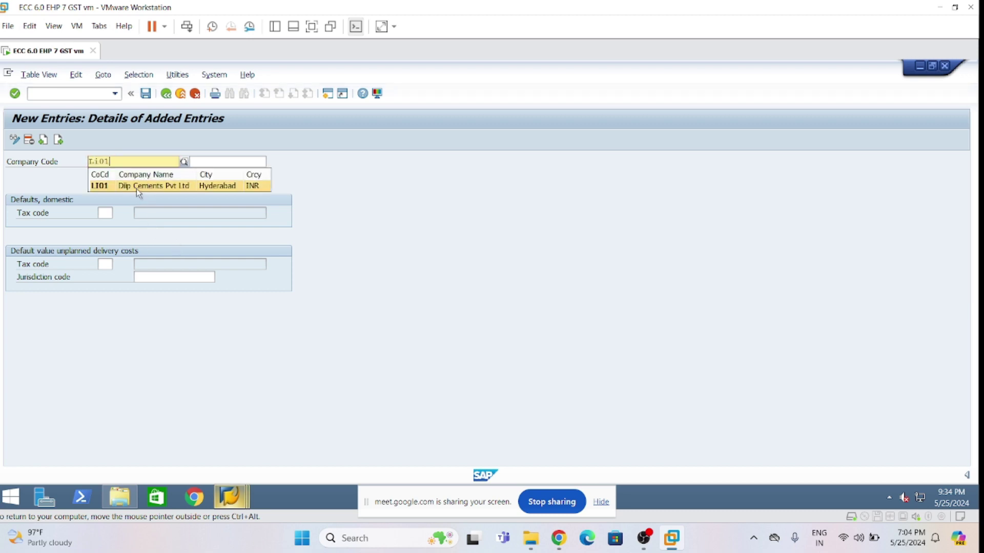
click(137, 186)
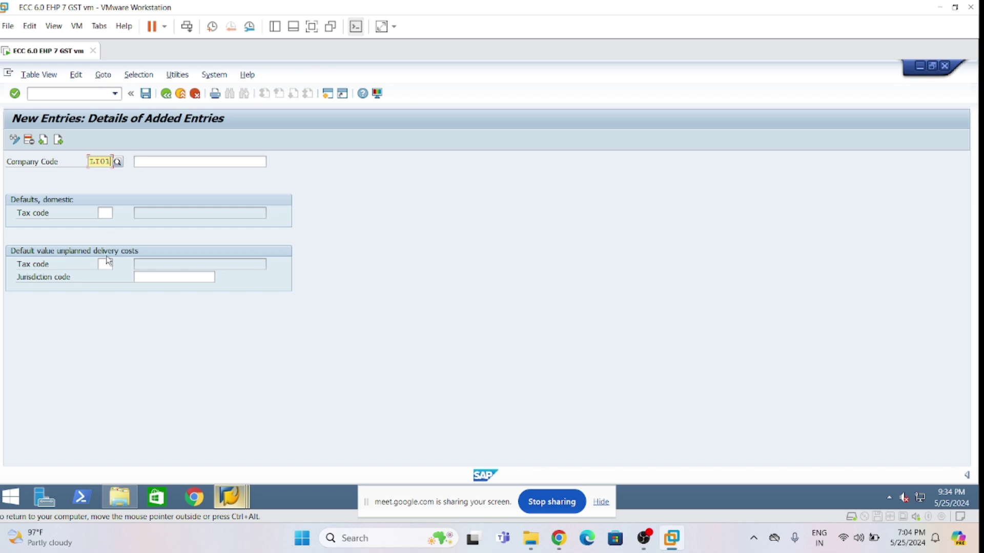
click(105, 214)
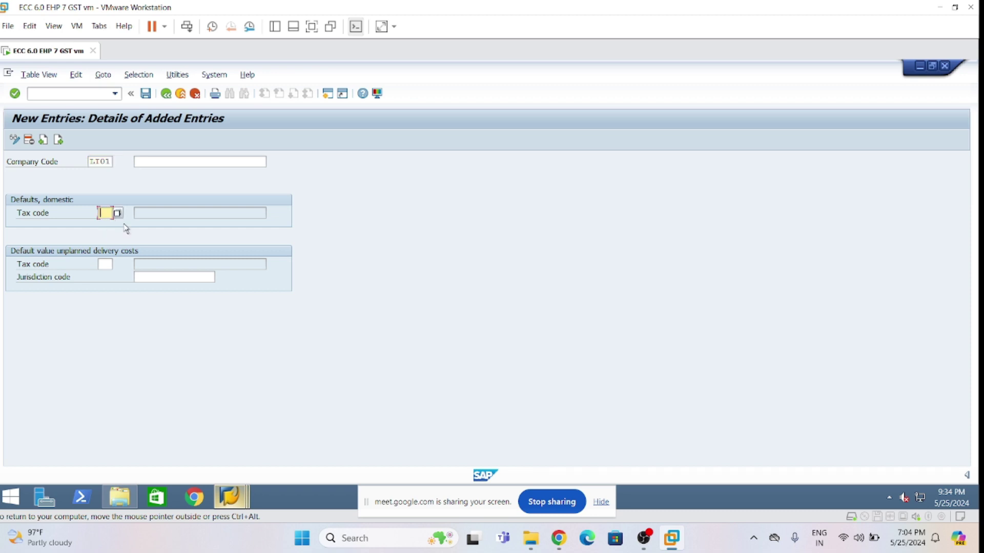
text(V0)
key(Tab)
text(v0)
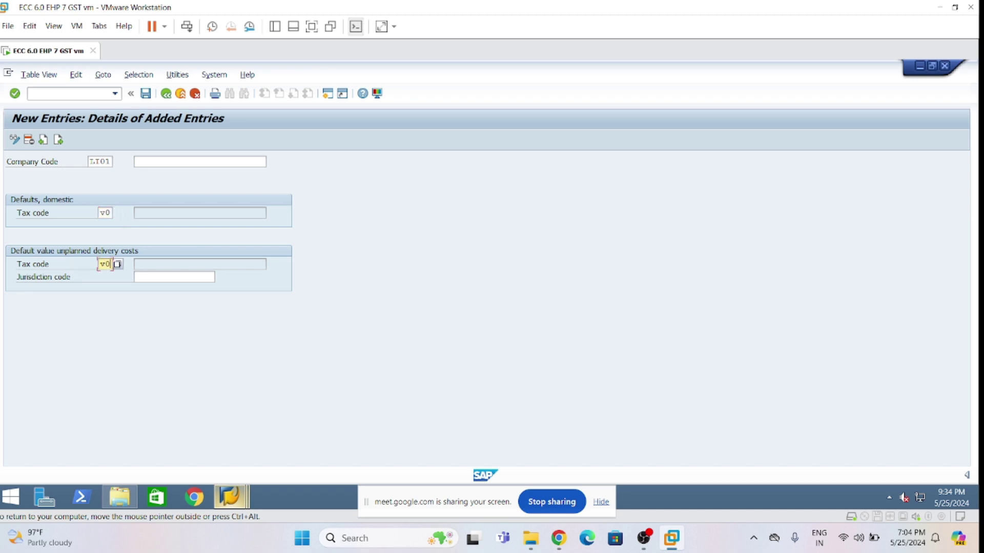
key(Return)
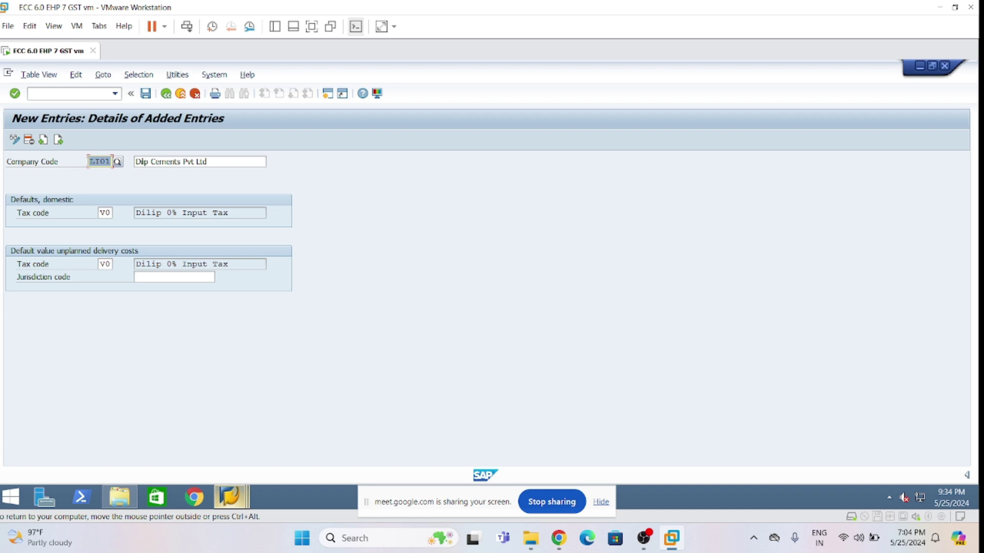
click(174, 277)
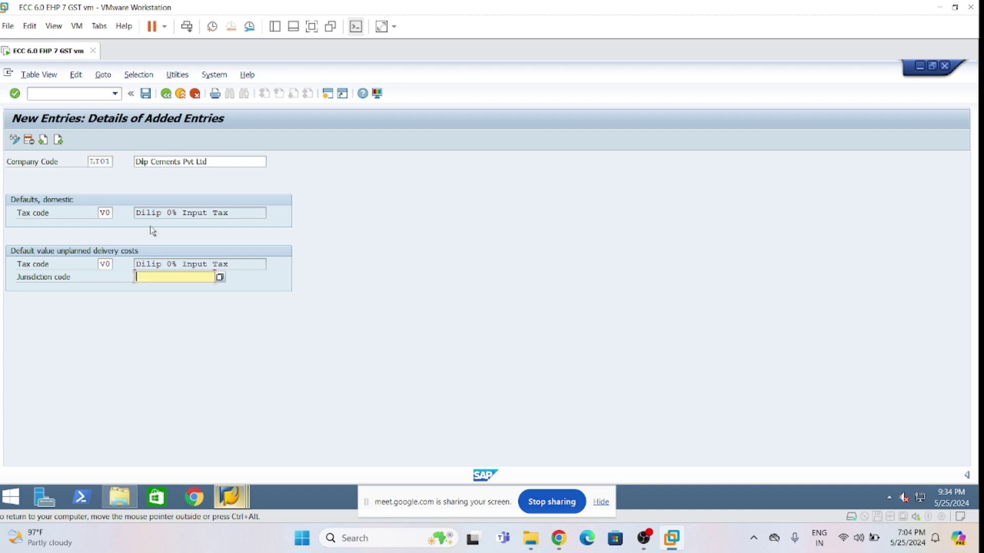
- Save the LI01 tax code defaults in the proposed customizing request and return to the IMG
click(145, 94)
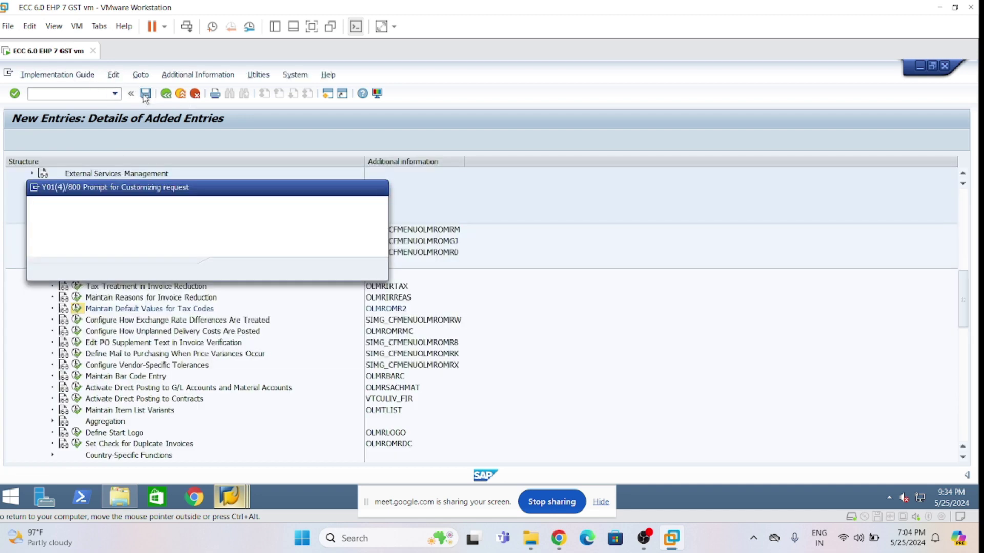
click(230, 269)
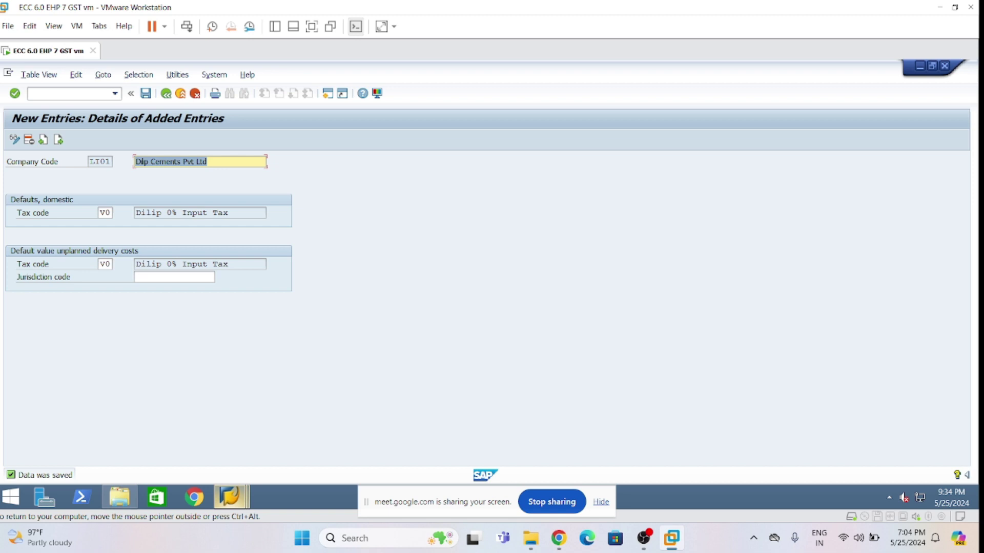
click(165, 95)
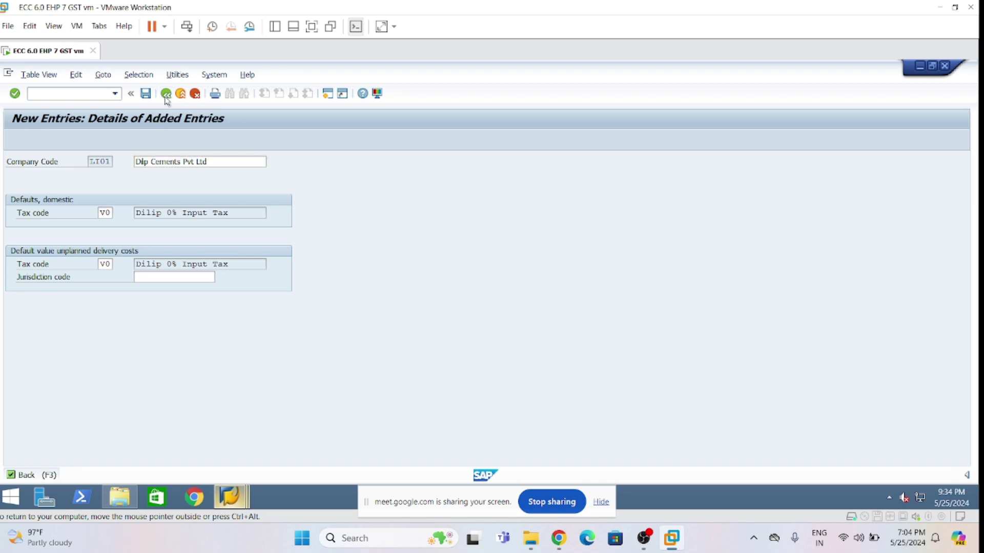
click(165, 95)
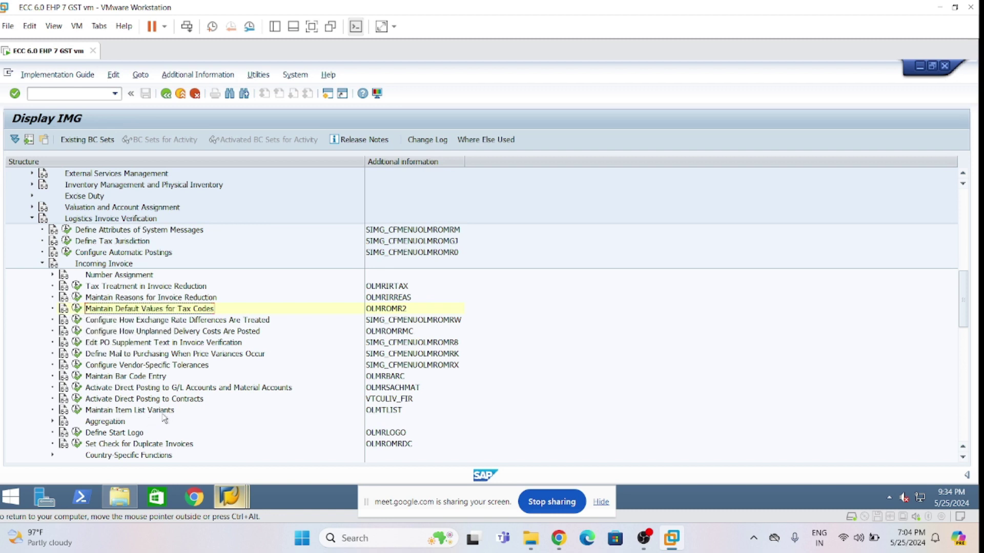
- Open Configure Vendor-Specific Tolerances within Incoming Invoice
scroll(167, 410, down, 1)
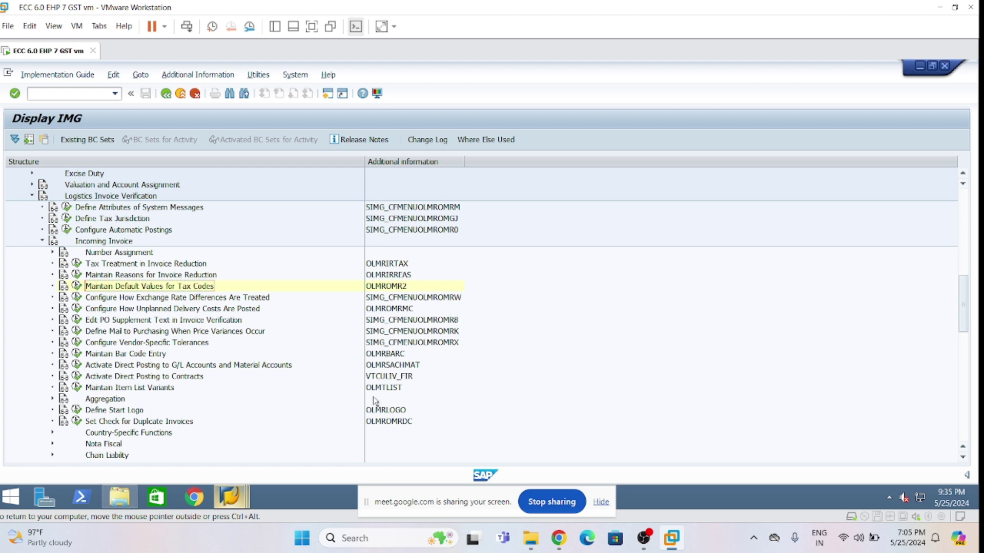
click(115, 343)
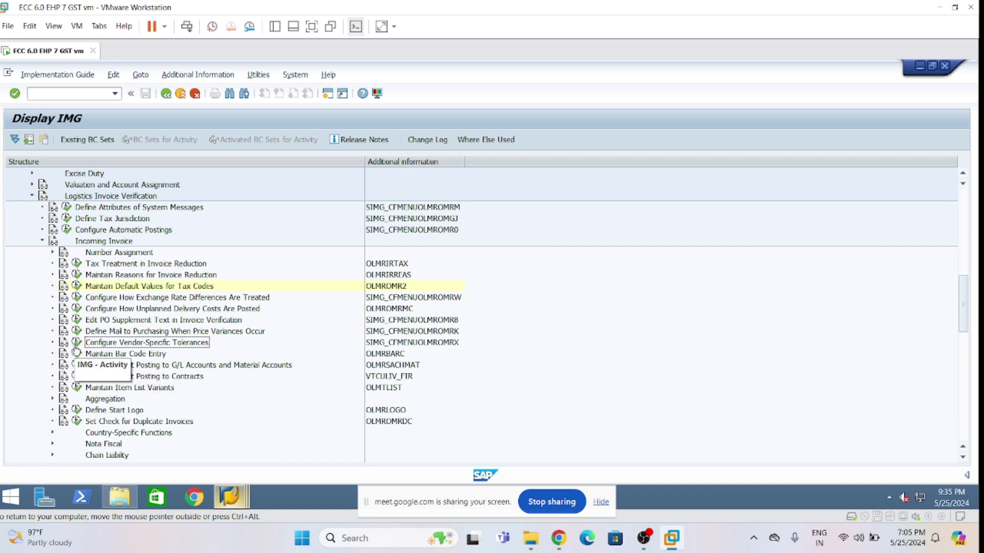
click(437, 345)
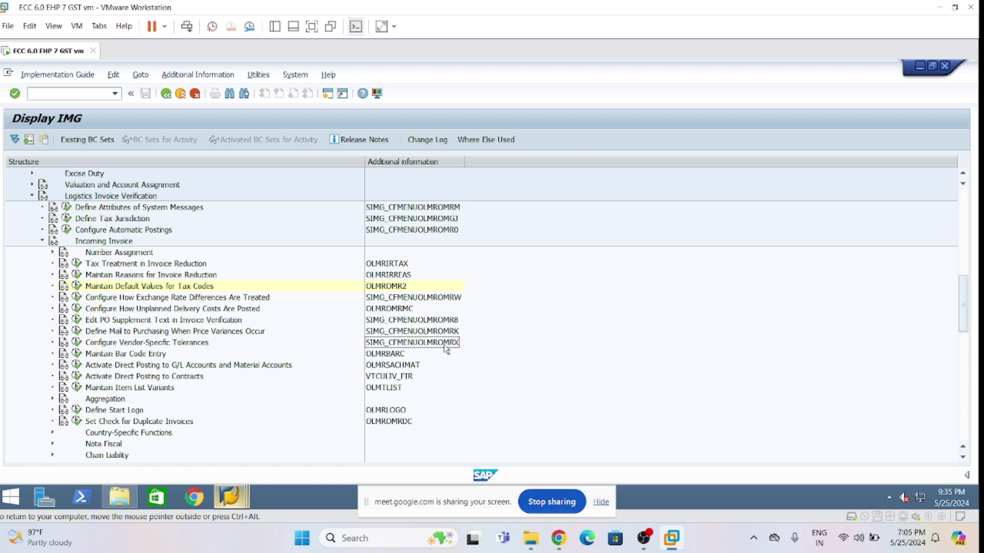
click(136, 344)
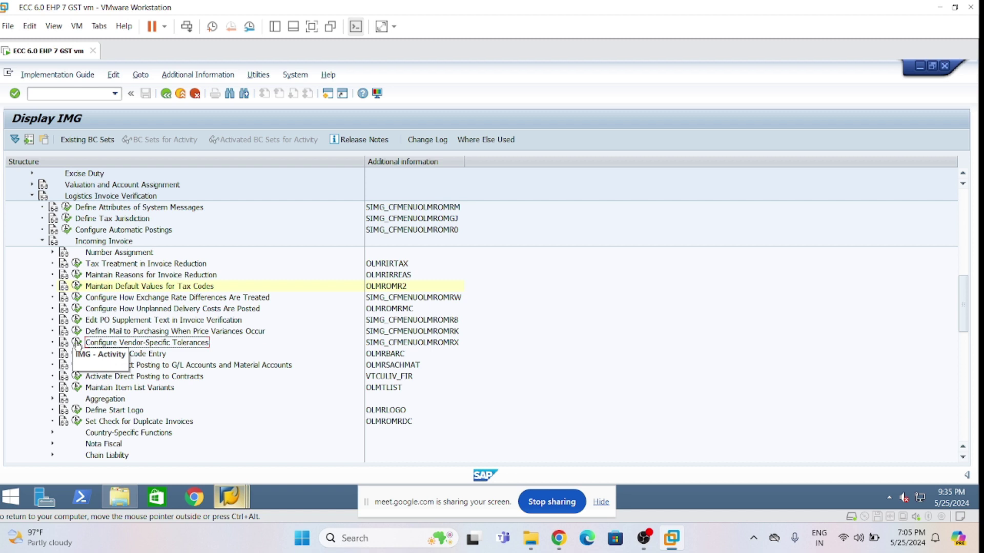
click(77, 343)
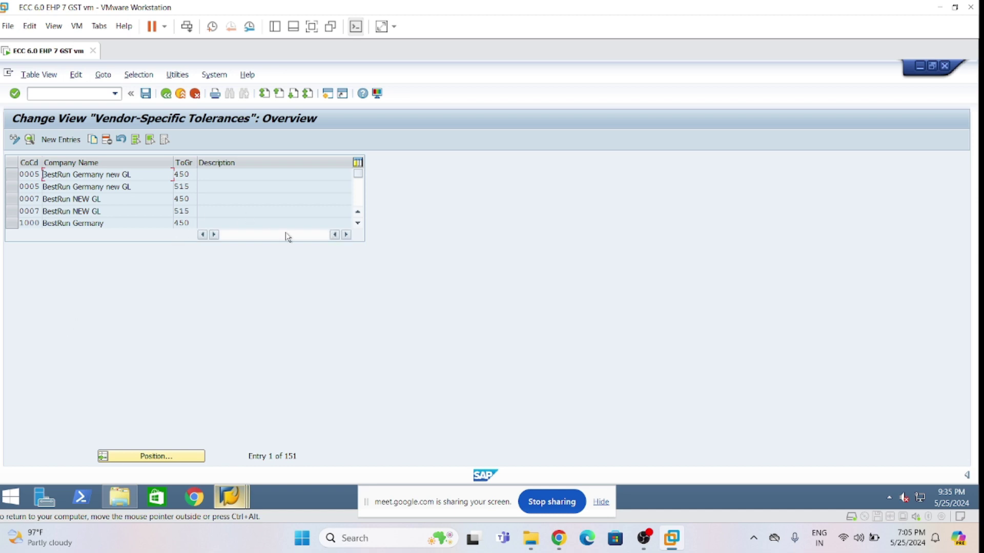
- Copy company code 1000's vendor-specific tolerance groups 450 and 515 to company code LI01
click(357, 223)
click(358, 224)
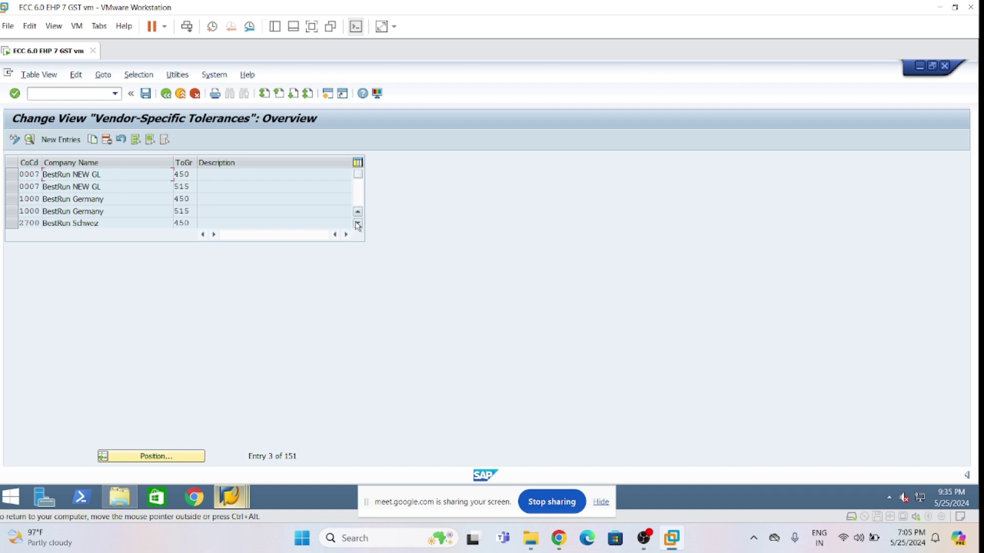
click(12, 201)
click(12, 212)
click(190, 199)
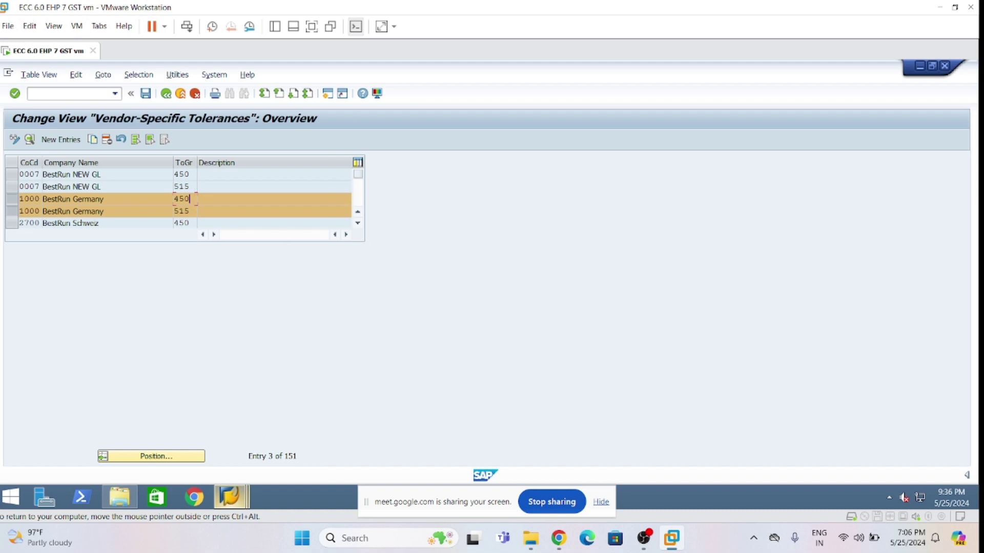
click(94, 140)
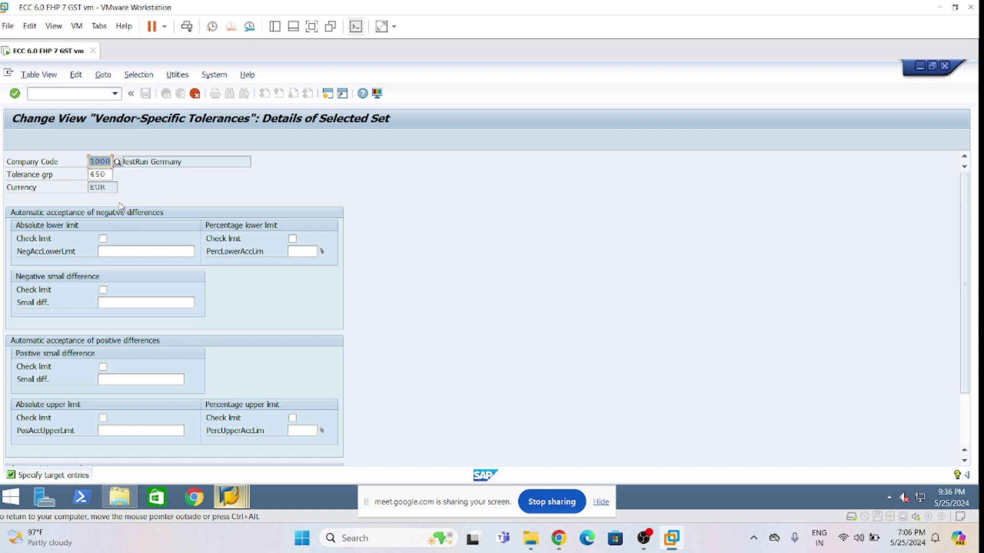
text(LI01)
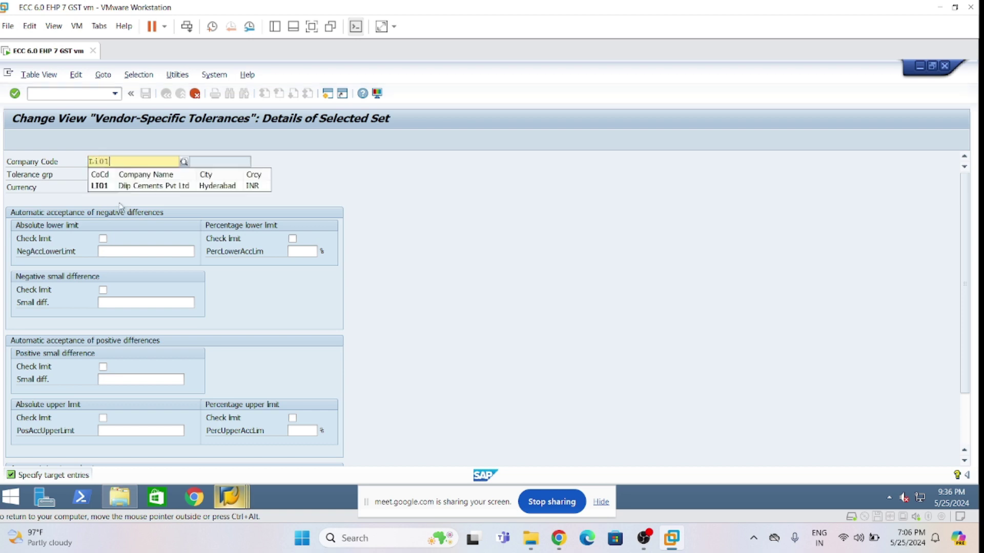
click(131, 186)
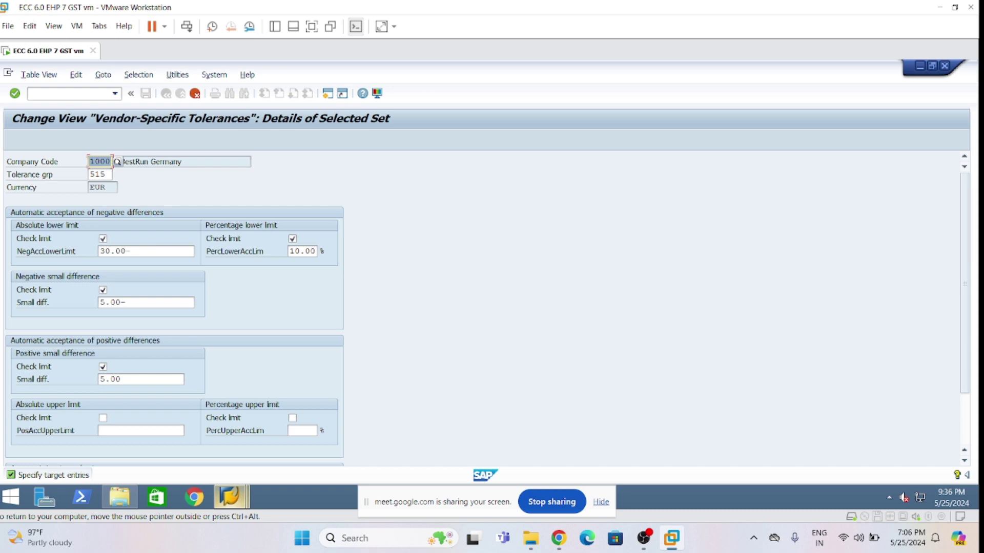
text(LI01)
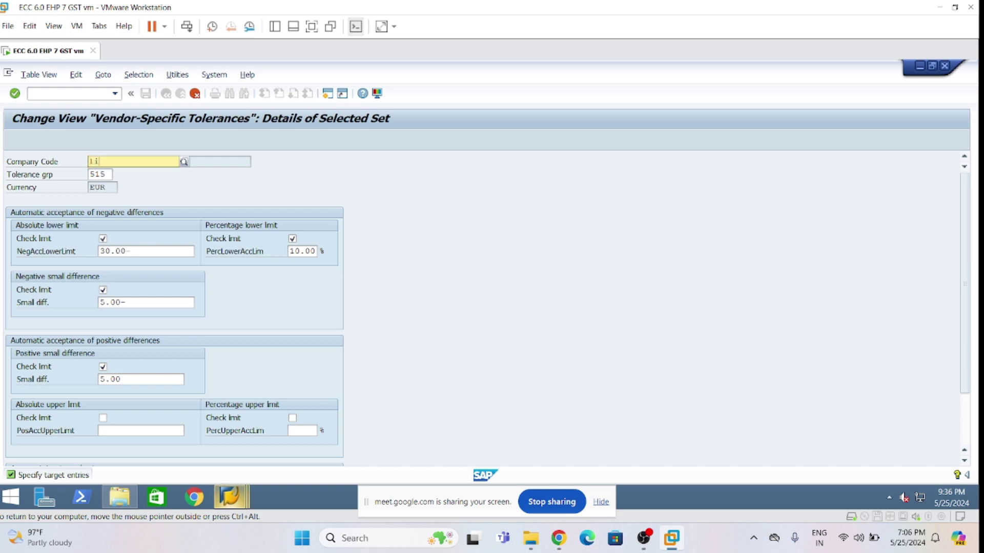
key(Return)
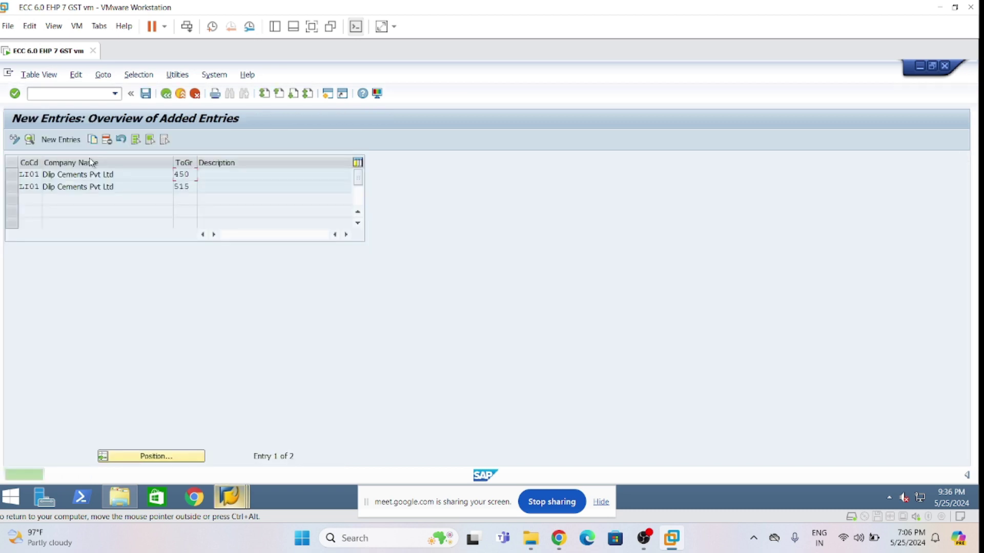
- Save the LI01 vendor-specific tolerances in the proposed customizing request and return to the IMG
click(146, 95)
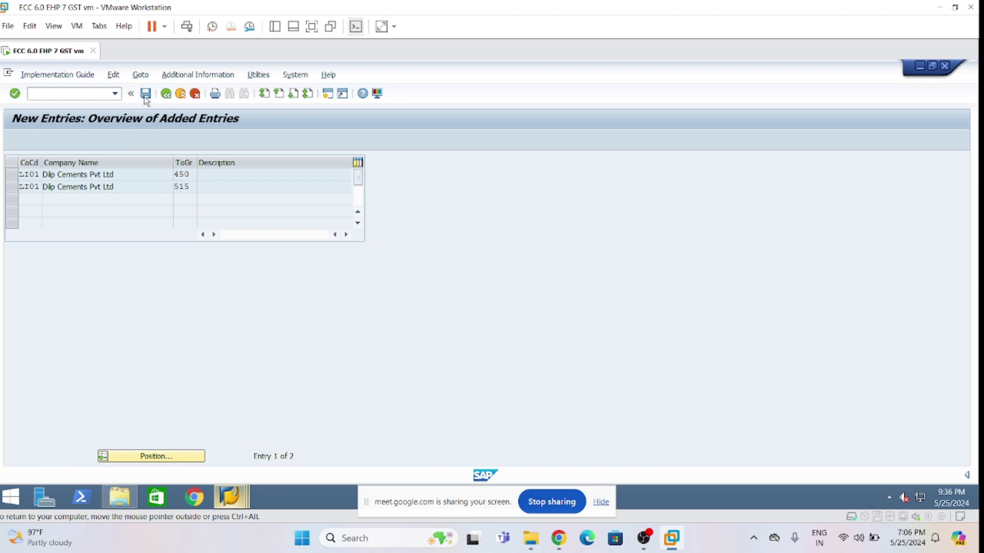
click(230, 269)
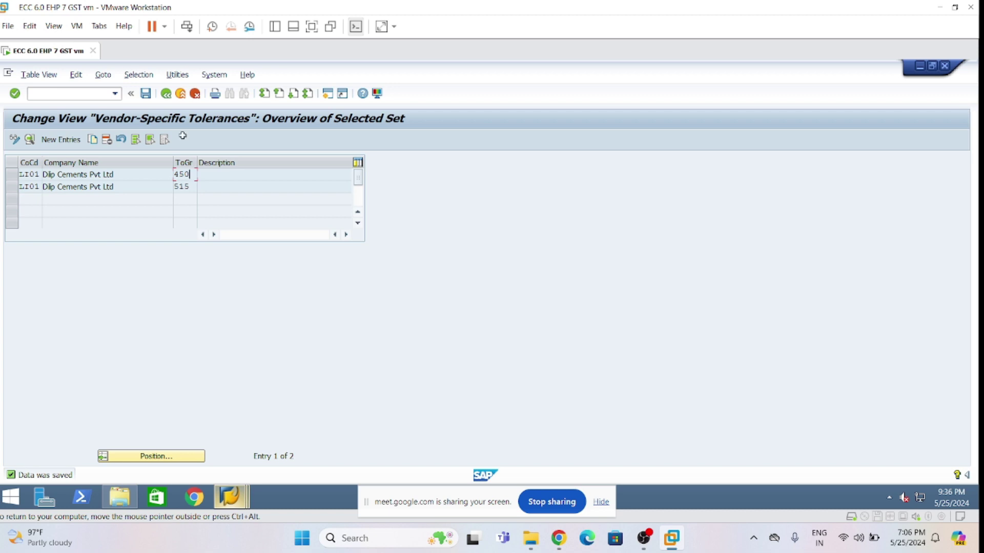
click(166, 96)
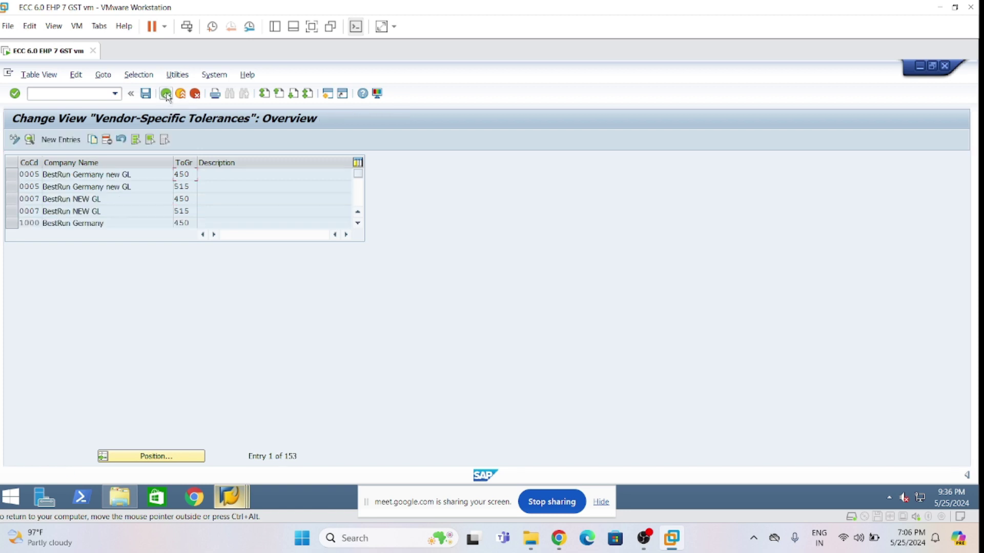
click(166, 95)
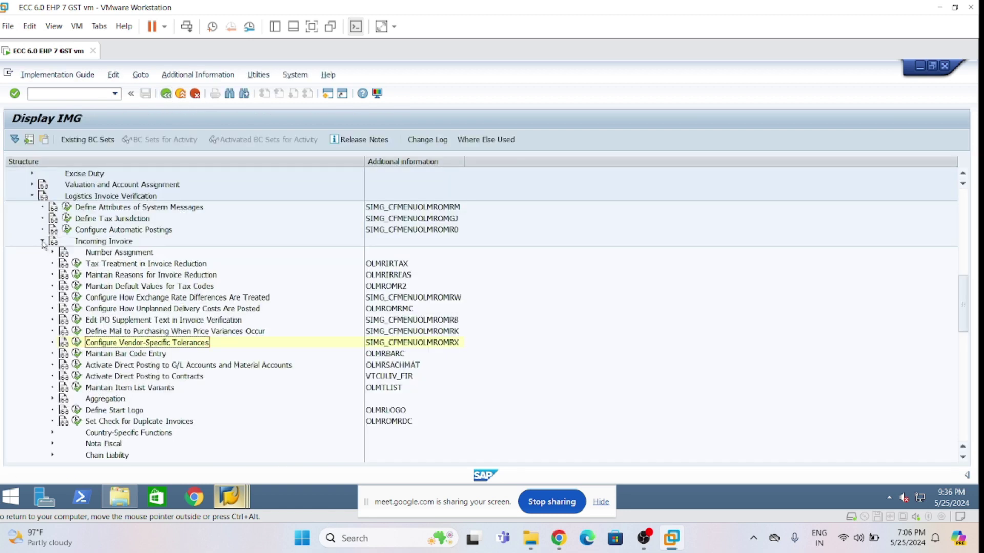
- Collapse Incoming Invoice, open Set Tolerance Limits within Invoice Block, and position the list at company code 1000
click(42, 241)
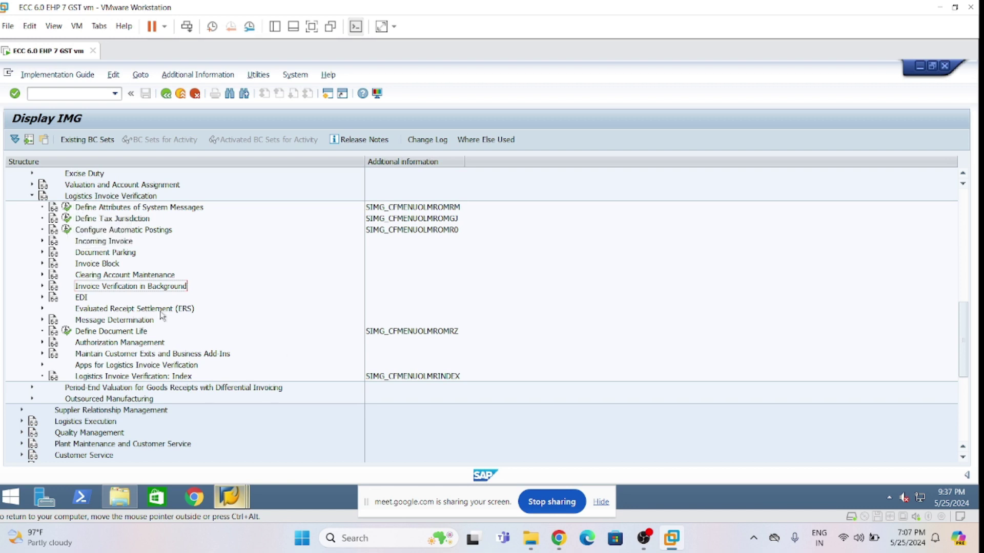
click(43, 264)
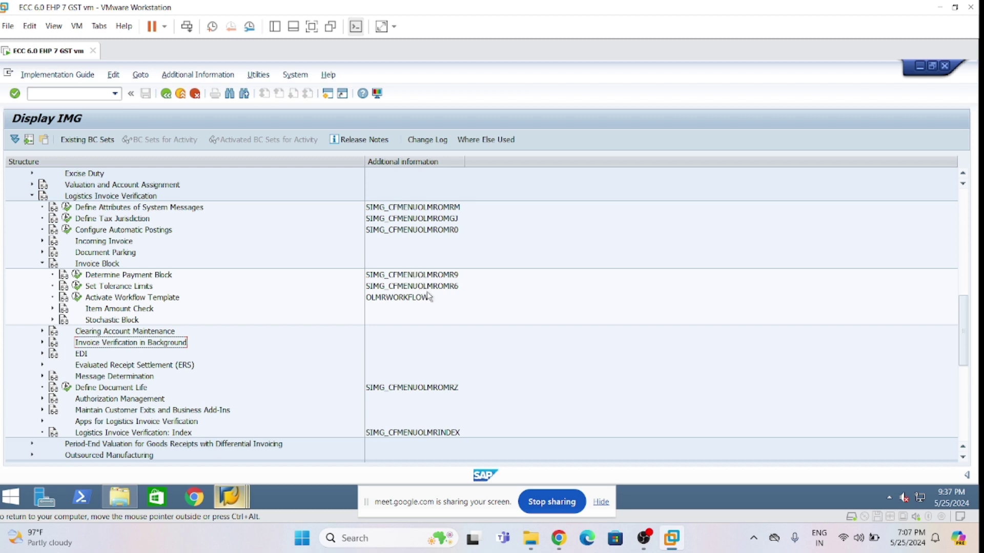
click(77, 286)
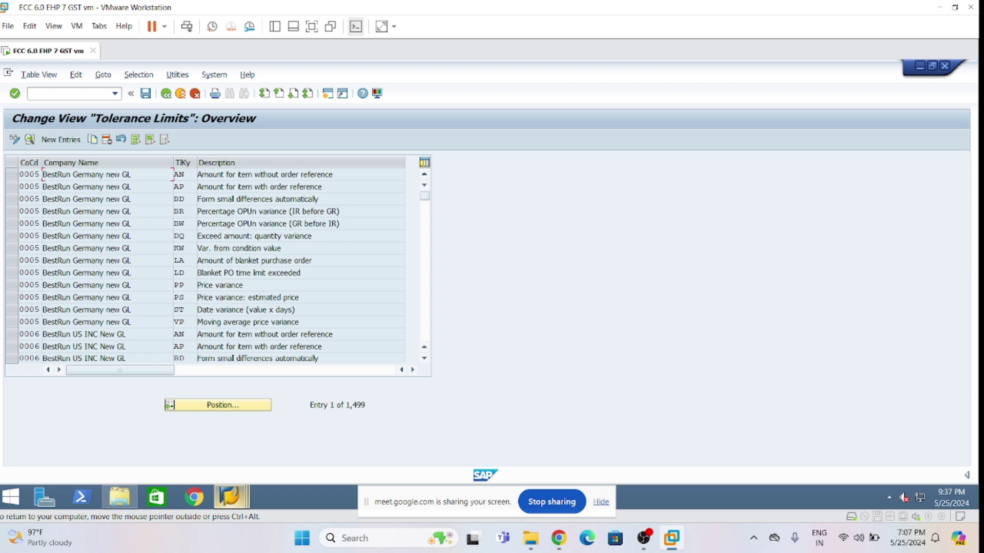
click(202, 404)
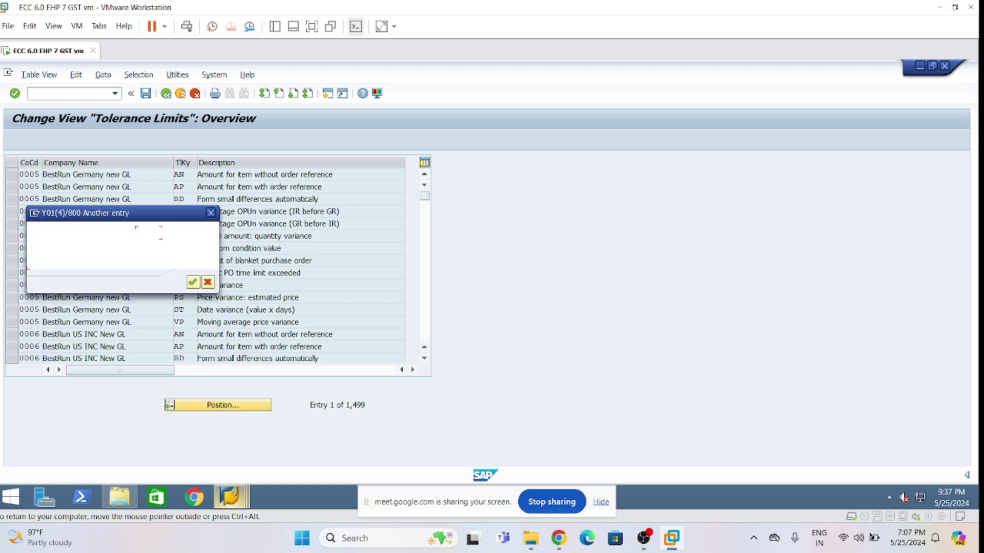
text(1000)
key(Return)
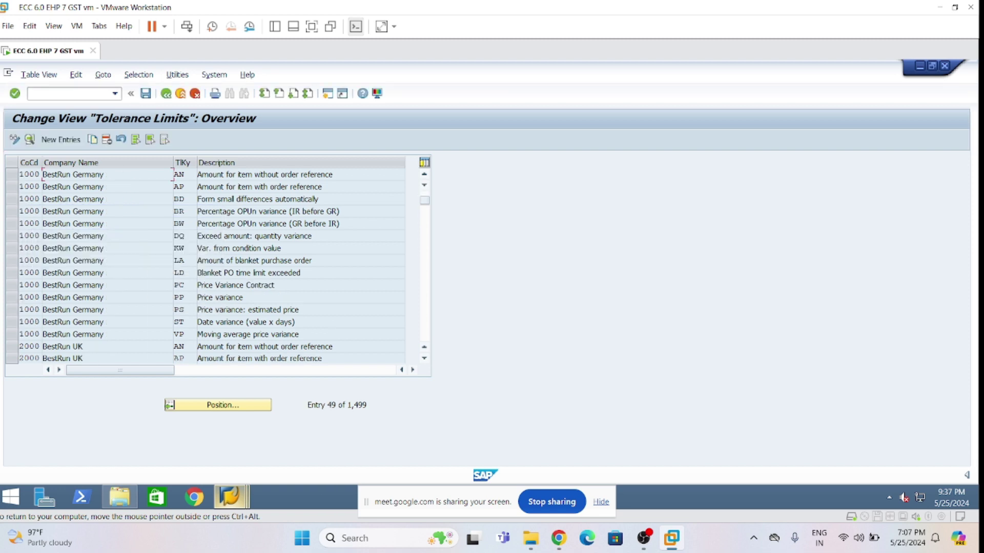
- Select company code 1000's thirteen tolerance limit entries from key AN through ST, leaving VP unselected
click(424, 176)
click(424, 360)
scroll(16, 190, up, 1)
click(12, 186)
click(13, 198)
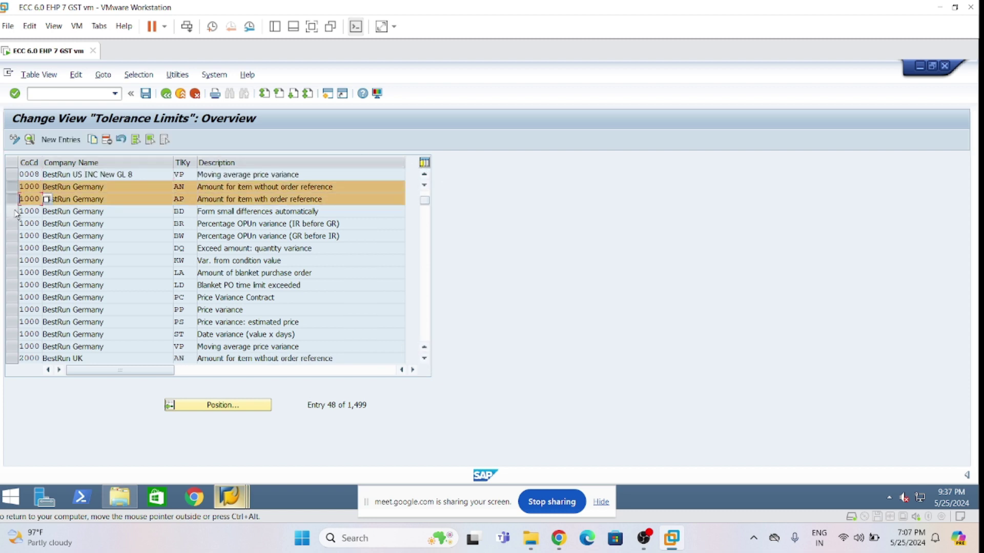
click(16, 211)
click(14, 224)
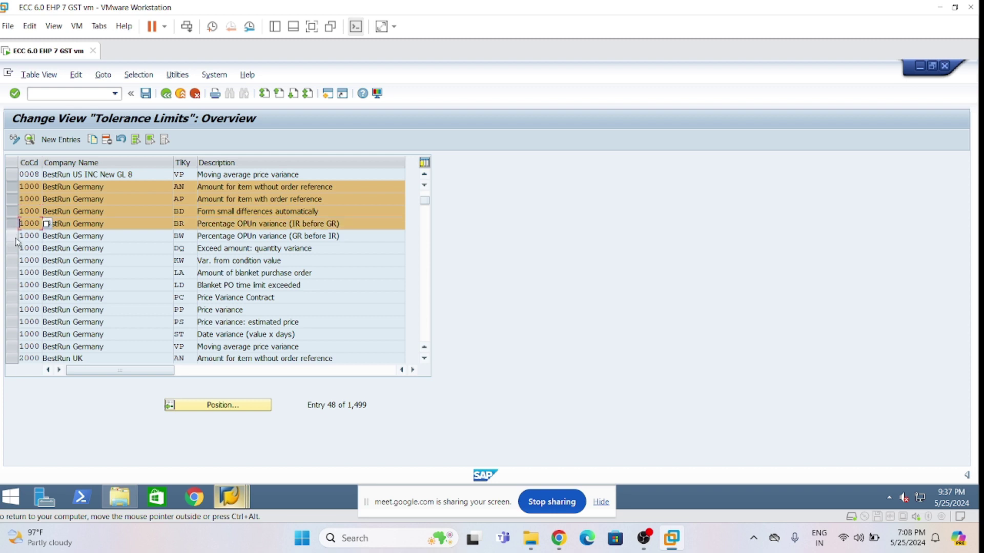
click(14, 236)
click(15, 248)
click(15, 260)
click(15, 273)
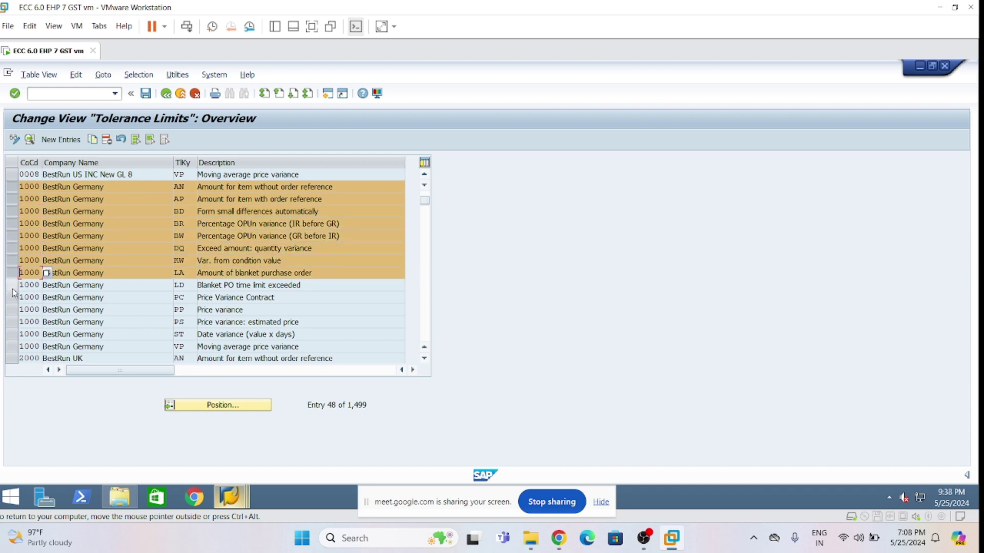
click(13, 285)
click(13, 297)
click(14, 310)
click(13, 322)
click(13, 334)
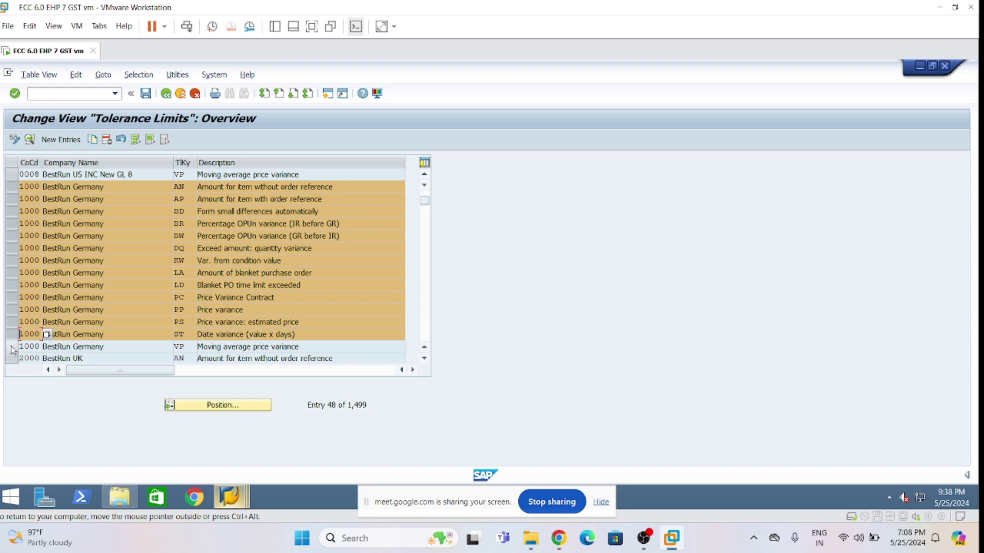
click(12, 347)
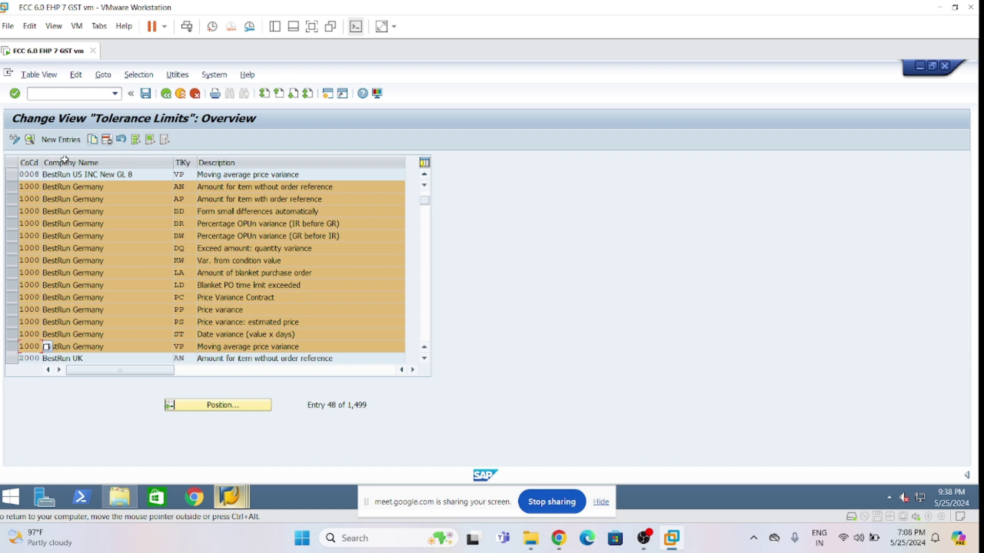
click(11, 346)
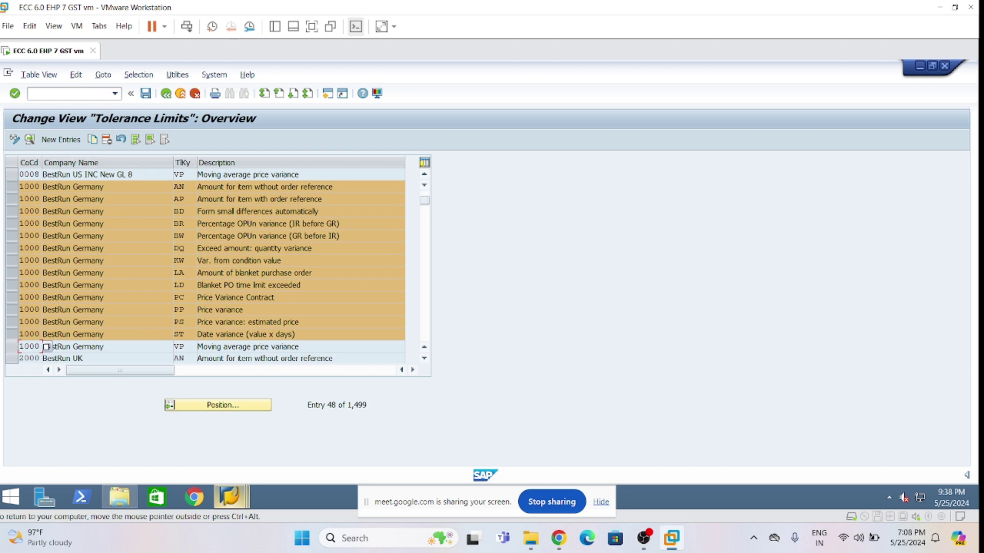
click(105, 347)
click(254, 347)
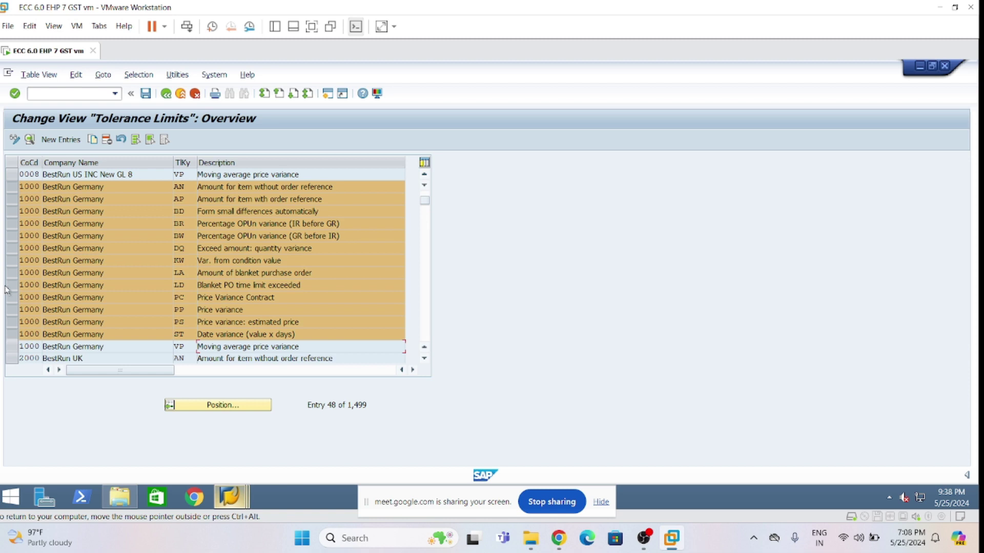
- Start copying the selected entries and set LI01 as target company code for tolerance keys AN and AP
click(92, 140)
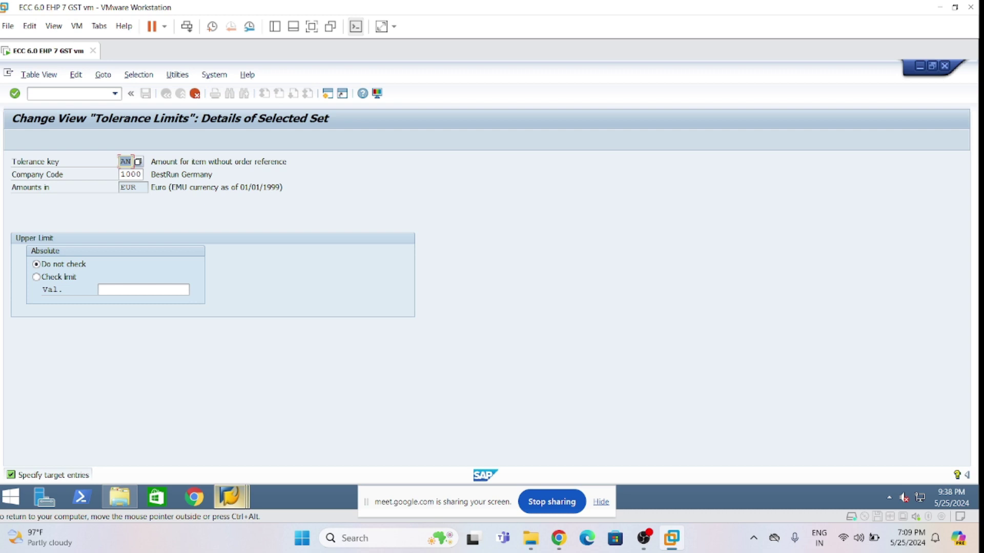
key(Tab)
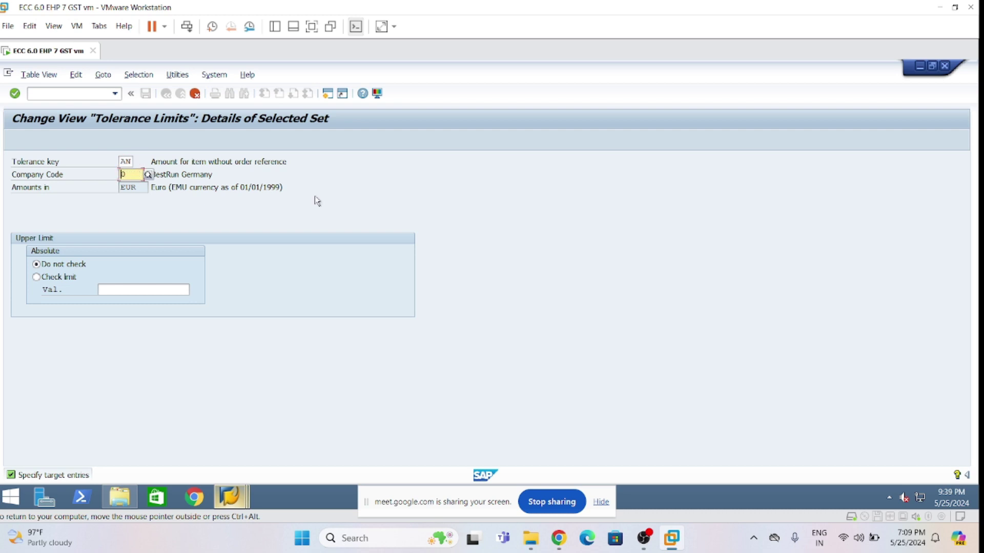
text(L101)
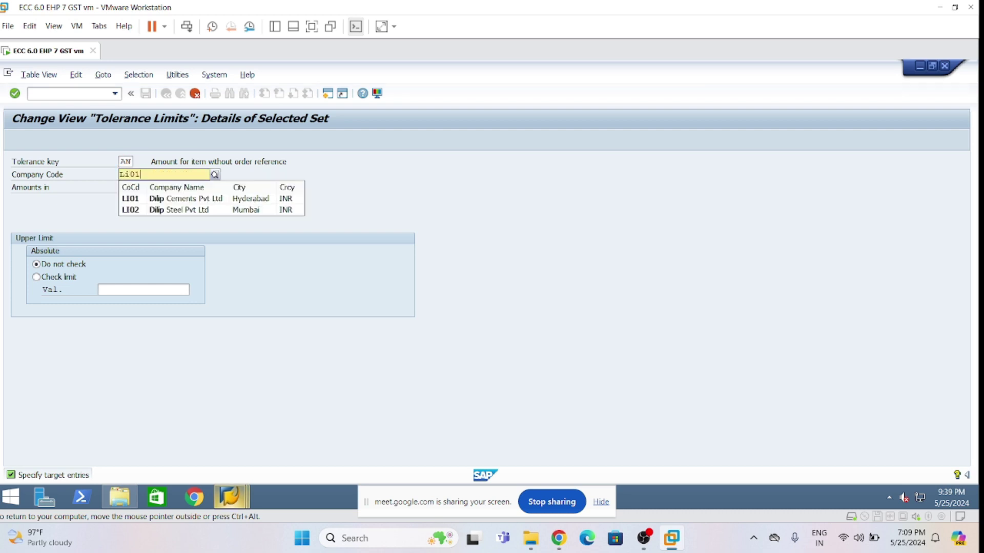
key(Return)
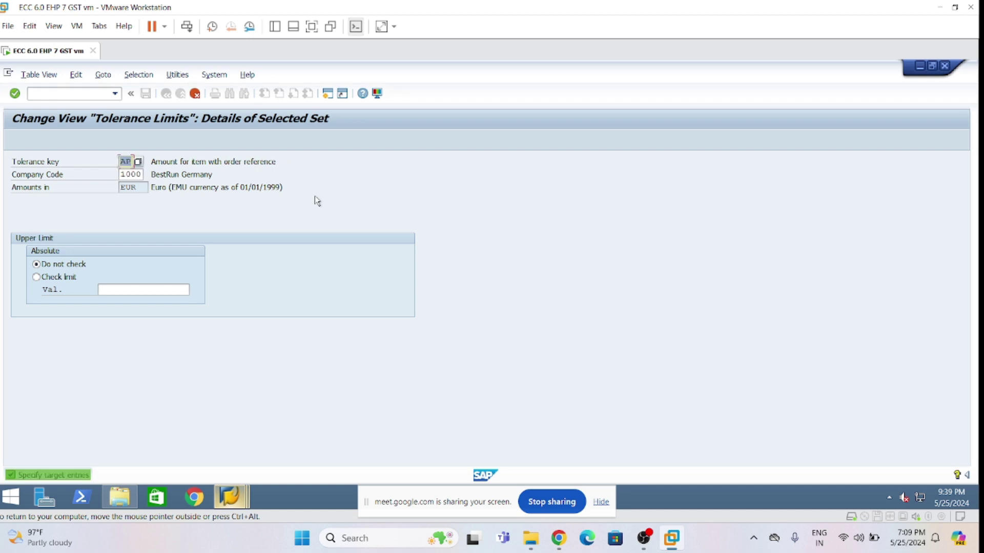
key(Tab)
key(Delete)
key(Delete)
key(Delete)
text(L101)
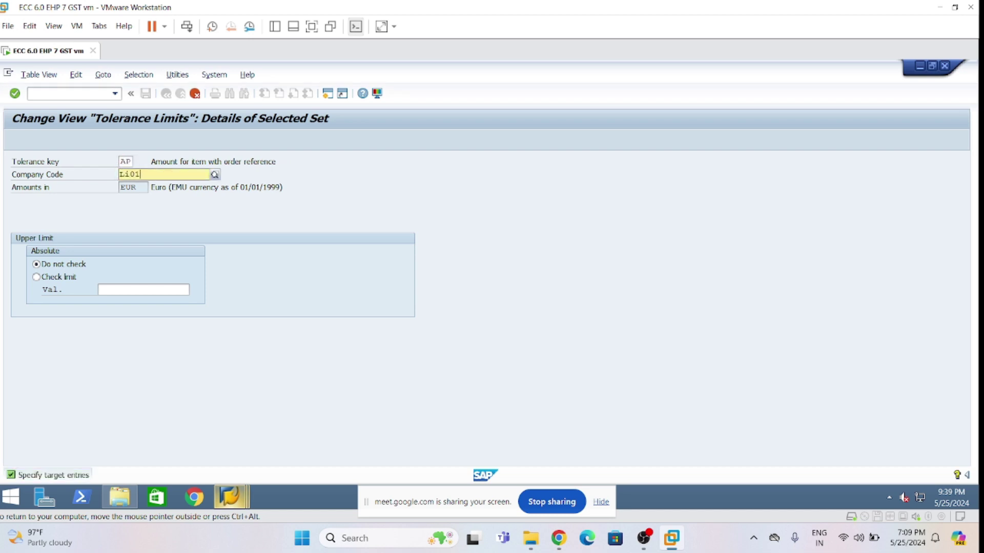
key(Return)
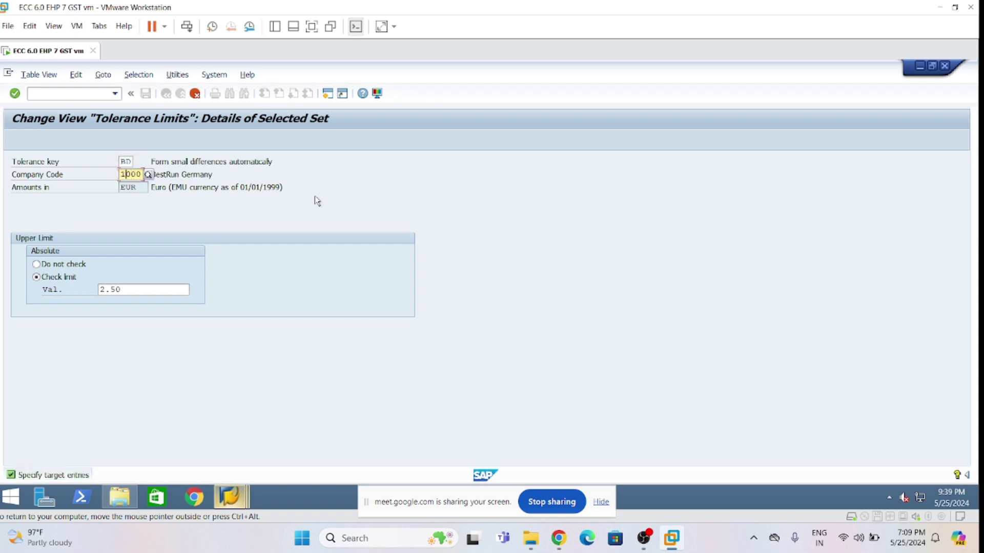
- Assign the copies of tolerance keys BD and BR to company code LI01
key(ctrl+a)
text(l1)
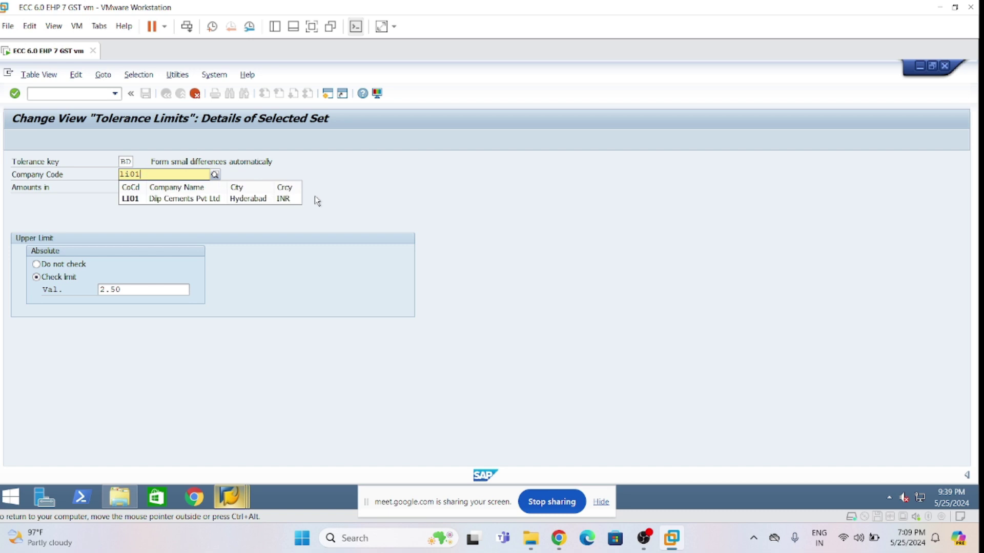
text(01)
key(Return)
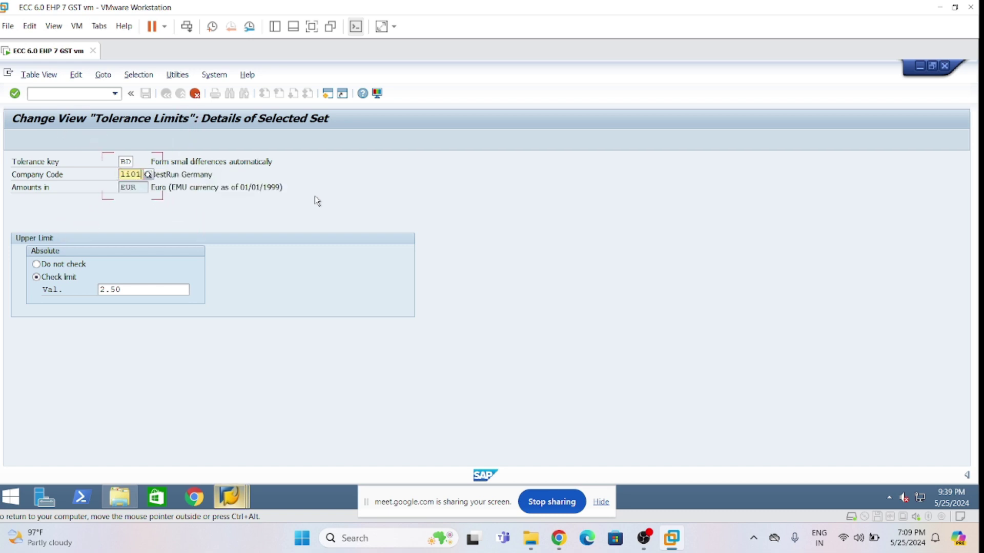
key(Return)
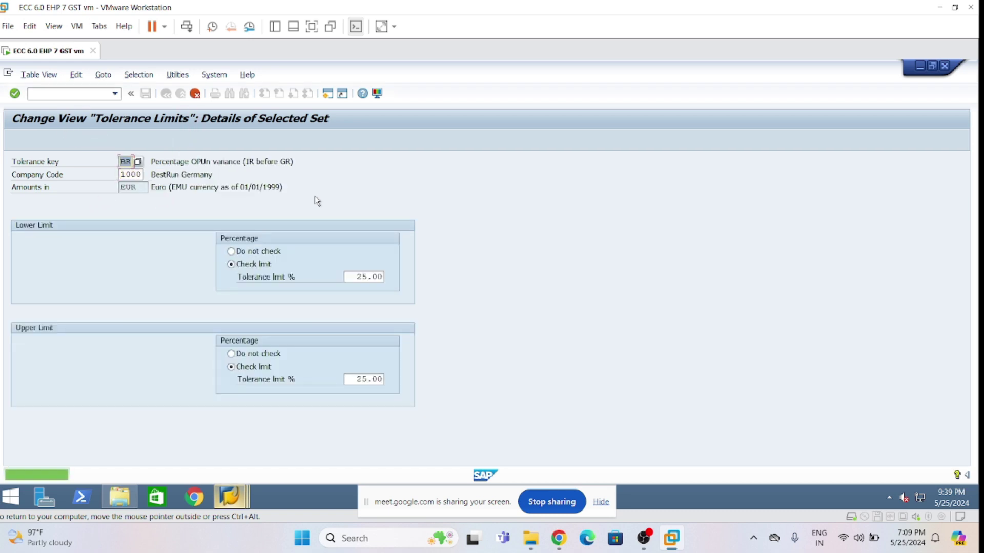
key(Down)
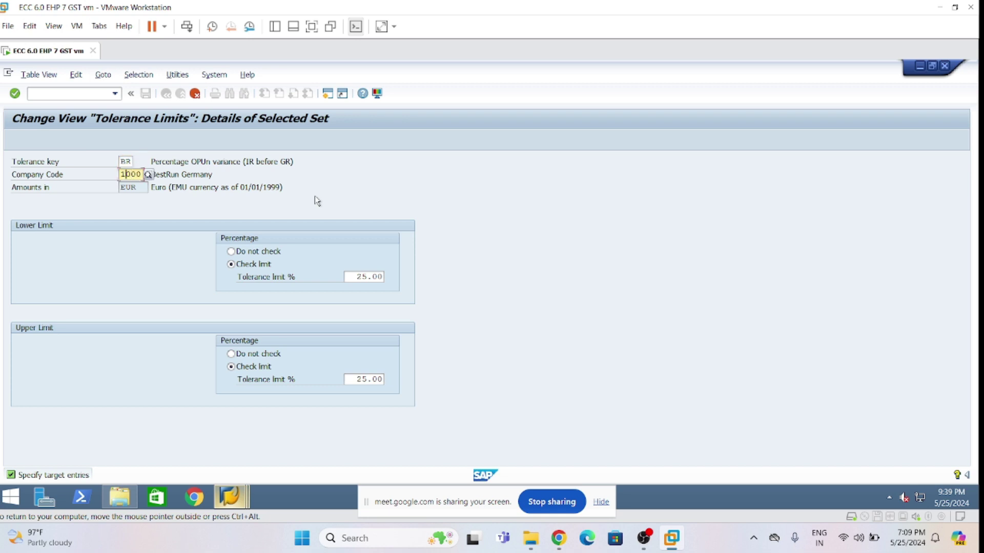
key(Delete)
key(Delete)
text(1000)
key(Return)
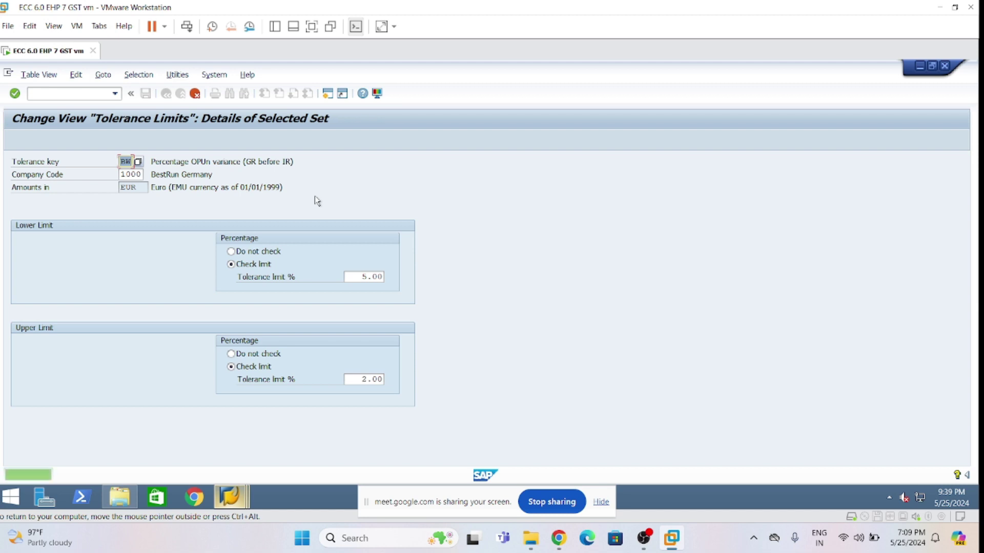
- Set the target company code to LI01 for tolerance keys BW and DQ
key(Down)
text(1)
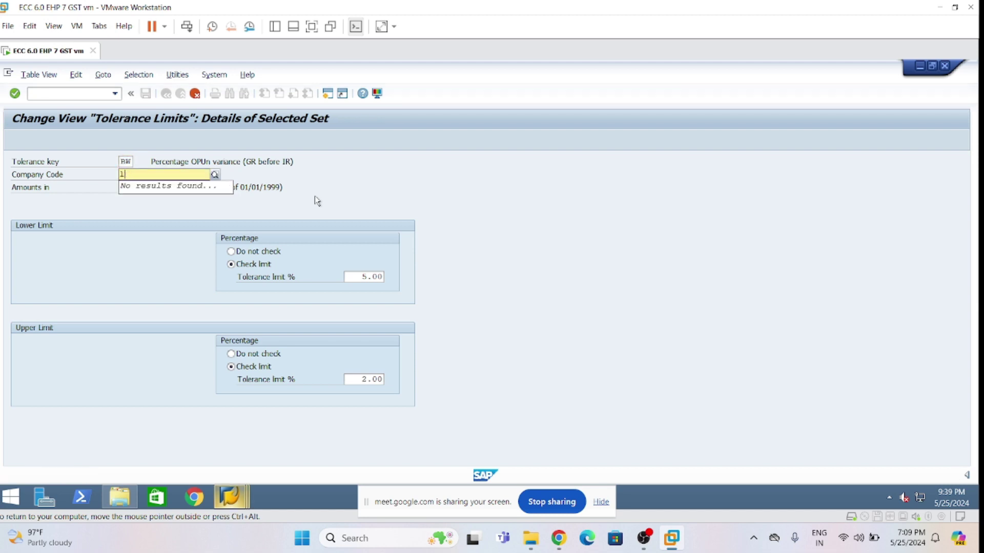
text(101)
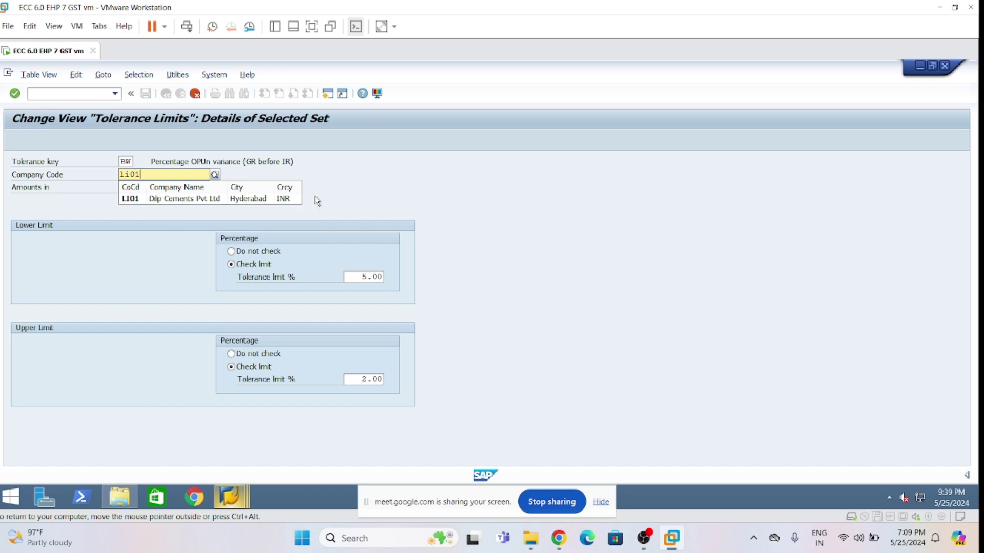
drag(148, 174, 83, 175)
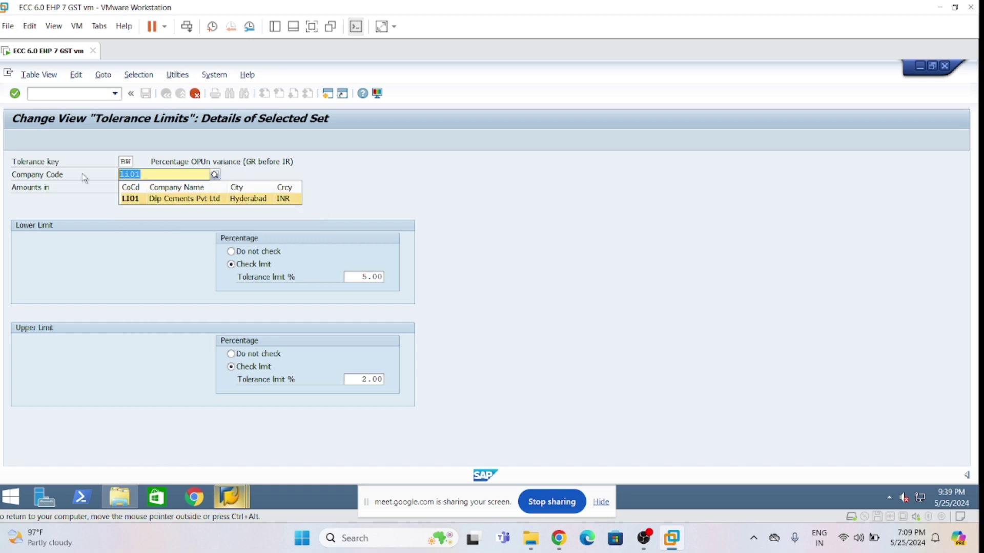
key(Return)
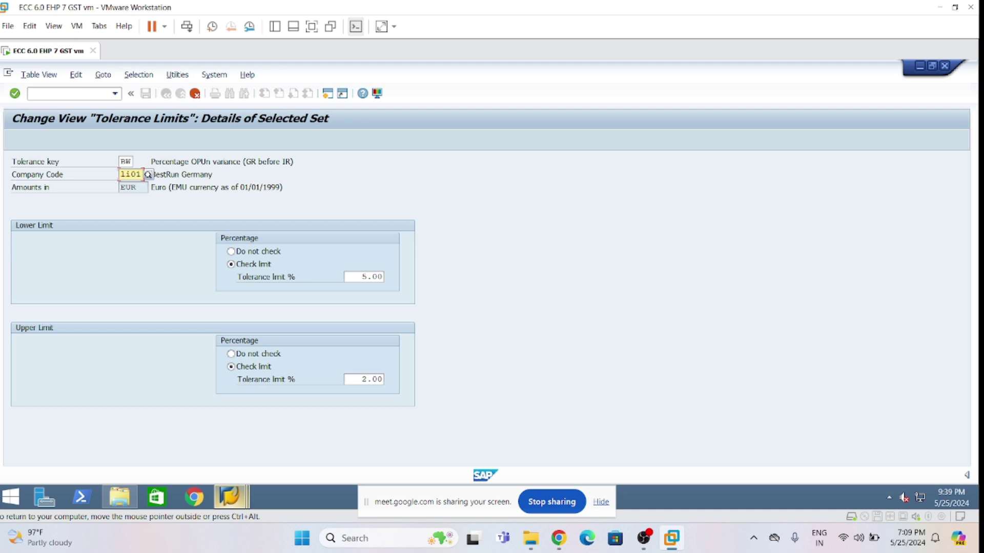
key(Return)
click(128, 174)
double_click(128, 174)
key(ctrl+c)
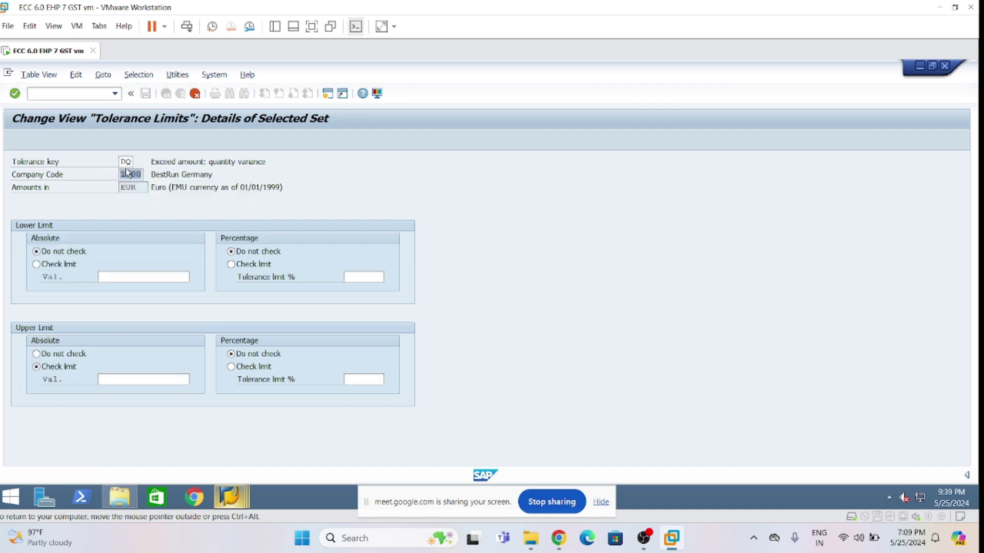
key(Return)
- Set company code LI01 on the copies of tolerance keys KW, LA and LD
click(129, 174)
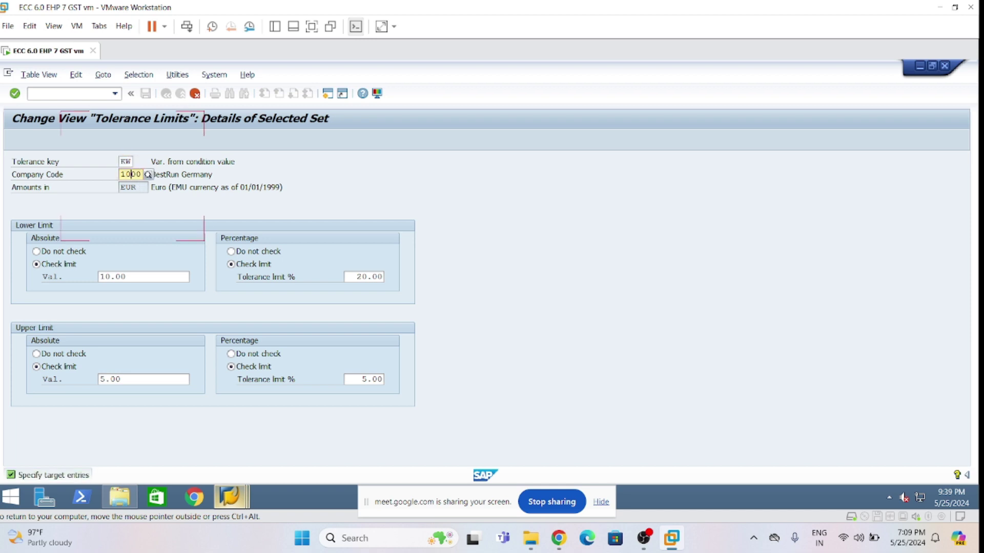
double_click(131, 174)
key(ctrl+v)
key(Return)
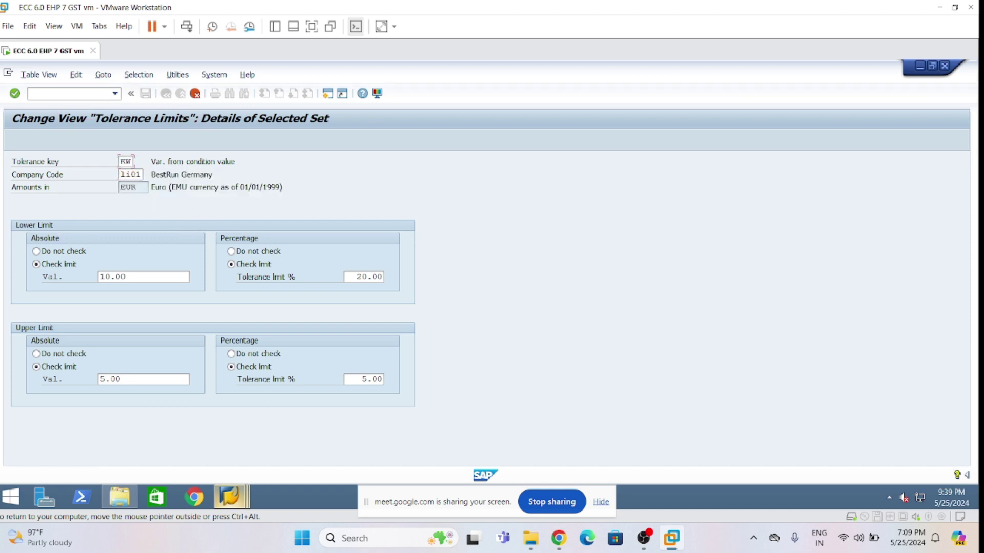
double_click(130, 174)
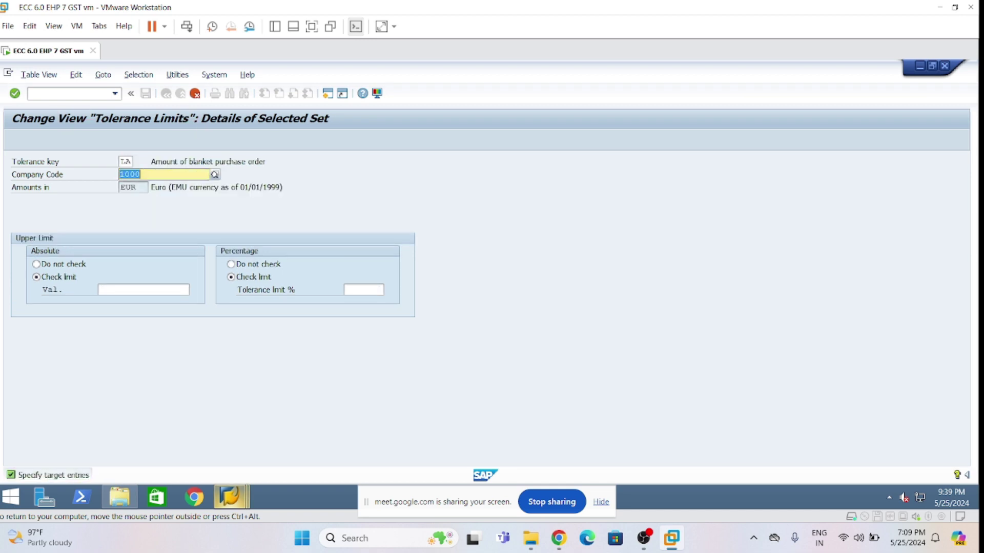
key(ctrl+v)
key(Return)
double_click(130, 174)
key(ctrl+v)
key(Return)
- Enter company code LI01 for tolerance keys PC, PP, PS and ST to complete the copy
double_click(130, 174)
key(ctrl+v)
key(Return)
double_click(130, 174)
key(ctrl+v)
key(Return)
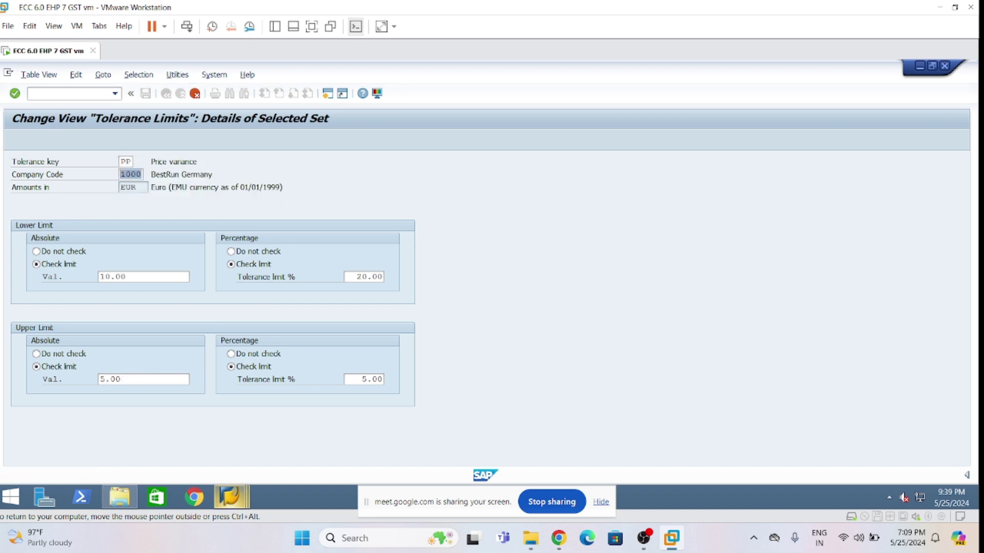
double_click(130, 174)
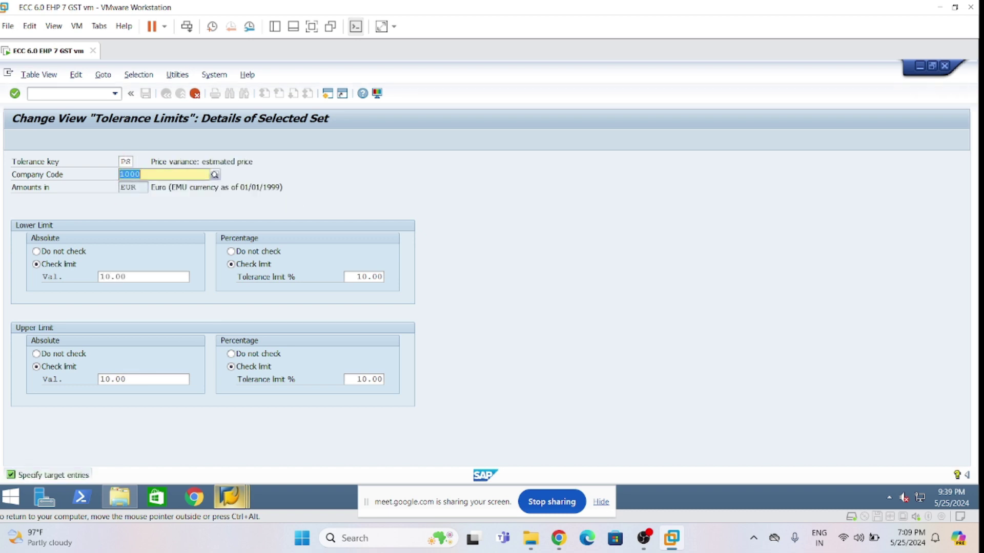
key(ctrl+v)
key(Return)
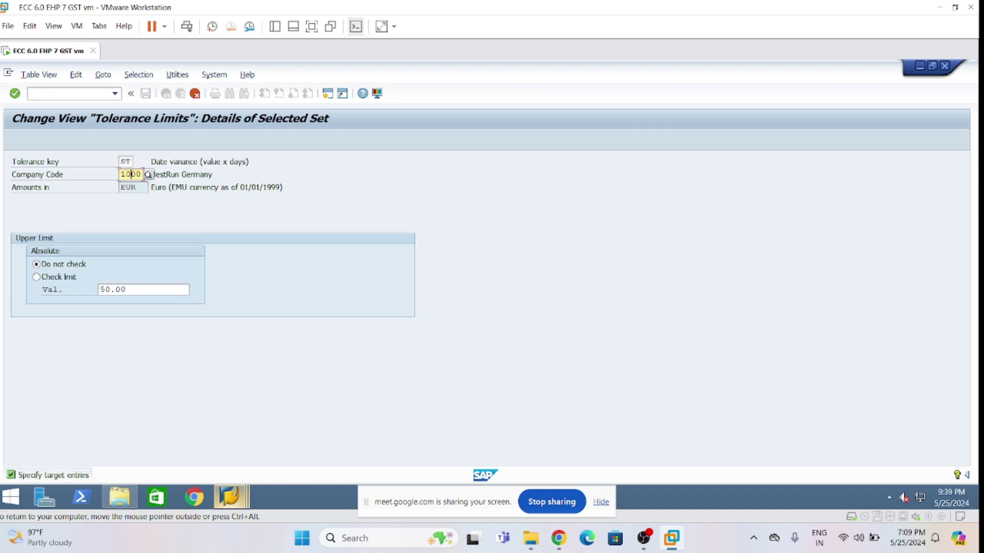
double_click(131, 175)
text(li01)
key(Return)
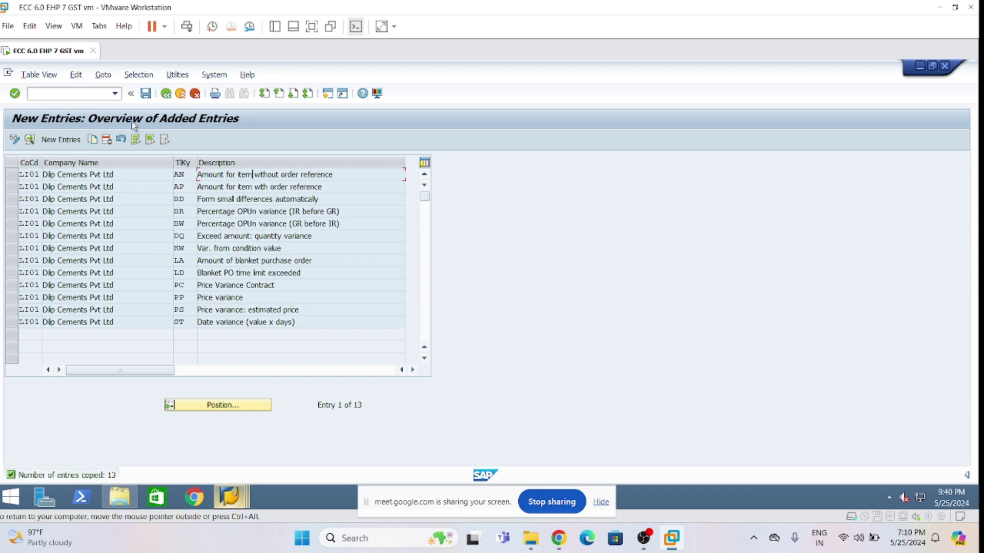
- Save the copied LI01 tolerance limits in the proposed customizing request
click(146, 93)
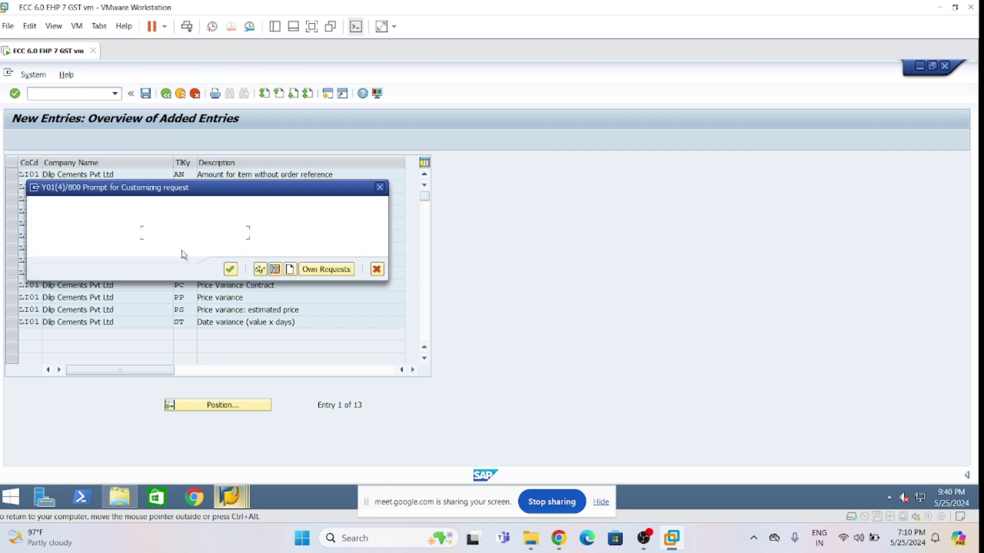
click(230, 269)
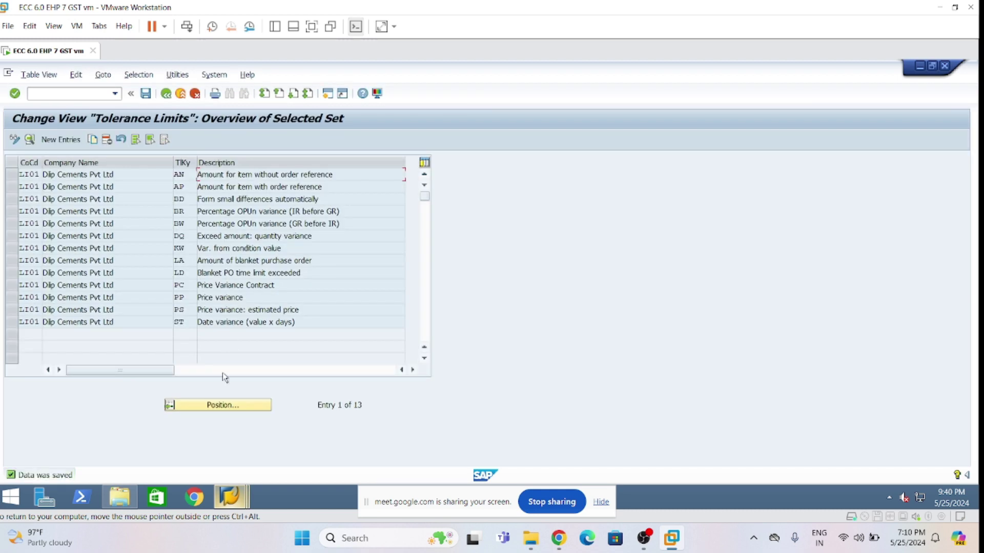
- Look for company code 1000 within the copied LI01 tolerance limits and return to the full tolerance limits overview
click(222, 406)
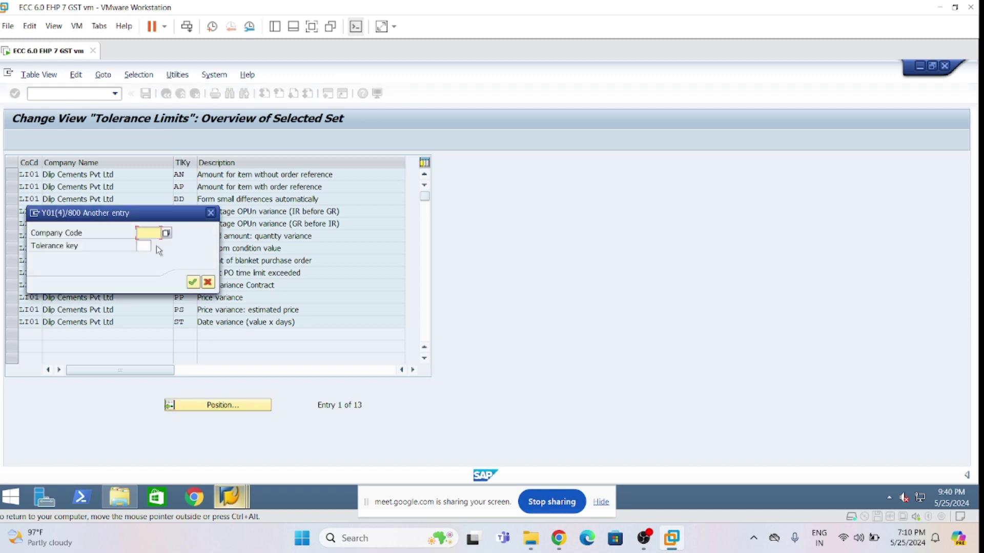
key(Escape)
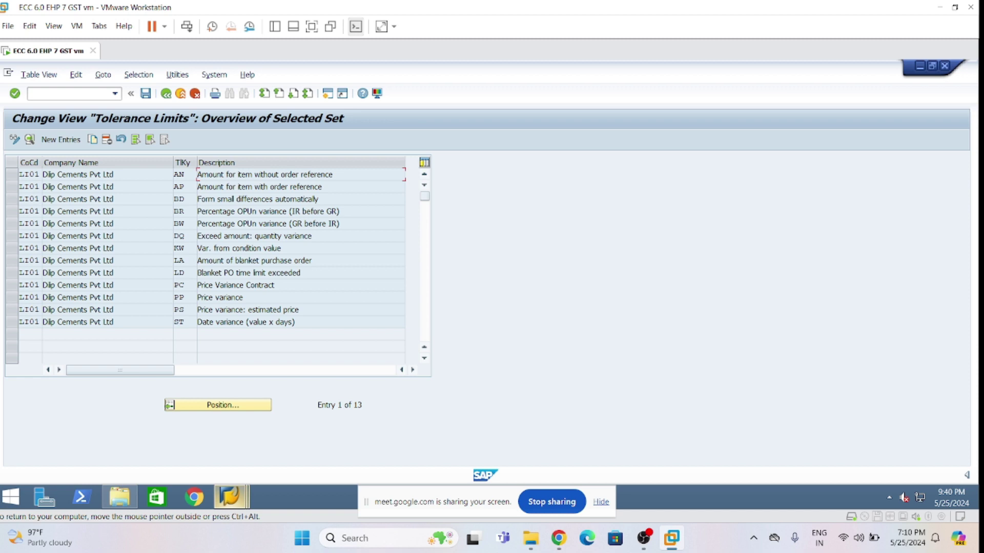
click(207, 404)
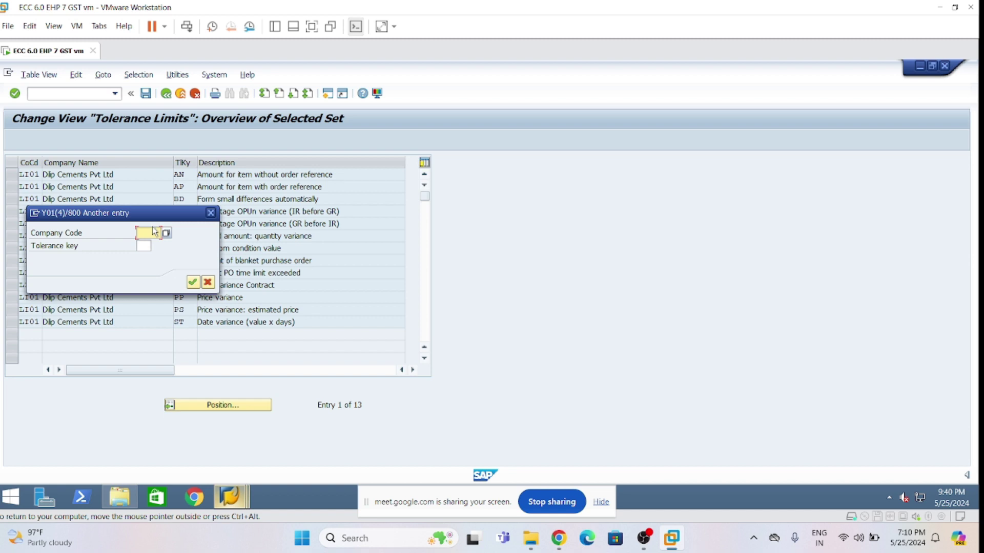
text(1000)
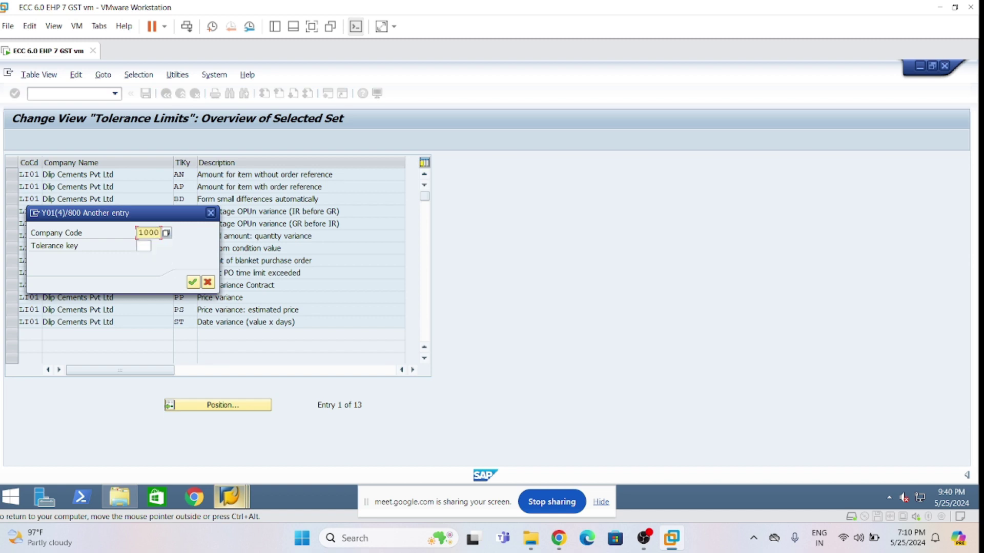
key(Return)
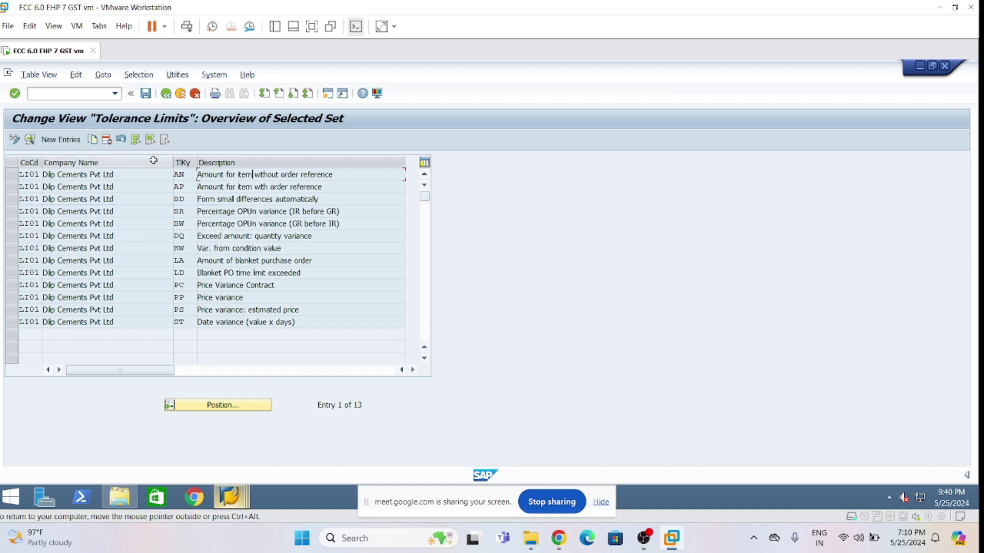
click(146, 94)
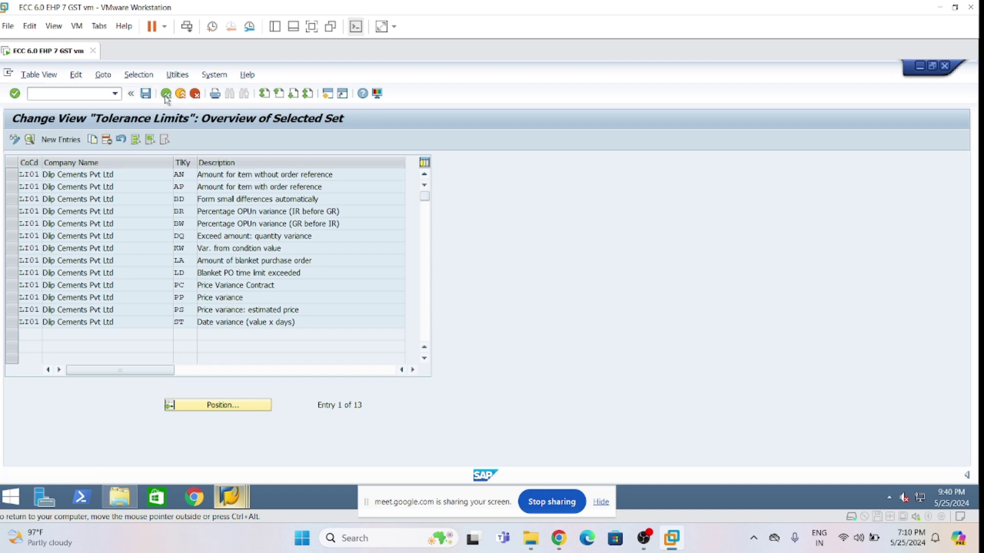
click(165, 94)
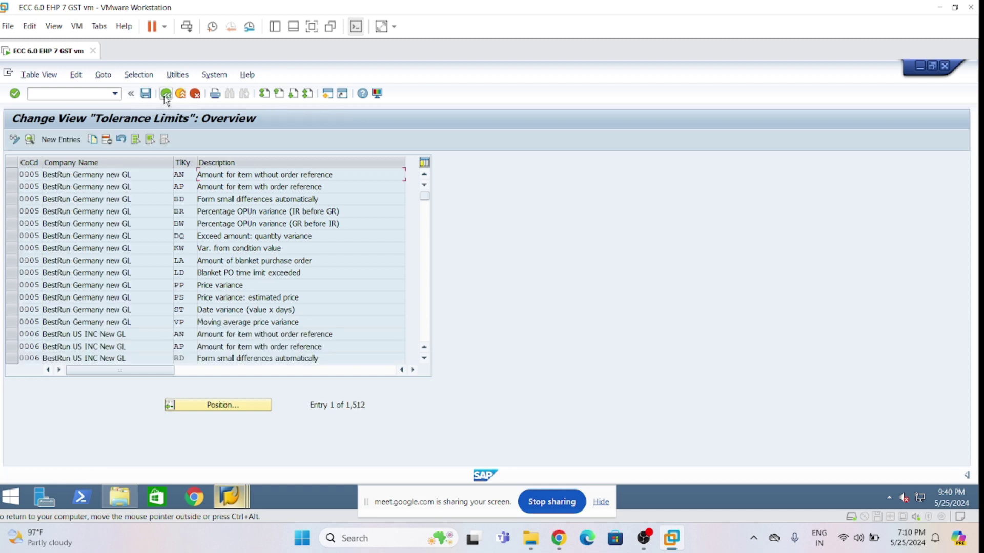
- Review company code 1000's tolerance keys AN to ST in the full overview and return to the implementation guide
click(222, 409)
text(1200)
key(Return)
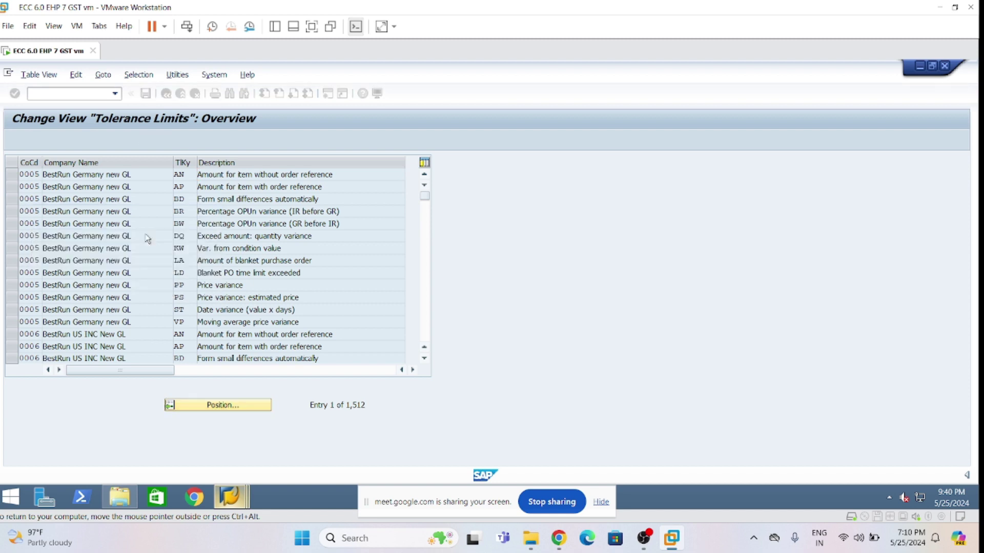
drag(11, 175, 12, 330)
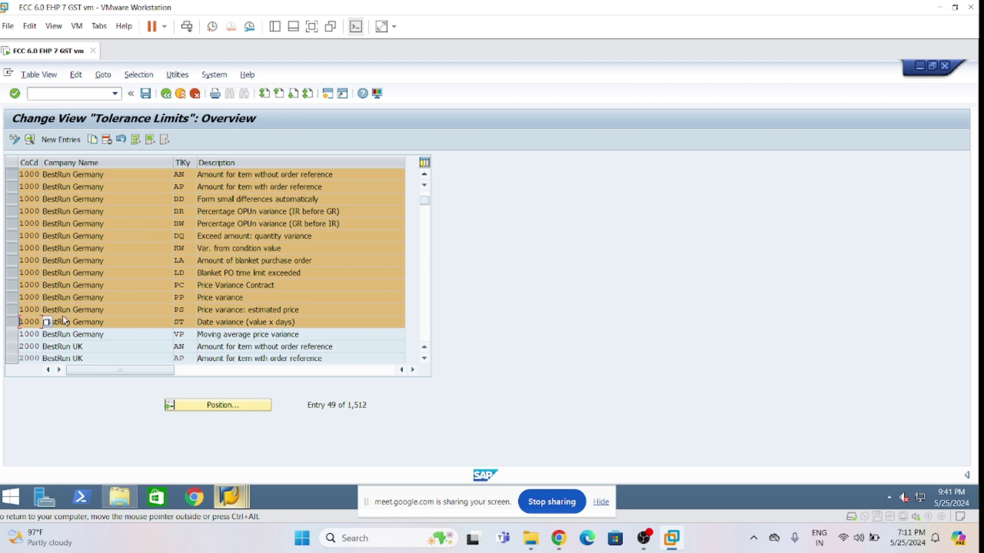
click(146, 94)
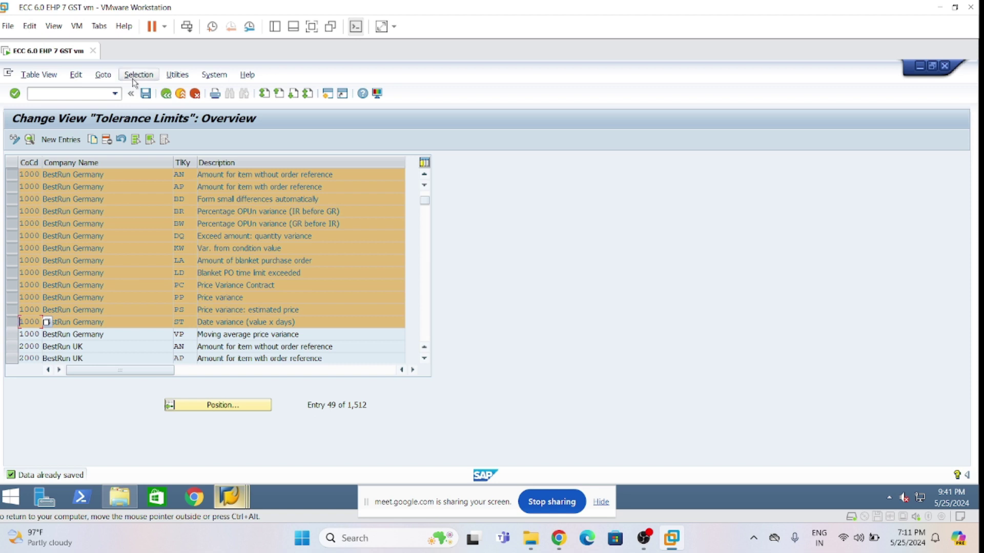
click(165, 94)
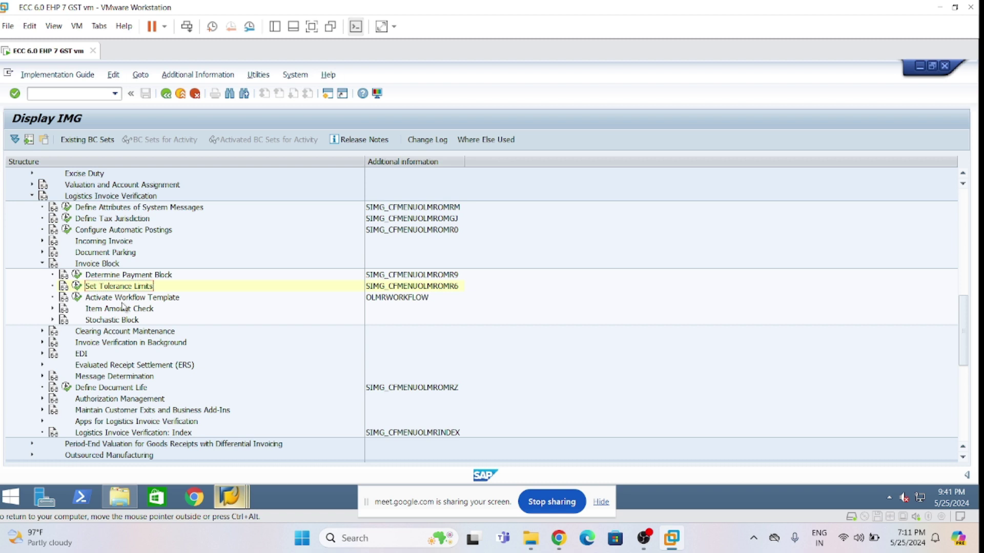
- Open the Define Automatic Status Change activity under Logistics Invoice Verification, Invoice Verification in Background
click(42, 263)
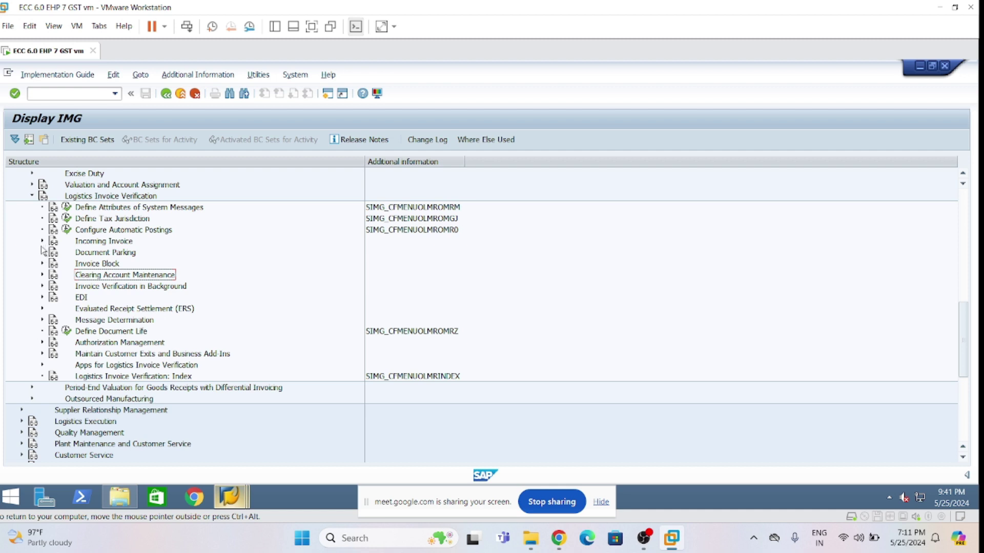
click(42, 286)
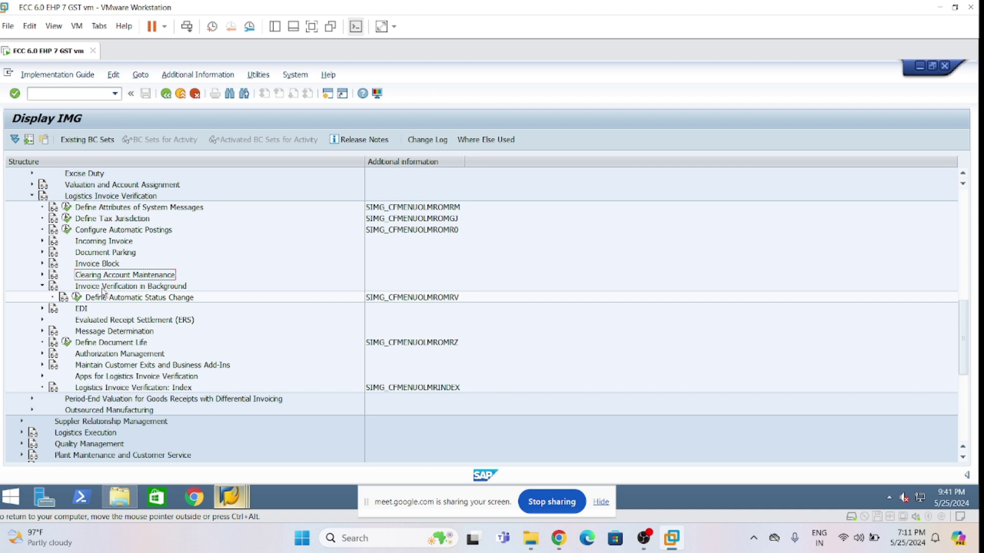
click(153, 299)
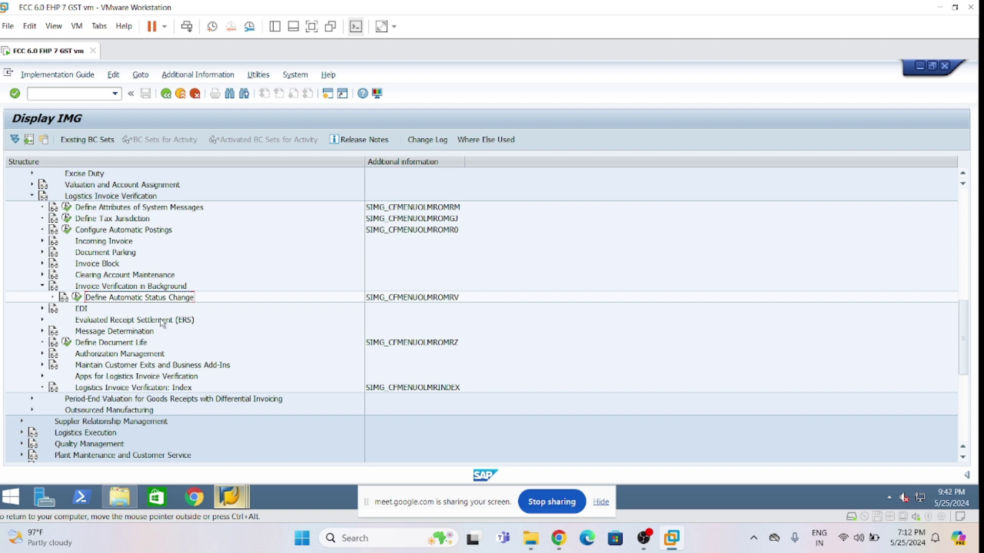
click(77, 297)
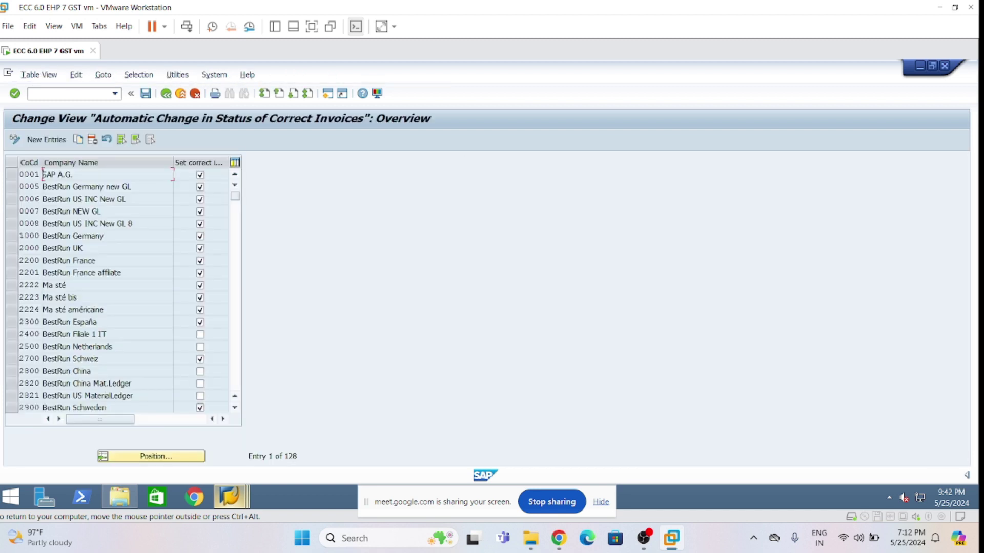
- Add an entry for company code LI01 that sets correct invoices to "completed" and save it in the proposed customizing request
click(49, 143)
text(Li01)
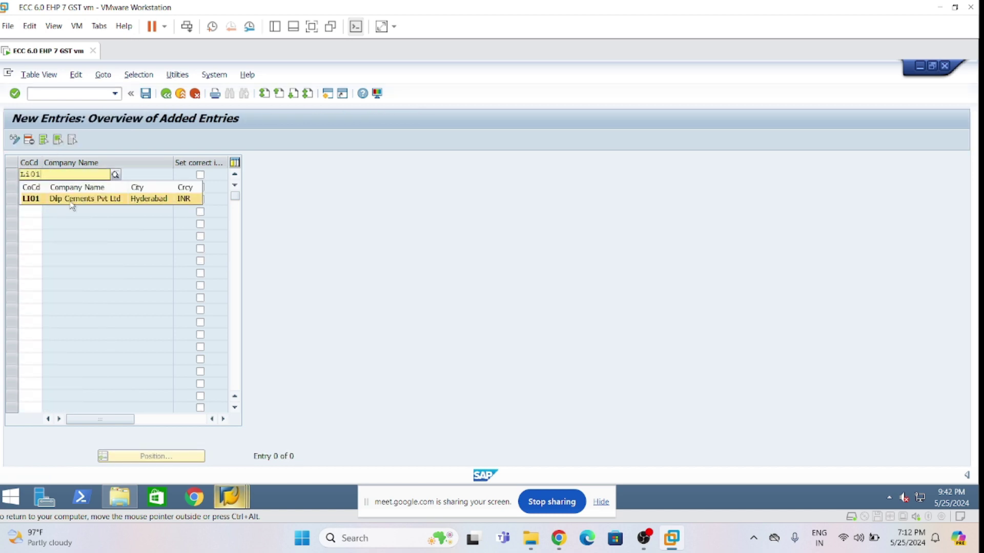
click(72, 200)
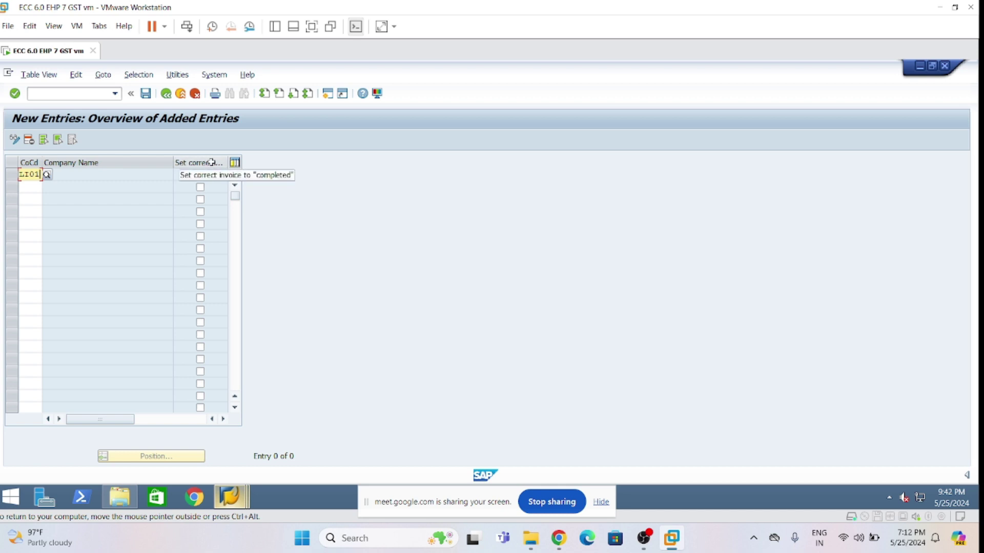
click(200, 174)
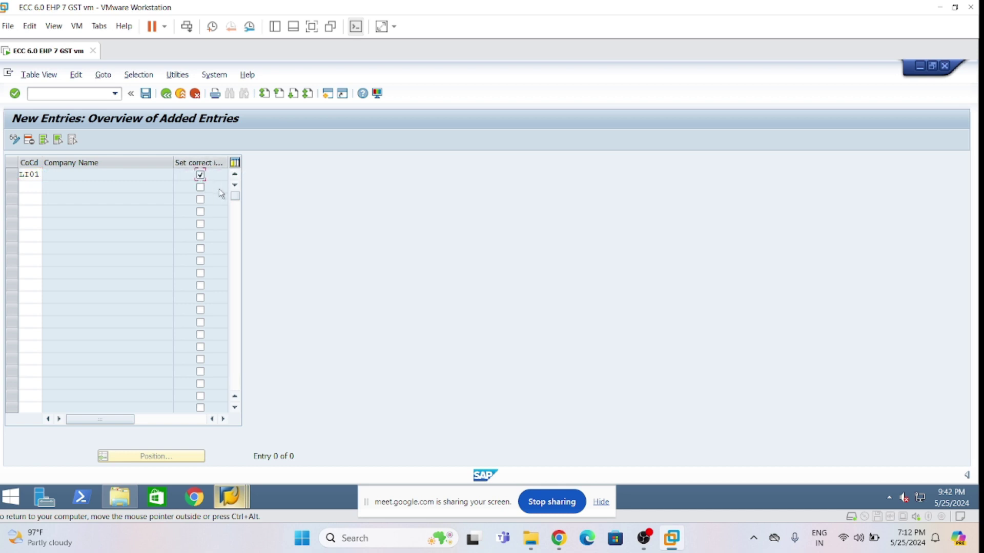
click(146, 98)
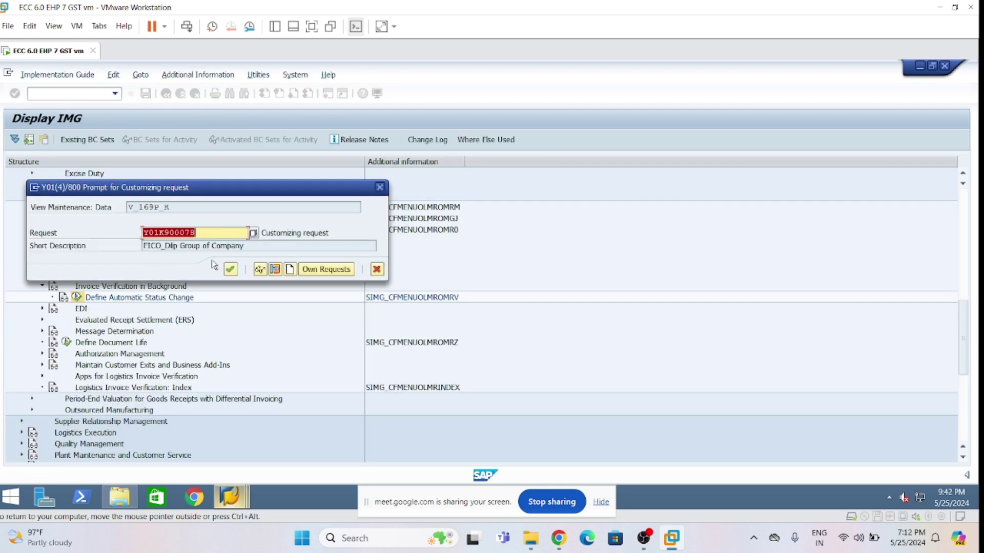
click(230, 269)
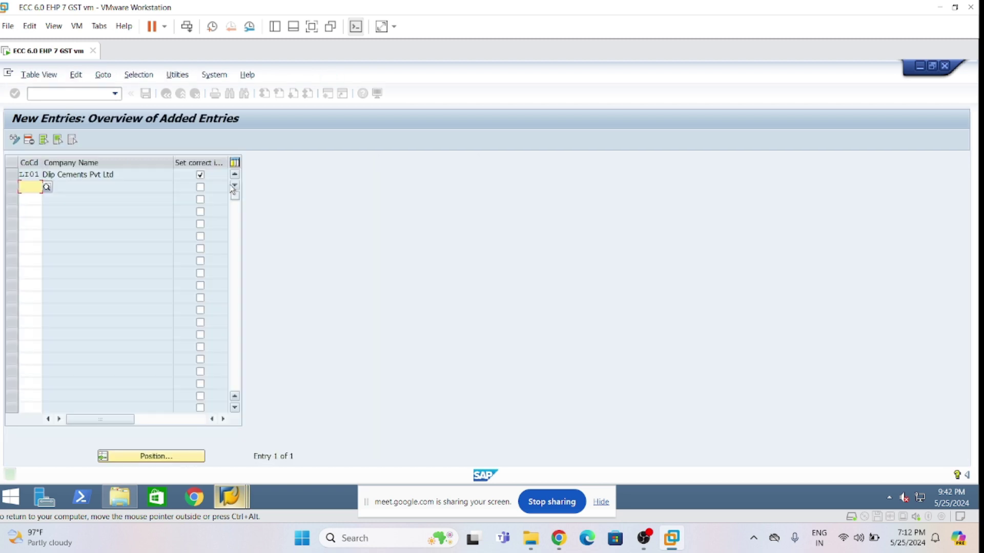